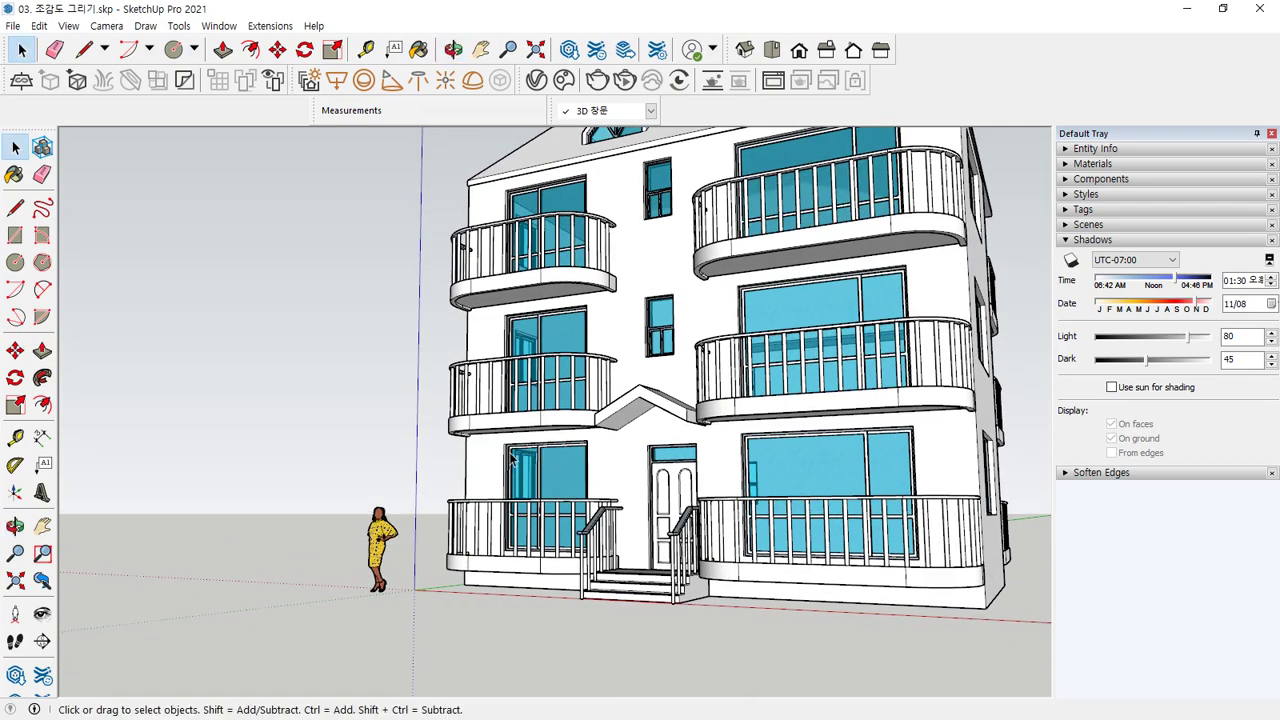
Examine the building's front and side at eye level in relation to the horizon line.
{"action": "scroll", "coordinate": [530, 455], "scroll_direction": "down", "scroll_amount": 3}
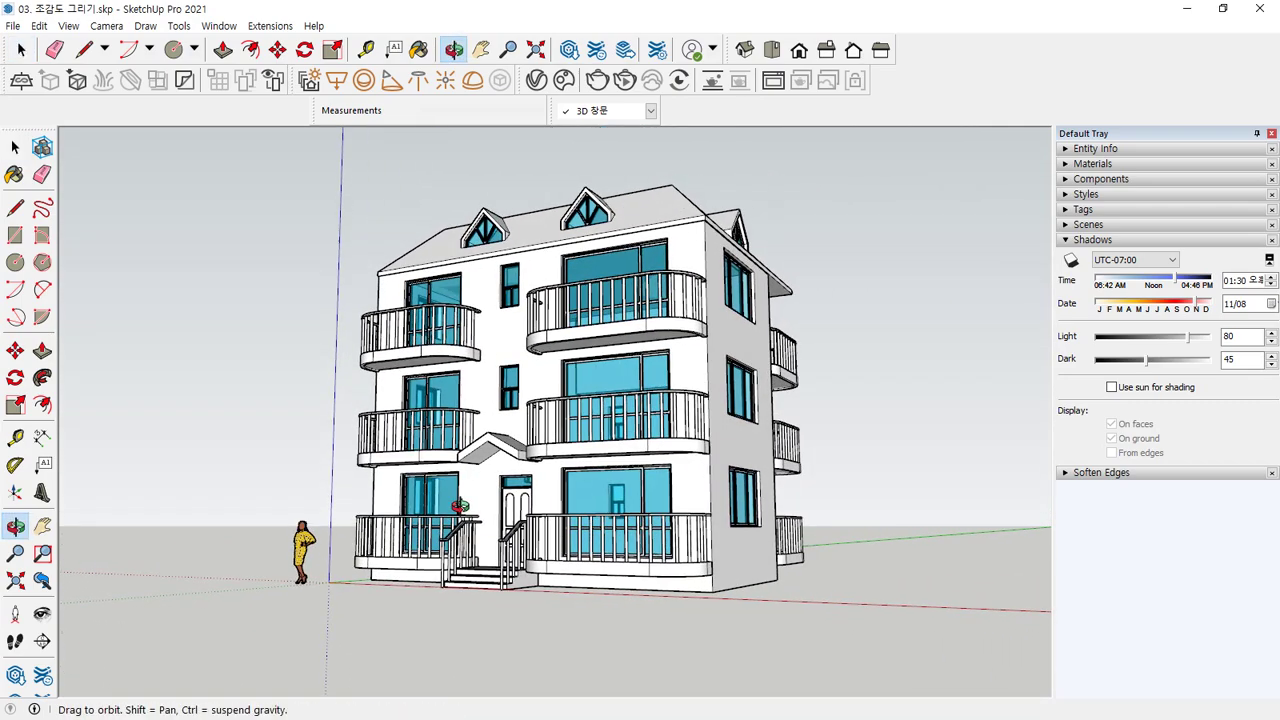
{"action": "key", "text": "space"}
{"action": "left_click_drag", "start_coordinate": [190, 530], "coordinate": [1058, 532]}
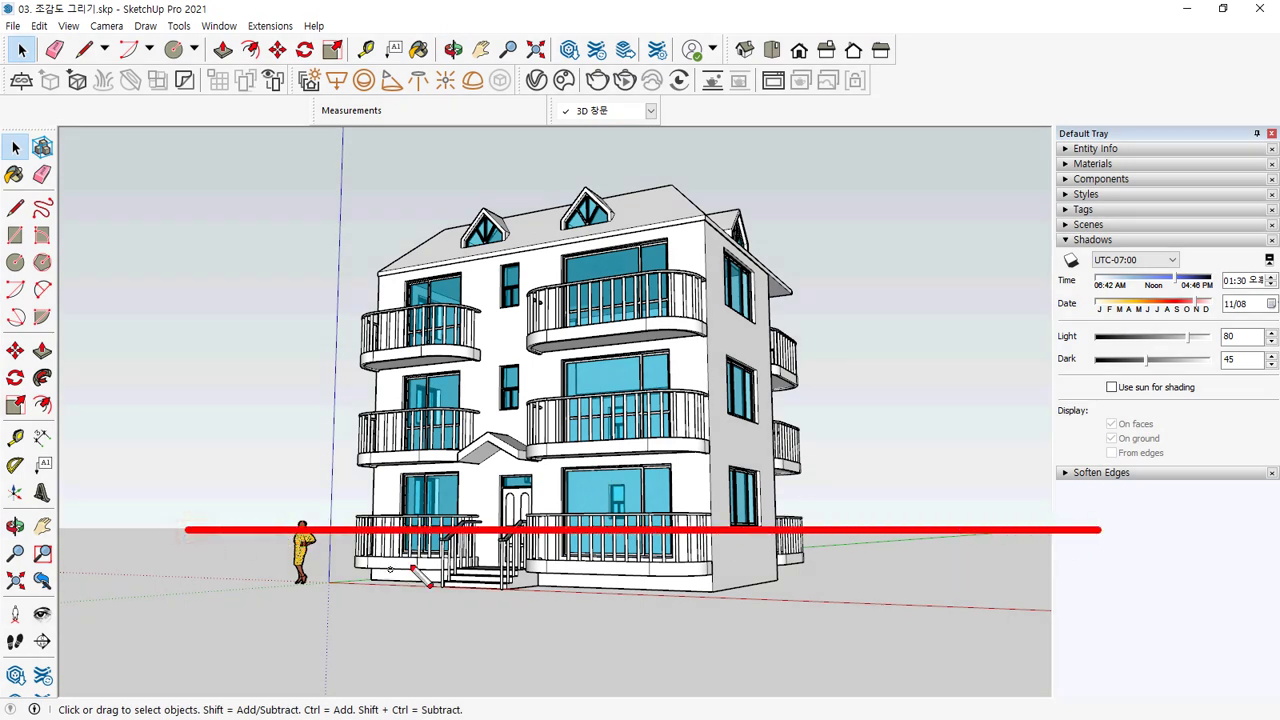
{"action": "key", "text": "e"}
{"action": "mouse_move", "coordinate": [930, 551]}
{"action": "left_mouse_down"}
{"action": "mouse_move", "coordinate": [914, 538]}
{"action": "mouse_move", "coordinate": [937, 521]}
{"action": "left_mouse_up"}
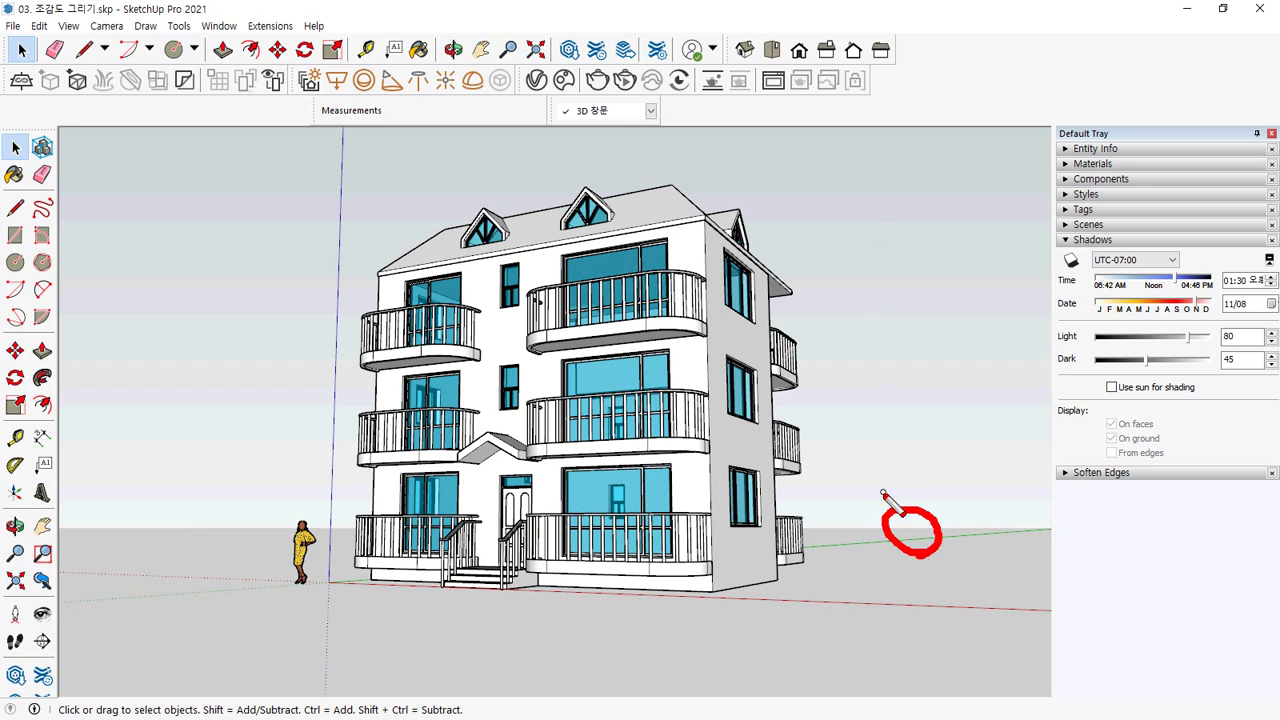
{"action": "mouse_move", "coordinate": [893, 526]}
{"action": "left_mouse_down"}
{"action": "mouse_move", "coordinate": [973, 522]}
{"action": "mouse_move", "coordinate": [80, 525]}
{"action": "mouse_move", "coordinate": [1058, 528]}
{"action": "left_mouse_up"}
{"action": "key", "text": "e"}
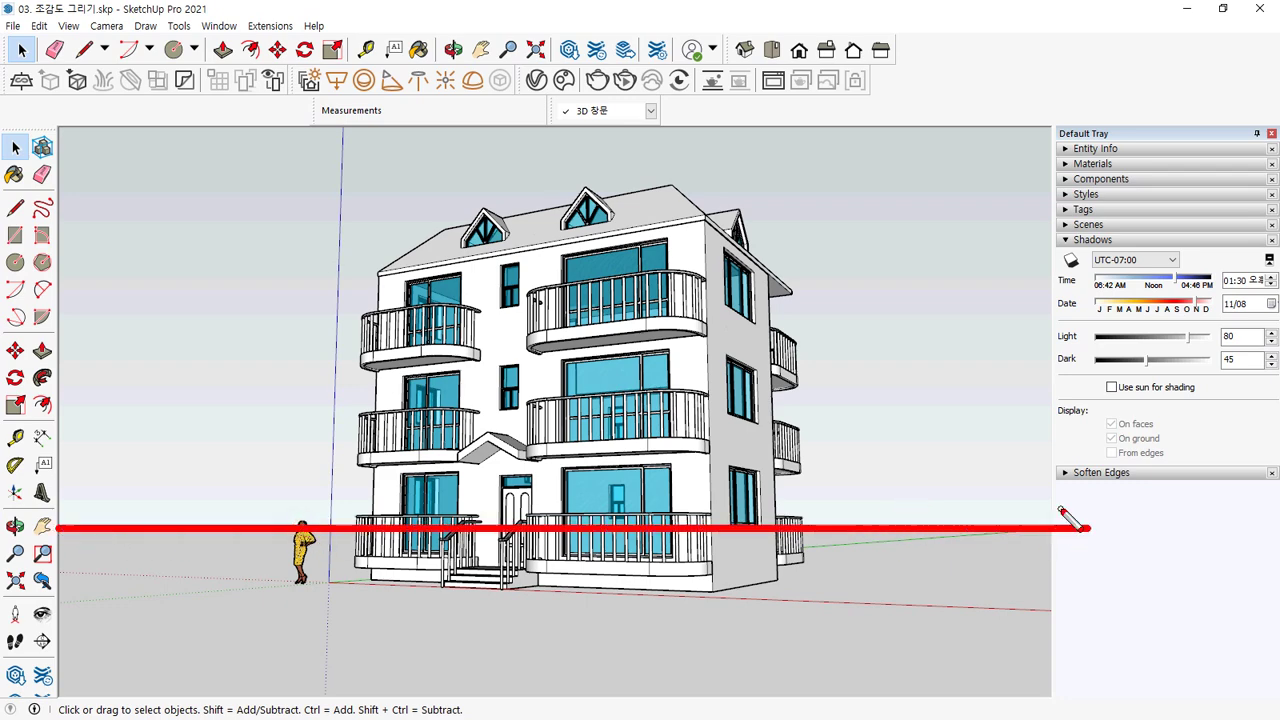
{"action": "key", "text": "e"}
{"action": "mouse_move", "coordinate": [768, 523]}
{"action": "middle_mouse_down"}
{"action": "mouse_move", "coordinate": [745, 490]}
{"action": "mouse_move", "coordinate": [745, 503]}
{"action": "middle_mouse_up"}
{"action": "mouse_move", "coordinate": [575, 535]}
{"action": "middle_mouse_down"}
{"action": "mouse_move", "coordinate": [579, 495]}
{"action": "mouse_move", "coordinate": [583, 507]}
{"action": "mouse_move", "coordinate": [638, 492]}
{"action": "mouse_move", "coordinate": [632, 505]}
{"action": "middle_mouse_up"}
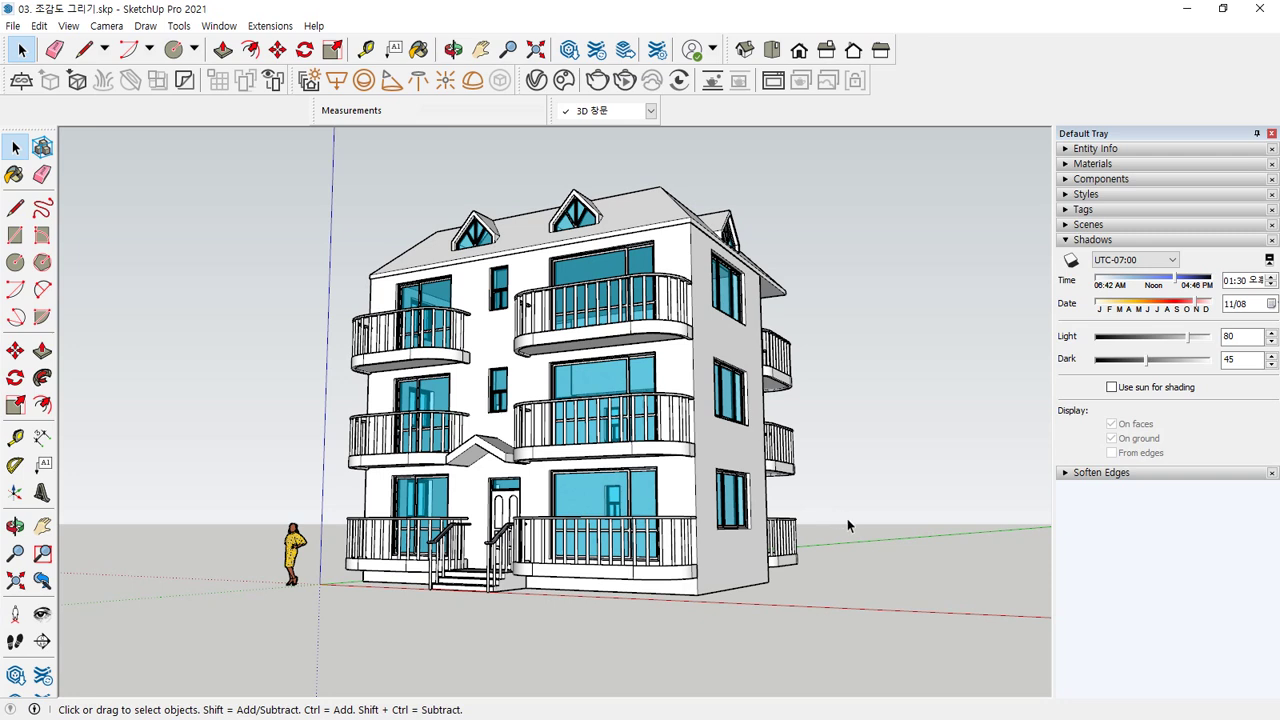
{"action": "key", "text": "e"}
{"action": "left_click_drag", "start_coordinate": [90, 527], "coordinate": [1012, 528]}
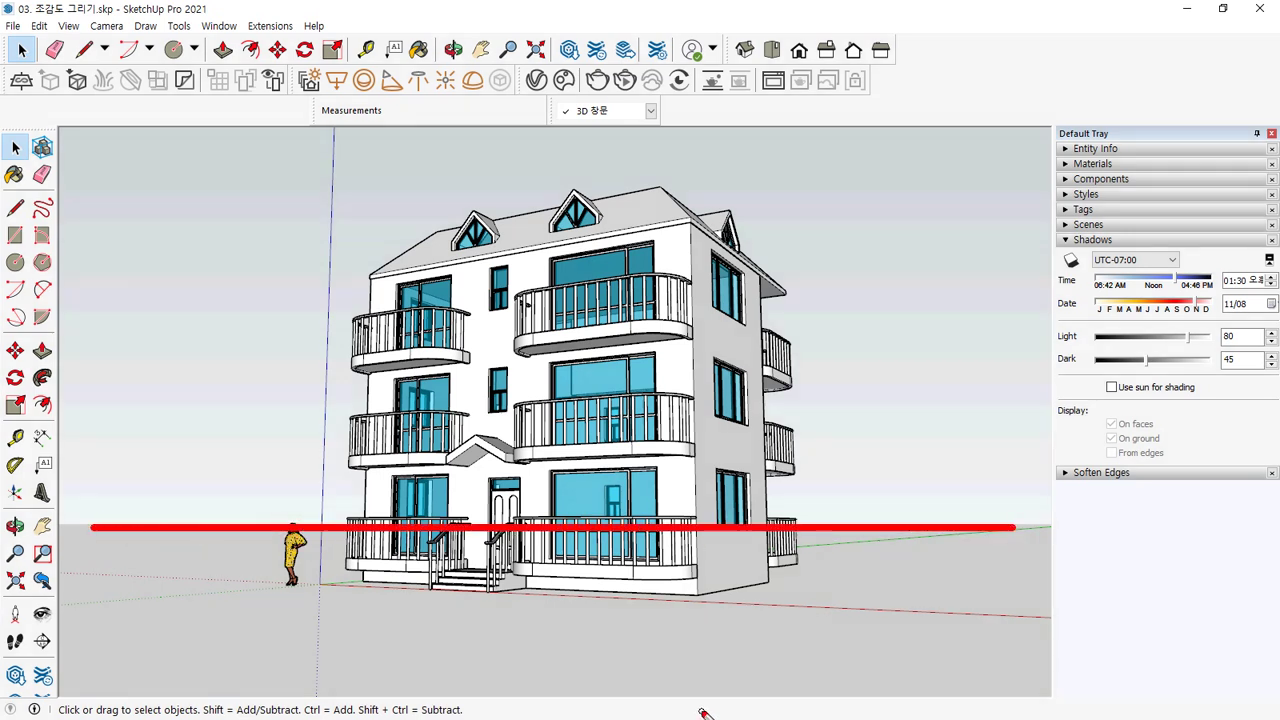
{"action": "left_click_drag", "start_coordinate": [967, 529], "coordinate": [156, 546]}
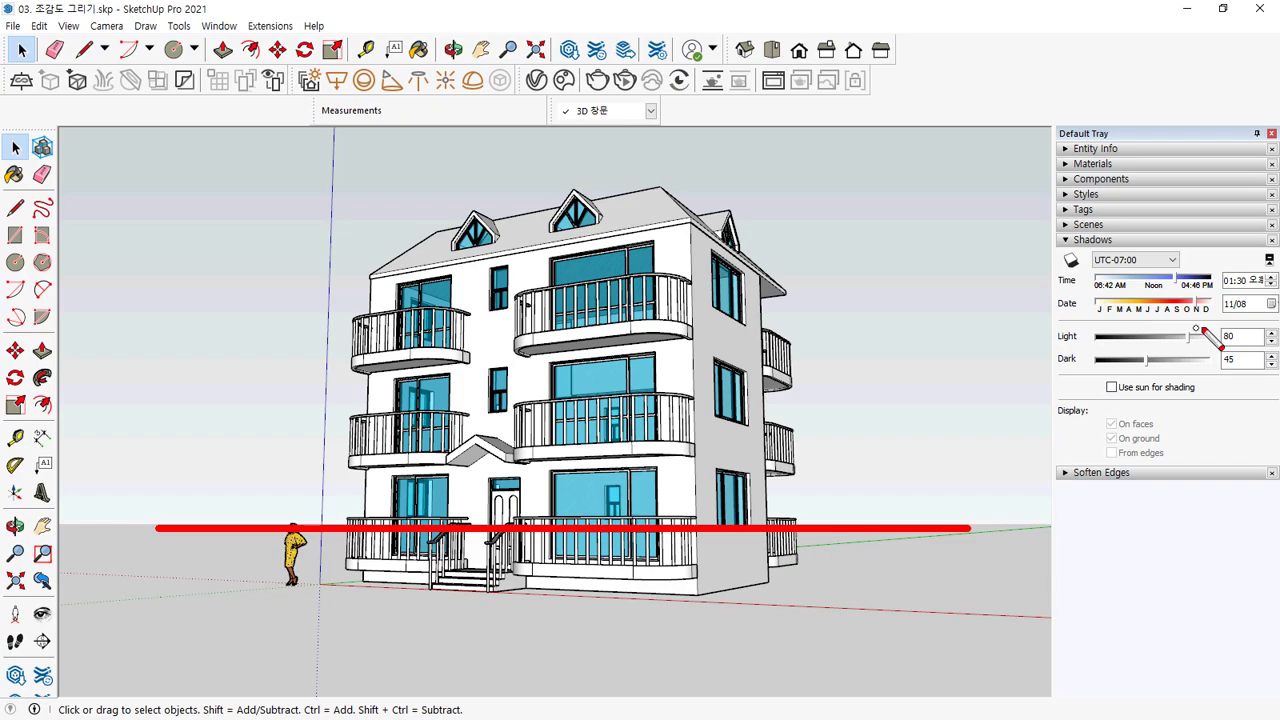
Compare the building's corner view at eye level with bird's-eye views from above the roof.
{"action": "mouse_move", "coordinate": [740, 320]}
{"action": "middle_mouse_down"}
{"action": "mouse_move", "coordinate": [728, 510]}
{"action": "mouse_move", "coordinate": [705, 363]}
{"action": "mouse_move", "coordinate": [651, 367]}
{"action": "middle_mouse_up"}
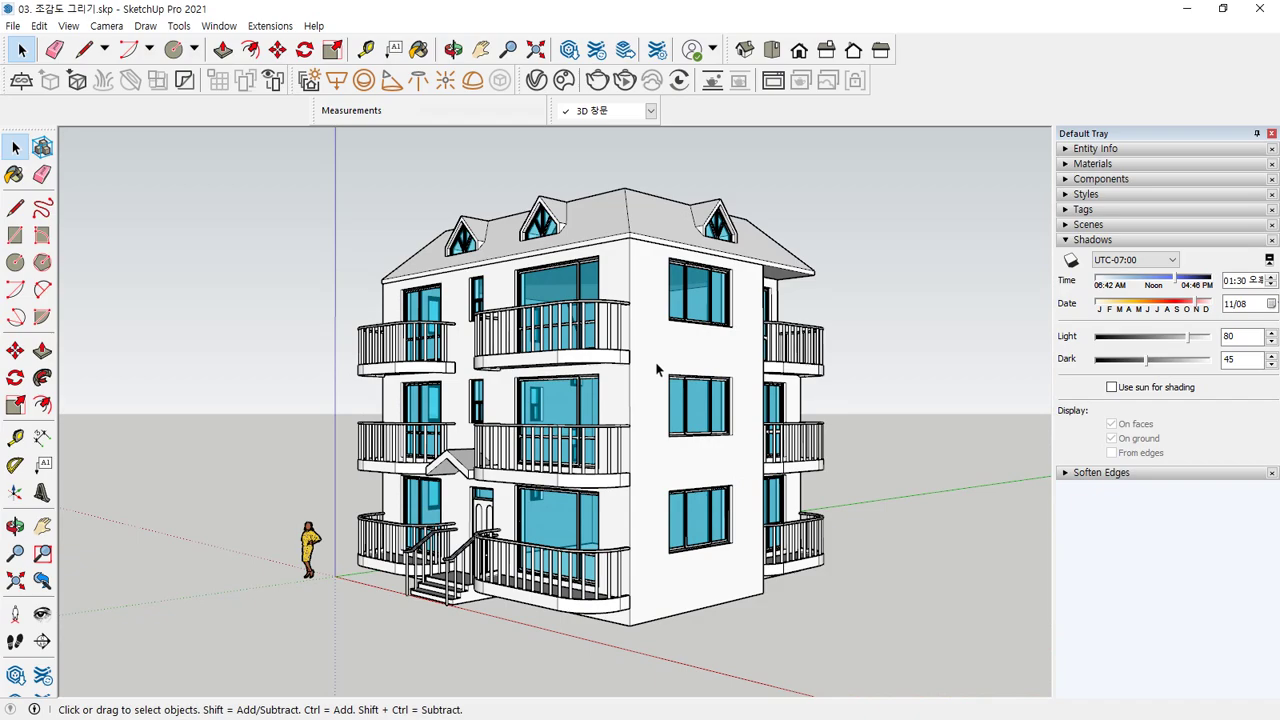
{"action": "middle_click_drag", "start_coordinate": [562, 242], "coordinate": [655, 532]}
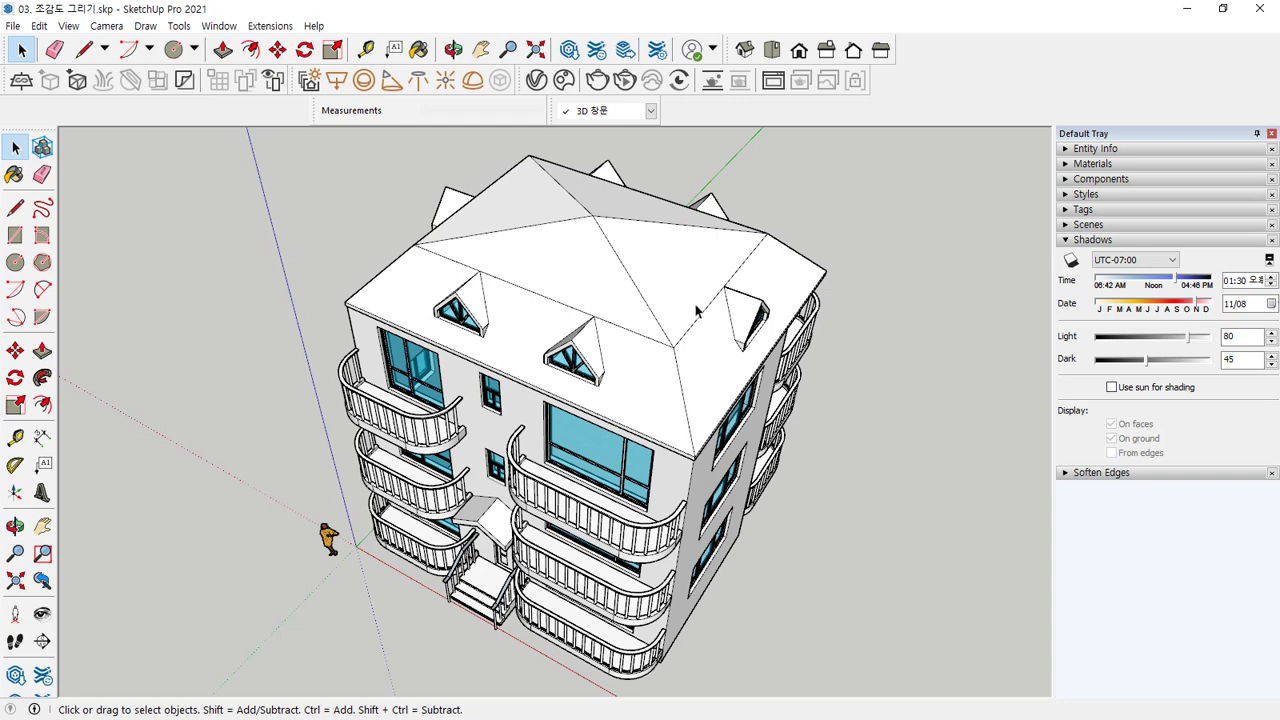
{"action": "scroll", "coordinate": [720, 283], "scroll_direction": "down", "scroll_amount": 3}
{"action": "middle_click_drag", "start_coordinate": [665, 290], "coordinate": [636, 296]}
{"action": "middle_click_drag", "start_coordinate": [708, 345], "coordinate": [448, 194]}
{"action": "key", "text": "space"}
{"action": "mouse_move", "coordinate": [430, 463]}
{"action": "left_mouse_down"}
{"action": "mouse_move", "coordinate": [290, 463]}
{"action": "mouse_move", "coordinate": [1036, 464]}
{"action": "left_mouse_up"}
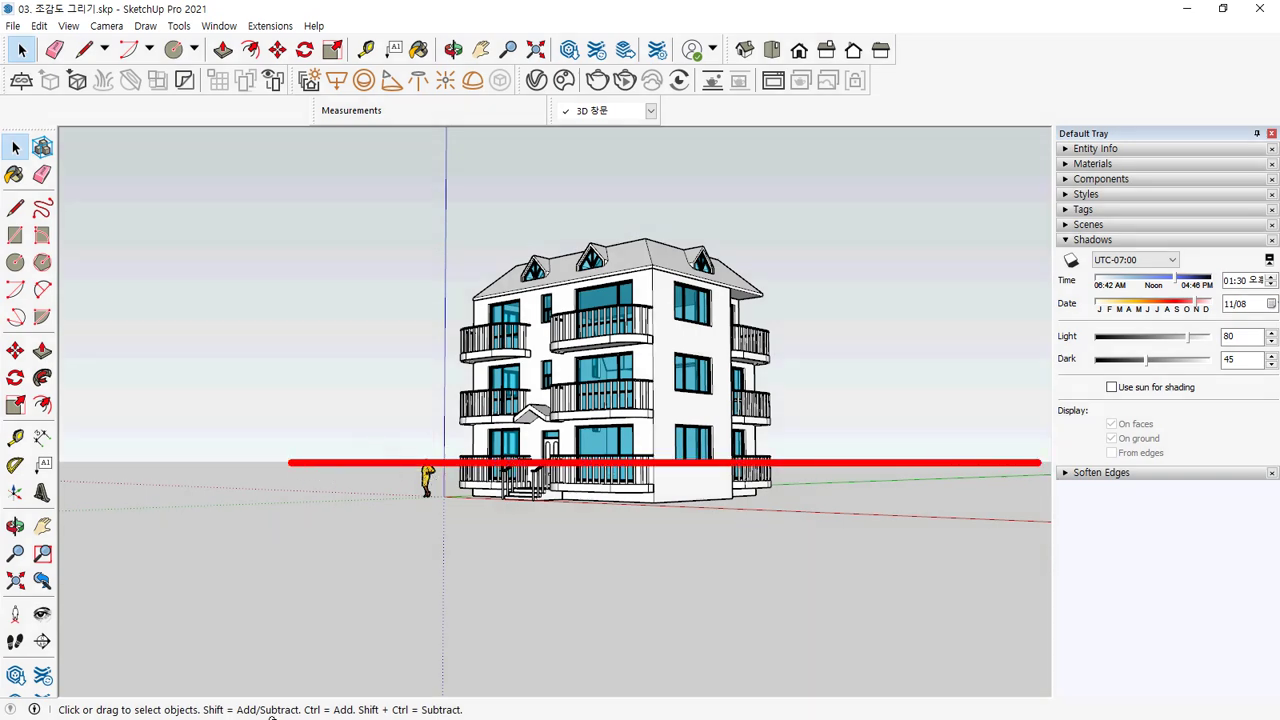
{"action": "mouse_move", "coordinate": [380, 660]}
{"action": "middle_mouse_down"}
{"action": "mouse_move", "coordinate": [663, 609]}
{"action": "mouse_move", "coordinate": [650, 530]}
{"action": "mouse_move", "coordinate": [700, 460]}
{"action": "mouse_move", "coordinate": [585, 413]}
{"action": "mouse_move", "coordinate": [620, 583]}
{"action": "mouse_move", "coordinate": [600, 560]}
{"action": "middle_mouse_up"}
{"action": "mouse_move", "coordinate": [894, 563]}
{"action": "left_mouse_down"}
{"action": "mouse_move", "coordinate": [786, 321]}
{"action": "mouse_move", "coordinate": [282, 302]}
{"action": "mouse_move", "coordinate": [200, 343]}
{"action": "mouse_move", "coordinate": [240, 352]}
{"action": "left_mouse_up"}
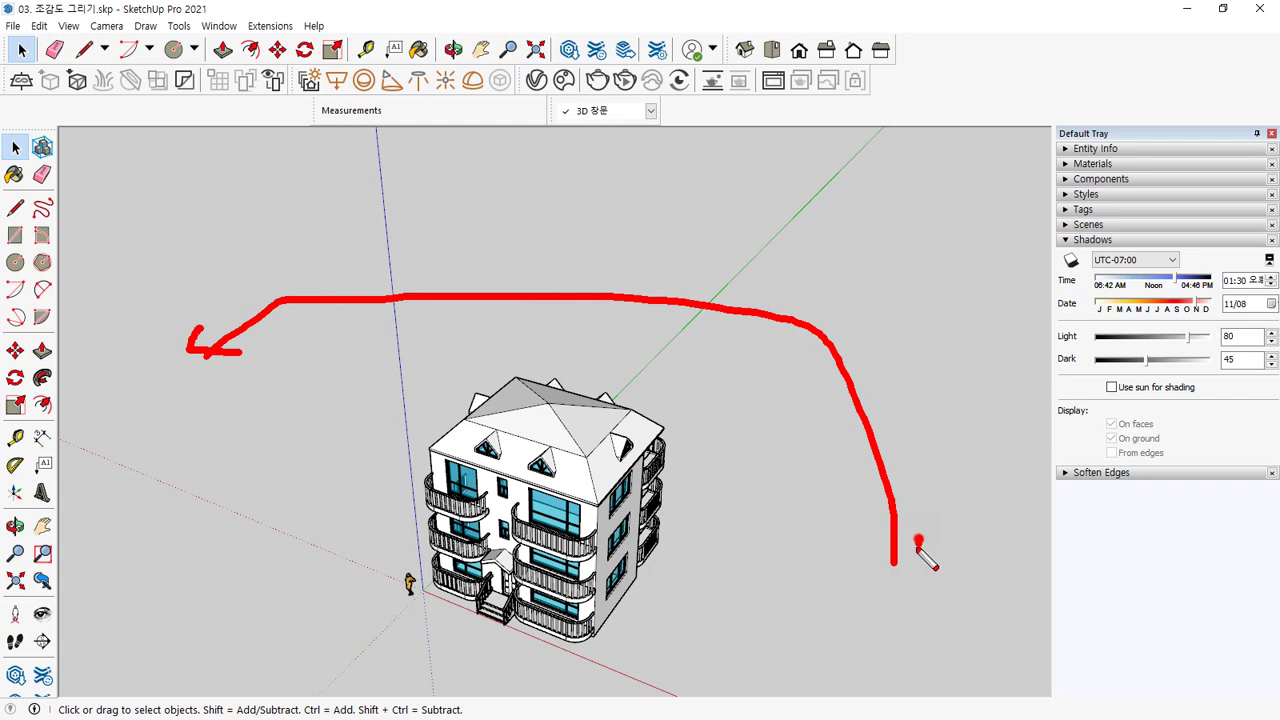
{"action": "left_click_drag", "start_coordinate": [918, 540], "coordinate": [824, 554]}
{"action": "key", "text": "Escape"}
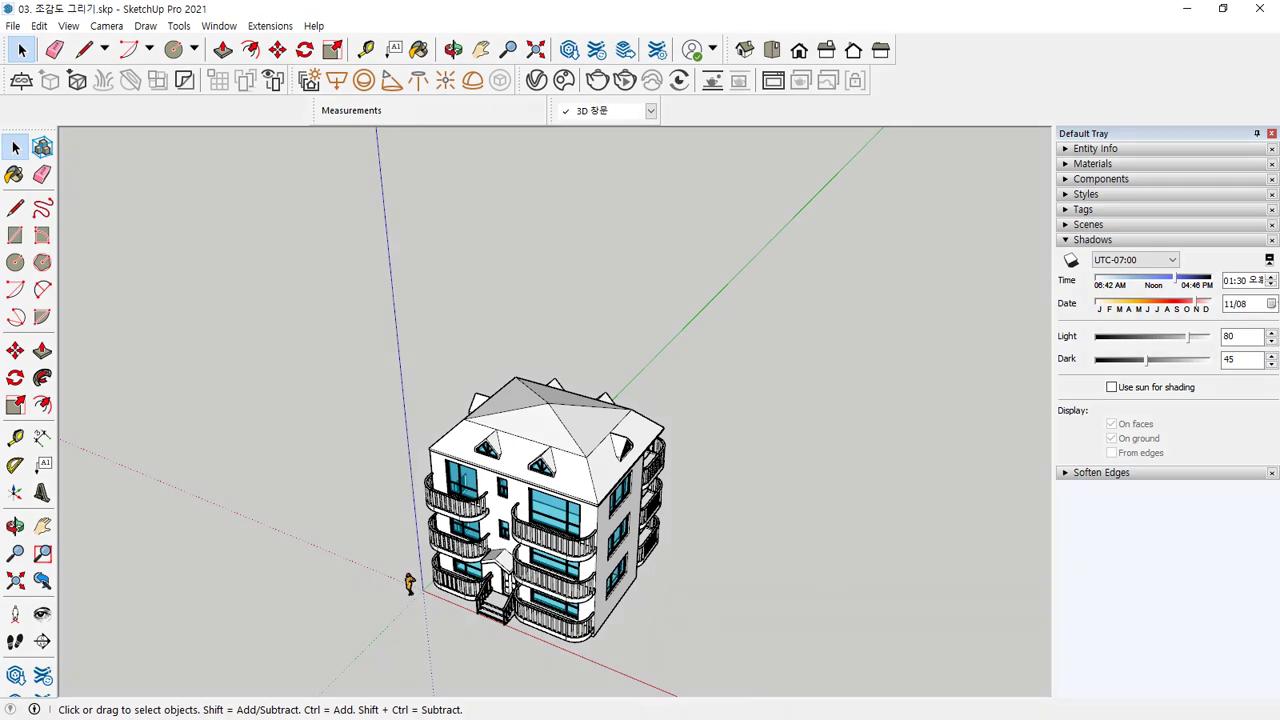
Start a file import and set the file type to Portable Network Graphics (*.png).
{"action": "key", "text": "alt+Tab"}
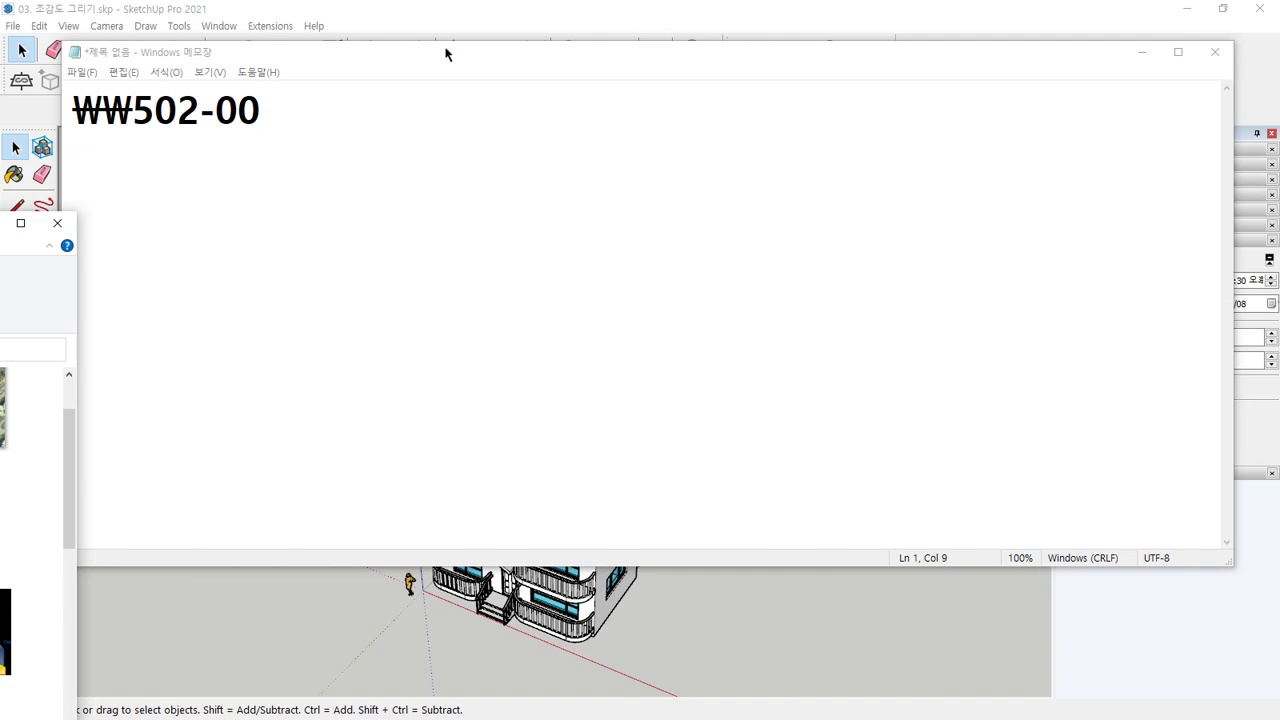
{"action": "left_click", "coordinate": [474, 28]}
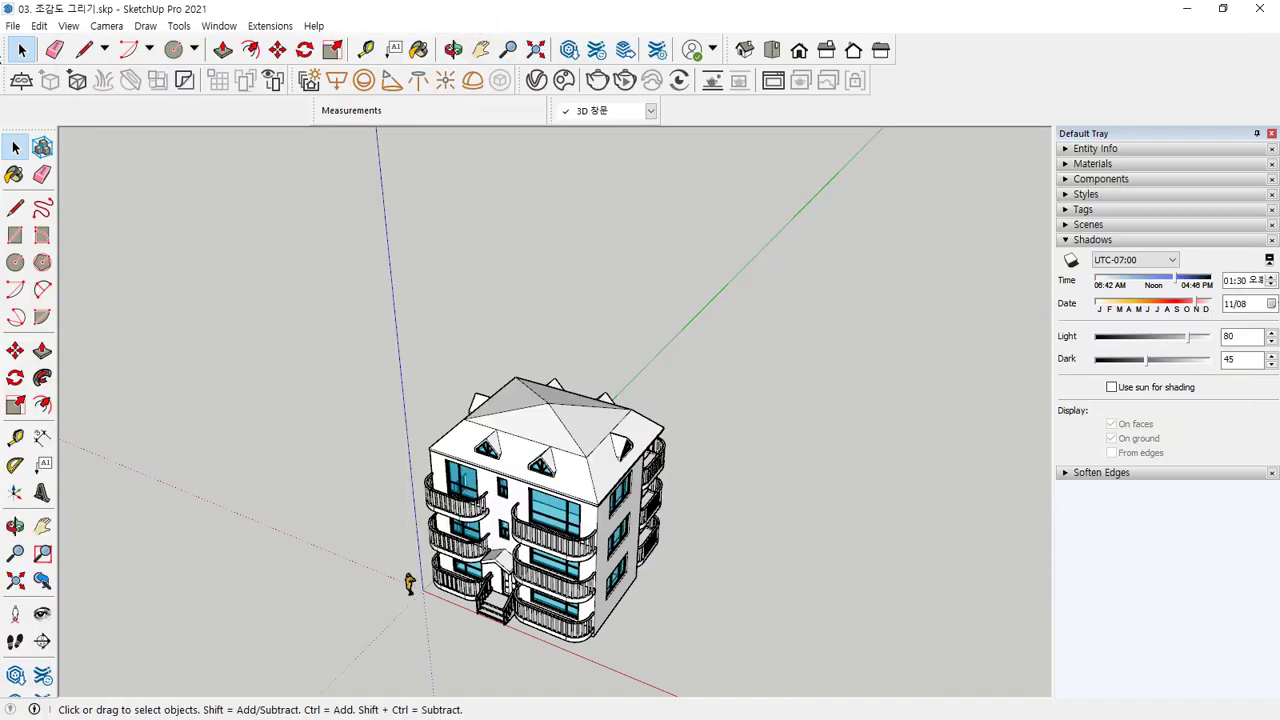
{"action": "left_click", "coordinate": [13, 25]}
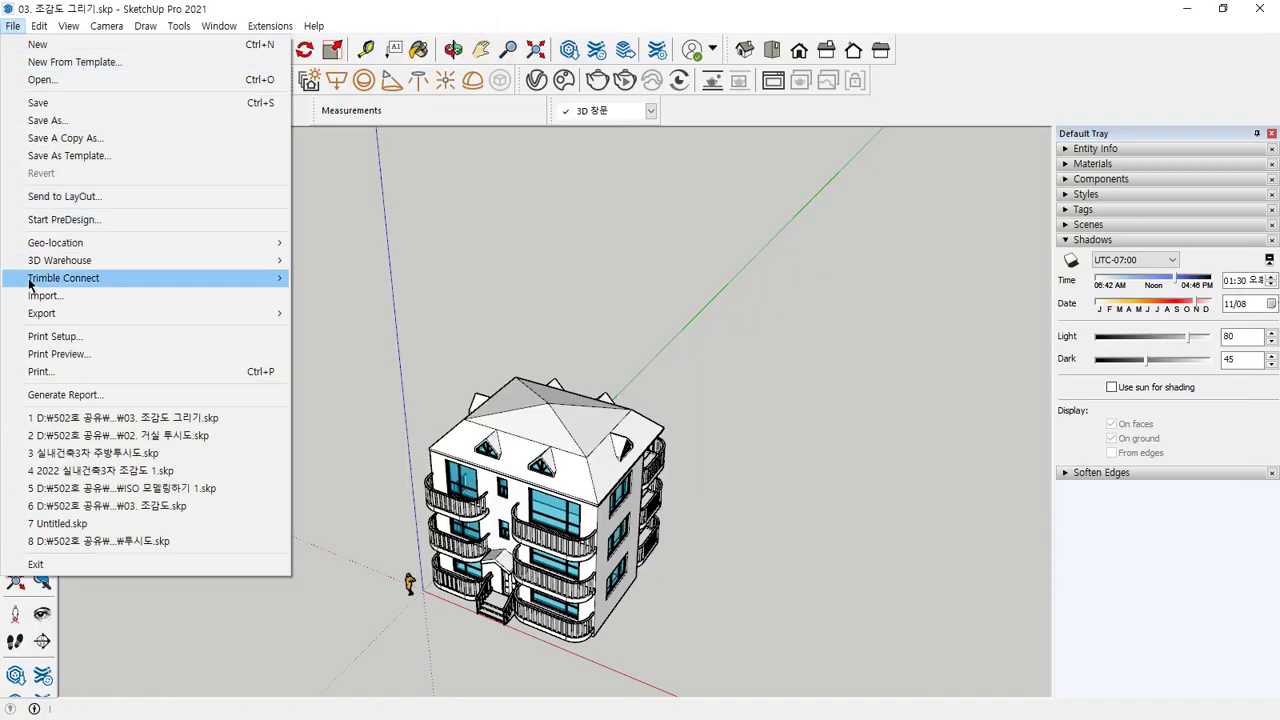
{"action": "left_click", "coordinate": [42, 297]}
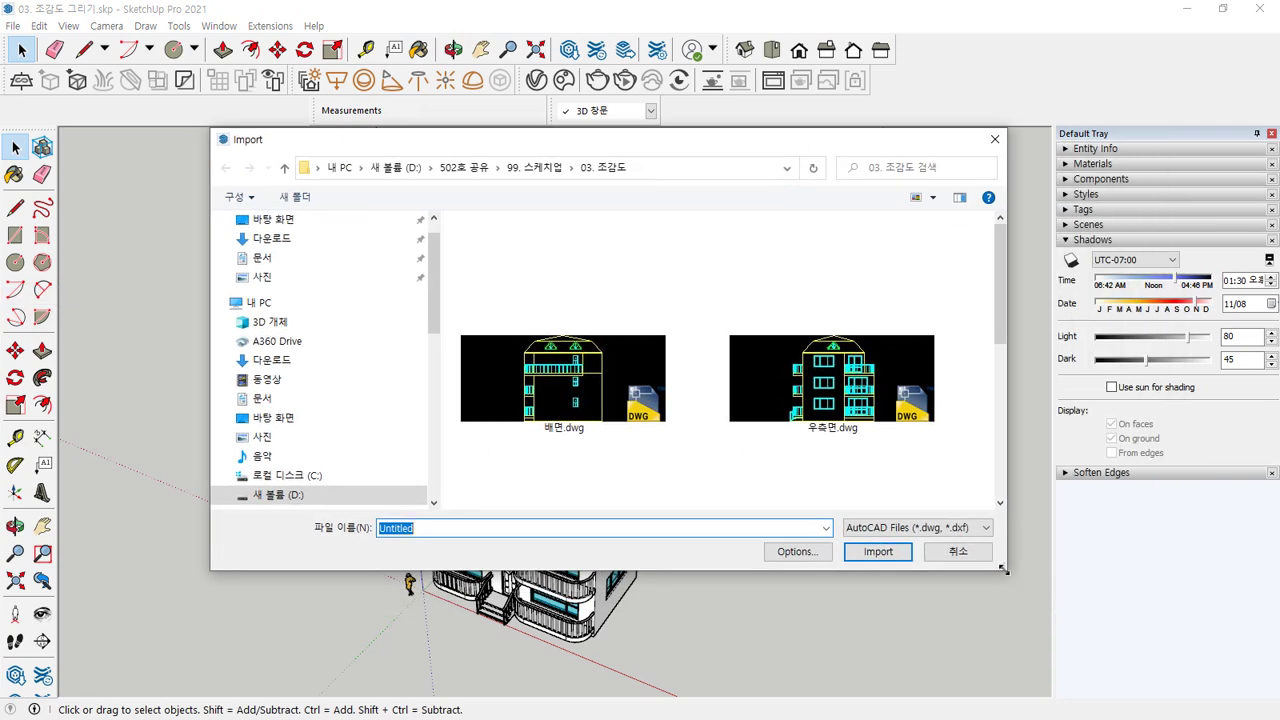
{"action": "left_click_drag", "start_coordinate": [1003, 570], "coordinate": [740, 545]}
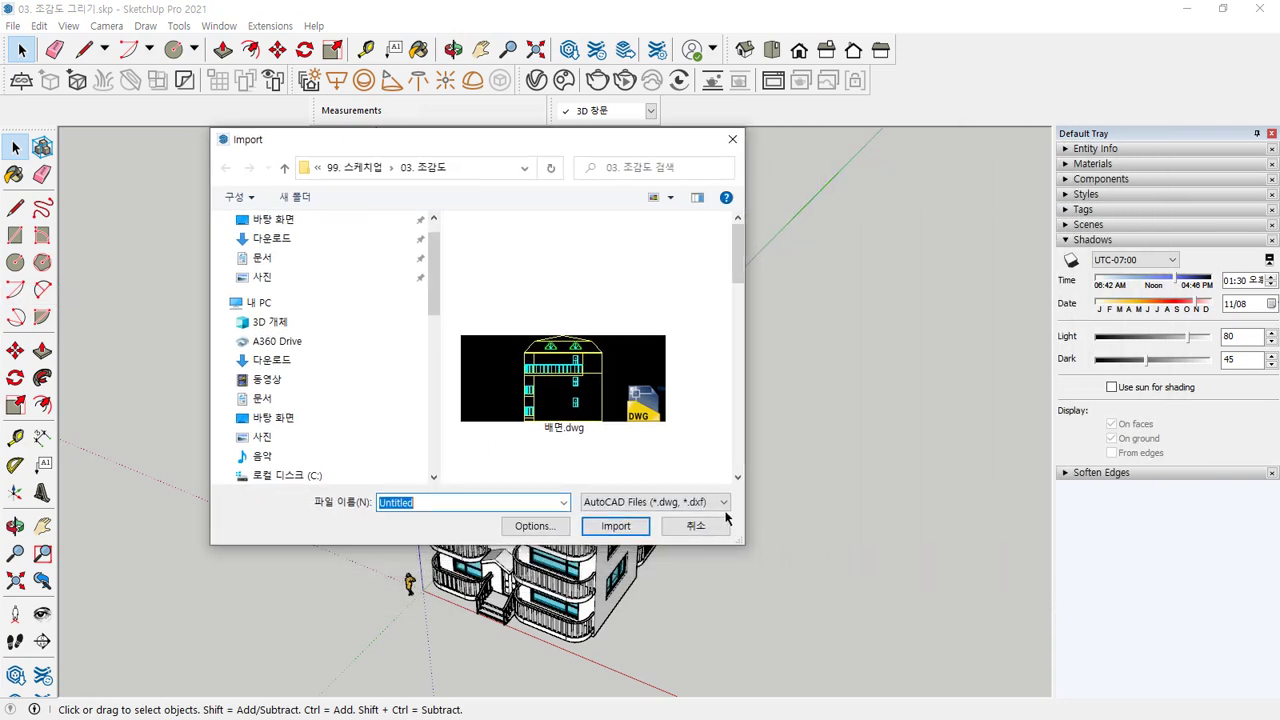
{"action": "left_click", "coordinate": [716, 505]}
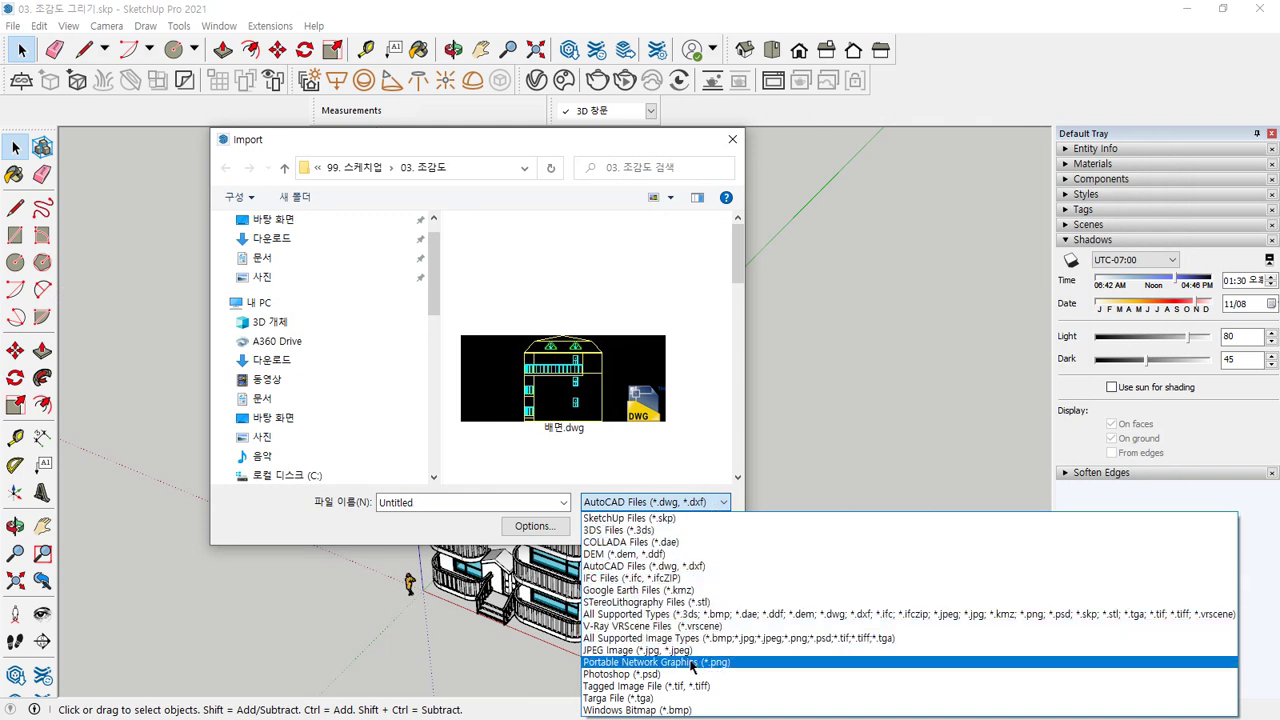
{"action": "left_click", "coordinate": [691, 662]}
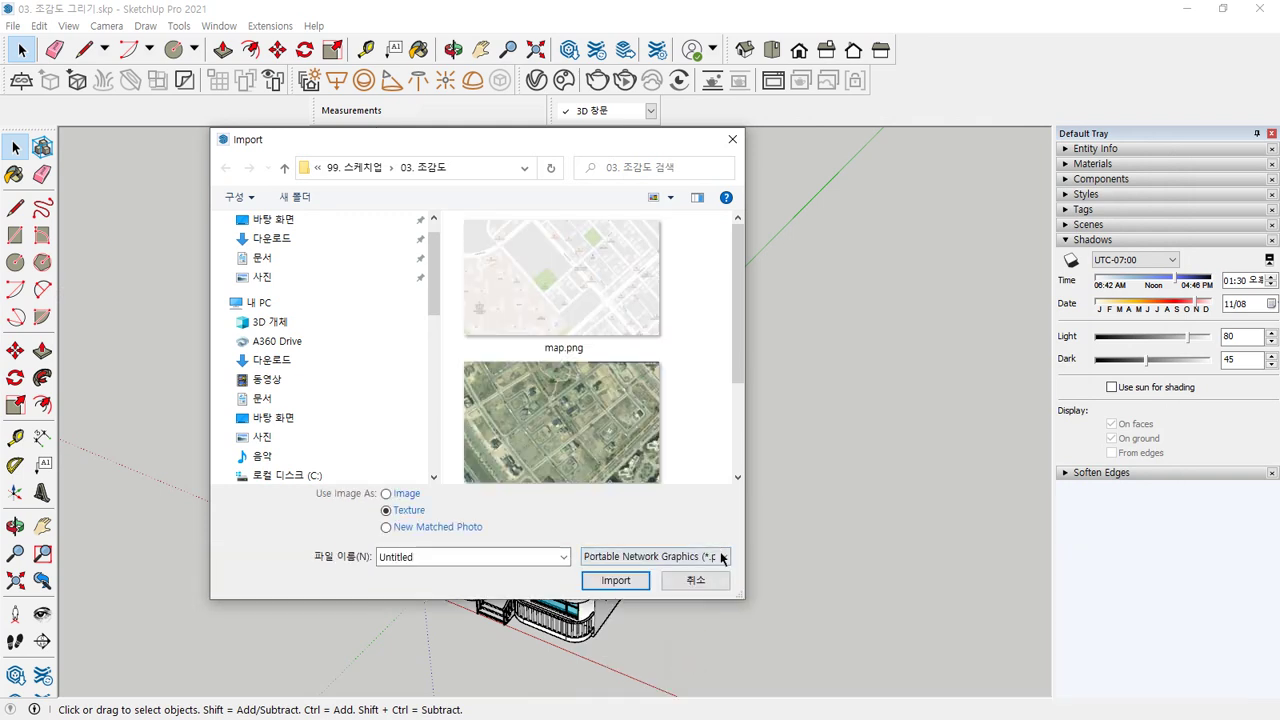
Import the map capture 맵 캡쳐.png as an image.
{"action": "left_click_drag", "start_coordinate": [737, 593], "coordinate": [867, 645]}
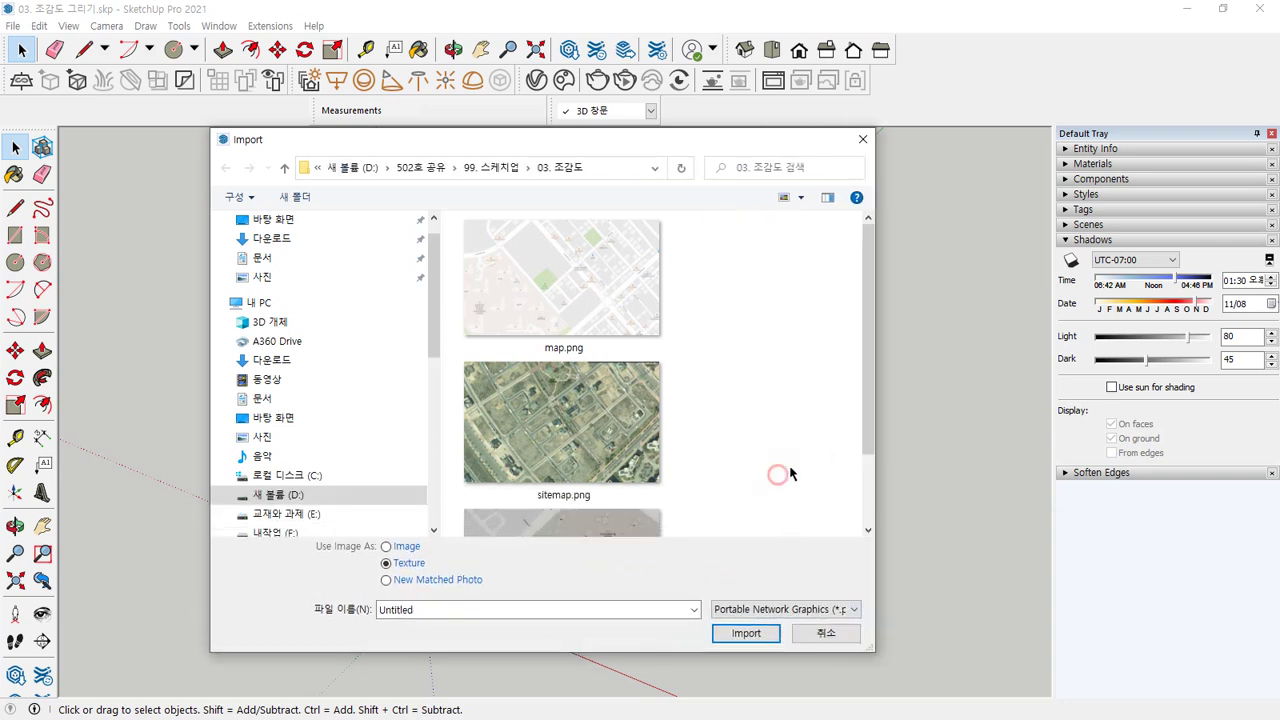
{"action": "scroll", "coordinate": [793, 467], "scroll_direction": "down", "scroll_amount": 3}
{"action": "left_click", "coordinate": [634, 322]}
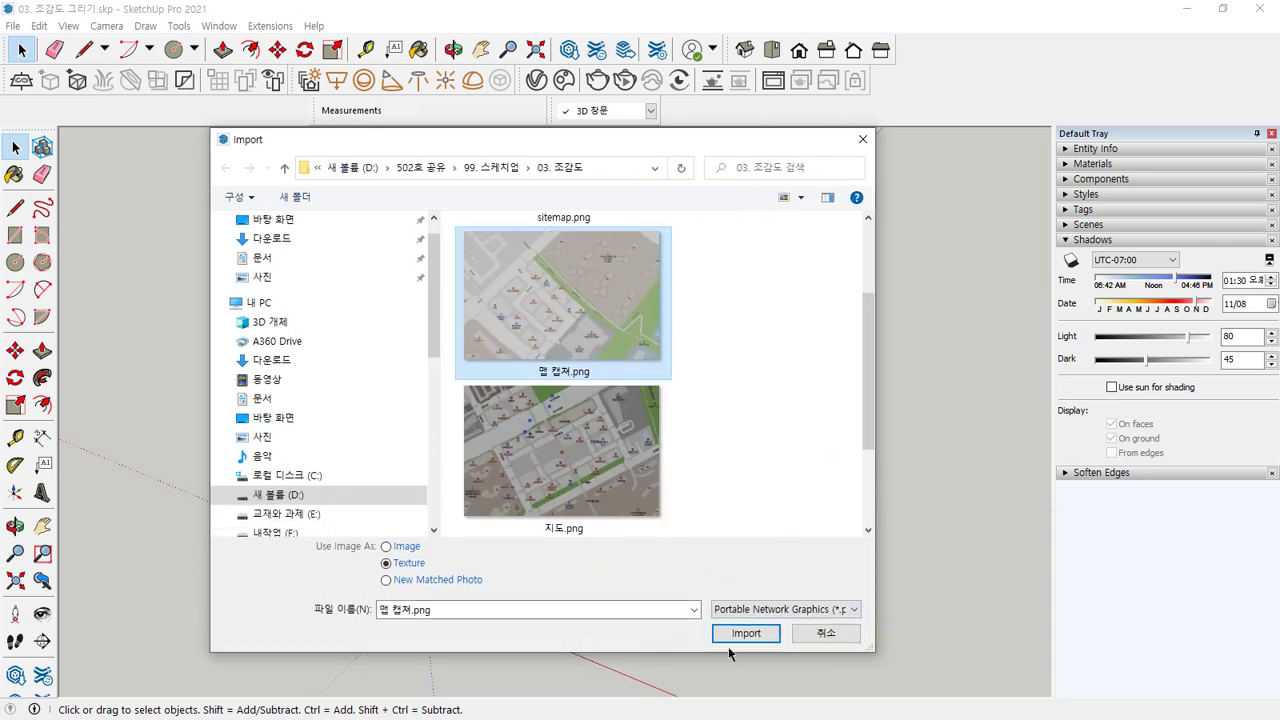
{"action": "left_click", "coordinate": [409, 547]}
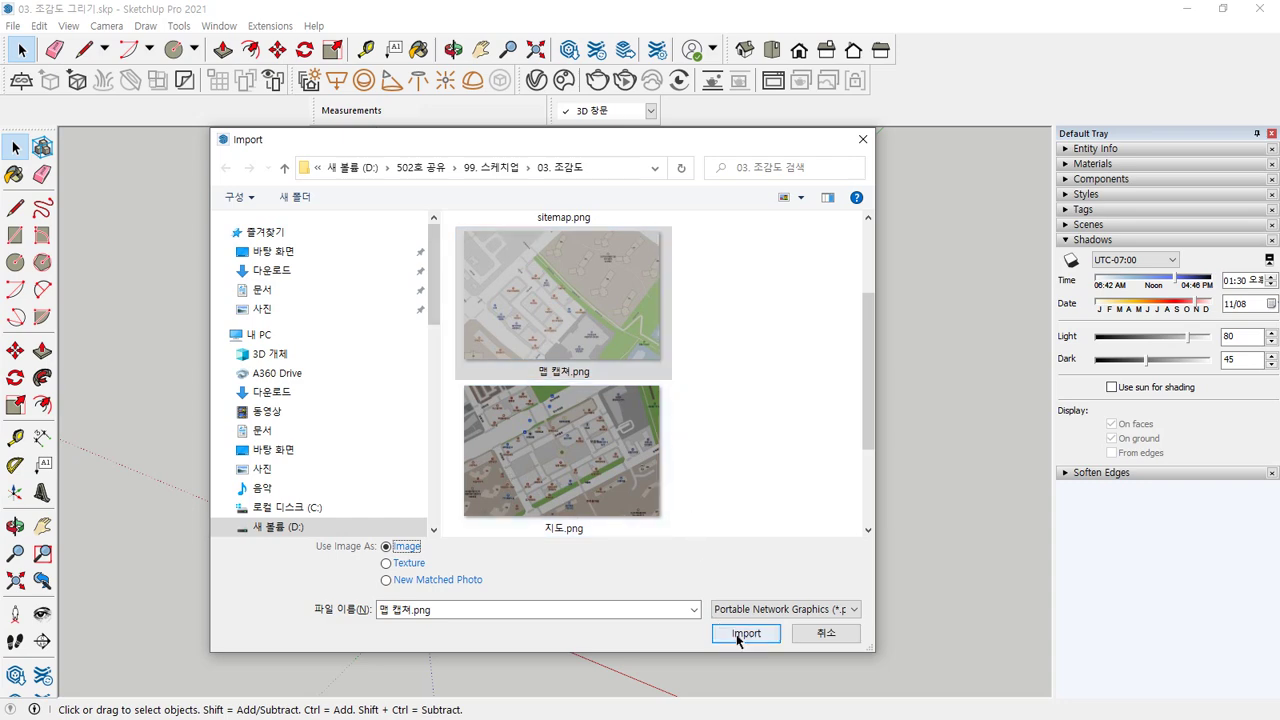
{"action": "left_click", "coordinate": [739, 638]}
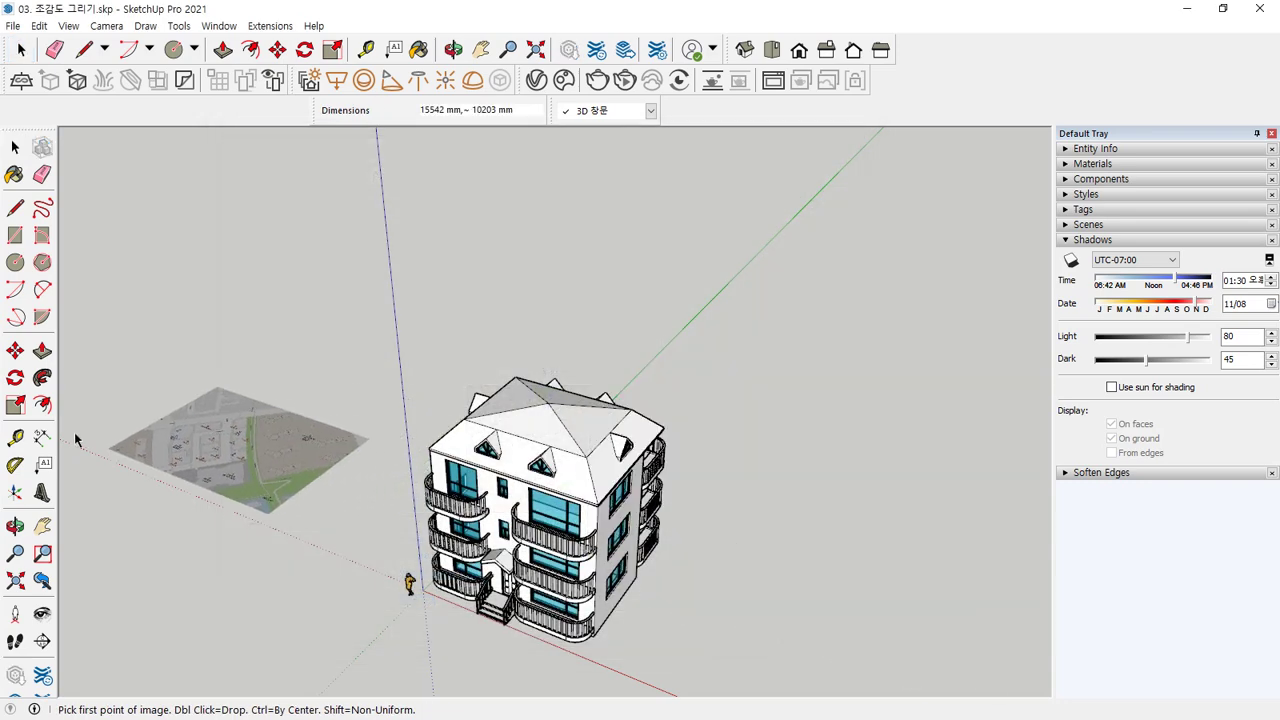
Place the map image flat on the ground around the building, about 218,600 mm high.
{"action": "scroll", "coordinate": [397, 437], "scroll_direction": "down", "scroll_amount": 6}
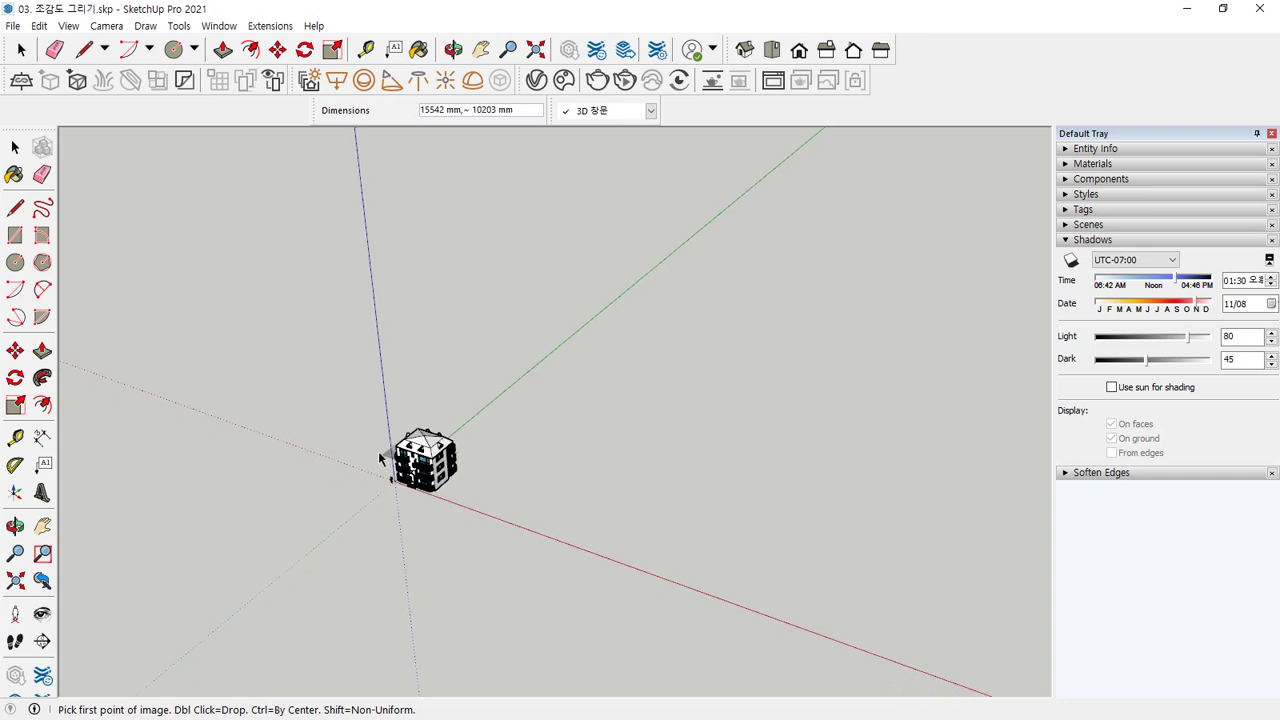
{"action": "scroll", "coordinate": [355, 451], "scroll_direction": "down", "scroll_amount": 3}
{"action": "middle_click_drag", "start_coordinate": [337, 451], "coordinate": [443, 448]}
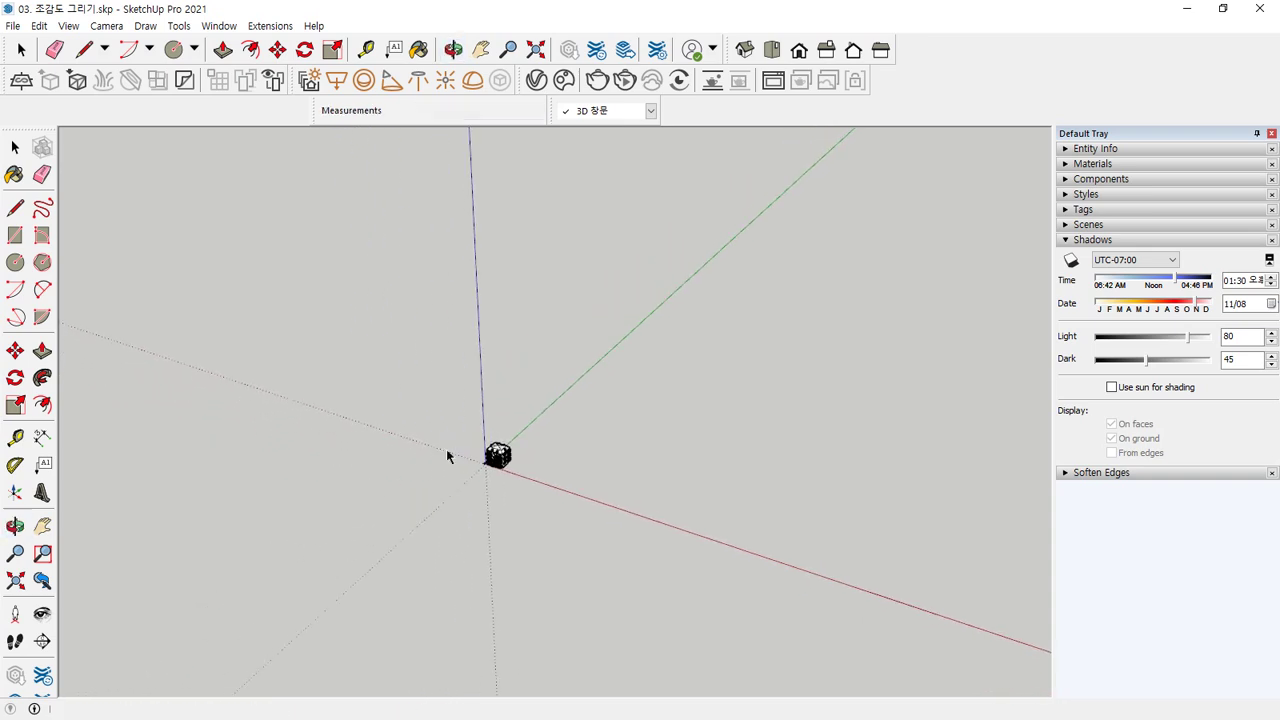
{"action": "left_click", "coordinate": [166, 446]}
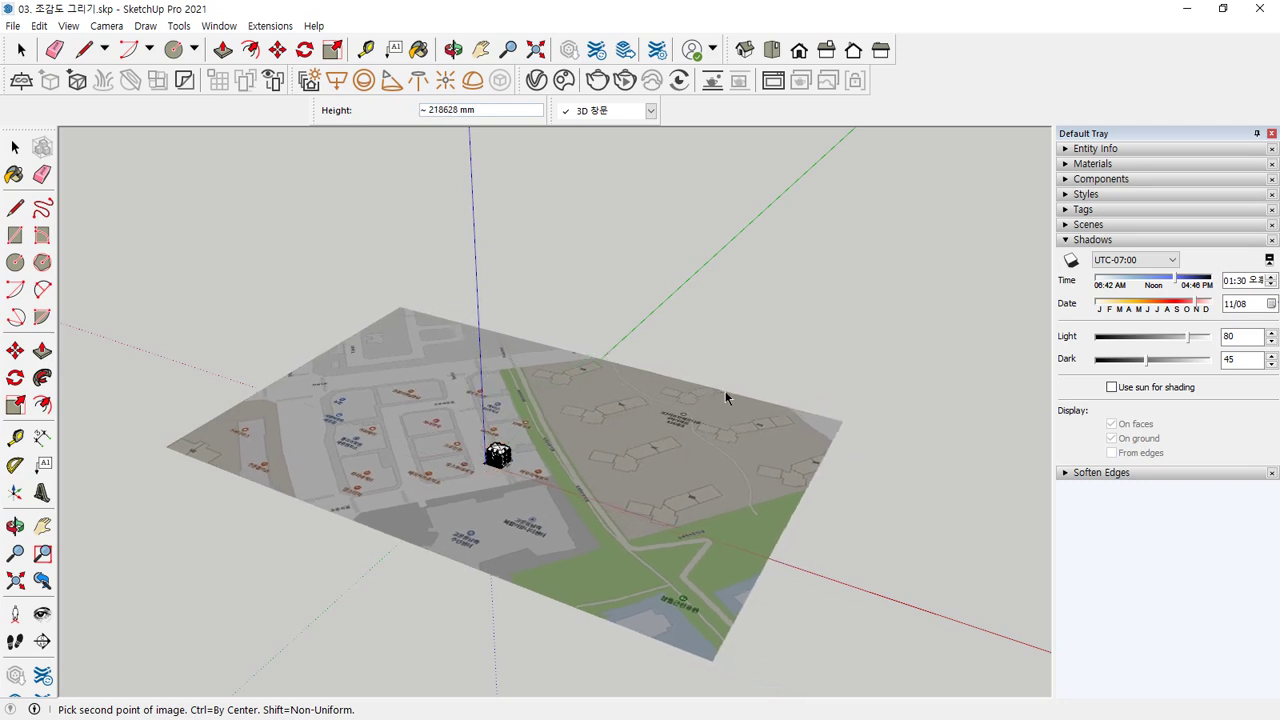
{"action": "left_click", "coordinate": [723, 397]}
Rotate the map image about the front corner of the 크로앙쥬 plot until the plot's front edge runs parallel to the red axis.
{"action": "scroll", "coordinate": [556, 482], "scroll_direction": "up", "scroll_amount": 3}
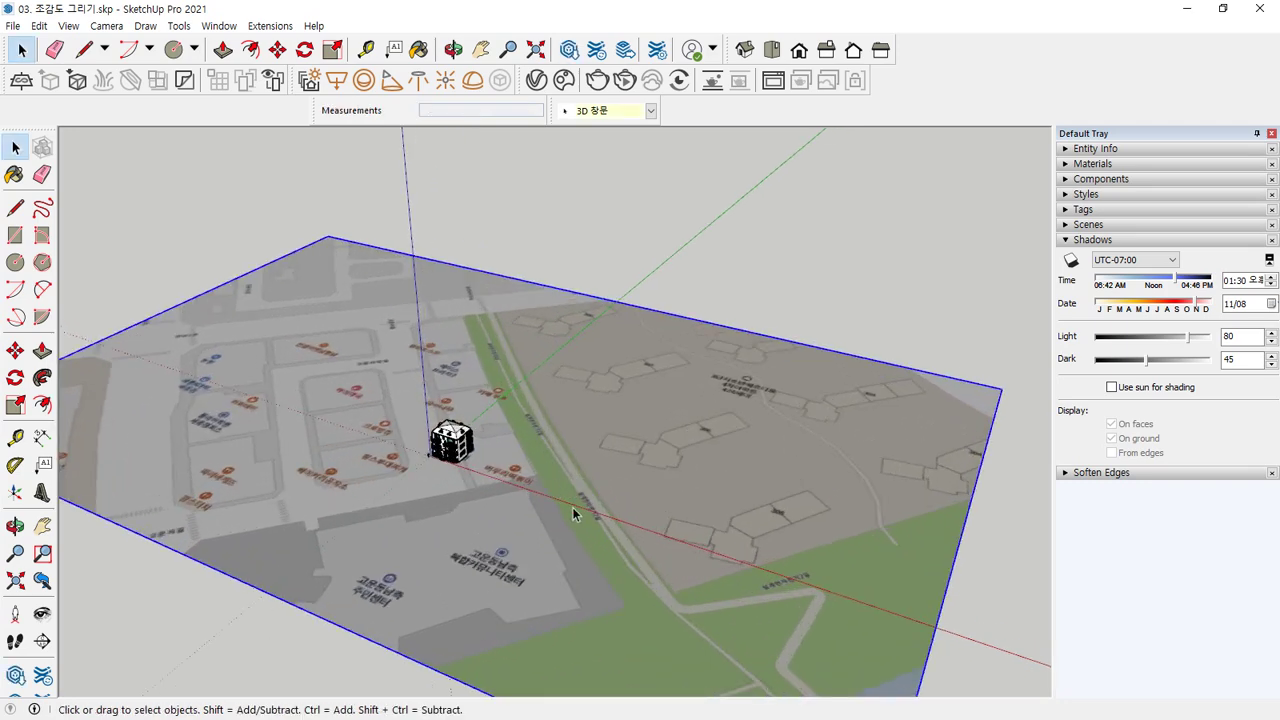
{"action": "middle_click_drag", "start_coordinate": [680, 527], "coordinate": [781, 508]}
{"action": "key", "text": "s"}
{"action": "scroll", "coordinate": [668, 470], "scroll_direction": "up", "scroll_amount": 3}
{"action": "middle_click_drag", "start_coordinate": [668, 470], "coordinate": [743, 440]}
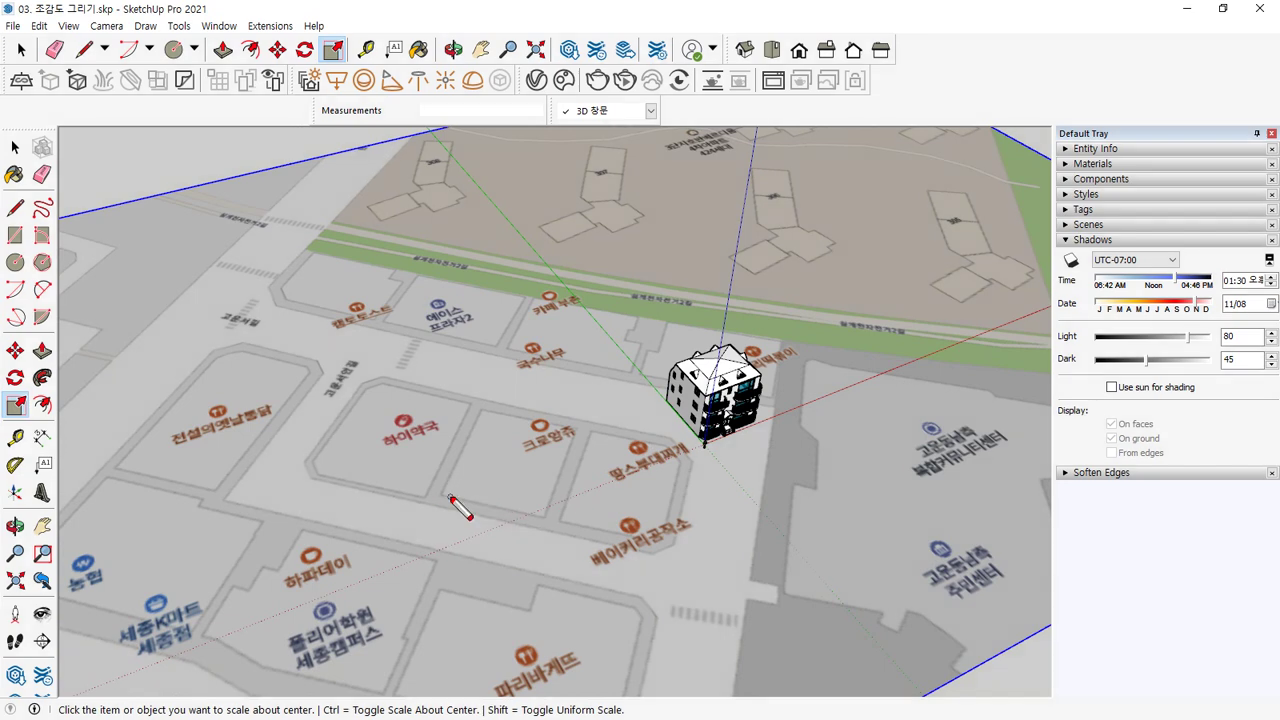
{"action": "mouse_move", "coordinate": [445, 495]}
{"action": "left_mouse_down"}
{"action": "mouse_move", "coordinate": [532, 508]}
{"action": "mouse_move", "coordinate": [586, 434]}
{"action": "mouse_move", "coordinate": [500, 423]}
{"action": "mouse_move", "coordinate": [447, 496]}
{"action": "left_mouse_up"}
{"action": "scroll", "coordinate": [460, 500], "scroll_direction": "up", "scroll_amount": 2}
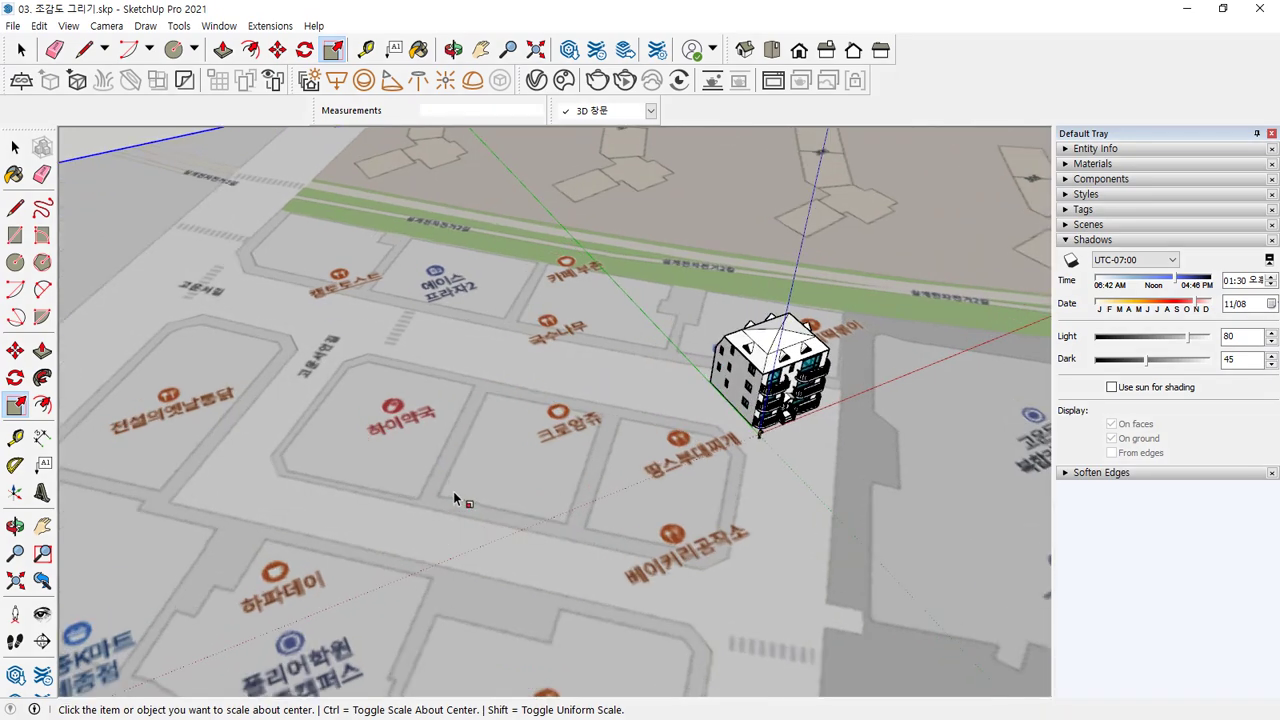
{"action": "key", "text": "q"}
{"action": "scroll", "coordinate": [443, 500], "scroll_direction": "up", "scroll_amount": 5}
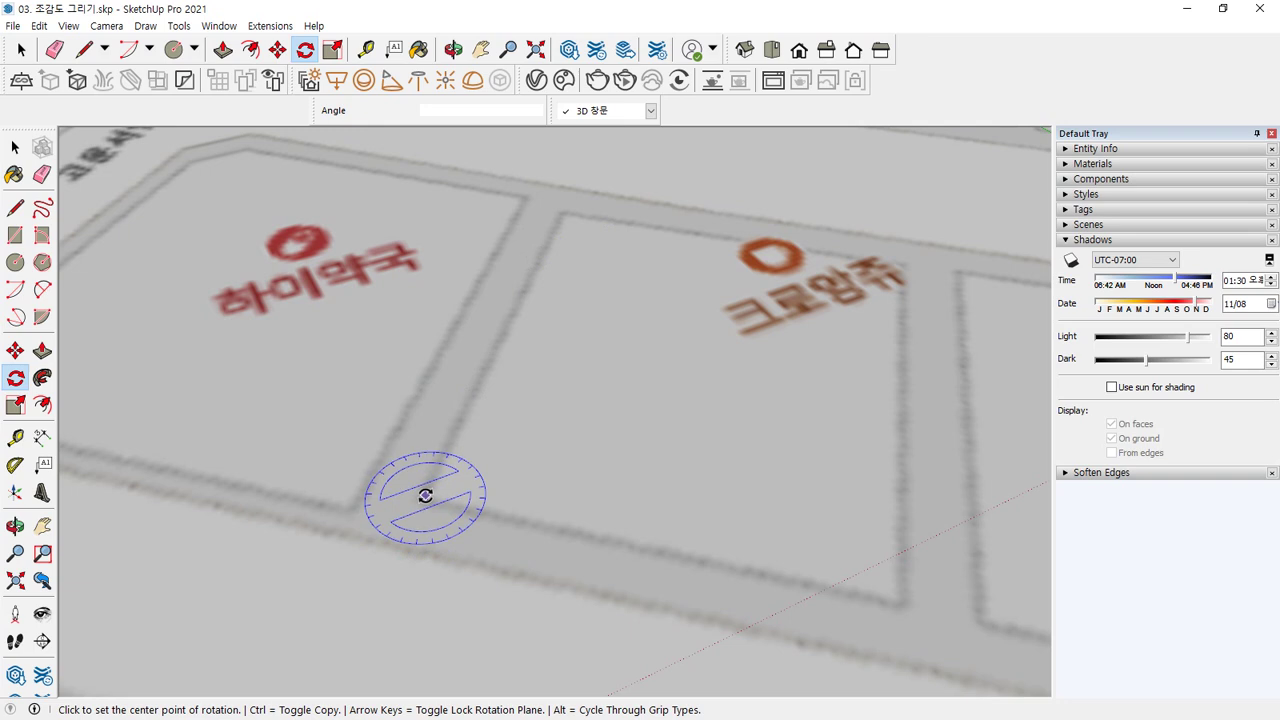
{"action": "left_click", "coordinate": [425, 498]}
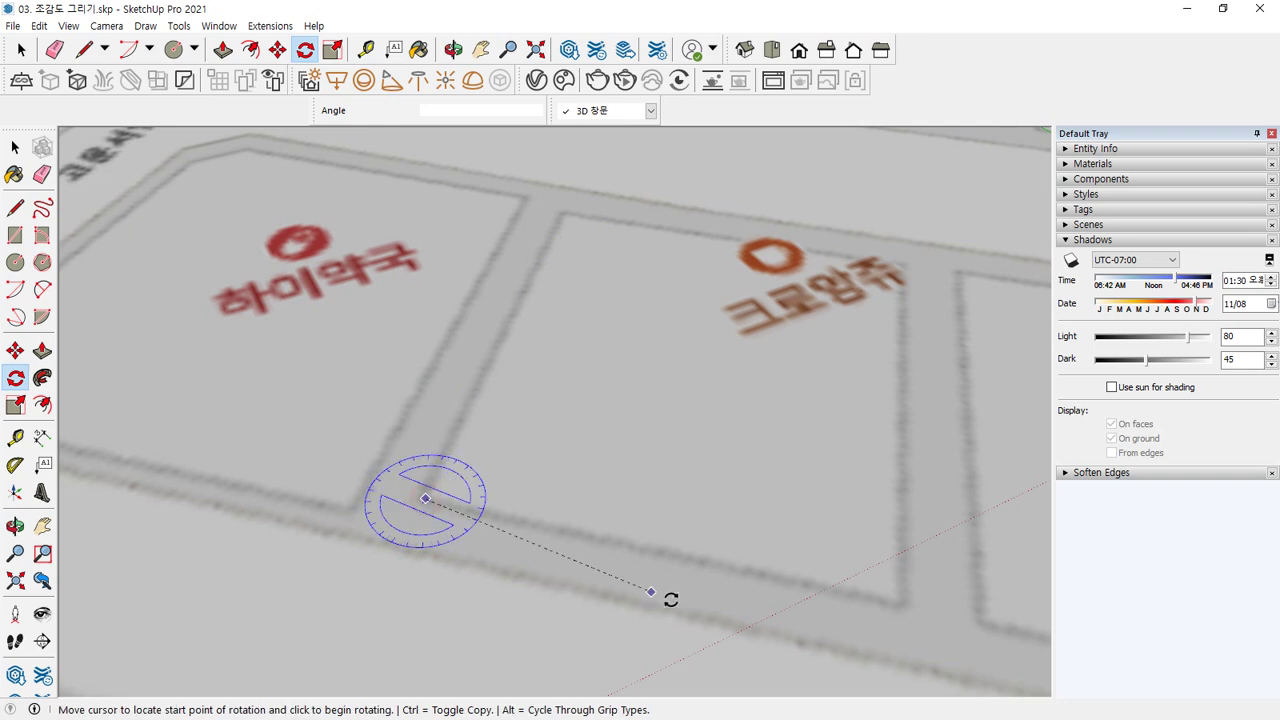
{"action": "left_click", "coordinate": [894, 603]}
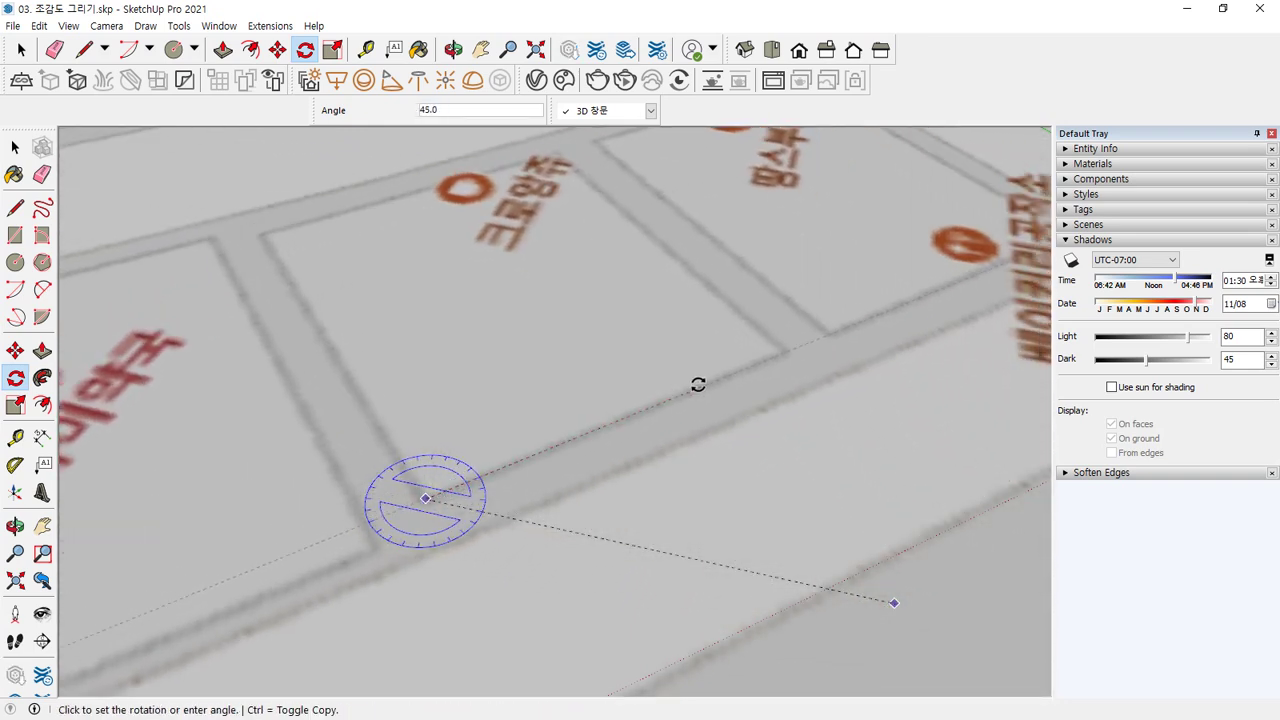
{"action": "left_click", "coordinate": [709, 390]}
Move the rotated map image so that the 크로앙쥬 plot lies beneath the building.
{"action": "scroll", "coordinate": [694, 466], "scroll_direction": "down", "scroll_amount": 3}
{"action": "middle_click_drag", "start_coordinate": [694, 466], "coordinate": [489, 371]}
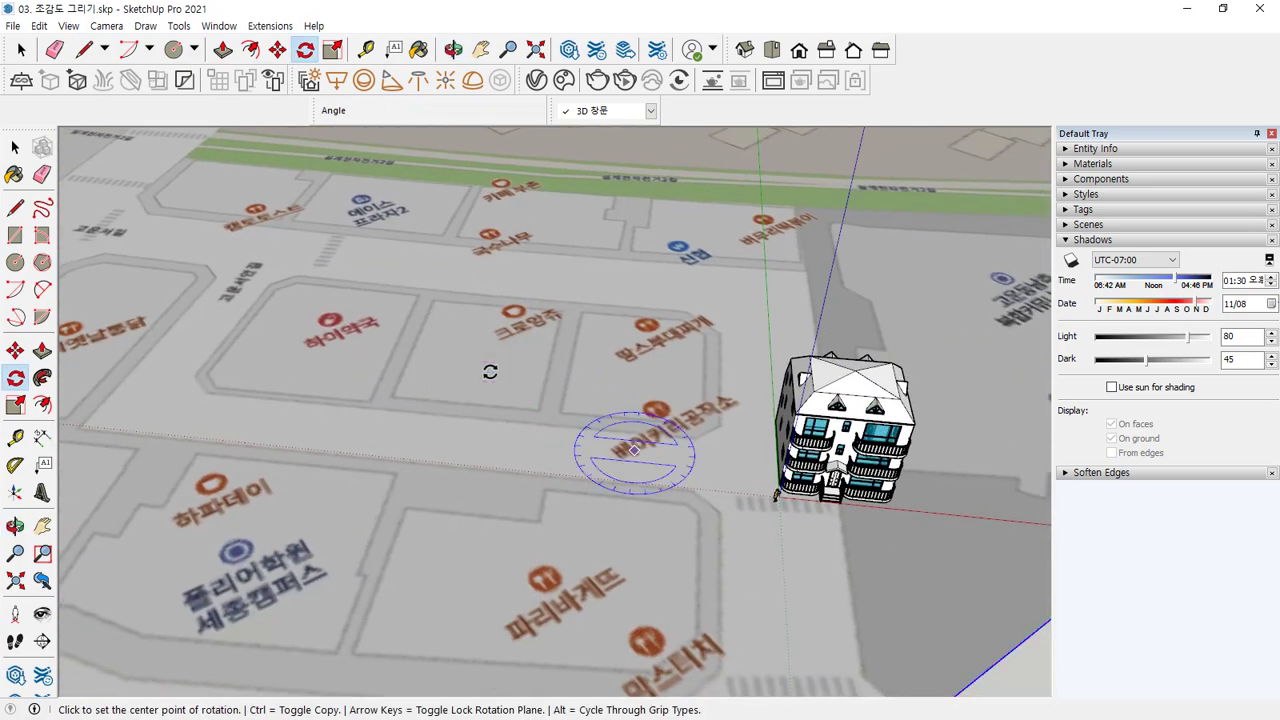
{"action": "key", "text": "m"}
{"action": "left_click", "coordinate": [492, 404]}
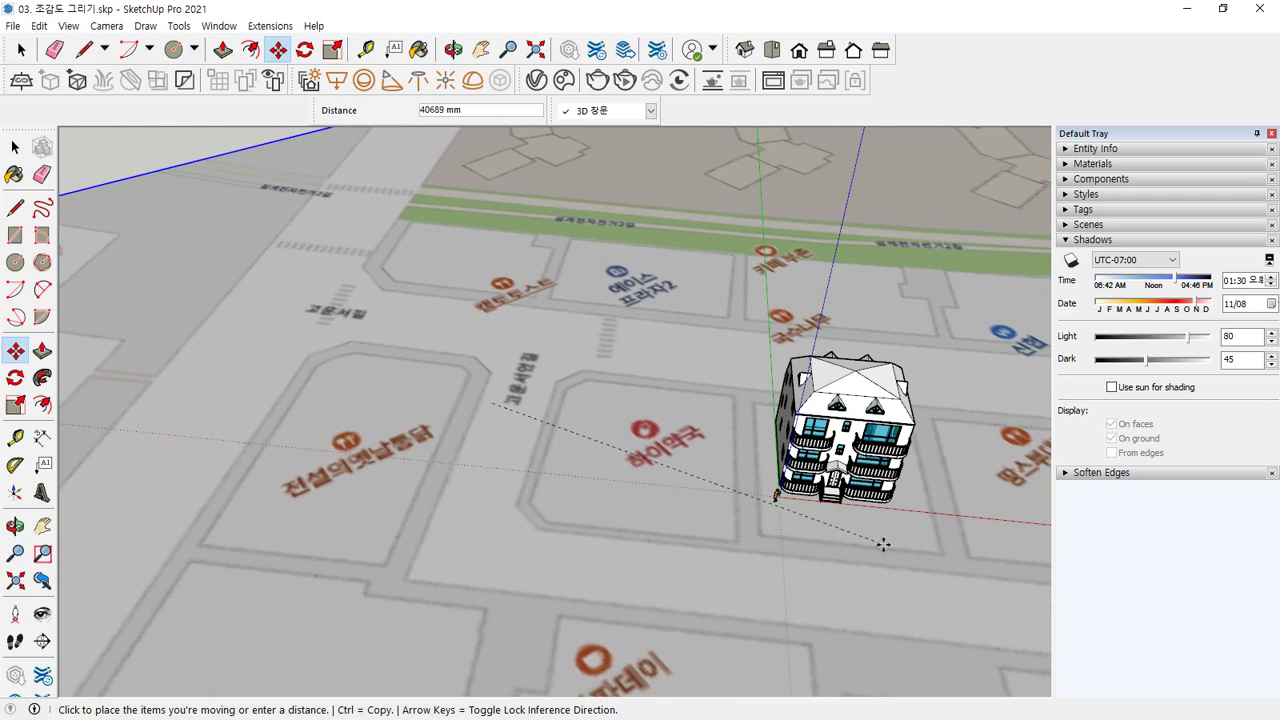
{"action": "middle_click_drag", "start_coordinate": [876, 541], "coordinate": [715, 471]}
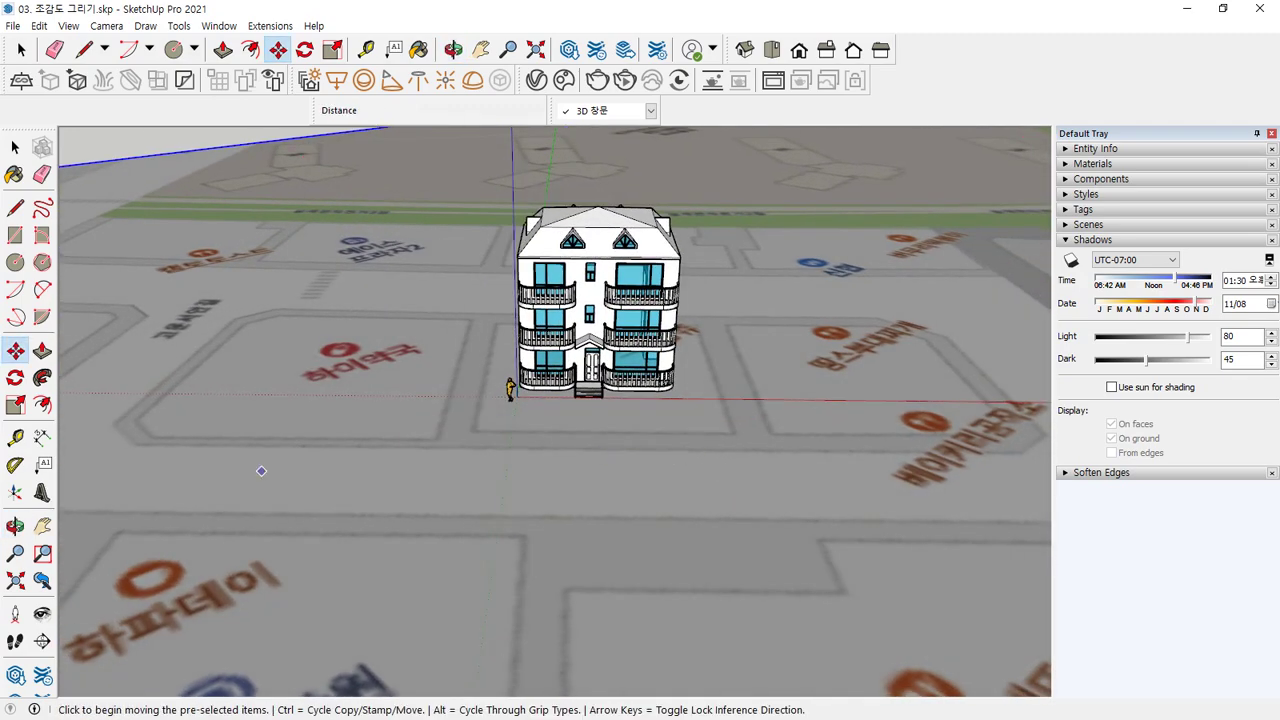
Add a new tag named 3D 배경 to the model's tags.
{"action": "left_click", "coordinate": [1078, 209]}
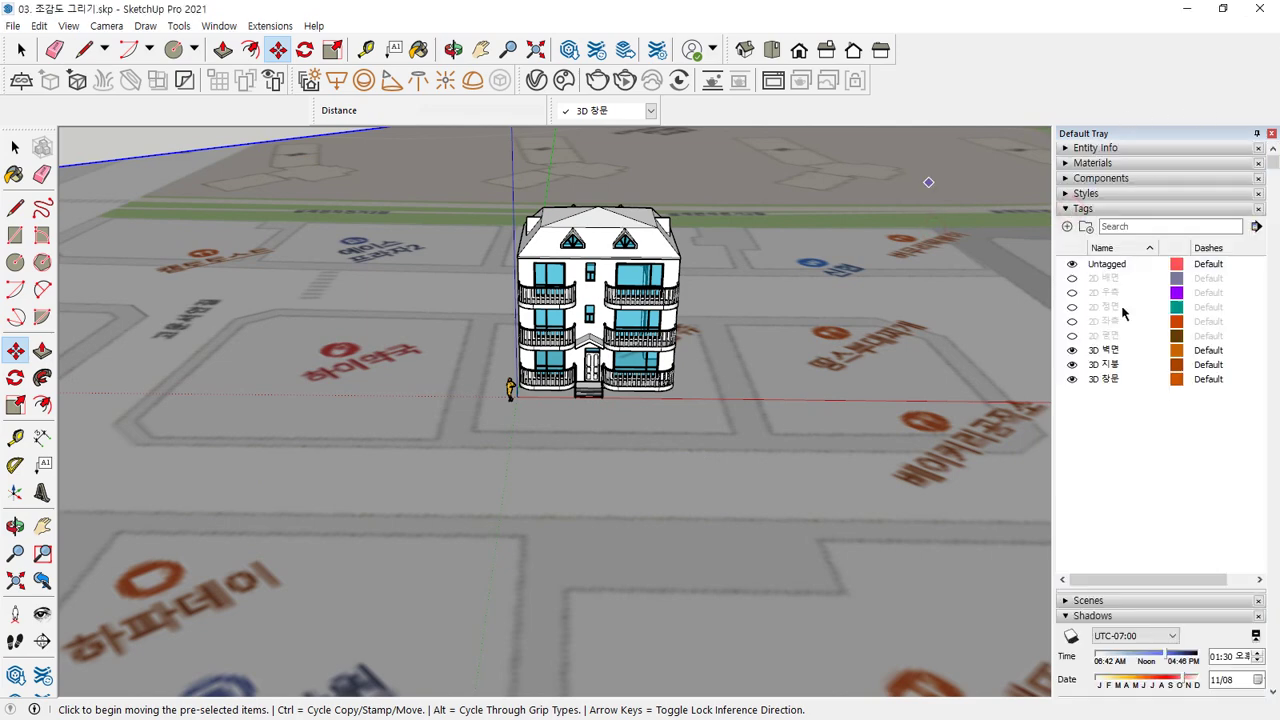
{"action": "left_click", "coordinate": [1067, 226]}
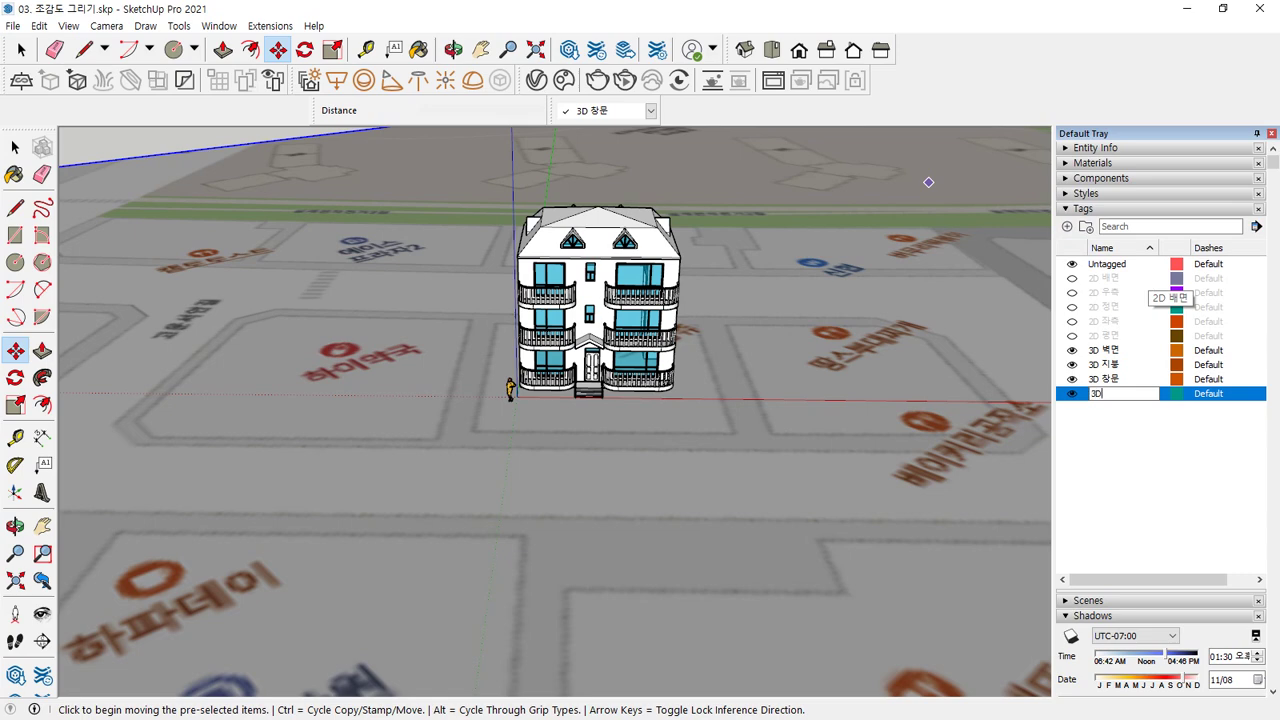
{"action": "type", "text": "경"}
{"action": "key", "text": "Return"}
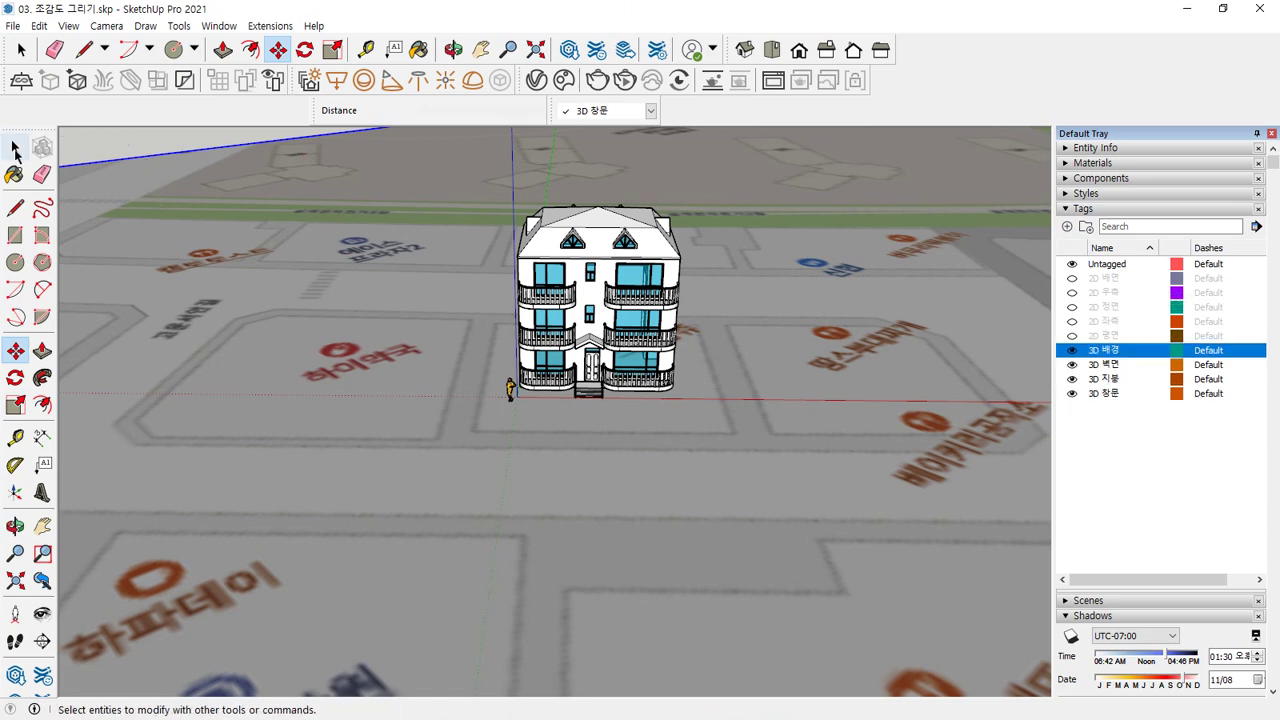
Assign the selected map image to the 3D 배경 tag and make 3D 배경 the active tag.
{"action": "left_click", "coordinate": [15, 148]}
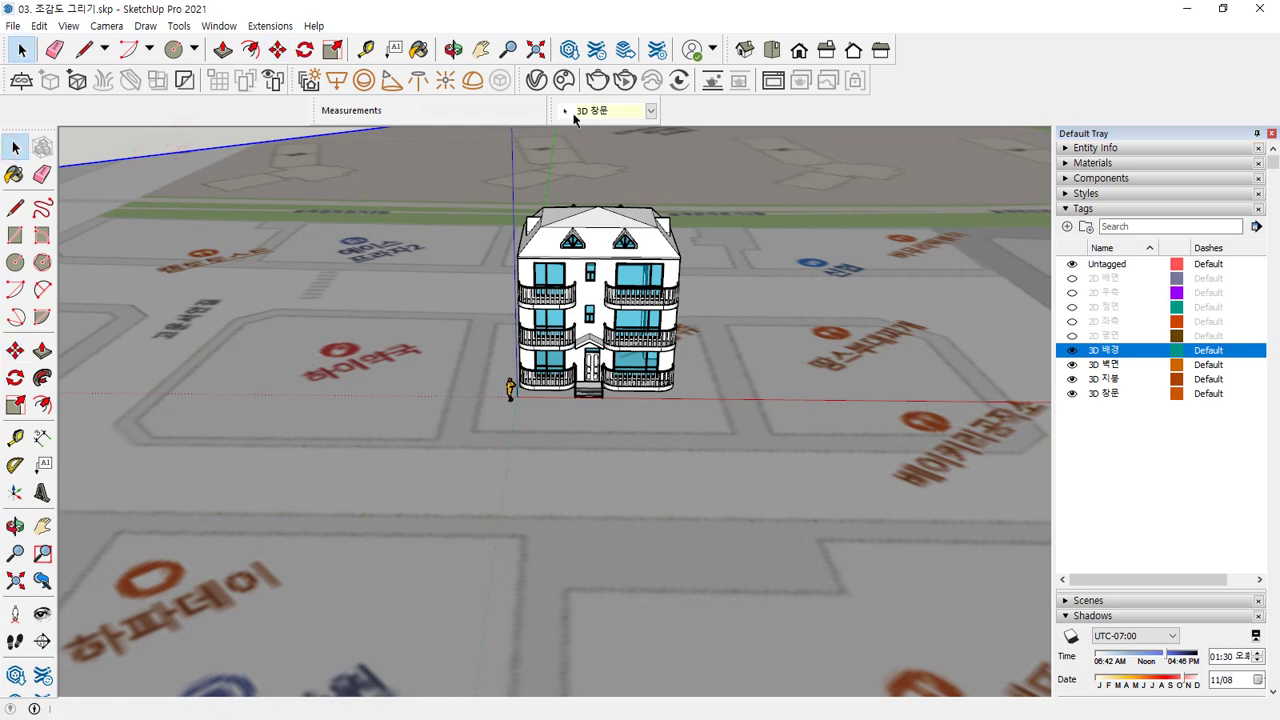
{"action": "left_click", "coordinate": [640, 111]}
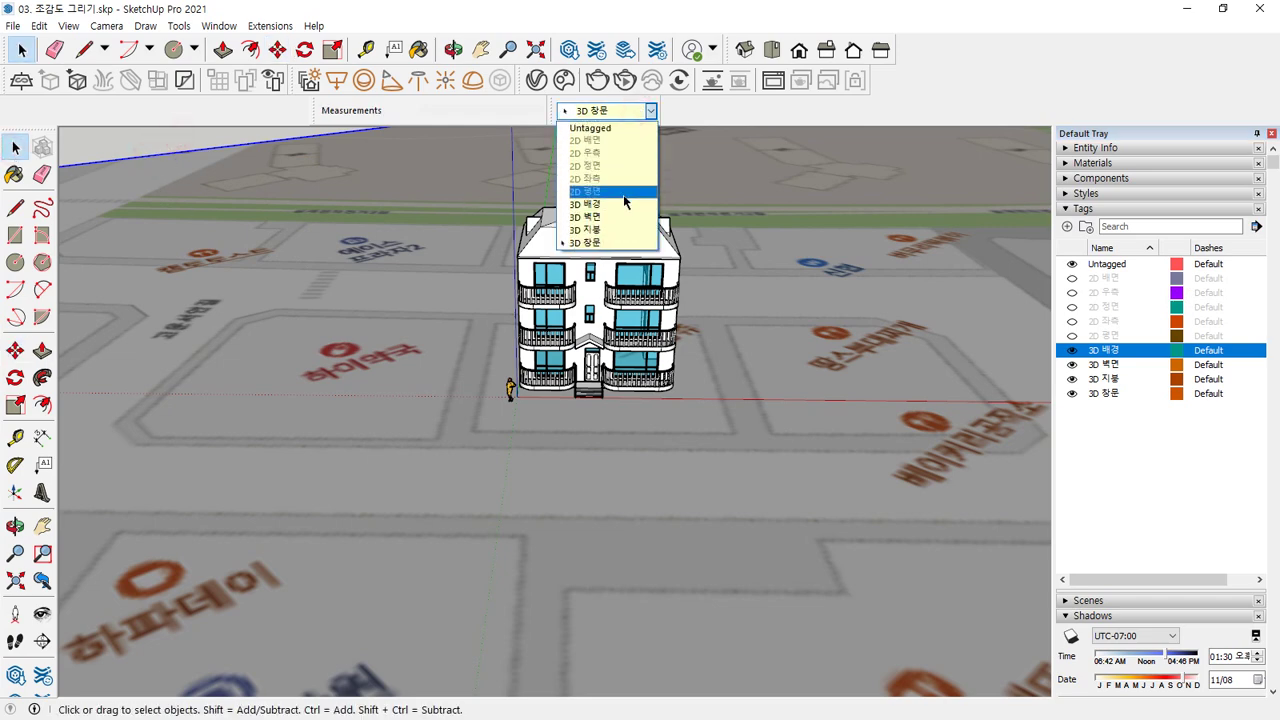
{"action": "left_click", "coordinate": [617, 204]}
{"action": "middle_click", "coordinate": [111, 141]}
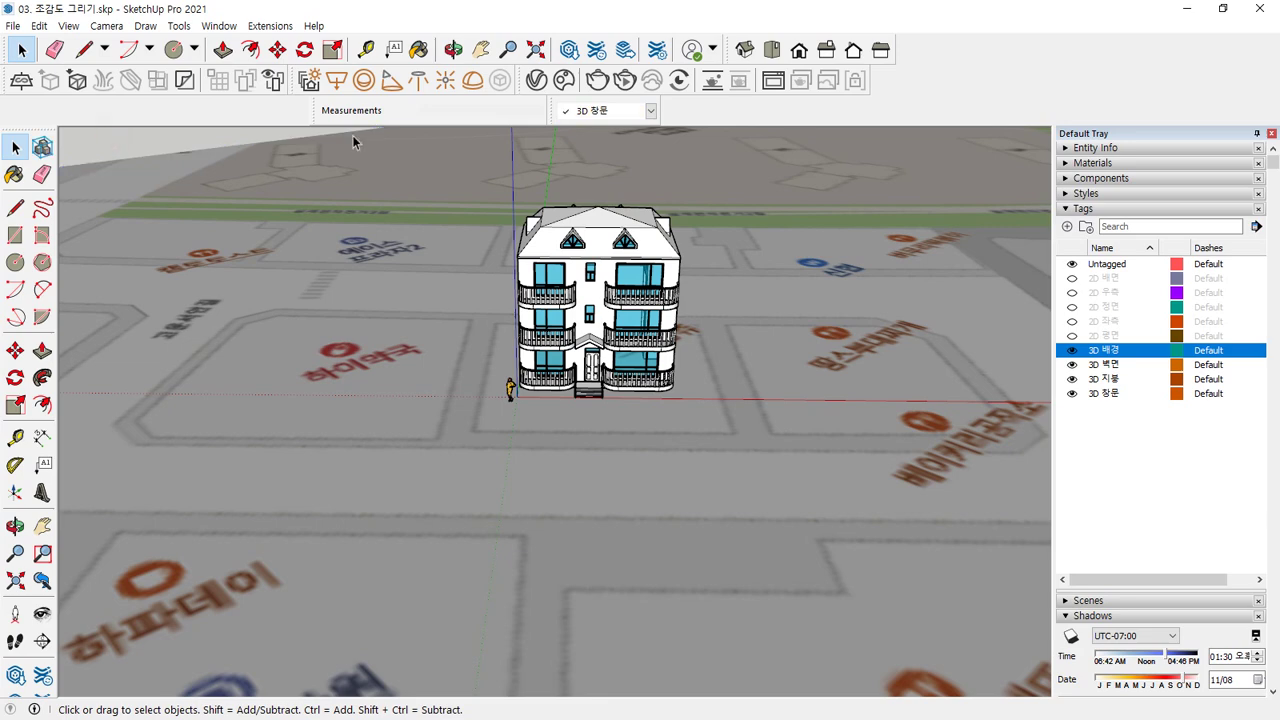
{"action": "left_click", "coordinate": [650, 111]}
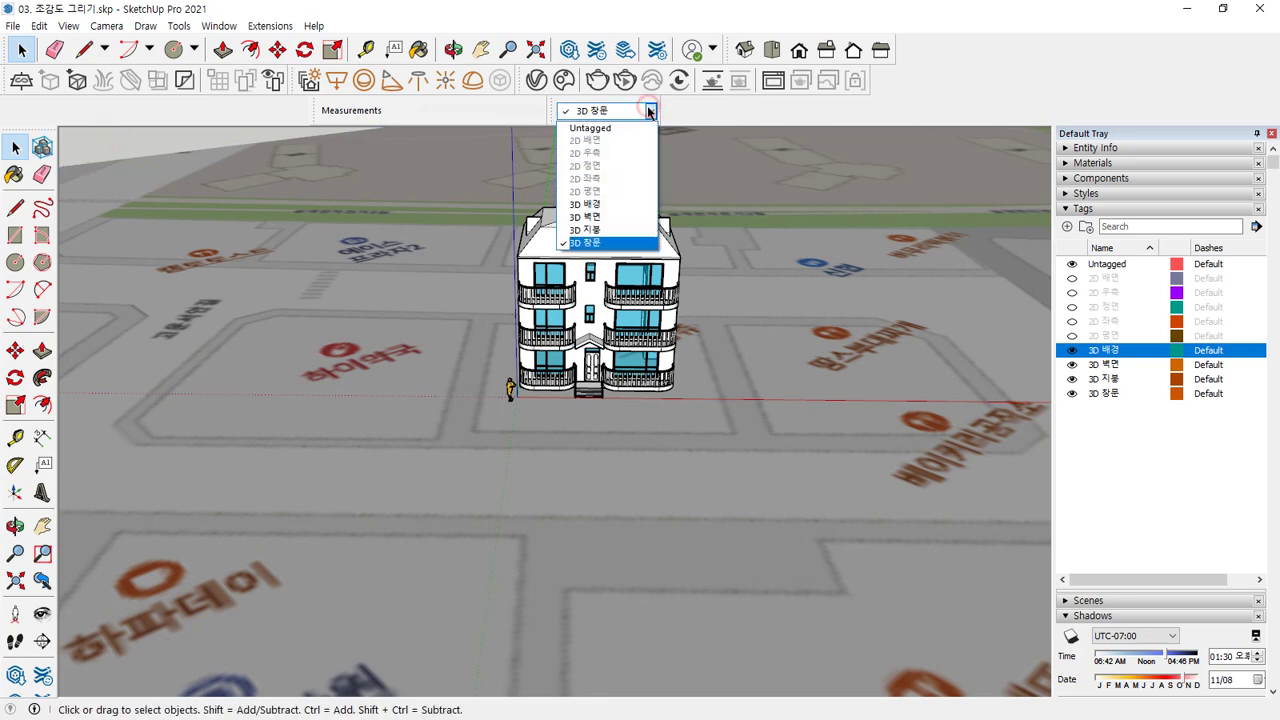
{"action": "left_click", "coordinate": [619, 204]}
Start tracing the apartment block crossed by the green axis behind the building, drawing lines along its short end, long side and angled corner.
{"action": "middle_click_drag", "start_coordinate": [357, 255], "coordinate": [414, 300]}
{"action": "key", "text": "o"}
{"action": "left_click_drag", "start_coordinate": [280, 297], "coordinate": [357, 234], "text": "shift"}
{"action": "key", "text": "space"}
{"action": "middle_click_drag", "start_coordinate": [357, 234], "coordinate": [530, 297]}
{"action": "scroll", "coordinate": [299, 341], "scroll_direction": "up", "scroll_amount": 6}
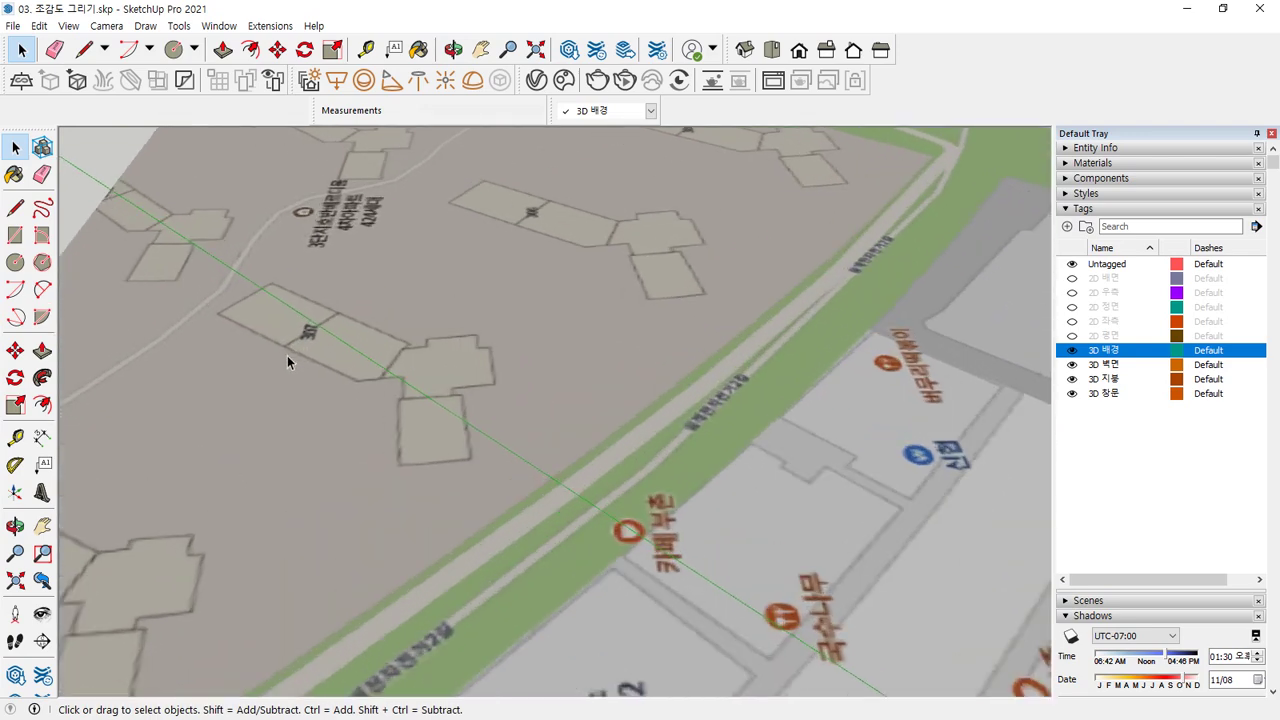
{"action": "middle_click_drag", "start_coordinate": [334, 431], "coordinate": [484, 418]}
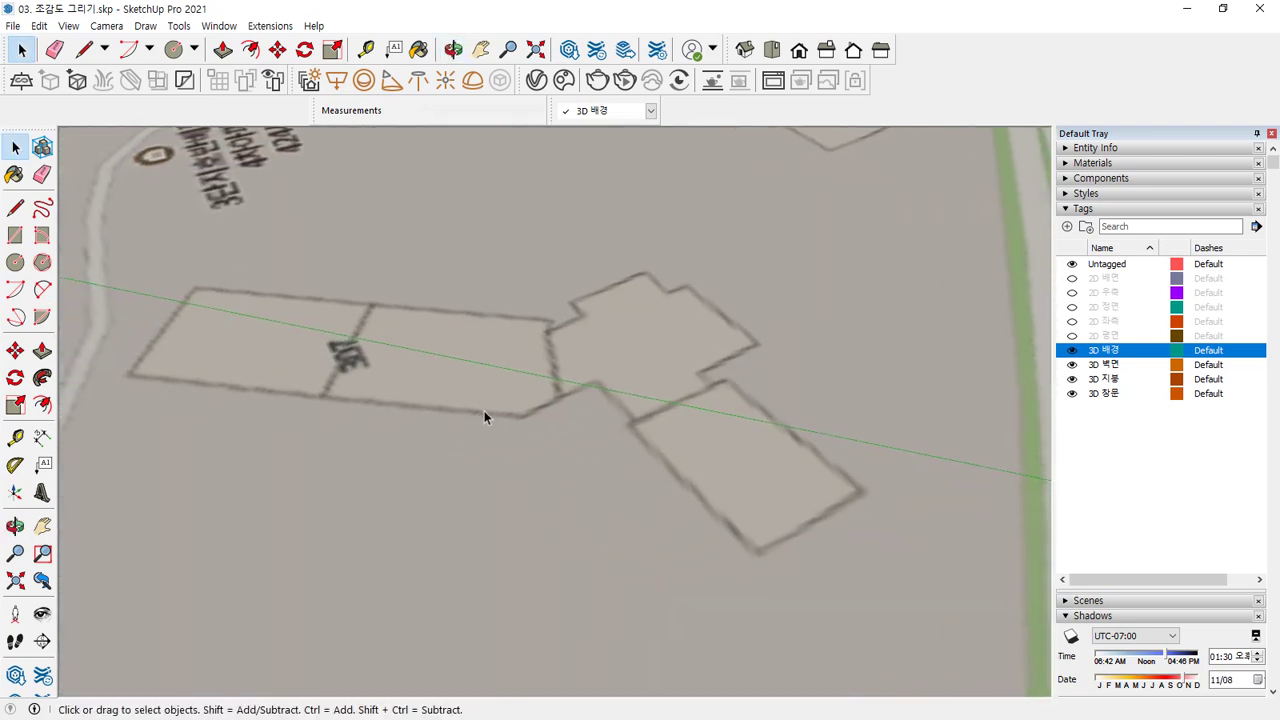
{"action": "key", "text": "l"}
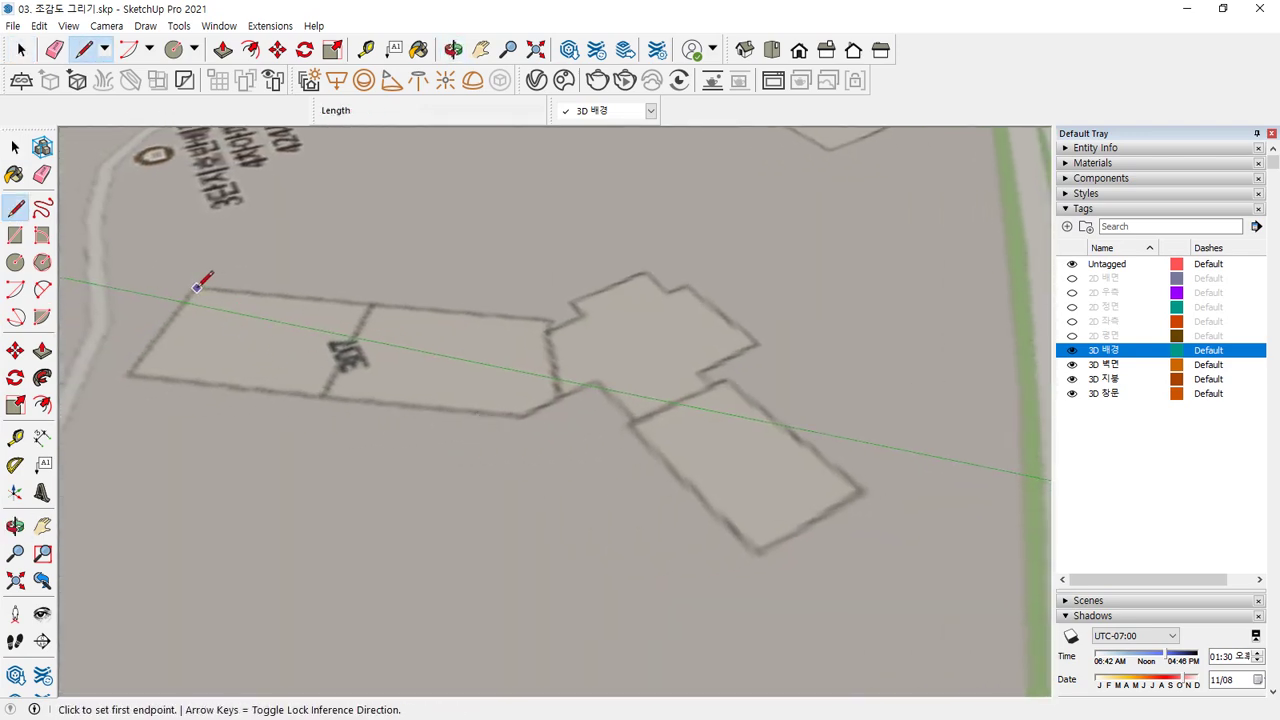
{"action": "left_click", "coordinate": [196, 288]}
{"action": "left_click", "coordinate": [120, 370]}
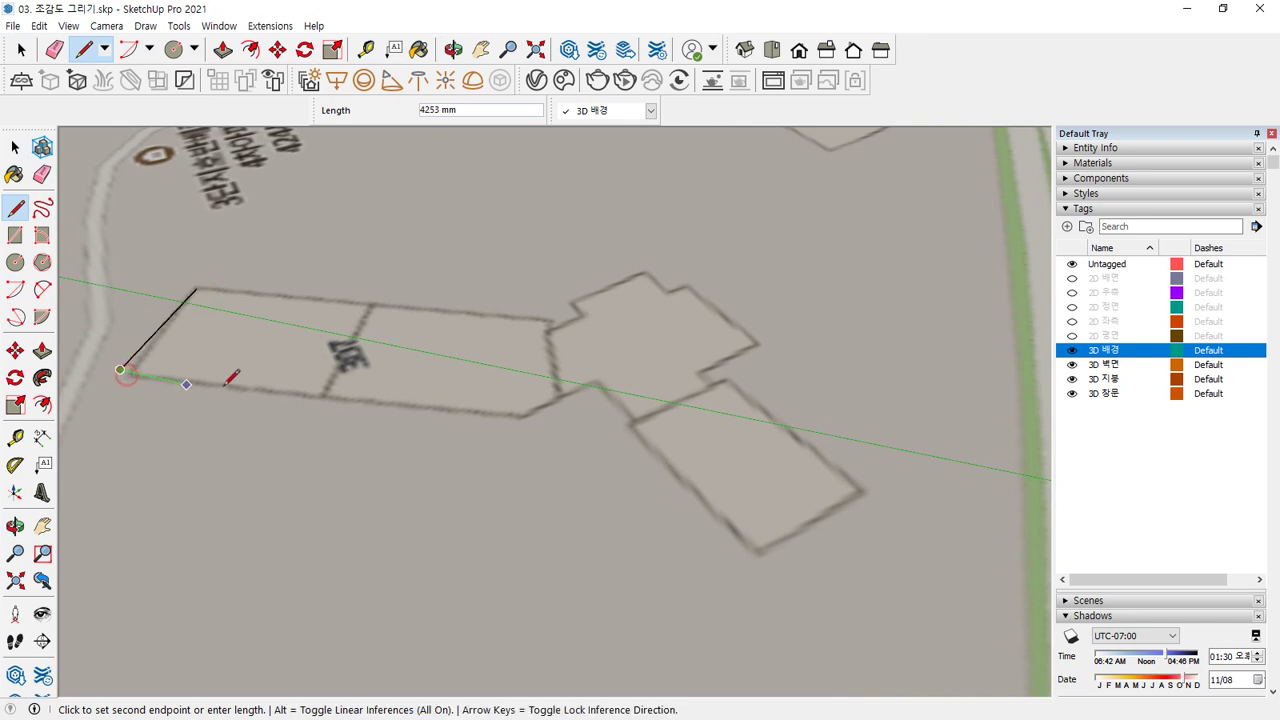
{"action": "left_click", "coordinate": [521, 416]}
{"action": "left_click", "coordinate": [557, 397]}
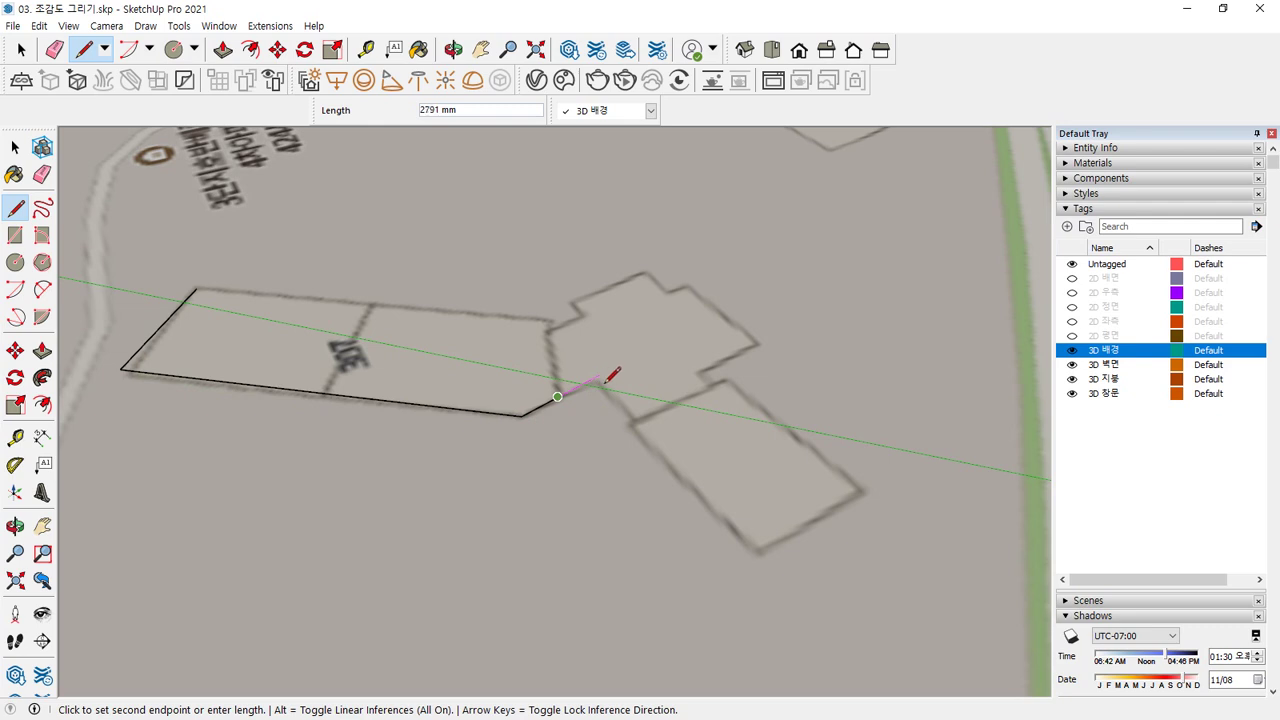
Continue the footprint outline through the inner corner, along the slanted wing's outer side and across its far end.
{"action": "scroll", "coordinate": [606, 372], "scroll_direction": "up", "scroll_amount": 2}
{"action": "left_click", "coordinate": [597, 386]}
{"action": "left_click", "coordinate": [662, 450]}
{"action": "key", "text": "ctrl+z"}
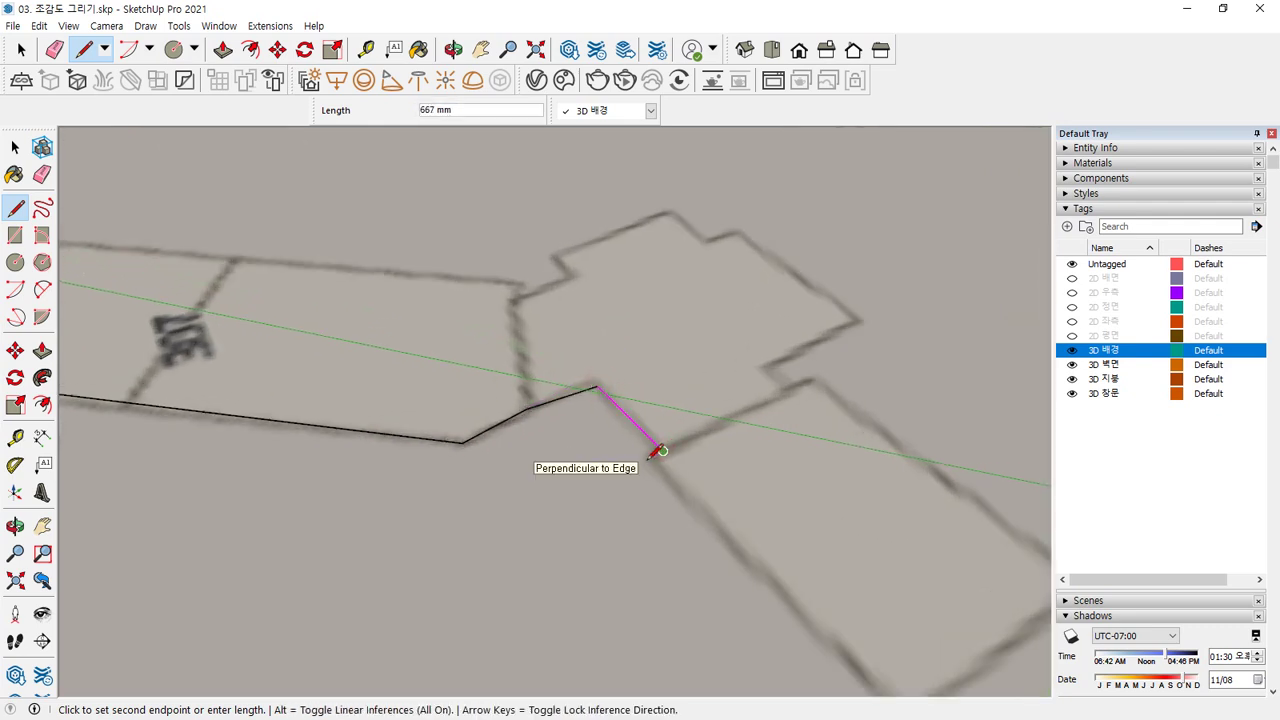
{"action": "left_click", "coordinate": [636, 460]}
{"action": "middle_click_drag", "start_coordinate": [800, 592], "coordinate": [700, 525]}
{"action": "left_click", "coordinate": [737, 566]}
{"action": "left_click", "coordinate": [913, 459]}
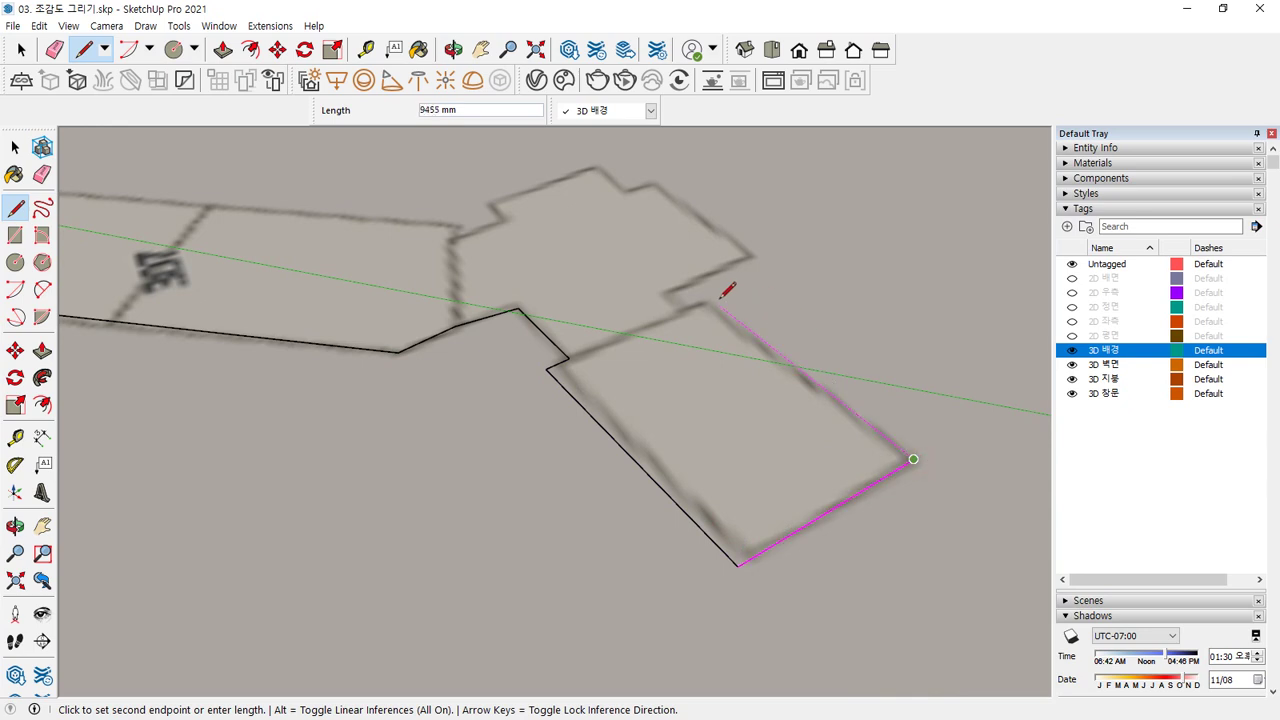
Trace the slanted wing's other long side, the small notch beside it and the adjoining edges of the central core.
{"action": "left_click", "coordinate": [714, 301]}
{"action": "left_click", "coordinate": [691, 312]}
{"action": "left_click", "coordinate": [661, 291]}
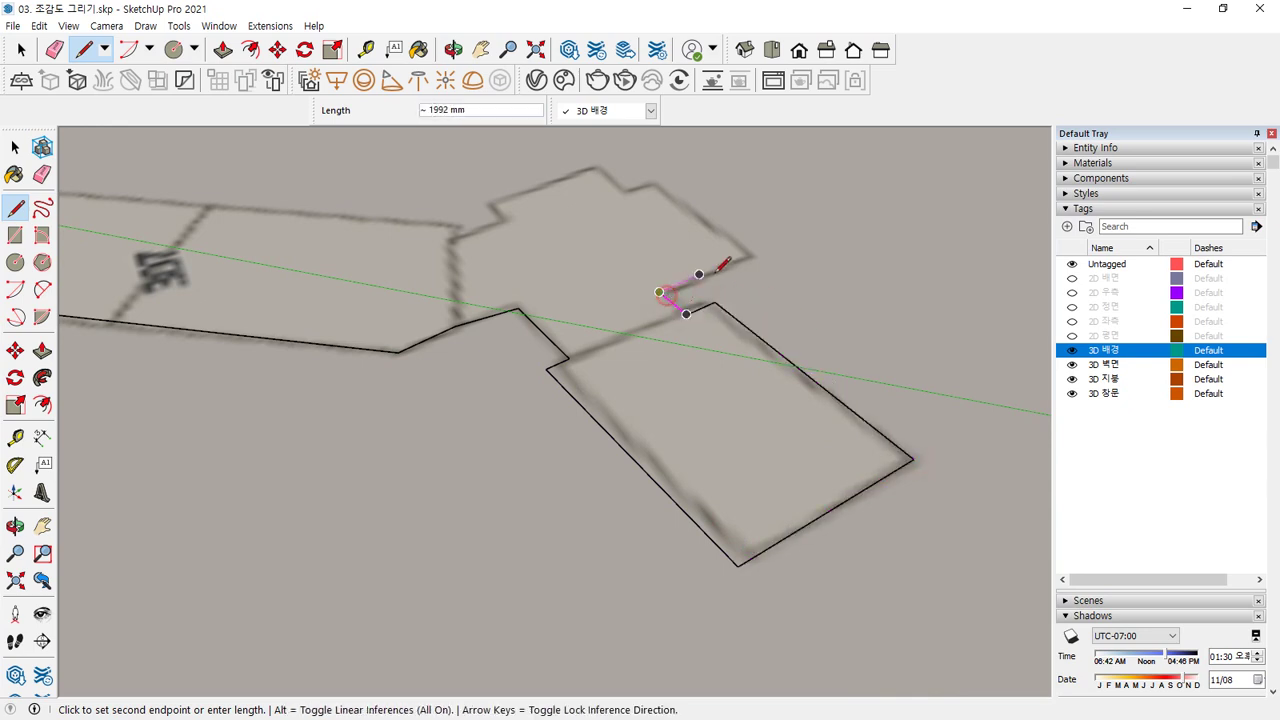
{"action": "left_click", "coordinate": [744, 255]}
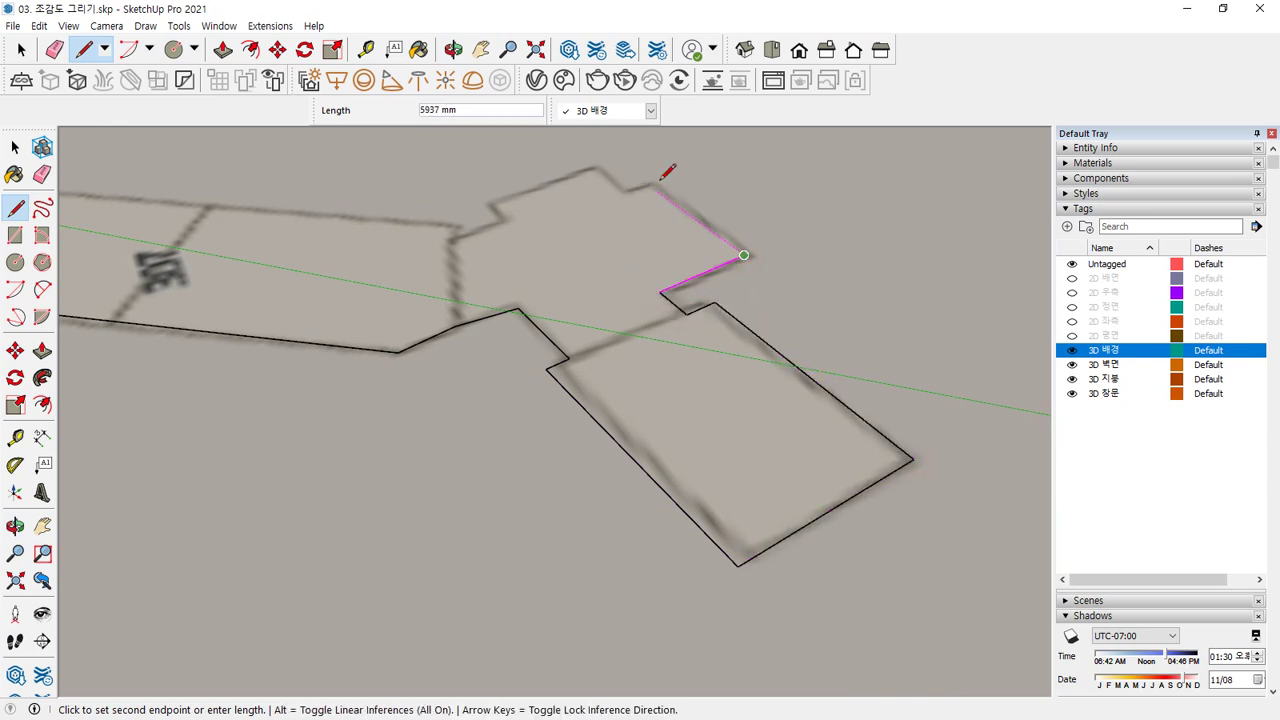
{"action": "left_click", "coordinate": [621, 194]}
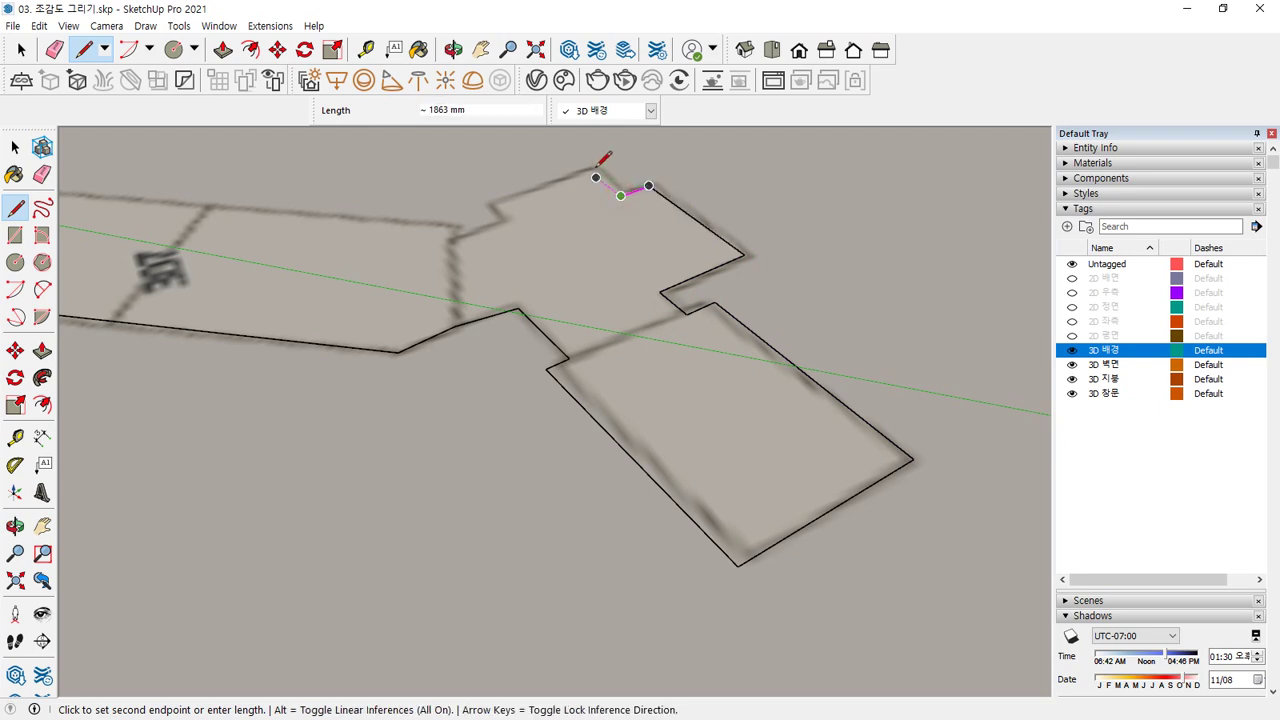
Trace the stepped edges of the central core up to its junction with the long wing.
{"action": "scroll", "coordinate": [604, 156], "scroll_direction": "up", "scroll_amount": 3}
{"action": "scroll", "coordinate": [604, 156], "scroll_direction": "up", "scroll_amount": 2}
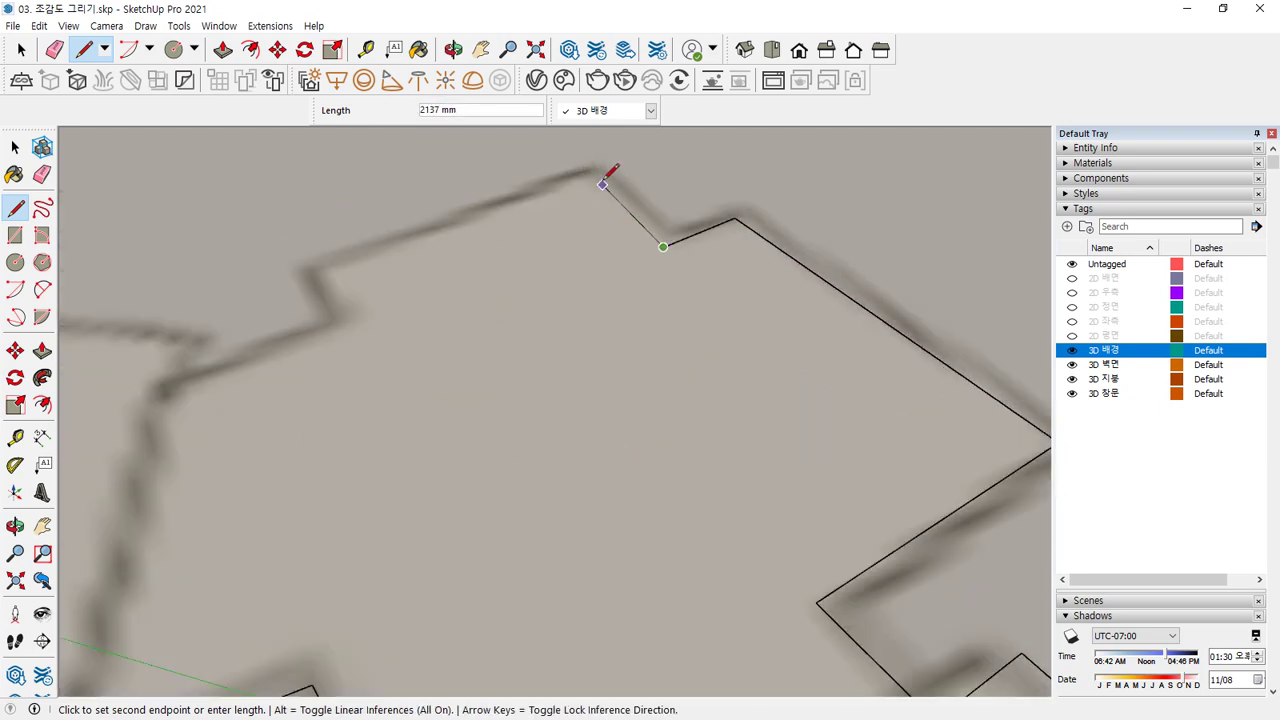
{"action": "left_click", "coordinate": [596, 172]}
{"action": "left_click", "coordinate": [312, 271]}
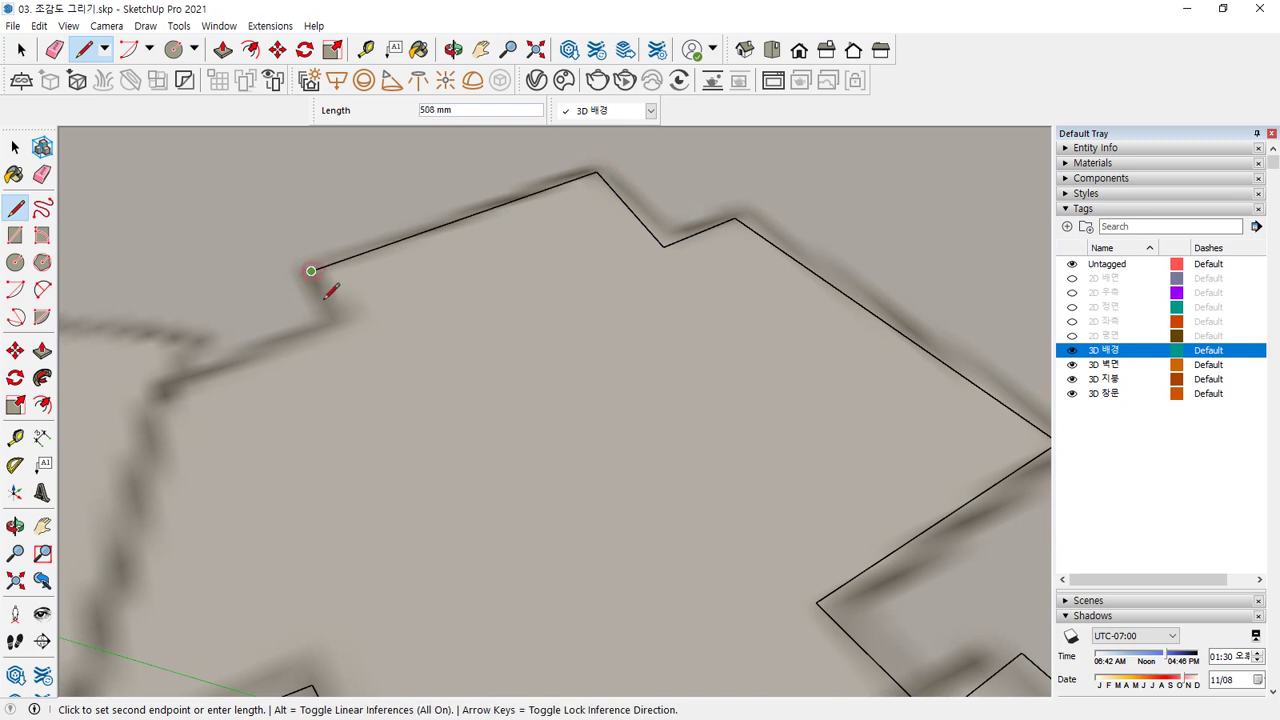
{"action": "left_click", "coordinate": [349, 310]}
{"action": "left_click", "coordinate": [178, 368]}
Close the footprint outline along the long wing's remaining side back to its starting corner, so that it forms a face.
{"action": "scroll", "coordinate": [178, 368], "scroll_direction": "down", "scroll_amount": 3}
{"action": "middle_click_drag", "start_coordinate": [178, 368], "coordinate": [737, 354]}
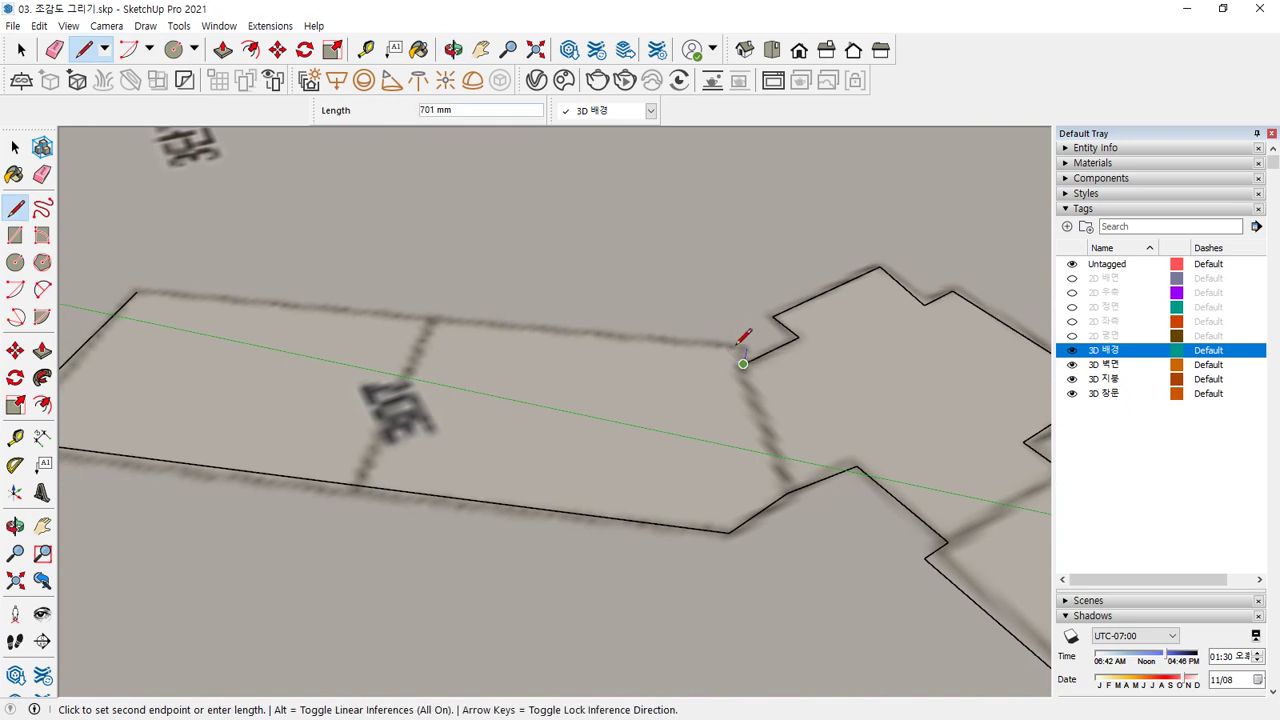
{"action": "scroll", "coordinate": [745, 345], "scroll_direction": "up", "scroll_amount": 2}
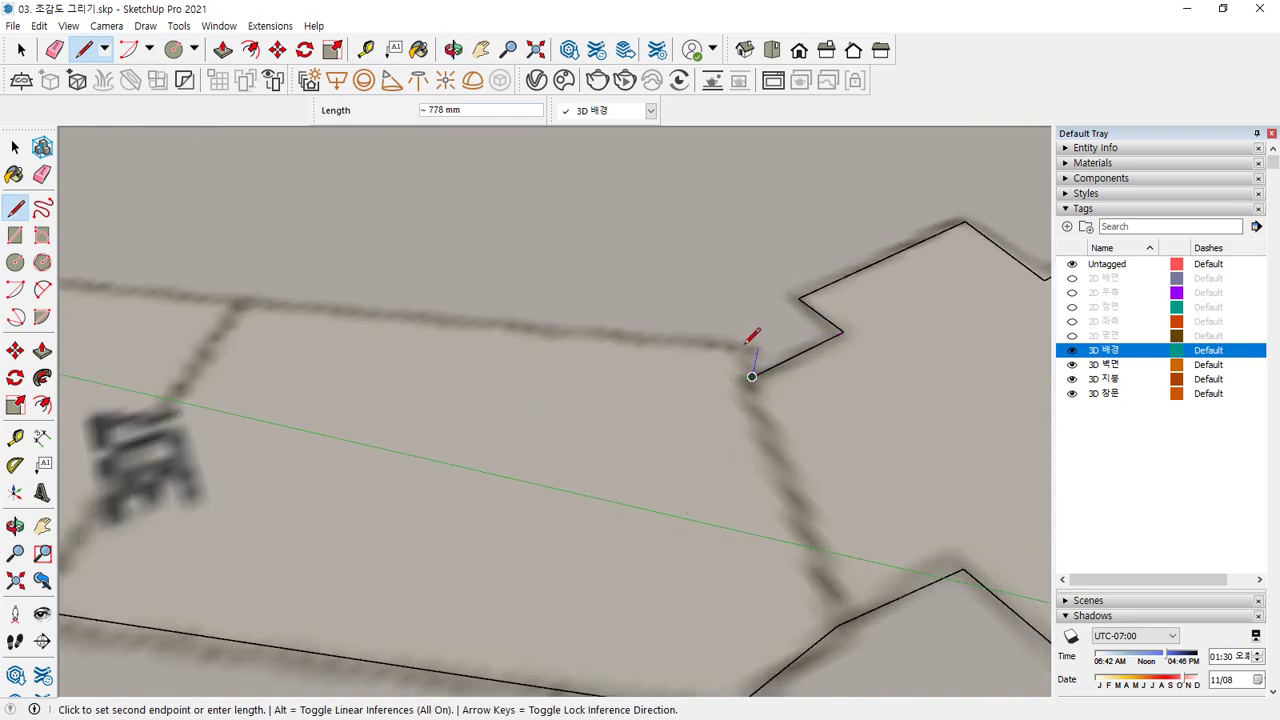
{"action": "middle_click_drag", "start_coordinate": [743, 331], "coordinate": [678, 287]}
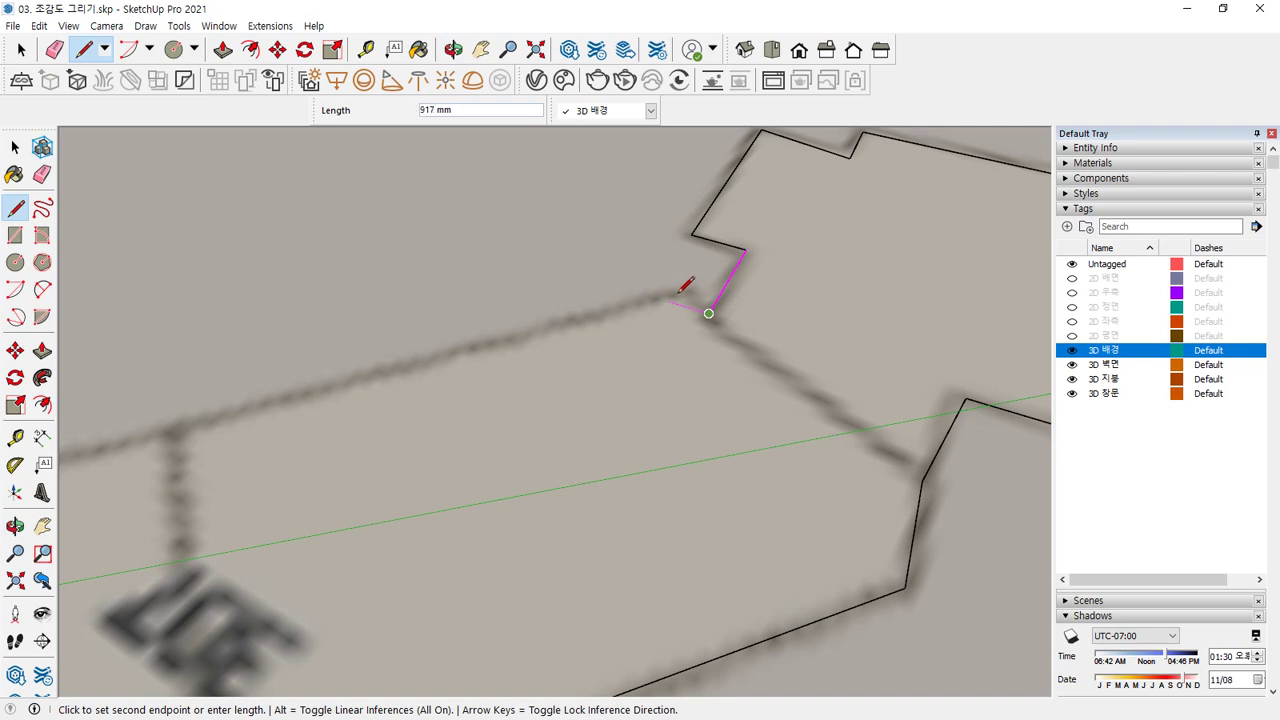
{"action": "middle_click_drag", "start_coordinate": [337, 349], "coordinate": [349, 303]}
{"action": "scroll", "coordinate": [185, 318], "scroll_direction": "down", "scroll_amount": 2}
{"action": "middle_click_drag", "start_coordinate": [185, 318], "coordinate": [322, 335]}
{"action": "left_click", "coordinate": [245, 338]}
{"action": "middle_click_drag", "start_coordinate": [229, 377], "coordinate": [543, 351]}
{"action": "scroll", "coordinate": [640, 409], "scroll_direction": "down", "scroll_amount": 2}
{"action": "scroll", "coordinate": [510, 350], "scroll_direction": "up", "scroll_amount": 4}
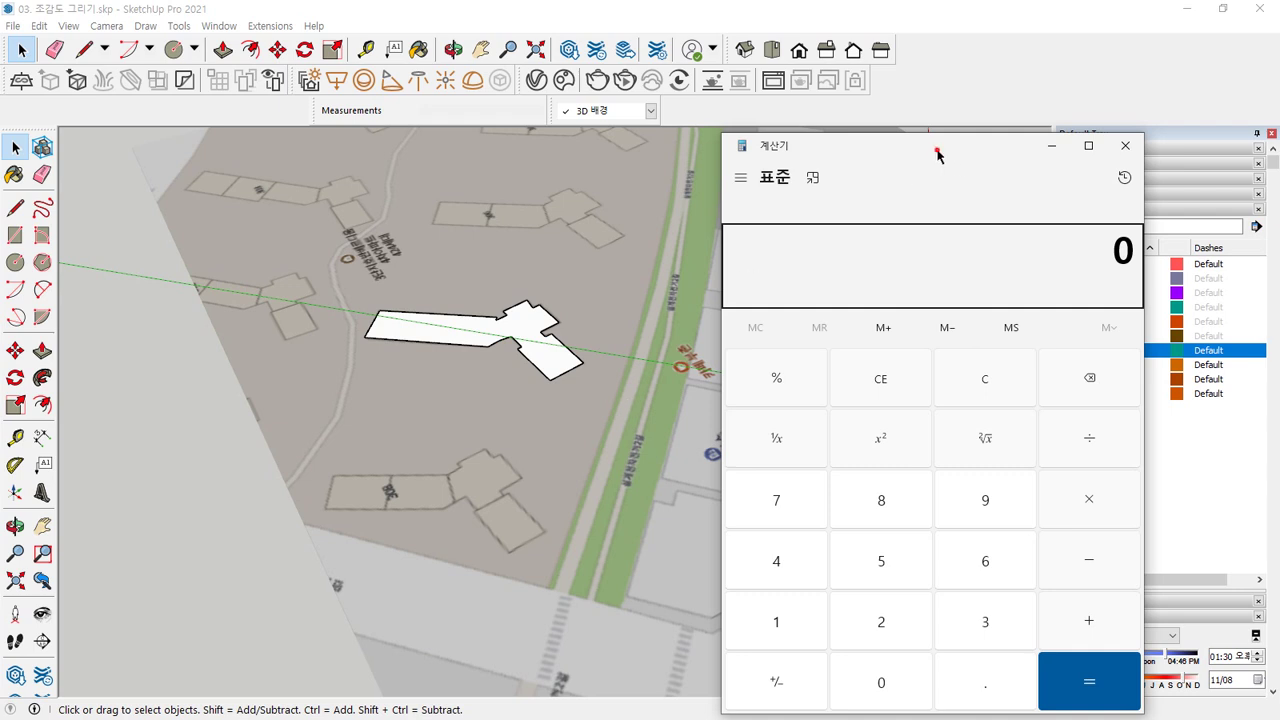
Switch to the Calculator and multiply a floor height of 3500 by 22 floors.
{"action": "left_click_drag", "start_coordinate": [938, 156], "coordinate": [930, 140]}
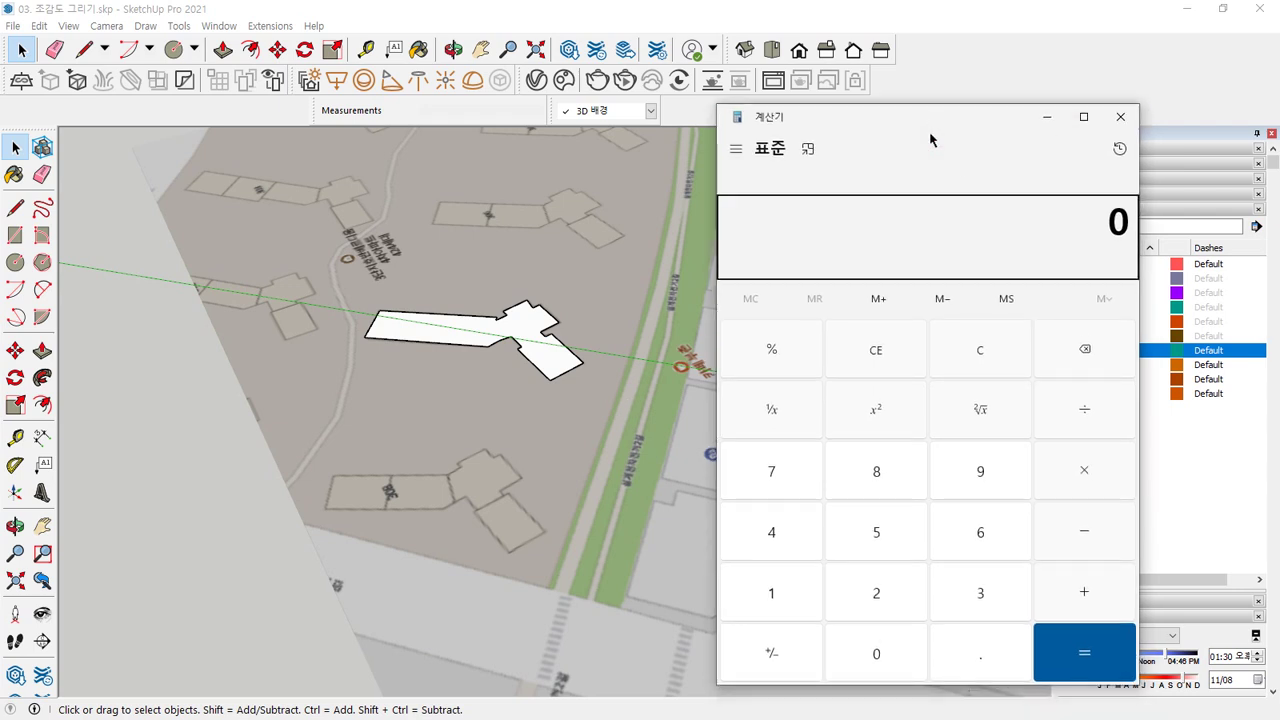
{"action": "type", "text": "500"}
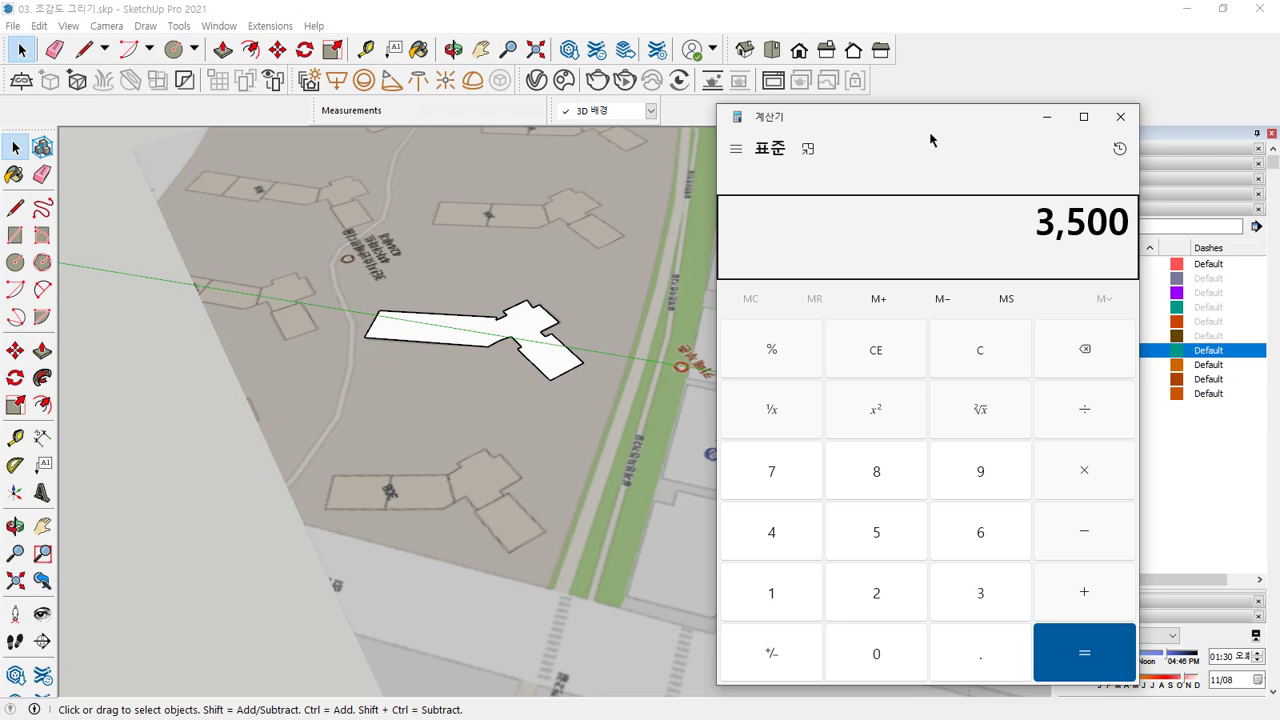
{"action": "type", "text": "22"}
{"action": "key", "text": "Return"}
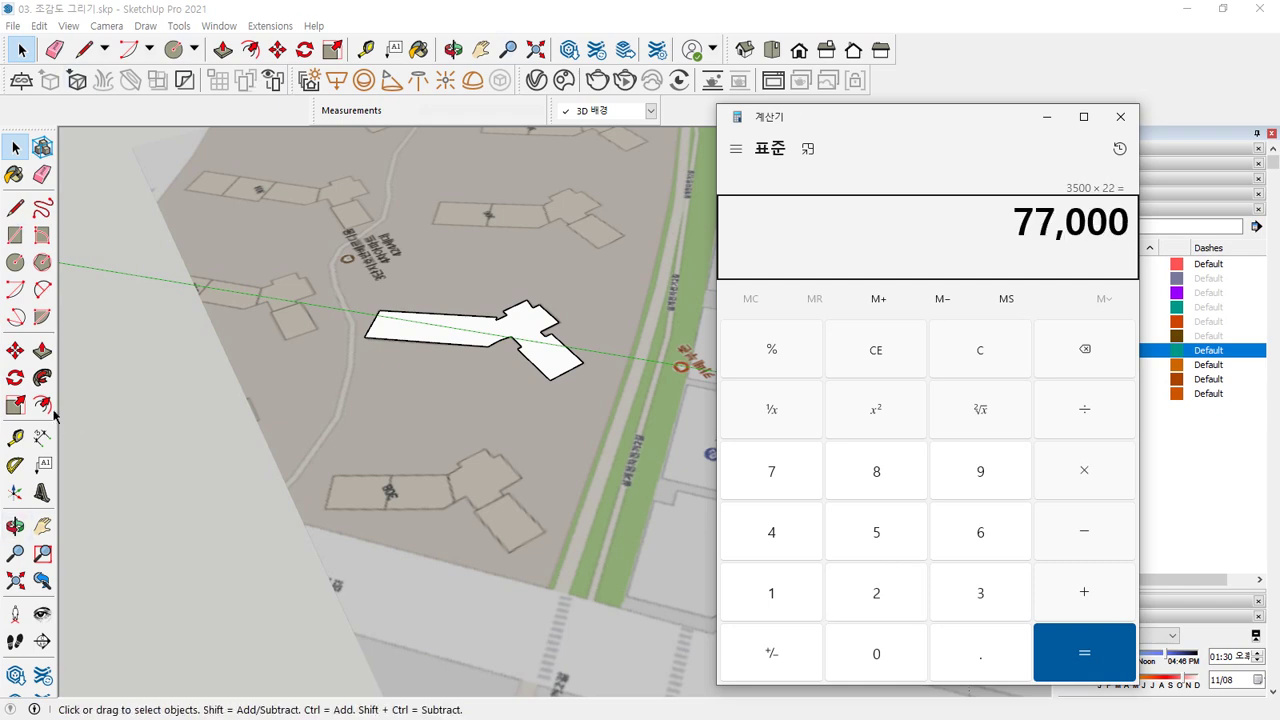
Try to extrude the traced apartment footprint upward 7700 mm with Push/Pull.
{"action": "left_click", "coordinate": [42, 350]}
{"action": "left_click", "coordinate": [455, 343]}
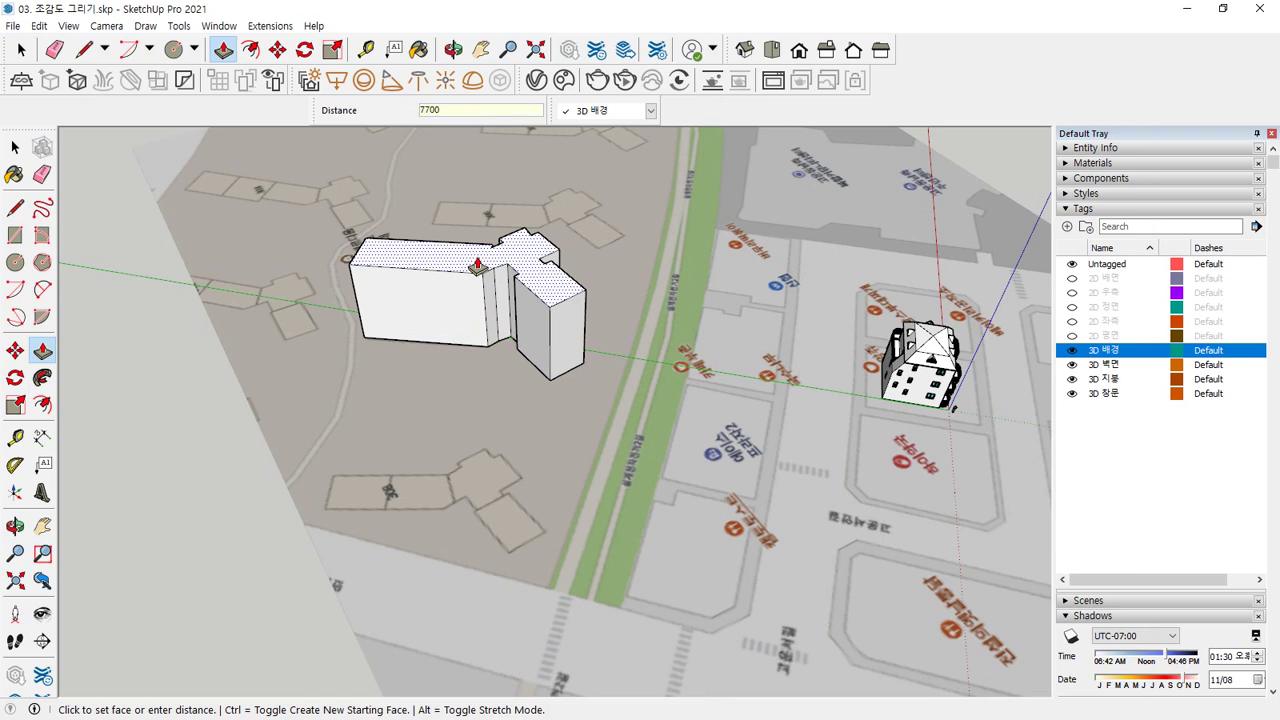
{"action": "type", "text": "7700"}
{"action": "key", "text": "Return"}
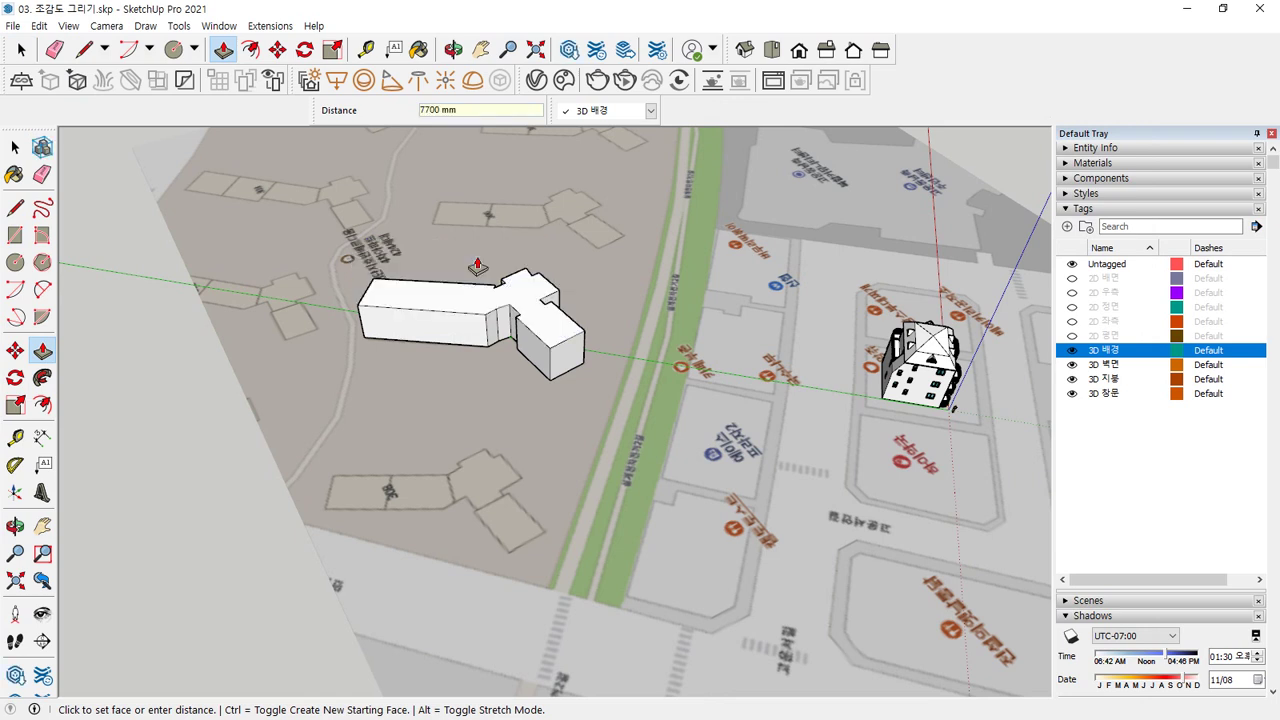
Extrude the apartment block upward with a distance of 77000 mm.
{"action": "left_click", "coordinate": [460, 318]}
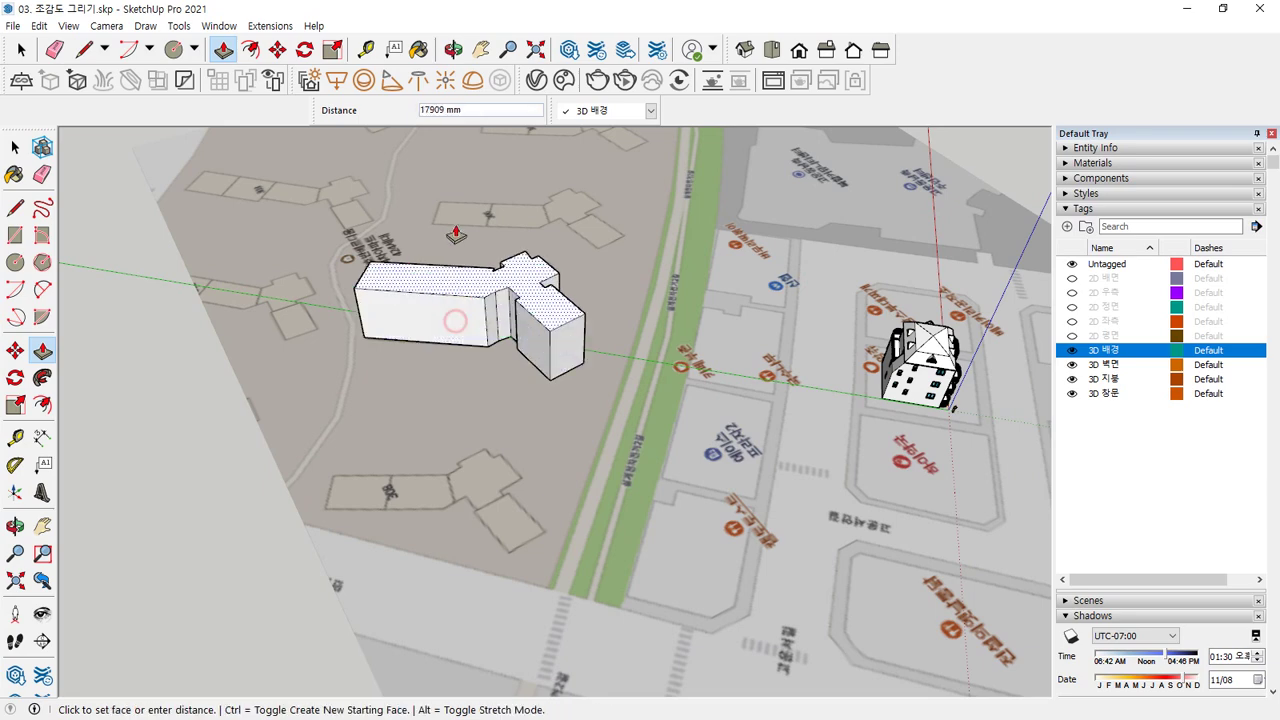
{"action": "type", "text": "77000"}
{"action": "key", "text": "Return"}
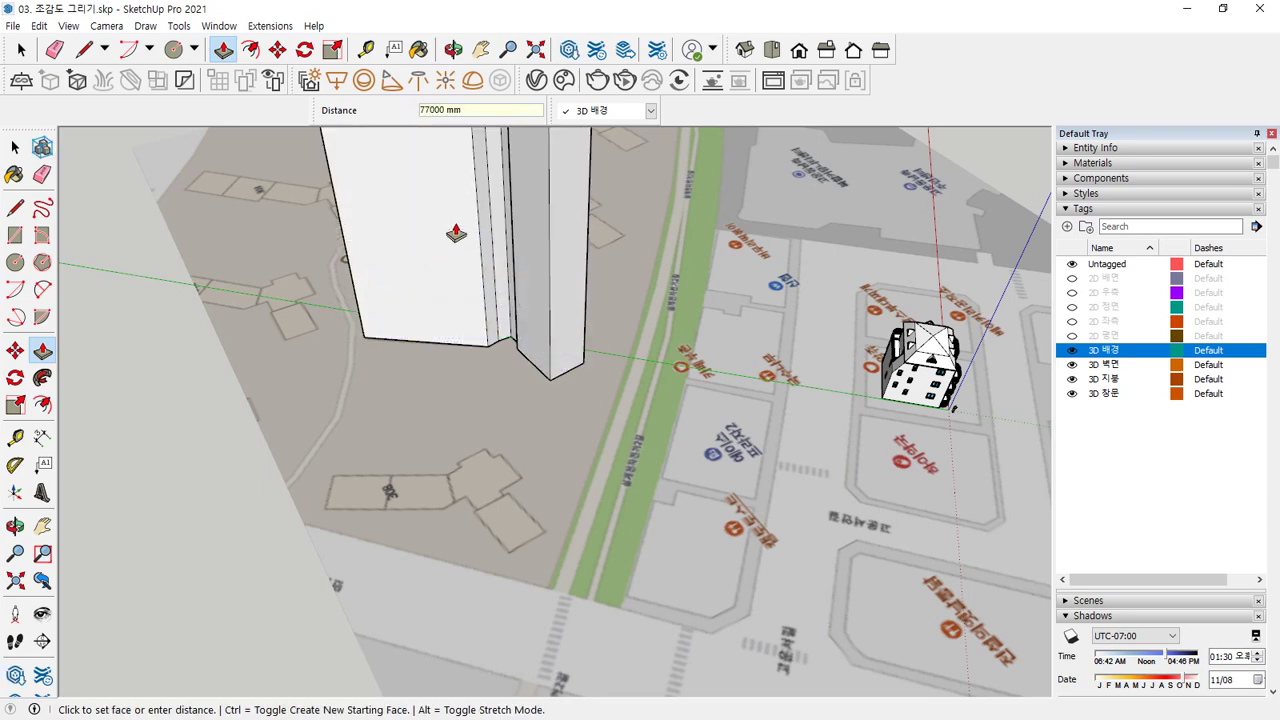
Copy only the boundary edges of the tower's roof down to its base and divide the distance into 22 equal floors.
{"action": "scroll", "coordinate": [454, 234], "scroll_direction": "down", "scroll_amount": 6}
{"action": "middle_click_drag", "start_coordinate": [492, 266], "coordinate": [480, 334]}
{"action": "scroll", "coordinate": [484, 316], "scroll_direction": "up", "scroll_amount": 5}
{"action": "key", "text": "space"}
{"action": "mouse_move", "coordinate": [476, 424]}
{"action": "middle_mouse_down"}
{"action": "mouse_move", "coordinate": [317, 346]}
{"action": "mouse_move", "coordinate": [123, 306]}
{"action": "mouse_move", "coordinate": [434, 297]}
{"action": "mouse_move", "coordinate": [662, 366]}
{"action": "mouse_move", "coordinate": [470, 215]}
{"action": "middle_mouse_up"}
{"action": "scroll", "coordinate": [463, 209], "scroll_direction": "up", "scroll_amount": 4}
{"action": "left_click", "coordinate": [457, 205]}
{"action": "double_click", "coordinate": [457, 205]}
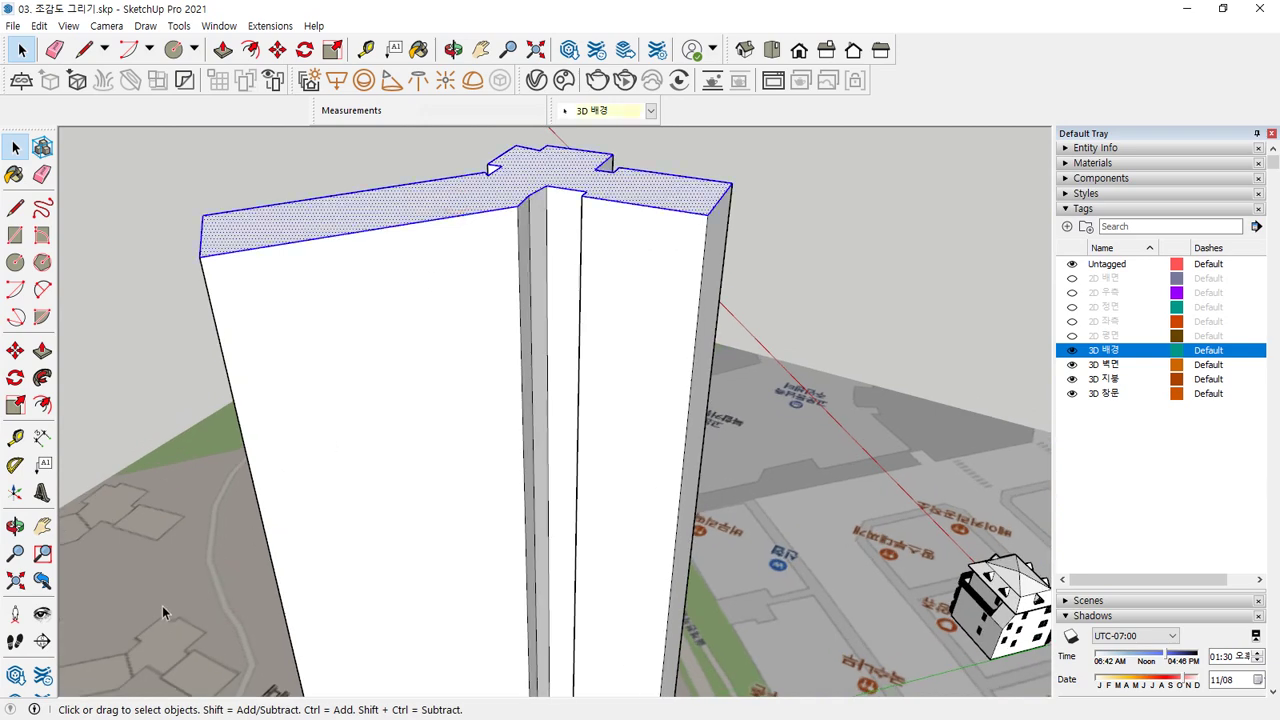
{"action": "left_click", "coordinate": [452, 213], "text": "shift"}
{"action": "middle_click_drag", "start_coordinate": [440, 240], "coordinate": [533, 247]}
{"action": "key", "text": "m"}
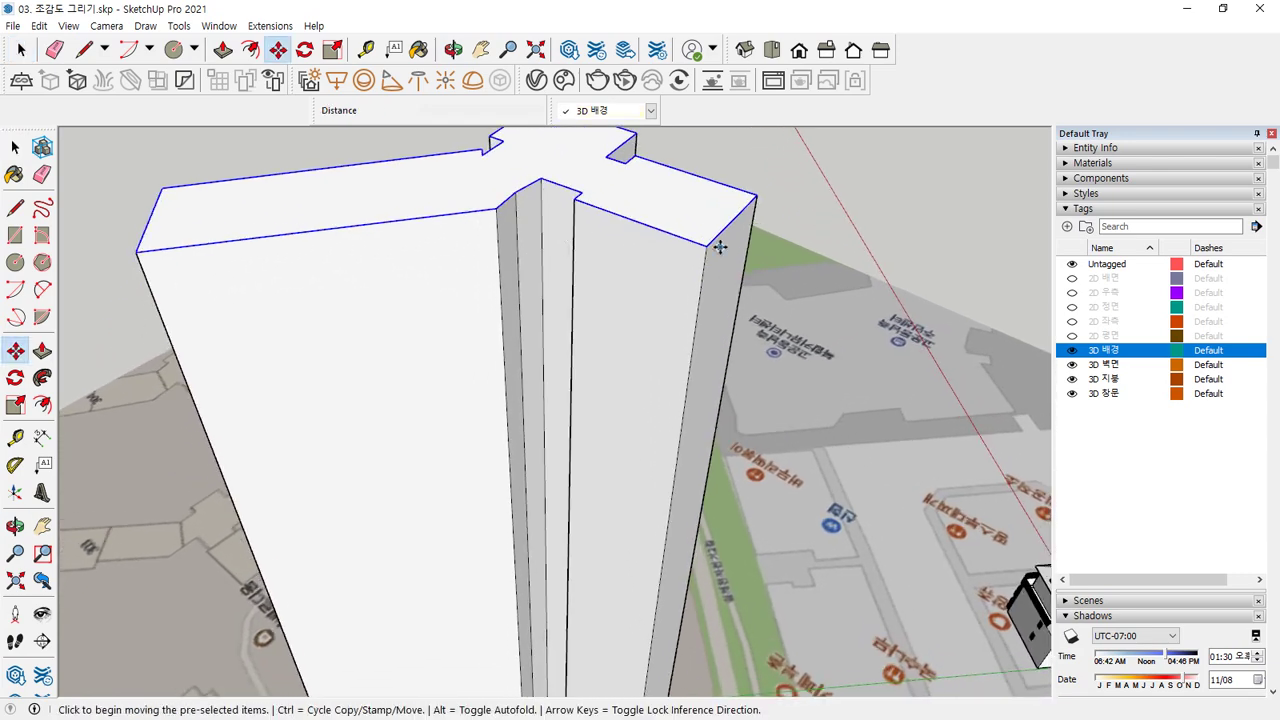
{"action": "left_click", "coordinate": [709, 246]}
{"action": "key", "text": "ctrl"}
{"action": "scroll", "coordinate": [700, 354], "scroll_direction": "down", "scroll_amount": 3}
{"action": "middle_click_drag", "start_coordinate": [700, 354], "coordinate": [681, 432]}
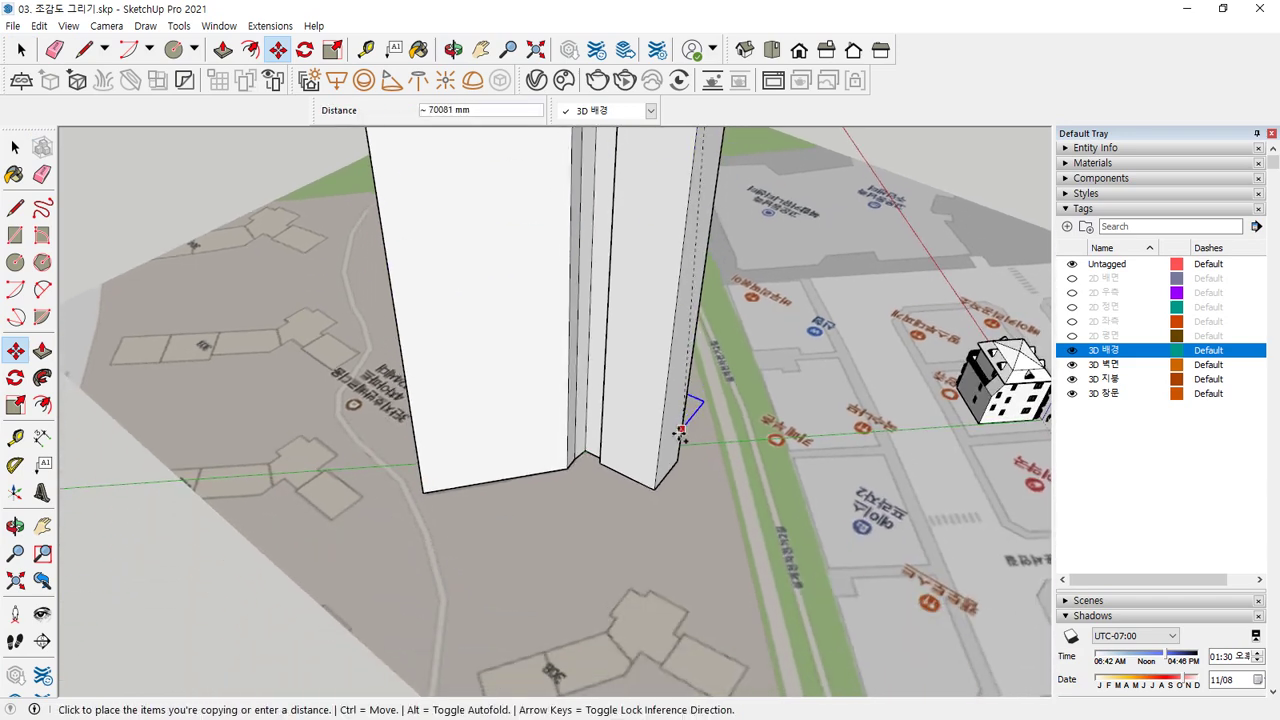
{"action": "left_click", "coordinate": [655, 489]}
{"action": "type", "text": "/22"}
{"action": "key", "text": "Return"}
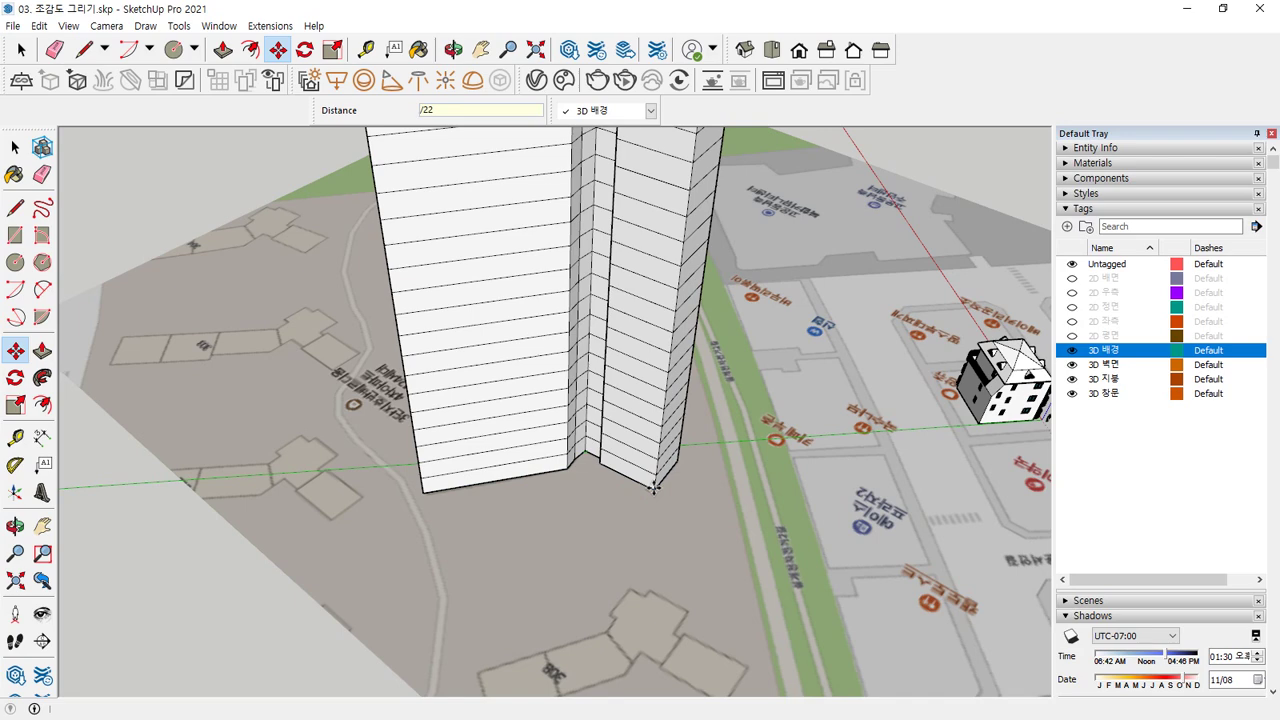
{"action": "scroll", "coordinate": [610, 325], "scroll_direction": "down", "scroll_amount": 5}
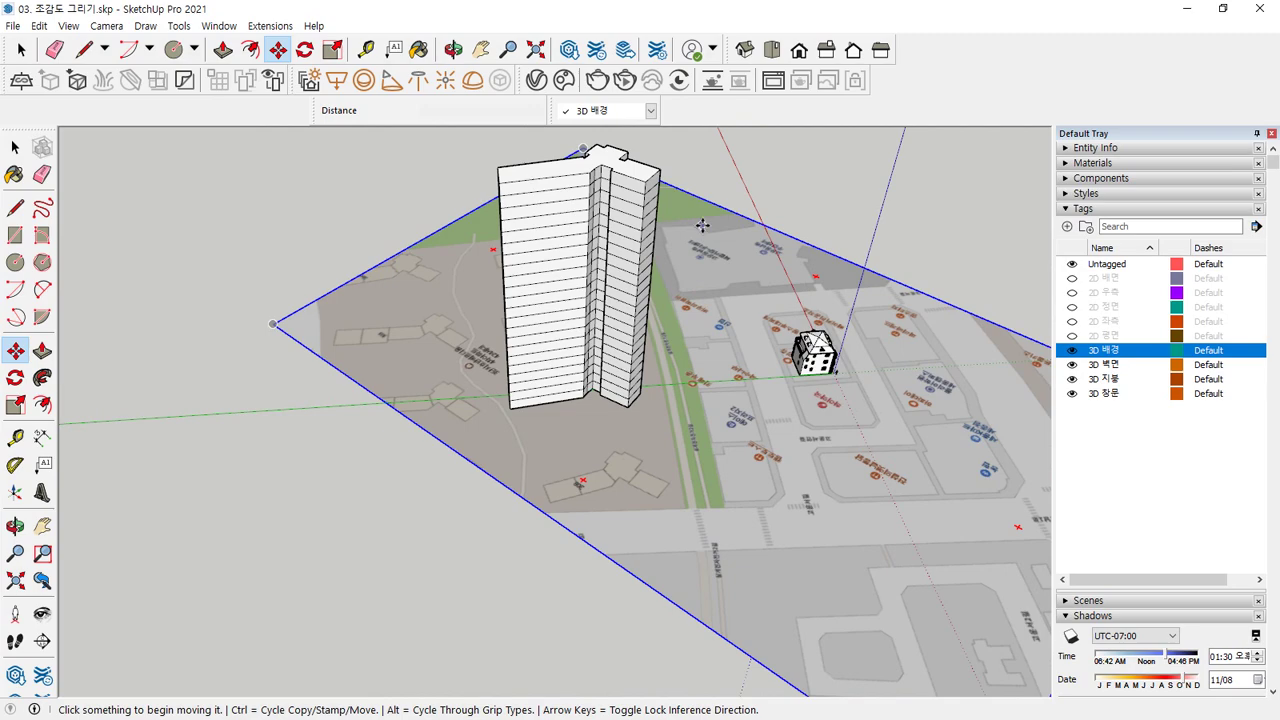
Turn on the X-ray face style so the tower's faces show as transparent.
{"action": "key", "text": "space"}
{"action": "scroll", "coordinate": [677, 217], "scroll_direction": "up", "scroll_amount": 3}
{"action": "middle_click_drag", "start_coordinate": [686, 240], "coordinate": [456, 342]}
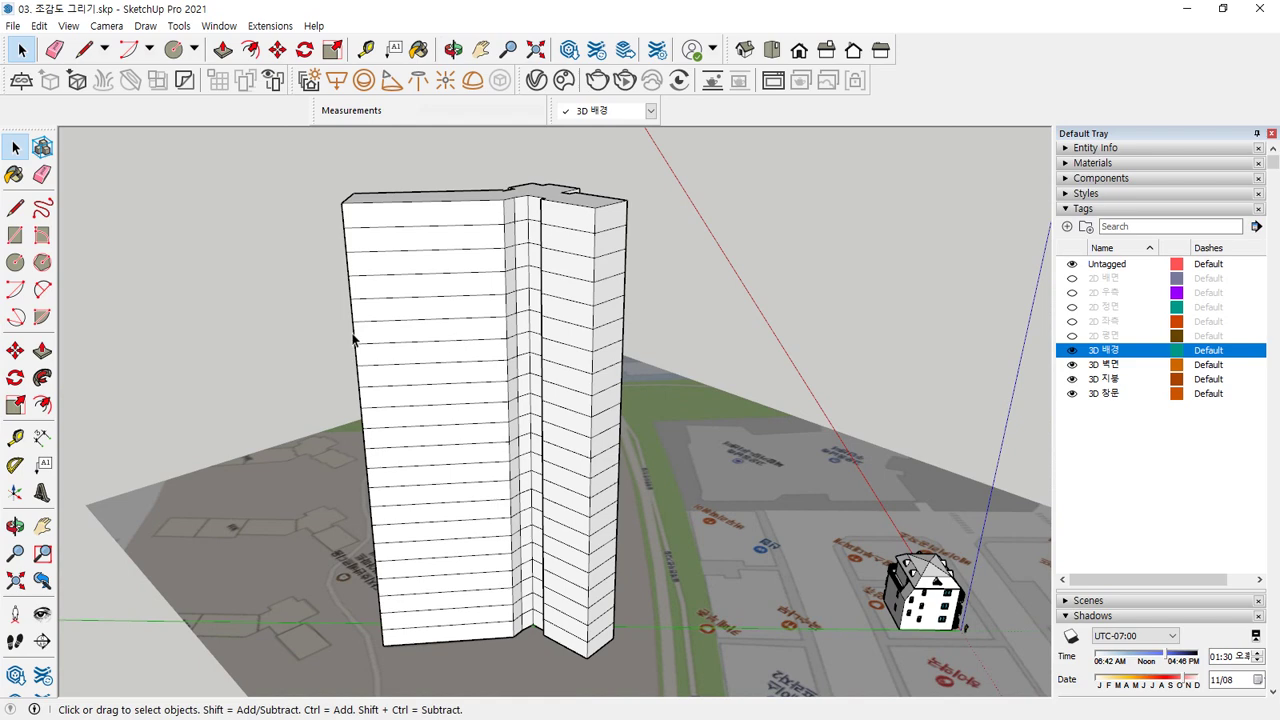
{"action": "middle_click_drag", "start_coordinate": [330, 230], "coordinate": [277, 180]}
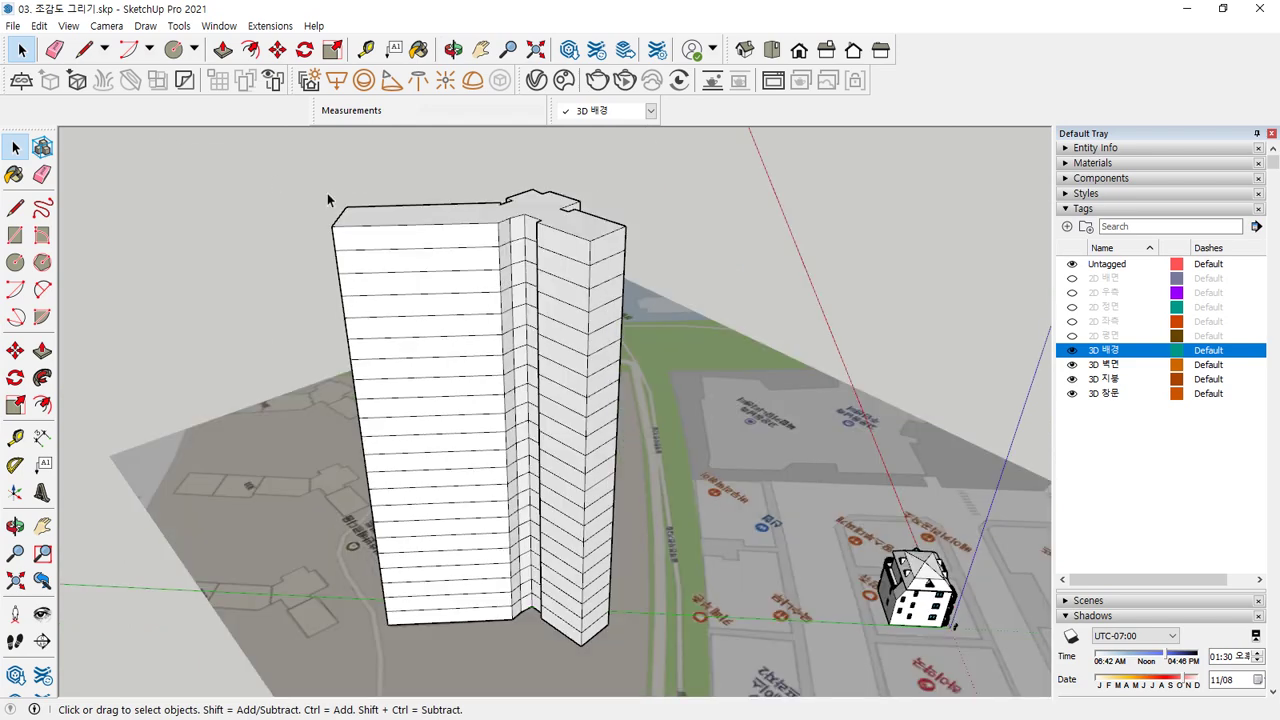
{"action": "left_click", "coordinate": [69, 26]}
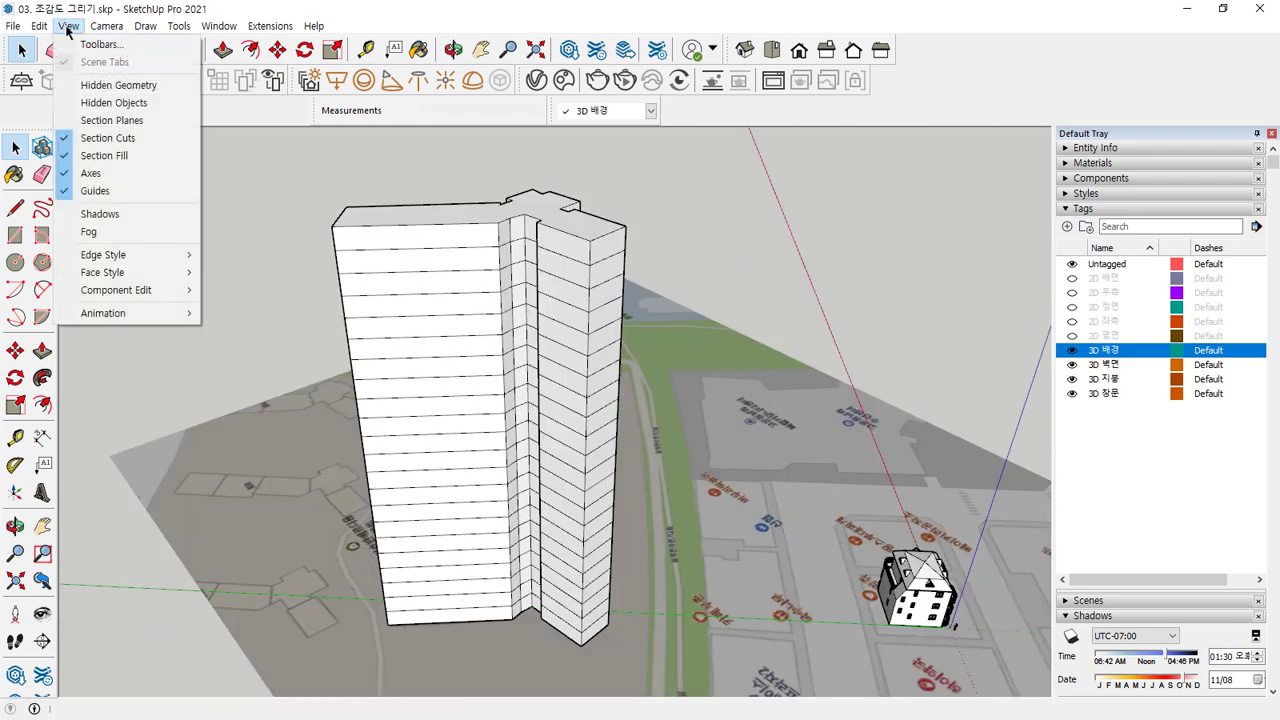
{"action": "mouse_move", "coordinate": [117, 278]}
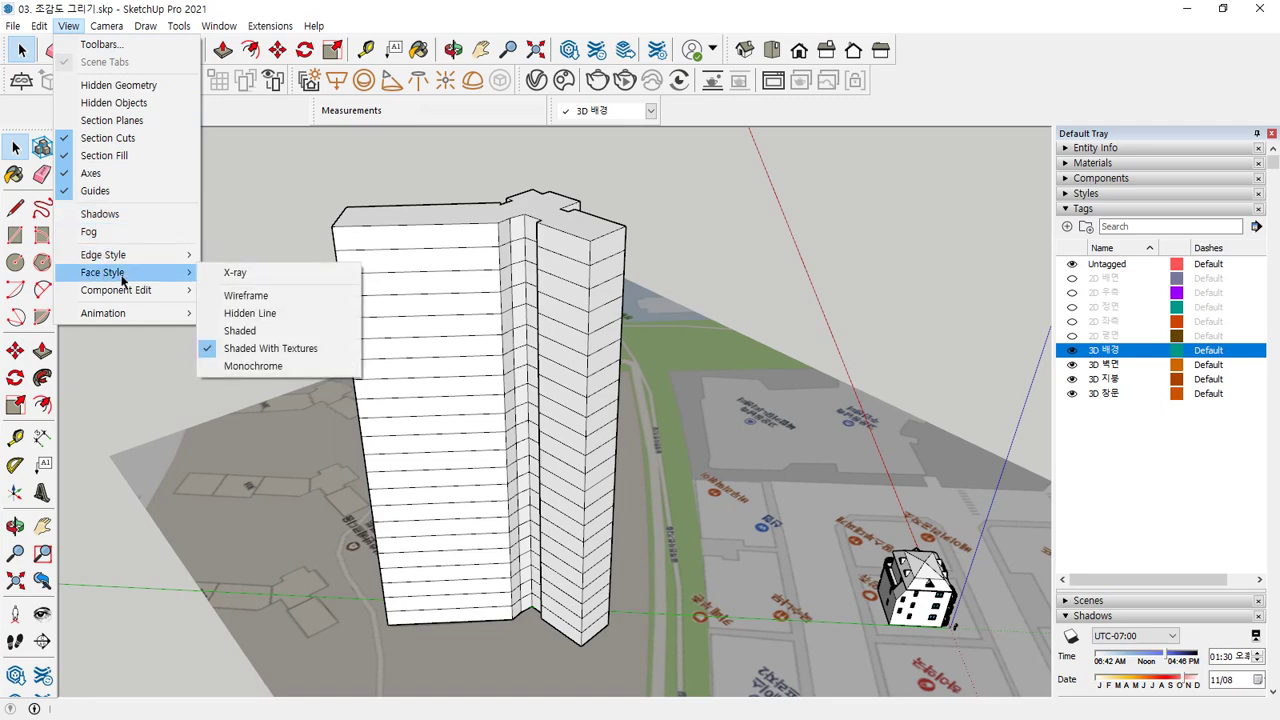
{"action": "left_click", "coordinate": [235, 273]}
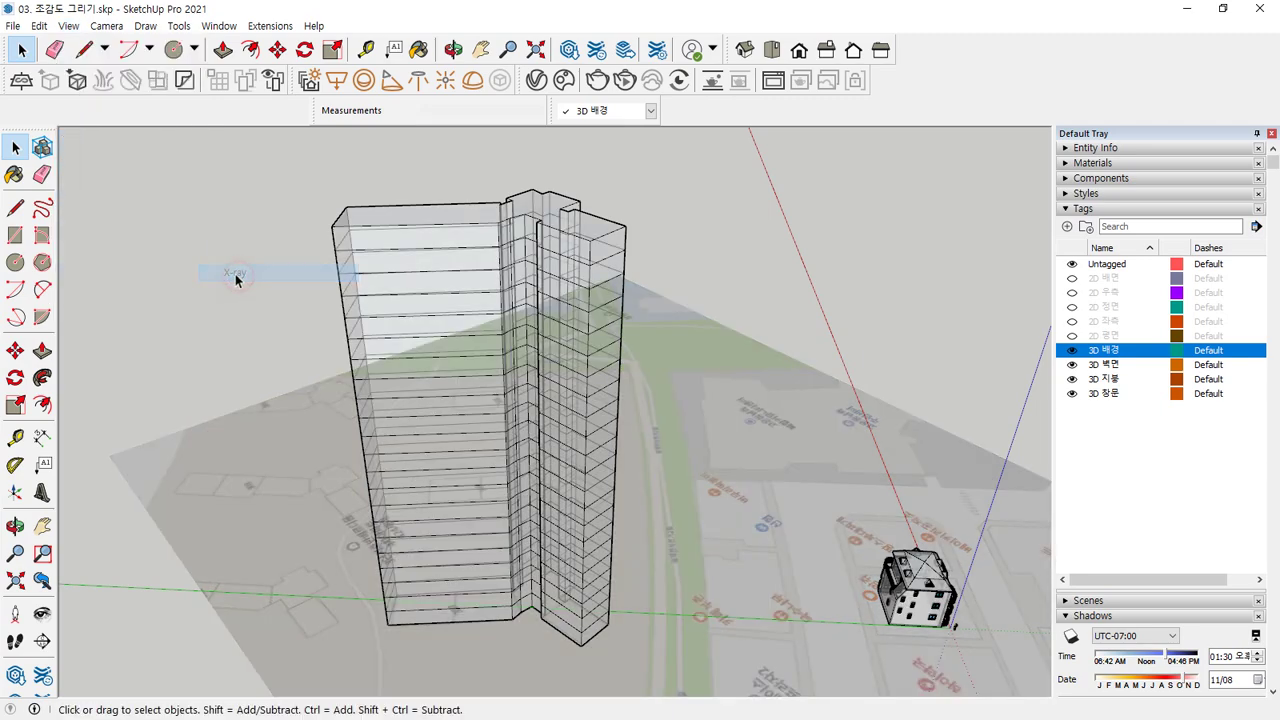
{"action": "scroll", "coordinate": [470, 240], "scroll_direction": "up", "scroll_amount": 5}
{"action": "scroll", "coordinate": [280, 230], "scroll_direction": "up", "scroll_amount": 3}
{"action": "middle_click_drag", "start_coordinate": [289, 234], "coordinate": [326, 234]}
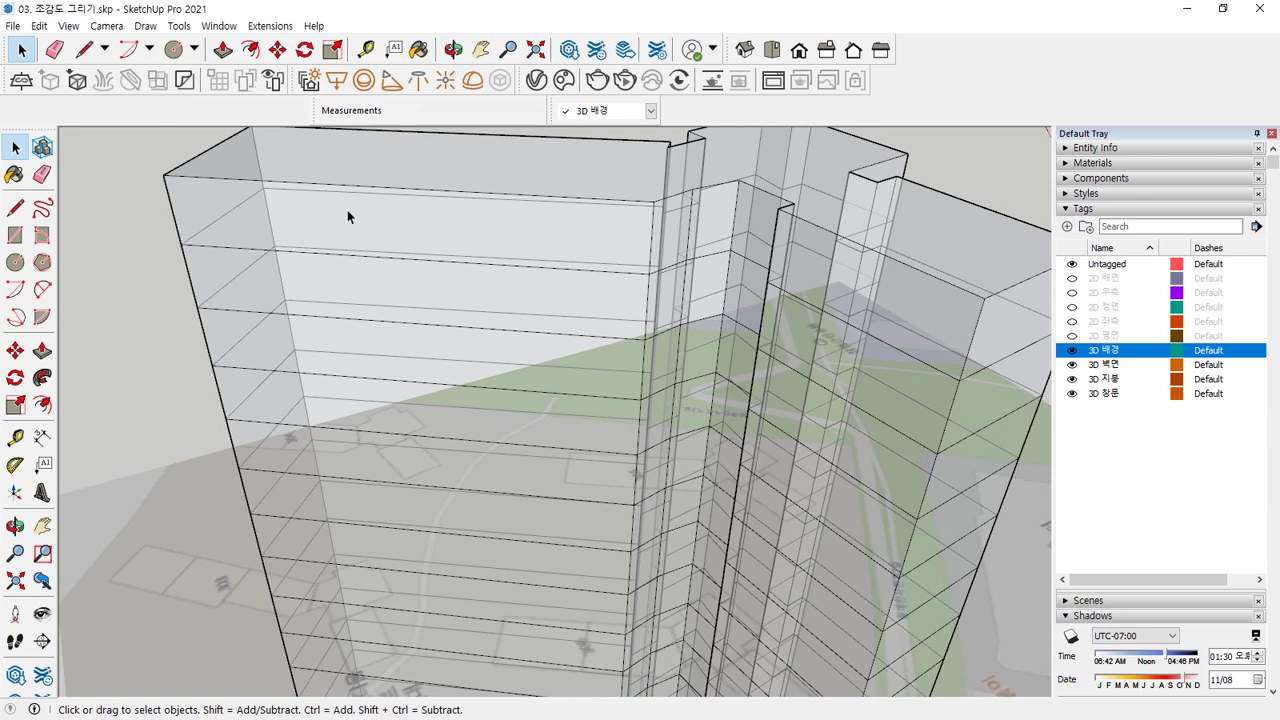
Try to copy the tower's roof face together with its edges down one floor, and undo back to the undivided tower.
{"action": "double_click", "coordinate": [378, 140]}
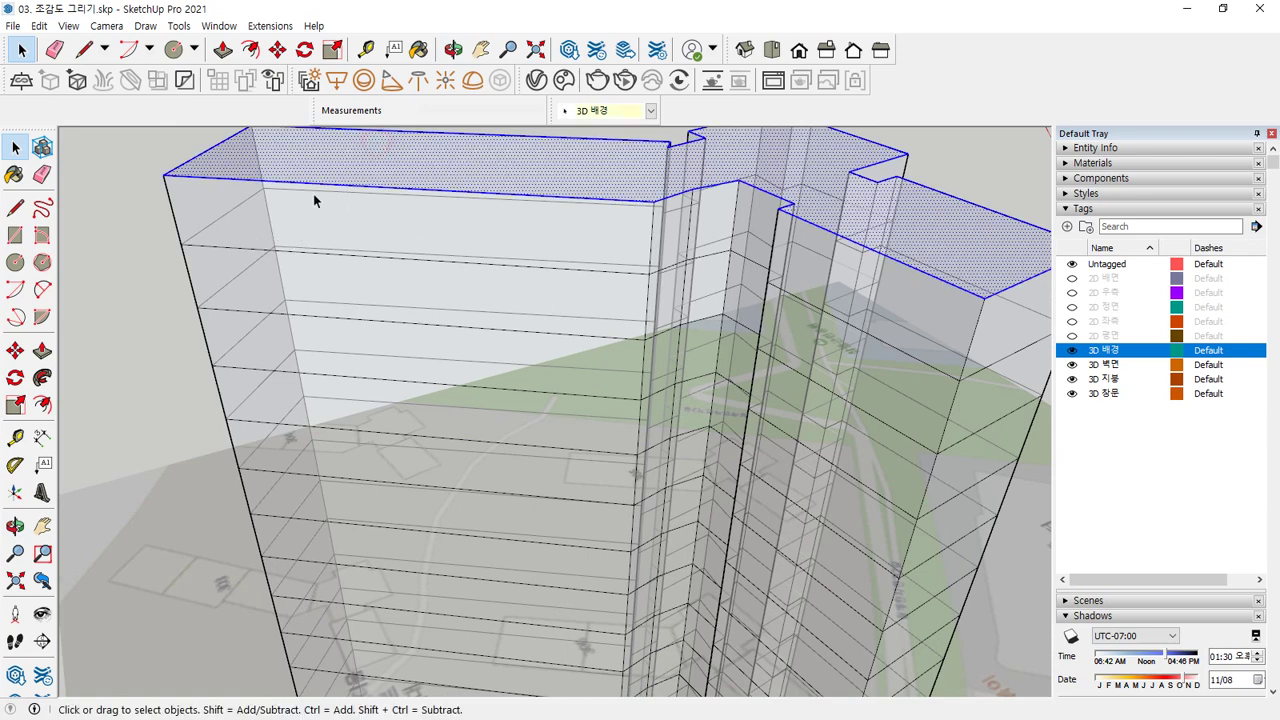
{"action": "middle_click_drag", "start_coordinate": [588, 178], "coordinate": [555, 246]}
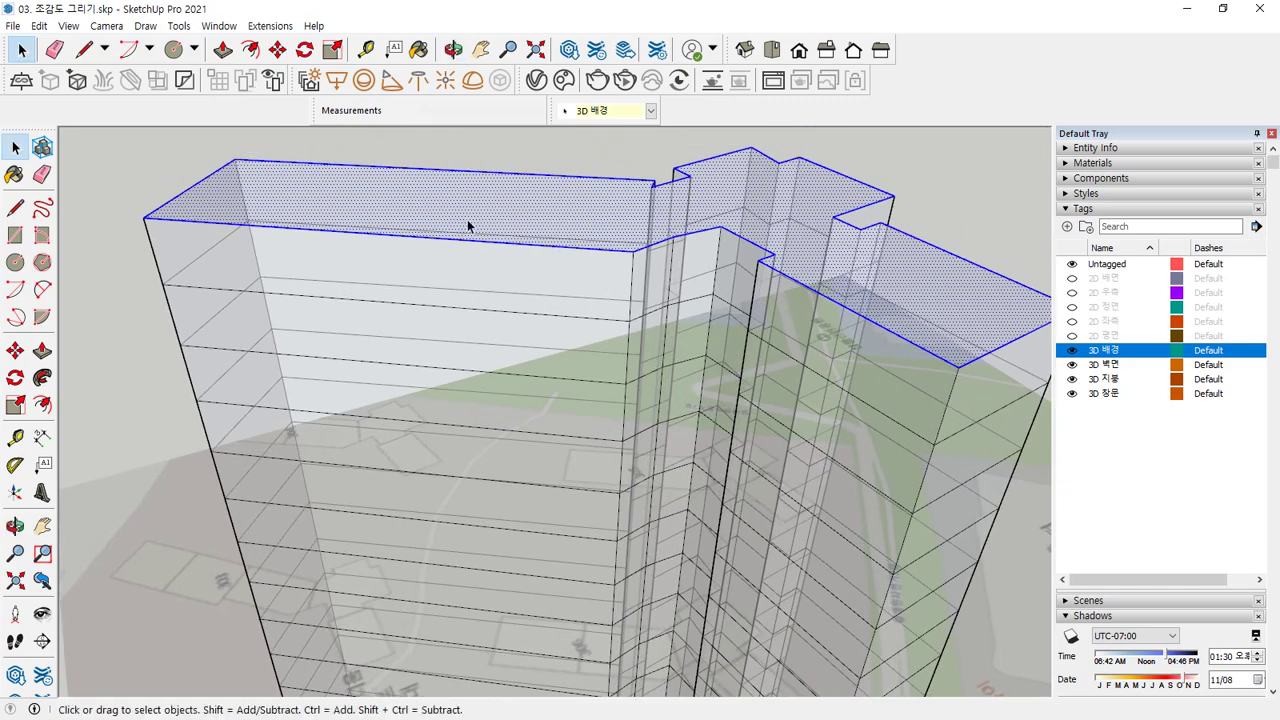
{"action": "key", "text": "m"}
{"action": "key", "text": "ctrl"}
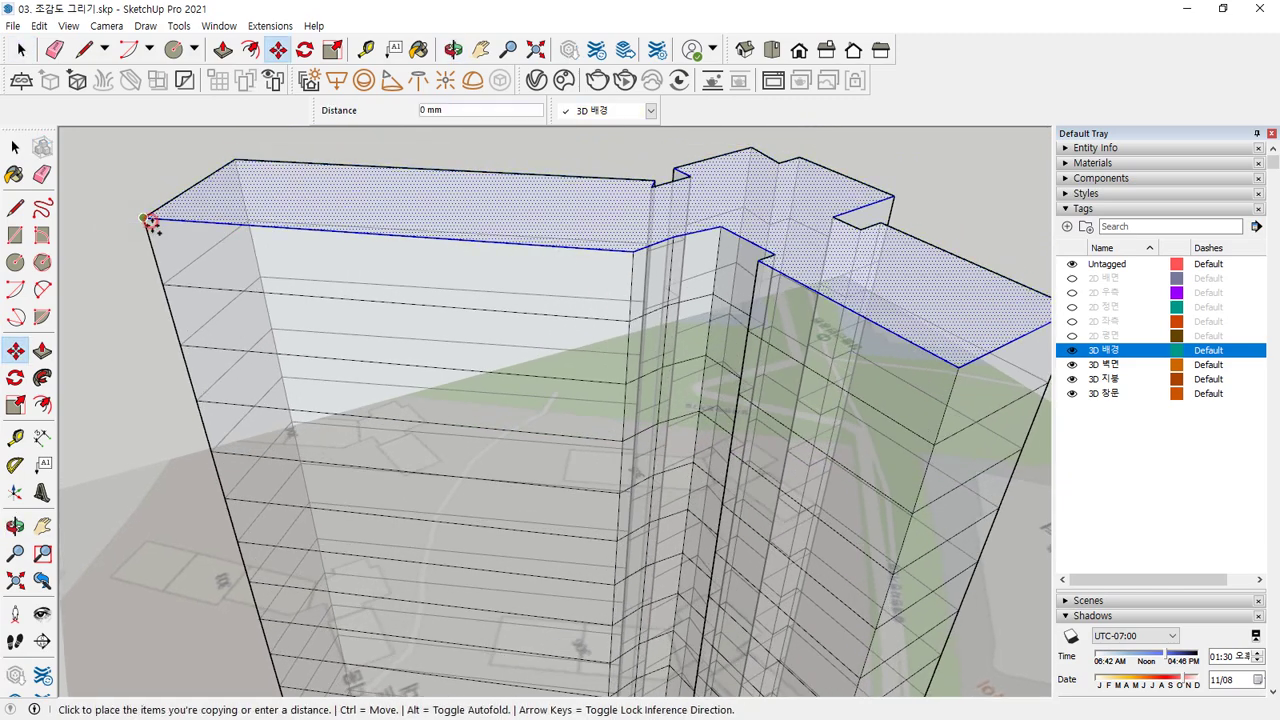
{"action": "left_click", "coordinate": [144, 217]}
{"action": "left_click", "coordinate": [163, 283]}
{"action": "key", "text": "space"}
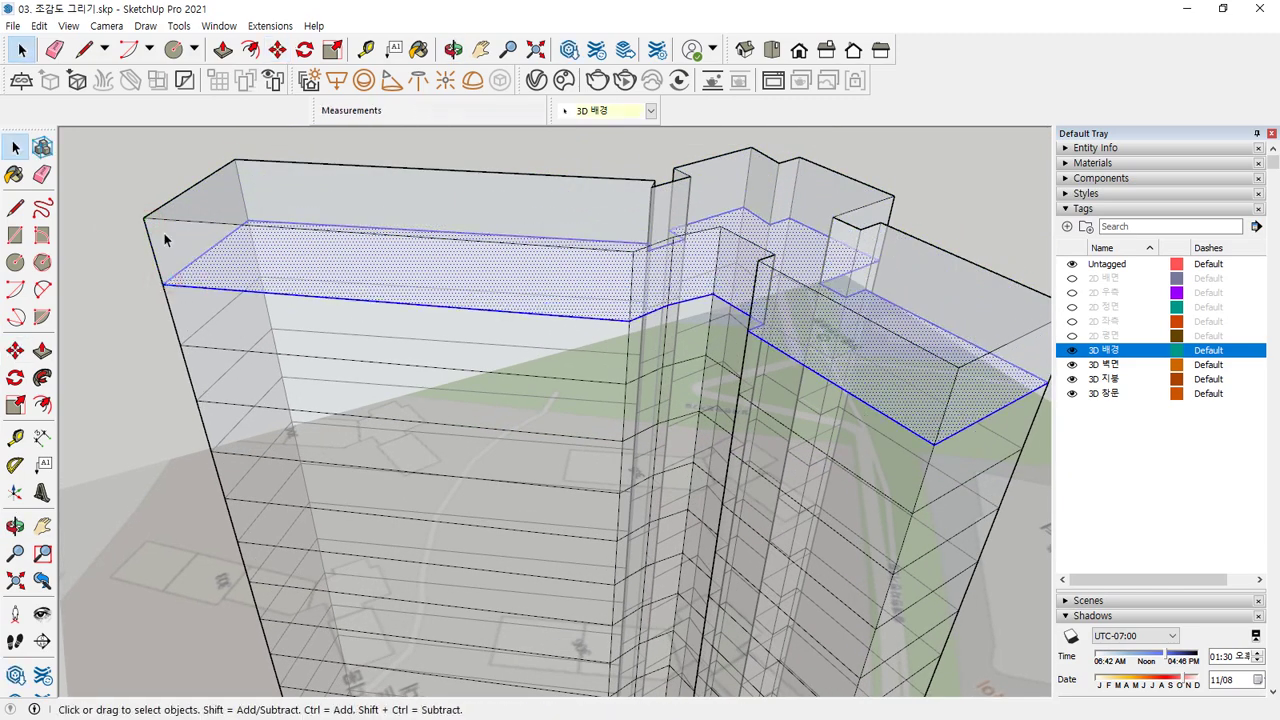
{"action": "left_click", "coordinate": [116, 241]}
{"action": "scroll", "coordinate": [336, 279], "scroll_direction": "up", "scroll_amount": 2}
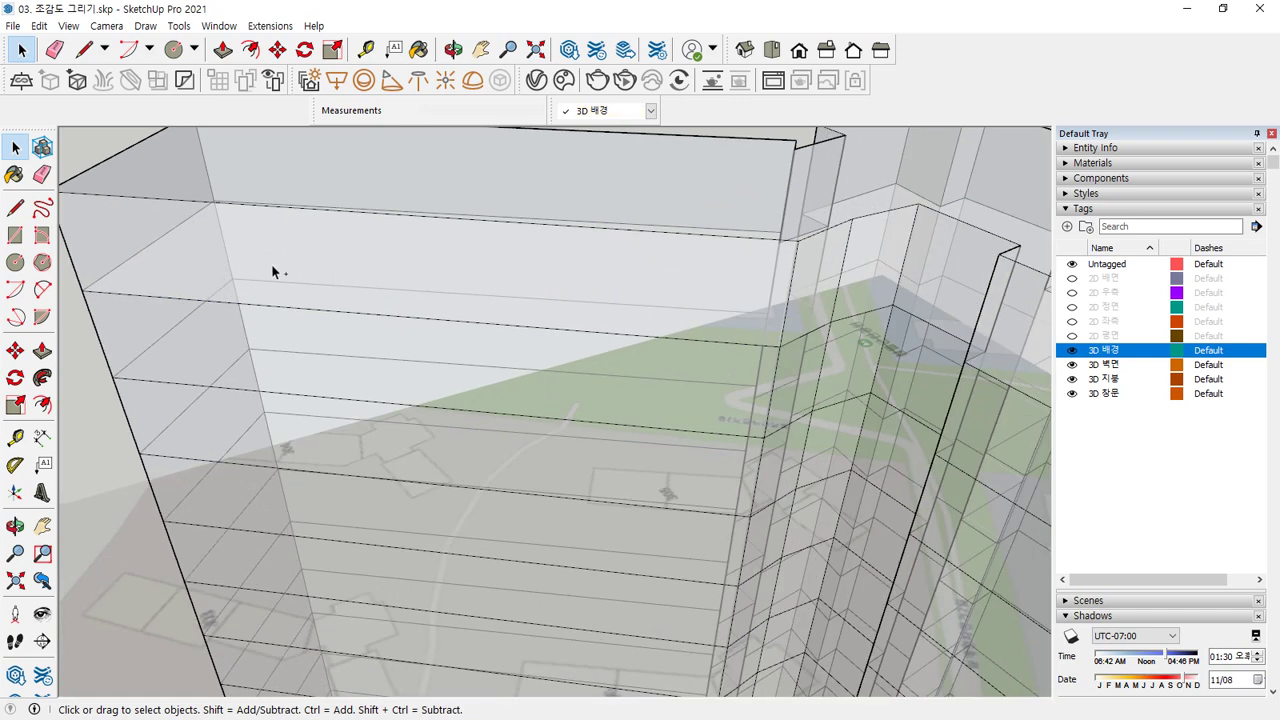
{"action": "key", "text": "ctrl+z"}
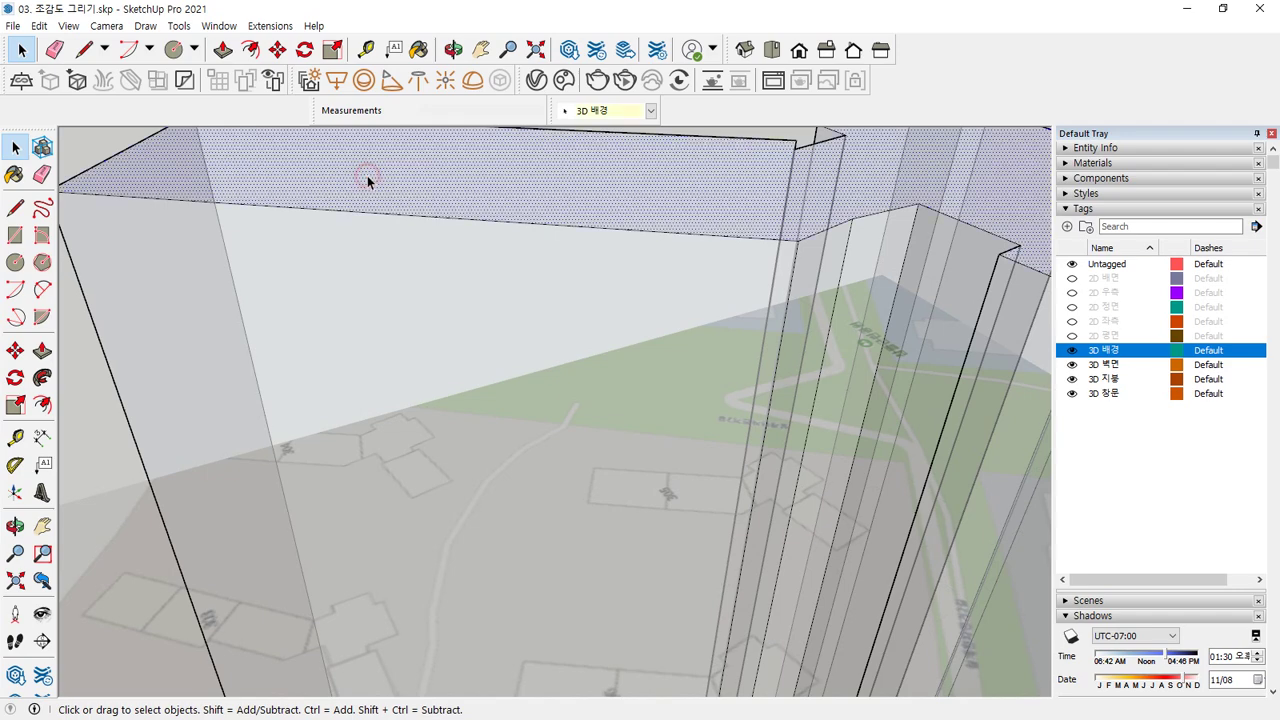
Deselect the roof face, copy its boundary edges 77000 mm down to the tower's base and divide the distance into 22 equal floors.
{"action": "left_click", "coordinate": [367, 176]}
{"action": "left_click", "coordinate": [77, 451]}
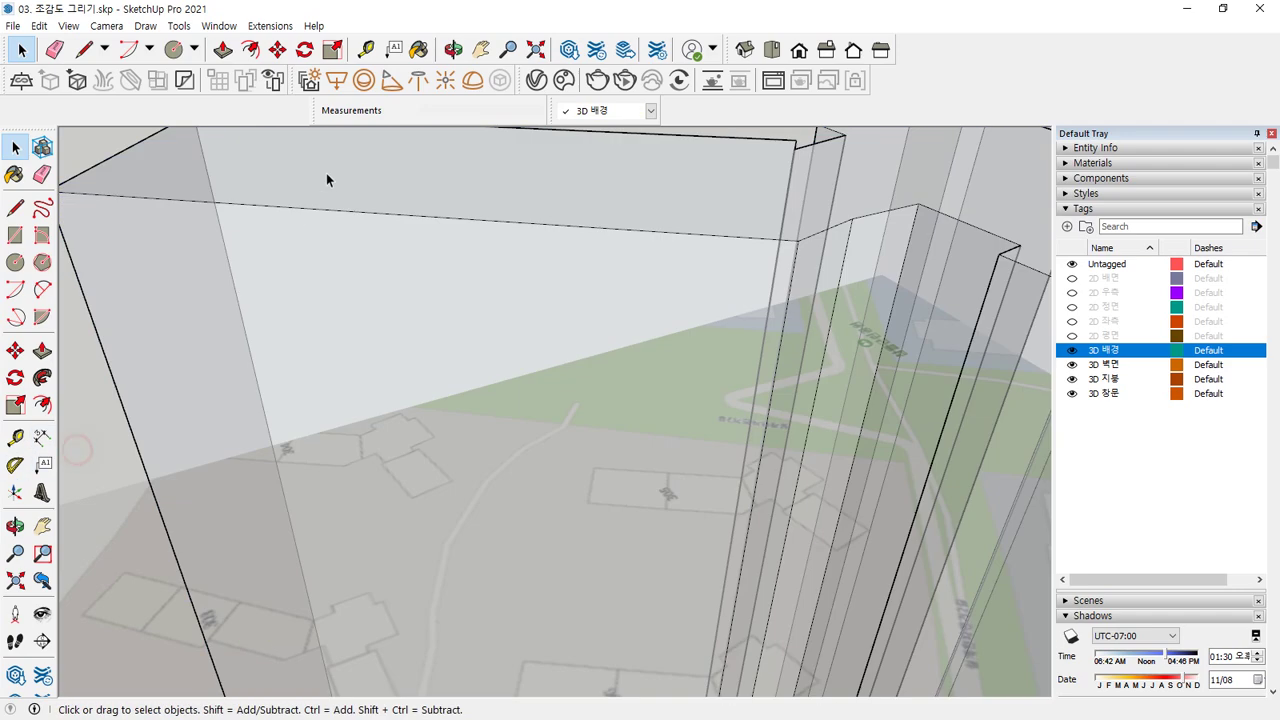
{"action": "left_click", "coordinate": [349, 162]}
{"action": "scroll", "coordinate": [346, 317], "scroll_direction": "down", "scroll_amount": 5}
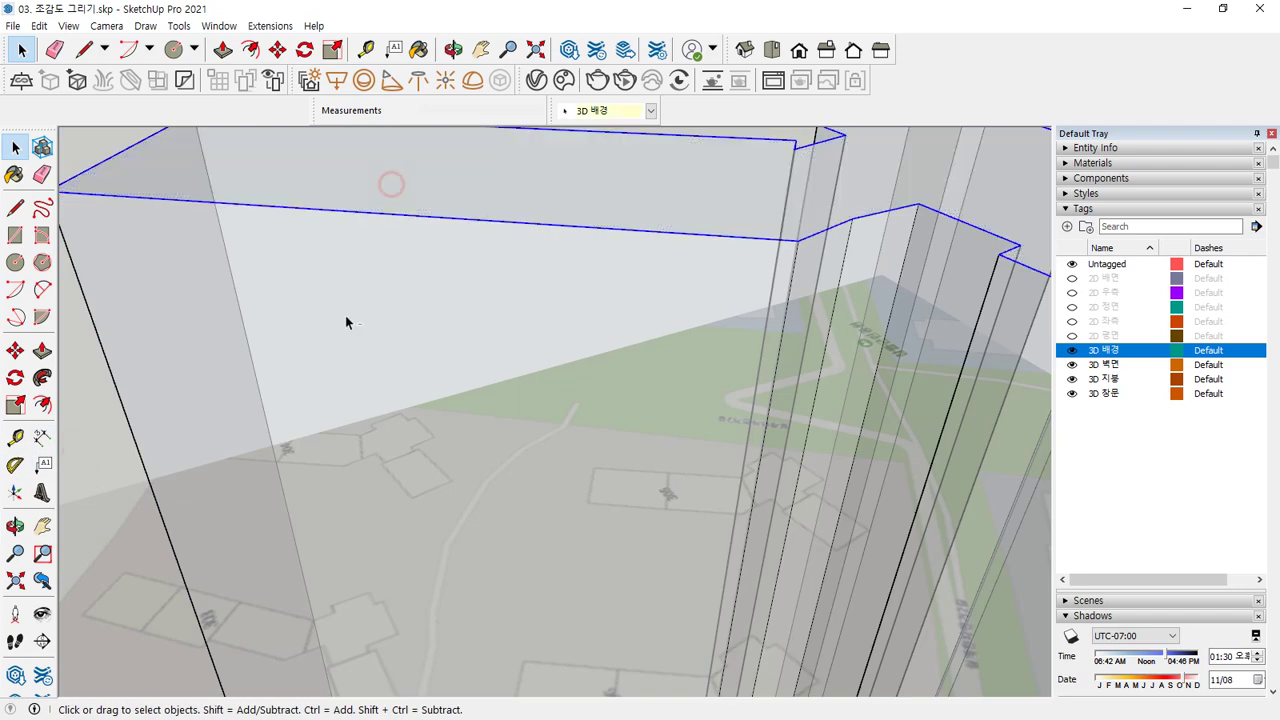
{"action": "key", "text": "m"}
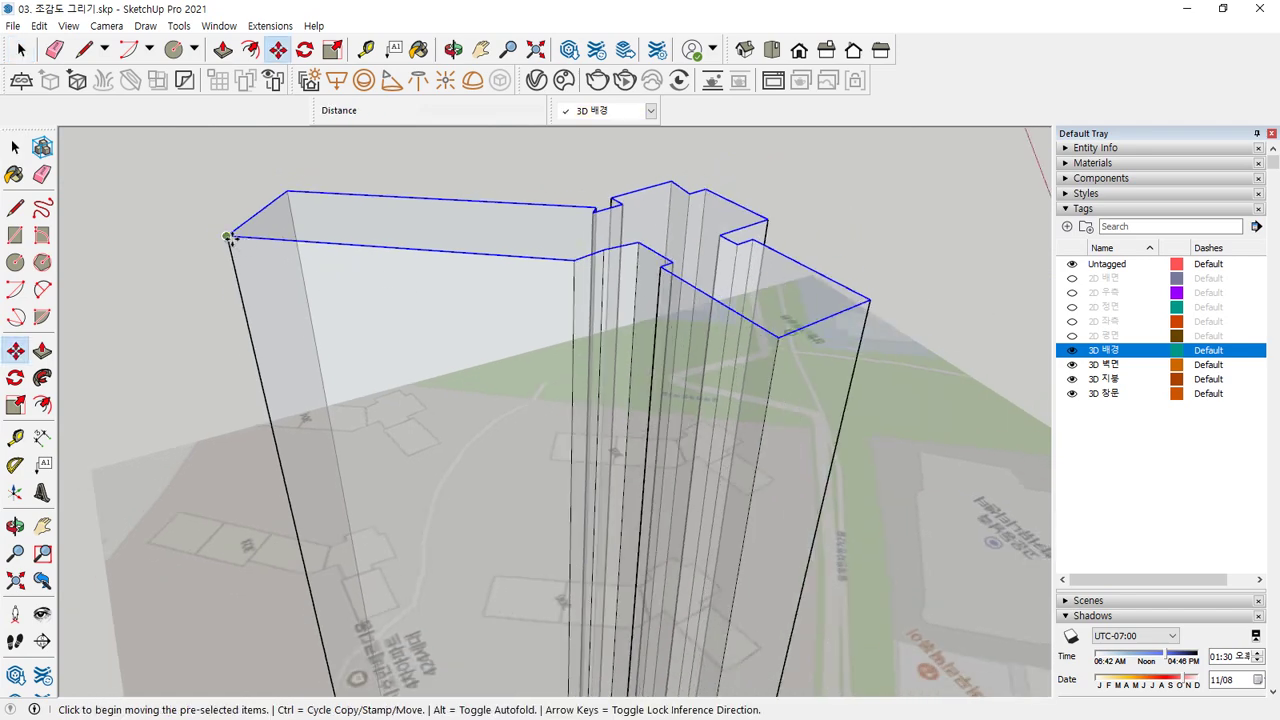
{"action": "left_click", "coordinate": [229, 237]}
{"action": "key", "text": "ctrl"}
{"action": "middle_click_drag", "start_coordinate": [271, 409], "coordinate": [276, 400]}
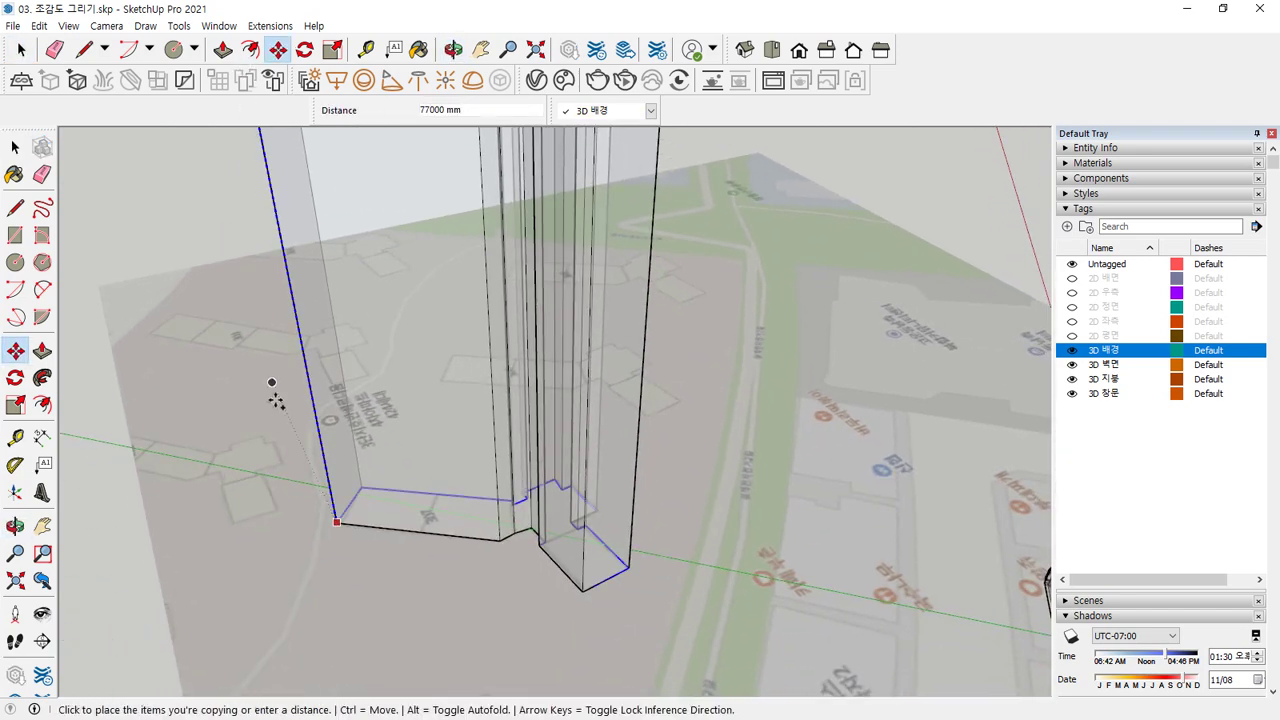
{"action": "left_click", "coordinate": [335, 512]}
{"action": "type", "text": "/22"}
{"action": "key", "text": "Return"}
Offset the tower's roof outline inward by 150 mm to form the parapet thickness.
{"action": "middle_click_drag", "start_coordinate": [300, 517], "coordinate": [310, 237]}
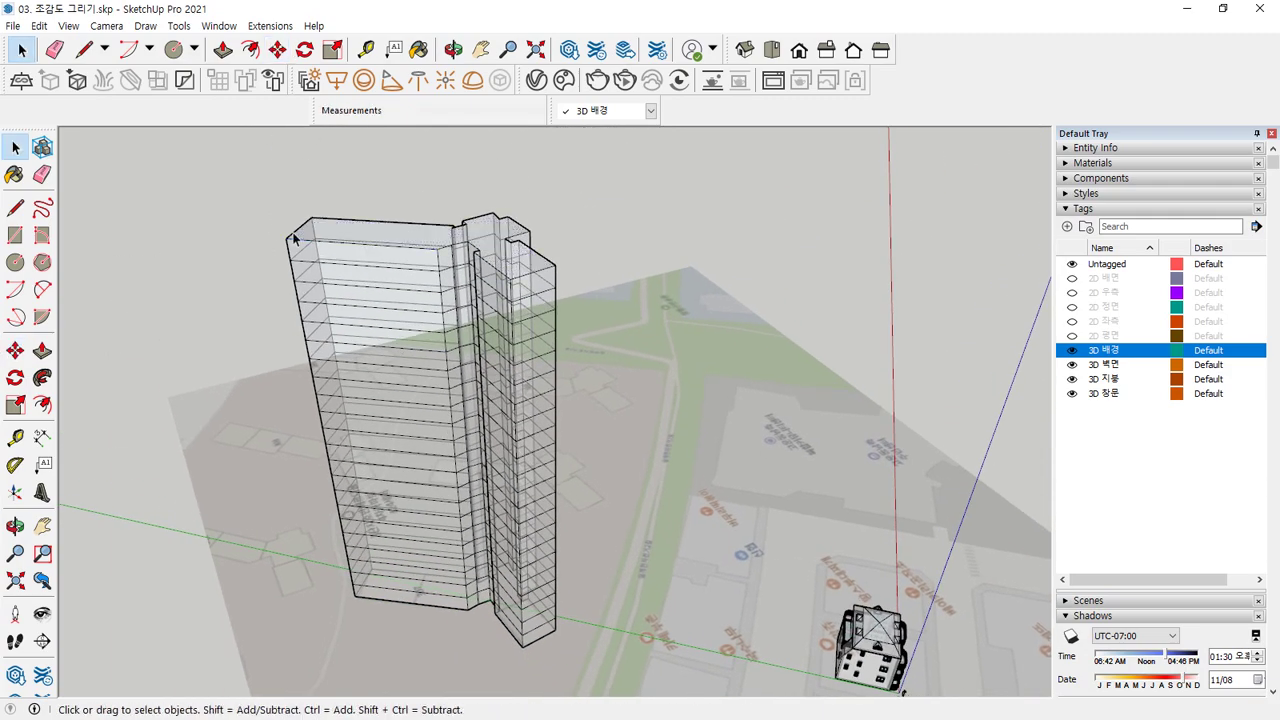
{"action": "scroll", "coordinate": [345, 283], "scroll_direction": "up", "scroll_amount": 5}
{"action": "middle_click_drag", "start_coordinate": [469, 258], "coordinate": [422, 326]}
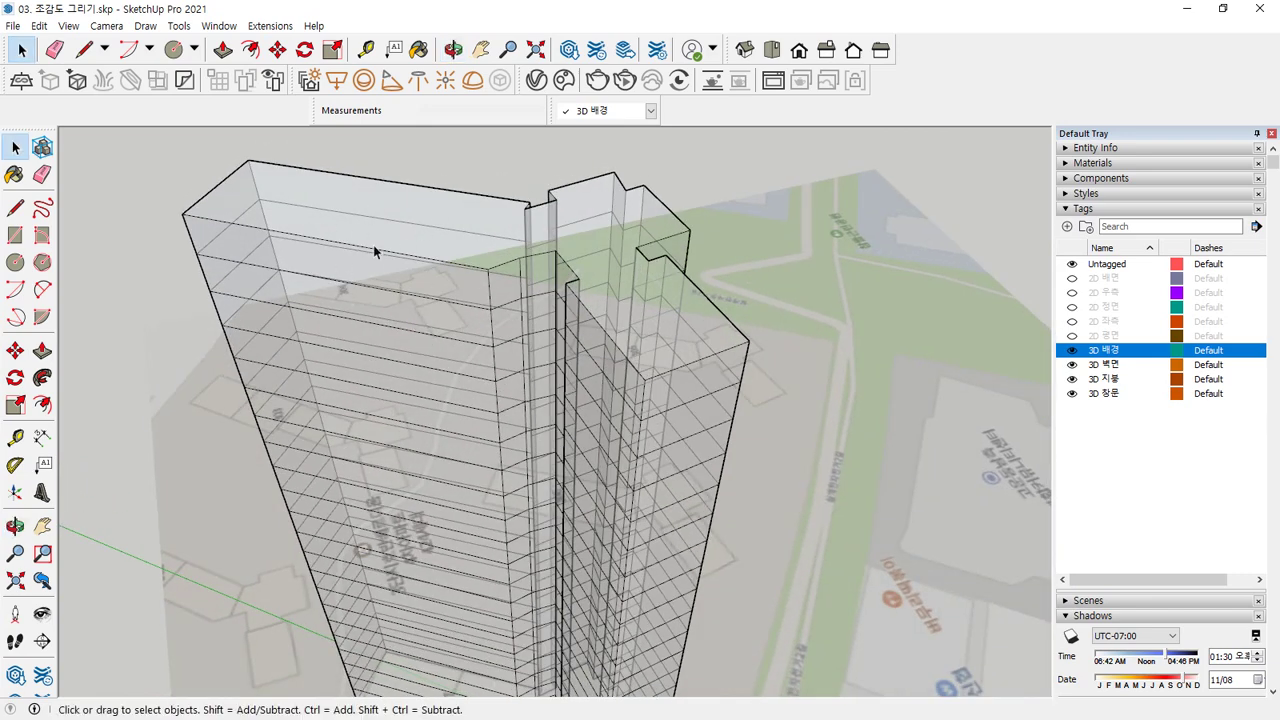
{"action": "middle_click_drag", "start_coordinate": [471, 316], "coordinate": [422, 256]}
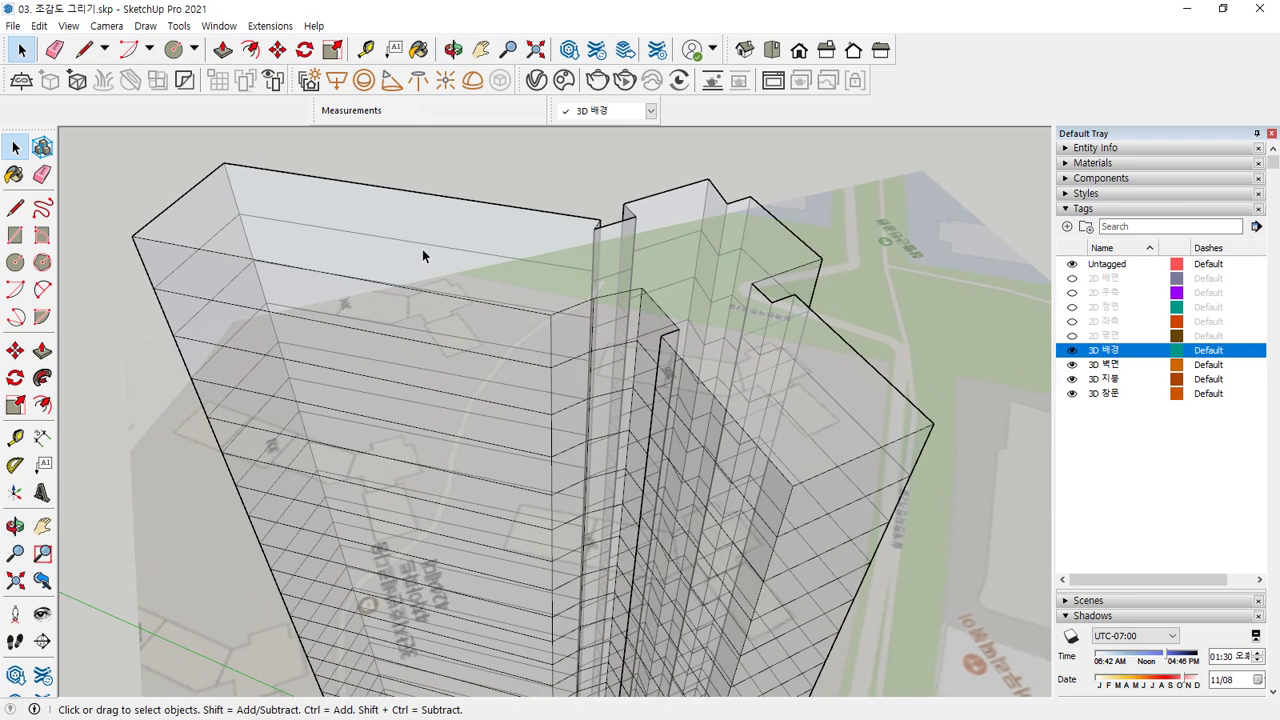
{"action": "scroll", "coordinate": [422, 225], "scroll_direction": "up", "scroll_amount": 2}
{"action": "key", "text": "f"}
{"action": "left_click", "coordinate": [430, 213]}
{"action": "type", "text": "150"}
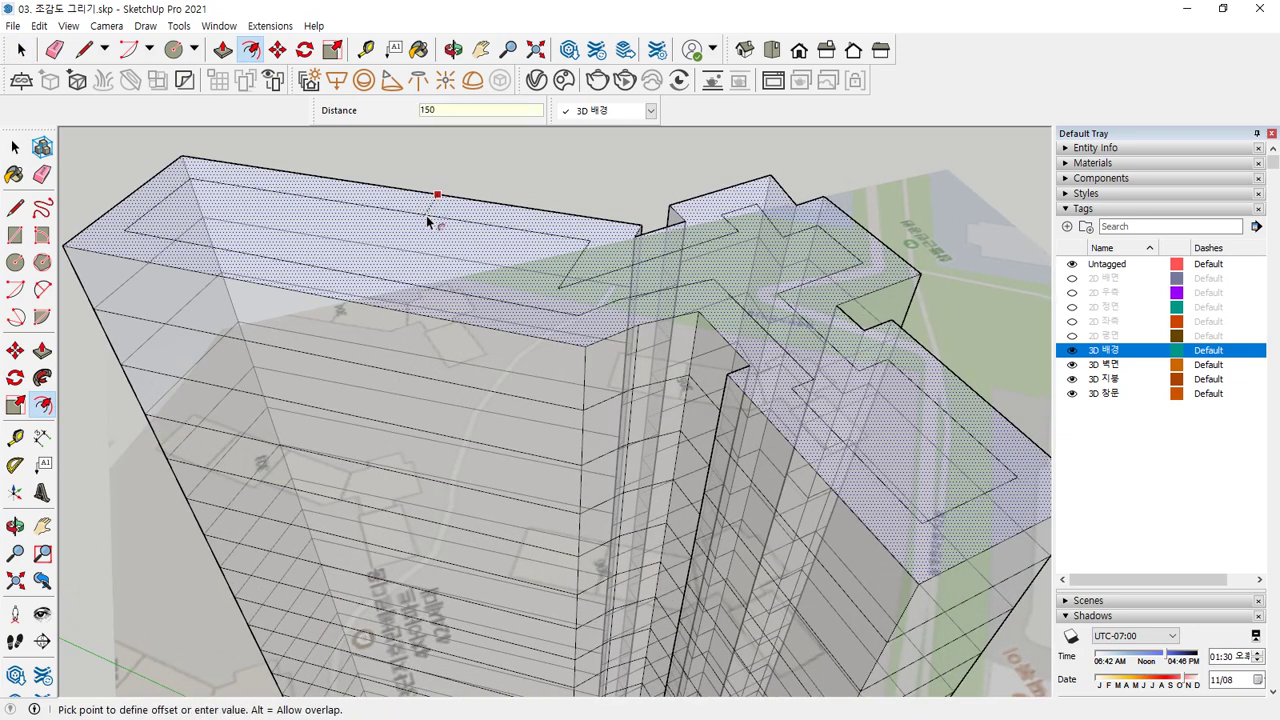
{"action": "key", "text": "Return"}
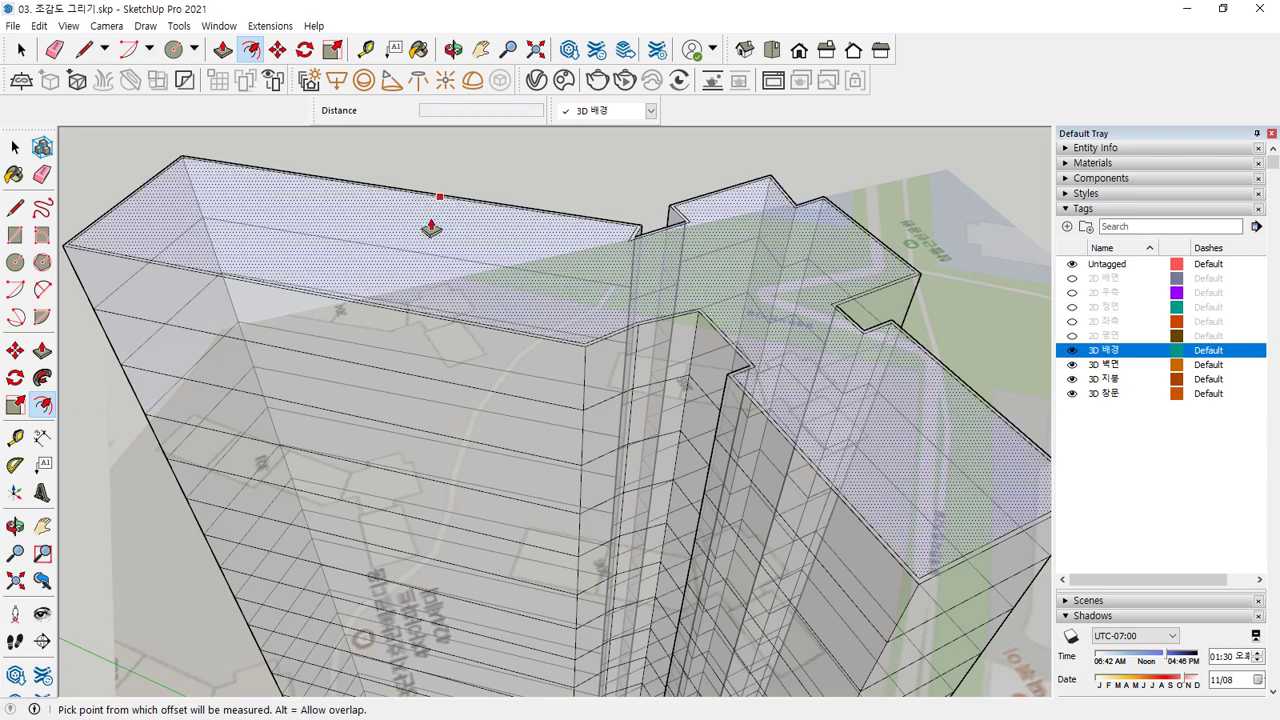
Push the inner roof face down 1500 mm to form the parapet around the tower's roof.
{"action": "key", "text": "p"}
{"action": "left_click", "coordinate": [394, 231]}
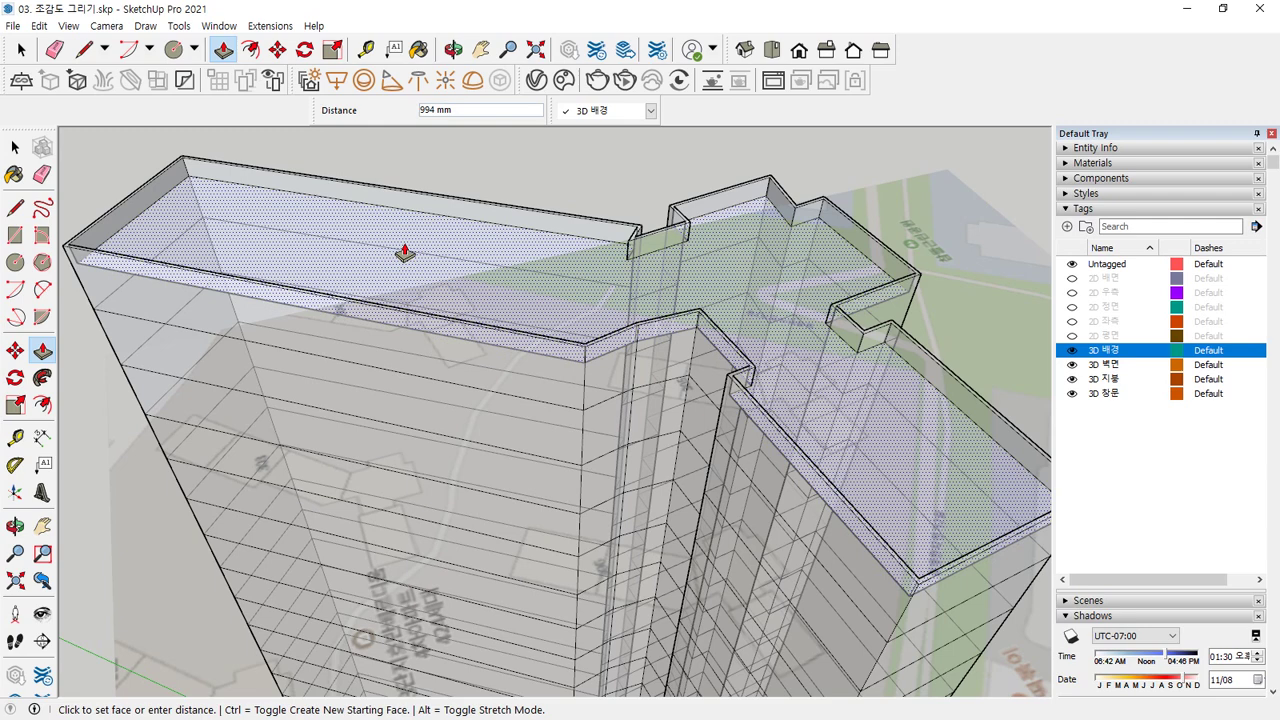
{"action": "key", "text": "Return"}
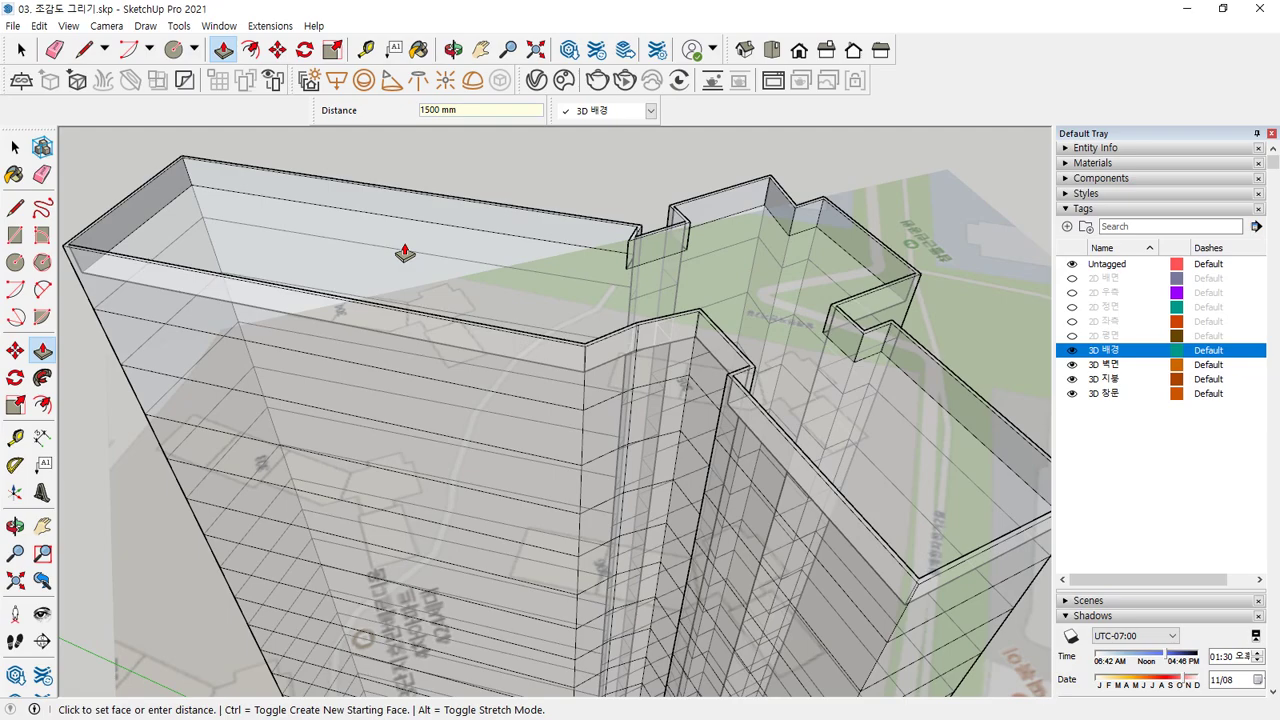
{"action": "middle_click_drag", "start_coordinate": [523, 229], "coordinate": [594, 247]}
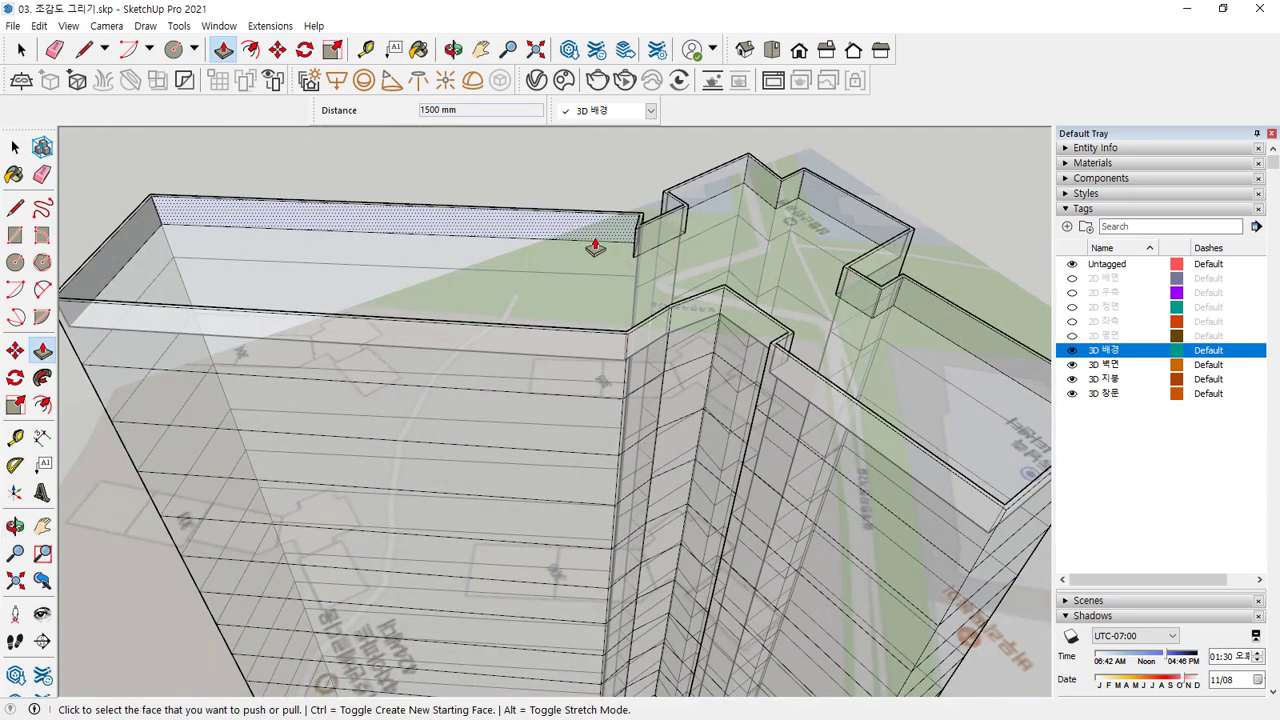
{"action": "middle_click_drag", "start_coordinate": [329, 241], "coordinate": [623, 251]}
{"action": "key", "text": "r"}
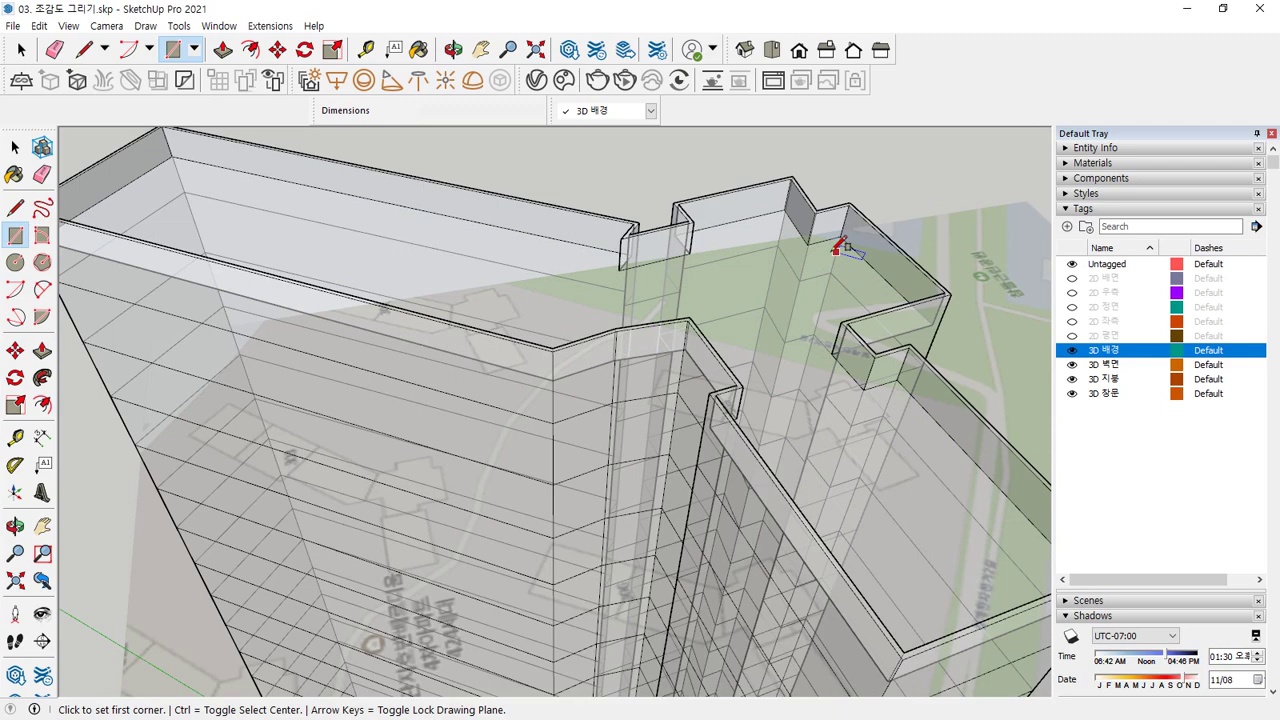
{"action": "left_click", "coordinate": [835, 249]}
{"action": "key", "text": "Escape"}
Draw two connected lines on the recessed roof of the central core, running inside and alongside its parapet walls.
{"action": "key", "text": "l"}
{"action": "middle_click_drag", "start_coordinate": [868, 285], "coordinate": [829, 208]}
{"action": "left_click", "coordinate": [823, 215]}
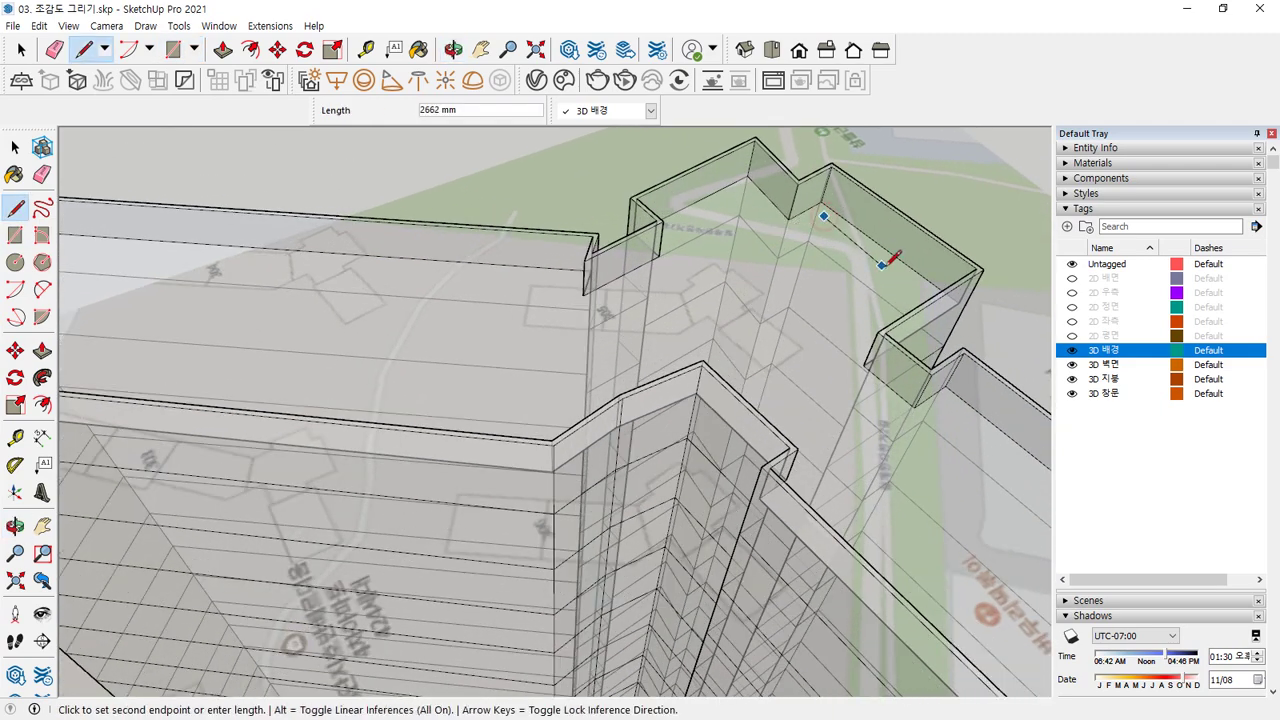
{"action": "mouse_move", "coordinate": [938, 282]}
{"action": "middle_mouse_down"}
{"action": "mouse_move", "coordinate": [906, 289]}
{"action": "mouse_move", "coordinate": [771, 180]}
{"action": "mouse_move", "coordinate": [671, 343]}
{"action": "mouse_move", "coordinate": [770, 340]}
{"action": "middle_mouse_up"}
{"action": "left_click", "coordinate": [792, 378]}
{"action": "left_click", "coordinate": [688, 568]}
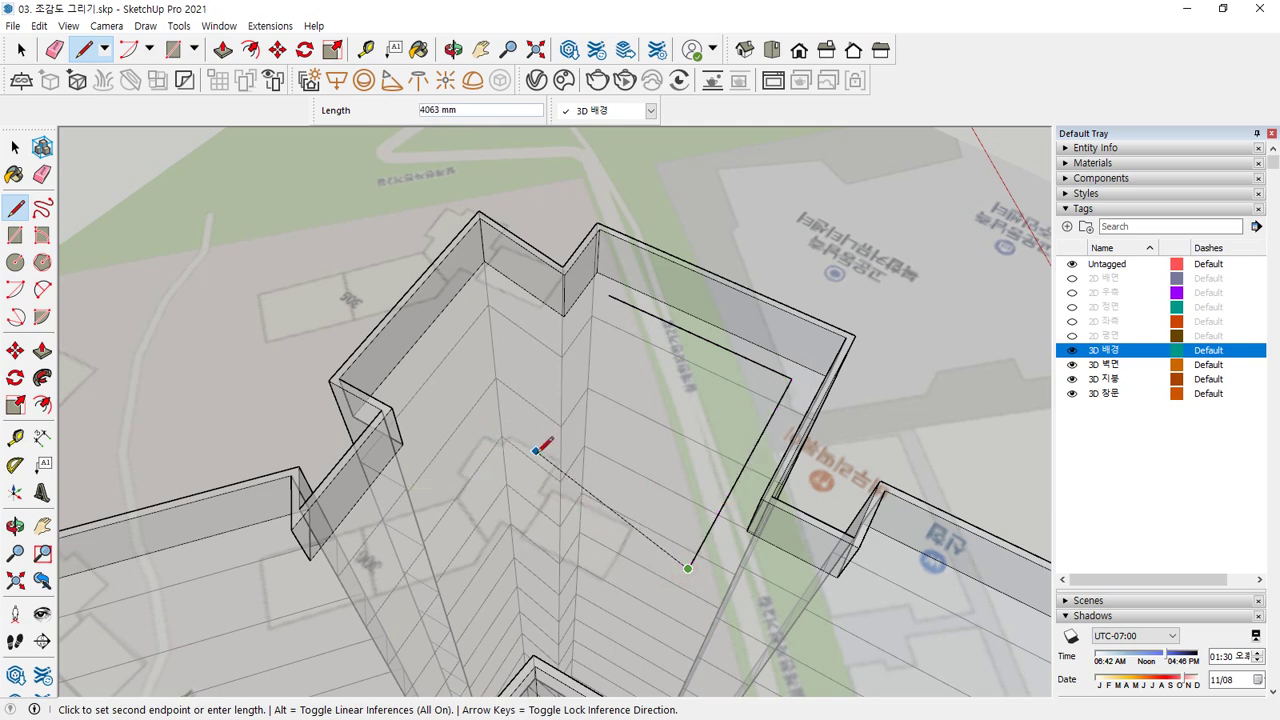
{"action": "key", "text": "space"}
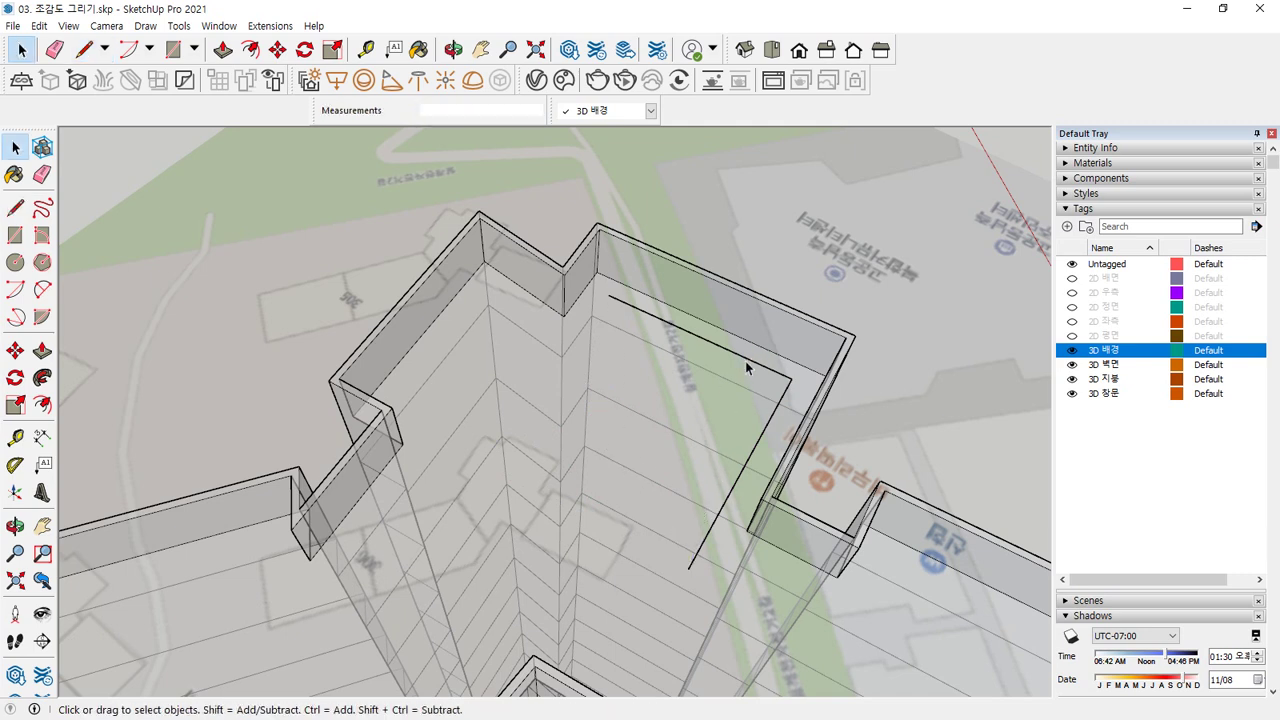
Copy each of the two roof lines to its opposite side to close a four-sided outline on the central core.
{"action": "key", "text": "m"}
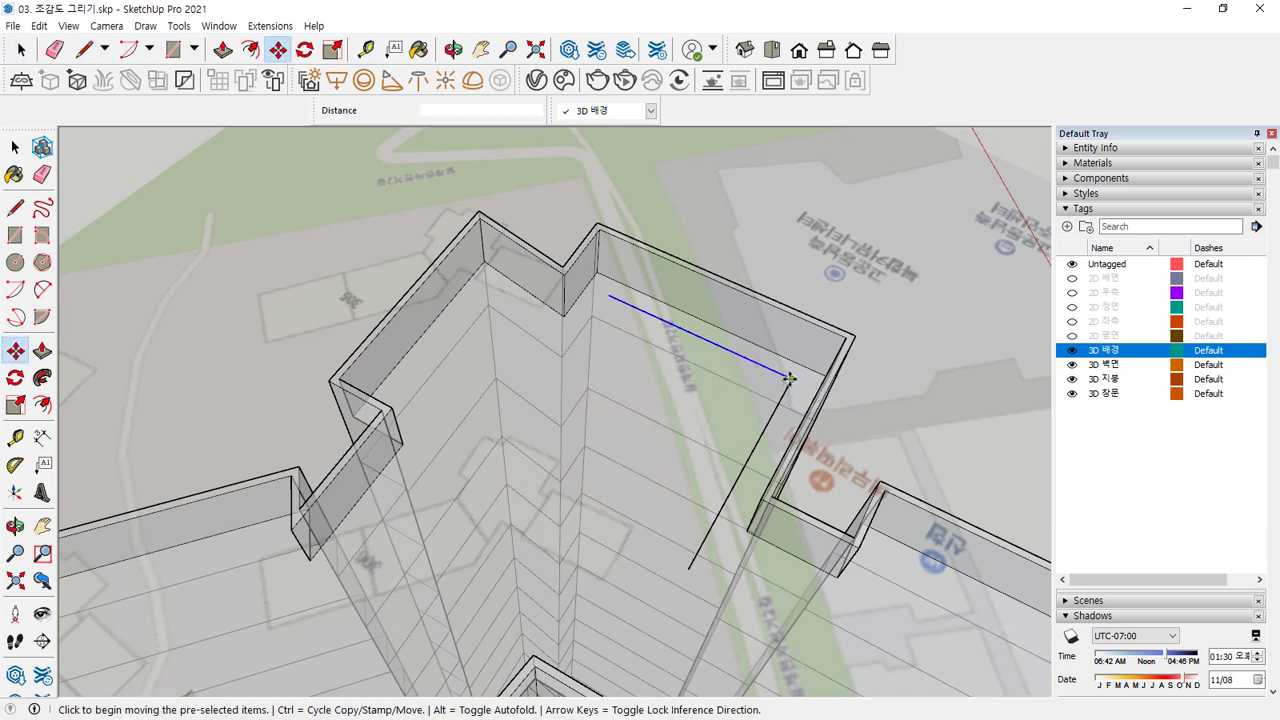
{"action": "key", "text": "ctrl"}
{"action": "left_click", "coordinate": [790, 378]}
{"action": "left_click", "coordinate": [688, 568]}
{"action": "key", "text": "space"}
{"action": "left_click", "coordinate": [716, 536]}
{"action": "left_click", "coordinate": [702, 542]}
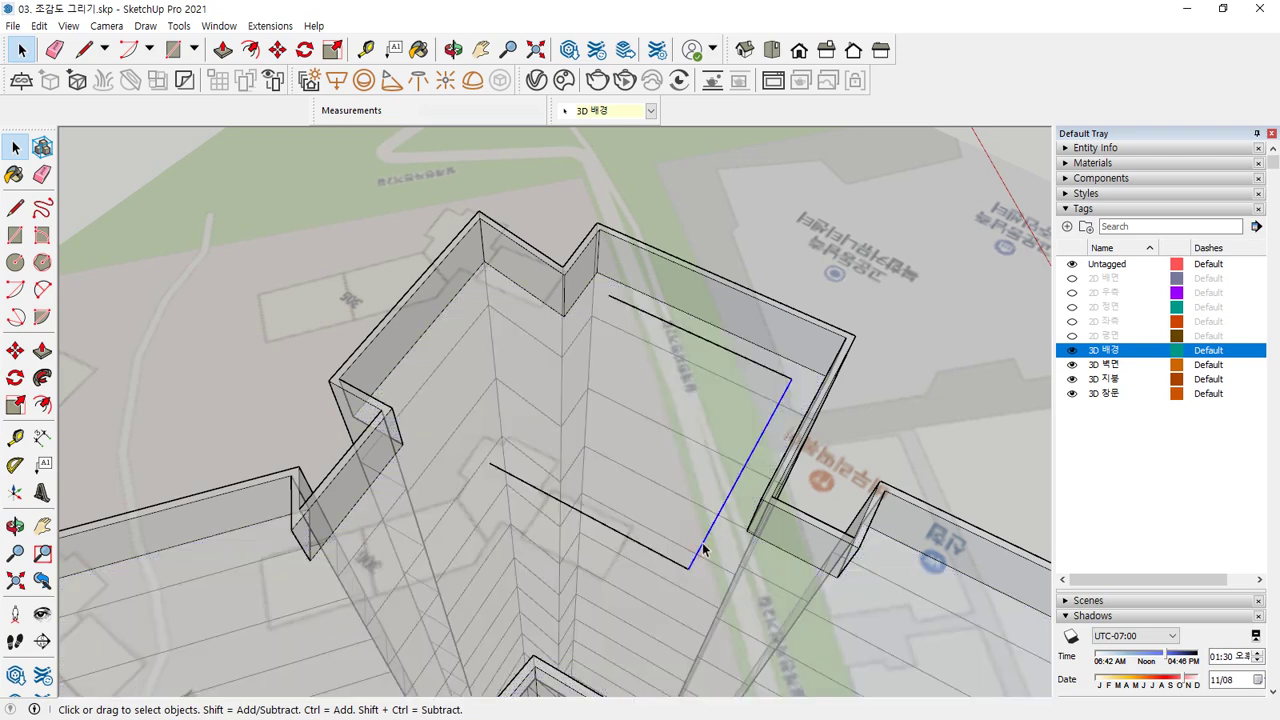
{"action": "key", "text": "m"}
{"action": "left_click", "coordinate": [689, 565]}
{"action": "key", "text": "ctrl"}
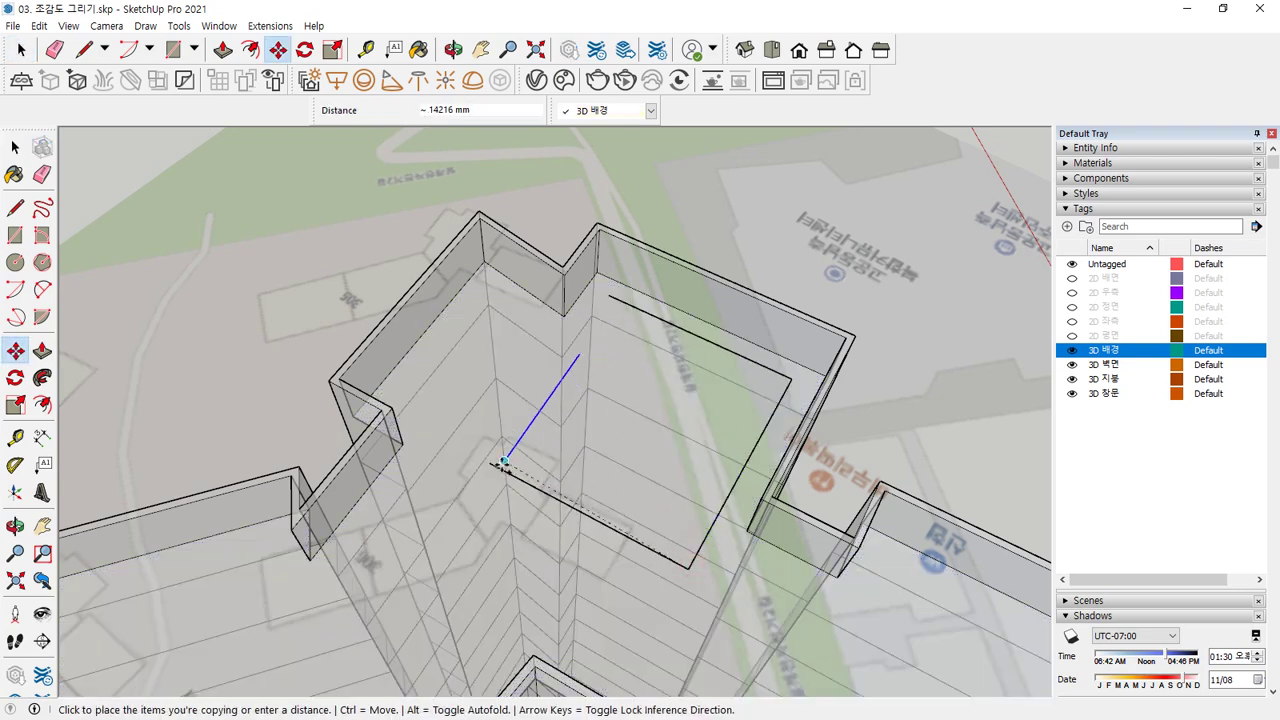
{"action": "left_click", "coordinate": [497, 463]}
{"action": "key", "text": "space"}
Extrude the four-sided outline on the core roof upward into a rooftop box rising above the parapet.
{"action": "middle_click_drag", "start_coordinate": [497, 462], "coordinate": [898, 219]}
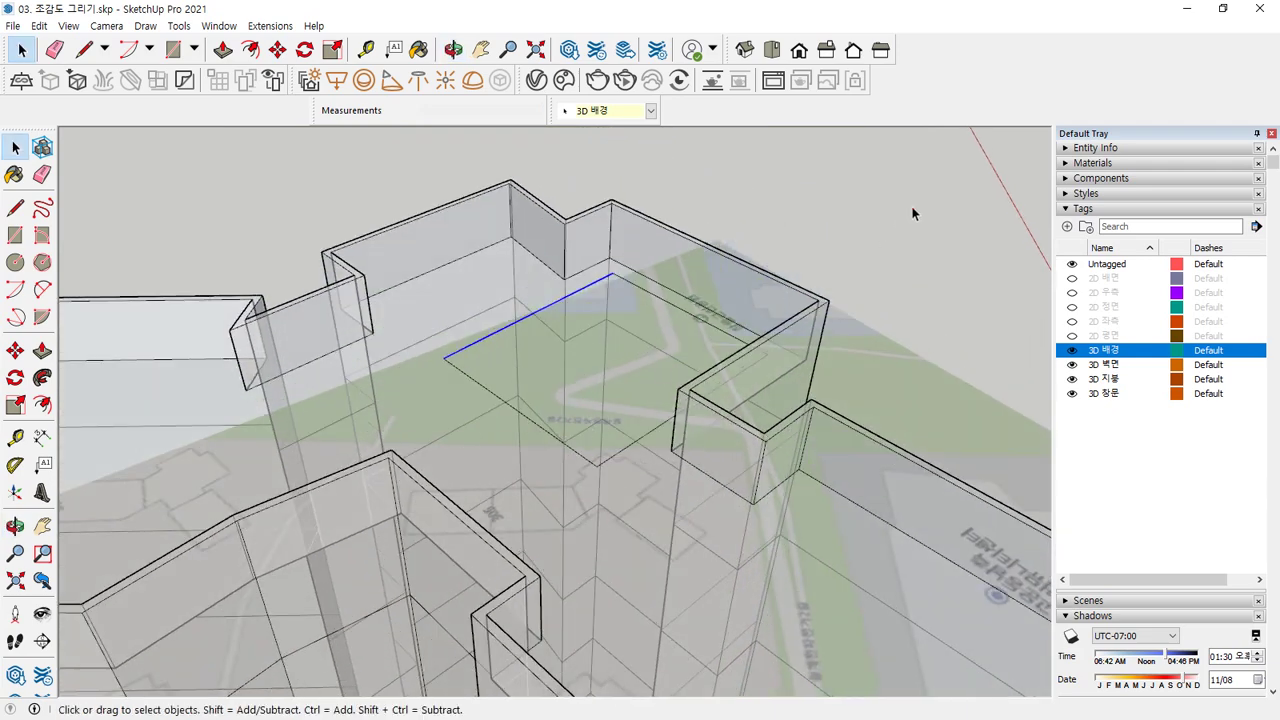
{"action": "middle_click_drag", "start_coordinate": [649, 338], "coordinate": [671, 343]}
{"action": "key", "text": "p"}
{"action": "left_click", "coordinate": [608, 350]}
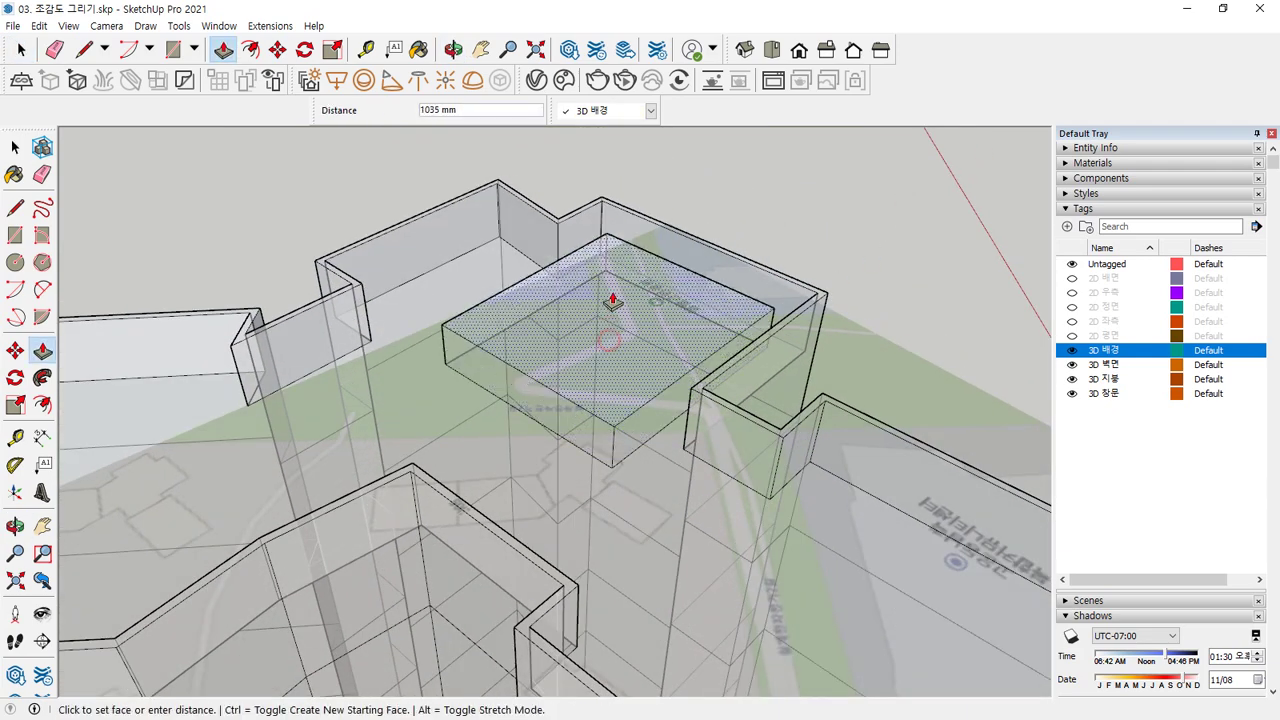
{"action": "left_click", "coordinate": [740, 165]}
{"action": "key", "text": "space"}
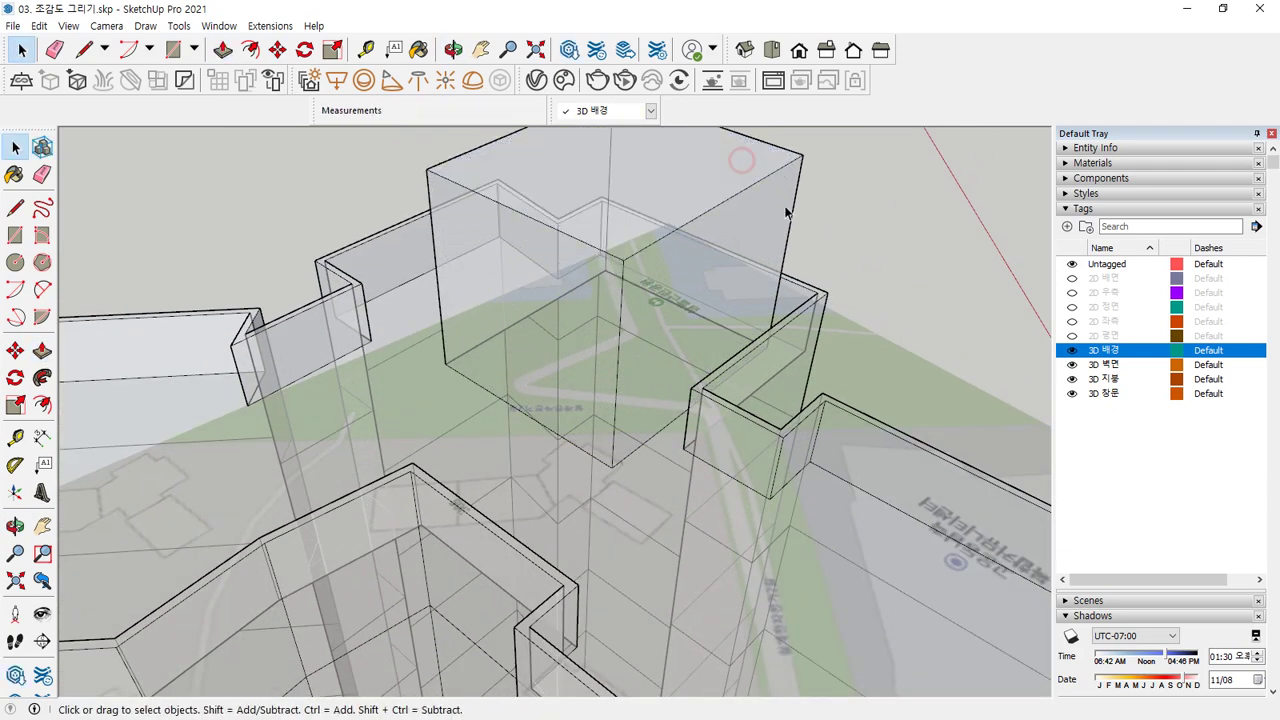
Turn off the X-ray face style so the whole tower displays with opaque faces.
{"action": "scroll", "coordinate": [855, 275], "scroll_direction": "down", "scroll_amount": 5}
{"action": "scroll", "coordinate": [855, 275], "scroll_direction": "up", "scroll_amount": 2}
{"action": "middle_click_drag", "start_coordinate": [780, 290], "coordinate": [605, 300], "text": "shift"}
{"action": "left_click", "coordinate": [39, 26]}
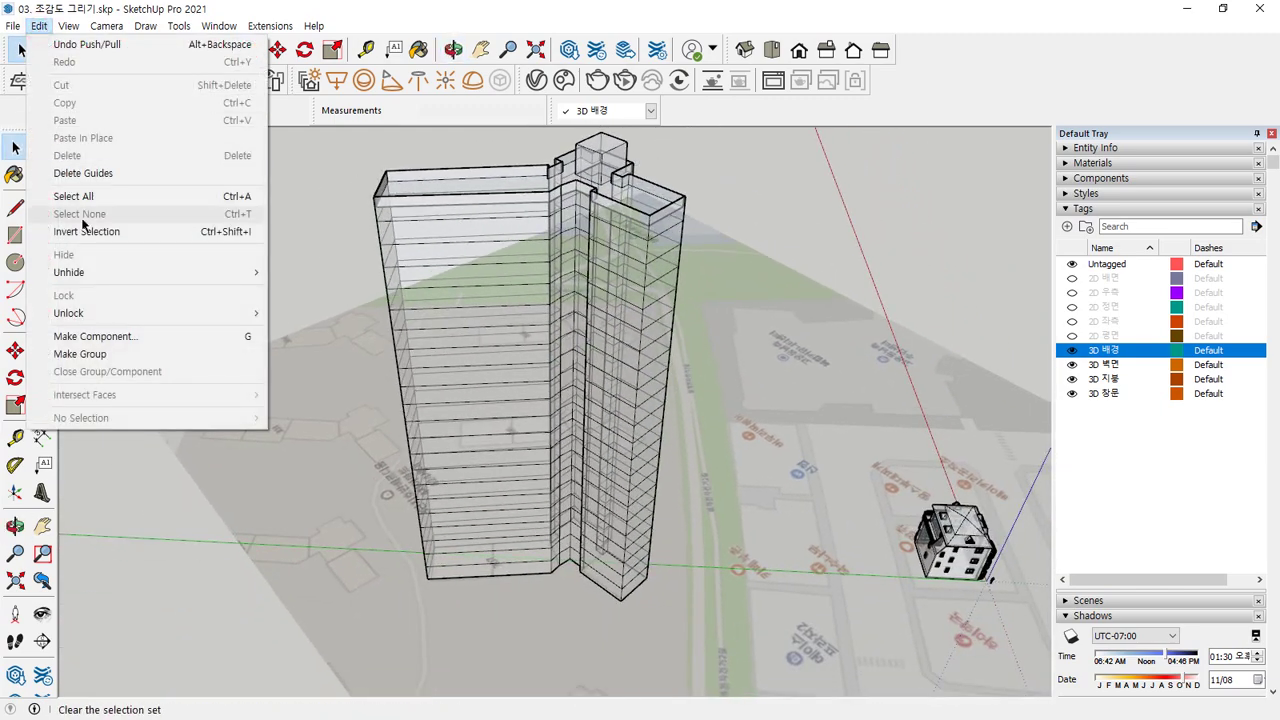
{"action": "mouse_move", "coordinate": [68, 26]}
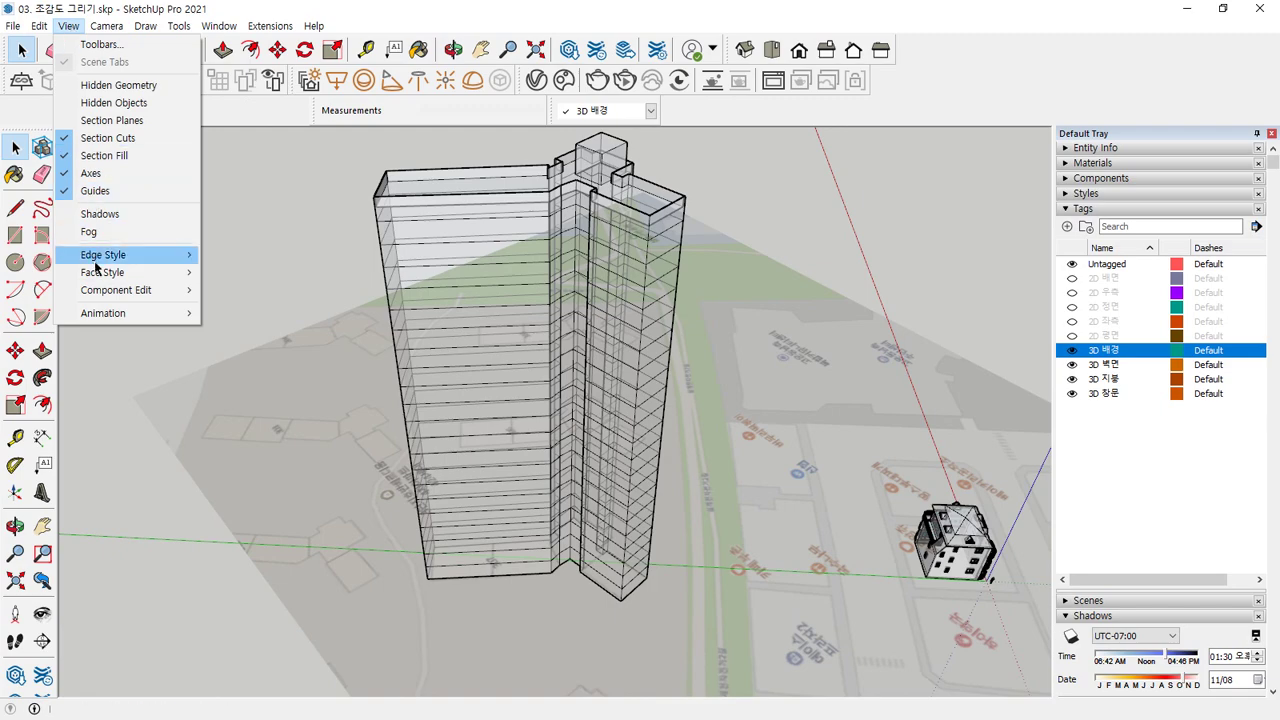
{"action": "left_click", "coordinate": [224, 273]}
{"action": "middle_click_drag", "start_coordinate": [343, 539], "coordinate": [551, 519]}
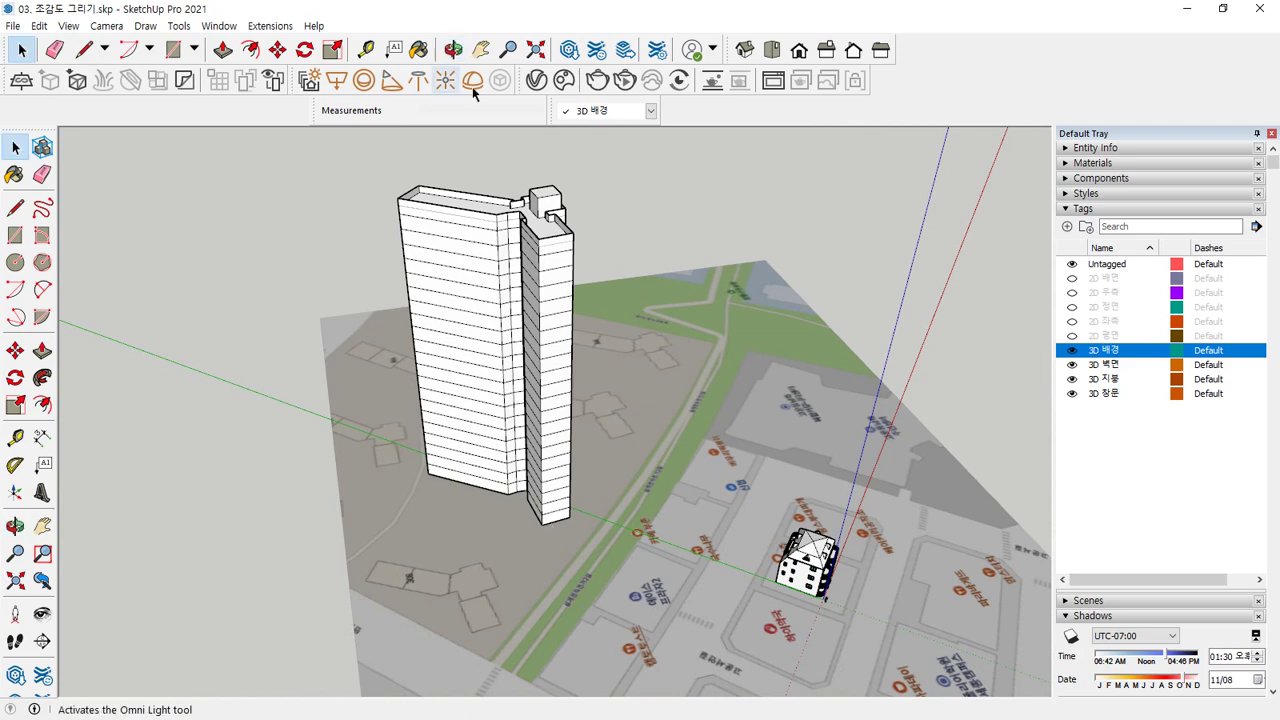
{"action": "middle_click_drag", "start_coordinate": [439, 329], "coordinate": [635, 350]}
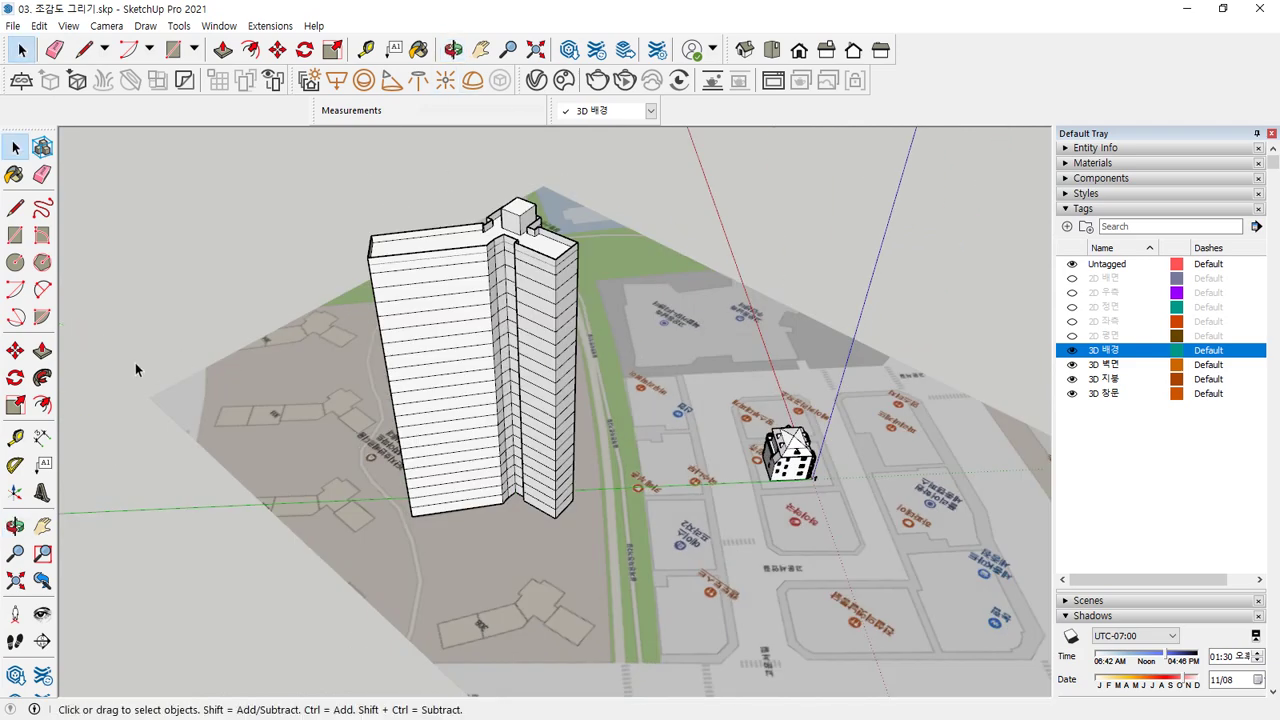
Select all connected geometry of the tower and make it into one group.
{"action": "triple_click", "coordinate": [430, 247]}
{"action": "scroll", "coordinate": [452, 302], "scroll_direction": "up", "scroll_amount": 2}
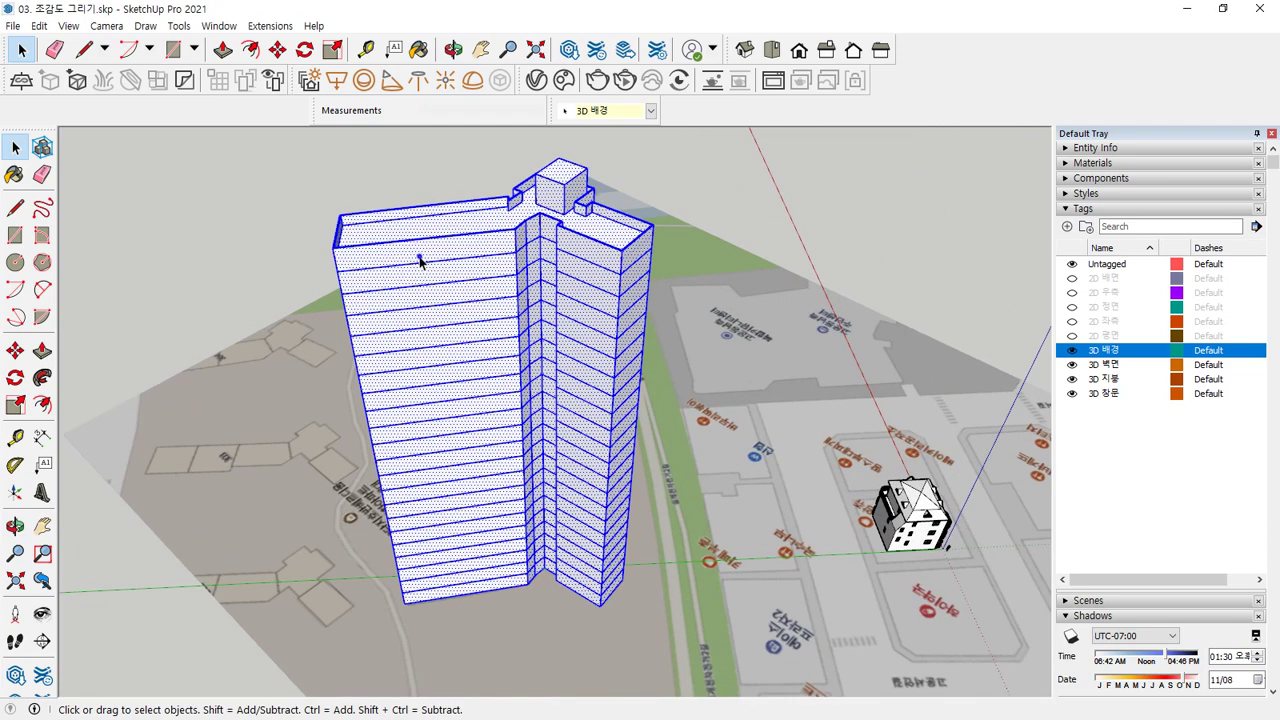
{"action": "right_click", "coordinate": [420, 262]}
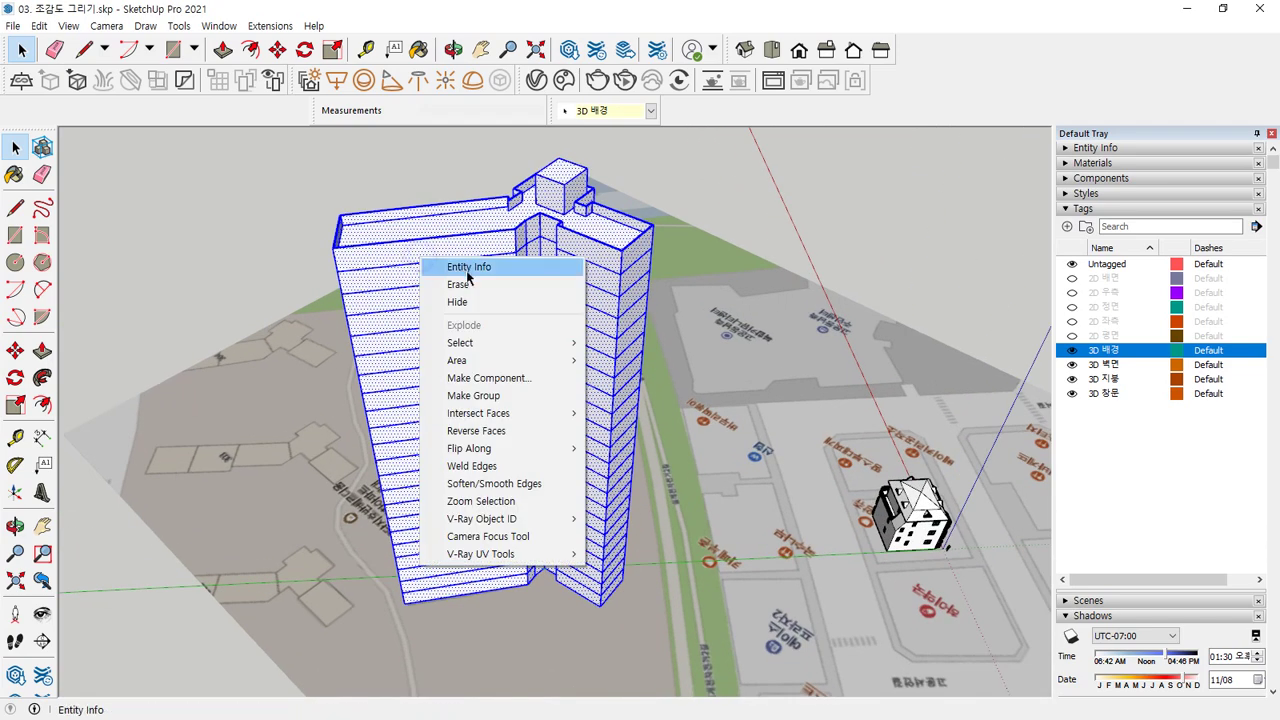
{"action": "left_click", "coordinate": [502, 403]}
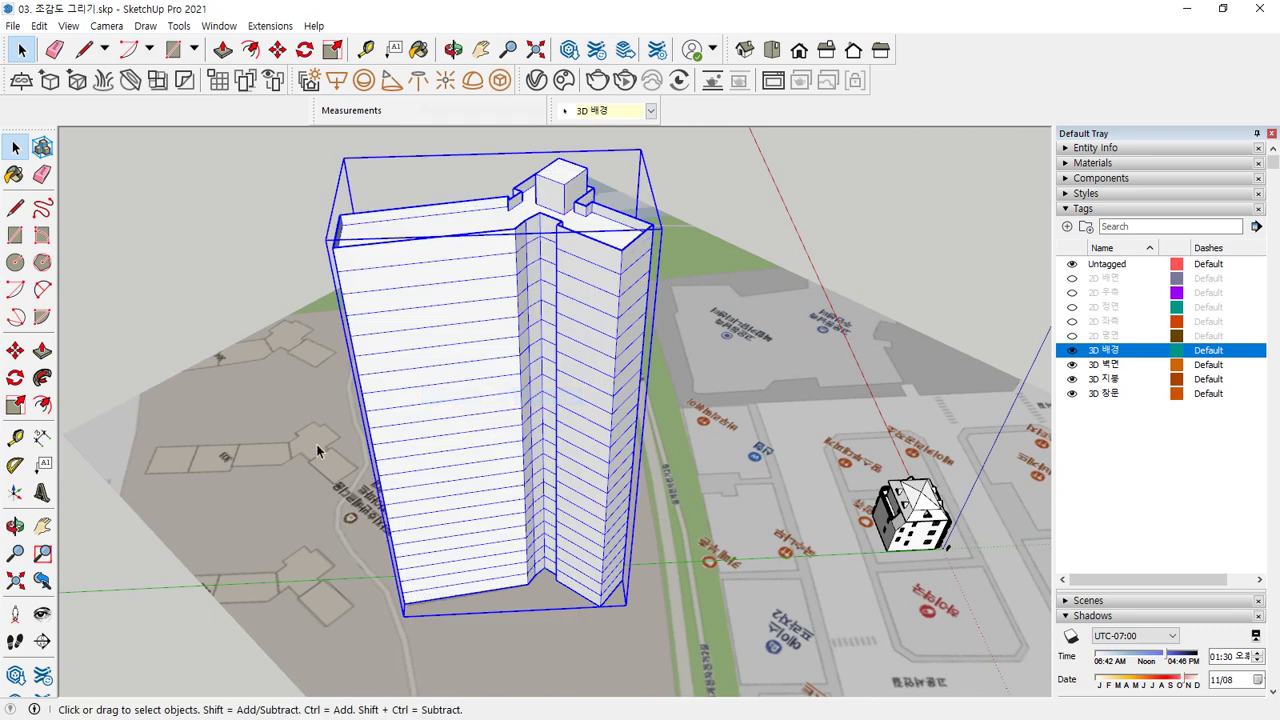
Paint the tower group with Translucent Glass Blue from the Glass and Mirrors materials.
{"action": "left_click", "coordinate": [1066, 163]}
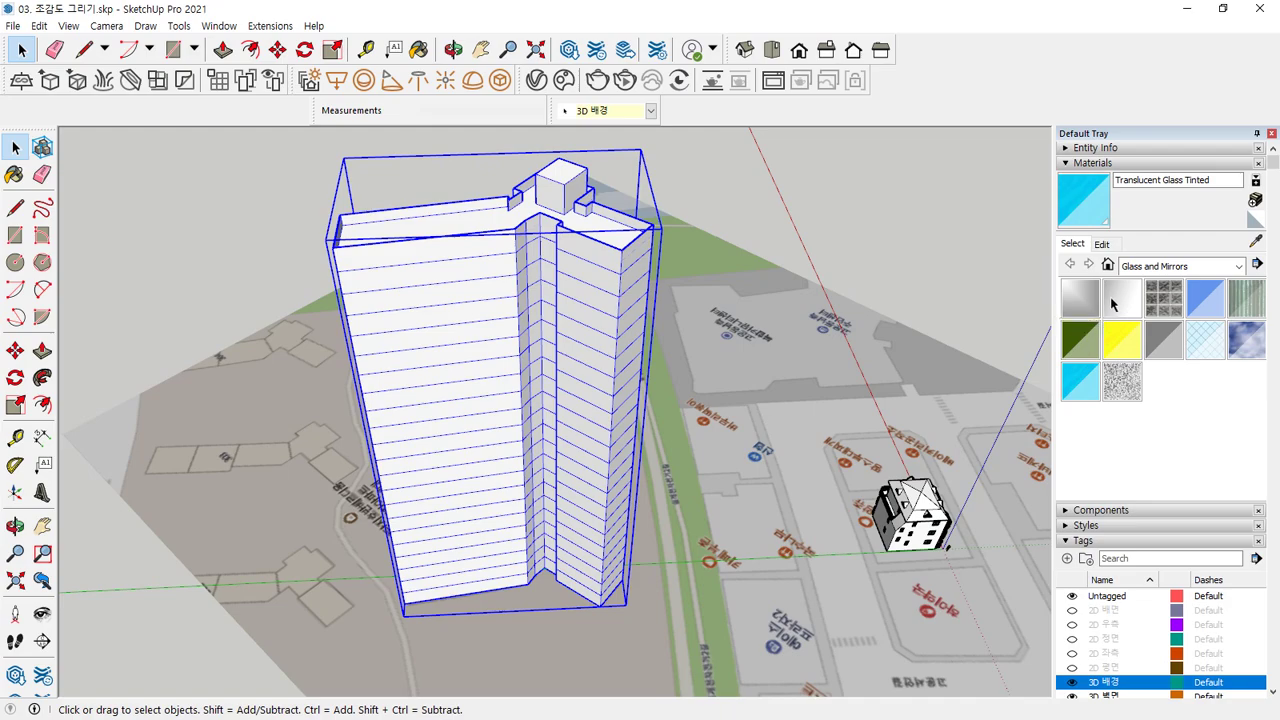
{"action": "left_click", "coordinate": [1214, 296]}
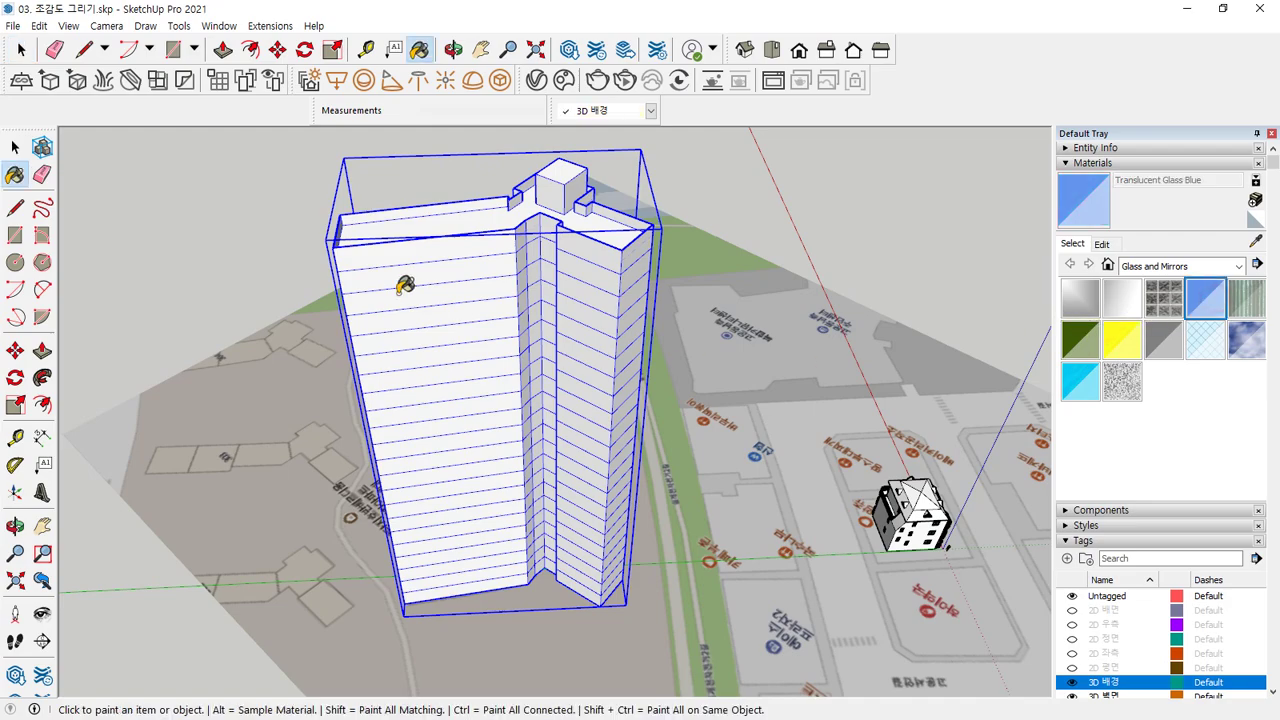
{"action": "left_click", "coordinate": [400, 270]}
{"action": "middle_click_drag", "start_coordinate": [655, 417], "coordinate": [1047, 340]}
Change the Translucent Glass Blue material to white, RGB 255, 255, 255, with 70 opacity, and deselect the tower.
{"action": "left_click", "coordinate": [1101, 244]}
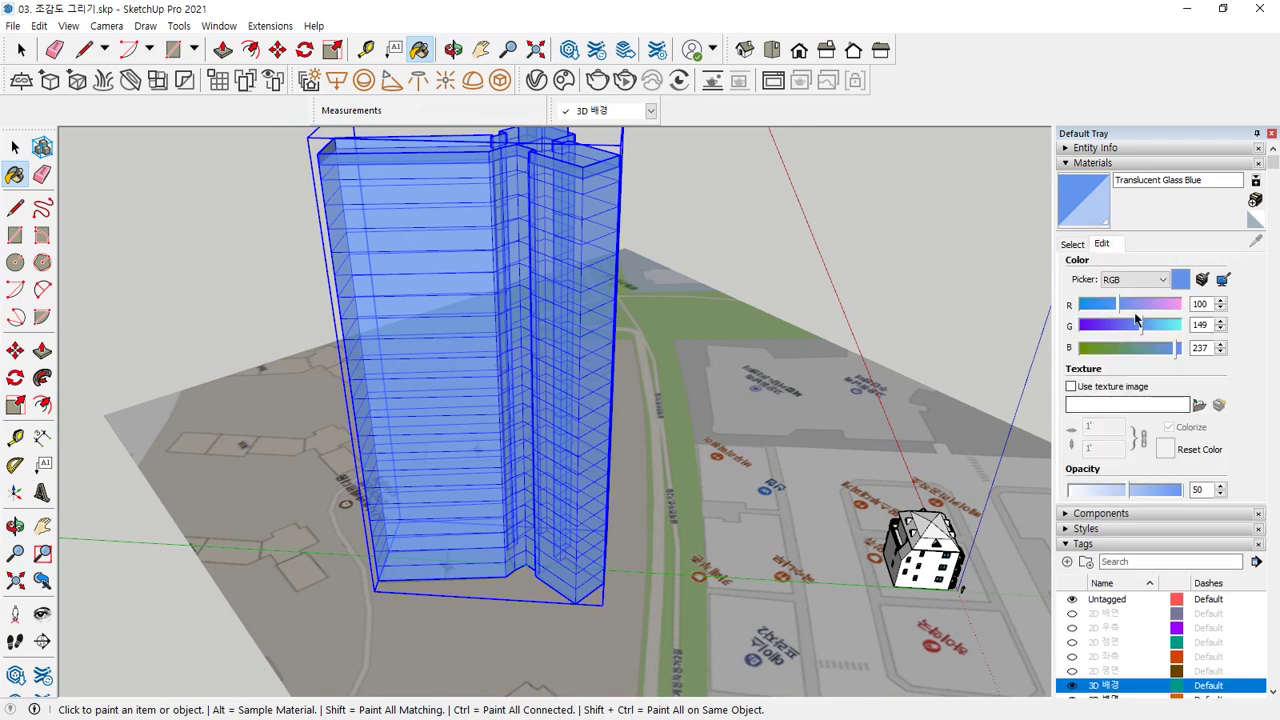
{"action": "left_click_drag", "start_coordinate": [1157, 306], "coordinate": [1187, 326]}
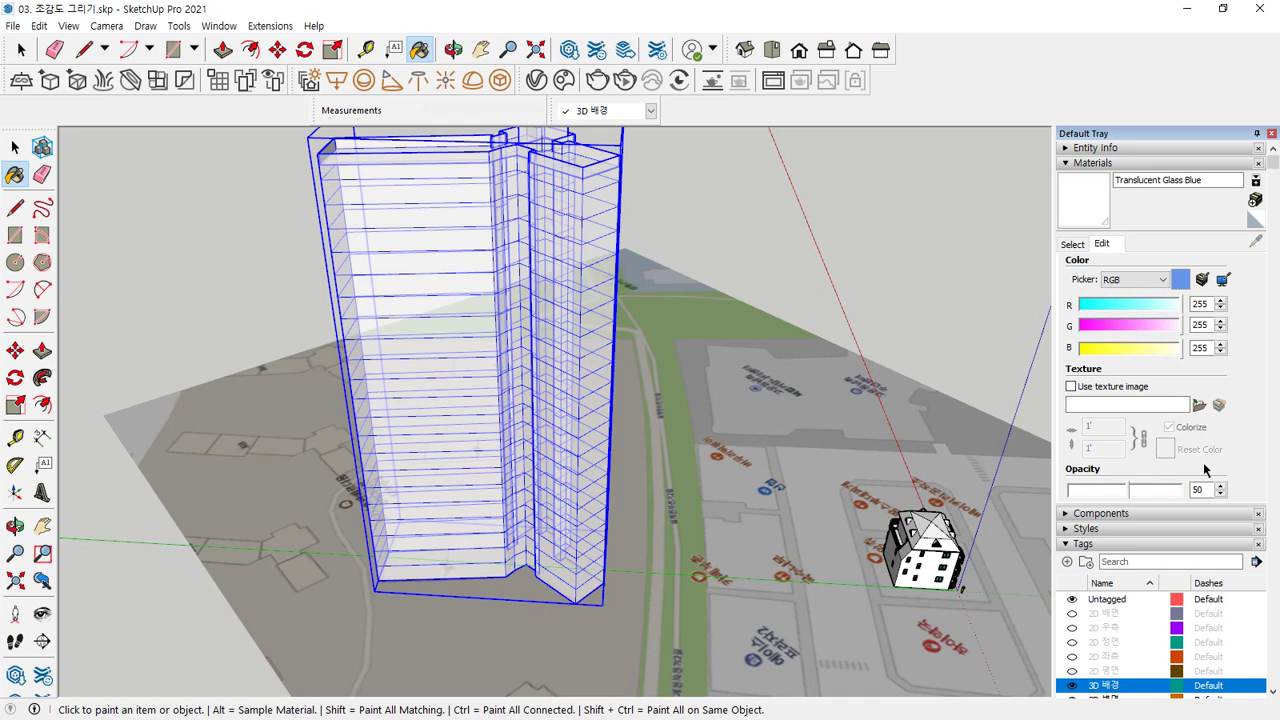
{"action": "left_click_drag", "start_coordinate": [1129, 491], "coordinate": [1192, 492]}
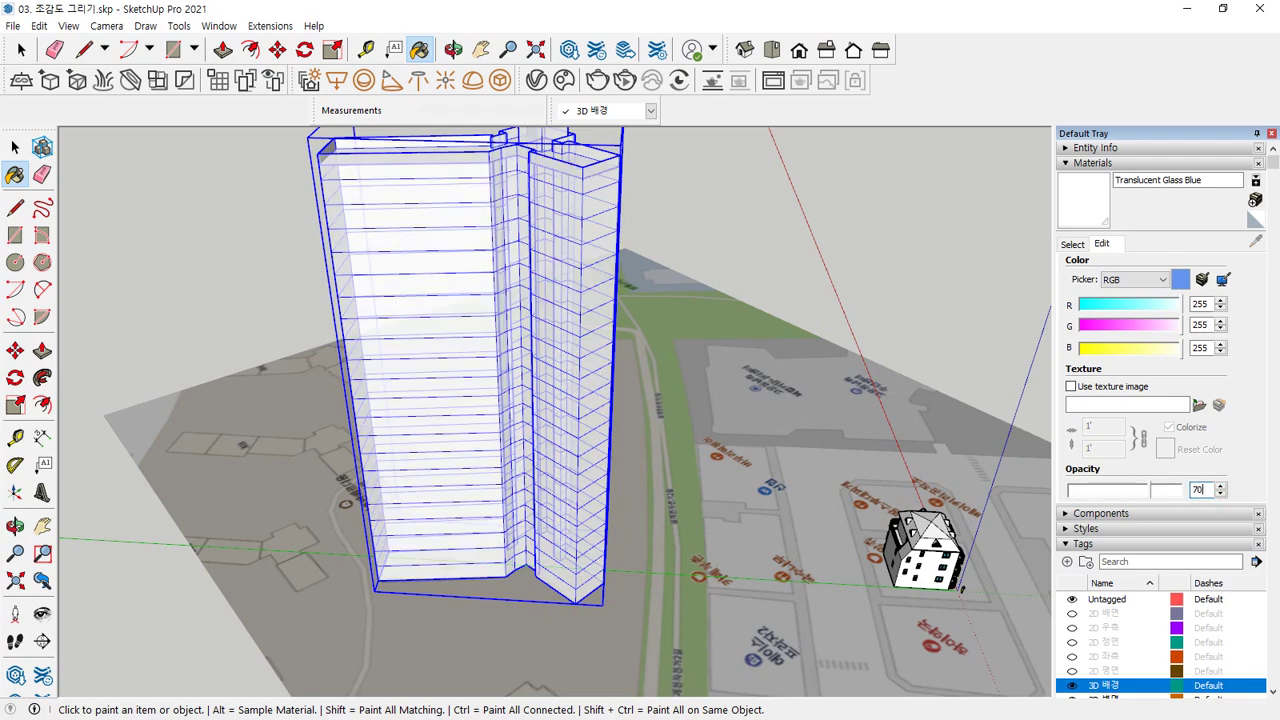
{"action": "left_click", "coordinate": [15, 147]}
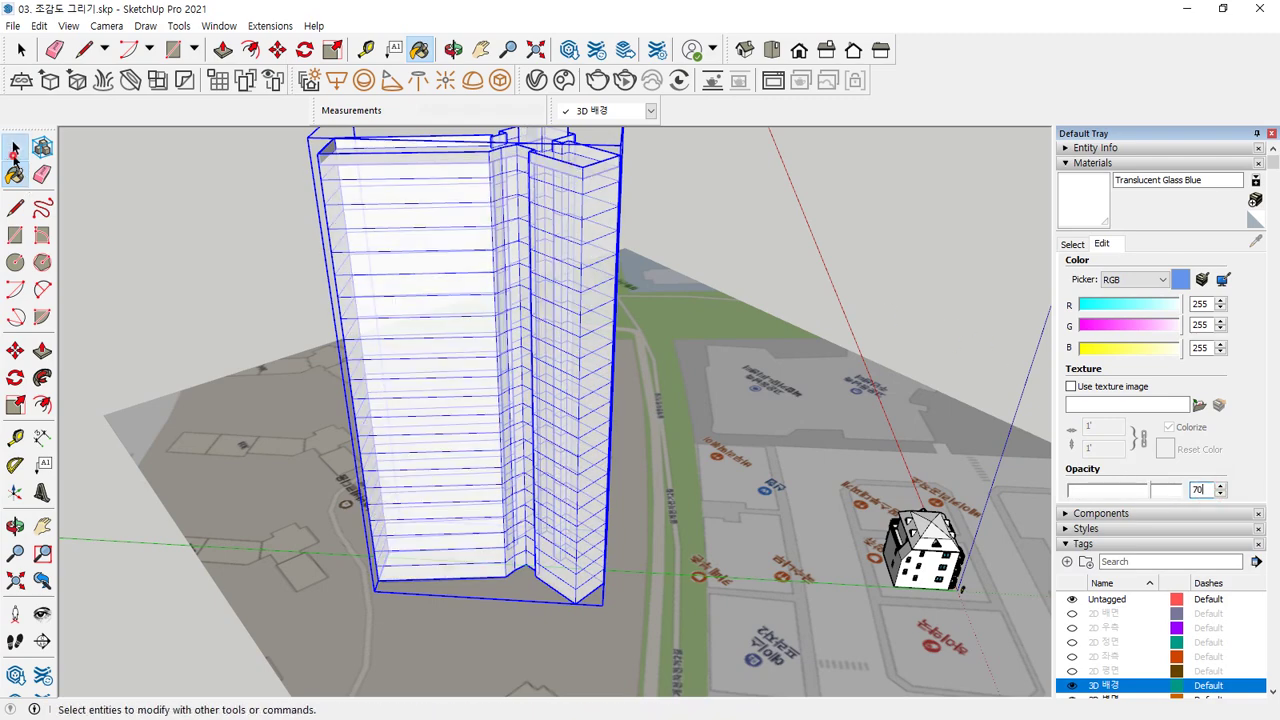
{"action": "left_click", "coordinate": [129, 234]}
Examine the translucent tower and the small apartment building from ground level and from around the site.
{"action": "middle_click_drag", "start_coordinate": [129, 234], "coordinate": [786, 360]}
{"action": "scroll", "coordinate": [206, 300], "scroll_direction": "down", "scroll_amount": 3}
{"action": "scroll", "coordinate": [757, 514], "scroll_direction": "up", "scroll_amount": 6}
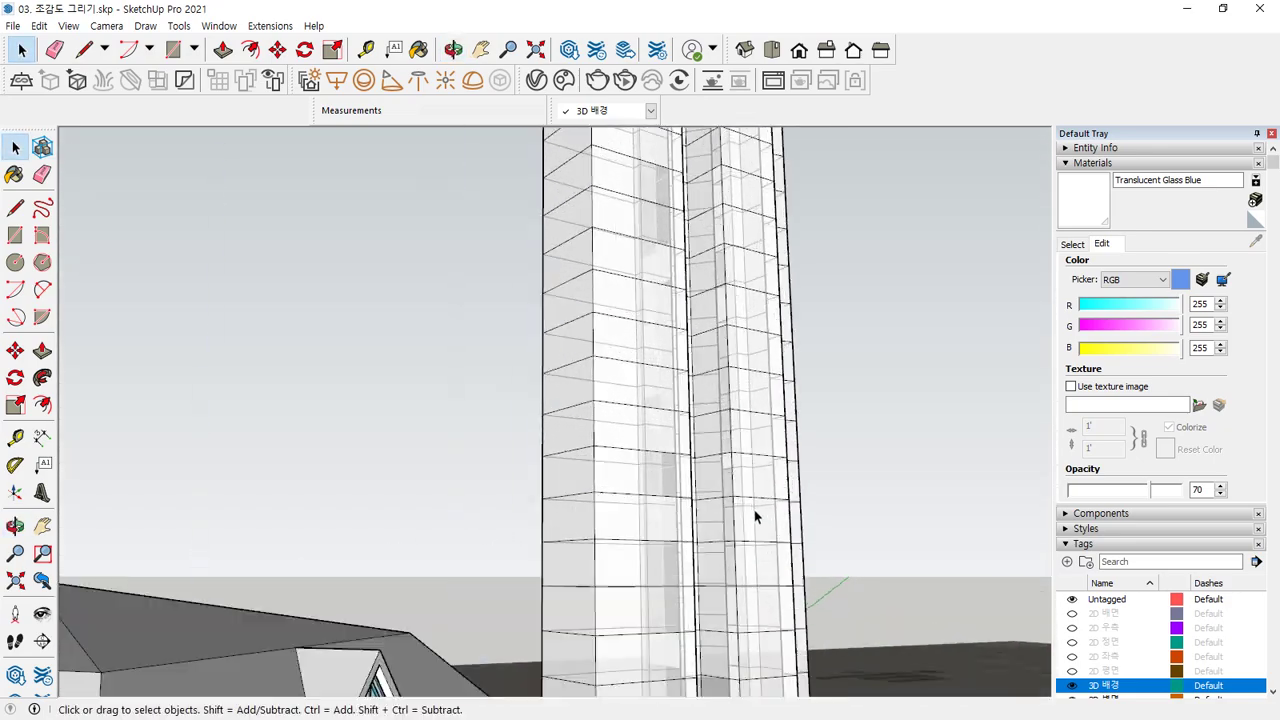
{"action": "middle_click_drag", "start_coordinate": [622, 596], "coordinate": [527, 560]}
{"action": "scroll", "coordinate": [600, 540], "scroll_direction": "down", "scroll_amount": 3}
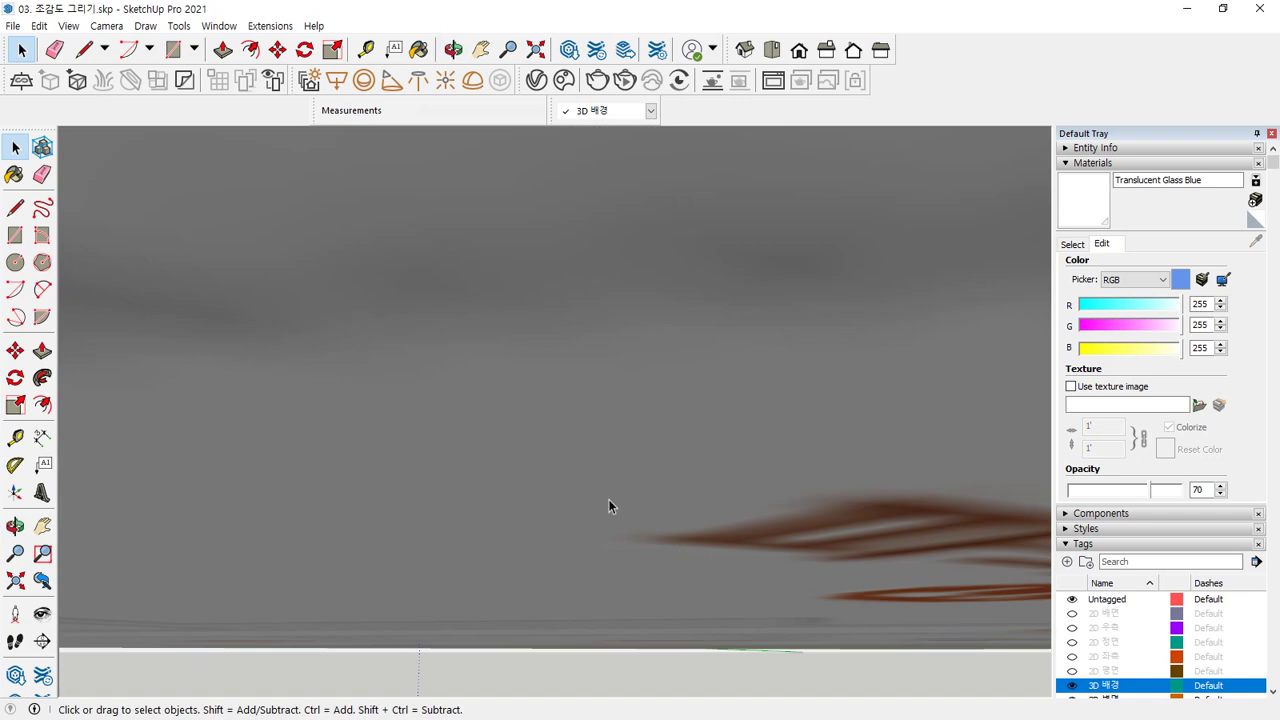
{"action": "scroll", "coordinate": [560, 440], "scroll_direction": "down", "scroll_amount": 5}
{"action": "scroll", "coordinate": [565, 470], "scroll_direction": "up", "scroll_amount": 5}
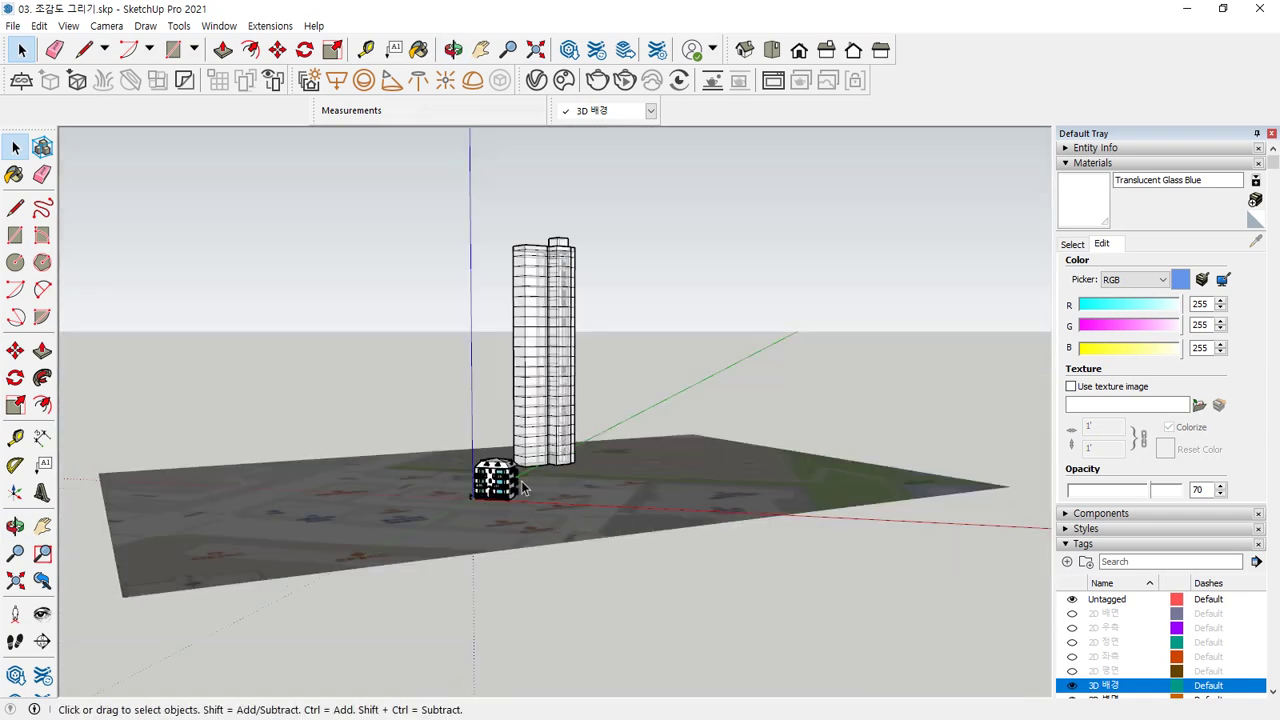
{"action": "middle_click_drag", "start_coordinate": [560, 520], "coordinate": [421, 563]}
{"action": "scroll", "coordinate": [480, 320], "scroll_direction": "up", "scroll_amount": 5}
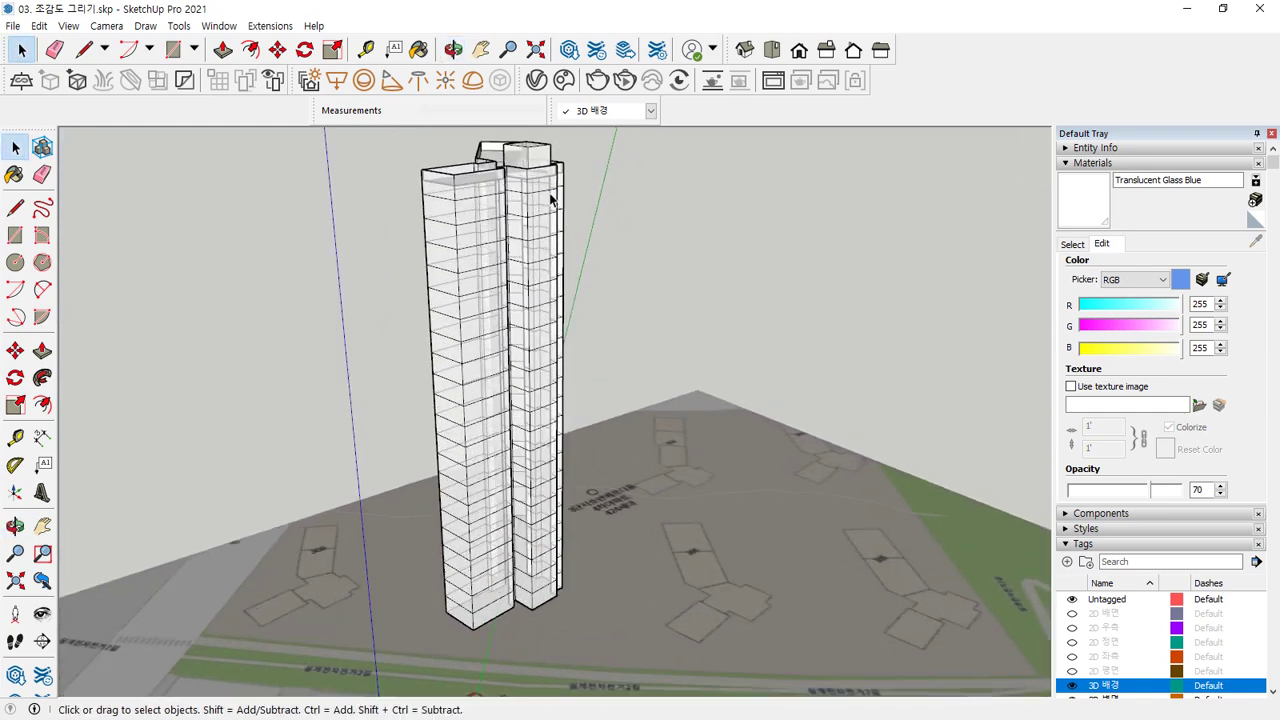
Copy the tower group across the map and array it into four copies spaced about 36,400 mm apart.
{"action": "left_click", "coordinate": [472, 280]}
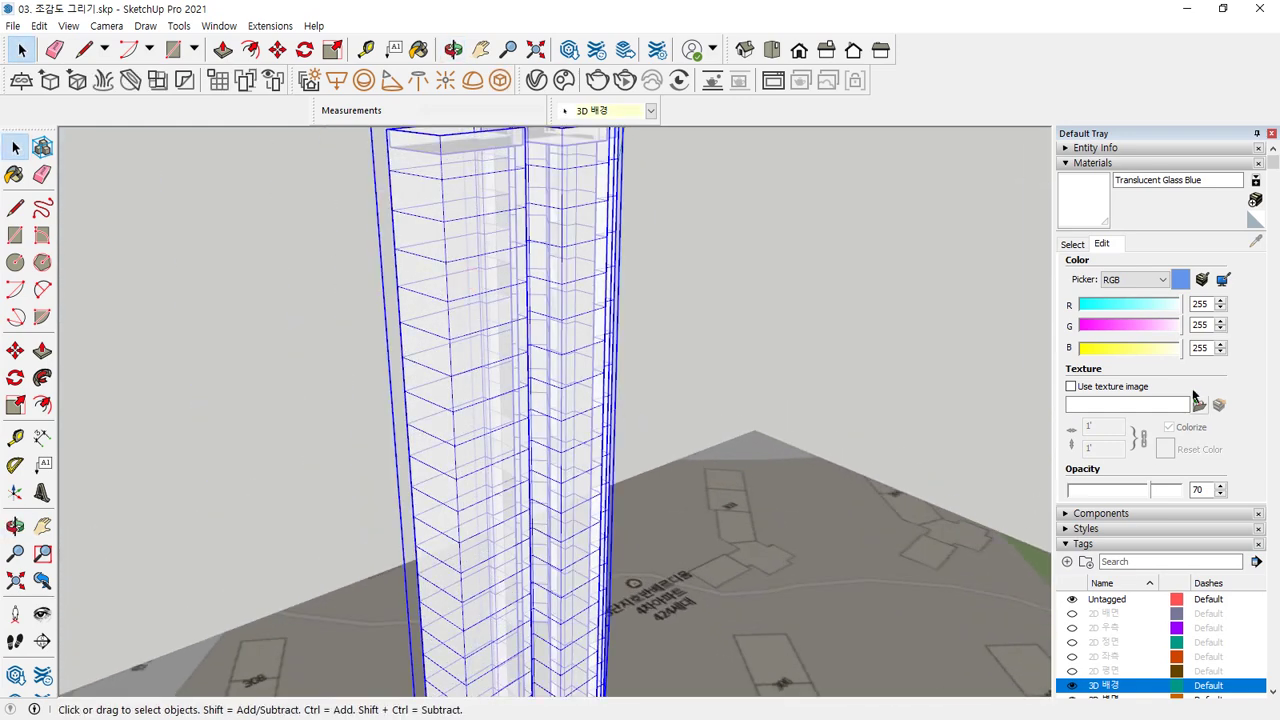
{"action": "left_click", "coordinate": [1085, 215]}
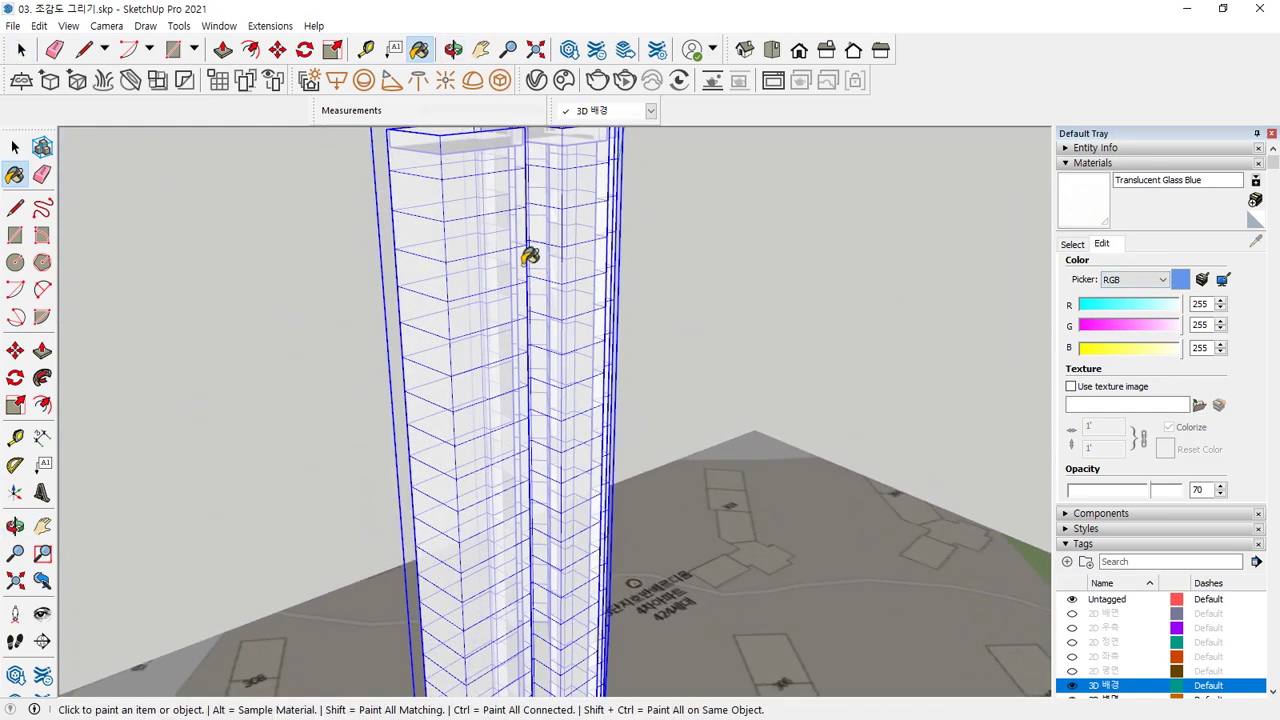
{"action": "mouse_move", "coordinate": [425, 298]}
{"action": "middle_mouse_down"}
{"action": "mouse_move", "coordinate": [429, 314]}
{"action": "mouse_move", "coordinate": [620, 357]}
{"action": "mouse_move", "coordinate": [734, 292]}
{"action": "middle_mouse_up"}
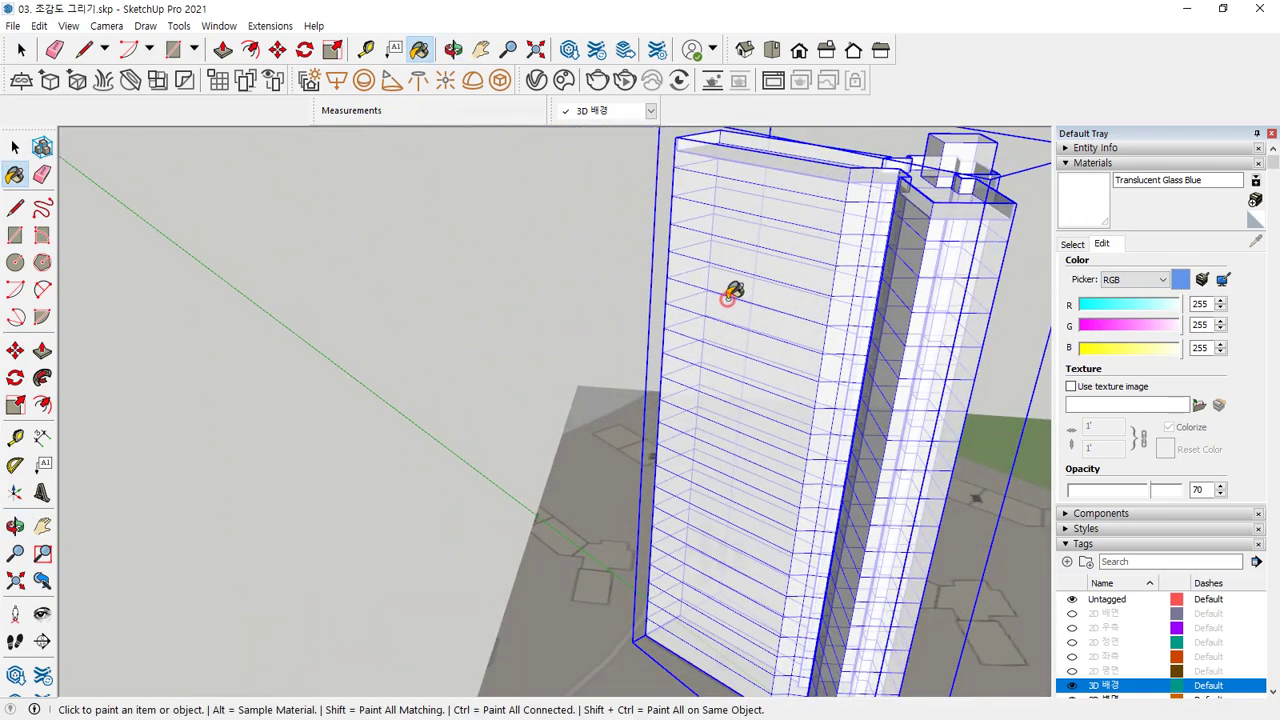
{"action": "key", "text": "space"}
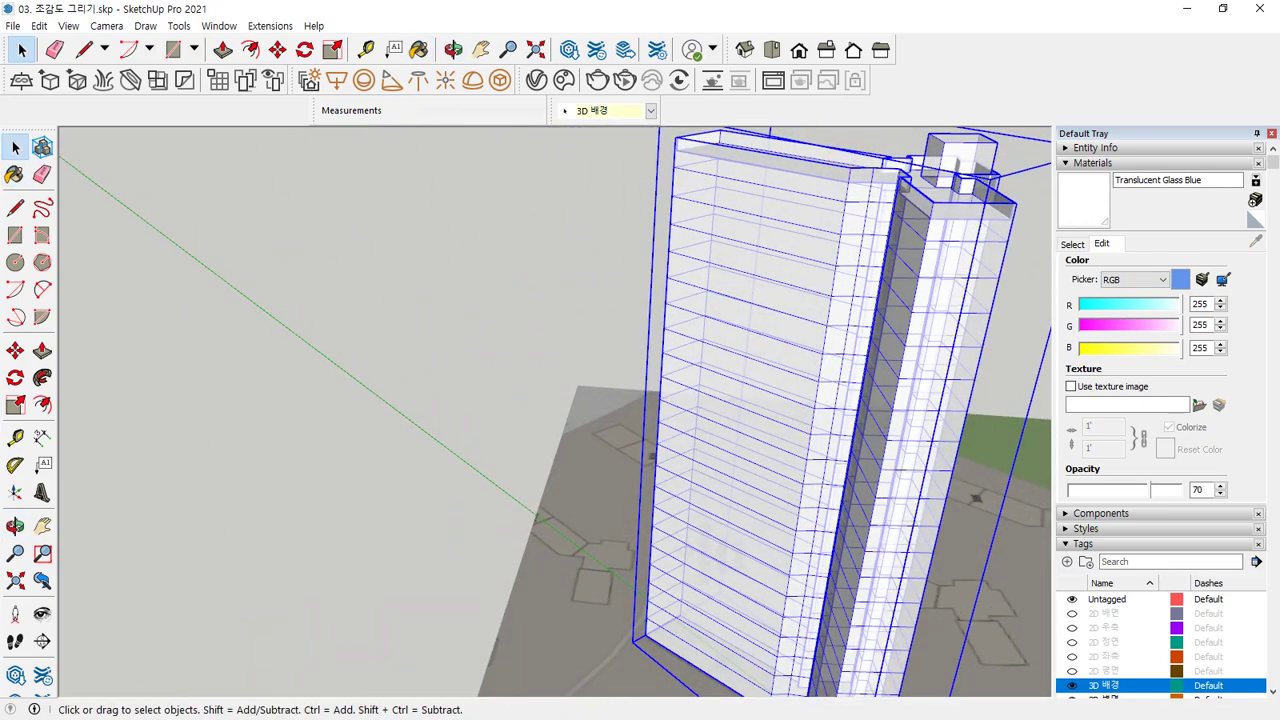
{"action": "middle_click_drag", "start_coordinate": [700, 440], "coordinate": [837, 497]}
{"action": "key", "text": "m"}
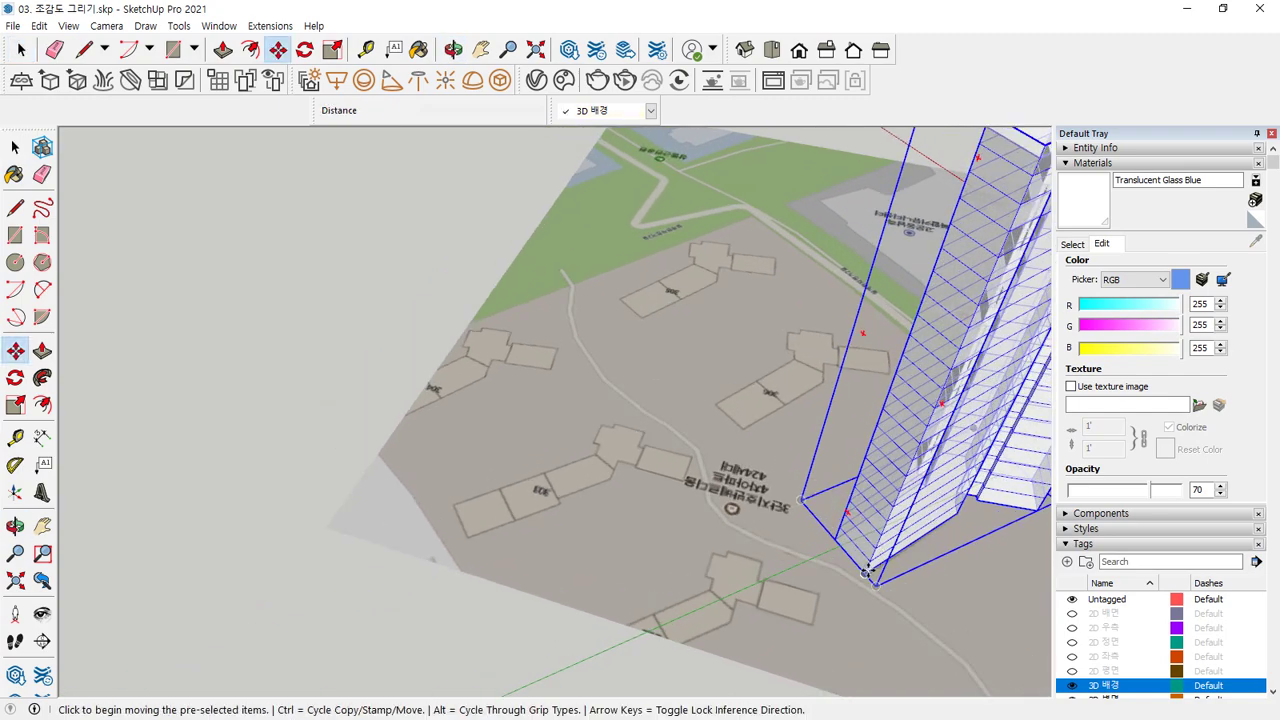
{"action": "key", "text": "ctrl"}
{"action": "left_click", "coordinate": [867, 571]}
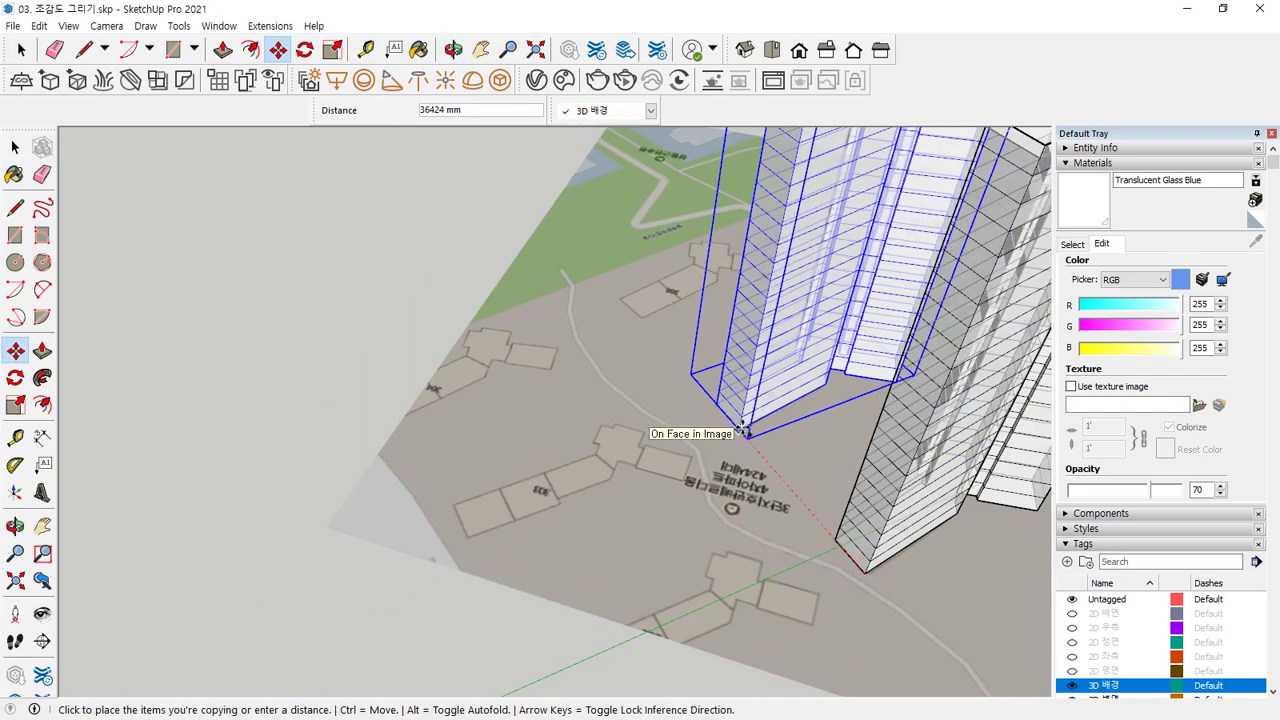
{"action": "left_click", "coordinate": [744, 432]}
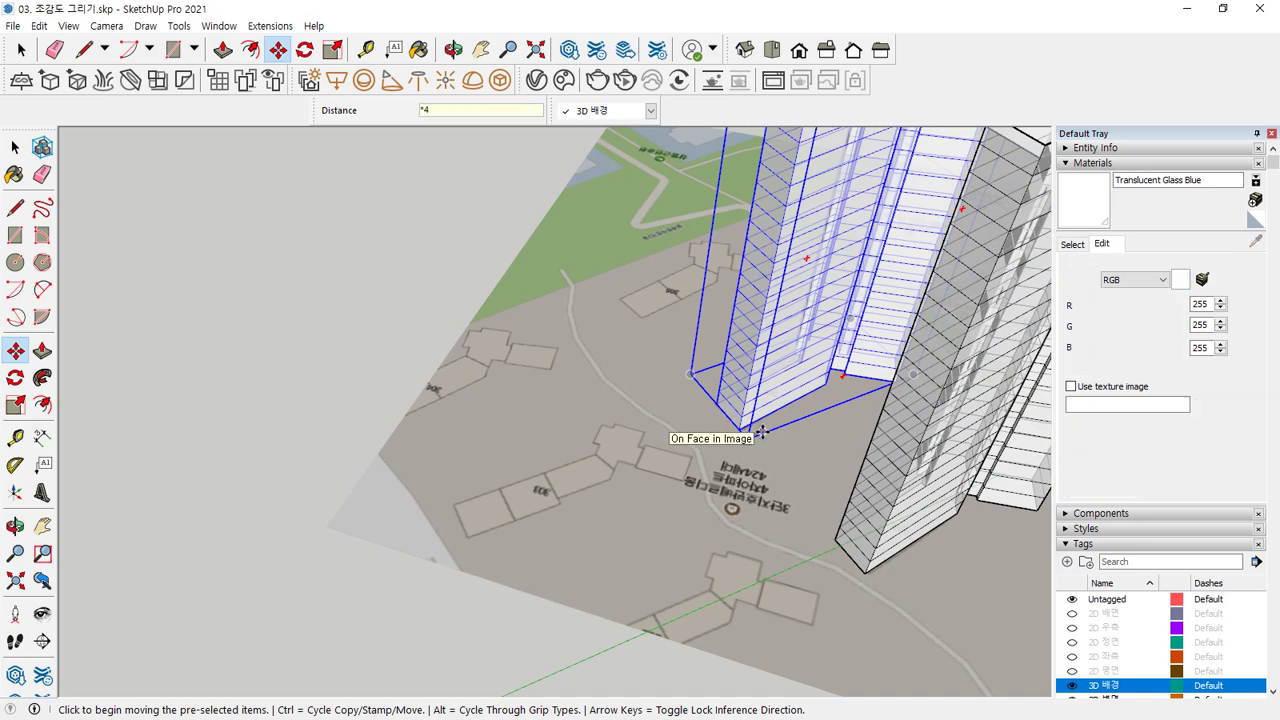
{"action": "type", "text": "*4"}
{"action": "key", "text": "Return"}
{"action": "key", "text": "space"}
{"action": "scroll", "coordinate": [837, 389], "scroll_direction": "down", "scroll_amount": 3}
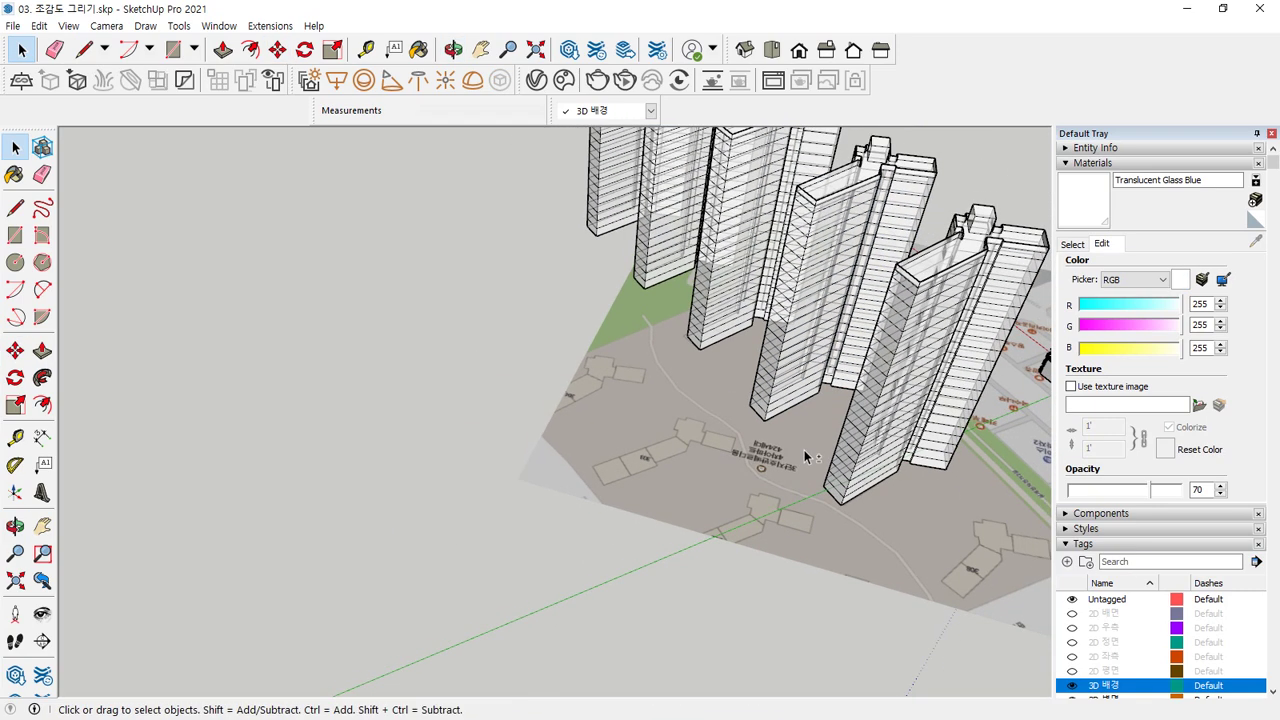
Select all five towers and move them about 38,500 mm along their row toward the map's near edge.
{"action": "left_click", "coordinate": [612, 233]}
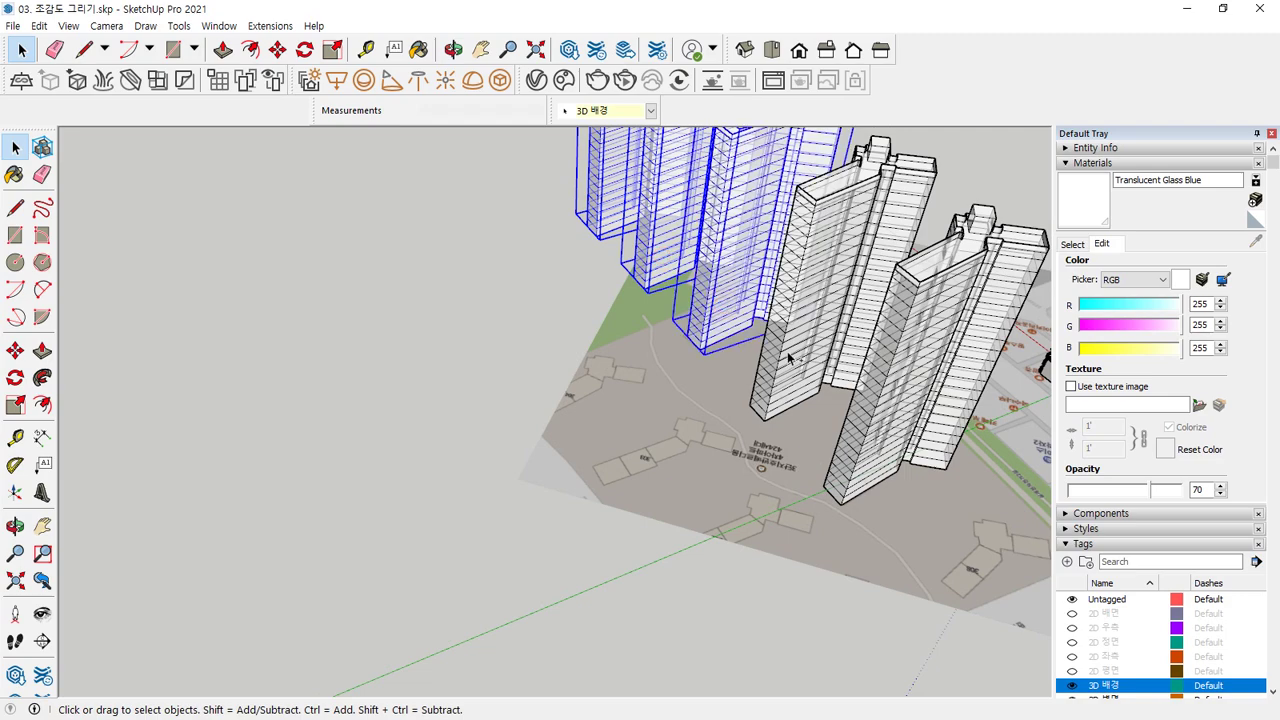
{"action": "left_click", "coordinate": [862, 437], "text": "shift"}
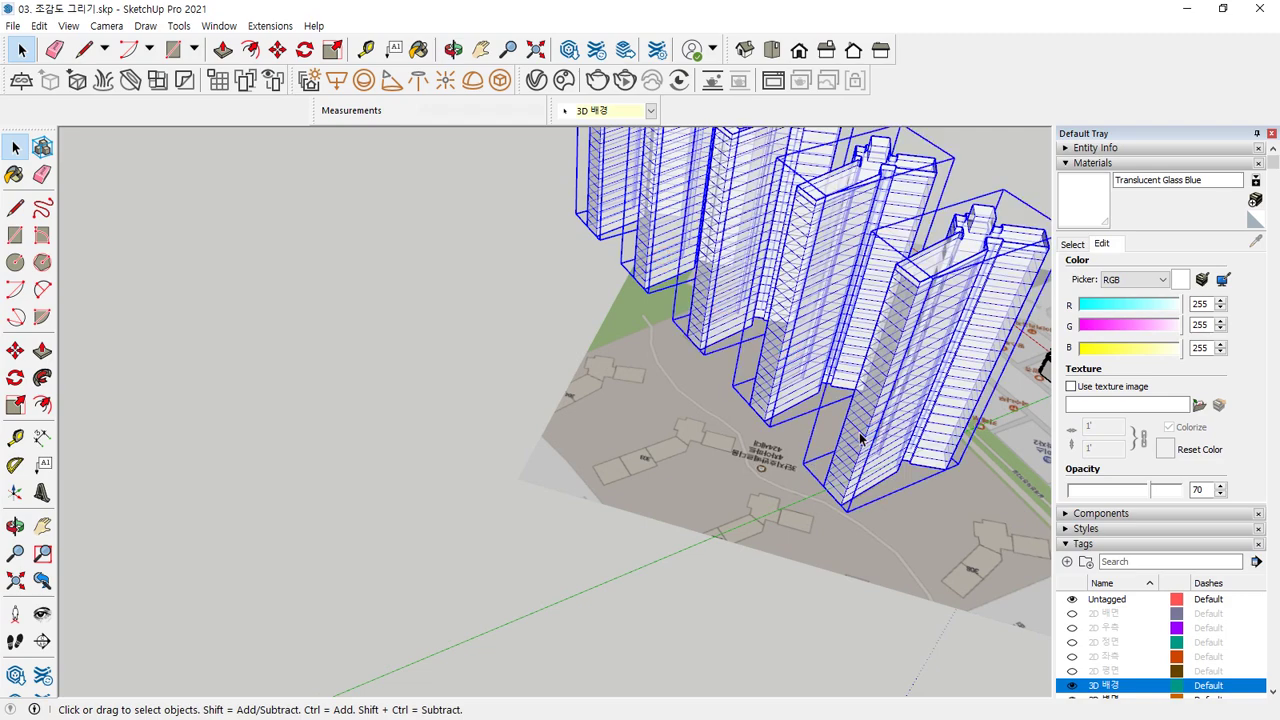
{"action": "key", "text": "m"}
{"action": "left_click", "coordinate": [848, 508]}
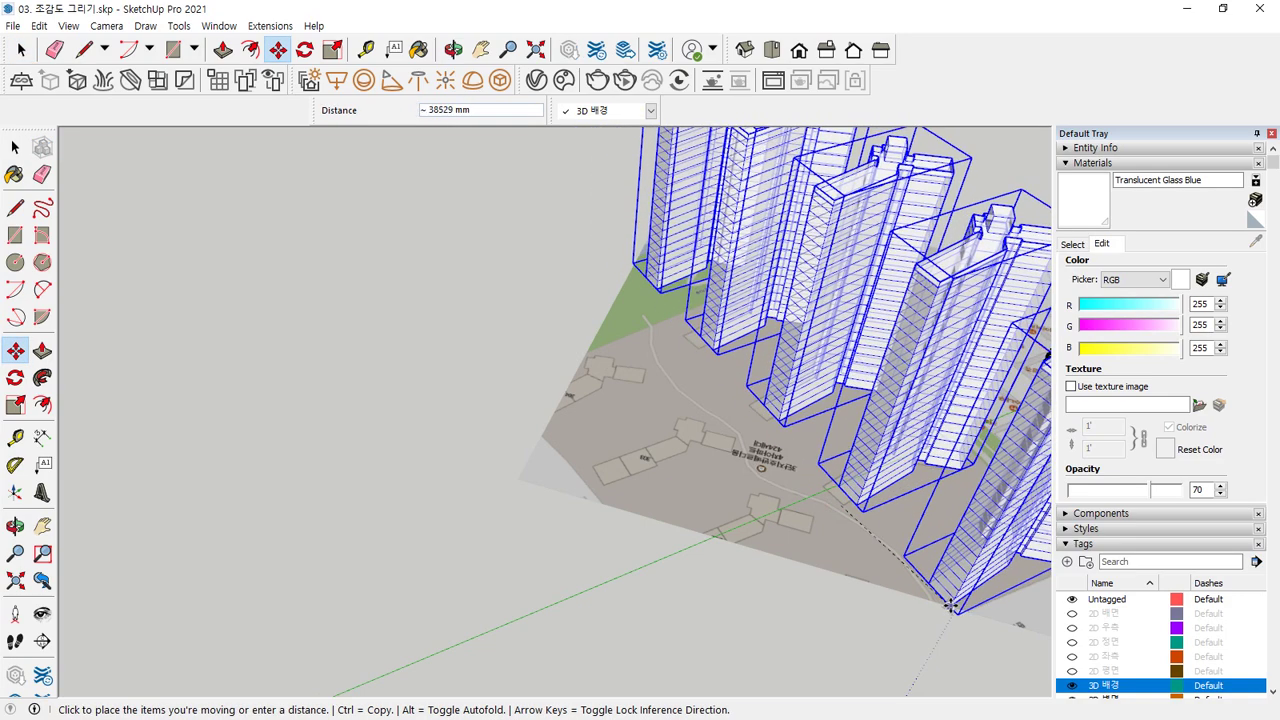
{"action": "left_click", "coordinate": [946, 606]}
Copy the row of five towers across the map to form a parallel second row, and clear the selection.
{"action": "left_click", "coordinate": [938, 605]}
{"action": "key", "text": "ctrl"}
{"action": "middle_click_drag", "start_coordinate": [720, 585], "coordinate": [690, 605], "text": "shift"}
{"action": "left_click", "coordinate": [740, 617]}
{"action": "key", "text": "space"}
{"action": "left_click", "coordinate": [826, 677]}
Examine the front of the small apartment building at eye level against the translucent towers behind it.
{"action": "middle_click_drag", "start_coordinate": [826, 677], "coordinate": [160, 400]}
{"action": "scroll", "coordinate": [263, 546], "scroll_direction": "up", "scroll_amount": 6}
{"action": "middle_click_drag", "start_coordinate": [263, 546], "coordinate": [266, 449]}
{"action": "scroll", "coordinate": [394, 491], "scroll_direction": "up", "scroll_amount": 5}
{"action": "scroll", "coordinate": [560, 543], "scroll_direction": "up", "scroll_amount": 3}
{"action": "scroll", "coordinate": [509, 473], "scroll_direction": "down", "scroll_amount": 7}
{"action": "scroll", "coordinate": [510, 474], "scroll_direction": "up", "scroll_amount": 5}
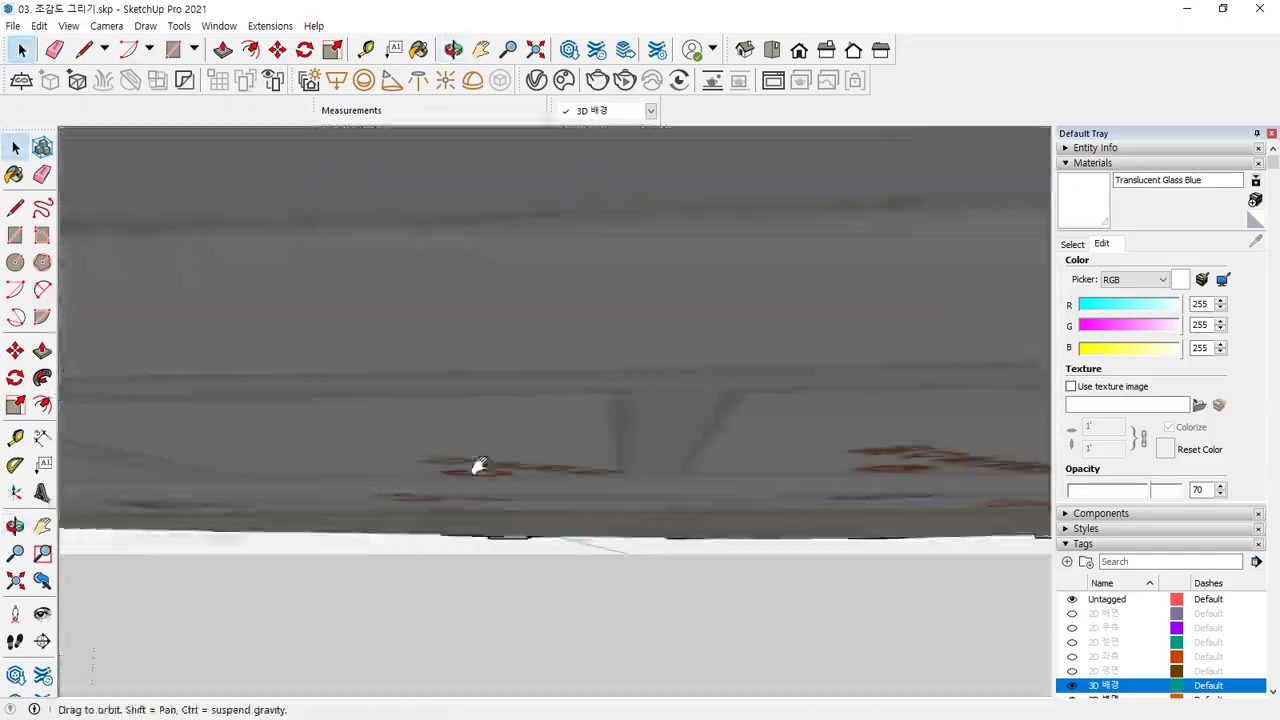
{"action": "scroll", "coordinate": [451, 446], "scroll_direction": "up", "scroll_amount": 3}
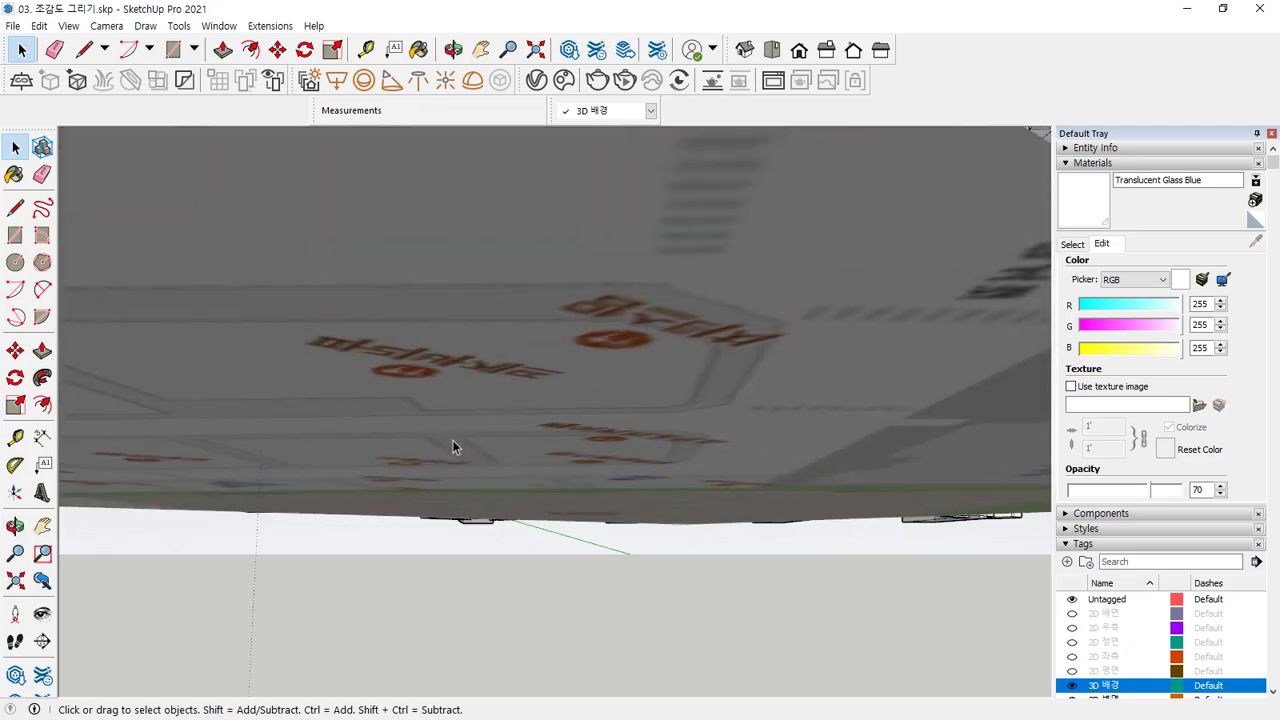
{"action": "scroll", "coordinate": [452, 446], "scroll_direction": "down", "scroll_amount": 8}
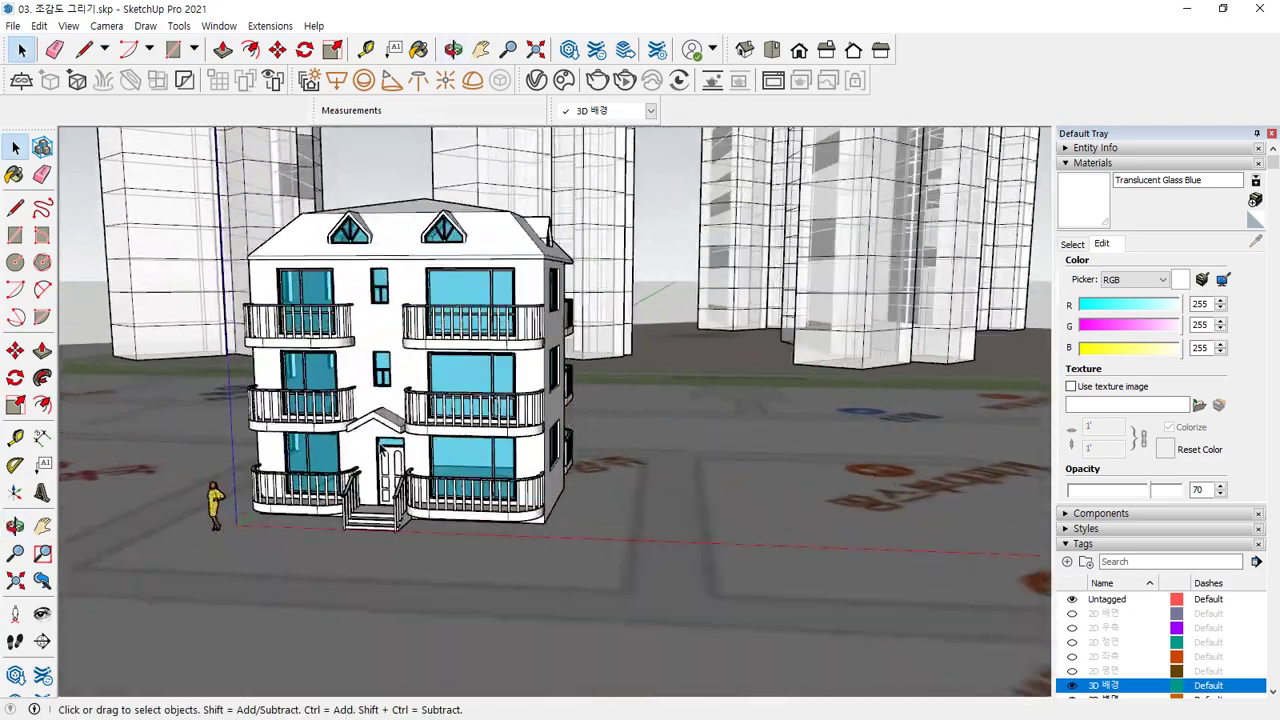
{"action": "mouse_move", "coordinate": [381, 447]}
{"action": "middle_mouse_down"}
{"action": "mouse_move", "coordinate": [356, 365]}
{"action": "mouse_move", "coordinate": [546, 376]}
{"action": "middle_mouse_up"}
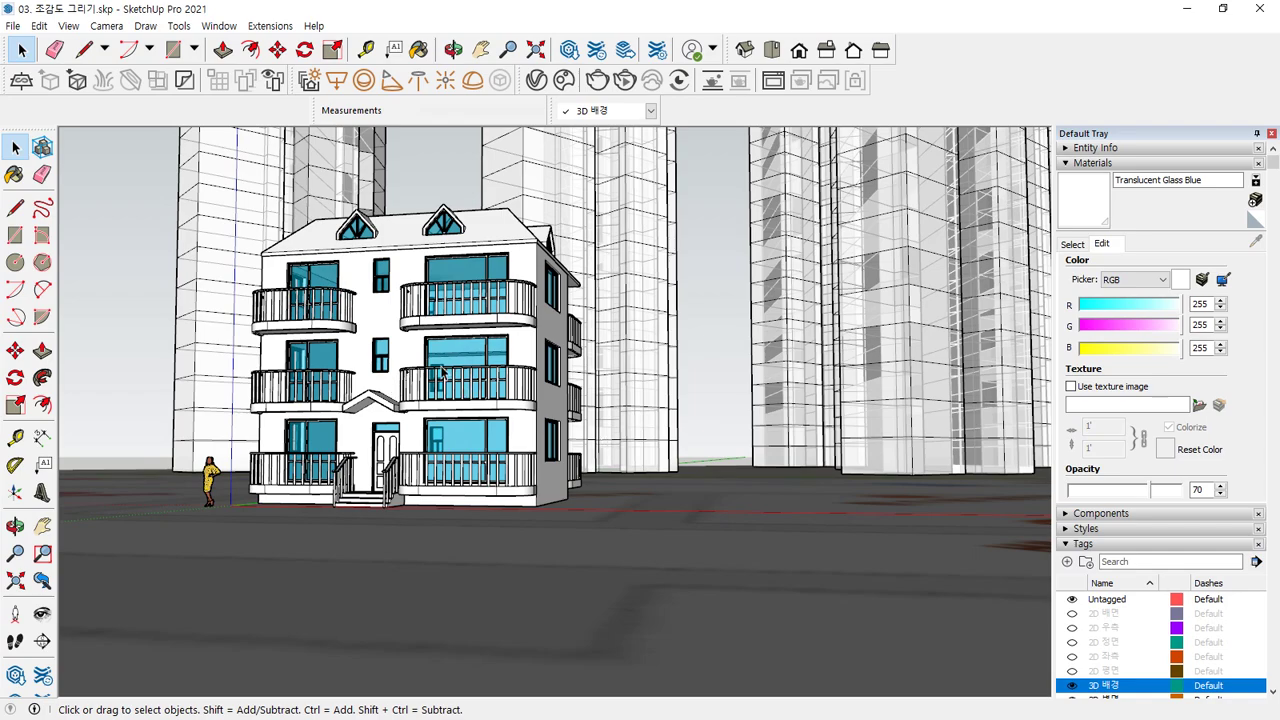
Select all ten towers in both rows and move them along the row direction so they extend past the map's edge.
{"action": "scroll", "coordinate": [456, 381], "scroll_direction": "down", "scroll_amount": 6}
{"action": "middle_click_drag", "start_coordinate": [391, 298], "coordinate": [698, 548]}
{"action": "middle_click_drag", "start_coordinate": [628, 212], "coordinate": [547, 283]}
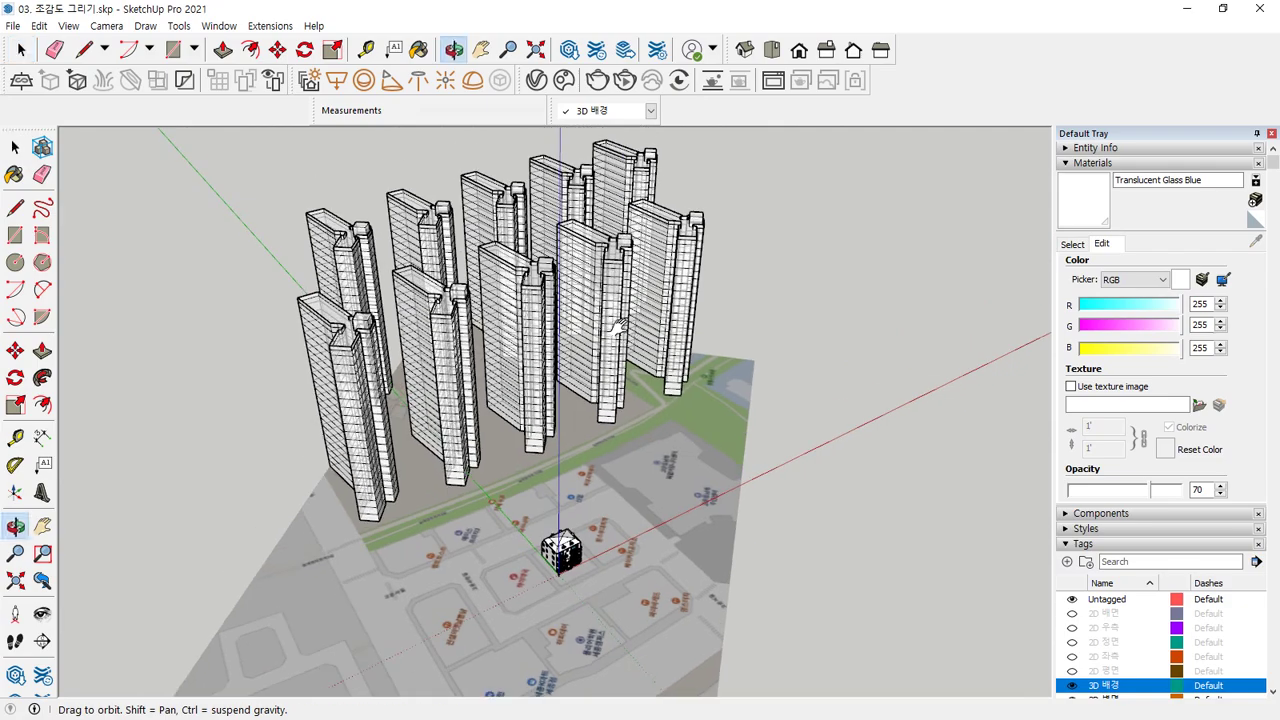
{"action": "scroll", "coordinate": [547, 283], "scroll_direction": "up", "scroll_amount": 3}
{"action": "left_click_drag", "start_coordinate": [718, 194], "coordinate": [207, 339]}
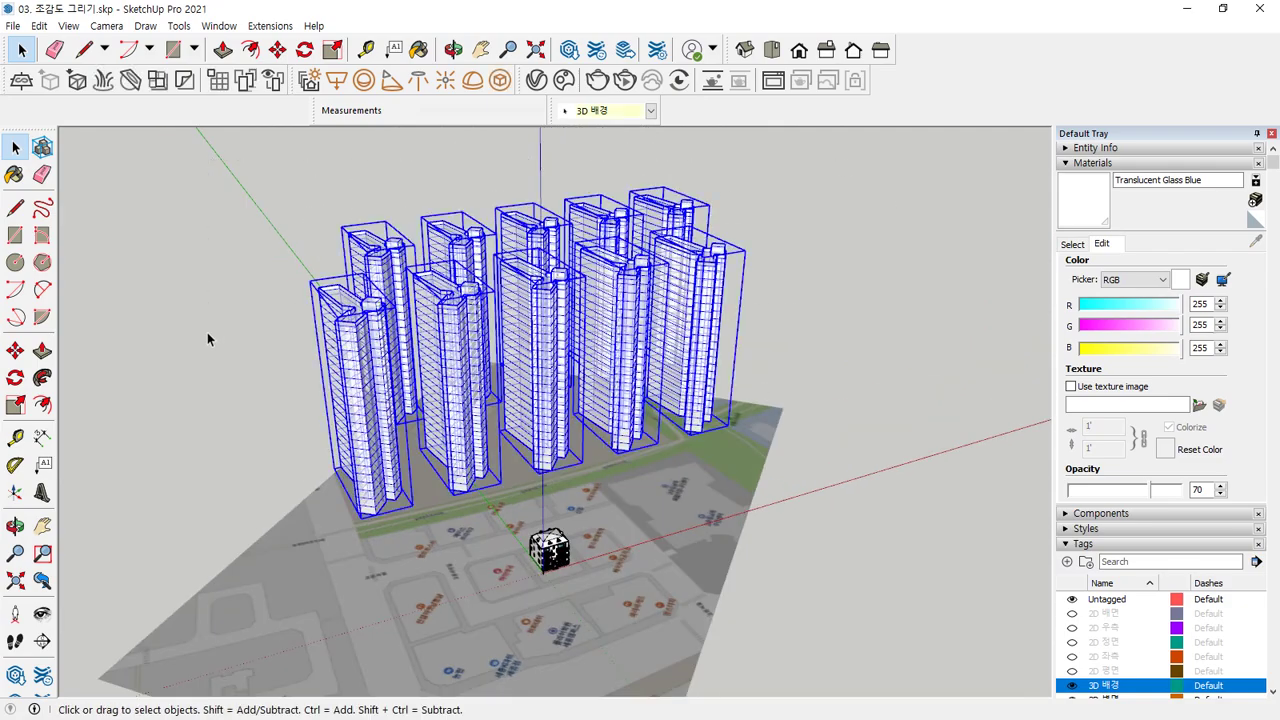
{"action": "key", "text": "m"}
{"action": "left_click", "coordinate": [468, 336]}
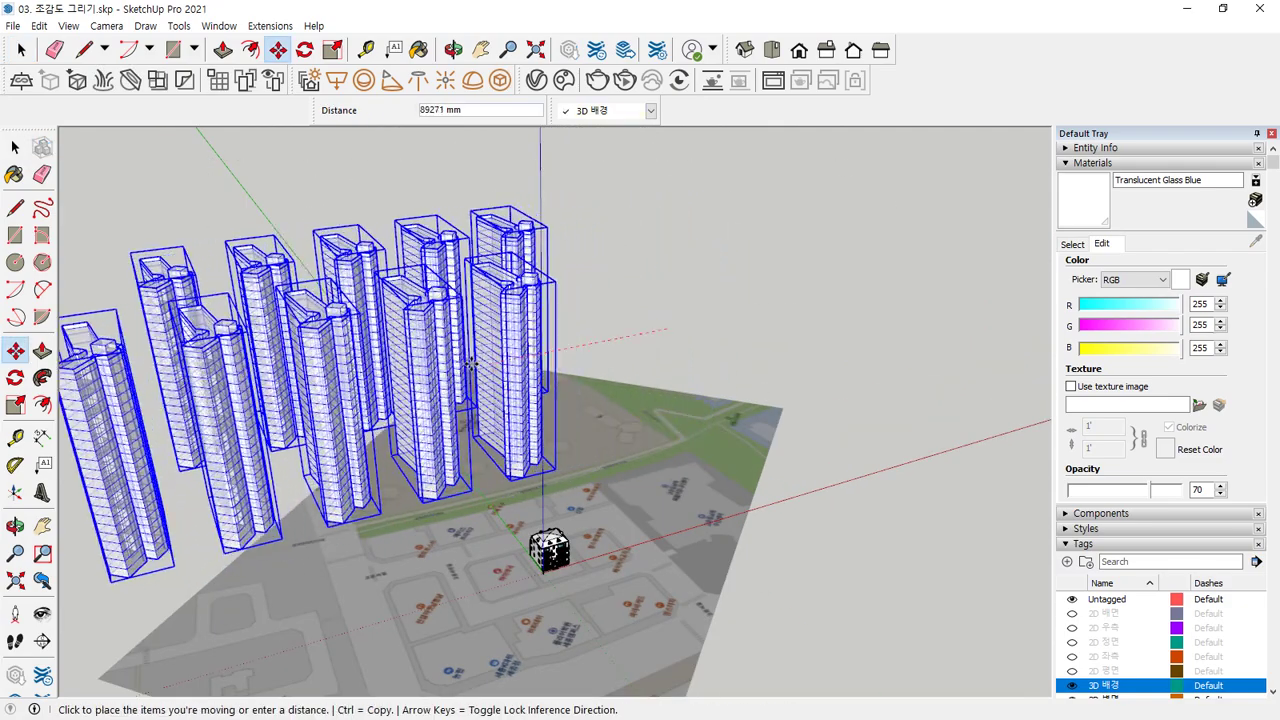
{"action": "left_click", "coordinate": [374, 370]}
Copy the ten towers about 182,000 mm along the row direction to lengthen both rows, and clear the selection.
{"action": "left_click", "coordinate": [455, 425]}
{"action": "key", "text": "ctrl"}
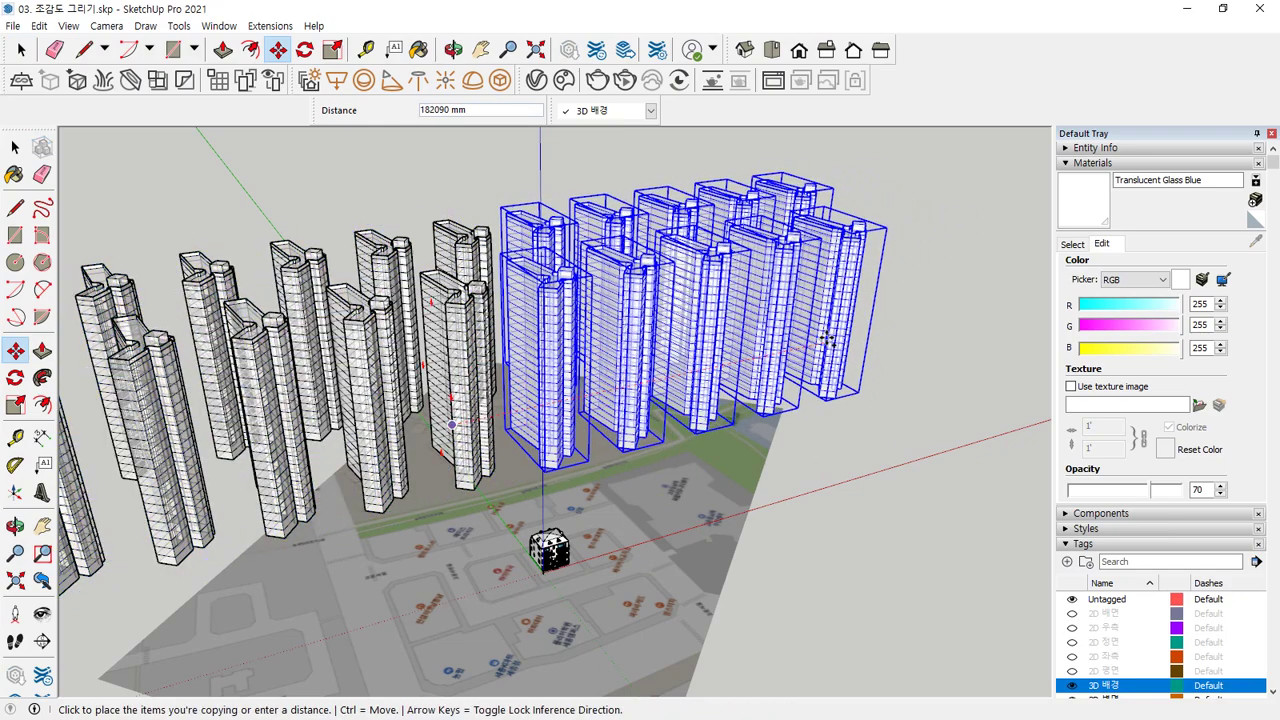
{"action": "left_click", "coordinate": [835, 337]}
{"action": "key", "text": "space"}
{"action": "left_click", "coordinate": [914, 517]}
Examine the small apartment building against the extended tower rows, from ground level up to a bird's-eye view.
{"action": "middle_click_drag", "start_coordinate": [914, 517], "coordinate": [449, 491]}
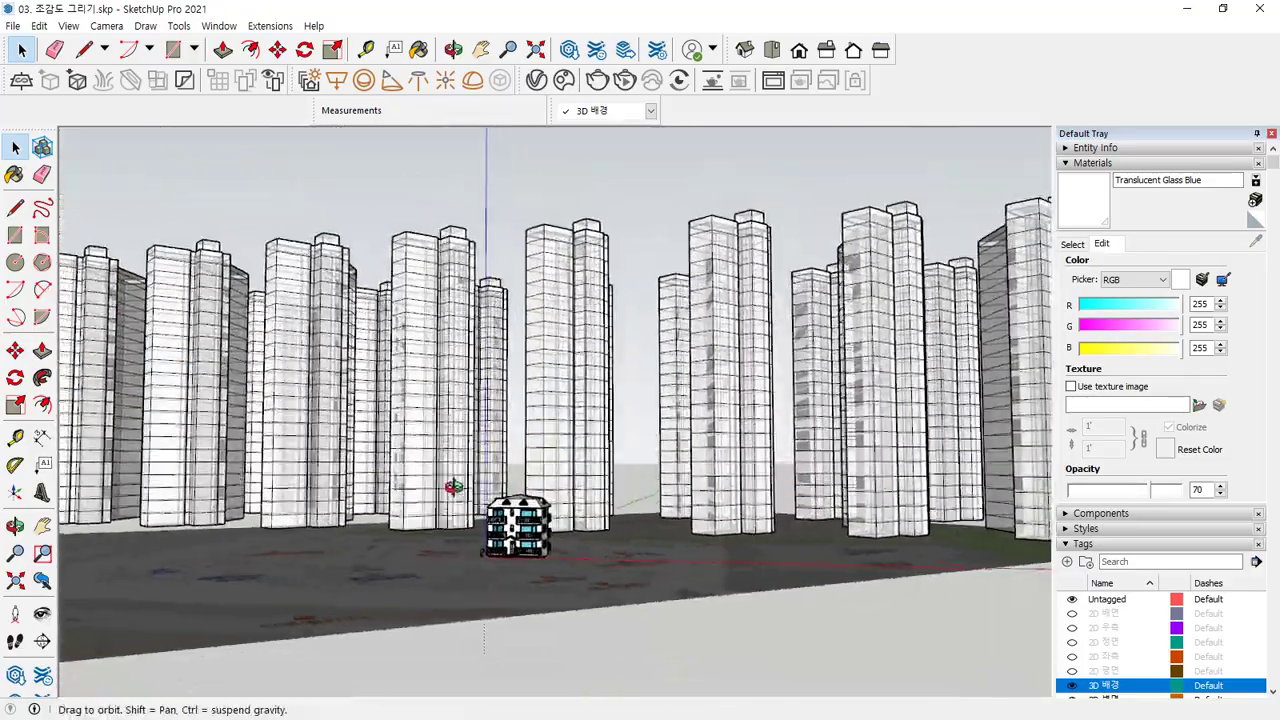
{"action": "scroll", "coordinate": [527, 574], "scroll_direction": "up", "scroll_amount": 6}
{"action": "mouse_move", "coordinate": [527, 576]}
{"action": "middle_mouse_down"}
{"action": "mouse_move", "coordinate": [522, 595]}
{"action": "mouse_move", "coordinate": [545, 560]}
{"action": "middle_mouse_up"}
{"action": "scroll", "coordinate": [523, 606], "scroll_direction": "up", "scroll_amount": 3}
{"action": "scroll", "coordinate": [565, 487], "scroll_direction": "up", "scroll_amount": 3}
{"action": "scroll", "coordinate": [565, 487], "scroll_direction": "up", "scroll_amount": 2}
{"action": "middle_click_drag", "start_coordinate": [605, 493], "coordinate": [573, 545]}
{"action": "key", "text": "space"}
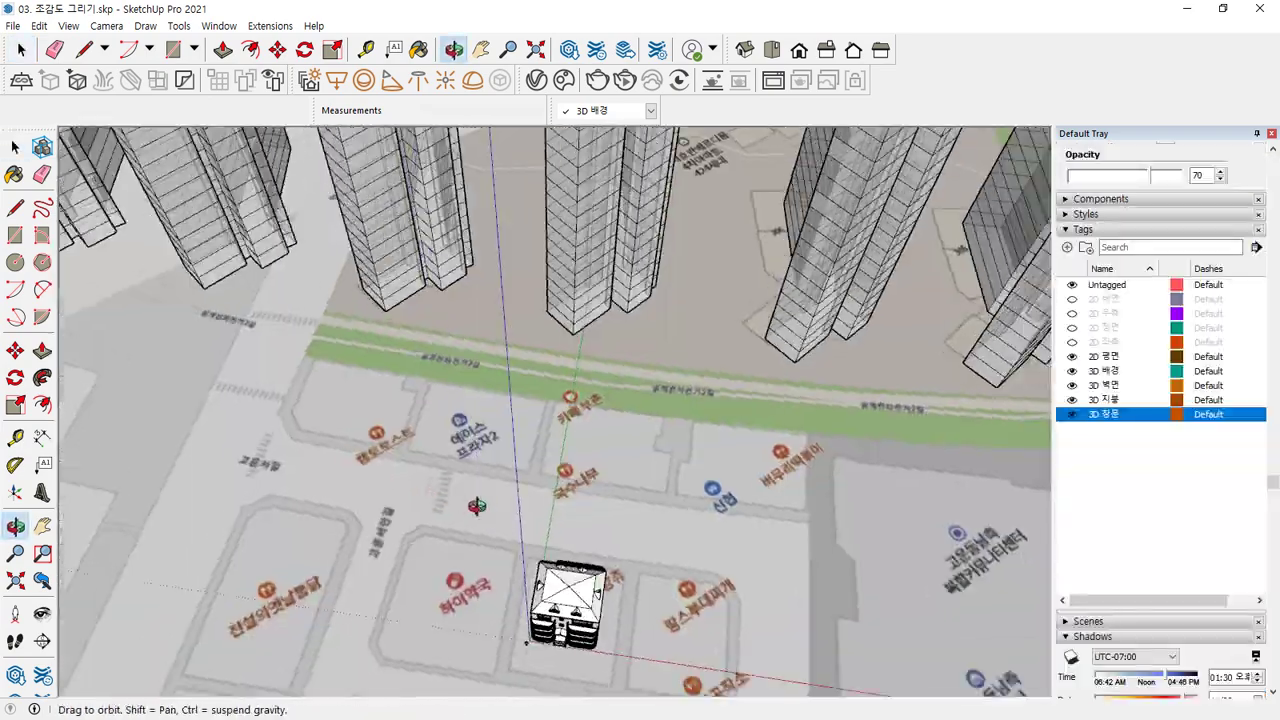
Draw a line along the outer side edge of the corner lot beside the 에이스 프라자2 lot on the map.
{"action": "scroll", "coordinate": [415, 462], "scroll_direction": "up", "scroll_amount": 5}
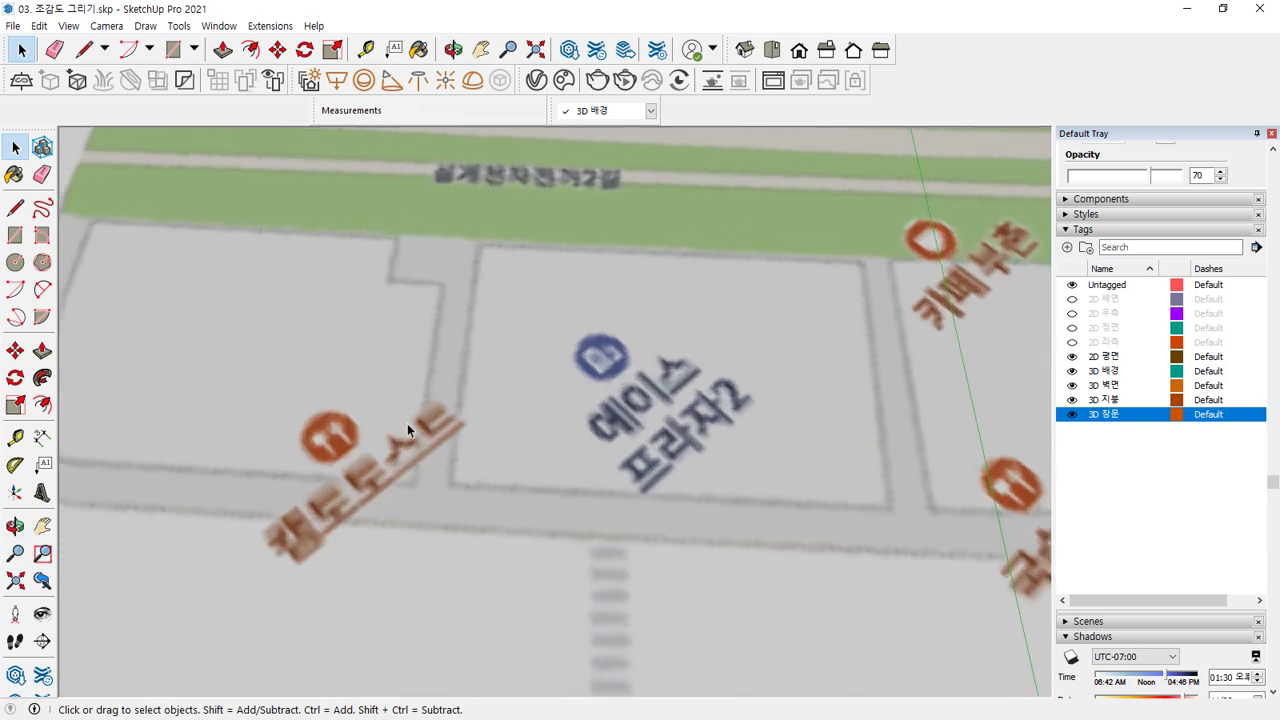
{"action": "key", "text": "l"}
{"action": "middle_click_drag", "start_coordinate": [160, 251], "coordinate": [217, 231], "text": "shift"}
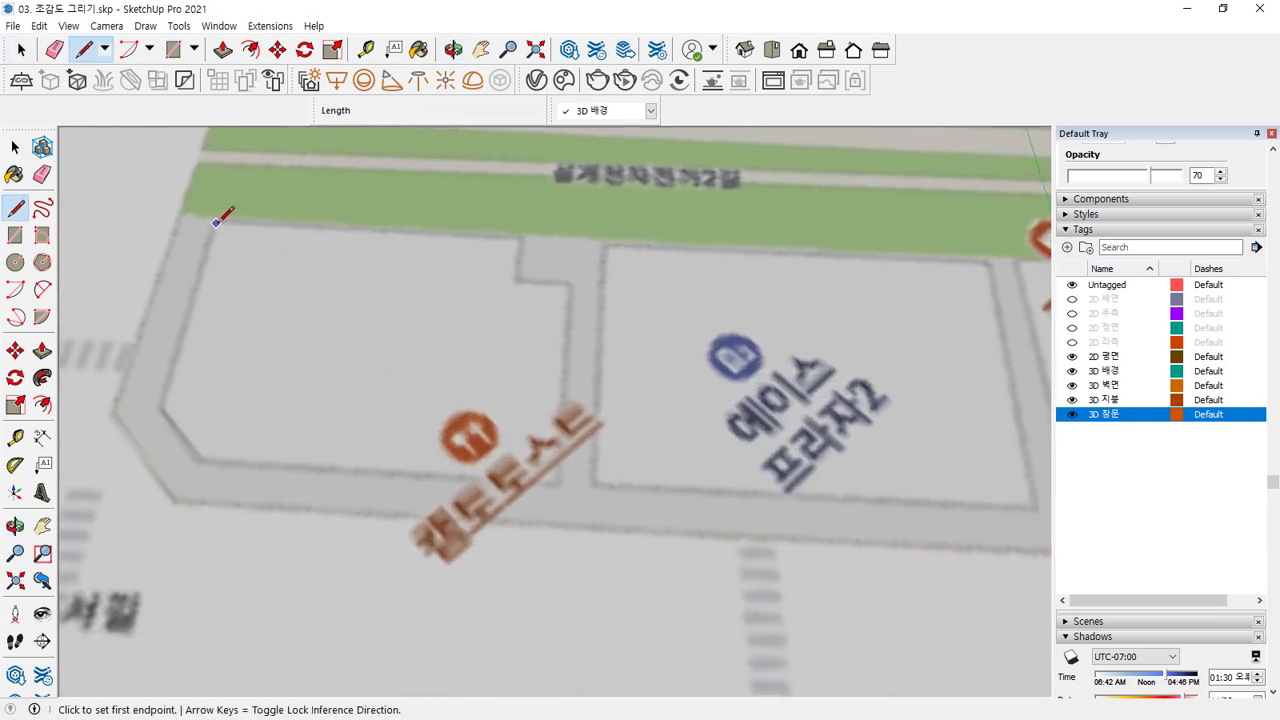
{"action": "left_click", "coordinate": [216, 222]}
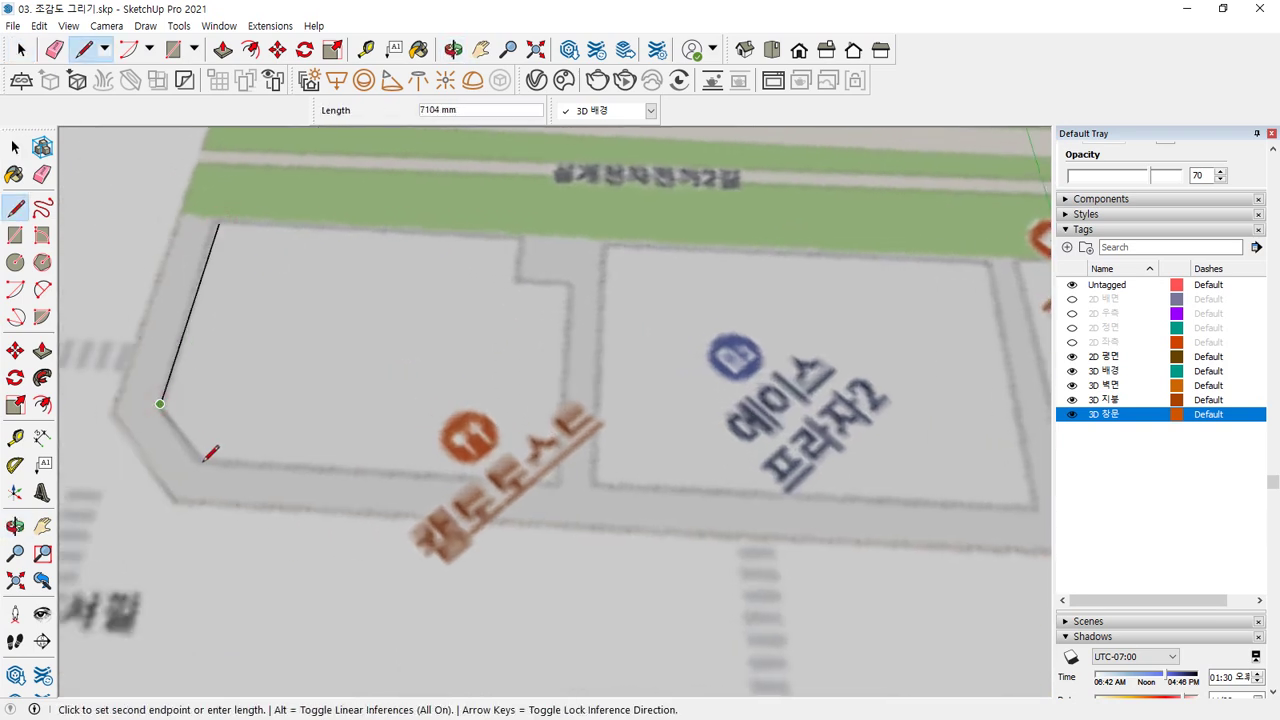
{"action": "left_click", "coordinate": [161, 404]}
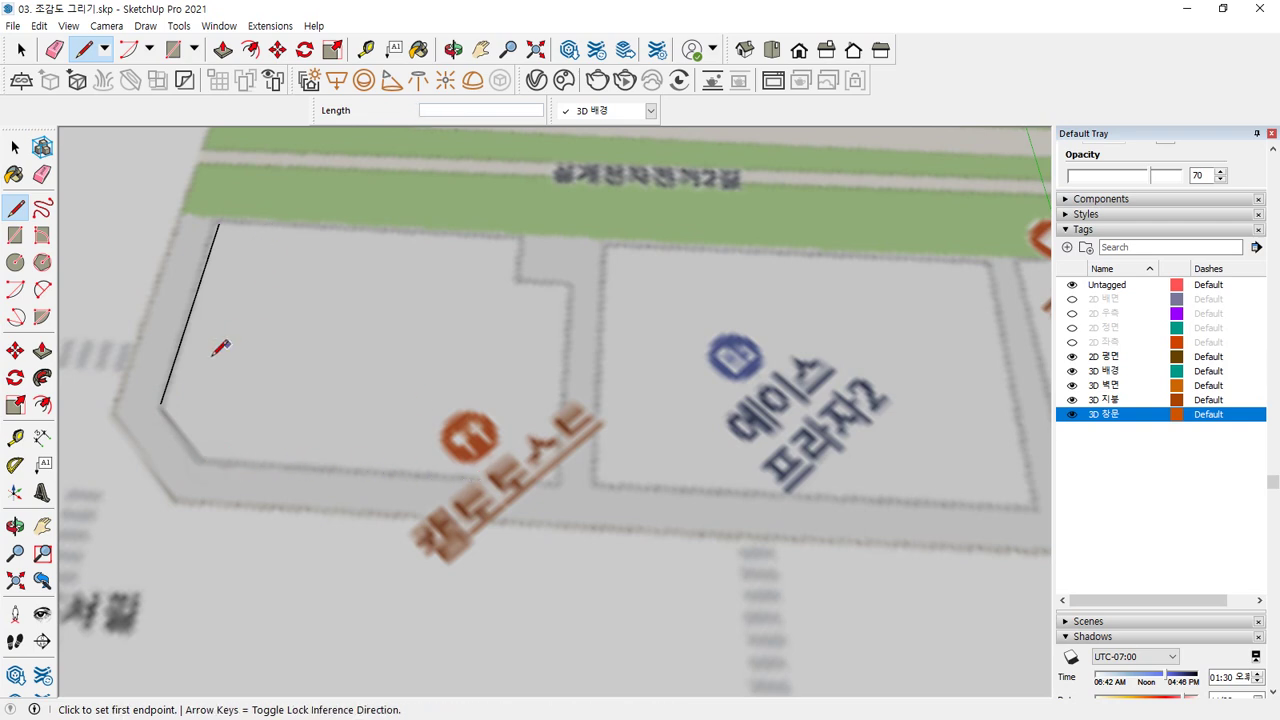
{"action": "mouse_move", "coordinate": [258, 470]}
{"action": "middle_mouse_down"}
{"action": "mouse_move", "coordinate": [343, 408]}
{"action": "mouse_move", "coordinate": [300, 450]}
{"action": "middle_mouse_up"}
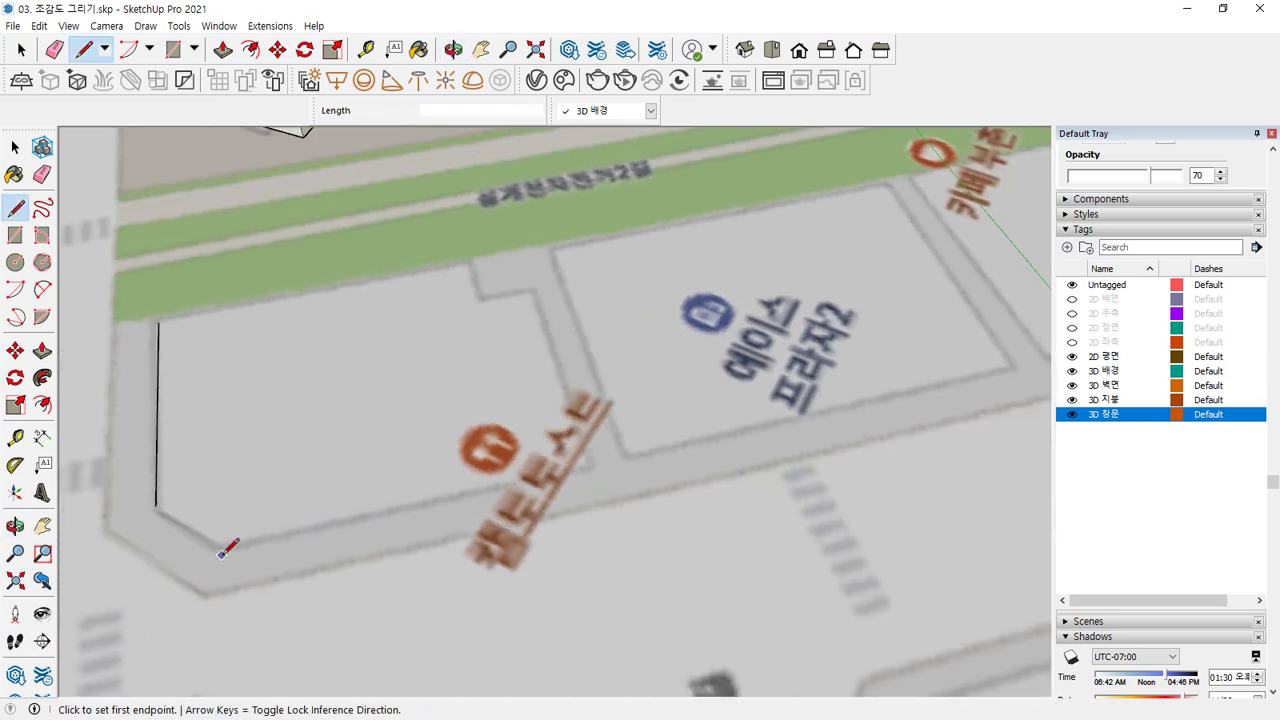
{"action": "scroll", "coordinate": [229, 549], "scroll_direction": "down", "scroll_amount": 1}
Trace the corner lot's chamfer, street side, inner side and rear notch, and close the outline into a face.
{"action": "left_click", "coordinate": [161, 519]}
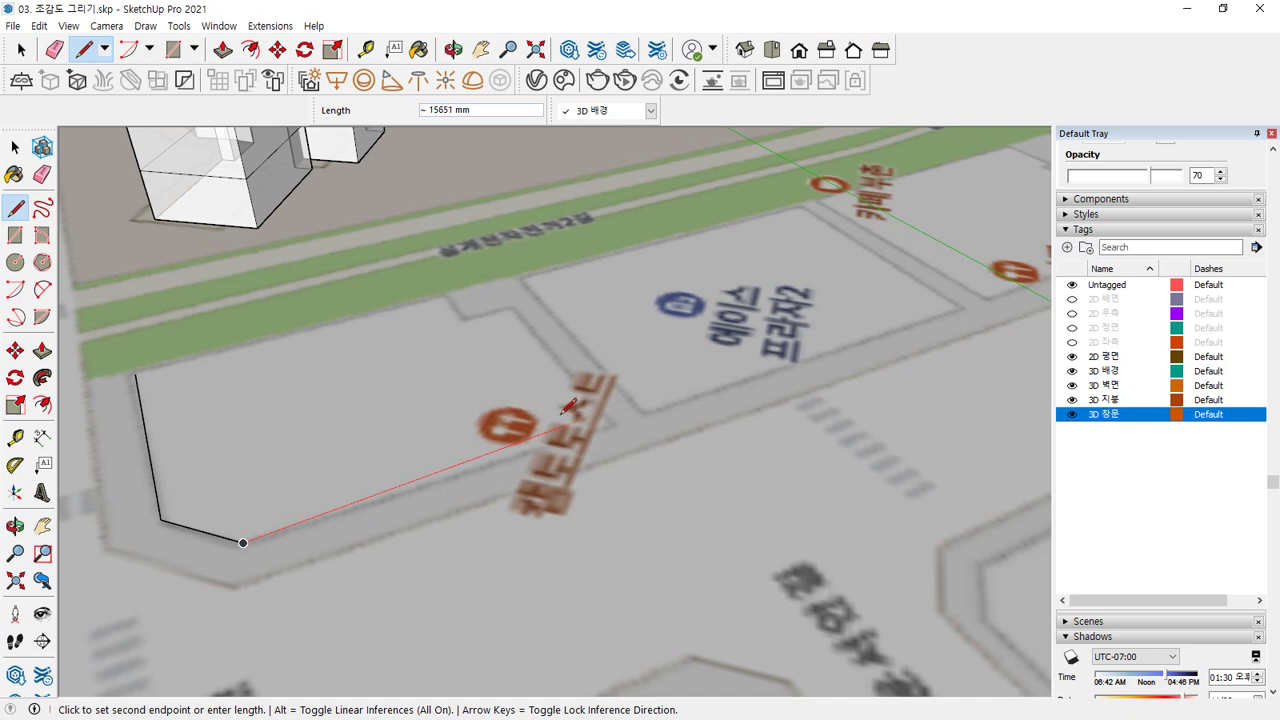
{"action": "left_click", "coordinate": [613, 428]}
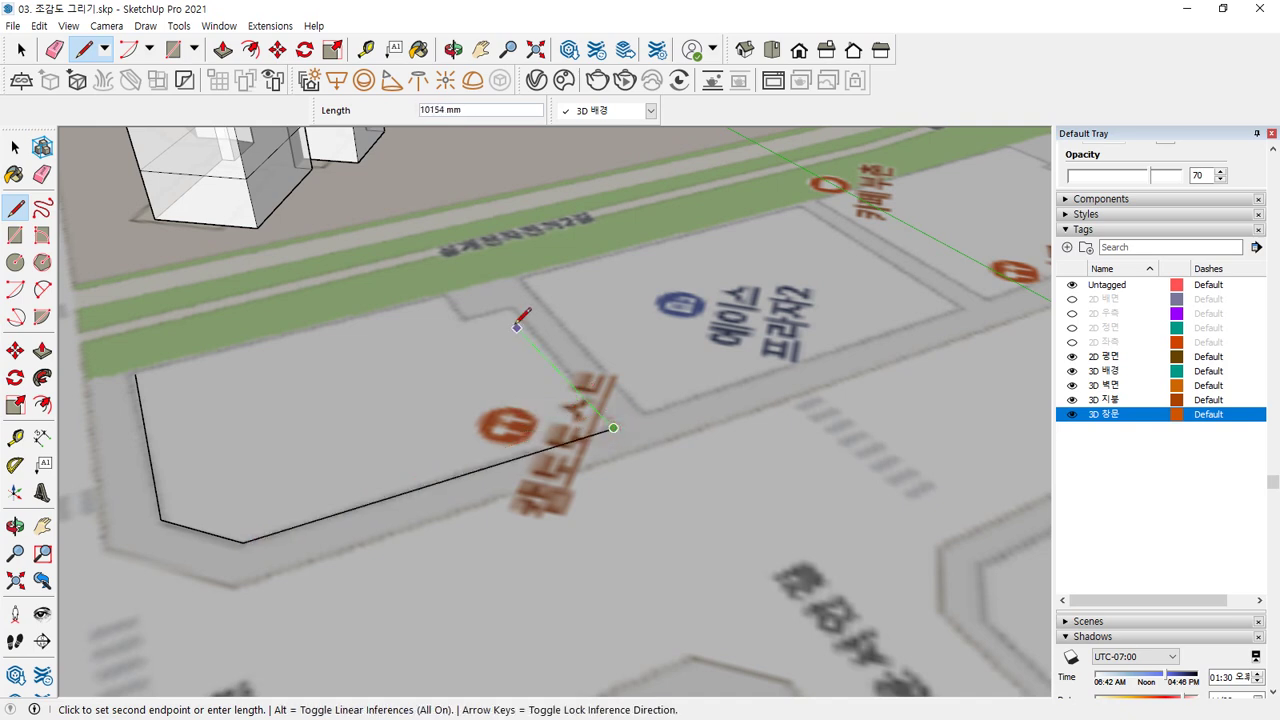
{"action": "left_click", "coordinate": [514, 306]}
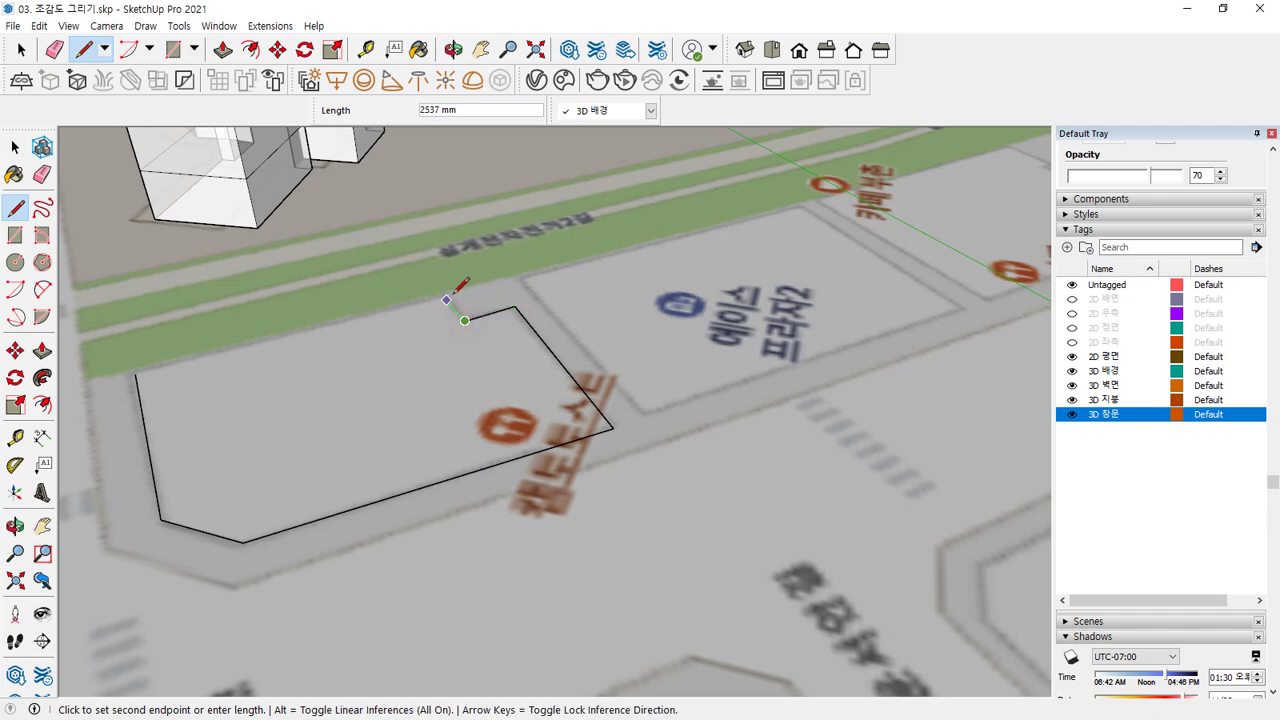
{"action": "type", "text": "1500"}
{"action": "key", "text": "Return"}
{"action": "left_click", "coordinate": [137, 372]}
Extrude the corner lot's face 20000 mm upward into a building block.
{"action": "middle_click_drag", "start_coordinate": [330, 488], "coordinate": [291, 434]}
{"action": "key", "text": "space"}
{"action": "key", "text": "p"}
{"action": "left_click", "coordinate": [297, 491]}
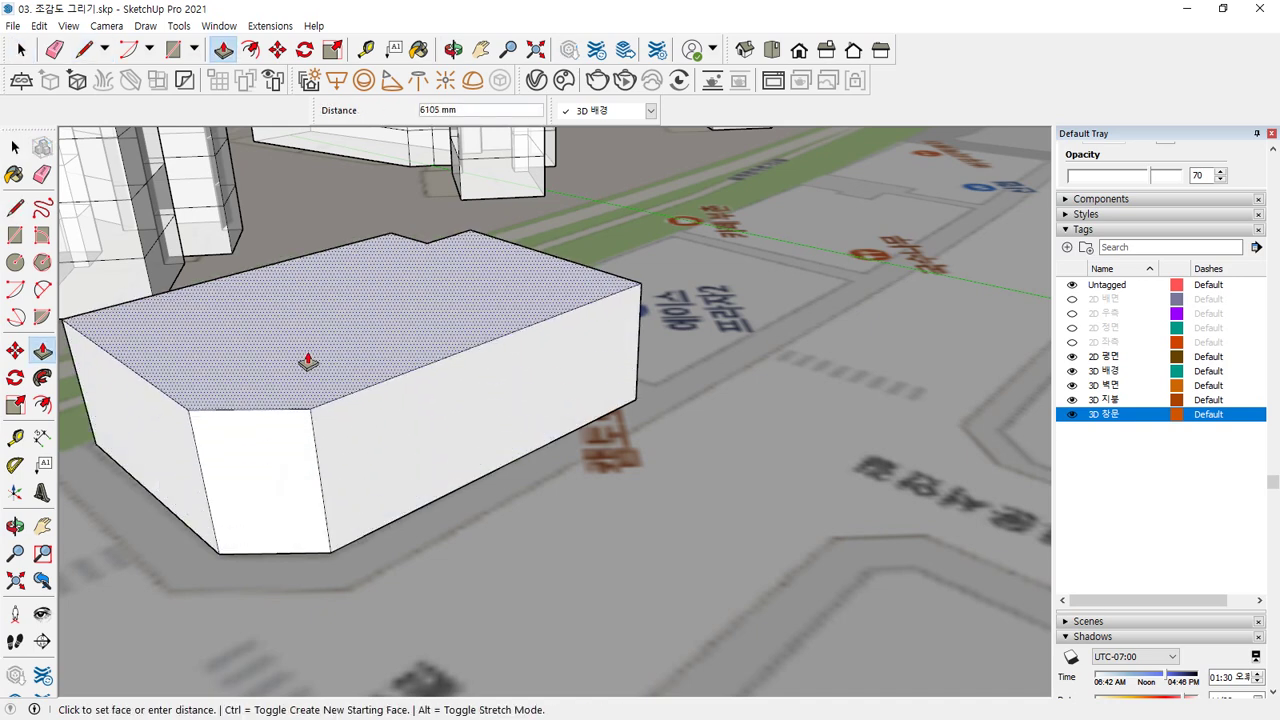
{"action": "type", "text": "20000"}
{"action": "key", "text": "Return"}
Try to pull the block's top face up 1500 mm as a separate new layer.
{"action": "scroll", "coordinate": [308, 366], "scroll_direction": "down", "scroll_amount": 5}
{"action": "middle_click_drag", "start_coordinate": [380, 277], "coordinate": [324, 365]}
{"action": "scroll", "coordinate": [340, 320], "scroll_direction": "up", "scroll_amount": 3}
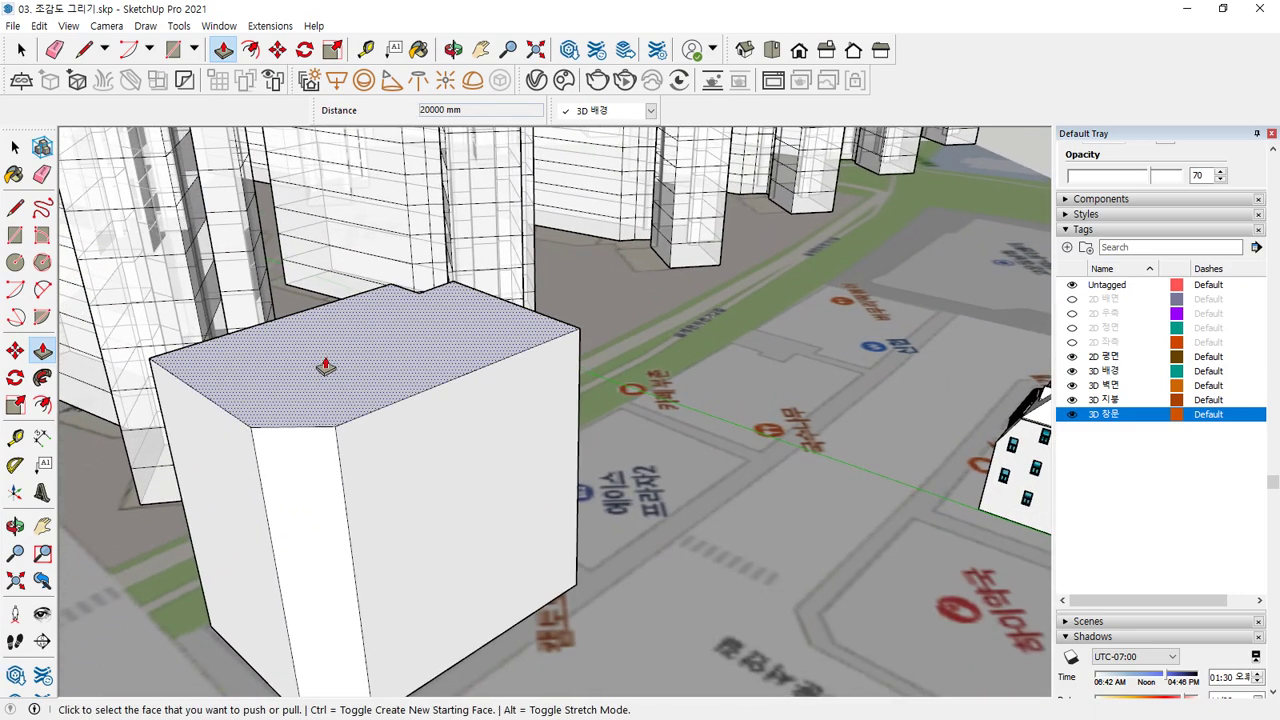
{"action": "left_click", "coordinate": [325, 375]}
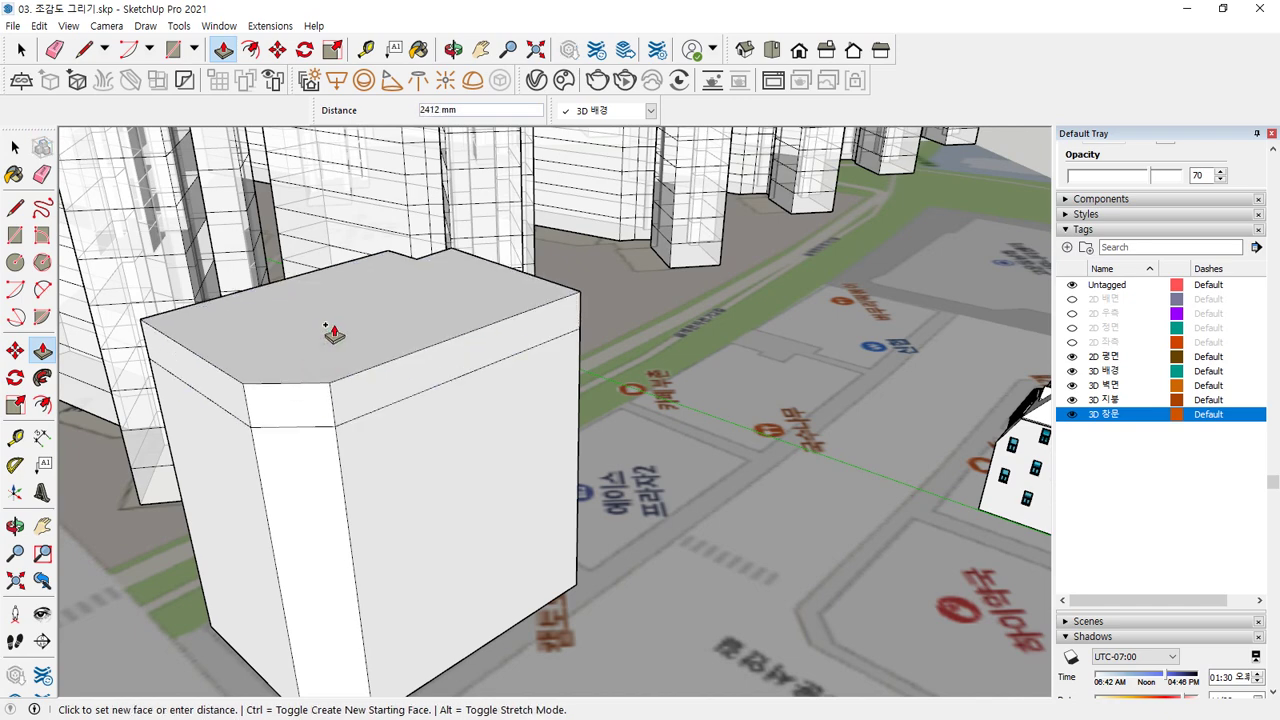
{"action": "key", "text": "Return"}
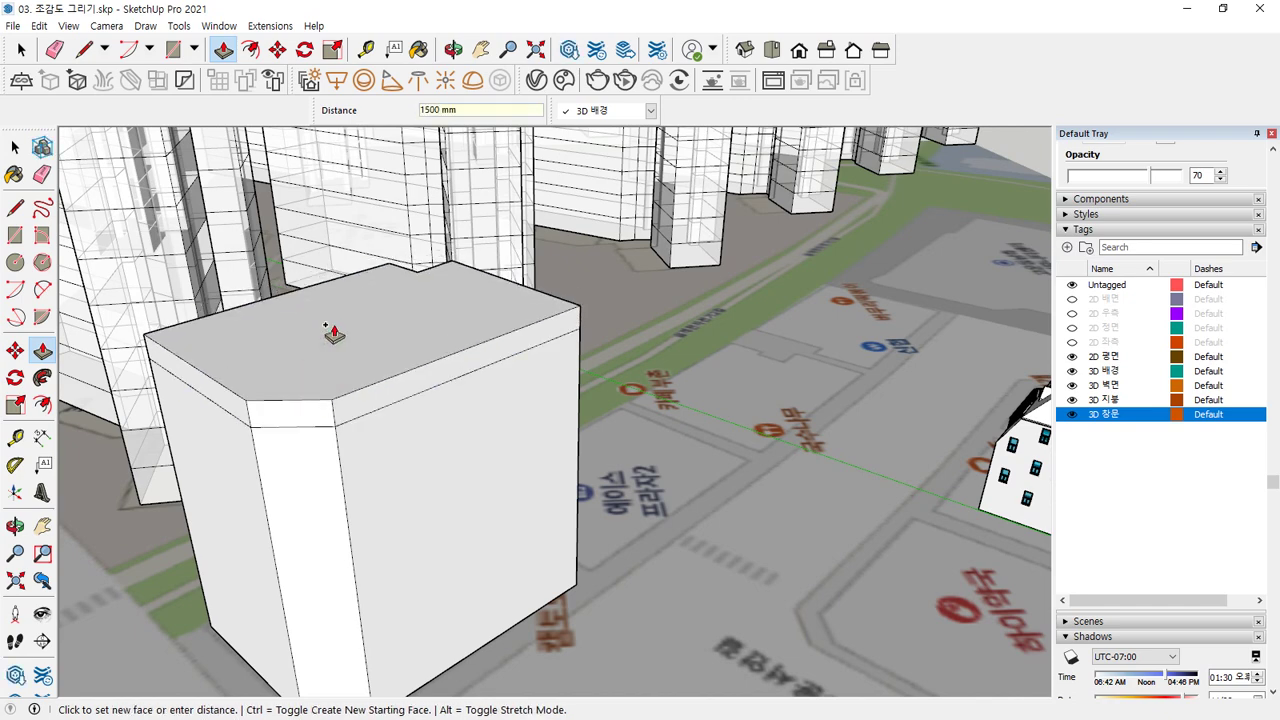
Copy the block's top edges down to its base and divide the distance into 5 equal floors.
{"action": "key", "text": "space"}
{"action": "left_click", "coordinate": [363, 377]}
{"action": "left_click", "coordinate": [380, 363], "text": "shift"}
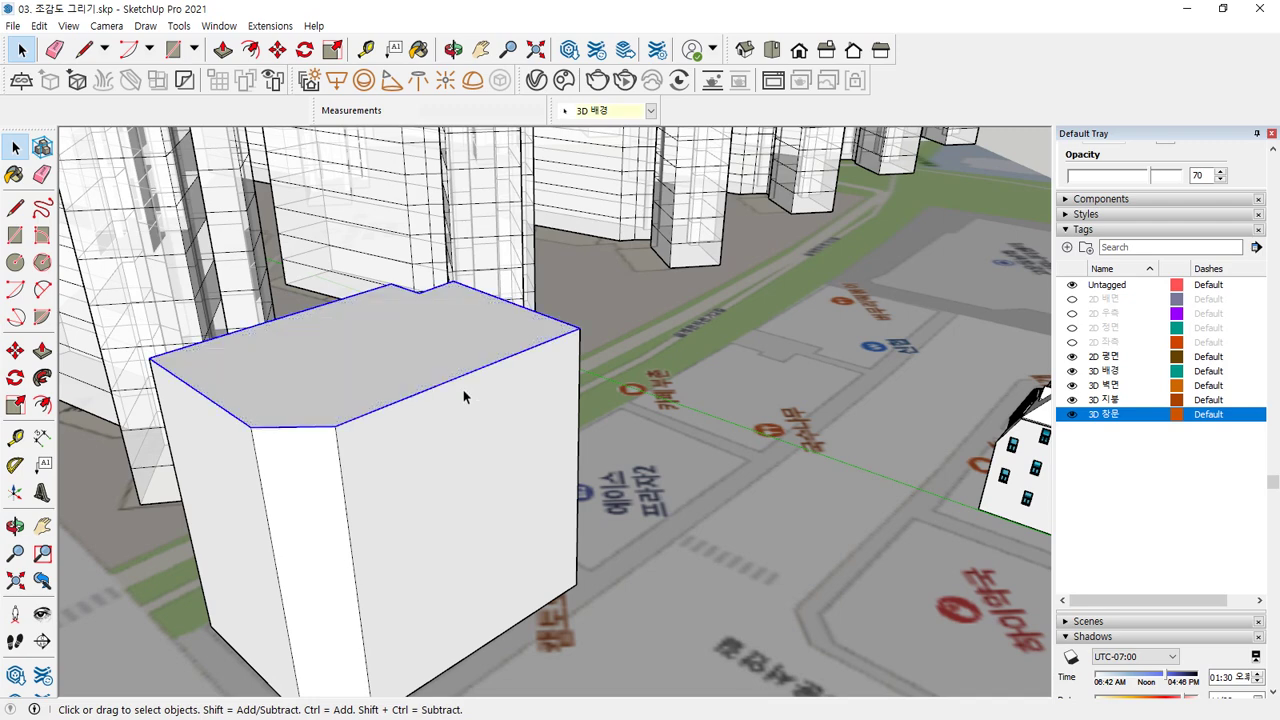
{"action": "key", "text": "m"}
{"action": "key", "text": "ctrl"}
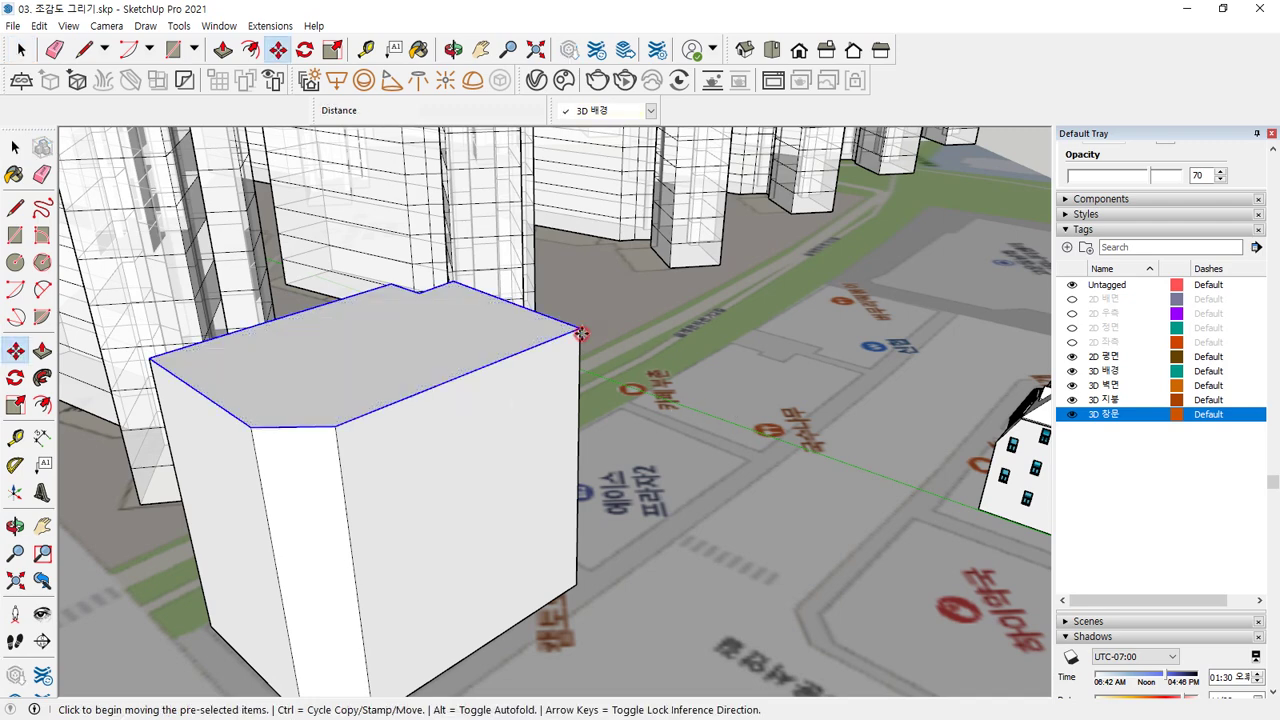
{"action": "left_click", "coordinate": [581, 337]}
{"action": "left_click", "coordinate": [577, 583]}
{"action": "type", "text": "/5"}
{"action": "key", "text": "Return"}
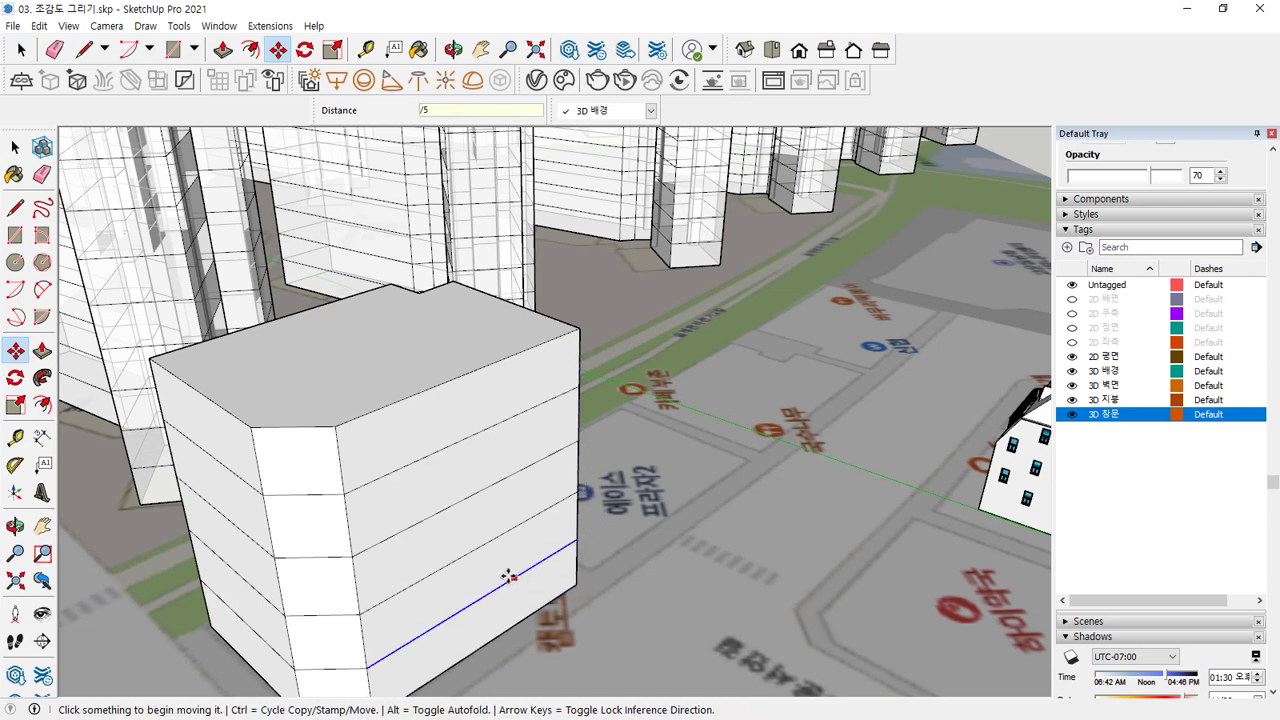
{"action": "key", "text": "space"}
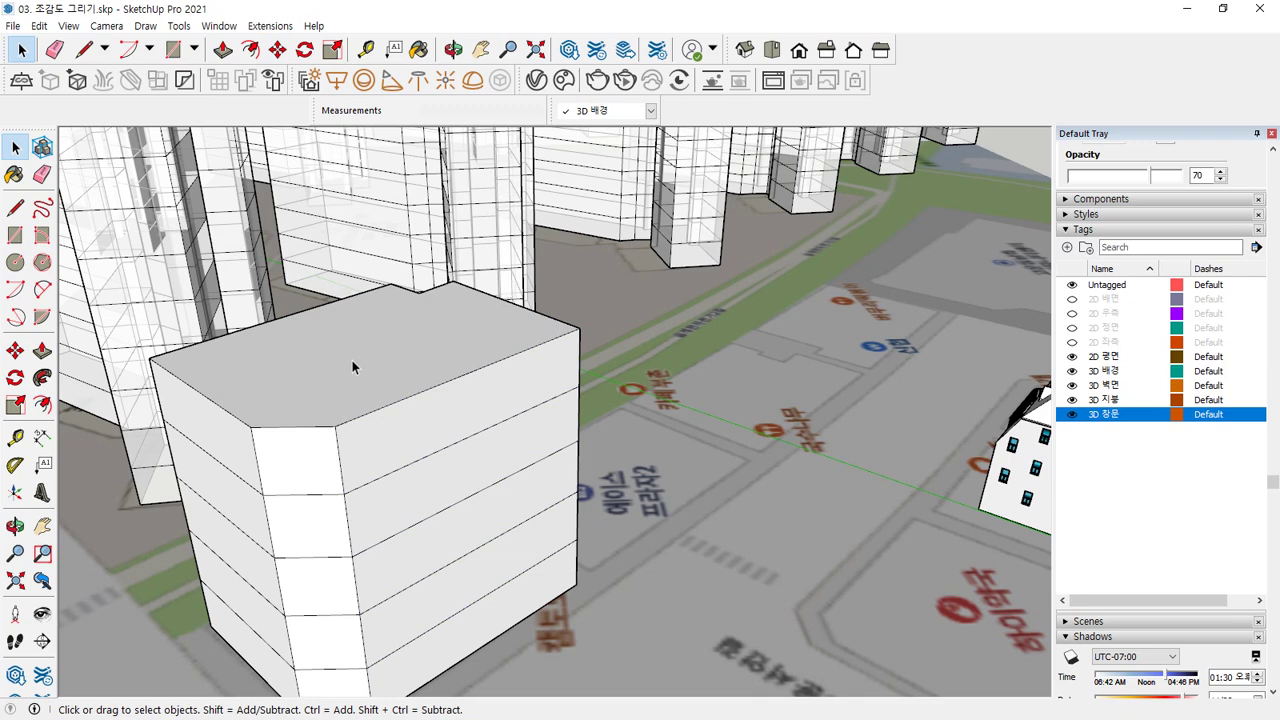
Pull the block's top face up 1500 mm as a new layer above the floor lines.
{"action": "key", "text": "p"}
{"action": "left_click", "coordinate": [359, 356]}
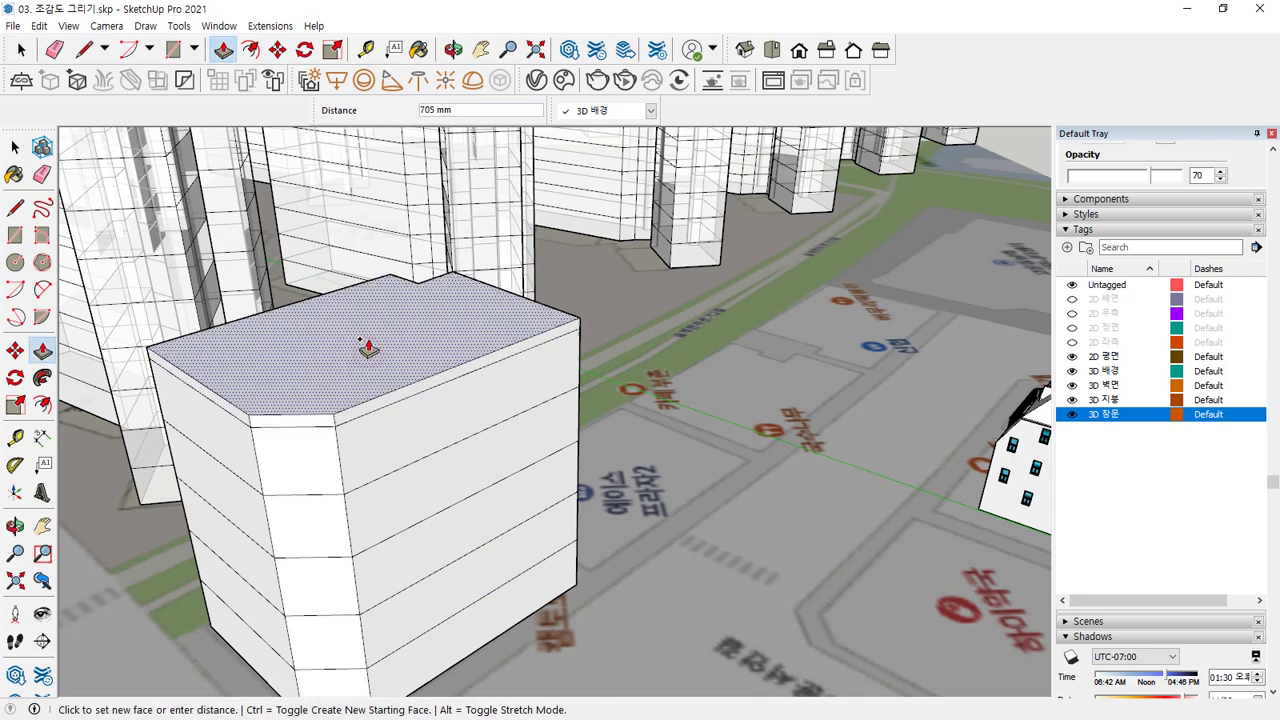
{"action": "type", "text": "150"}
{"action": "key", "text": "Return"}
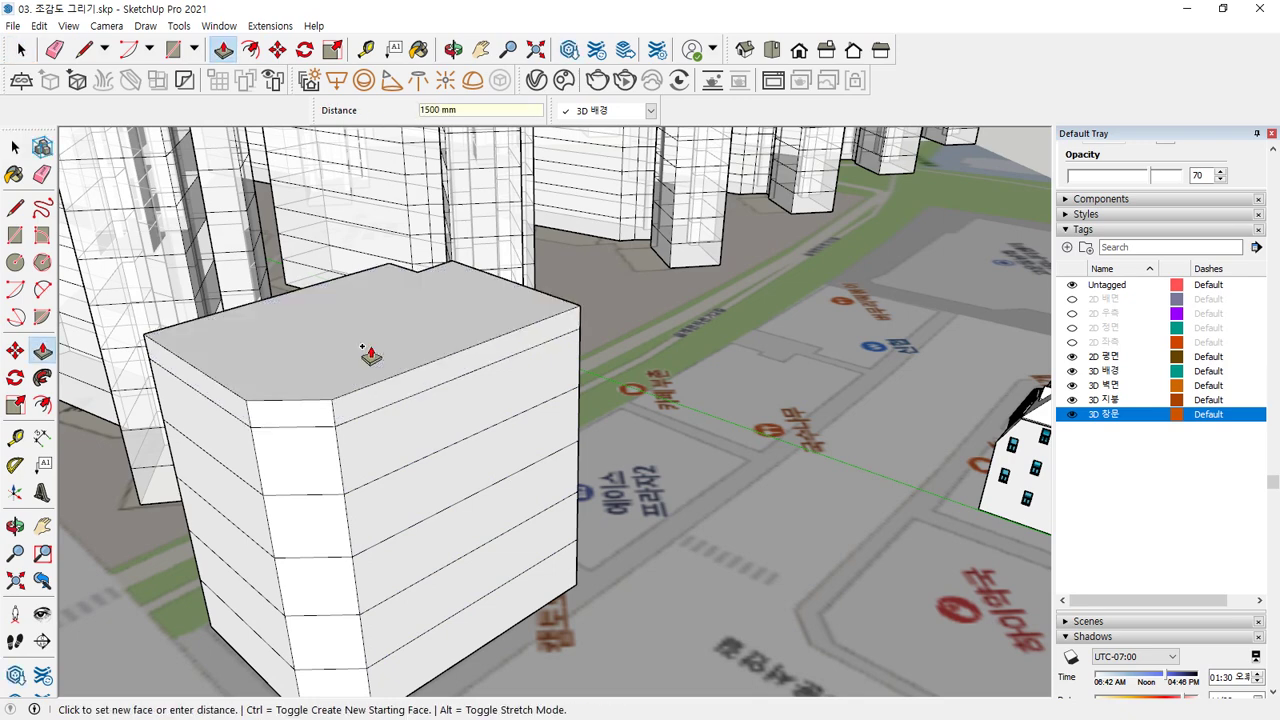
Offset the roof outline slightly inward and push the inner face down 900 mm to form a thin parapet.
{"action": "scroll", "coordinate": [360, 349], "scroll_direction": "up", "scroll_amount": 2}
{"action": "key", "text": "space"}
{"action": "key", "text": "f"}
{"action": "left_click", "coordinate": [390, 294]}
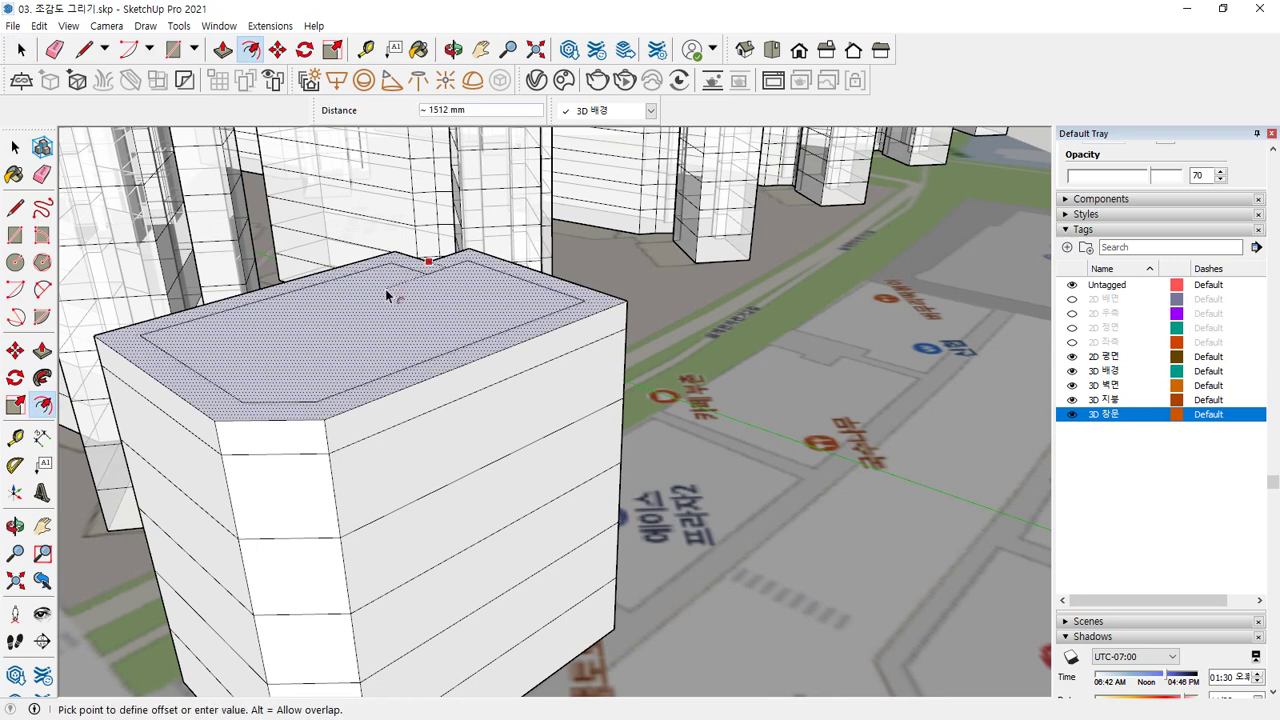
{"action": "key", "text": "Return"}
{"action": "key", "text": "p"}
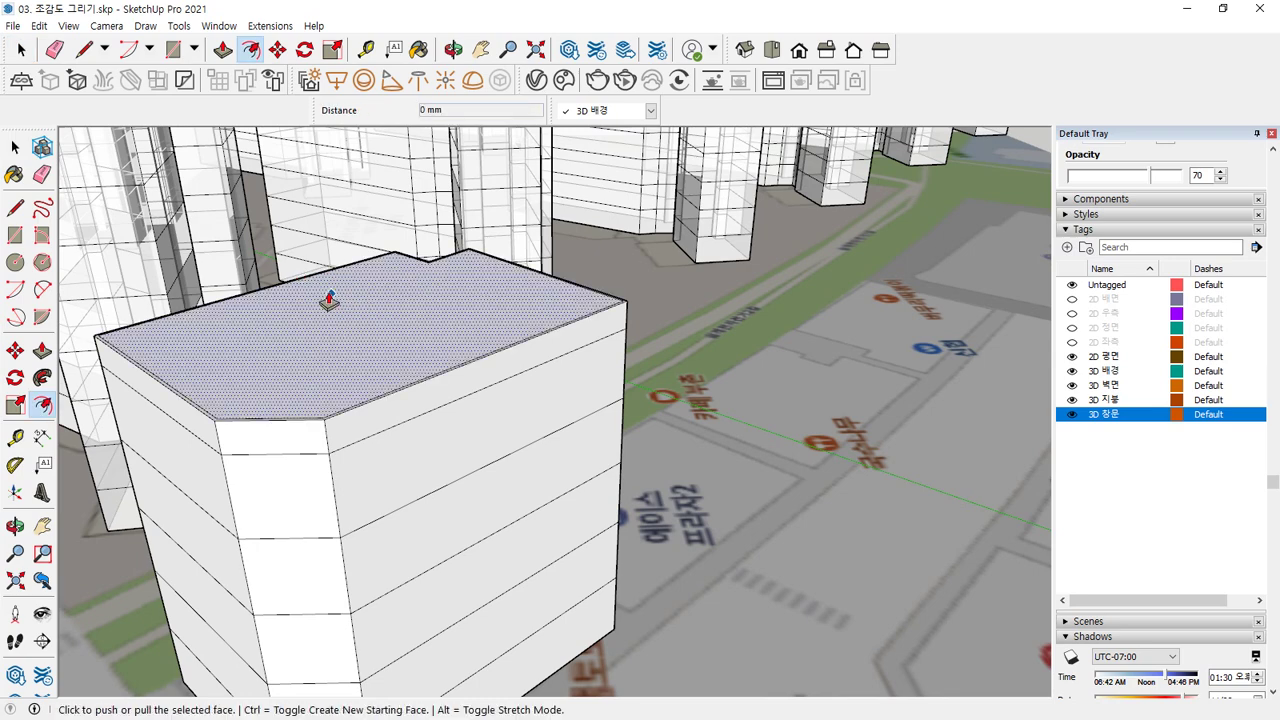
{"action": "left_click", "coordinate": [326, 300]}
{"action": "type", "text": "900"}
{"action": "key", "text": "Return"}
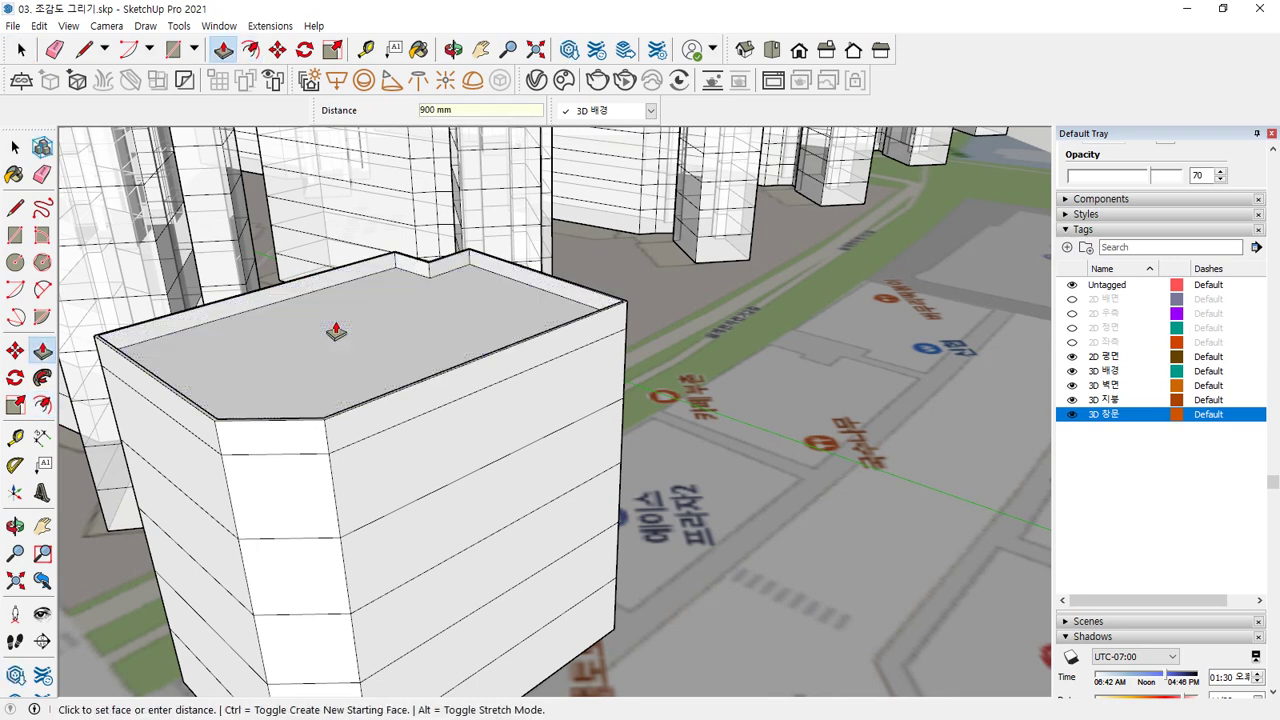
Draw a rectangle on the sunken roof near the rear parapet and extrude it 3000 mm into a rooftop box.
{"action": "scroll", "coordinate": [357, 331], "scroll_direction": "up", "scroll_amount": 3}
{"action": "middle_click_drag", "start_coordinate": [554, 317], "coordinate": [483, 327]}
{"action": "key", "text": "r"}
{"action": "left_click", "coordinate": [382, 288]}
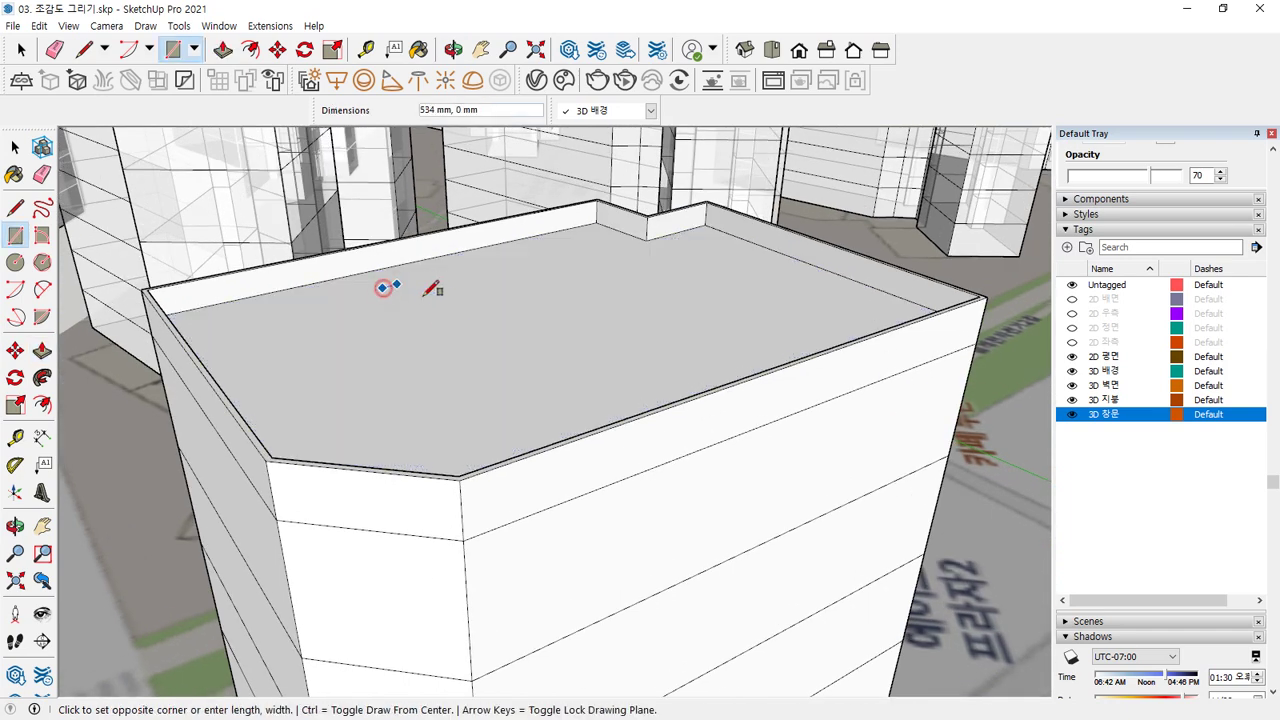
{"action": "left_click", "coordinate": [536, 311]}
{"action": "key", "text": "p"}
{"action": "left_click", "coordinate": [450, 297]}
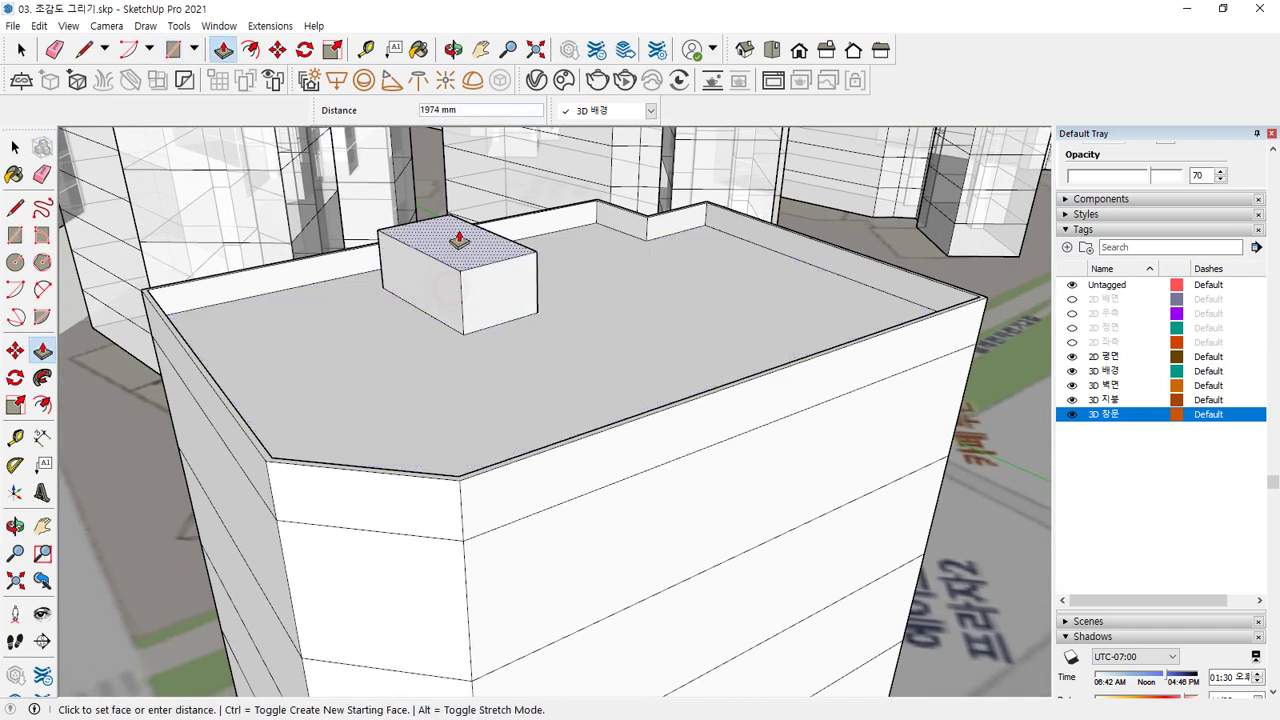
{"action": "key", "text": "Return"}
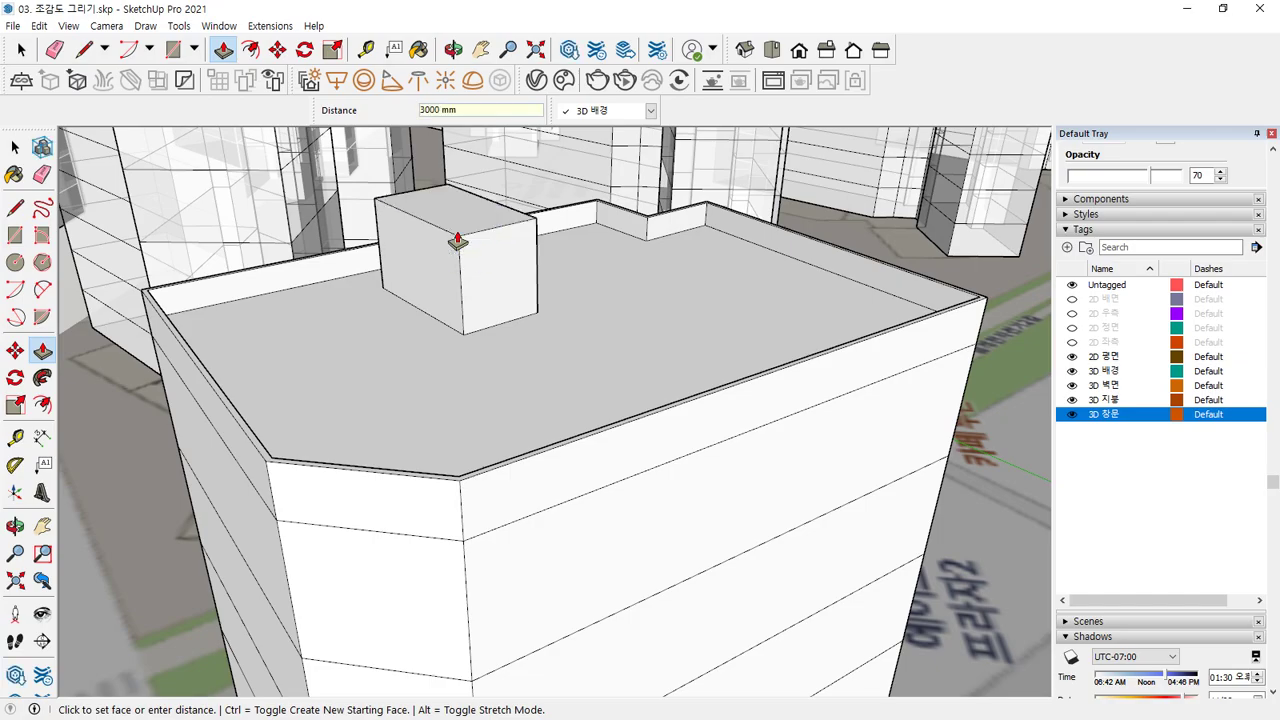
Group the entire corner building and paint the group with the white Translucent Glass Blue material.
{"action": "scroll", "coordinate": [517, 337], "scroll_direction": "down", "scroll_amount": 6}
{"action": "middle_click_drag", "start_coordinate": [540, 366], "coordinate": [495, 338]}
{"action": "key", "text": "space"}
{"action": "triple_click", "coordinate": [524, 312]}
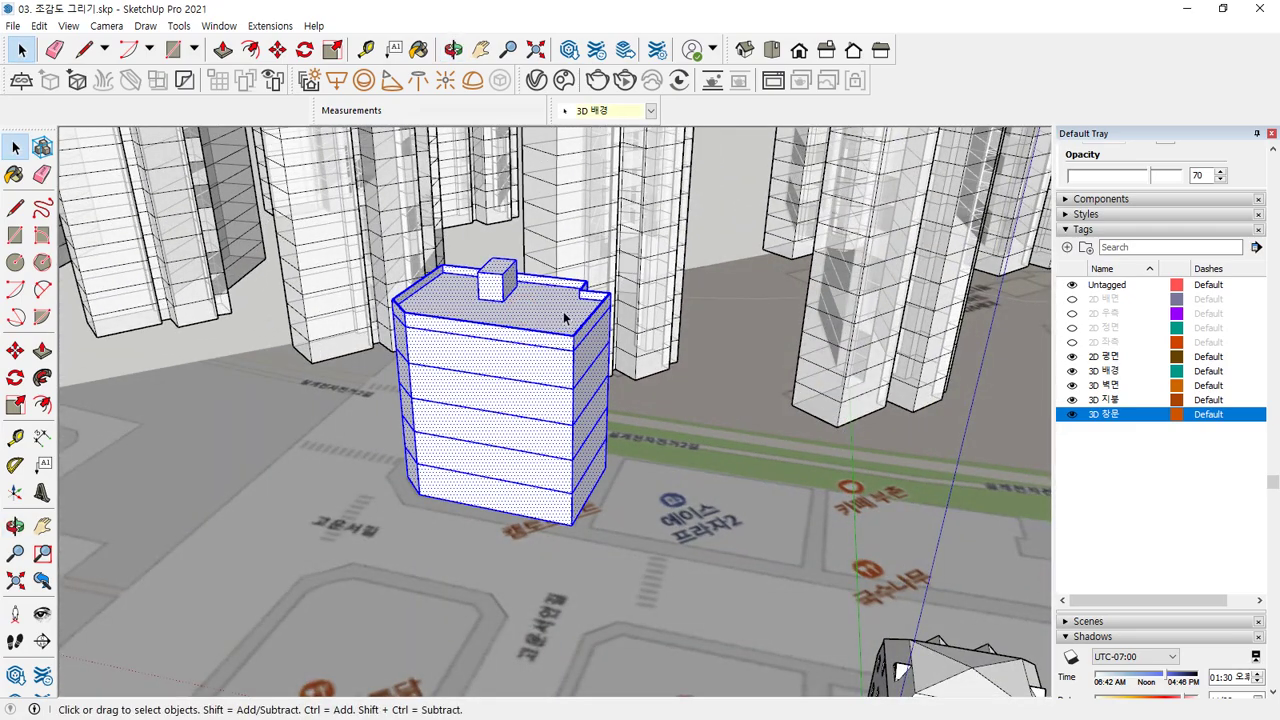
{"action": "right_click", "coordinate": [563, 311]}
{"action": "left_click", "coordinate": [620, 452]}
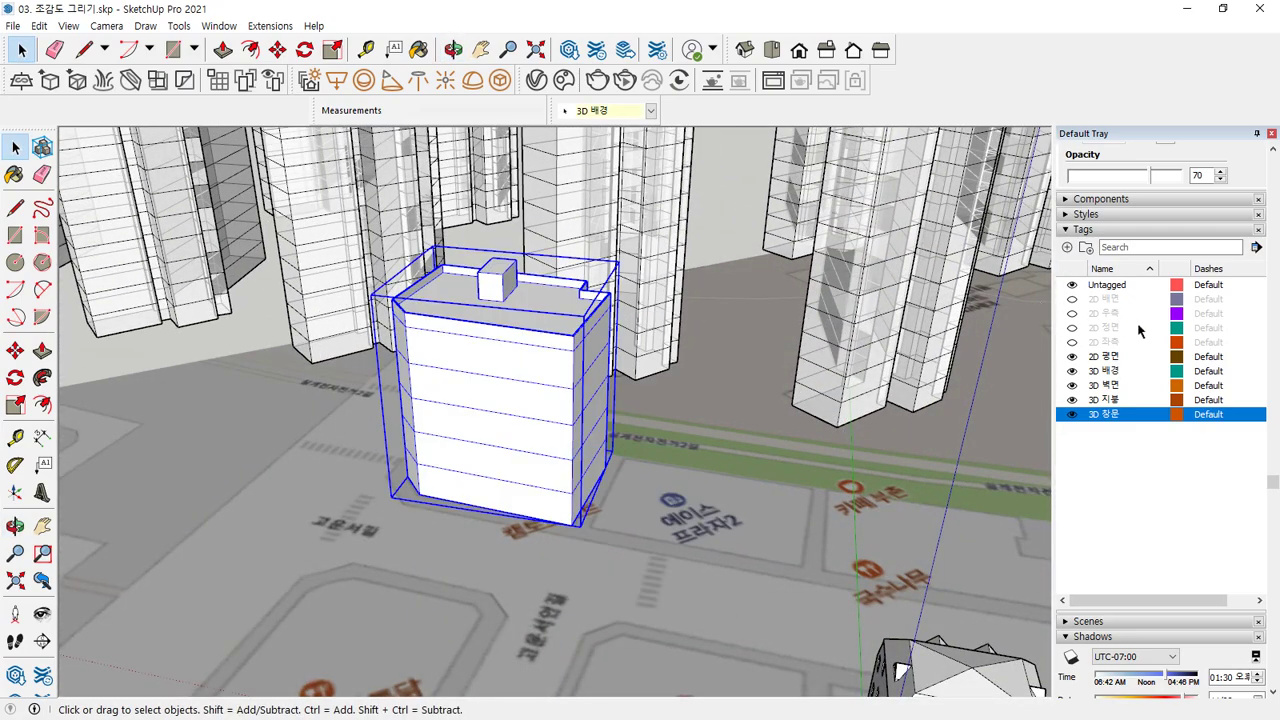
{"action": "key", "text": "b"}
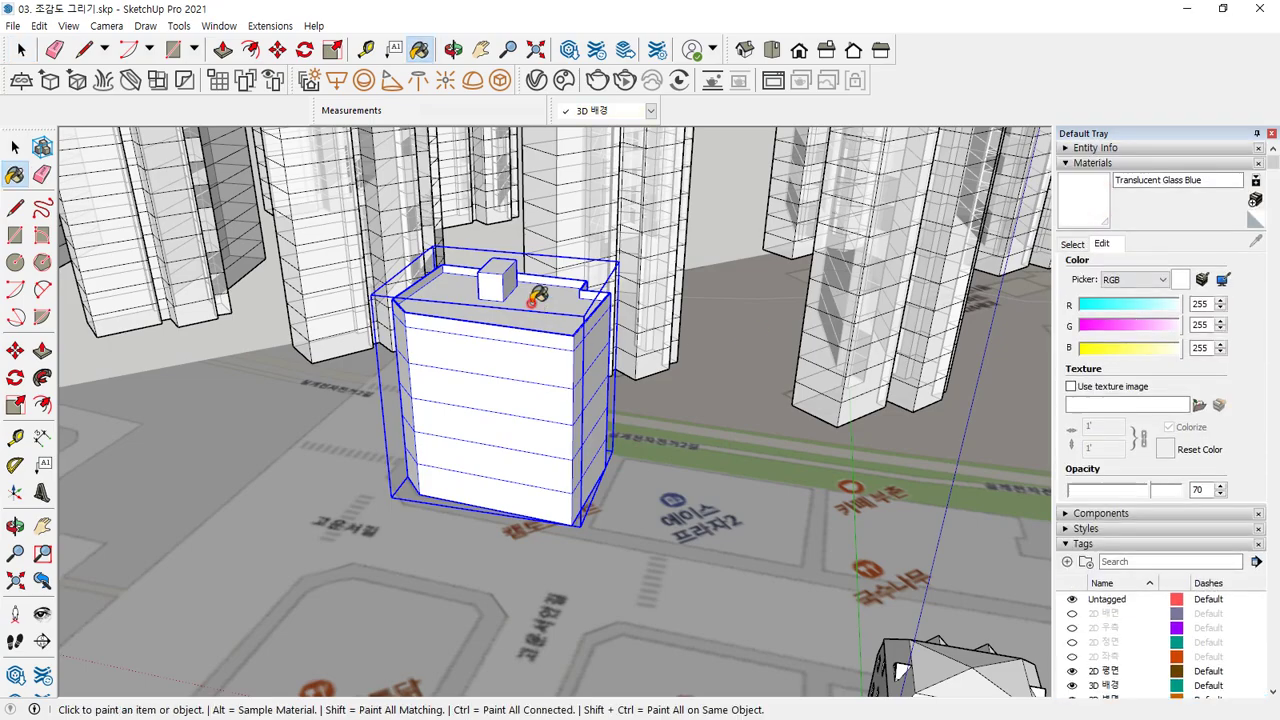
{"action": "left_click", "coordinate": [537, 294]}
Trace the four-sided map lot beside the corner building into a ground face, about 21.2 m along its rear edge.
{"action": "middle_click_drag", "start_coordinate": [437, 466], "coordinate": [640, 437]}
{"action": "scroll", "coordinate": [640, 437], "scroll_direction": "up", "scroll_amount": 5}
{"action": "key", "text": "space"}
{"action": "key", "text": "l"}
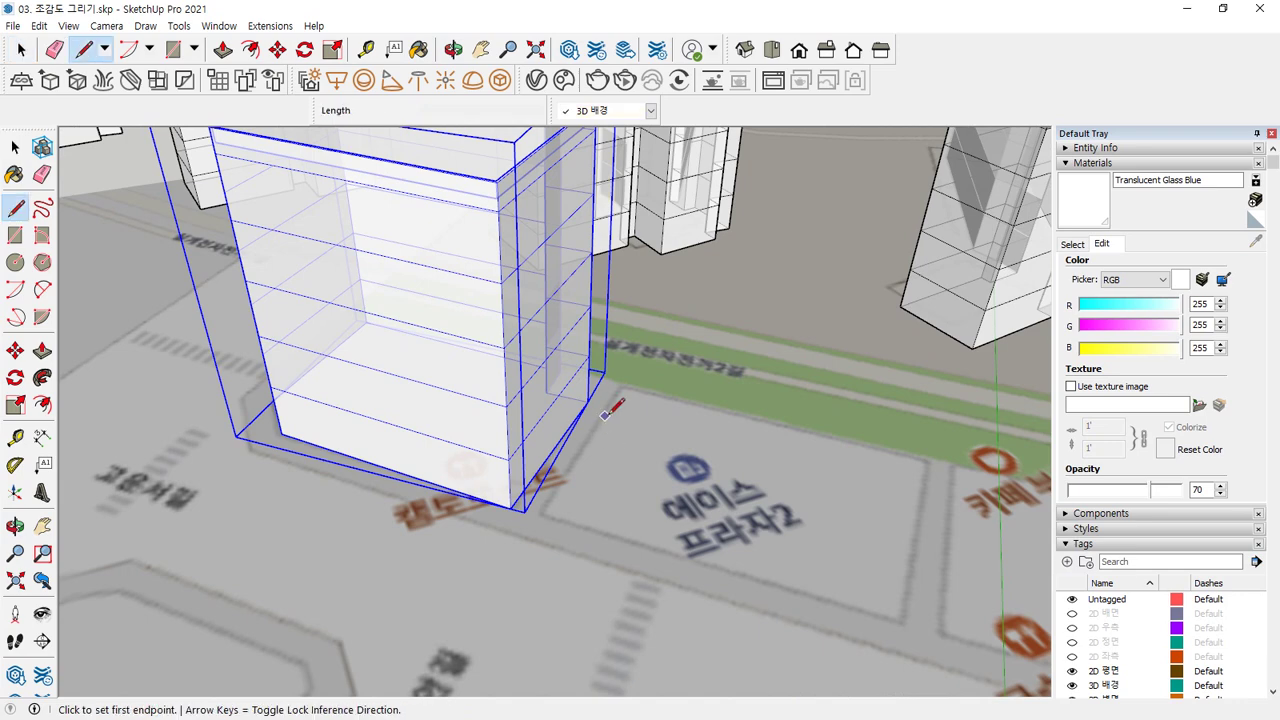
{"action": "left_click", "coordinate": [623, 391]}
{"action": "left_click", "coordinate": [547, 509]}
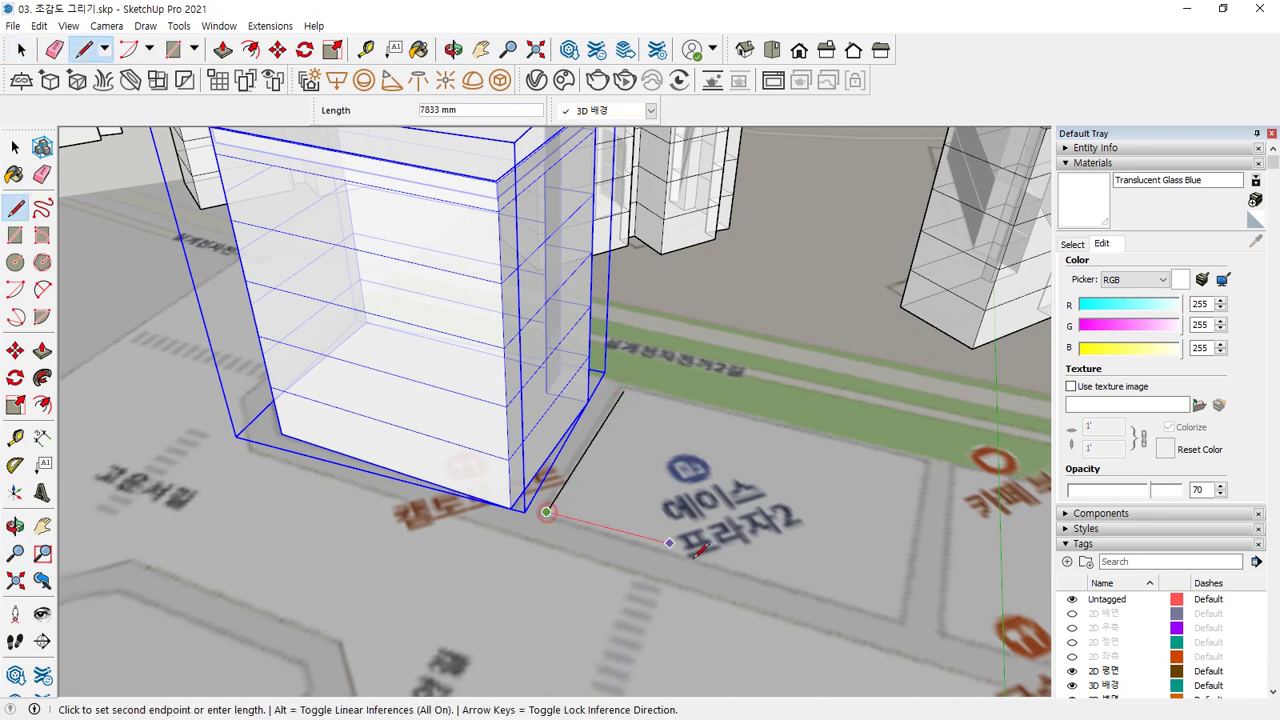
{"action": "left_click", "coordinate": [928, 455]}
{"action": "left_click", "coordinate": [624, 391]}
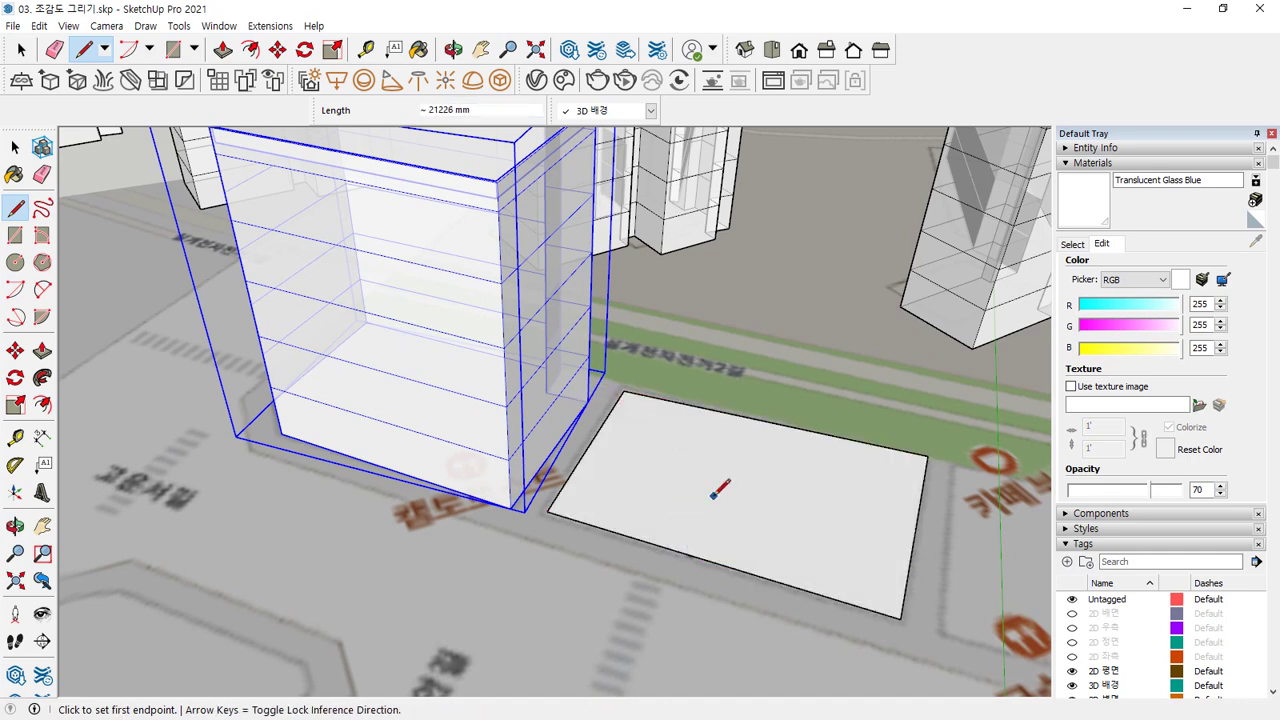
Extrude the traced lot face to 20000 mm, matching the top floor line of the adjacent corner building.
{"action": "key", "text": "p"}
{"action": "left_click", "coordinate": [677, 497]}
{"action": "left_click", "coordinate": [500, 220]}
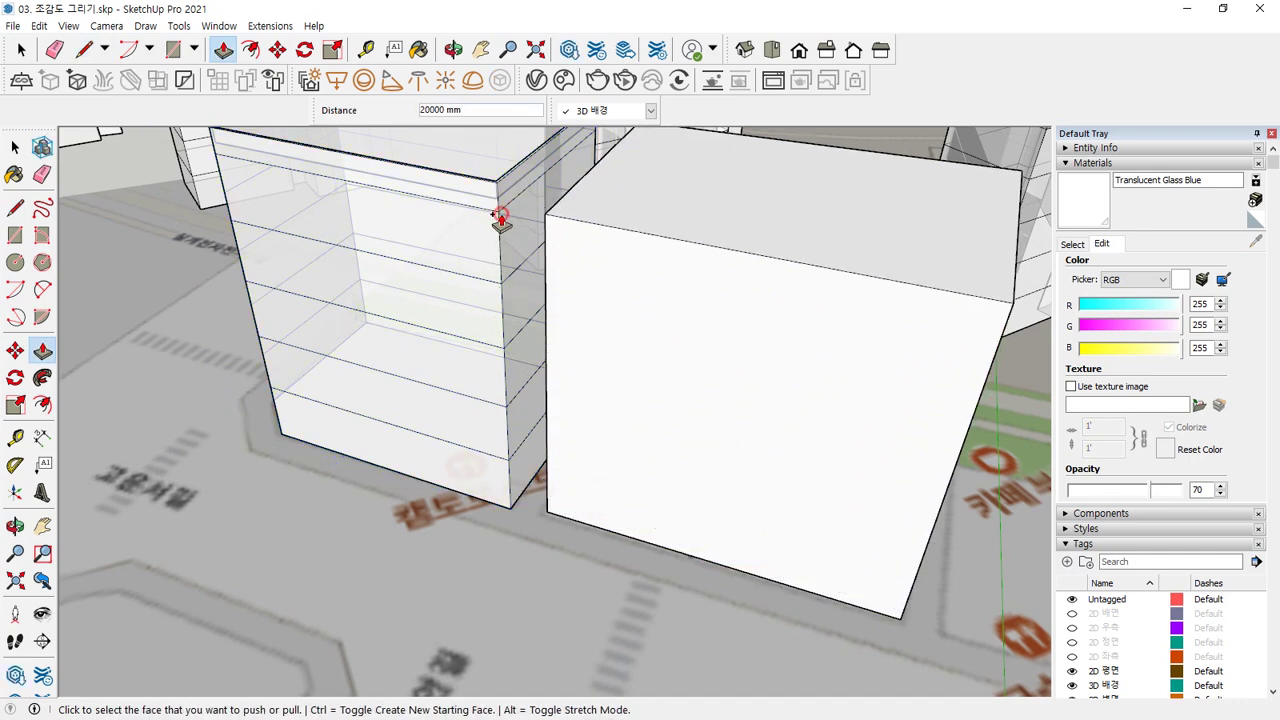
Copy the block's top outline down to its base and divide the distance by 5 to create floor lines.
{"action": "key", "text": "space"}
{"action": "left_click", "coordinate": [810, 245]}
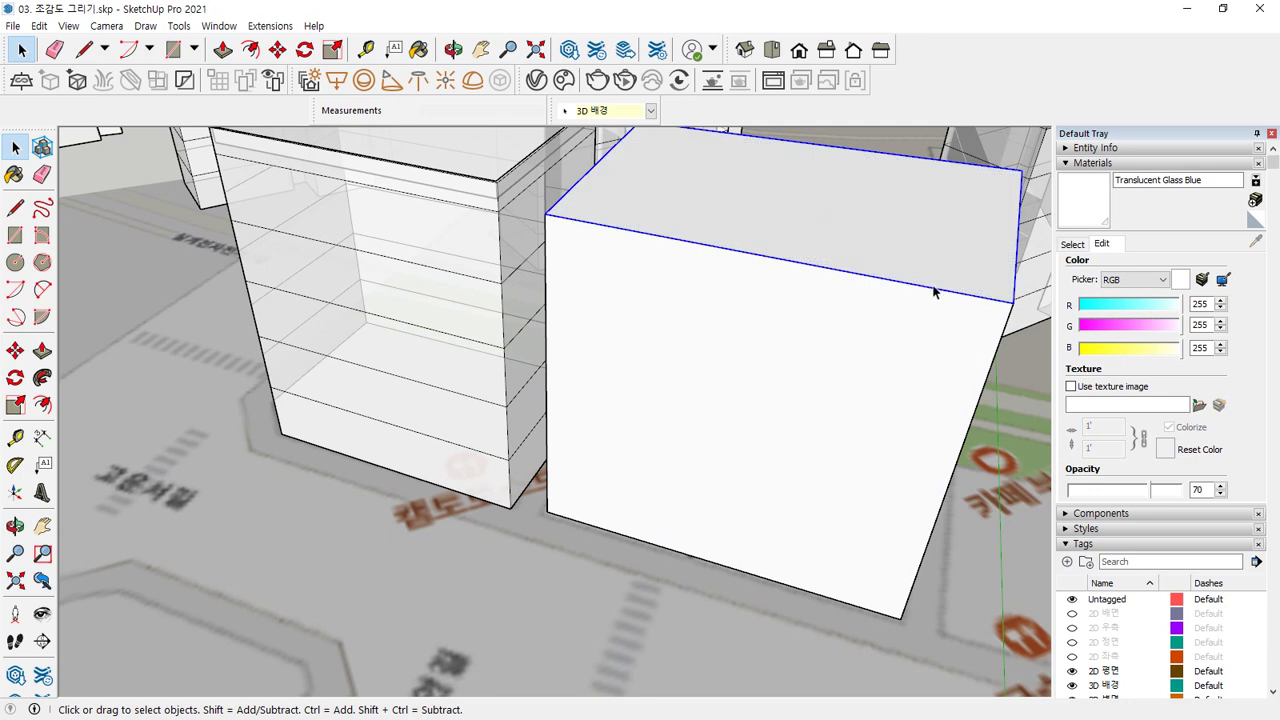
{"action": "key", "text": "m"}
{"action": "left_click", "coordinate": [1013, 305]}
{"action": "key", "text": "ctrl"}
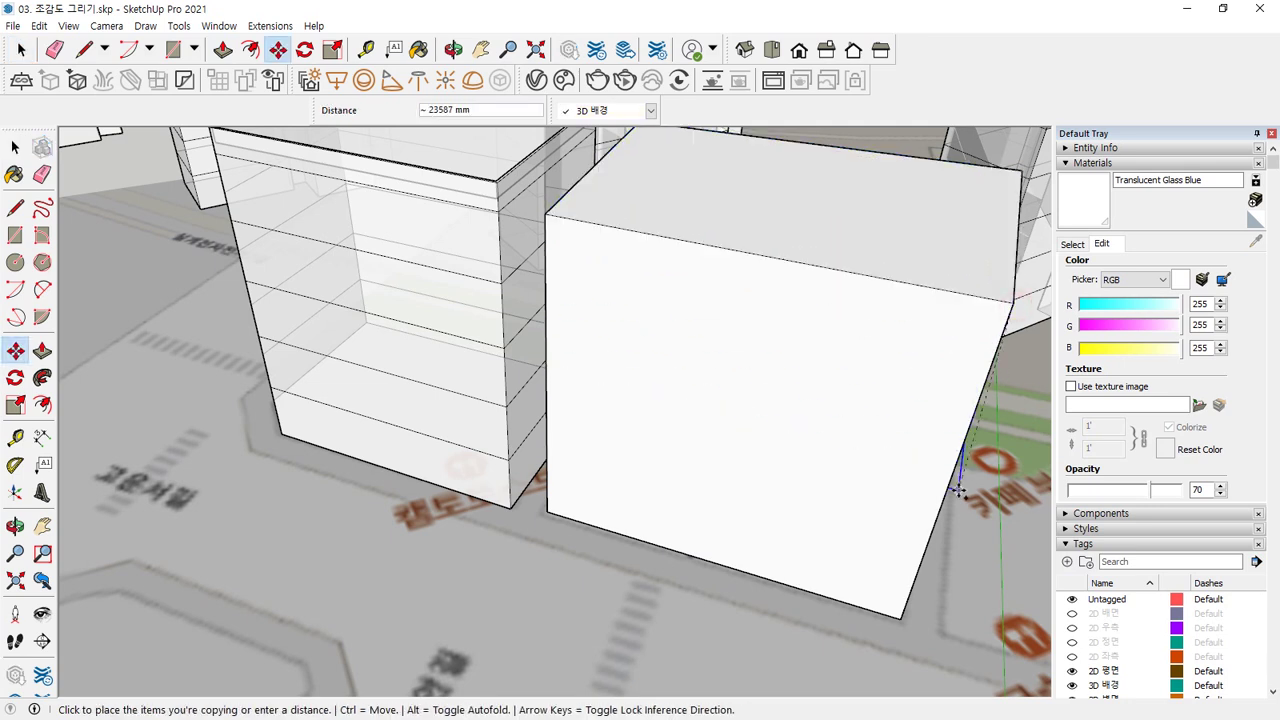
{"action": "left_click", "coordinate": [902, 617]}
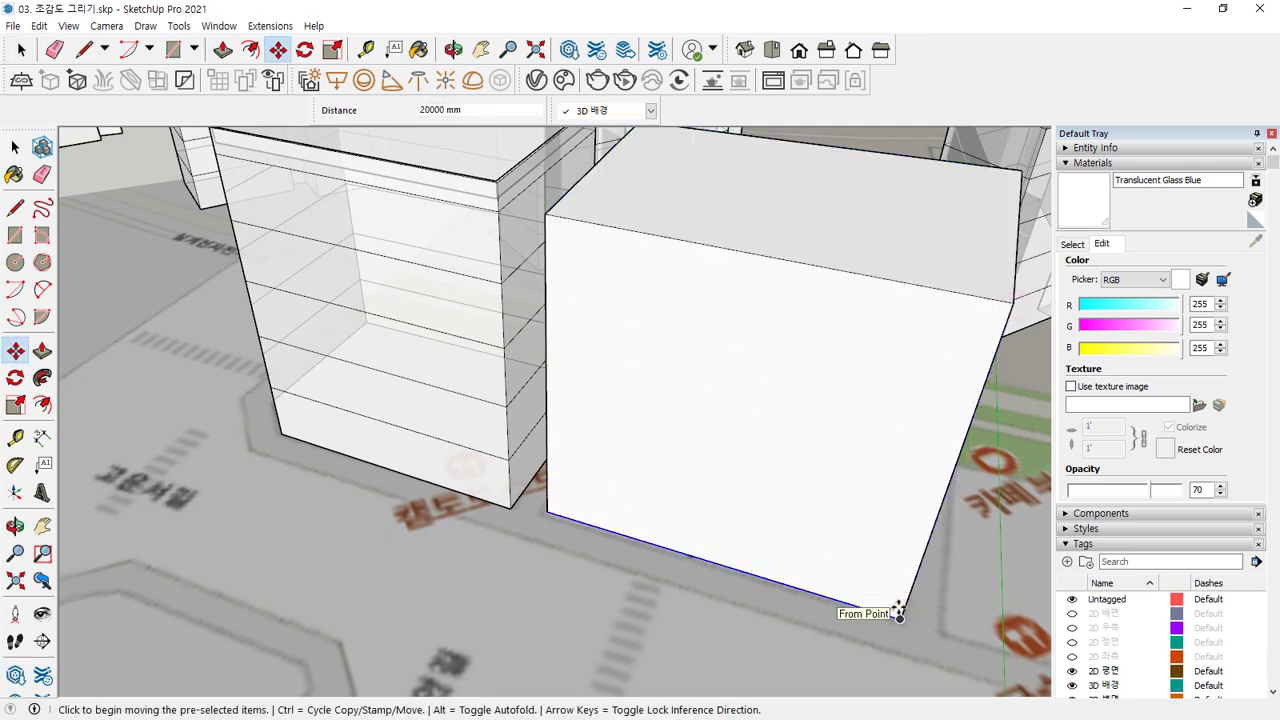
{"action": "key", "text": "Return"}
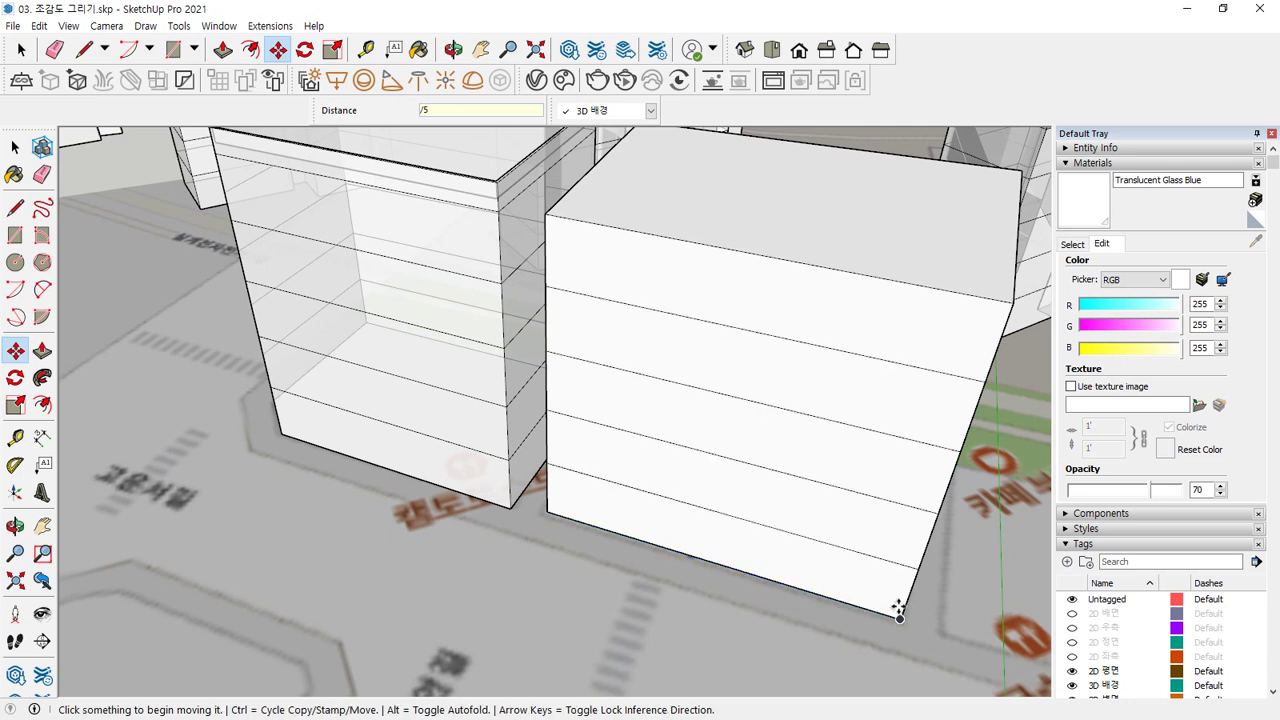
Pull the floor-lined block's top face up 1500 mm as a new layer.
{"action": "key", "text": "space"}
{"action": "key", "text": "p"}
{"action": "left_click", "coordinate": [740, 211]}
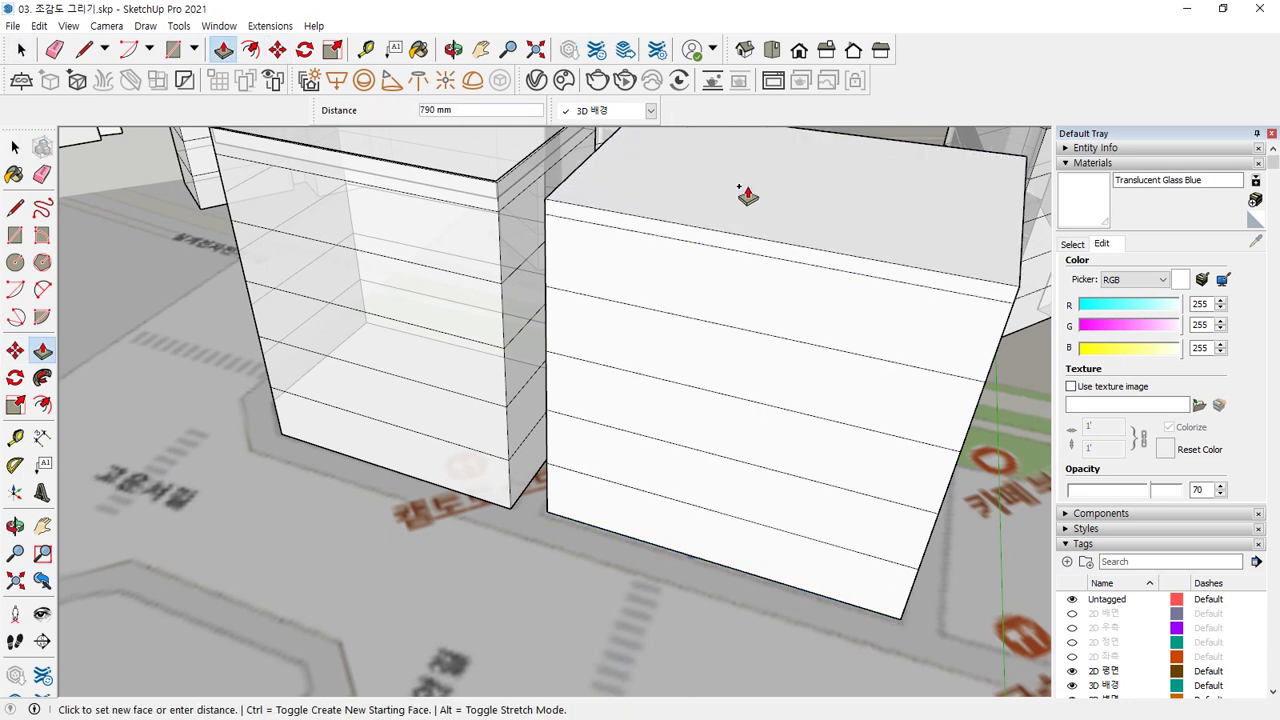
{"action": "type", "text": "150"}
{"action": "key", "text": "Return"}
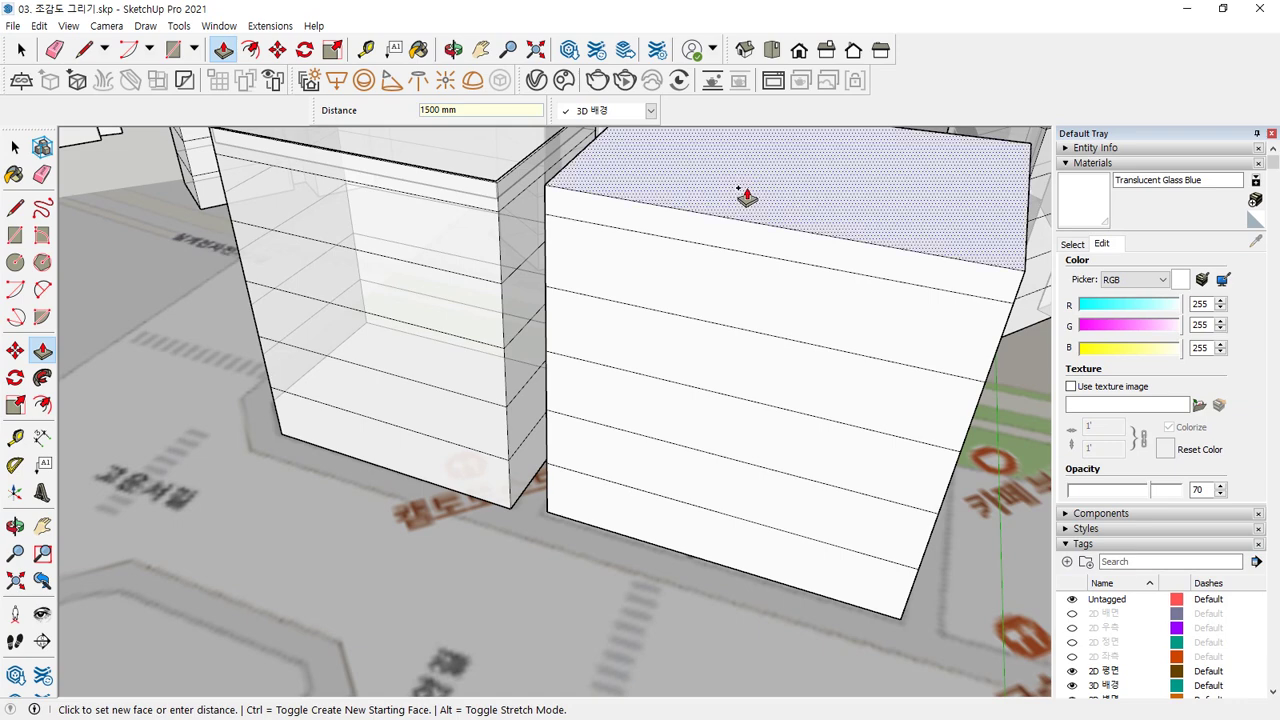
Offset the roof outline 150 mm inward and push the inner face down 900 mm to form a parapet.
{"action": "middle_click_drag", "start_coordinate": [743, 194], "coordinate": [589, 329]}
{"action": "key", "text": "space"}
{"action": "left_click", "coordinate": [703, 252]}
{"action": "key", "text": "f"}
{"action": "left_click", "coordinate": [703, 252]}
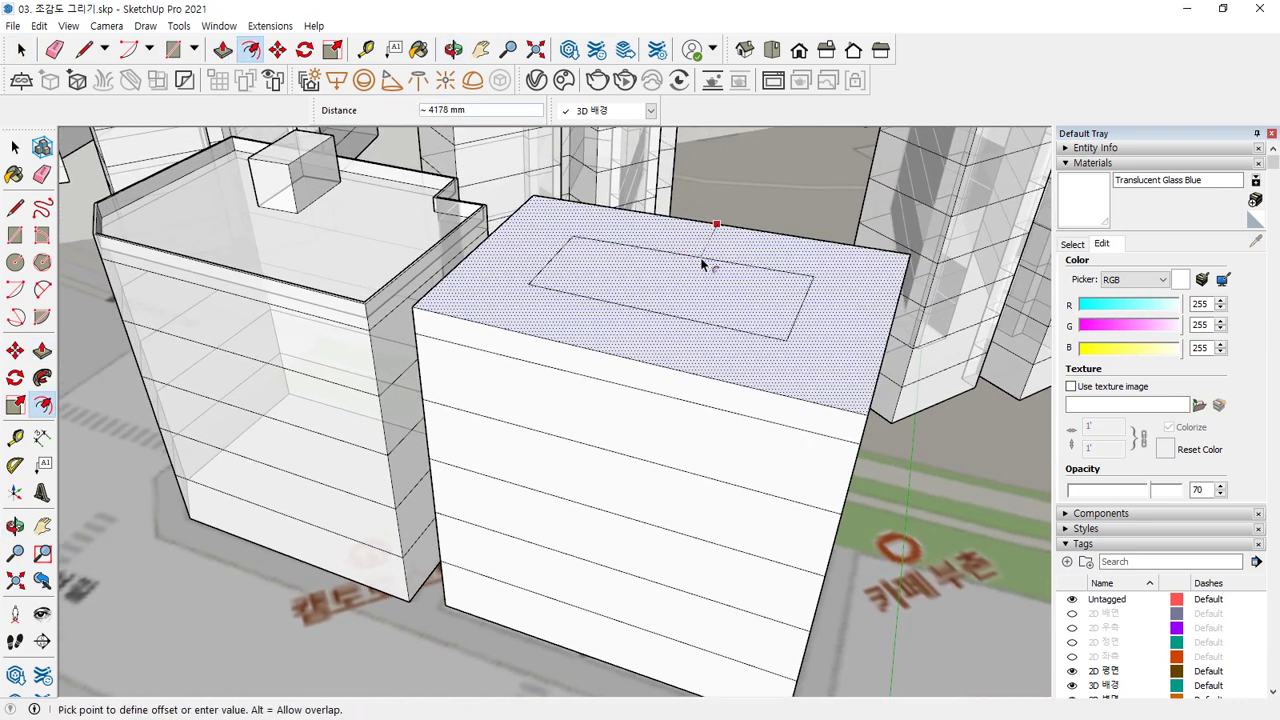
{"action": "type", "text": "150"}
{"action": "key", "text": "Escape"}
{"action": "key", "text": "p"}
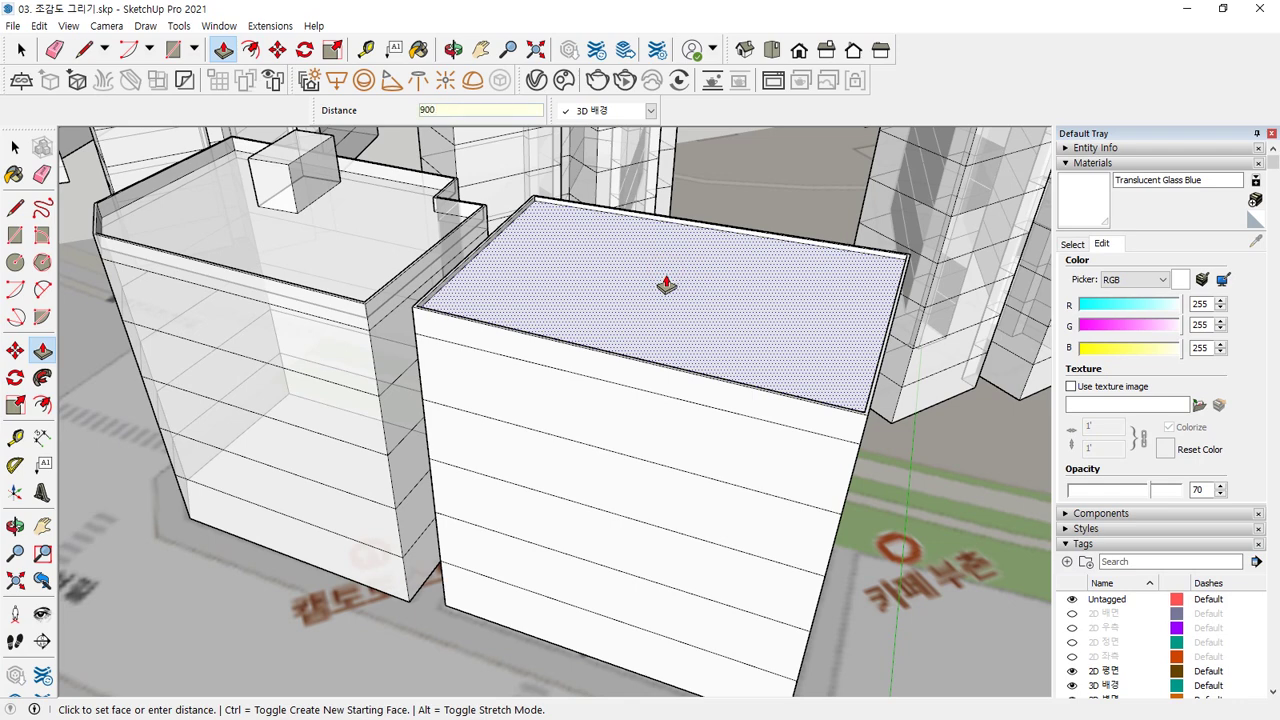
Draw a rectangle of about 4.9 × 4.0 m on the sunken roof and extrude it 3000 mm into a rooftop box.
{"action": "key", "text": "r"}
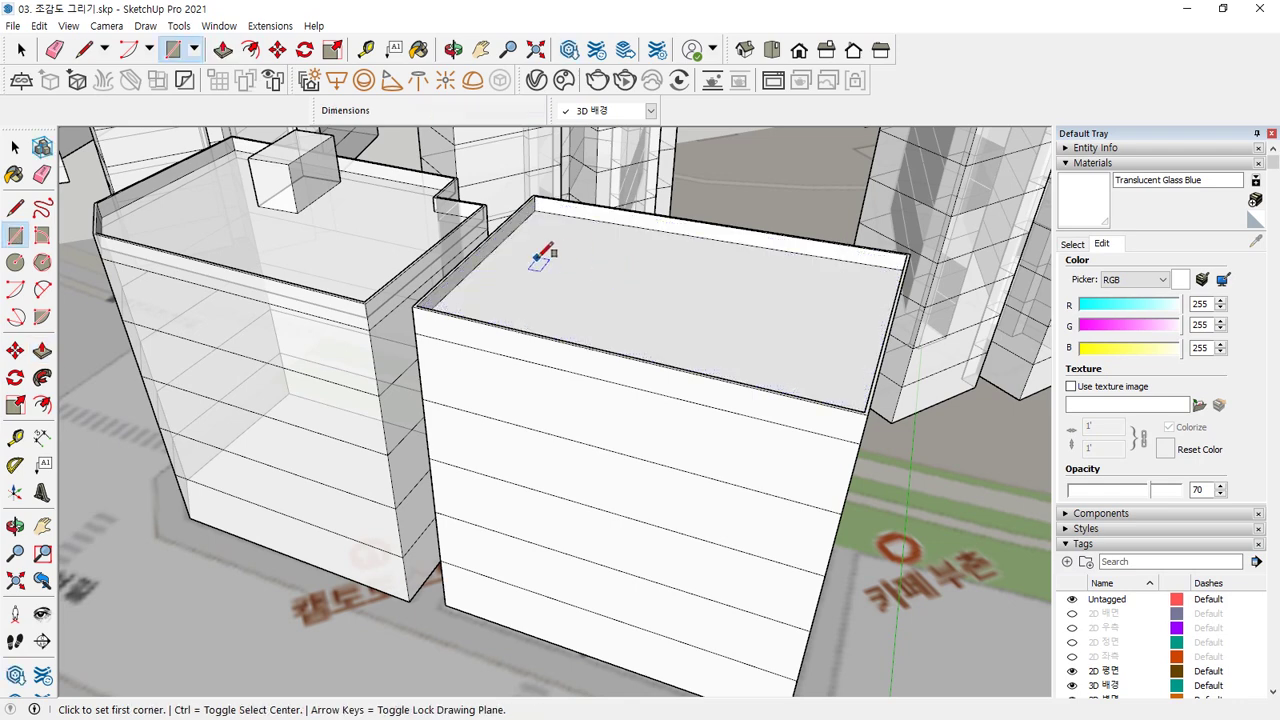
{"action": "left_click", "coordinate": [535, 260]}
{"action": "left_click", "coordinate": [596, 306]}
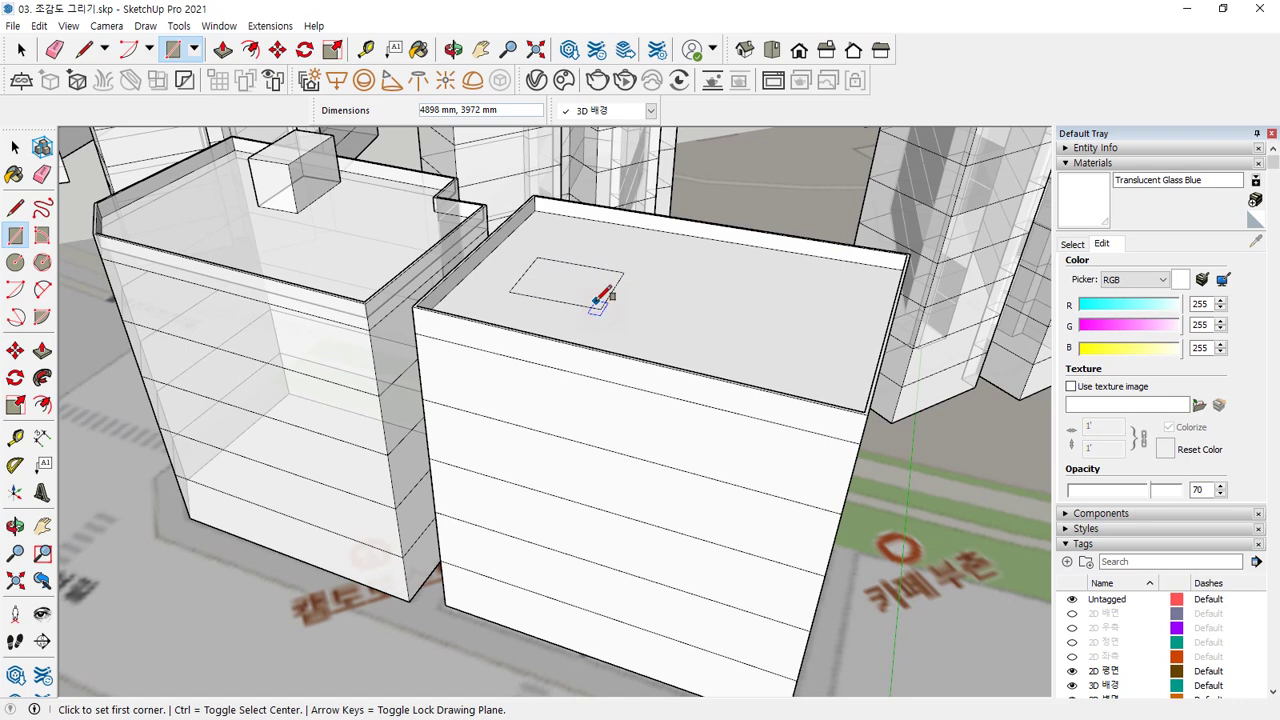
{"action": "key", "text": "p"}
{"action": "left_click", "coordinate": [577, 277]}
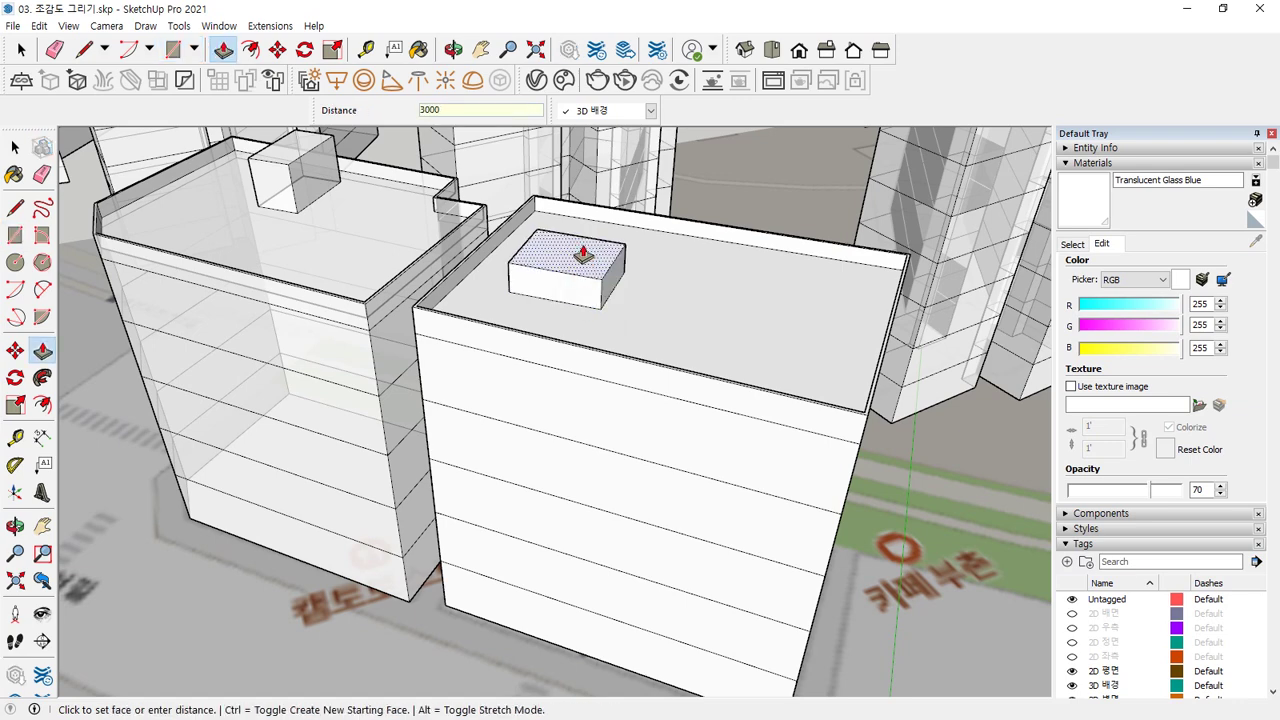
{"action": "type", "text": "3000"}
{"action": "key", "text": "Return"}
Group the whole second building with its rooftop box and paint the group with the white Translucent Glass Blue material.
{"action": "key", "text": "space"}
{"action": "triple_click", "coordinate": [789, 318]}
{"action": "right_click", "coordinate": [789, 298]}
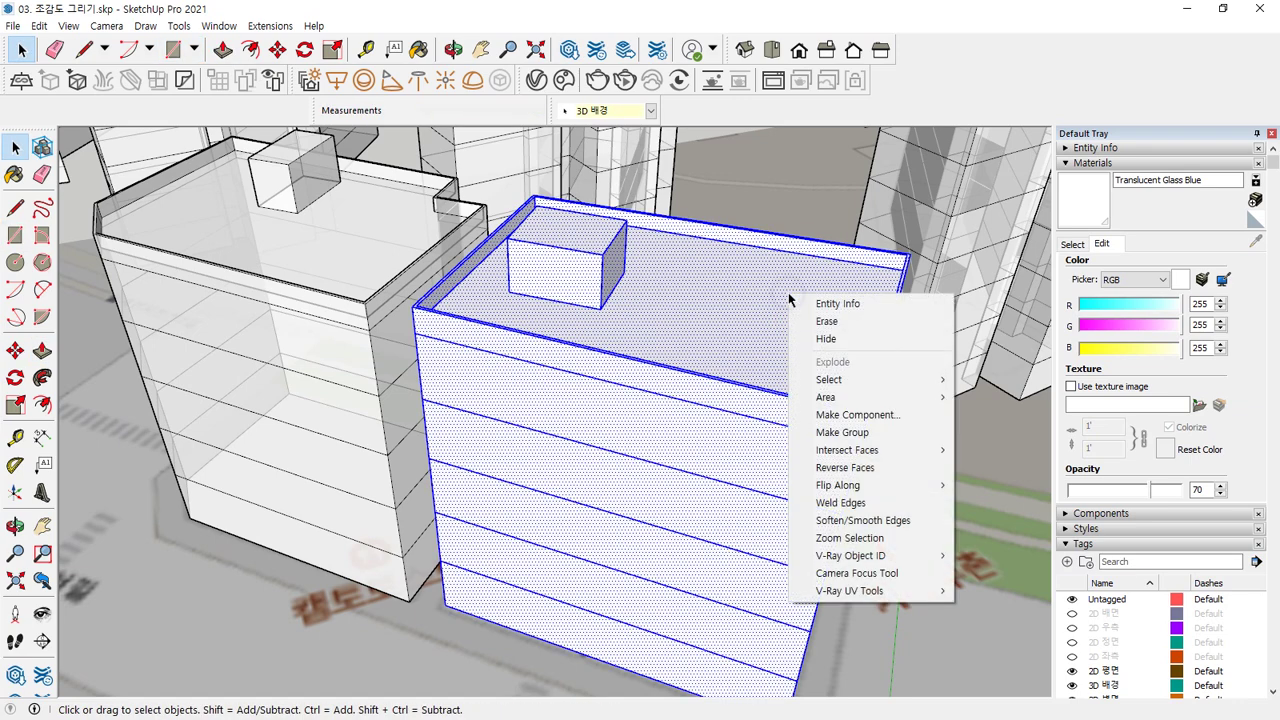
{"action": "left_click", "coordinate": [842, 432]}
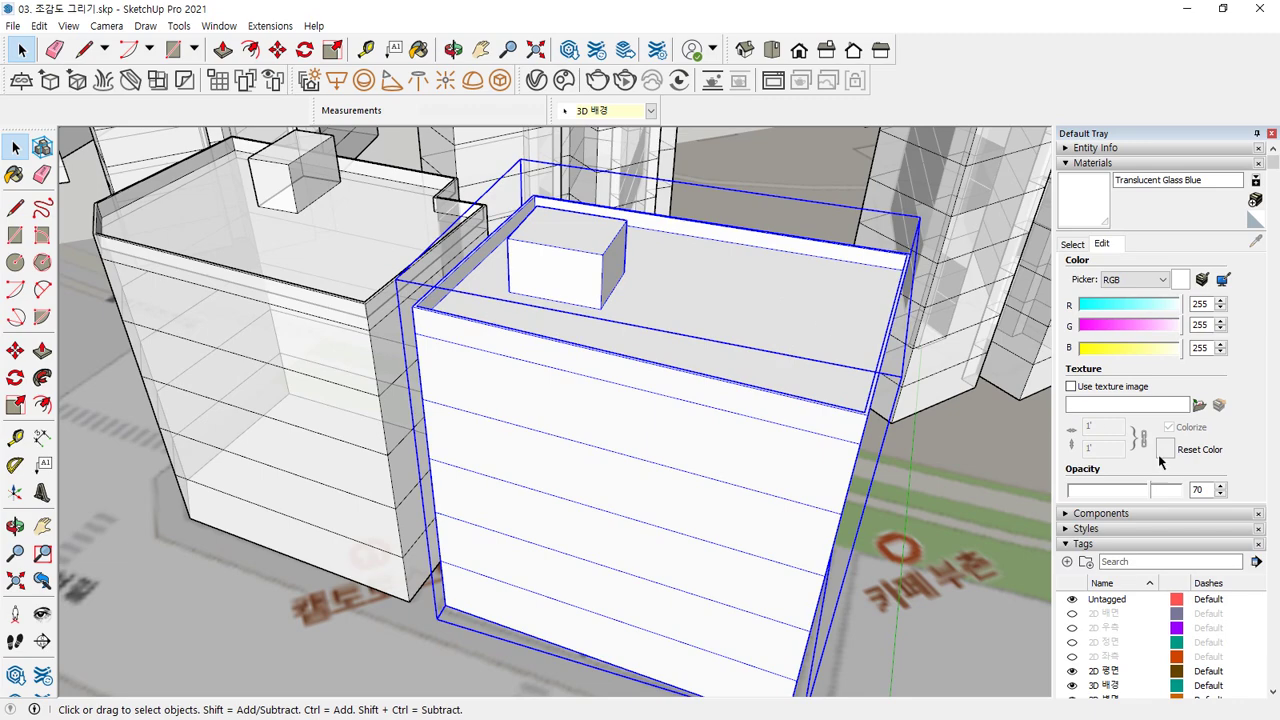
{"action": "left_click", "coordinate": [1066, 207]}
Trace the next map lot, including the notch in its side, into a ground face about 20 m along its rear edge.
{"action": "scroll", "coordinate": [771, 449], "scroll_direction": "down", "scroll_amount": 3}
{"action": "middle_click_drag", "start_coordinate": [771, 449], "coordinate": [437, 294]}
{"action": "scroll", "coordinate": [367, 388], "scroll_direction": "up", "scroll_amount": 3}
{"action": "scroll", "coordinate": [367, 388], "scroll_direction": "up", "scroll_amount": 1}
{"action": "key", "text": "l"}
{"action": "left_click", "coordinate": [401, 313]}
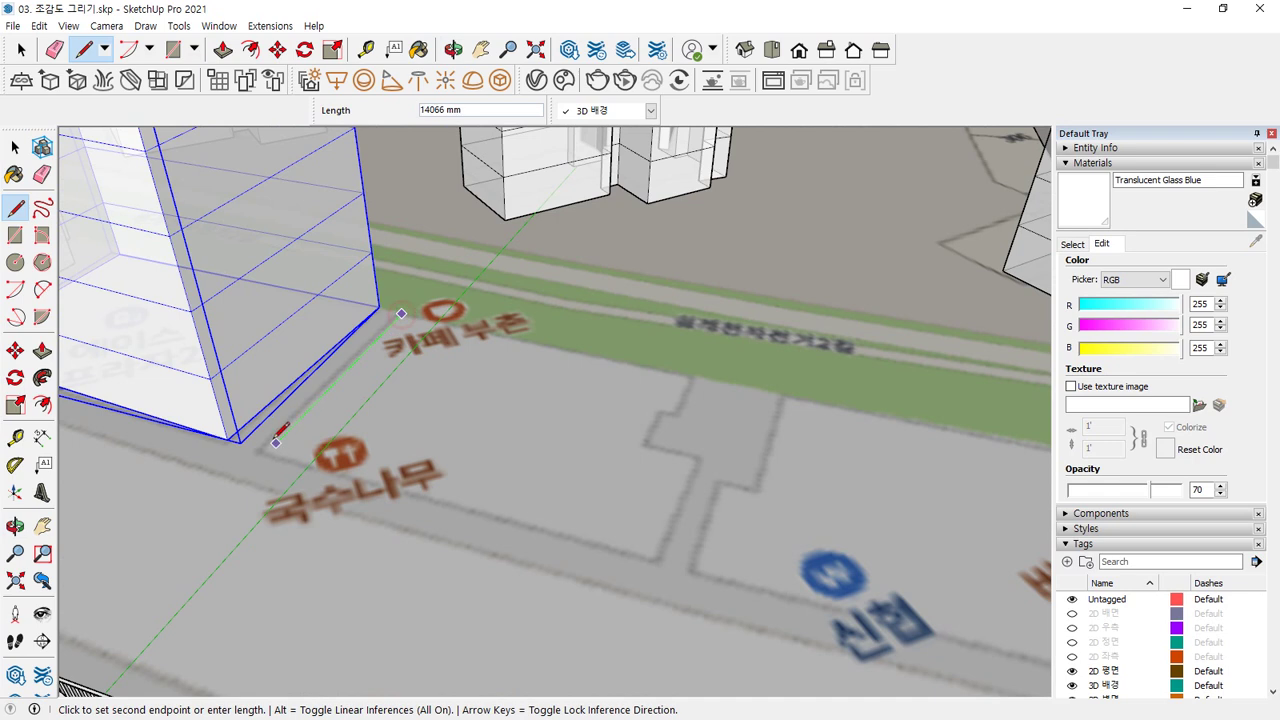
{"action": "left_click", "coordinate": [264, 454]}
{"action": "left_click", "coordinate": [656, 558]}
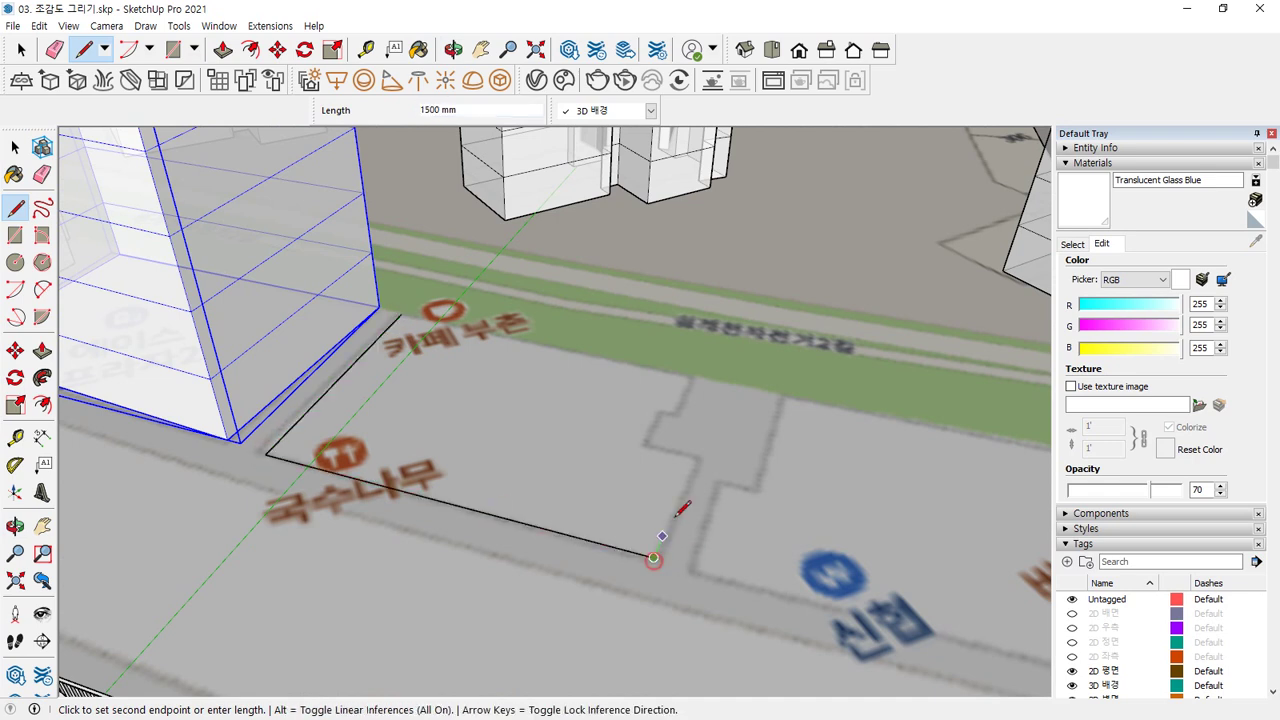
{"action": "left_click", "coordinate": [693, 455]}
{"action": "left_click", "coordinate": [647, 443]}
{"action": "left_click", "coordinate": [660, 412]}
{"action": "left_click", "coordinate": [703, 378]}
{"action": "left_click", "coordinate": [402, 316]}
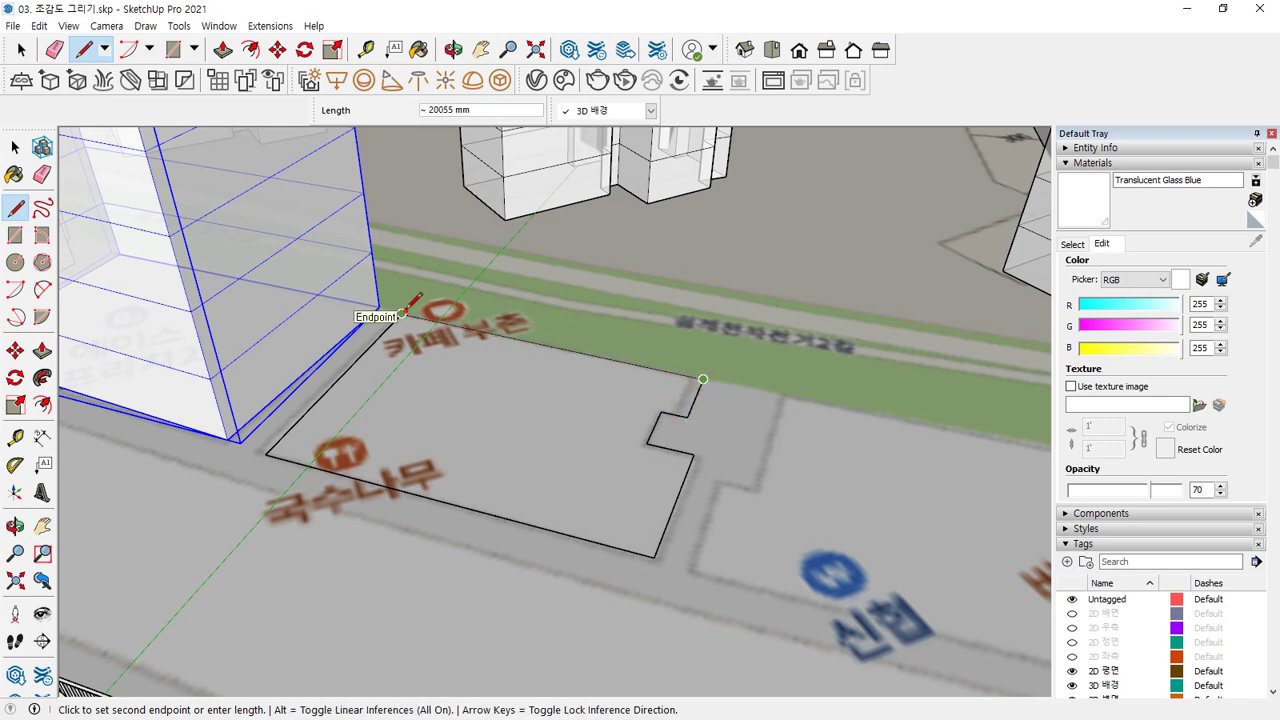
Extrude the notched lot face to 20000 mm, aligned with the adjacent building's top floor line.
{"action": "key", "text": "p"}
{"action": "left_click", "coordinate": [511, 450]}
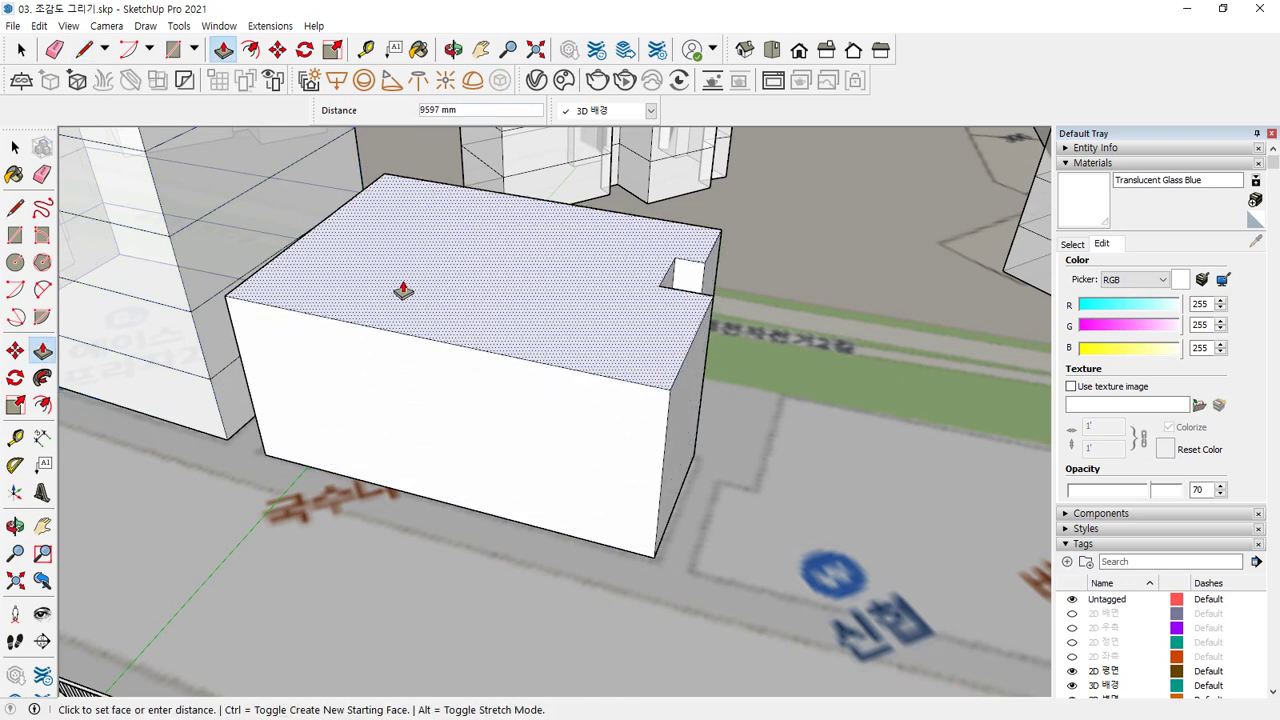
{"action": "scroll", "coordinate": [420, 295], "scroll_direction": "up", "scroll_amount": 3}
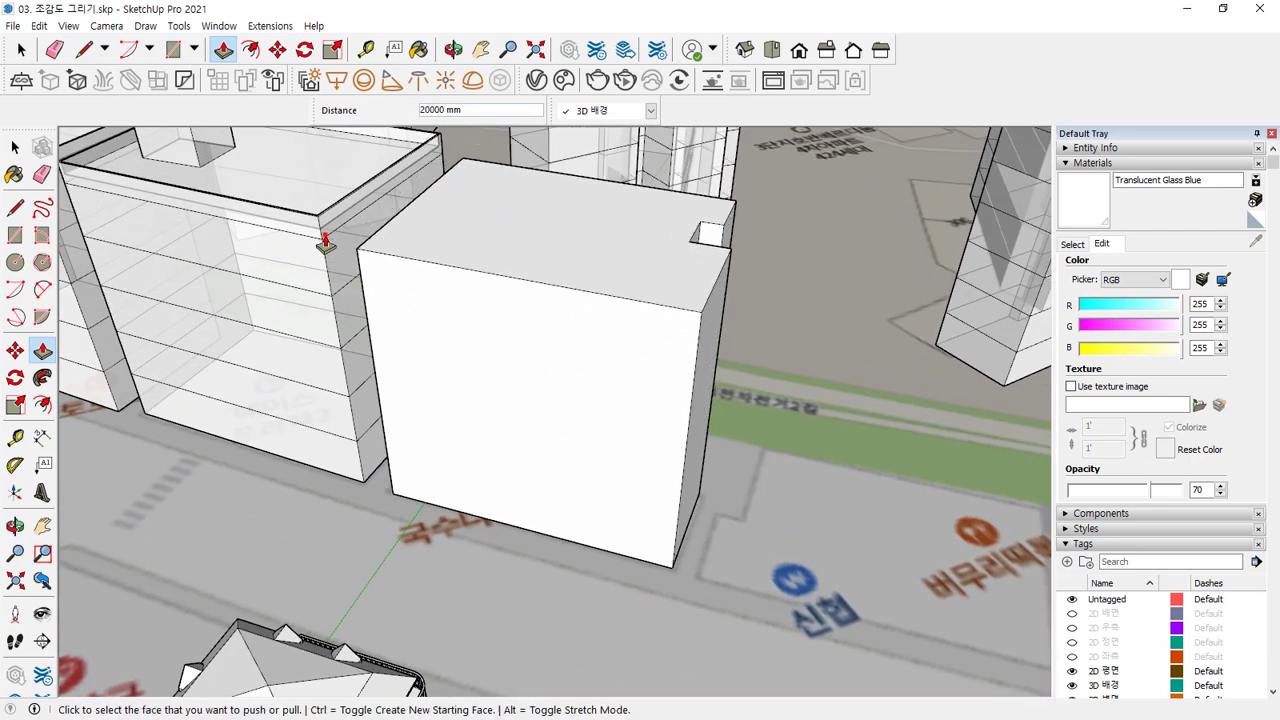
{"action": "left_click", "coordinate": [323, 243]}
Copy the notched block's top outline down to its base and divide the distance by 5 for floor lines.
{"action": "key", "text": "space"}
{"action": "left_click", "coordinate": [621, 257]}
{"action": "double_click", "coordinate": [621, 257]}
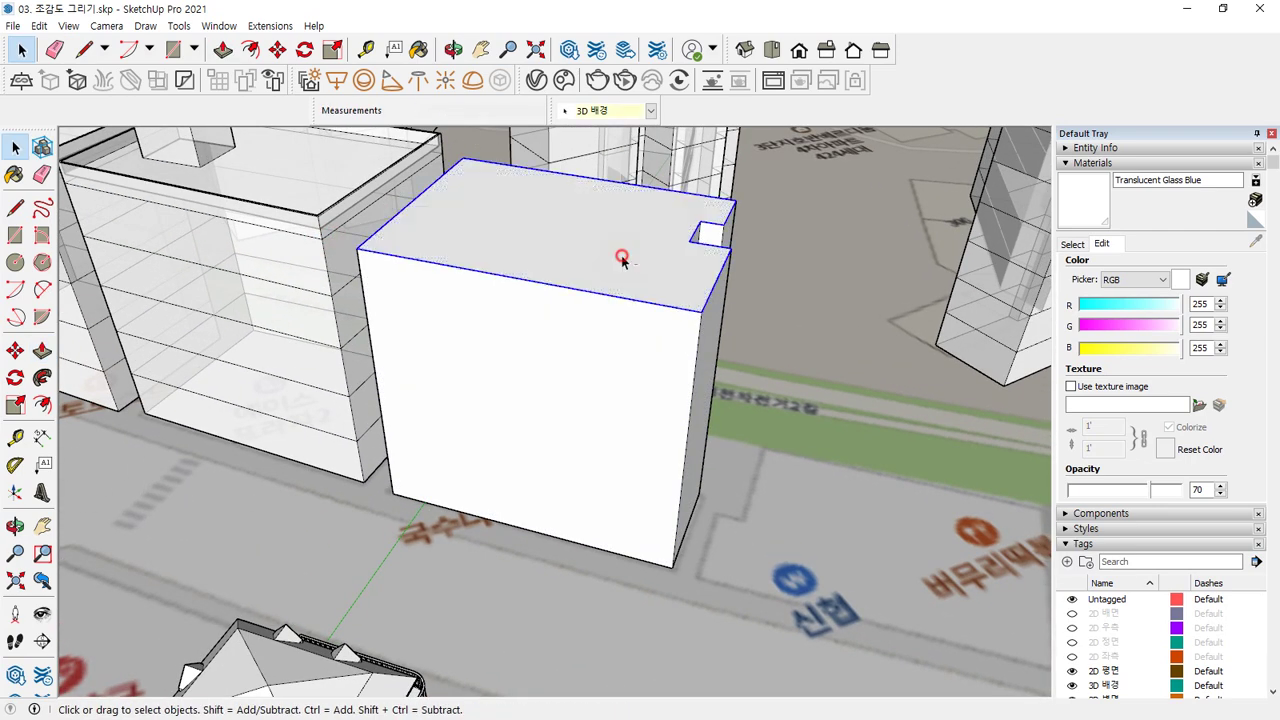
{"action": "key", "text": "m"}
{"action": "left_click", "coordinate": [701, 314]}
{"action": "key", "text": "ctrl"}
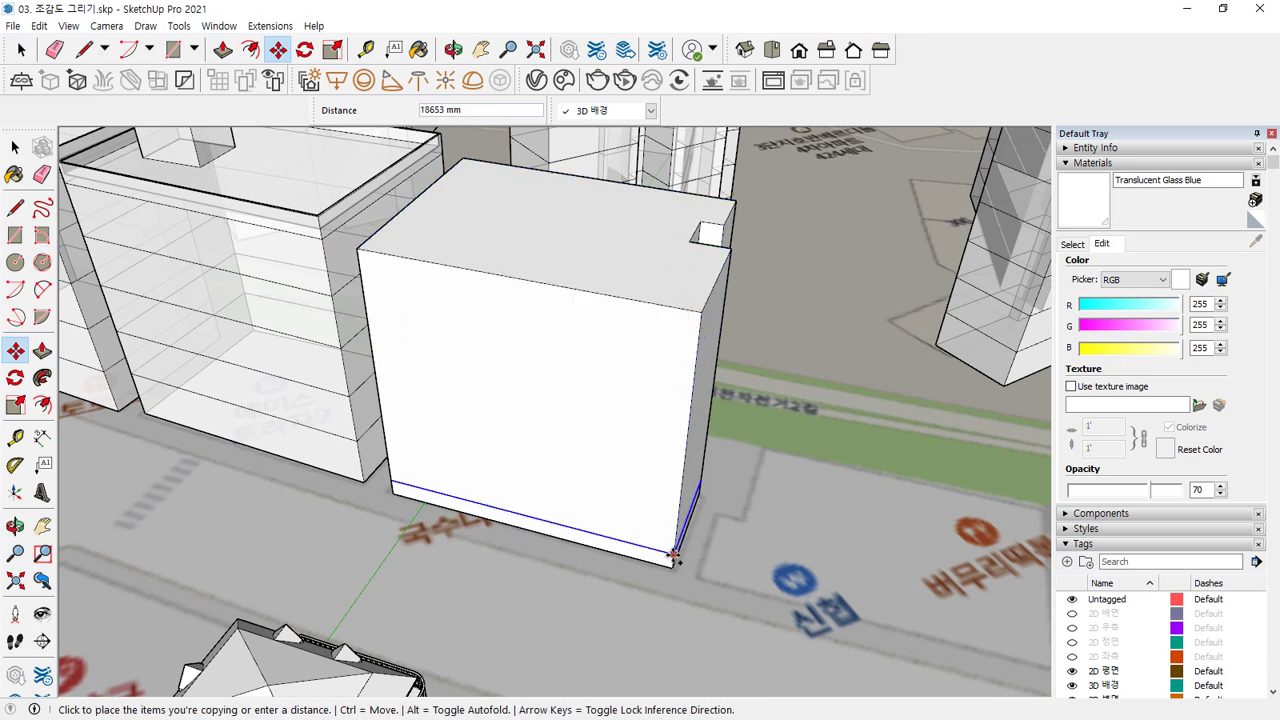
{"action": "left_click", "coordinate": [671, 566]}
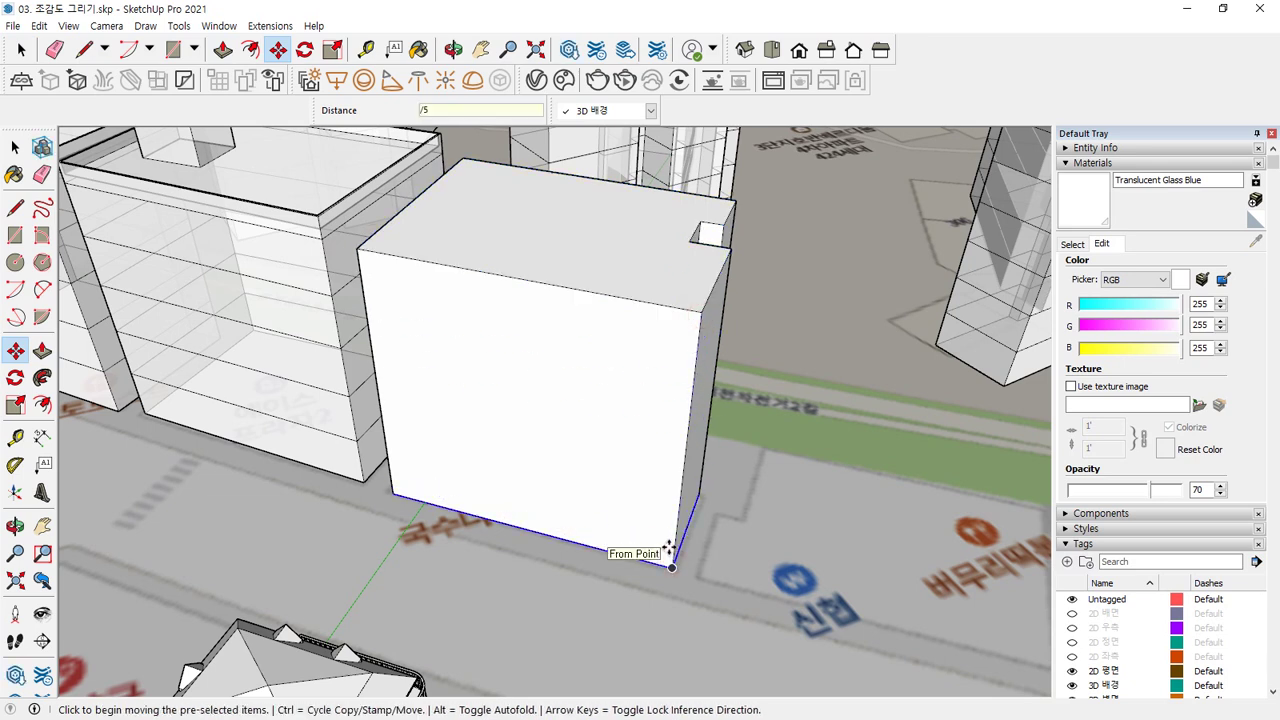
{"action": "key", "text": "Return"}
Pull the notched block's top face up as a new layer above the floor lines.
{"action": "key", "text": "space"}
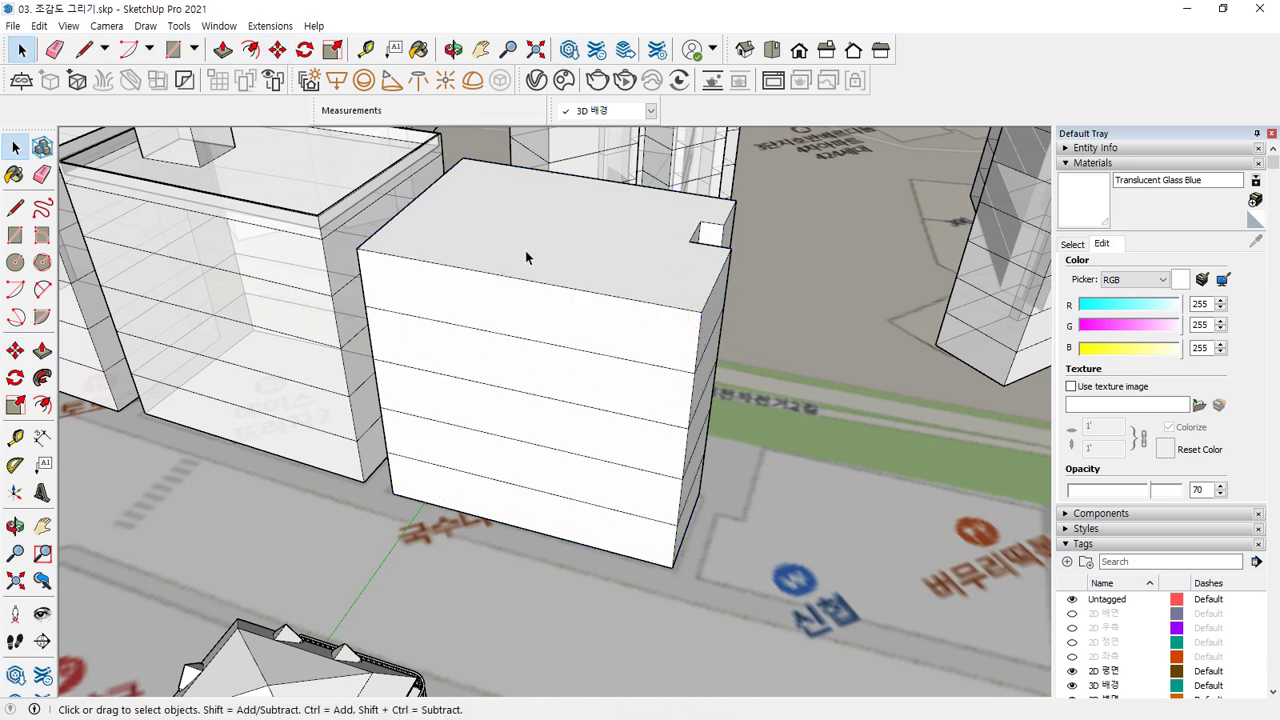
{"action": "key", "text": "p"}
{"action": "left_click", "coordinate": [543, 249]}
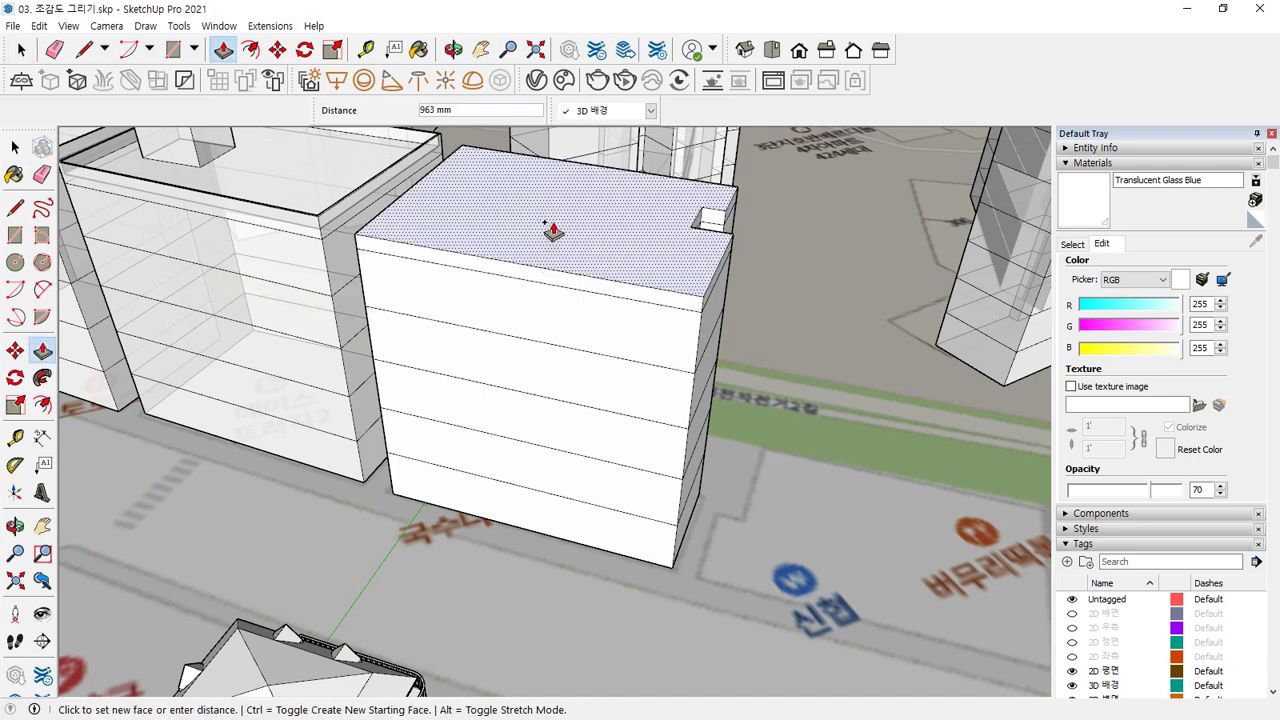
{"action": "key", "text": "Return"}
Offset the notched roof outline 150 mm inward and push the inner face down to form a parapet.
{"action": "key", "text": "space"}
{"action": "left_click", "coordinate": [557, 229]}
{"action": "key", "text": "f"}
{"action": "left_click", "coordinate": [588, 157]}
{"action": "key", "text": "Escape"}
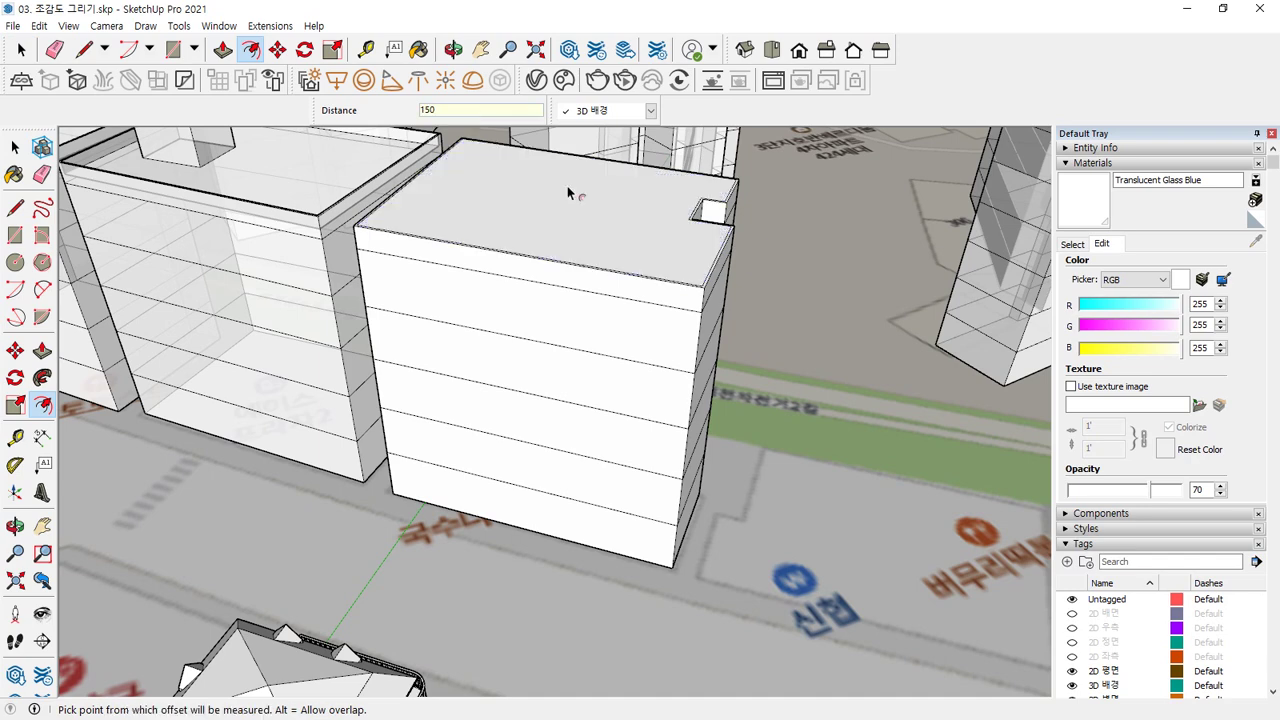
{"action": "key", "text": "p"}
{"action": "left_click", "coordinate": [536, 210]}
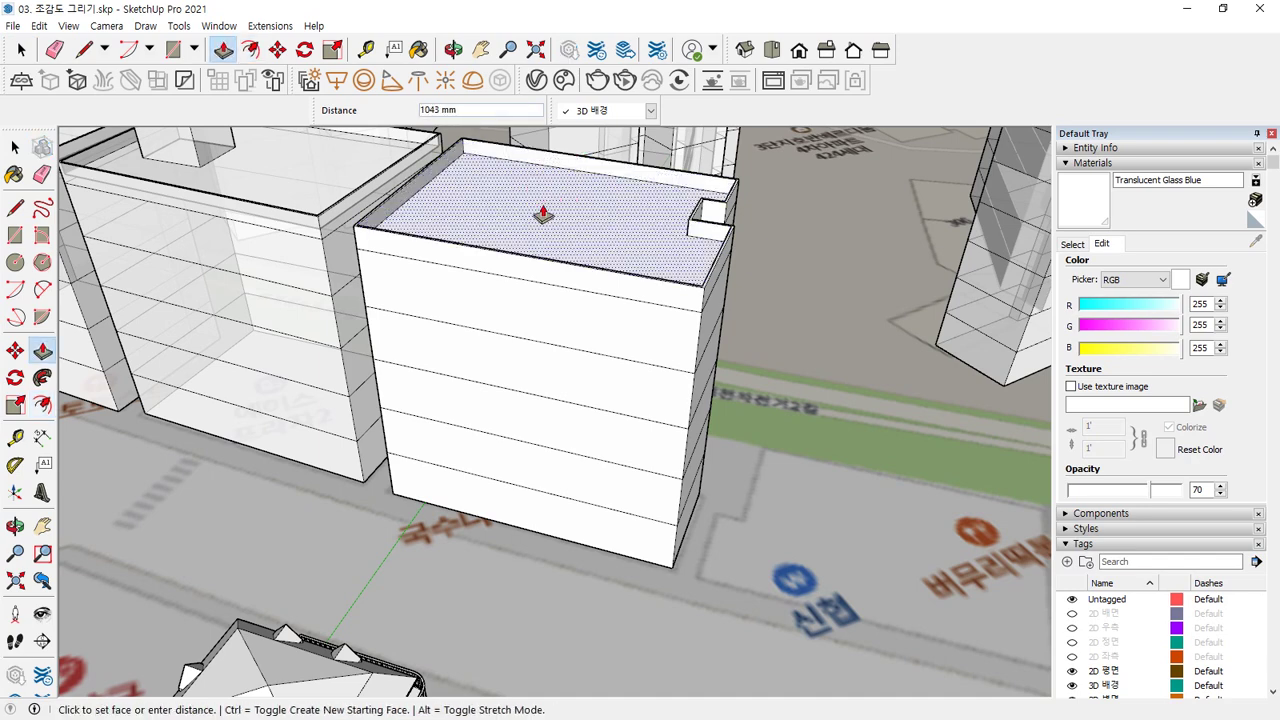
{"action": "key", "text": "space"}
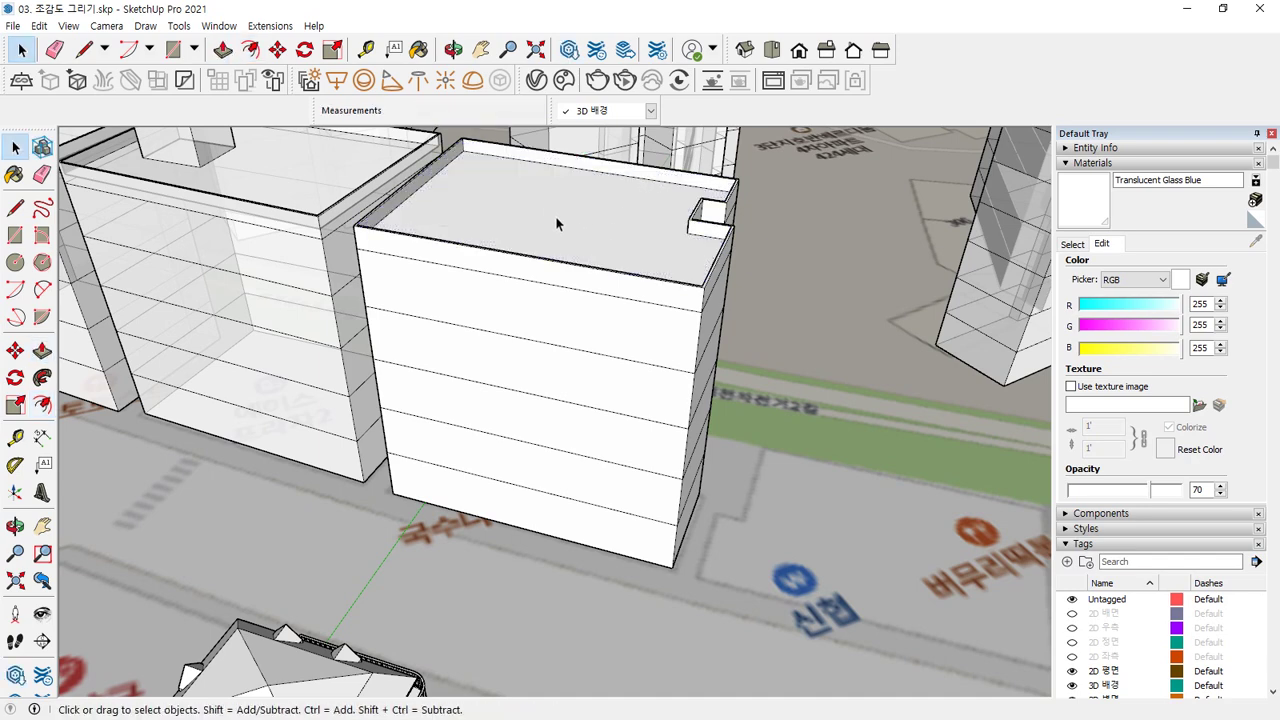
Draw a rectangle on the sunken roof next to the notch and extrude it upward into a rooftop box.
{"action": "scroll", "coordinate": [700, 250], "scroll_direction": "up", "scroll_amount": 5}
{"action": "key", "text": "r"}
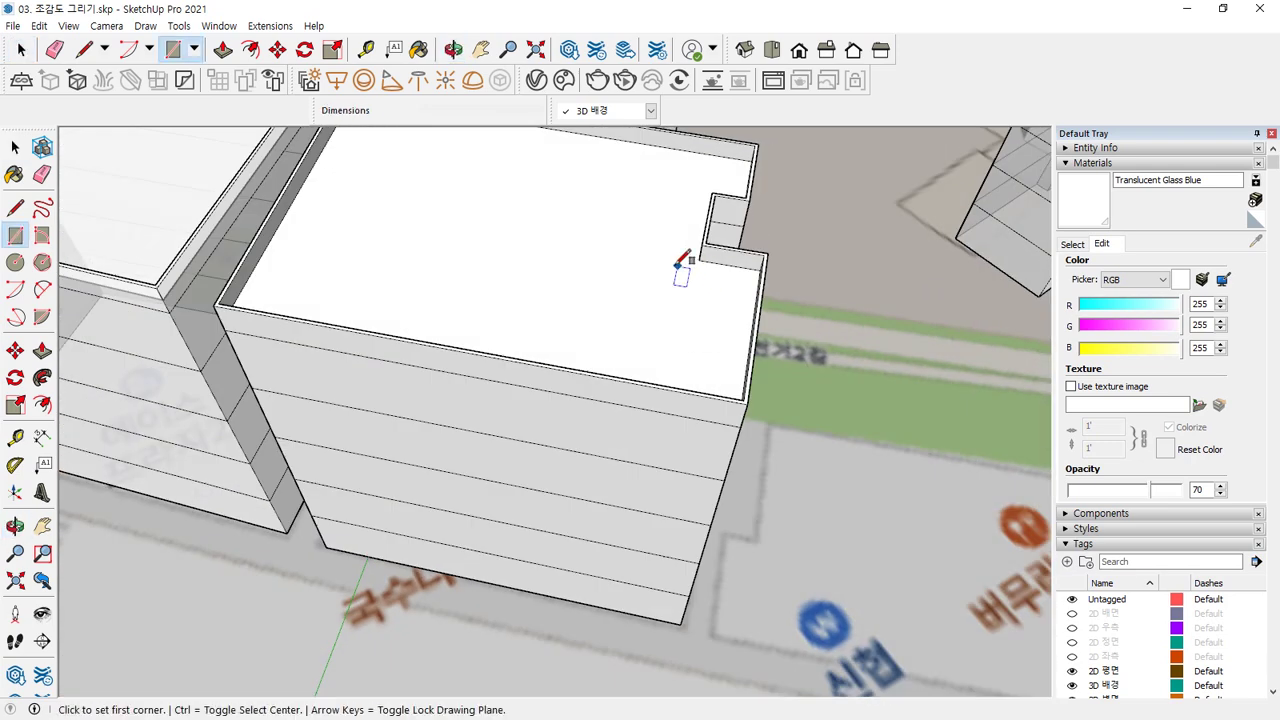
{"action": "left_click", "coordinate": [649, 264]}
{"action": "left_click", "coordinate": [727, 380]}
{"action": "key", "text": "p"}
{"action": "left_click", "coordinate": [693, 333]}
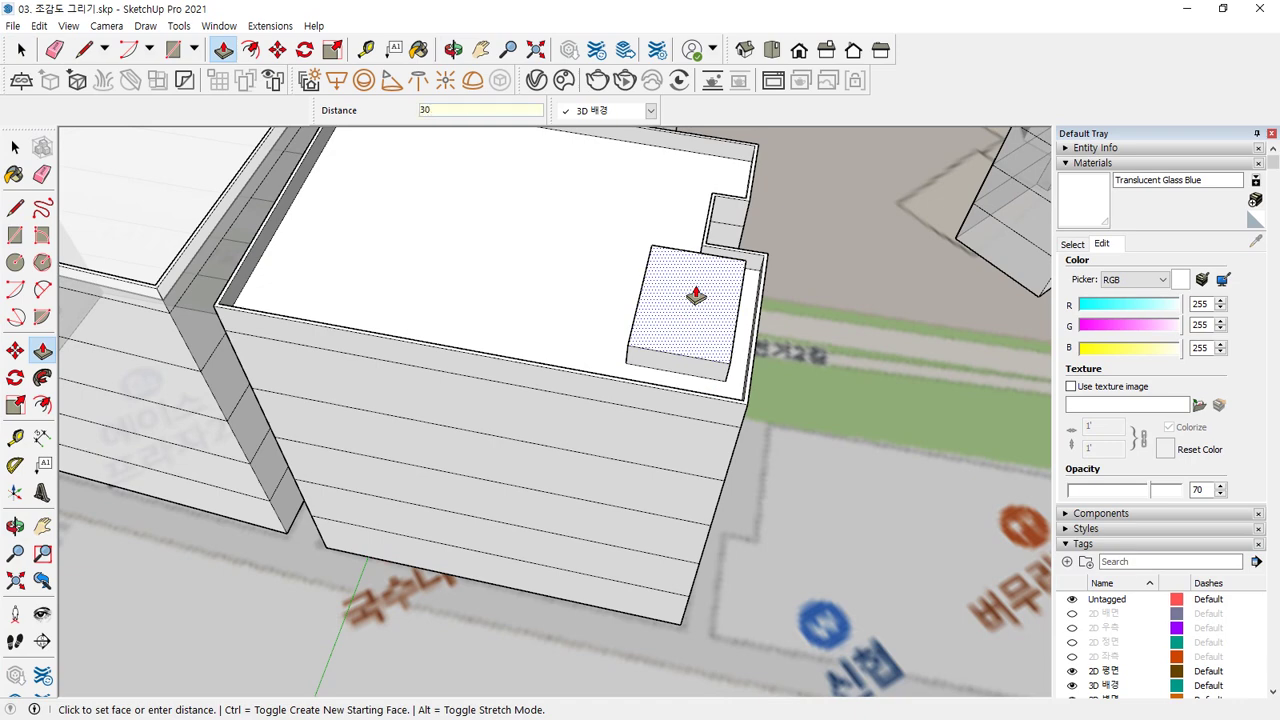
{"action": "key", "text": "Return"}
Group the entire notched building and paint the group with the white Translucent Glass Blue material.
{"action": "key", "text": "space"}
{"action": "left_click", "coordinate": [557, 263]}
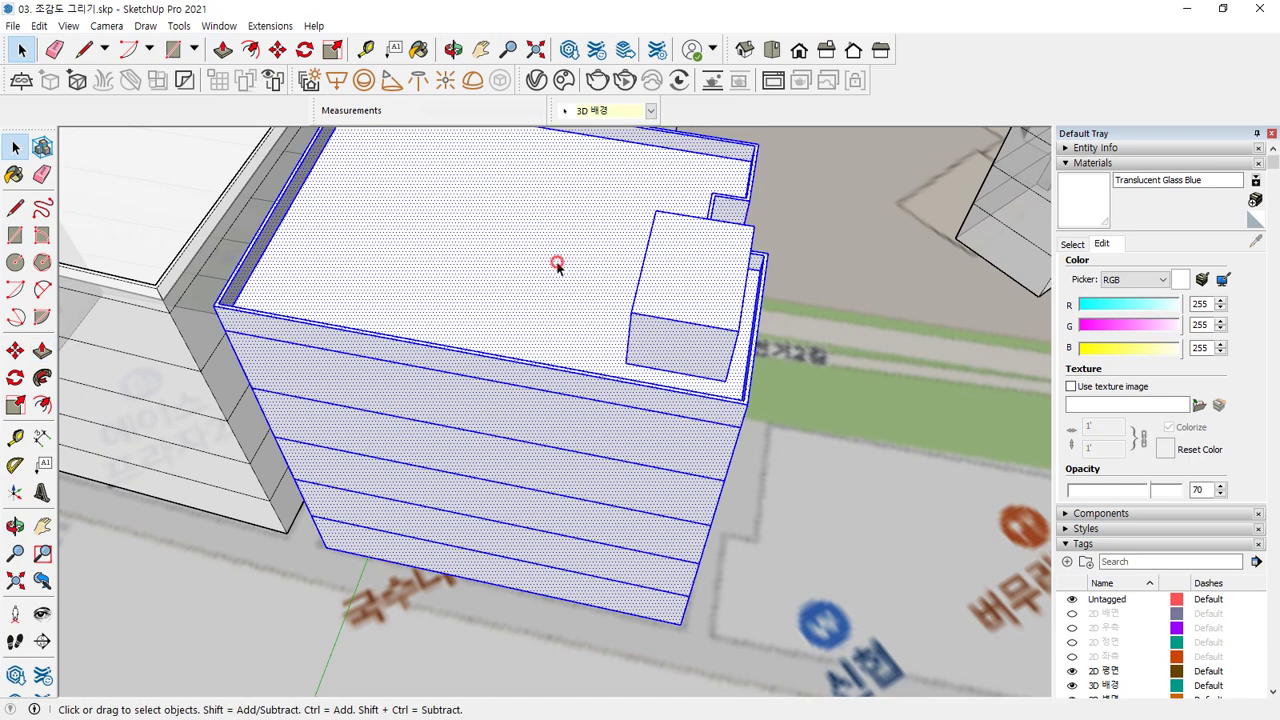
{"action": "left_click", "coordinate": [1103, 201]}
{"action": "left_click", "coordinate": [466, 300]}
Trace the notched lot outline marked 신협 on the map, beside the last finished building, as a closed face.
{"action": "mouse_move", "coordinate": [466, 300]}
{"action": "middle_mouse_down"}
{"action": "mouse_move", "coordinate": [503, 400]}
{"action": "mouse_move", "coordinate": [484, 366]}
{"action": "middle_mouse_up"}
{"action": "key", "text": "l"}
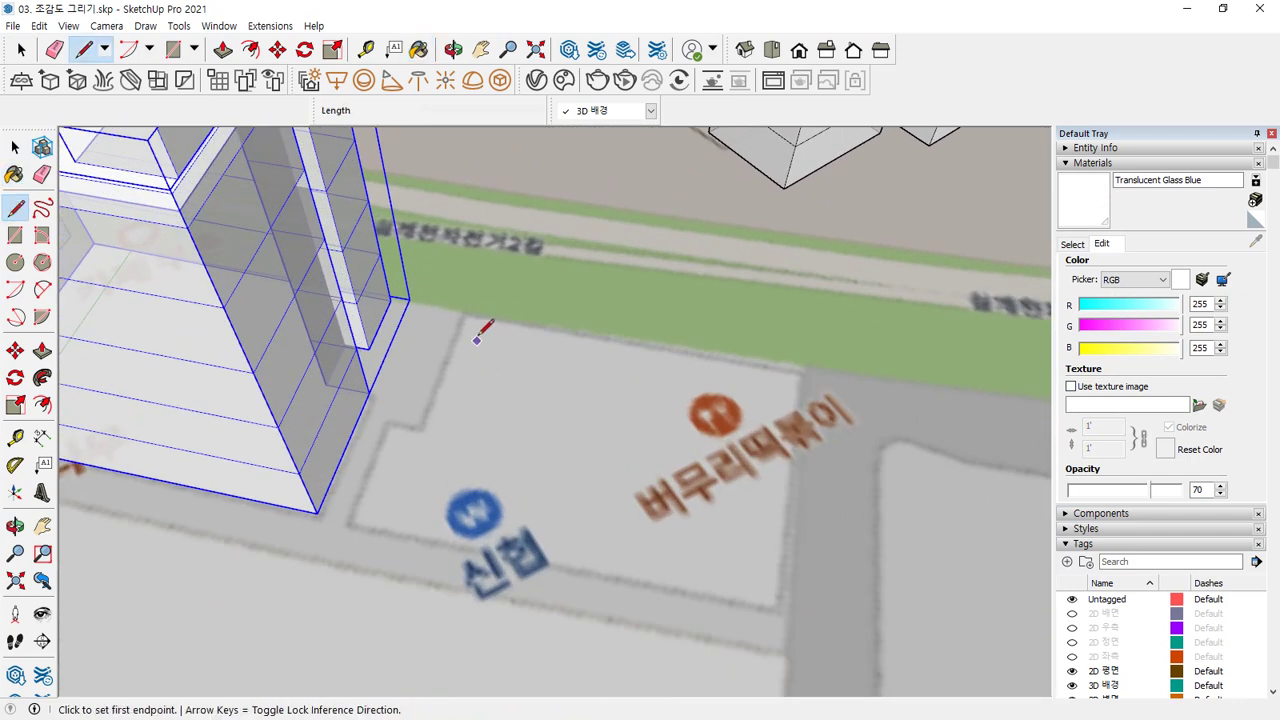
{"action": "left_click", "coordinate": [466, 313]}
{"action": "left_click", "coordinate": [424, 426]}
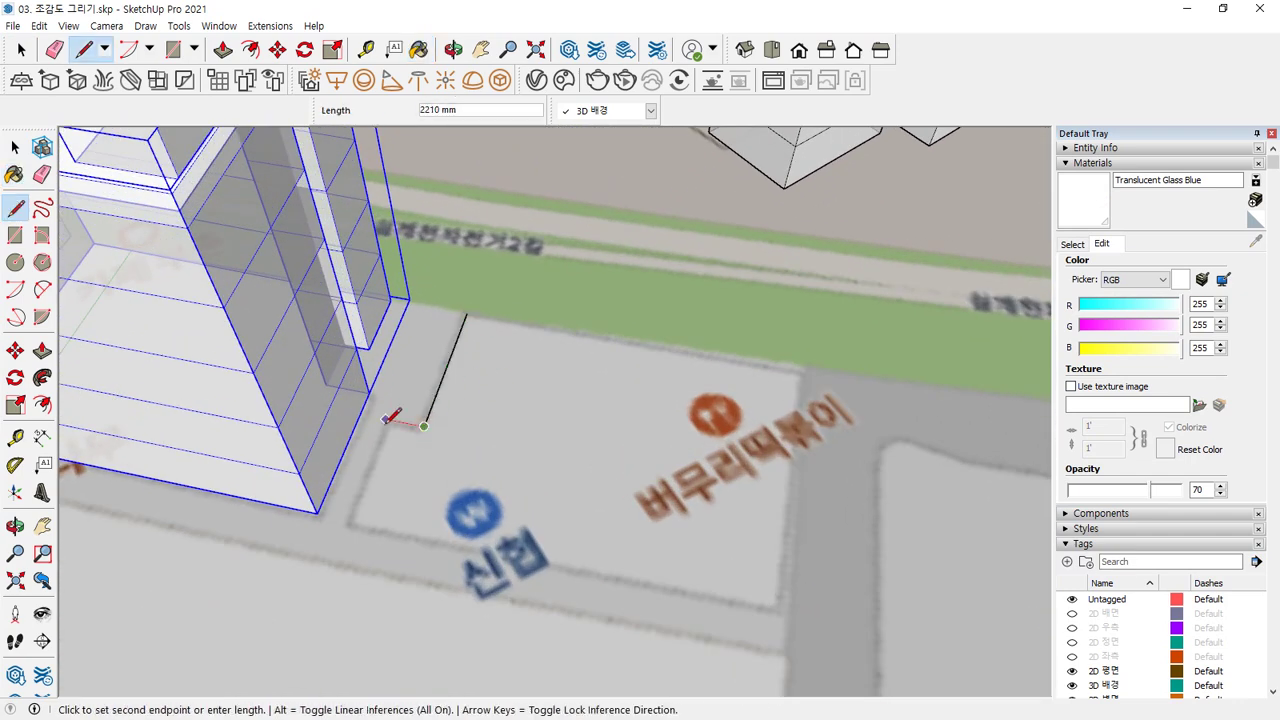
{"action": "left_click", "coordinate": [387, 419]}
{"action": "left_click", "coordinate": [346, 521]}
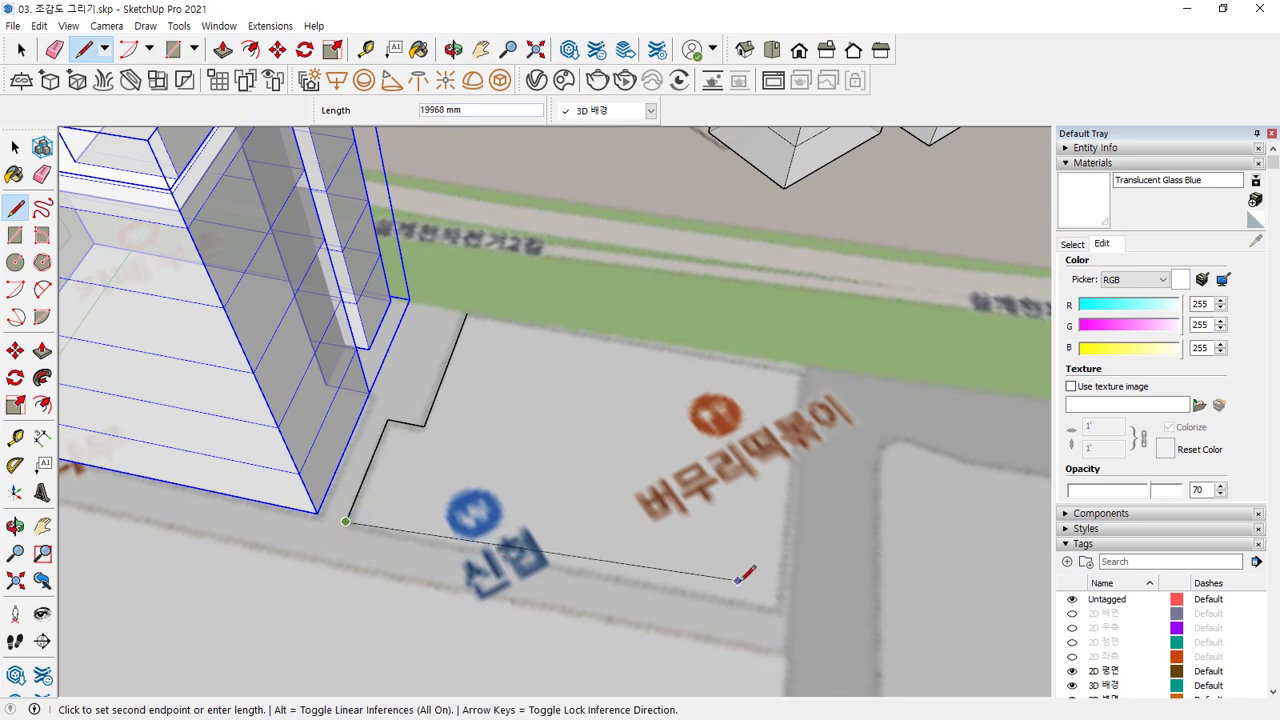
{"action": "left_click", "coordinate": [770, 612]}
{"action": "left_click", "coordinate": [795, 371]}
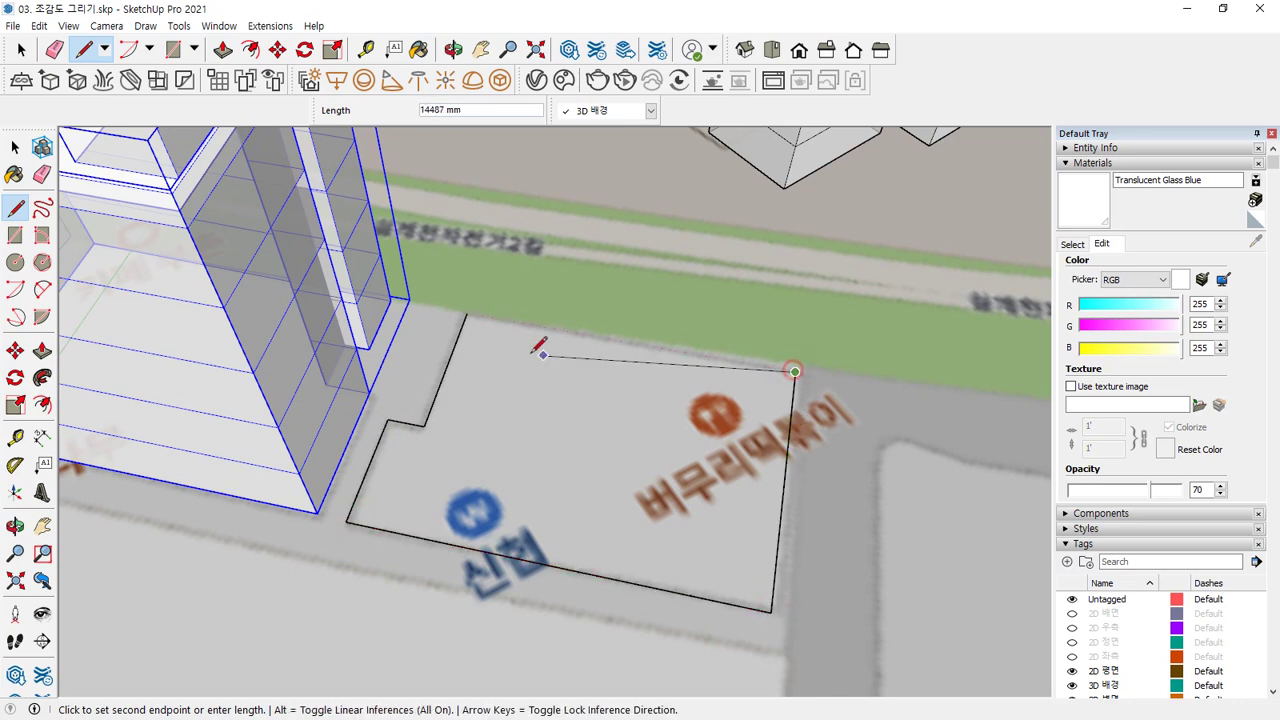
{"action": "left_click", "coordinate": [466, 313]}
Extrude the notched 신협 lot face up to the uppermost floor line of the neighbouring building.
{"action": "key", "text": "p"}
{"action": "left_click", "coordinate": [506, 428]}
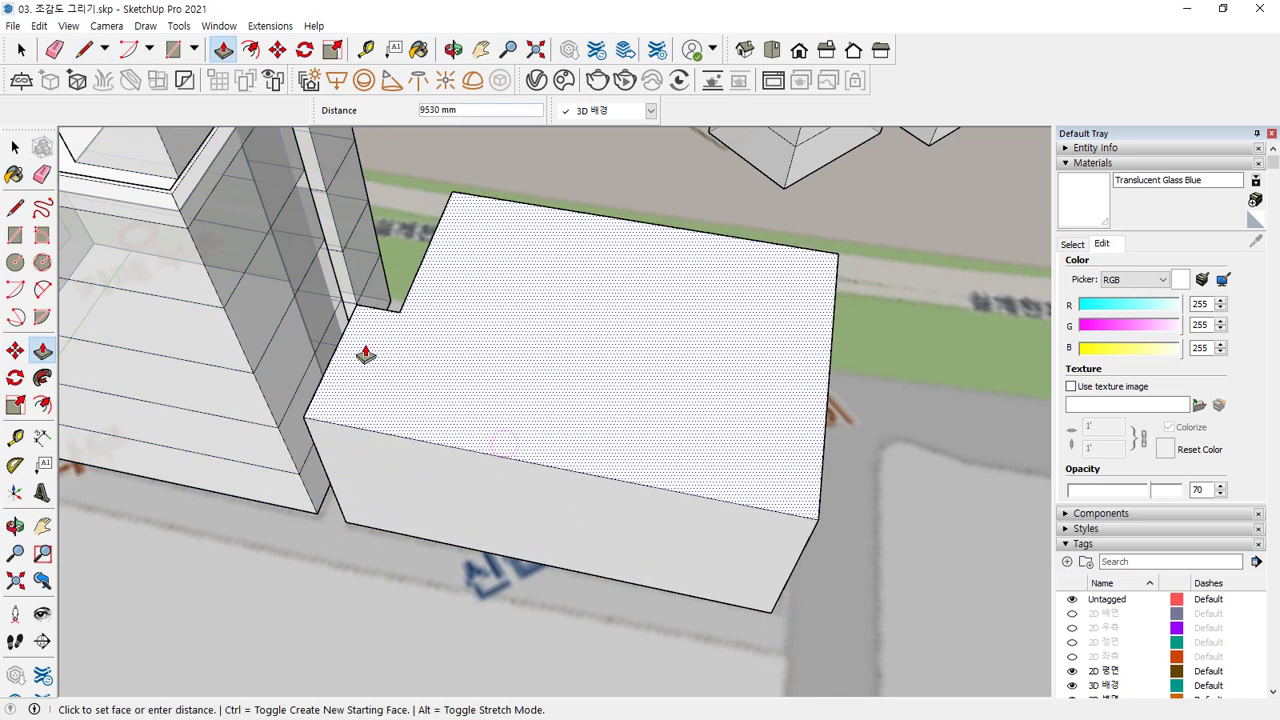
{"action": "left_click", "coordinate": [191, 232]}
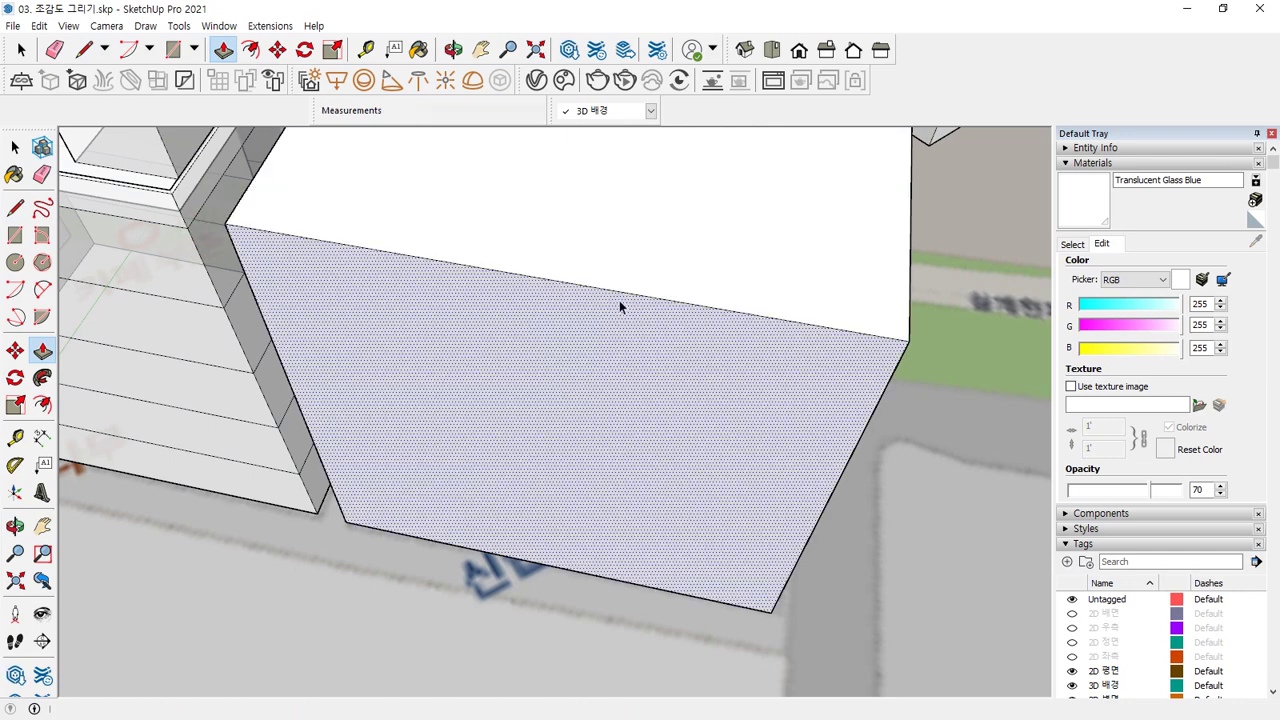
Copy the block's top face outline down to its base and divide the copies by 5 to make floor lines.
{"action": "key", "text": "space"}
{"action": "double_click", "coordinate": [714, 257]}
{"action": "key", "text": "m"}
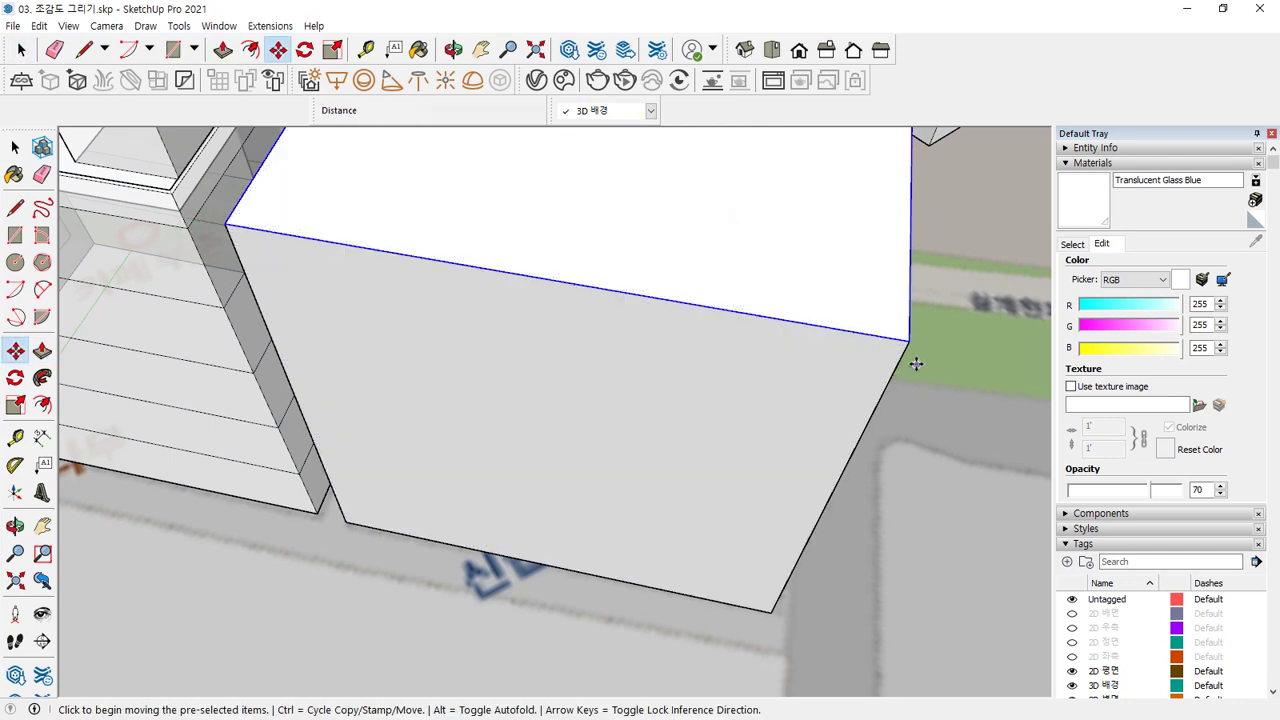
{"action": "left_click", "coordinate": [907, 342]}
{"action": "key", "text": "ctrl"}
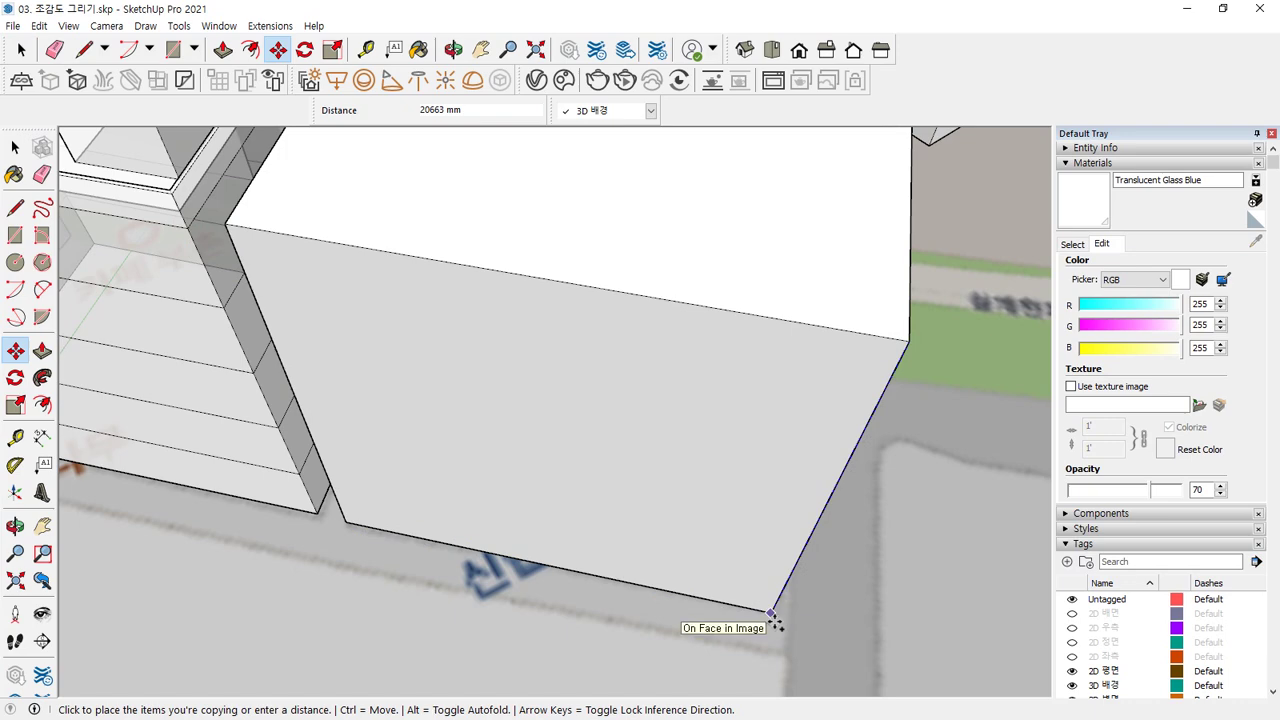
{"action": "left_click", "coordinate": [771, 612]}
{"action": "type", "text": "/5"}
{"action": "key", "text": "Return"}
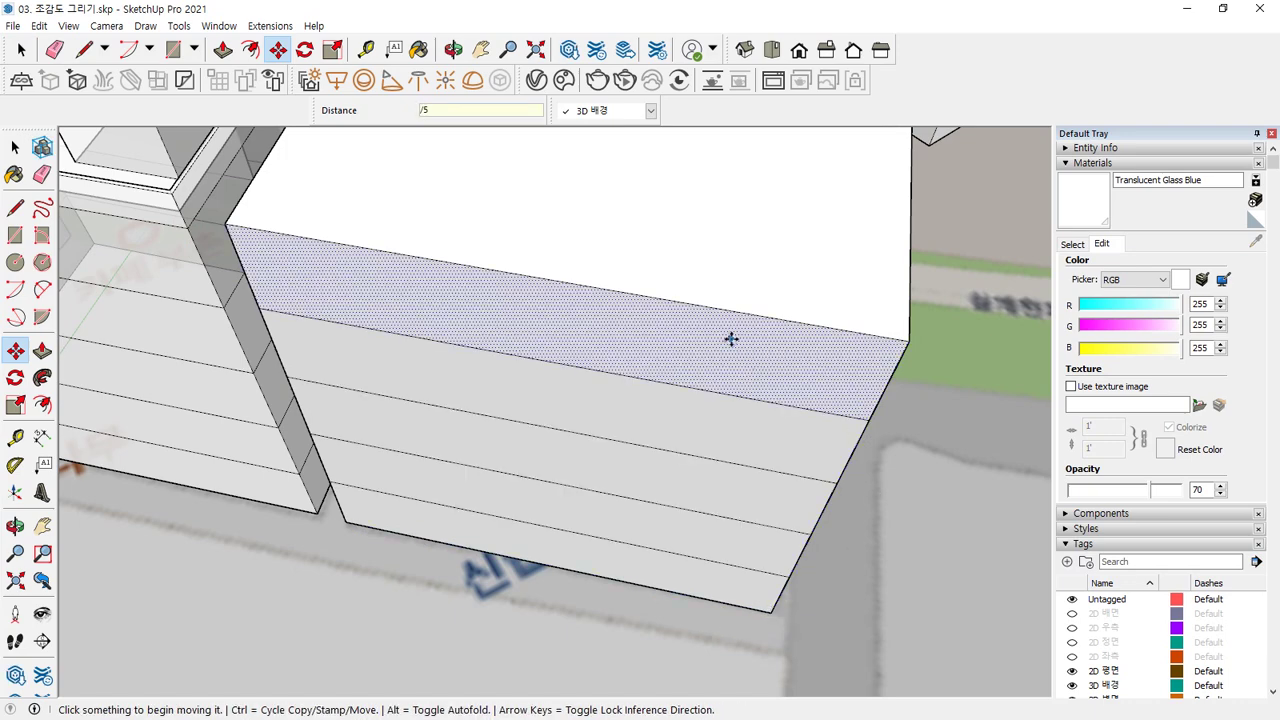
Pull the five-storey block's top face up 1500 mm as a new layer.
{"action": "key", "text": "p"}
{"action": "left_click", "coordinate": [593, 237]}
{"action": "type", "text": "1500"}
{"action": "key", "text": "Return"}
{"action": "key", "text": "i"}
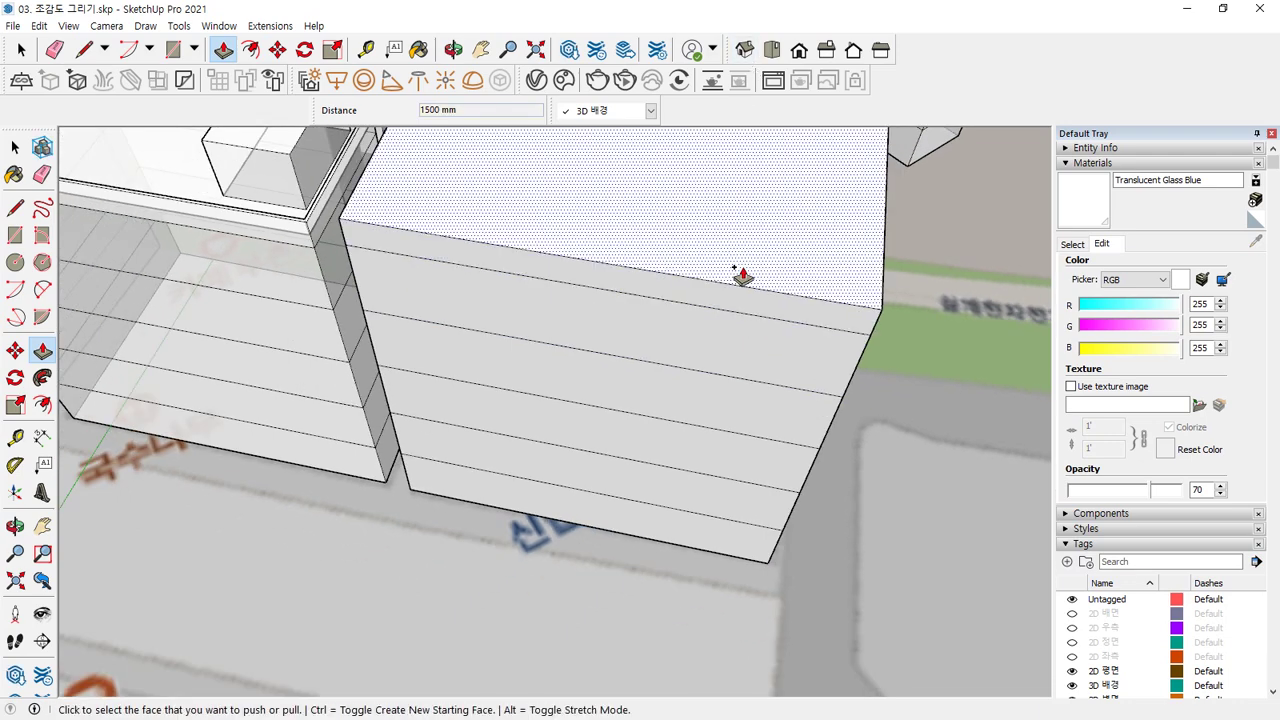
Offset the roof outline of the 신협 block 150 mm inward and push the inner face down 900 mm to form a parapet.
{"action": "key", "text": "f"}
{"action": "left_click", "coordinate": [733, 203]}
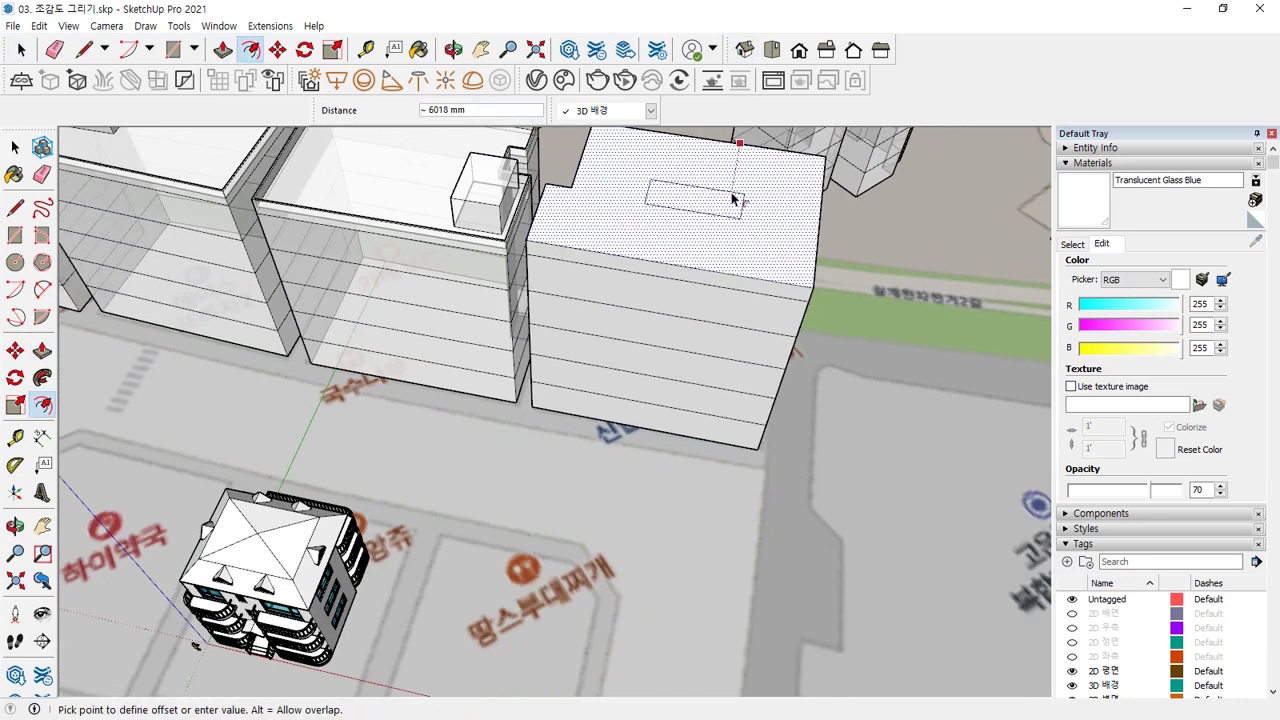
{"action": "key", "text": "Return"}
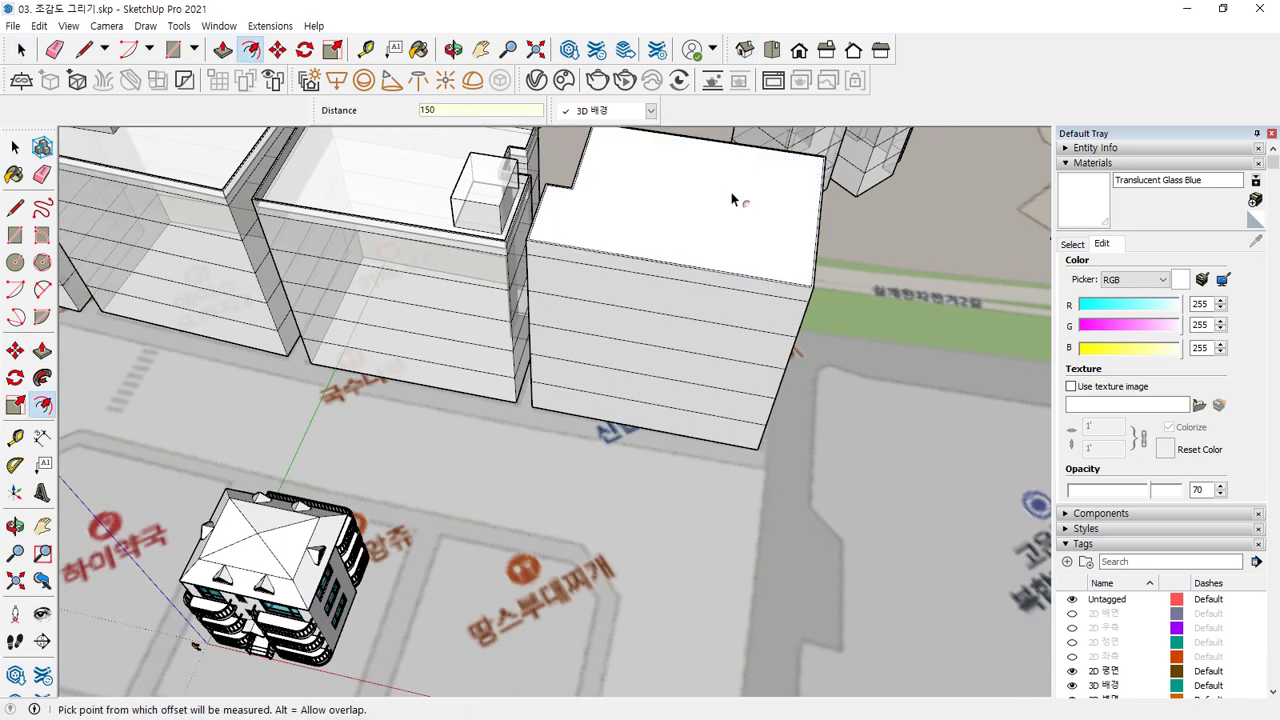
{"action": "key", "text": "p"}
{"action": "left_click", "coordinate": [660, 210]}
{"action": "type", "text": "900"}
{"action": "key", "text": "Return"}
Draw a rectangle in the sunken roof's corner near the notch and extrude it 3000 mm into a rooftop box.
{"action": "scroll", "coordinate": [660, 212], "scroll_direction": "up", "scroll_amount": 5}
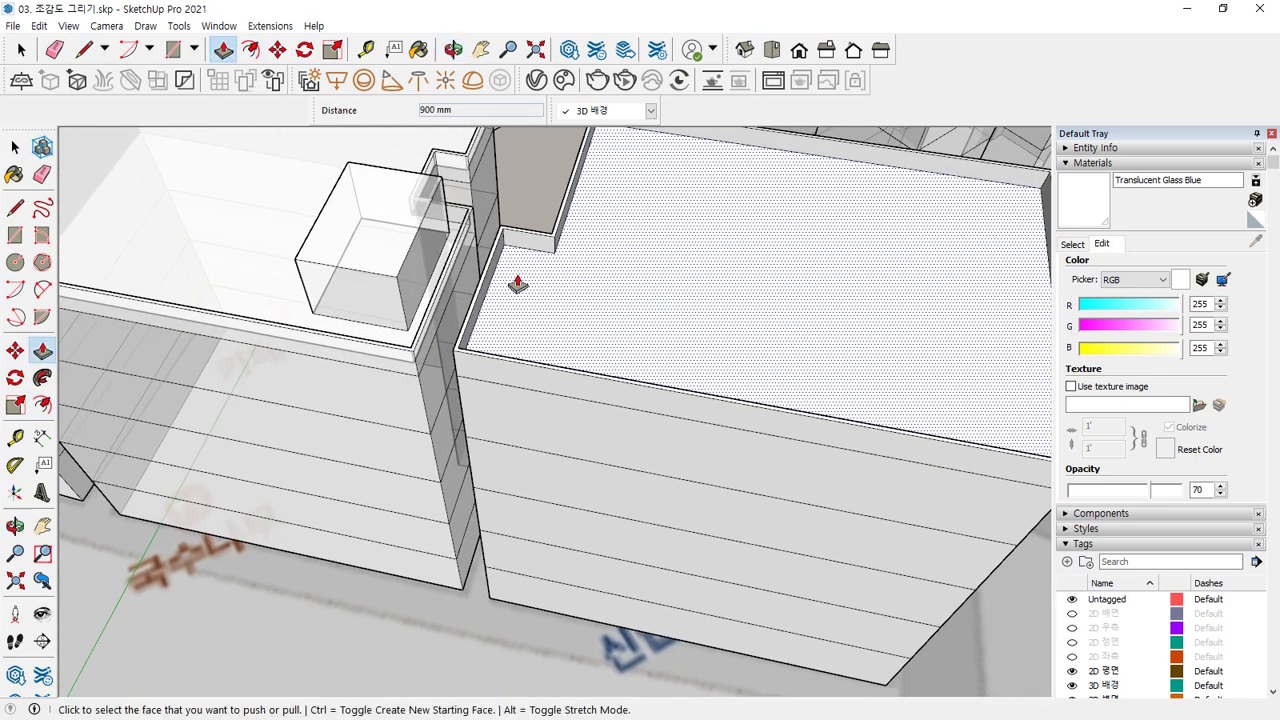
{"action": "scroll", "coordinate": [517, 284], "scroll_direction": "up", "scroll_amount": 2}
{"action": "key", "text": "r"}
{"action": "left_click", "coordinate": [514, 262]}
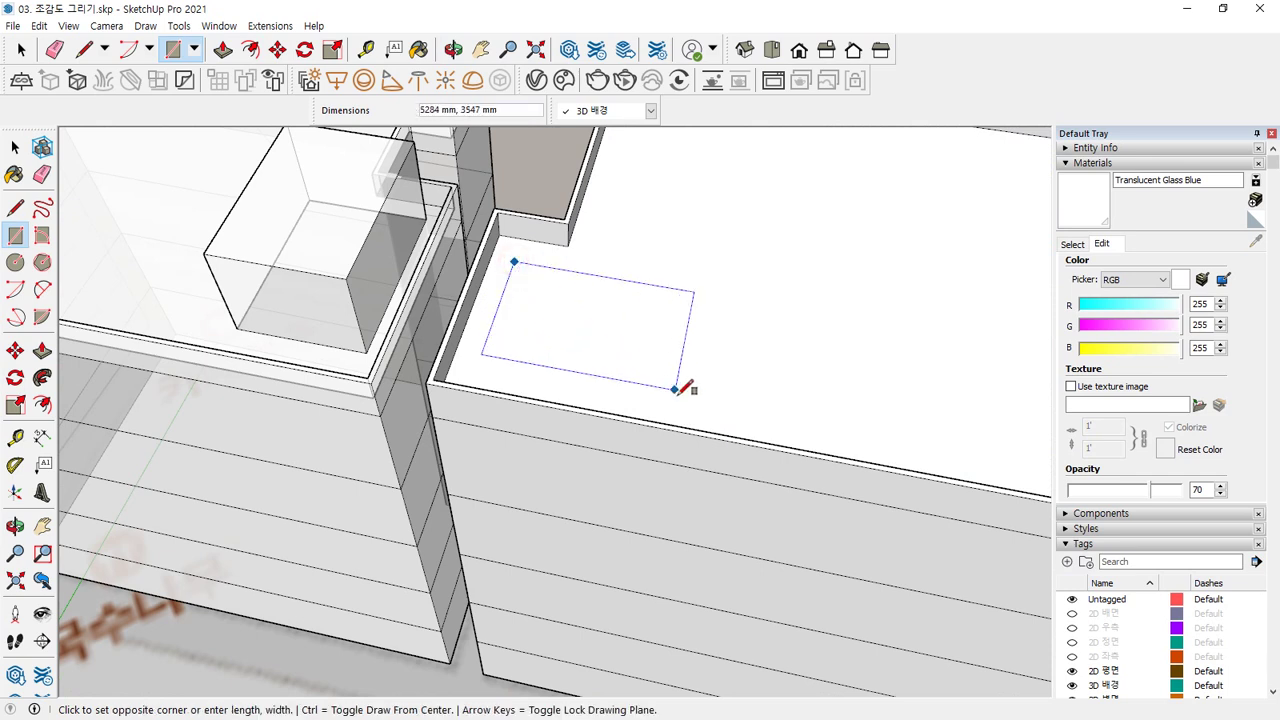
{"action": "left_click", "coordinate": [598, 391]}
{"action": "key", "text": "p"}
{"action": "left_click", "coordinate": [560, 320]}
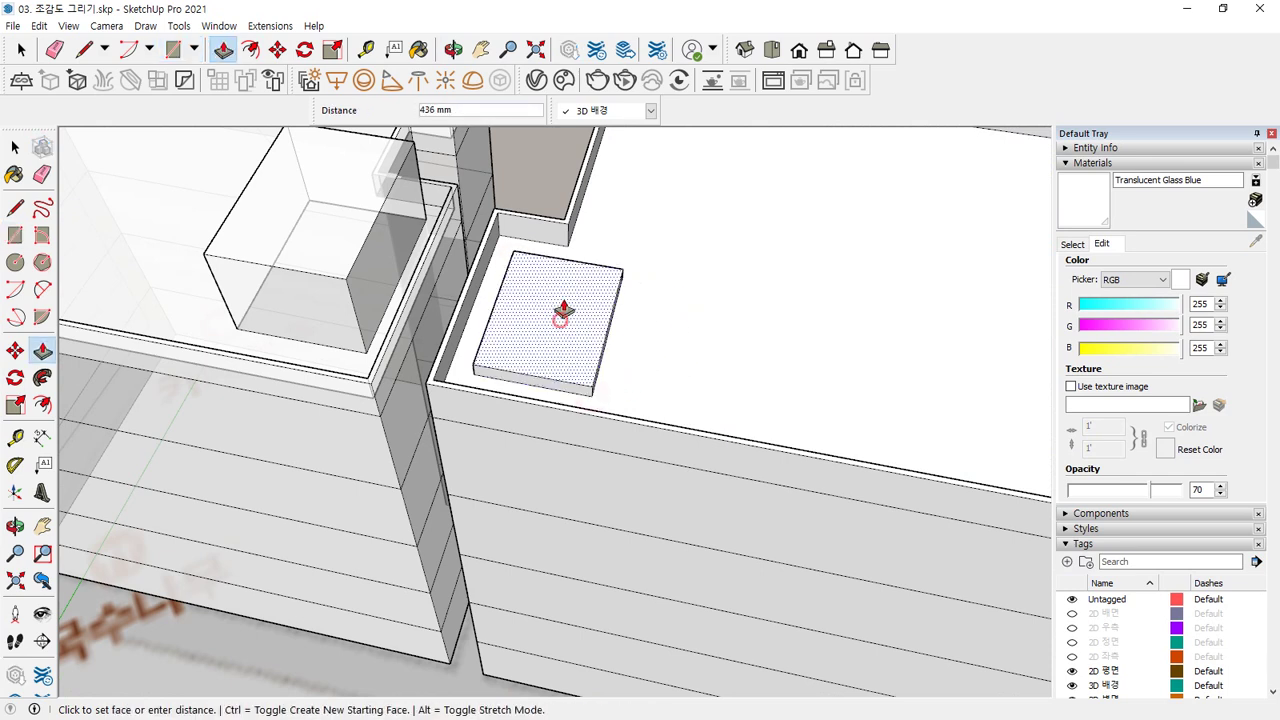
{"action": "type", "text": "3000"}
{"action": "key", "text": "Return"}
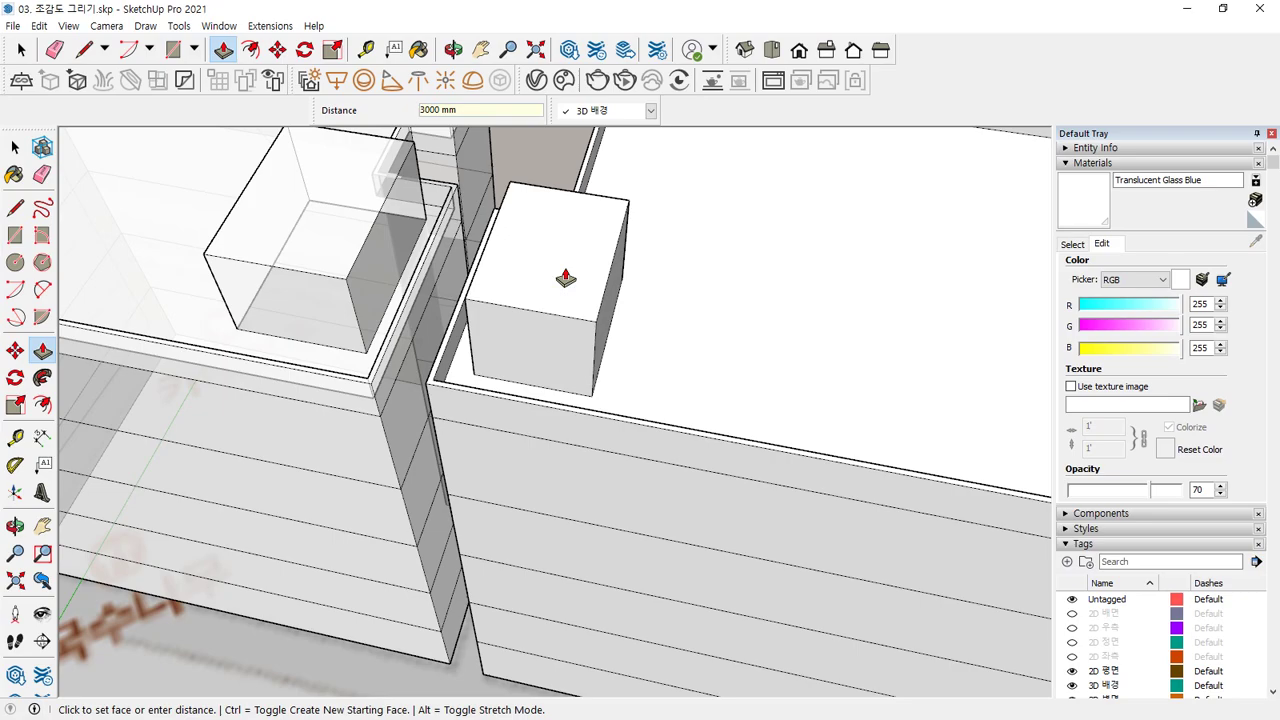
Group the whole 신협 building and paint the group with the white Translucent Glass Blue material.
{"action": "key", "text": "space"}
{"action": "triple_click", "coordinate": [734, 333]}
{"action": "left_click", "coordinate": [797, 270]}
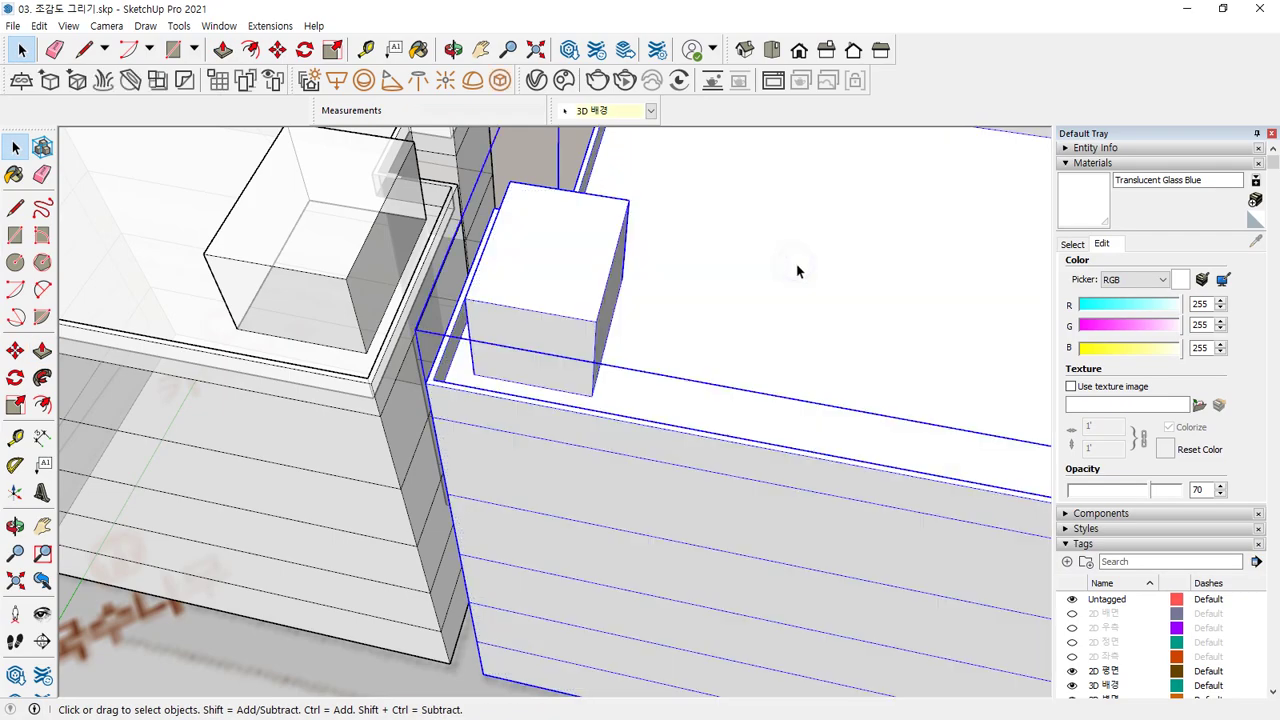
{"action": "left_click", "coordinate": [1083, 200]}
{"action": "scroll", "coordinate": [751, 366], "scroll_direction": "down", "scroll_amount": 10}
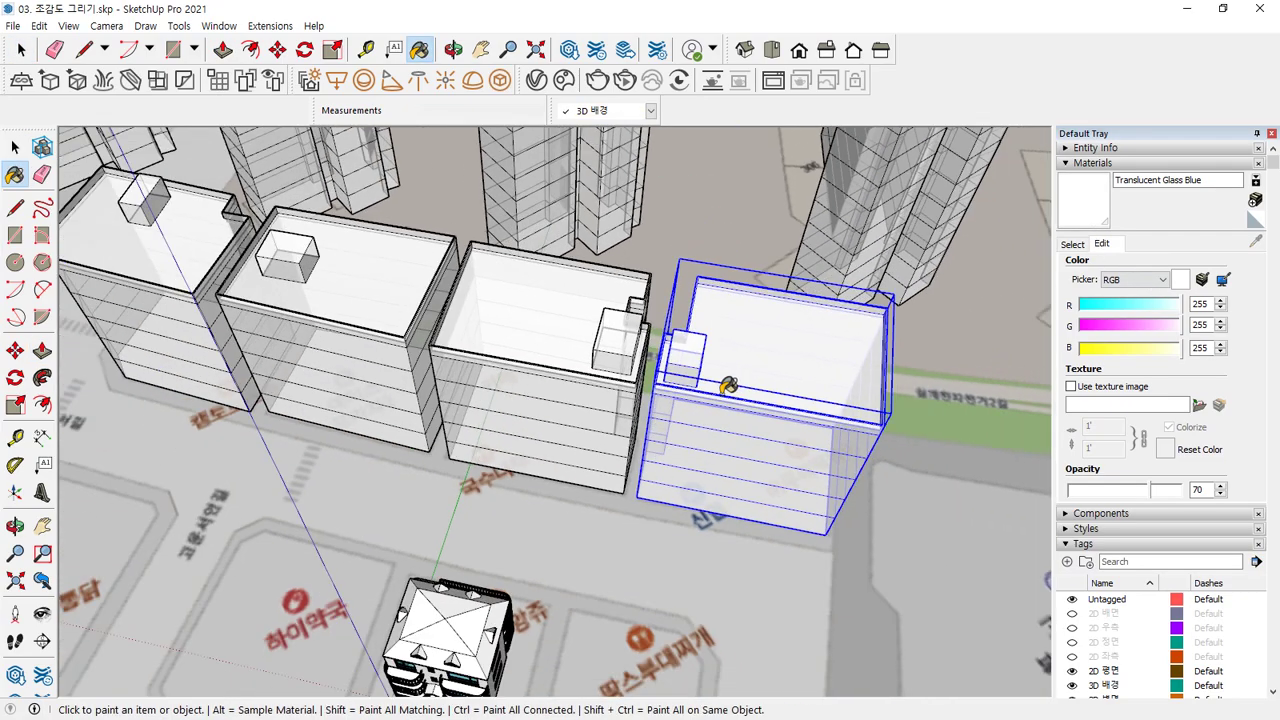
Trace the chamfered lot outline marked 하이약국, beside the apartment building, as a closed face.
{"action": "scroll", "coordinate": [443, 371], "scroll_direction": "up", "scroll_amount": 10}
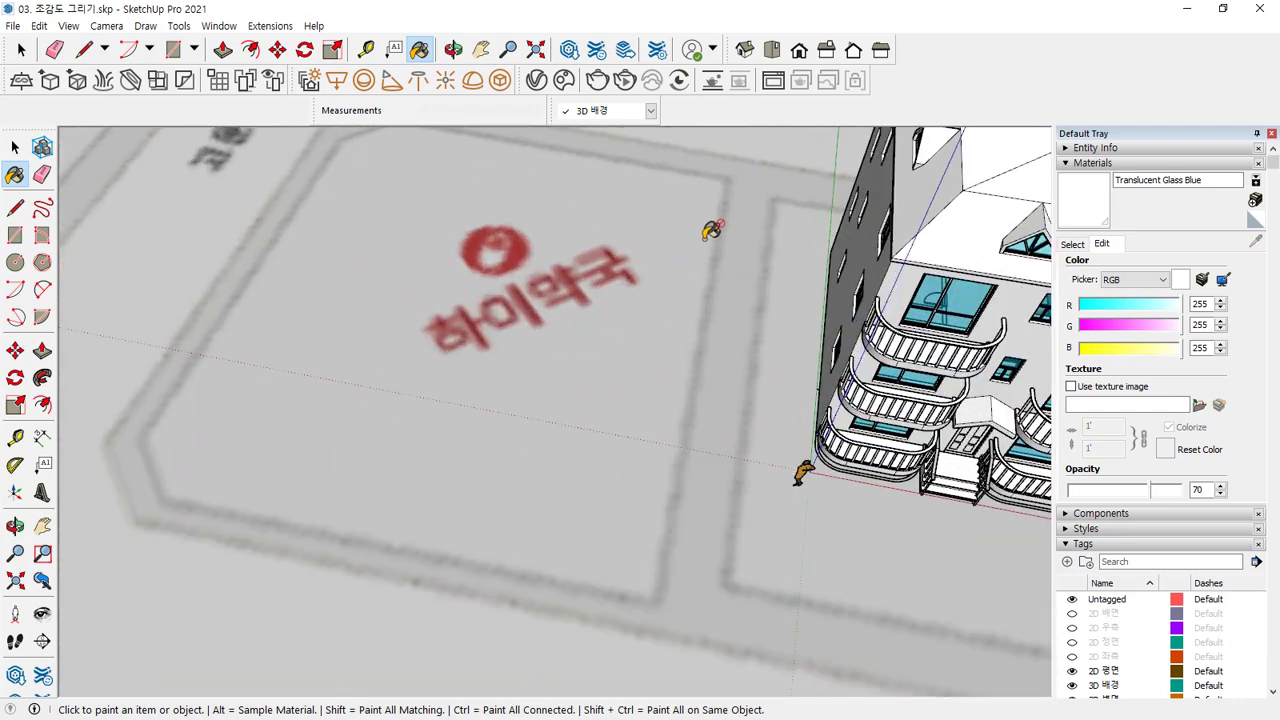
{"action": "key", "text": "l"}
{"action": "left_click", "coordinate": [737, 161]}
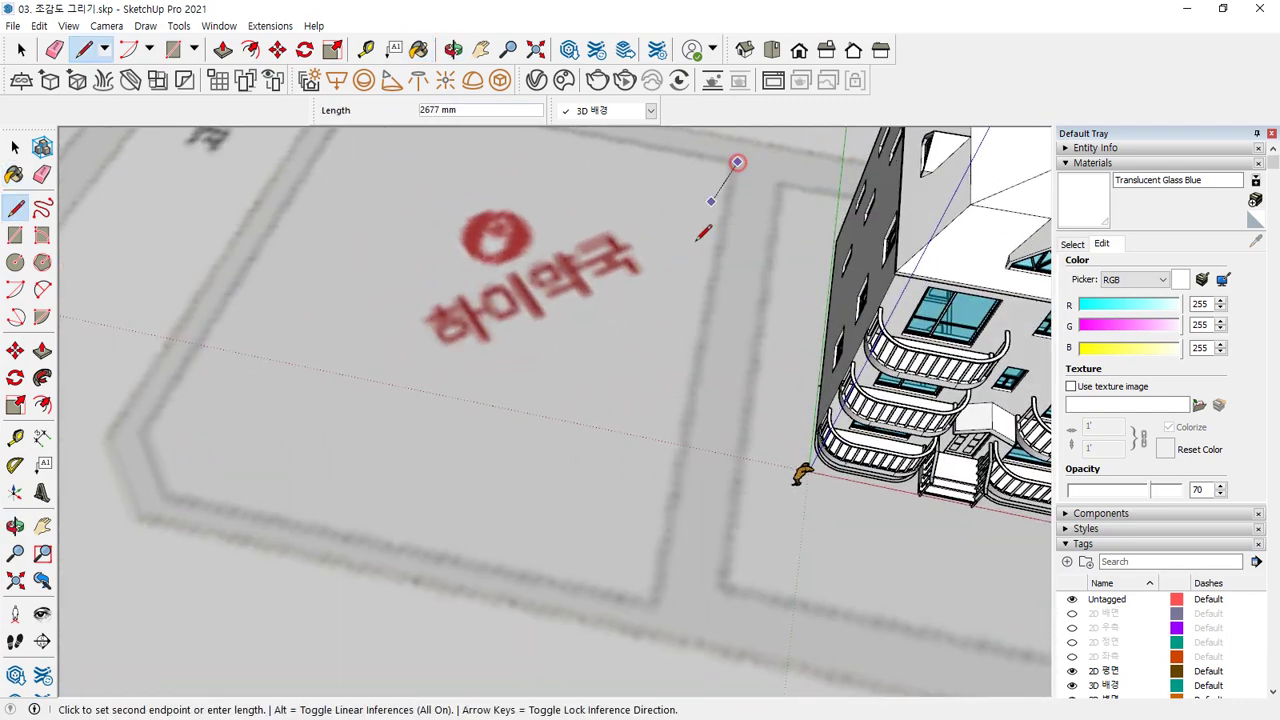
{"action": "left_click", "coordinate": [653, 599]}
{"action": "left_click", "coordinate": [181, 489]}
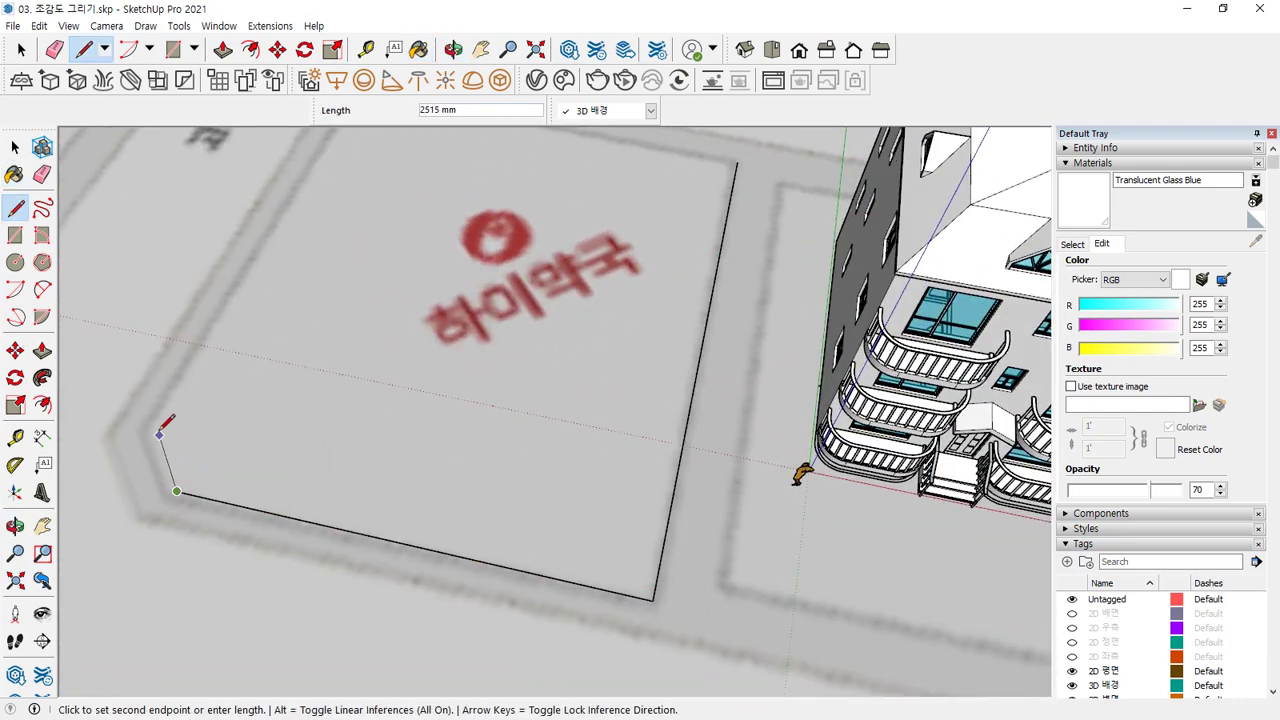
{"action": "middle_click_drag", "start_coordinate": [160, 405], "coordinate": [100, 530]}
{"action": "left_click", "coordinate": [224, 339]}
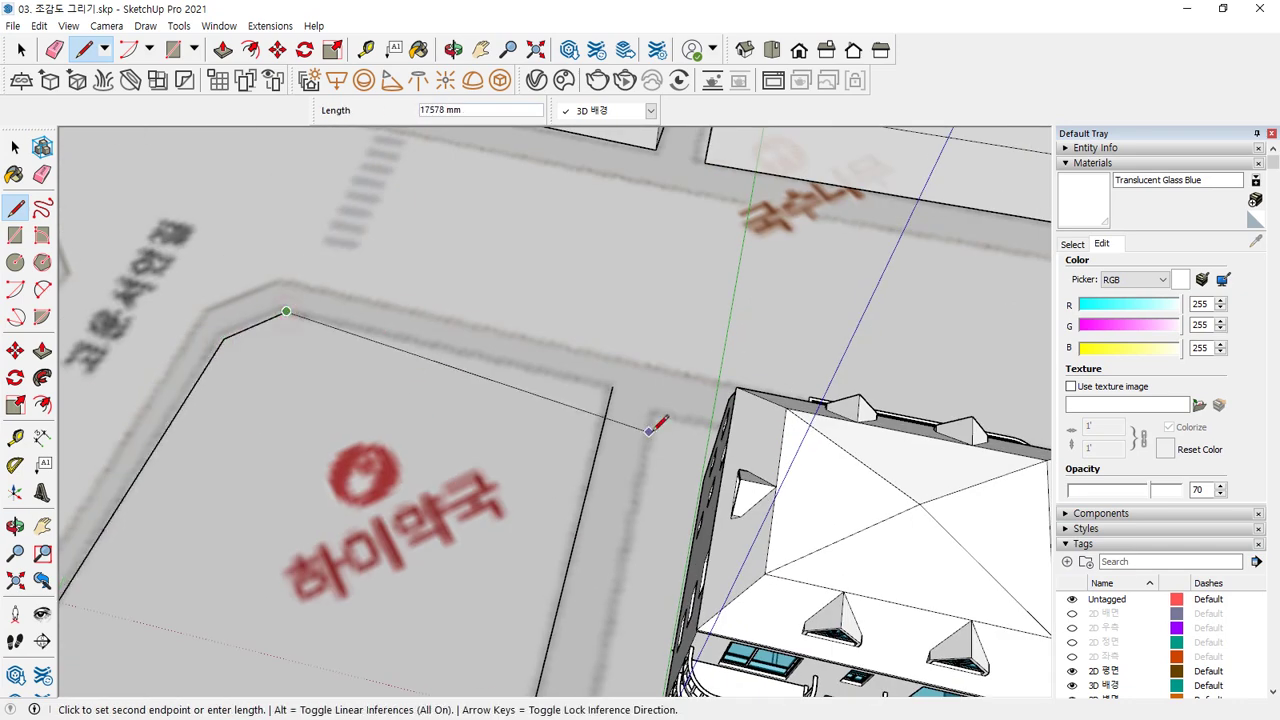
{"action": "left_click", "coordinate": [611, 387]}
{"action": "middle_click_drag", "start_coordinate": [608, 380], "coordinate": [480, 503]}
Extrude the 하이약국 lot face up 12000 mm, aligned with a floor-line endpoint on the building across the street.
{"action": "key", "text": "p"}
{"action": "left_click", "coordinate": [479, 490]}
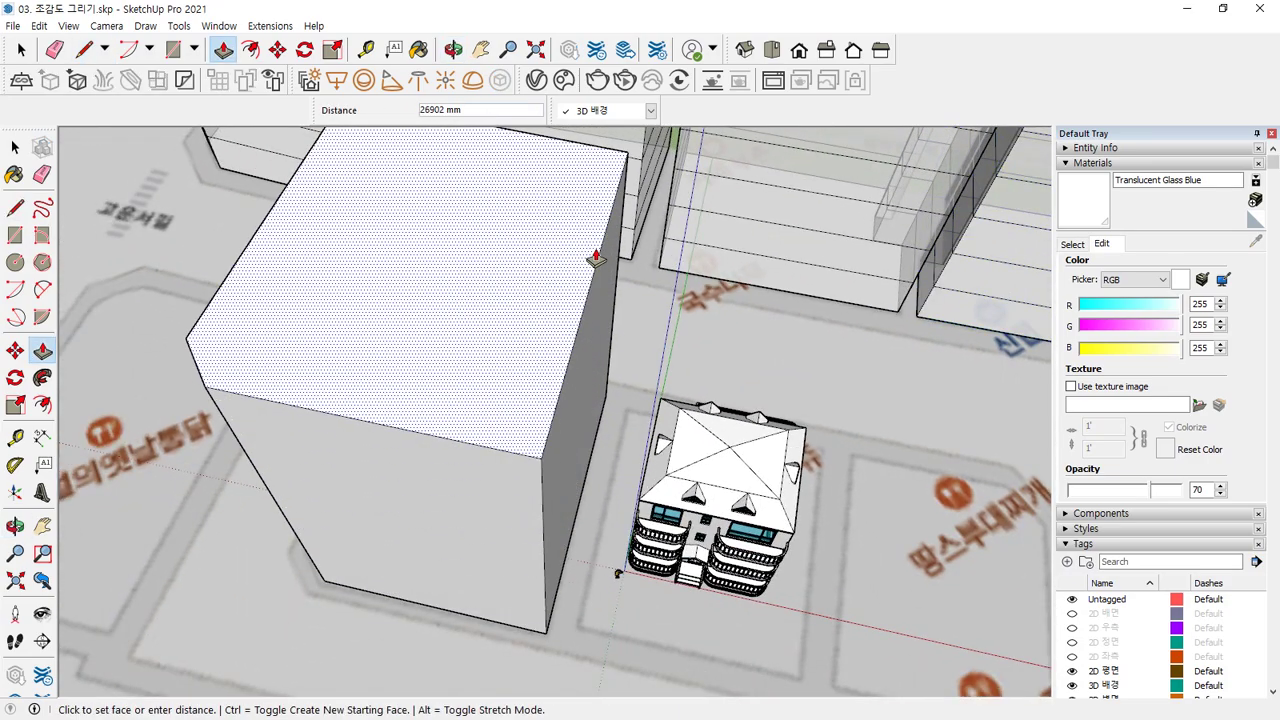
{"action": "left_click", "coordinate": [500, 340]}
{"action": "middle_click_drag", "start_coordinate": [500, 340], "coordinate": [566, 334]}
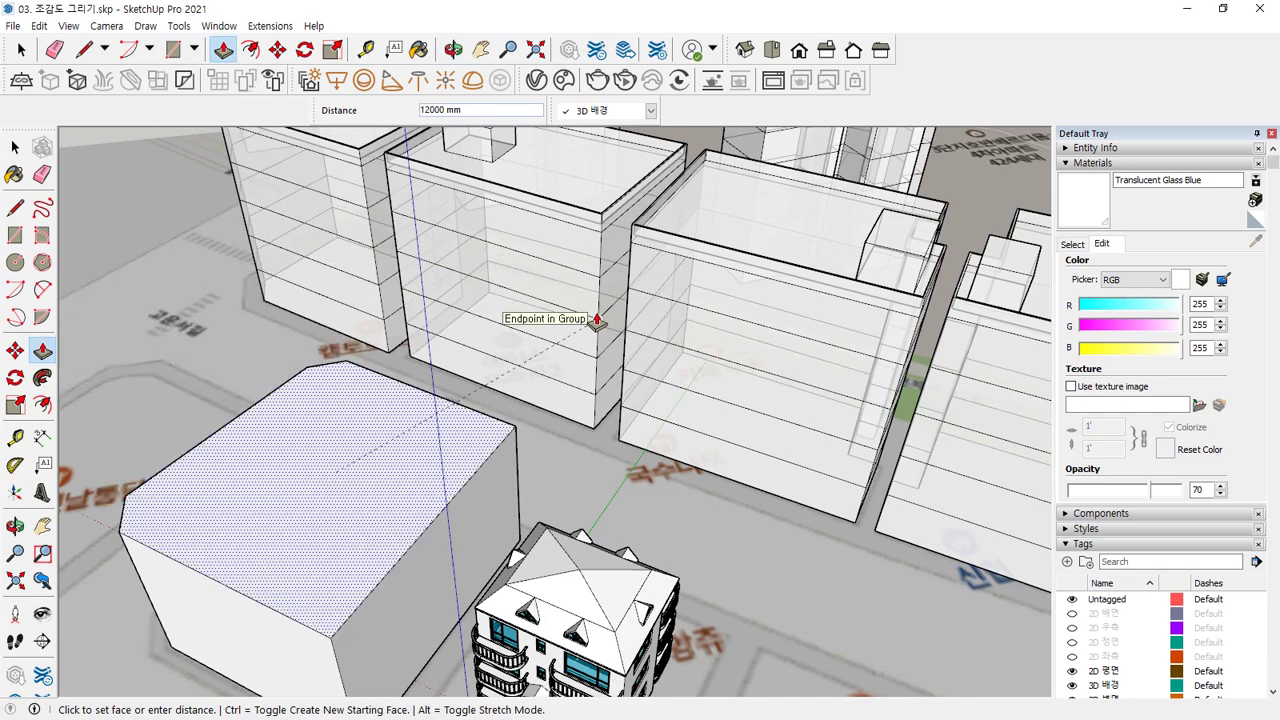
{"action": "left_click", "coordinate": [597, 320]}
Copy the chamfered block's top outline down to its base and divide the copies by 3 to make floor lines.
{"action": "middle_click_drag", "start_coordinate": [594, 240], "coordinate": [437, 371]}
{"action": "key", "text": "space"}
{"action": "left_click", "coordinate": [433, 368]}
{"action": "left_click", "coordinate": [446, 377], "text": "shift"}
{"action": "key", "text": "m"}
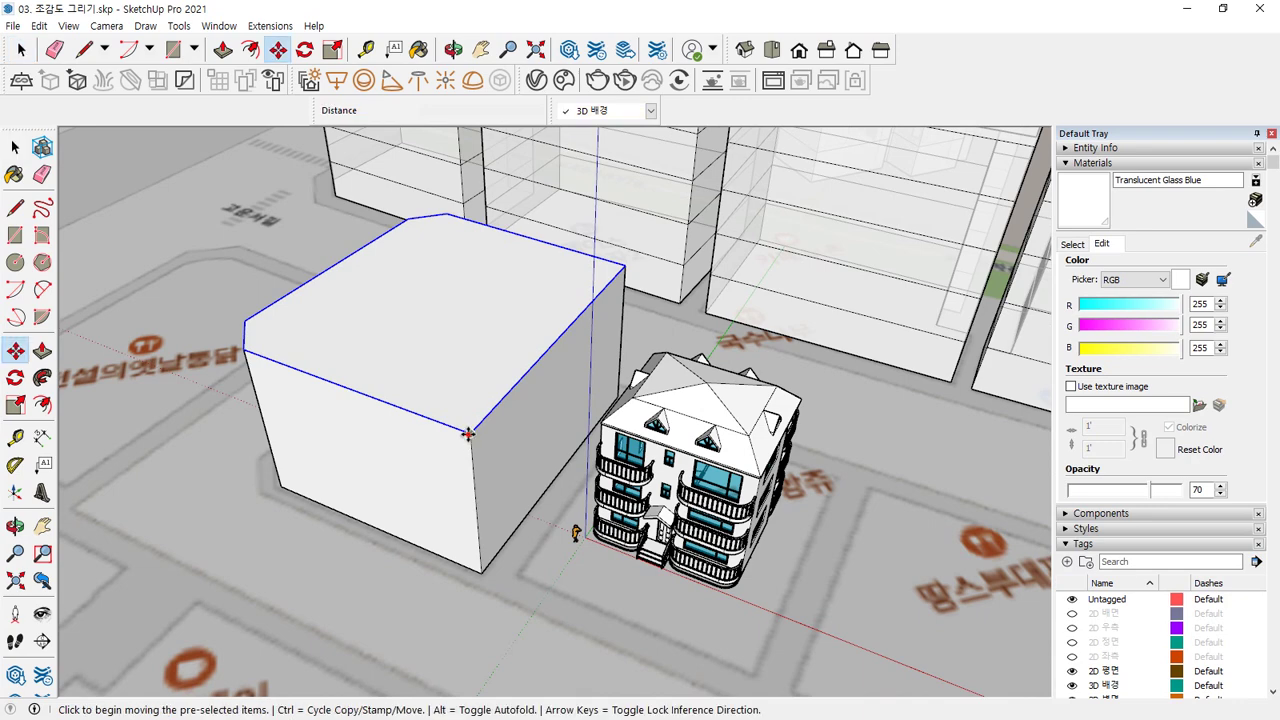
{"action": "left_click", "coordinate": [468, 433]}
{"action": "key", "text": "ctrl"}
{"action": "left_click", "coordinate": [479, 568]}
{"action": "type", "text": "/3"}
{"action": "key", "text": "Return"}
{"action": "key", "text": "space"}
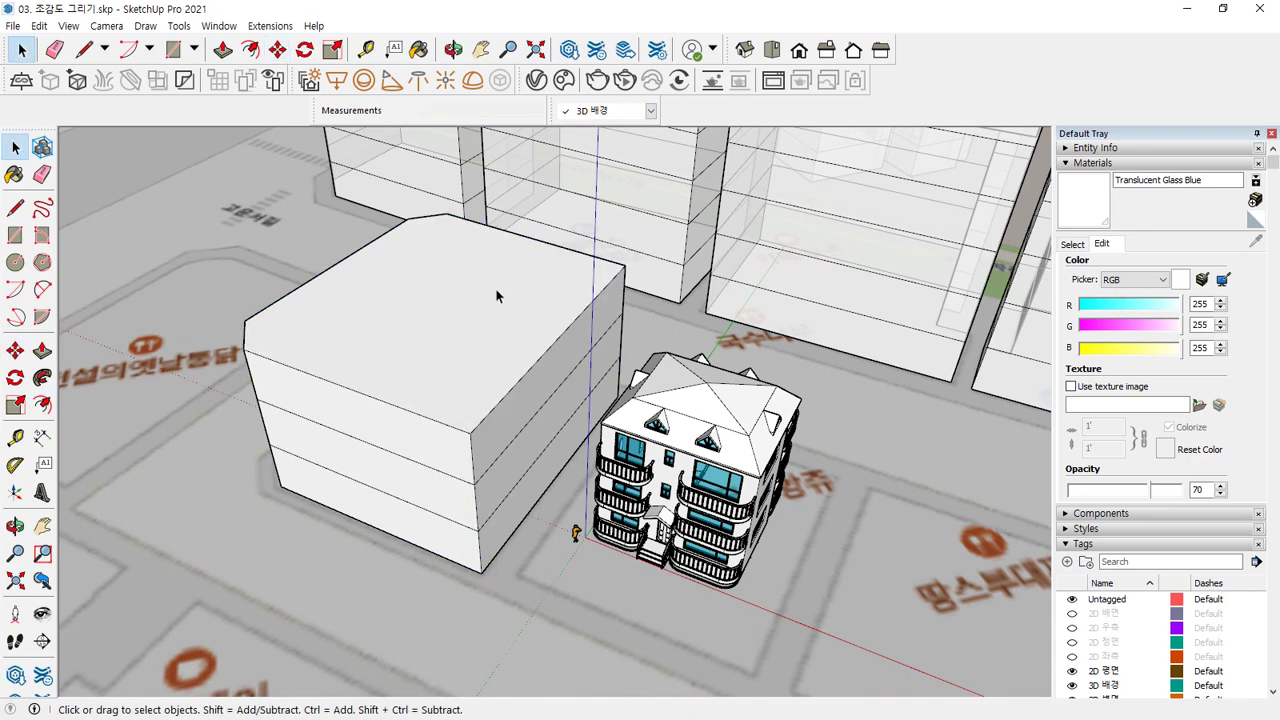
Pull the top face of the chamfered block up 1500 mm as a new layer above the three storeys.
{"action": "key", "text": "p"}
{"action": "left_click", "coordinate": [463, 300]}
{"action": "type", "text": "1500"}
{"action": "key", "text": "Return"}
Offset the chamfered roof outline slightly inward and push the inner face down 900 mm to form a thin parapet.
{"action": "key", "text": "f"}
{"action": "left_click", "coordinate": [492, 244]}
{"action": "type", "text": "15"}
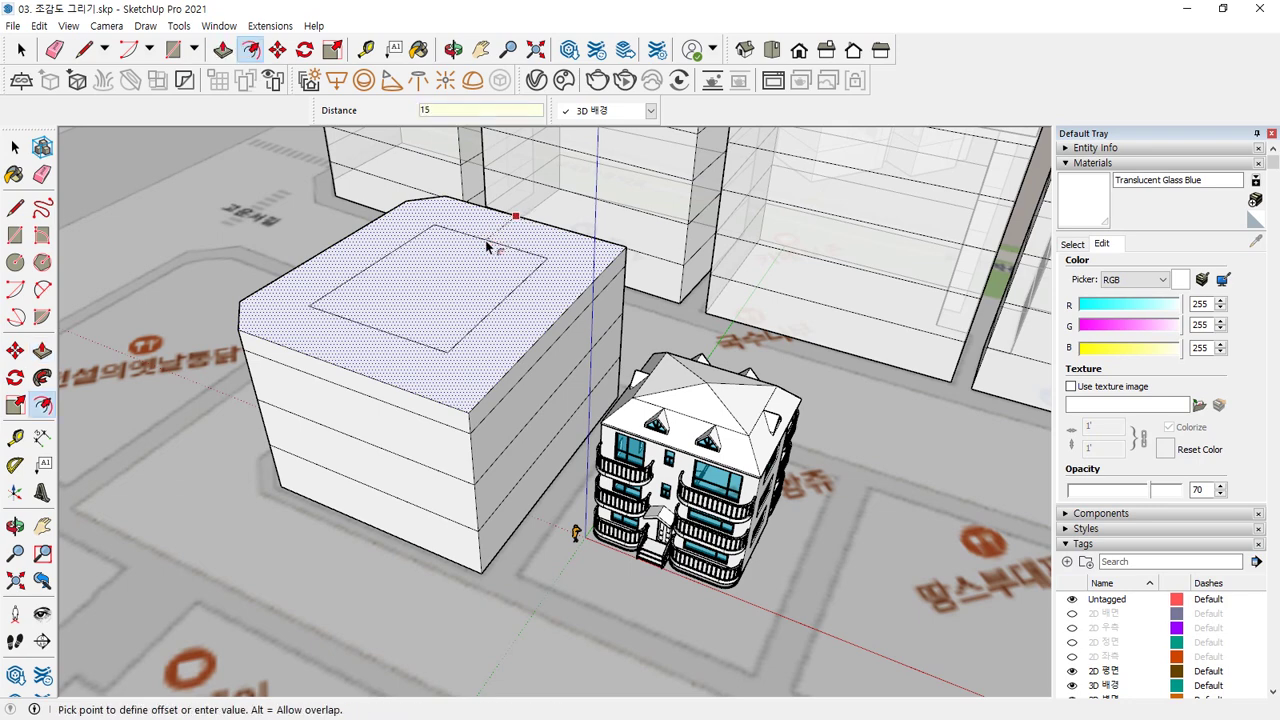
{"action": "key", "text": "Return"}
{"action": "key", "text": "space"}
{"action": "key", "text": "p"}
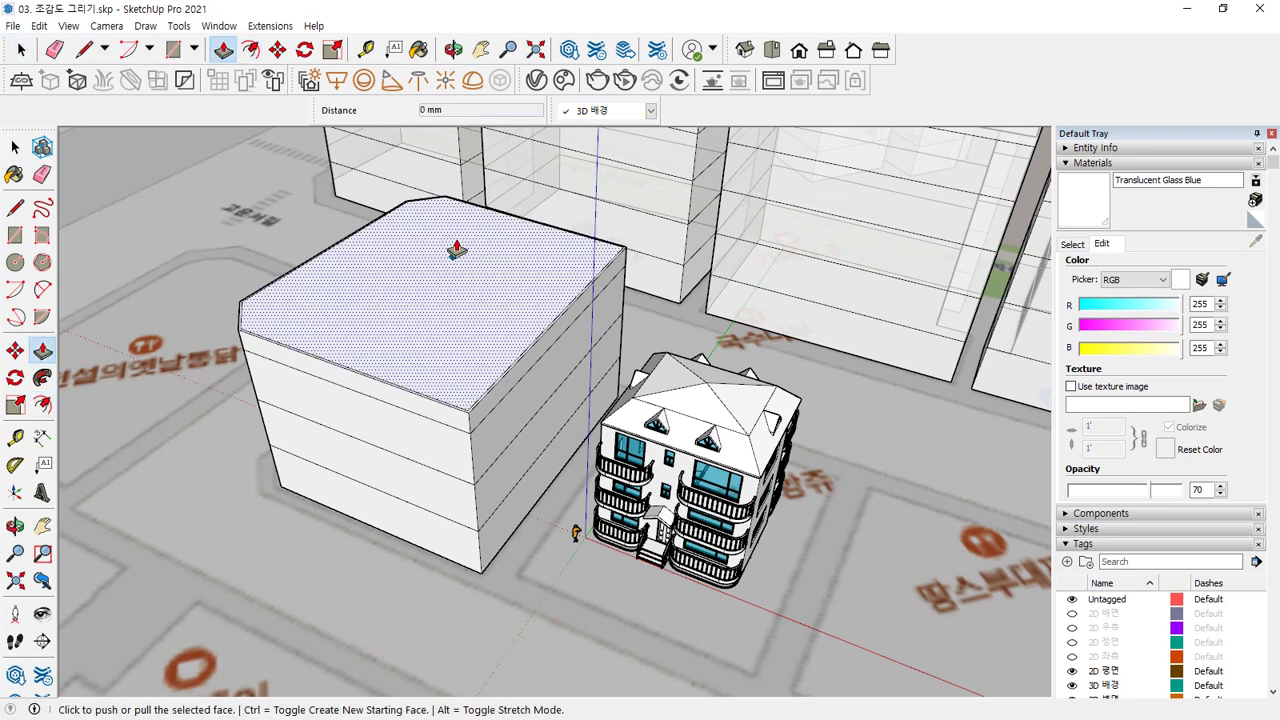
{"action": "left_click", "coordinate": [453, 262]}
{"action": "type", "text": "900"}
{"action": "key", "text": "Return"}
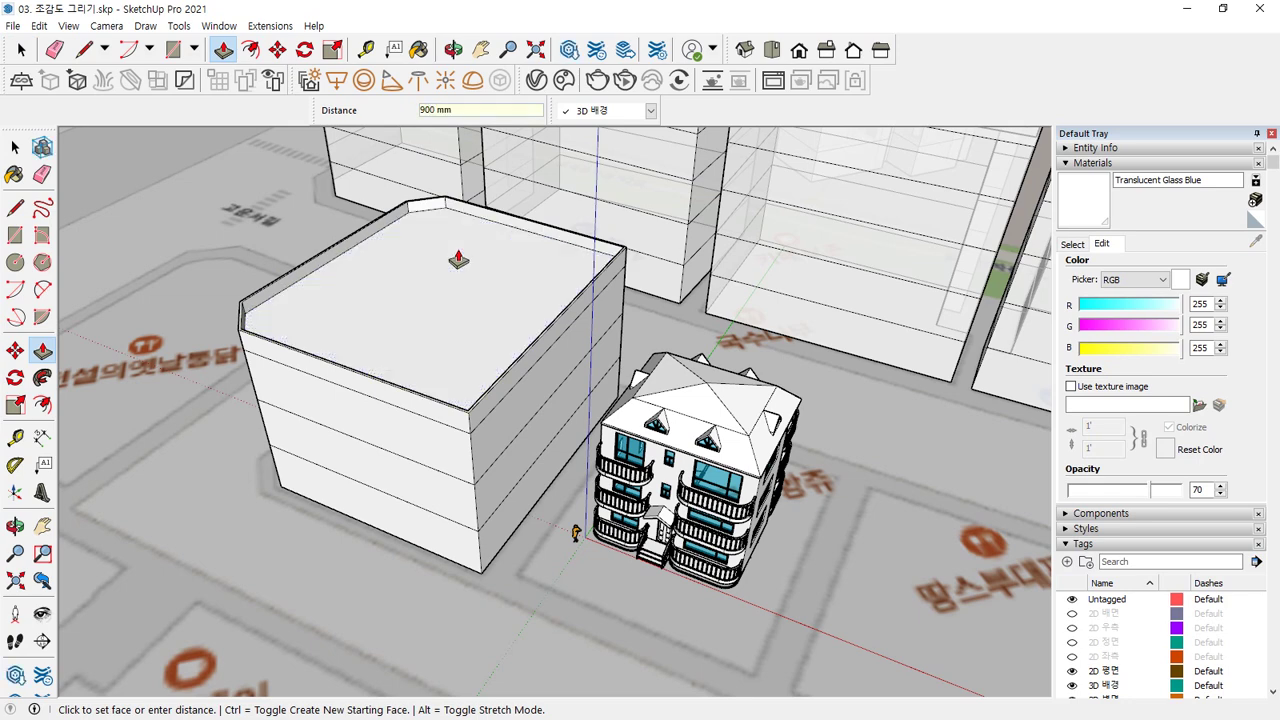
Draw a small rectangle on the chamfered block's sunken roof near its far side edge and extrude it into a rooftop box.
{"action": "middle_click_drag", "start_coordinate": [405, 302], "coordinate": [486, 290]}
{"action": "key", "text": "r"}
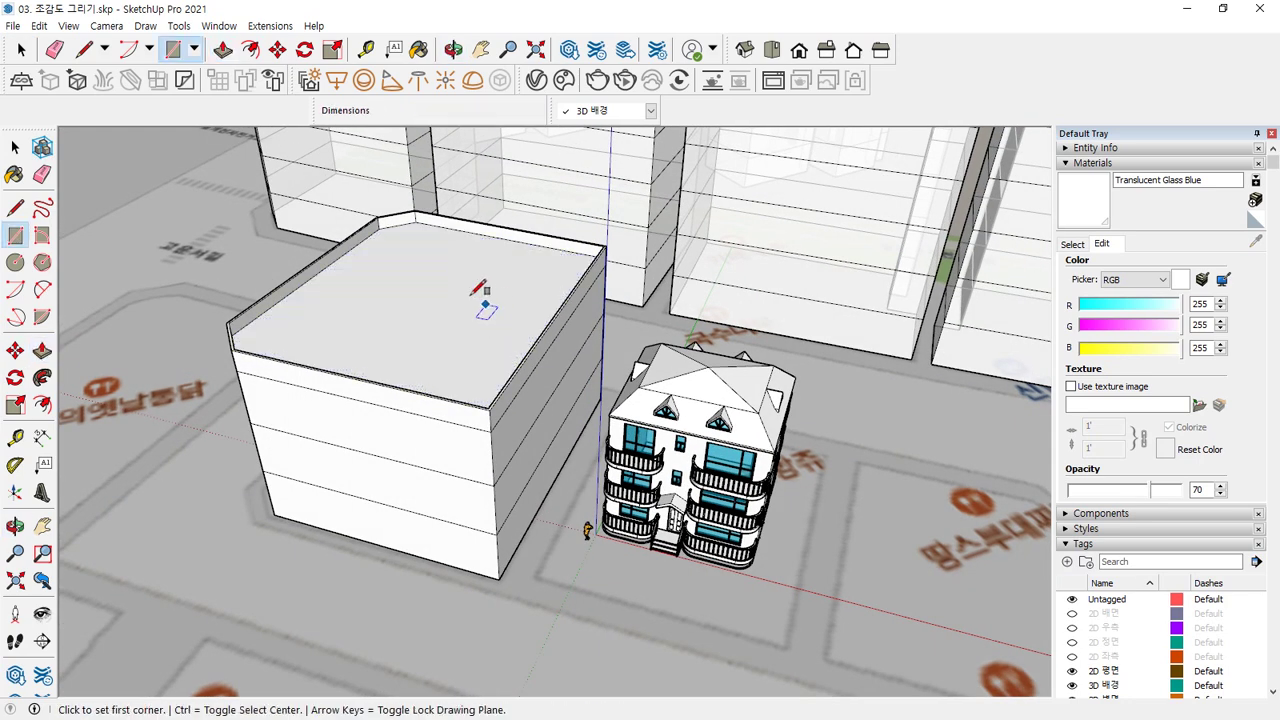
{"action": "left_click", "coordinate": [340, 278]}
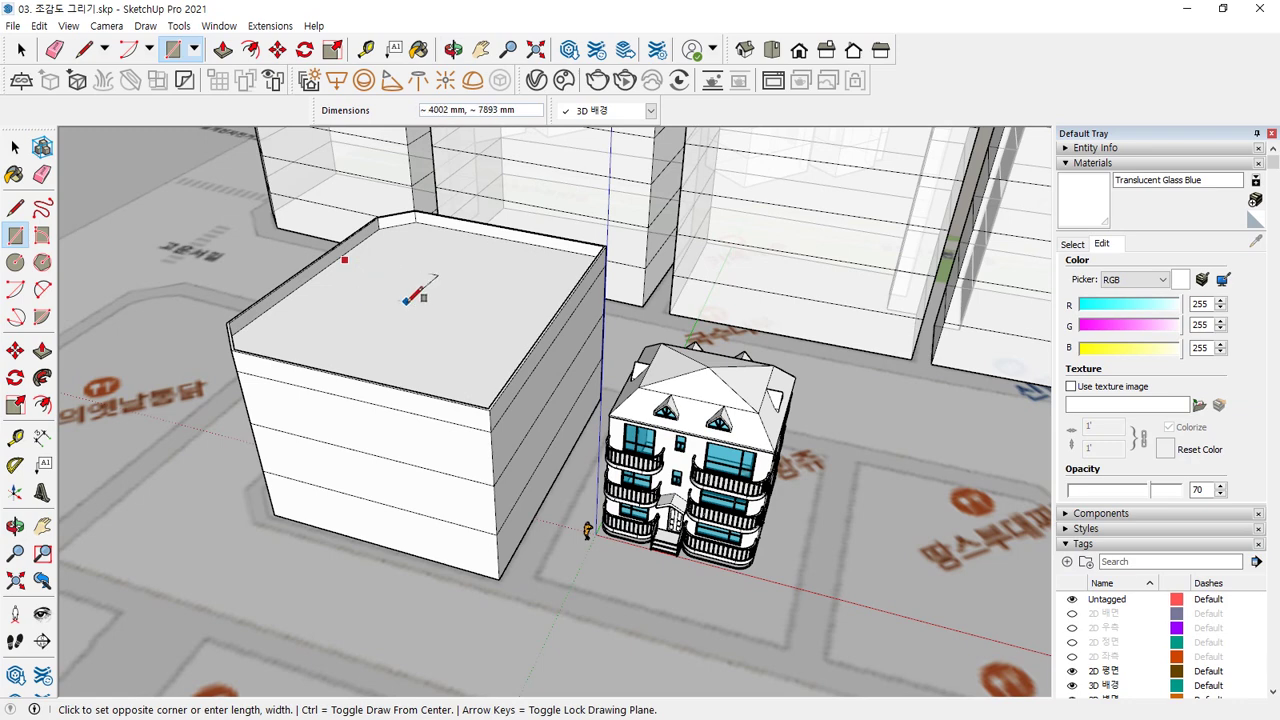
{"action": "key", "text": "Escape"}
{"action": "scroll", "coordinate": [333, 268], "scroll_direction": "up", "scroll_amount": 3}
{"action": "left_click", "coordinate": [328, 299]}
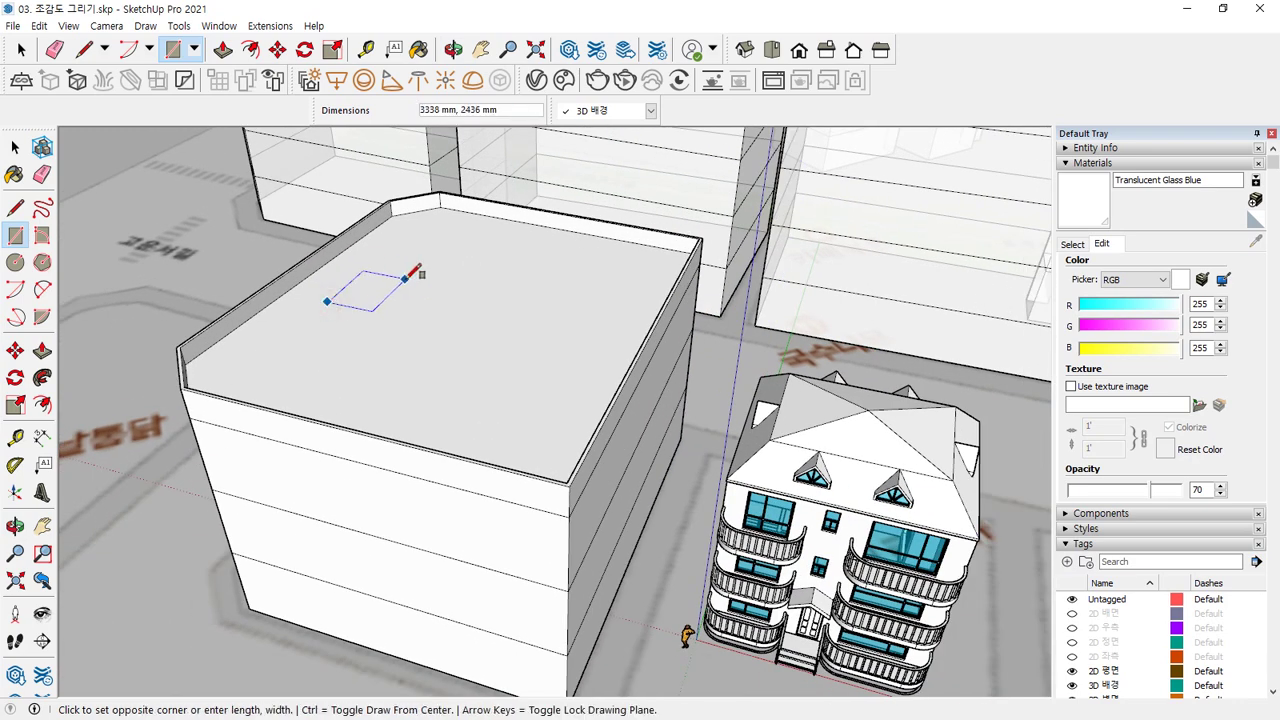
{"action": "left_click", "coordinate": [433, 285]}
{"action": "key", "text": "p"}
{"action": "left_click", "coordinate": [386, 298]}
{"action": "type", "text": "3"}
{"action": "key", "text": "Return"}
Group the whole chamfered building with its rooftop box and paint the group with Translucent Glass Blue.
{"action": "key", "text": "space"}
{"action": "left_click", "coordinate": [510, 338]}
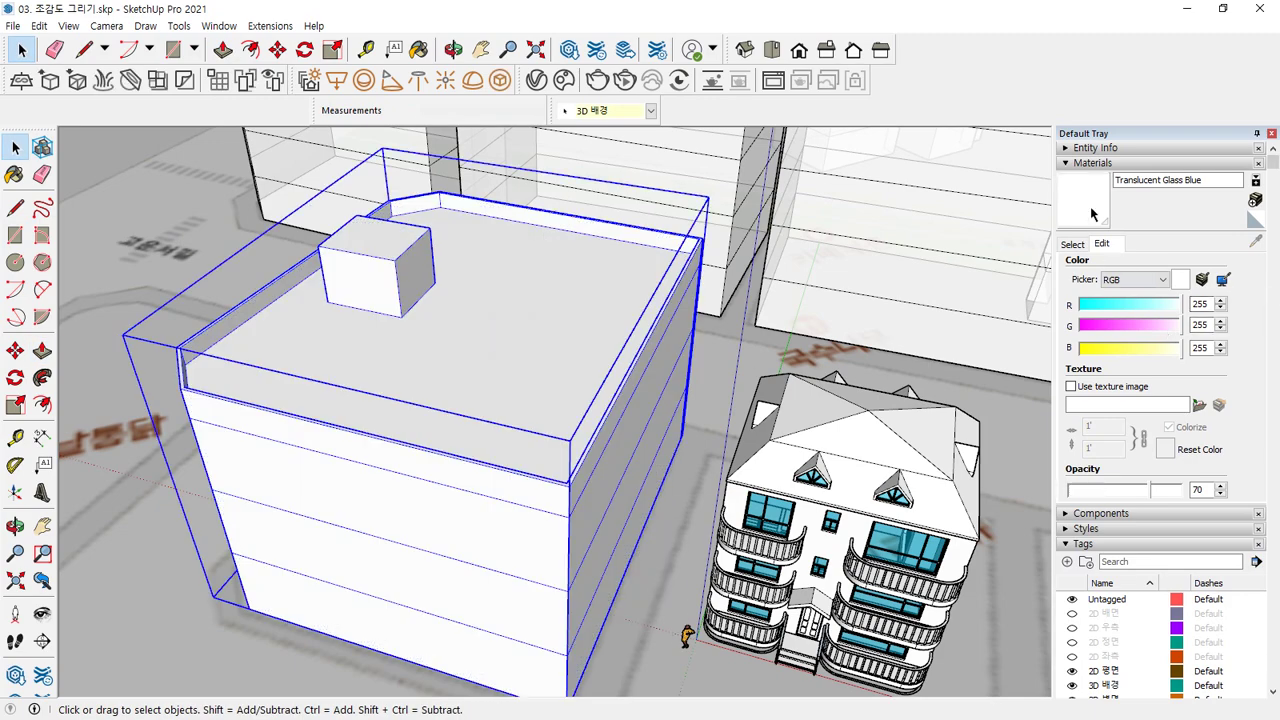
{"action": "left_click", "coordinate": [1093, 216]}
{"action": "left_click", "coordinate": [549, 266]}
Trace the lot on the far side of the apartment building as a closed polygon with chamfered corners.
{"action": "mouse_move", "coordinate": [549, 266]}
{"action": "middle_mouse_down"}
{"action": "mouse_move", "coordinate": [592, 426]}
{"action": "mouse_move", "coordinate": [665, 365]}
{"action": "mouse_move", "coordinate": [665, 270]}
{"action": "middle_mouse_up"}
{"action": "key", "text": "r"}
{"action": "key", "text": "l"}
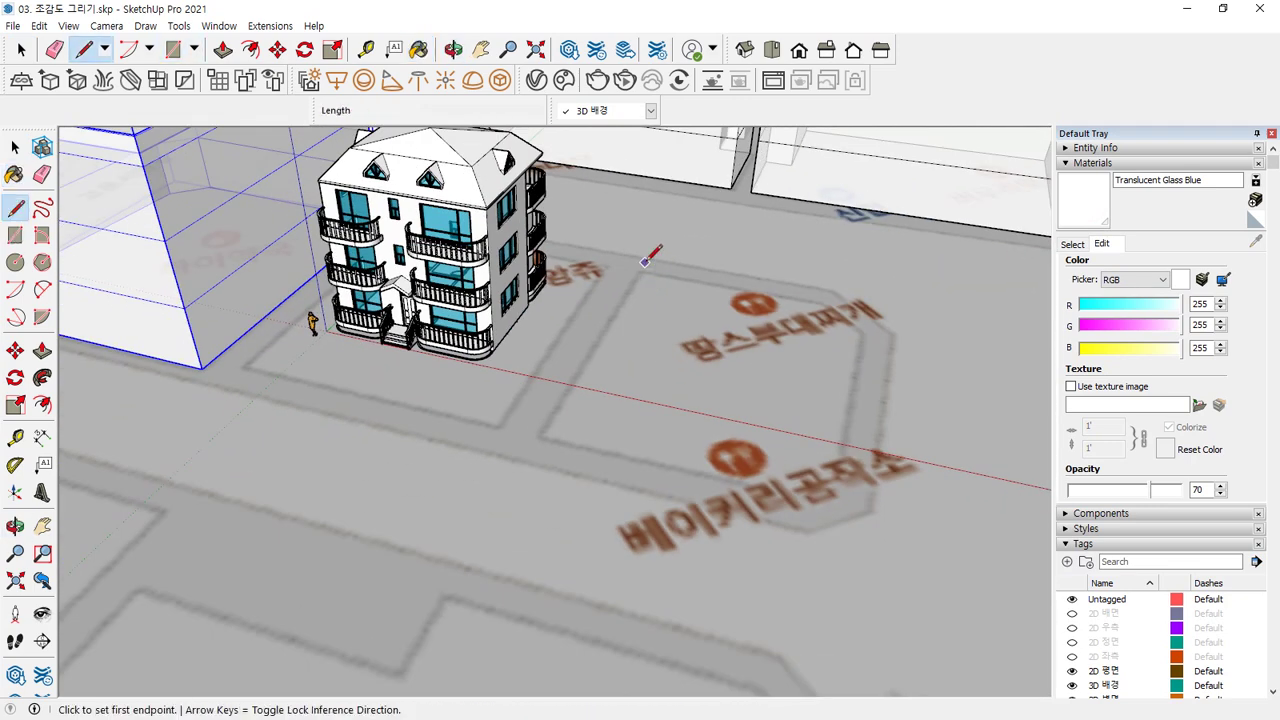
{"action": "left_click", "coordinate": [644, 273]}
{"action": "left_click", "coordinate": [549, 431]}
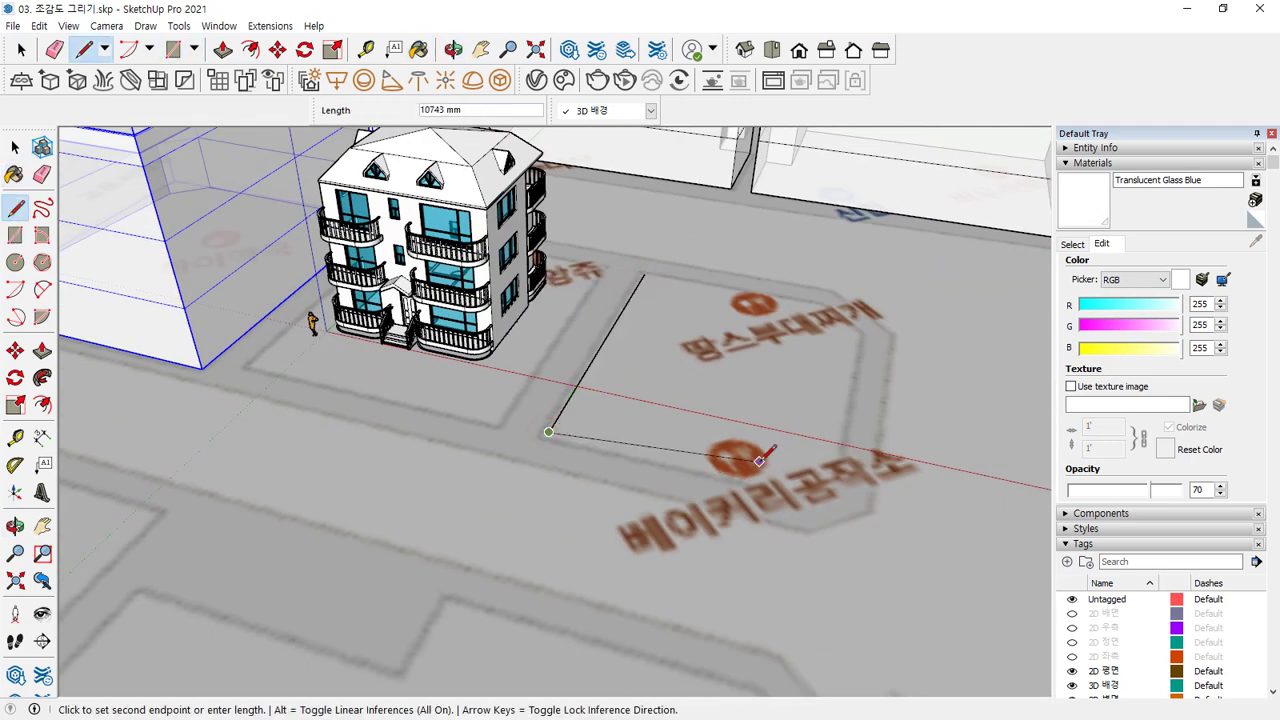
{"action": "left_click", "coordinate": [783, 487]}
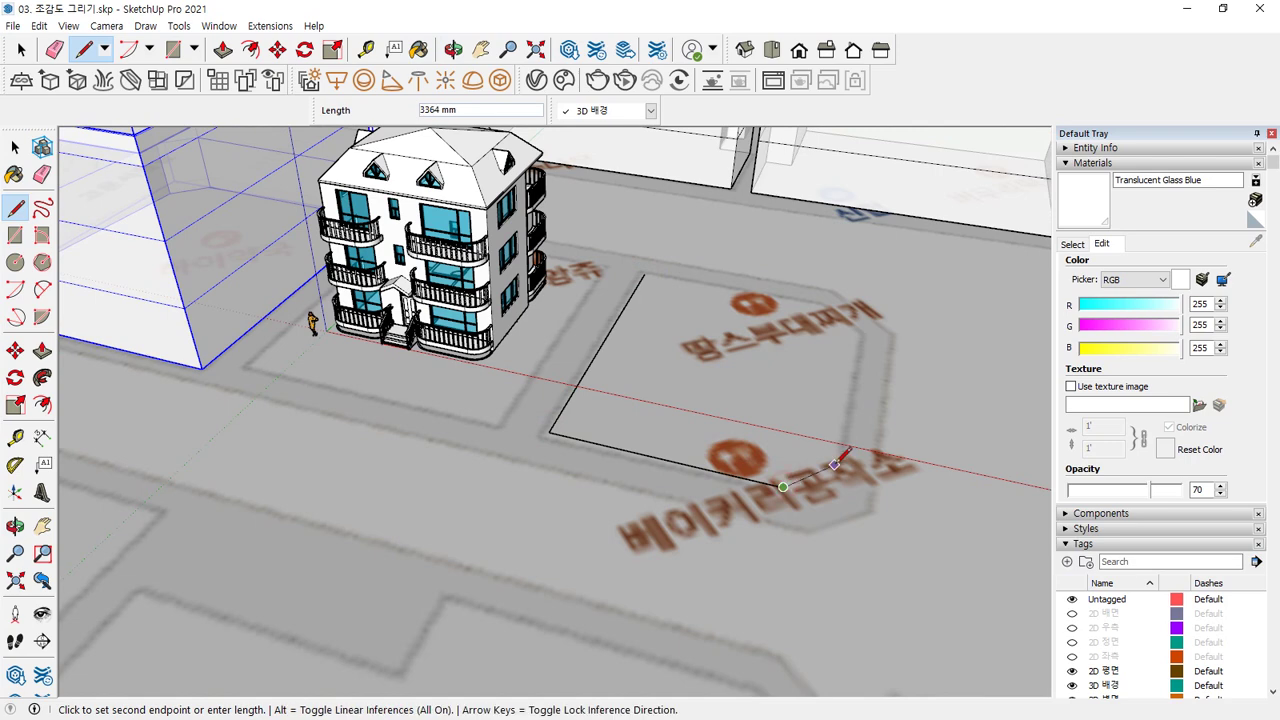
{"action": "left_click", "coordinate": [859, 338]}
{"action": "left_click", "coordinate": [817, 303]}
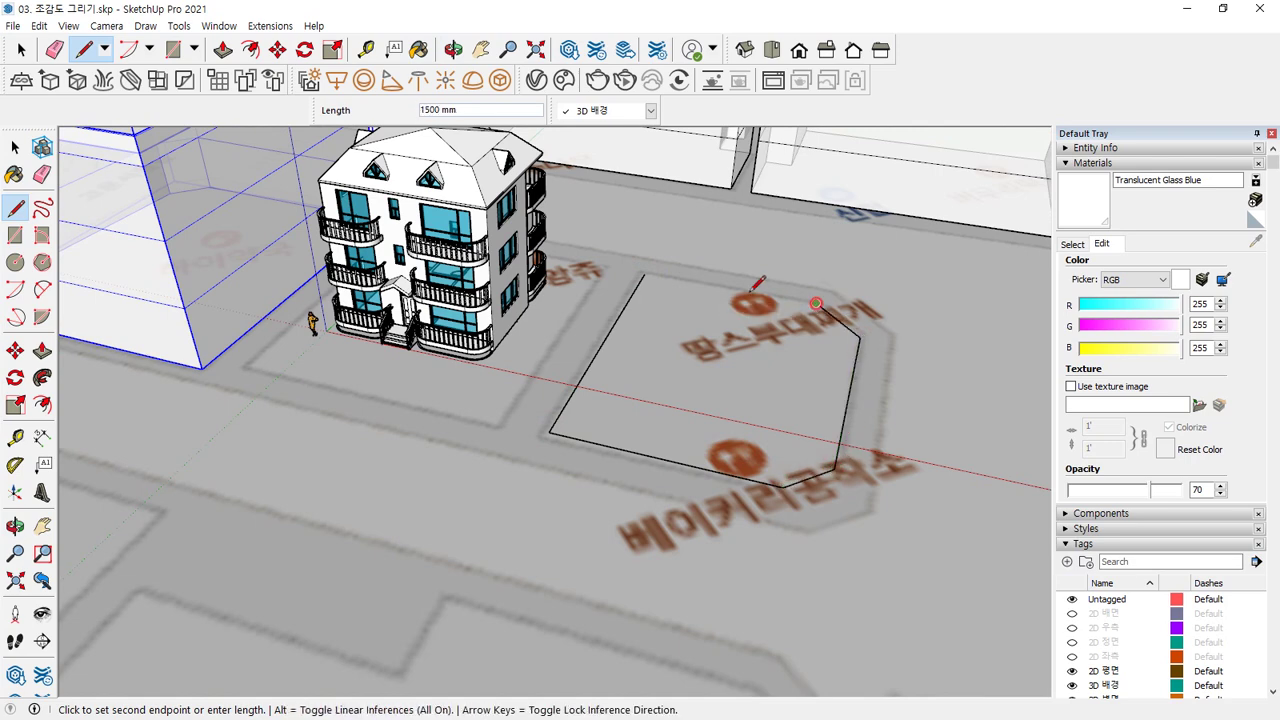
{"action": "left_click", "coordinate": [645, 273]}
Extrude the traced chamfered face up 12000 mm, matching the height of the neighbouring building.
{"action": "key", "text": "p"}
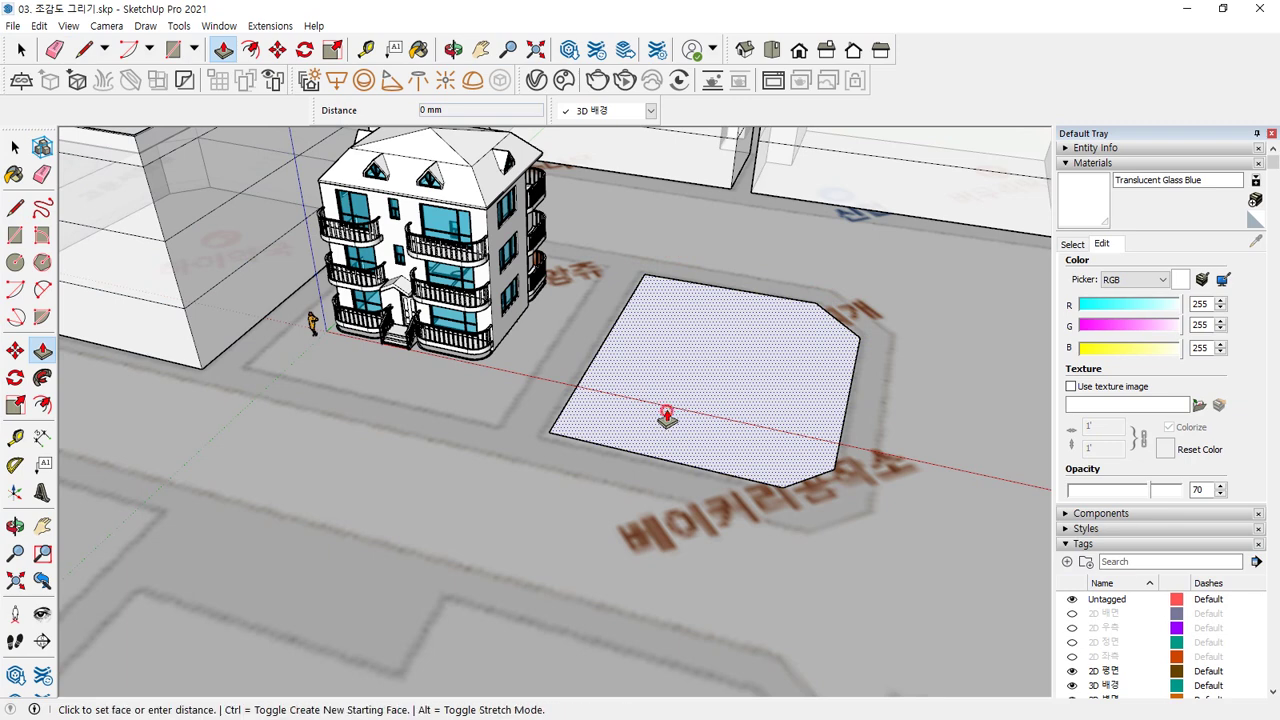
{"action": "left_click", "coordinate": [663, 417]}
{"action": "left_click", "coordinate": [146, 177]}
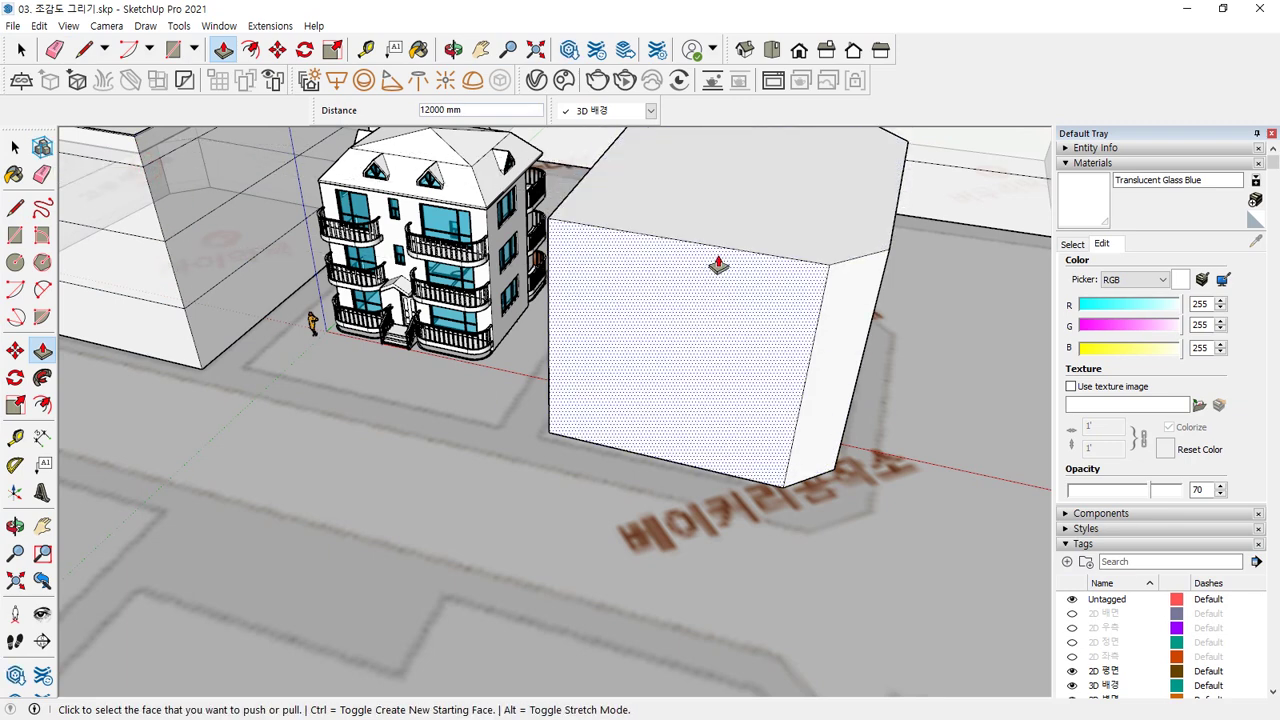
Copy the new block's top face down to its base and divide the copies to mark three equal storeys.
{"action": "key", "text": "space"}
{"action": "left_click", "coordinate": [775, 206]}
{"action": "key", "text": "m"}
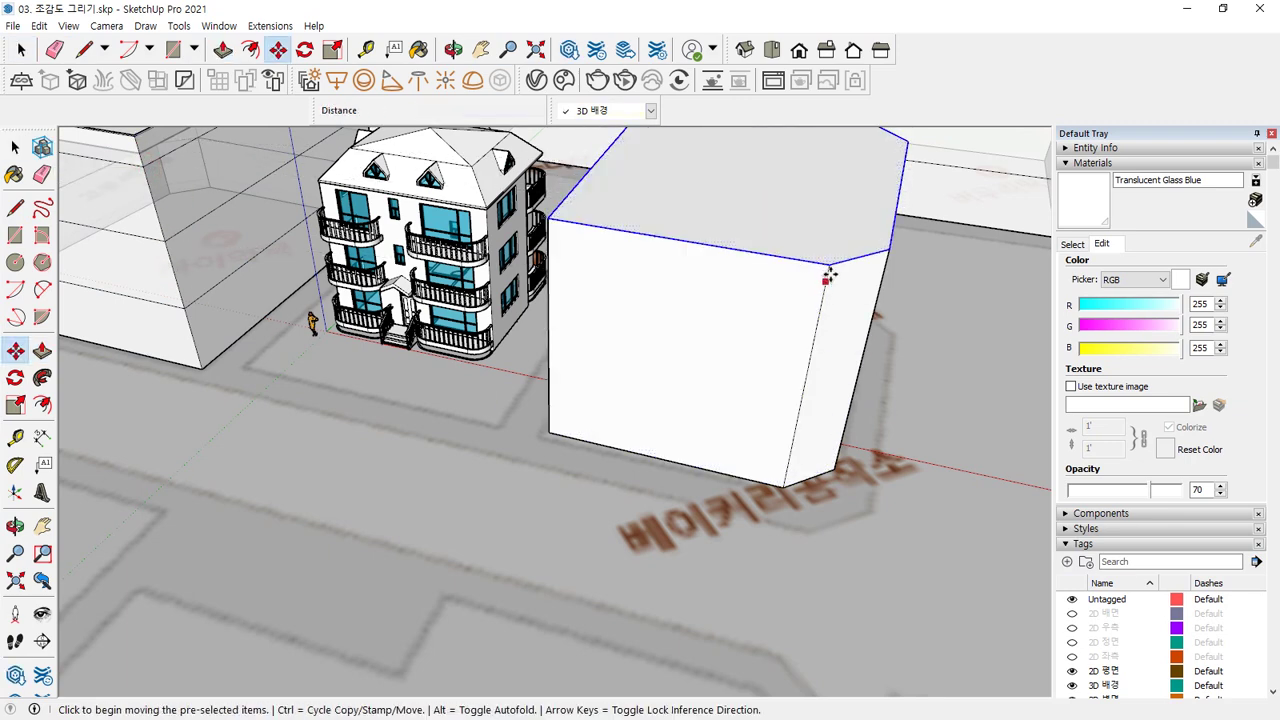
{"action": "left_click", "coordinate": [828, 266]}
{"action": "key", "text": "ctrl"}
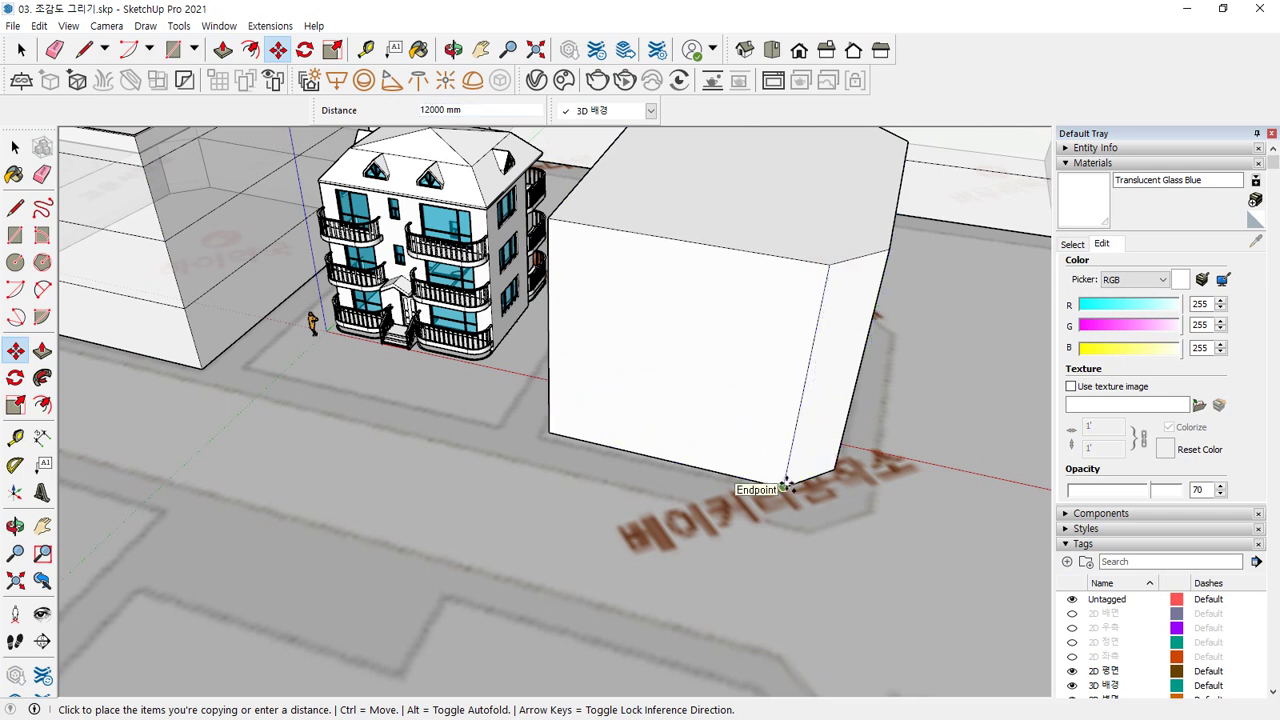
{"action": "left_click", "coordinate": [786, 481]}
{"action": "key", "text": "Return"}
{"action": "key", "text": "space"}
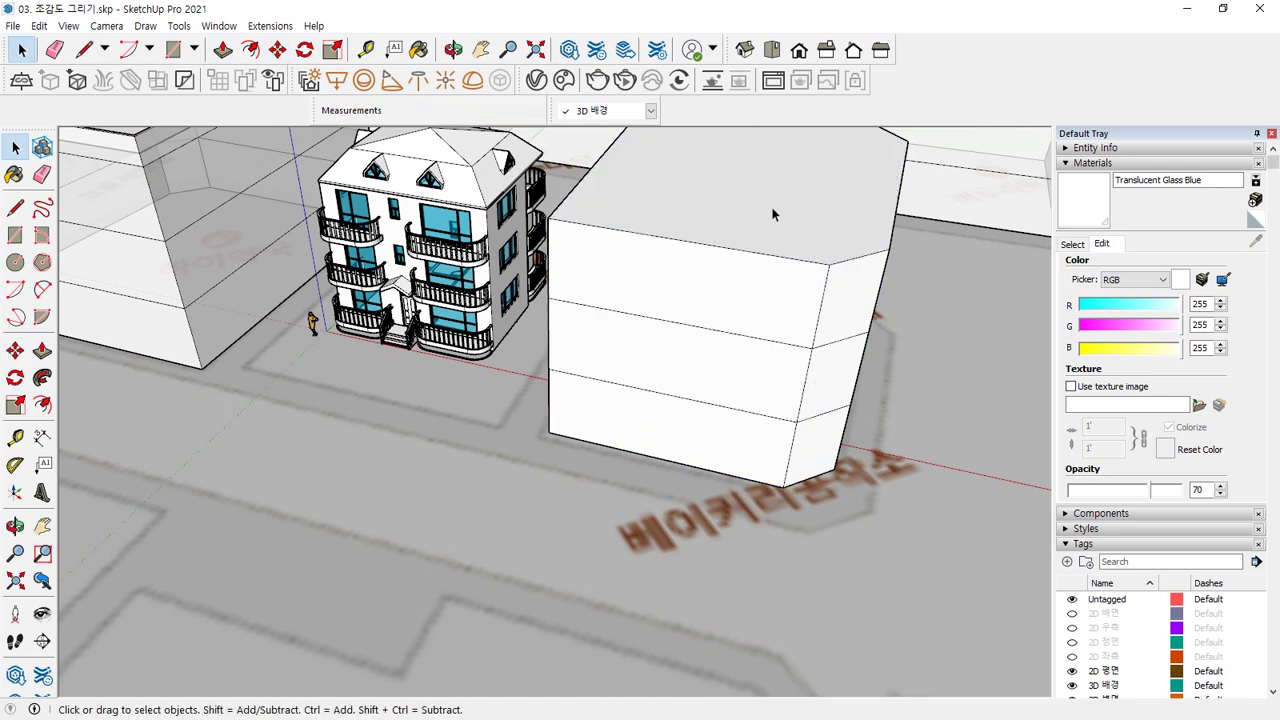
Pull the new block's top face up as a separate low layer above the three storeys.
{"action": "left_click", "coordinate": [771, 196]}
{"action": "key", "text": "p"}
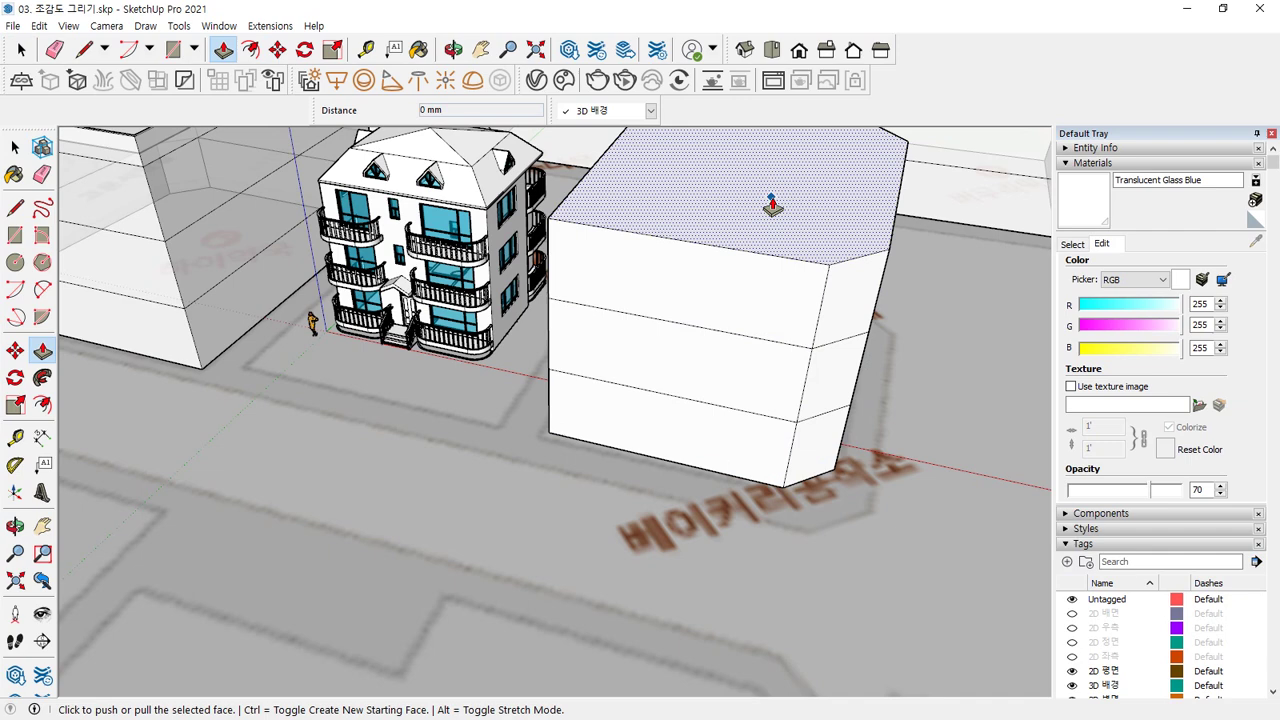
{"action": "left_click", "coordinate": [771, 205]}
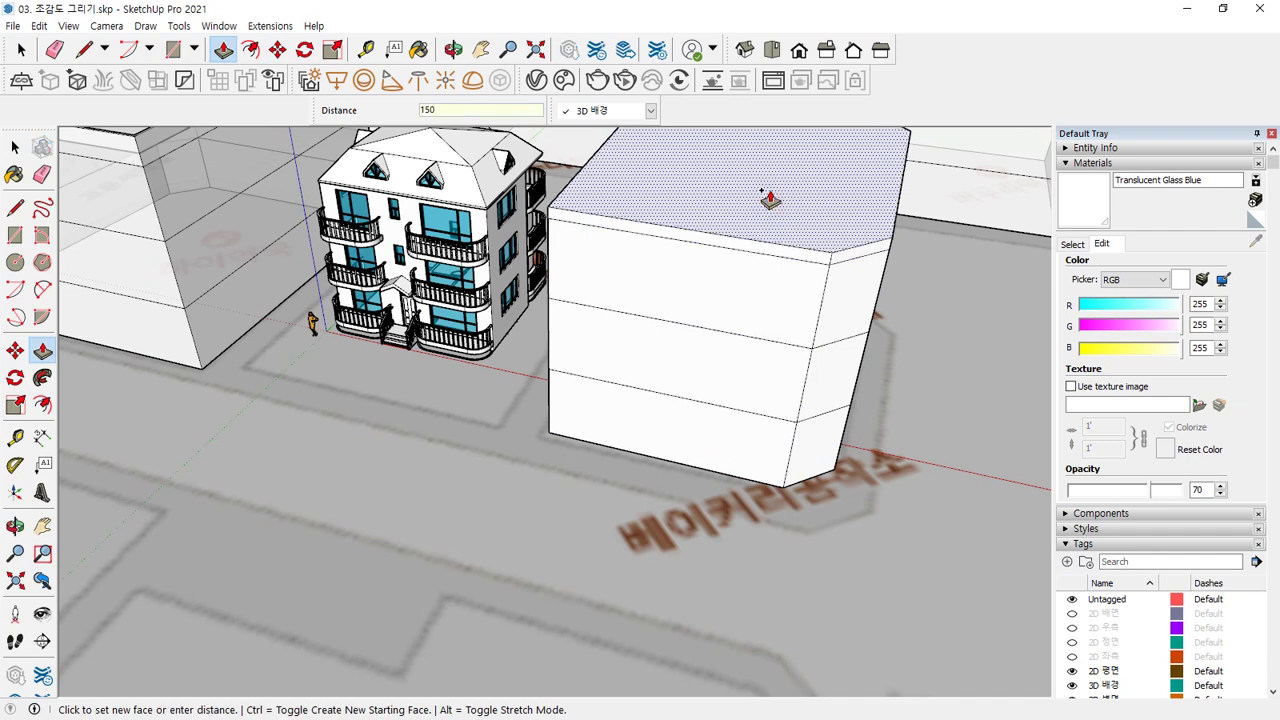
{"action": "left_click", "coordinate": [766, 200]}
Offset the new block's roof outline slightly inward and push the inner face down 900 mm to form a parapet.
{"action": "middle_click_drag", "start_coordinate": [766, 200], "coordinate": [666, 337]}
{"action": "key", "text": "f"}
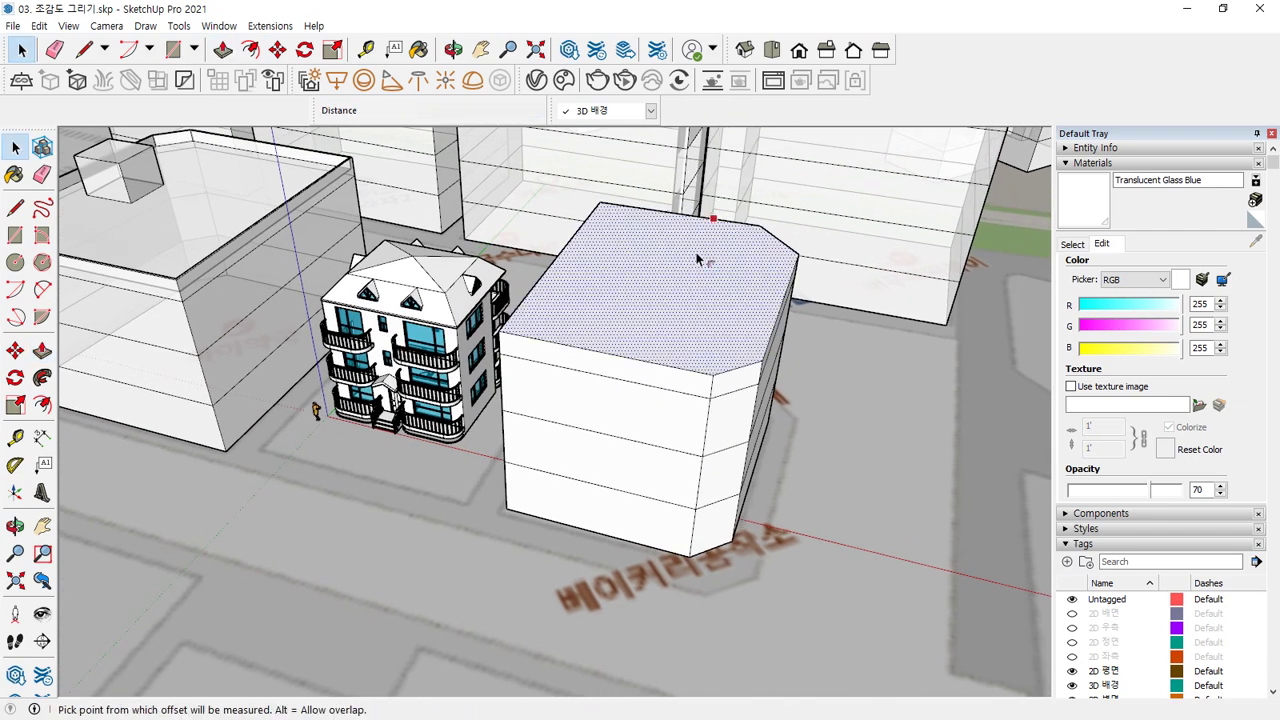
{"action": "left_click", "coordinate": [697, 262]}
{"action": "key", "text": "Escape"}
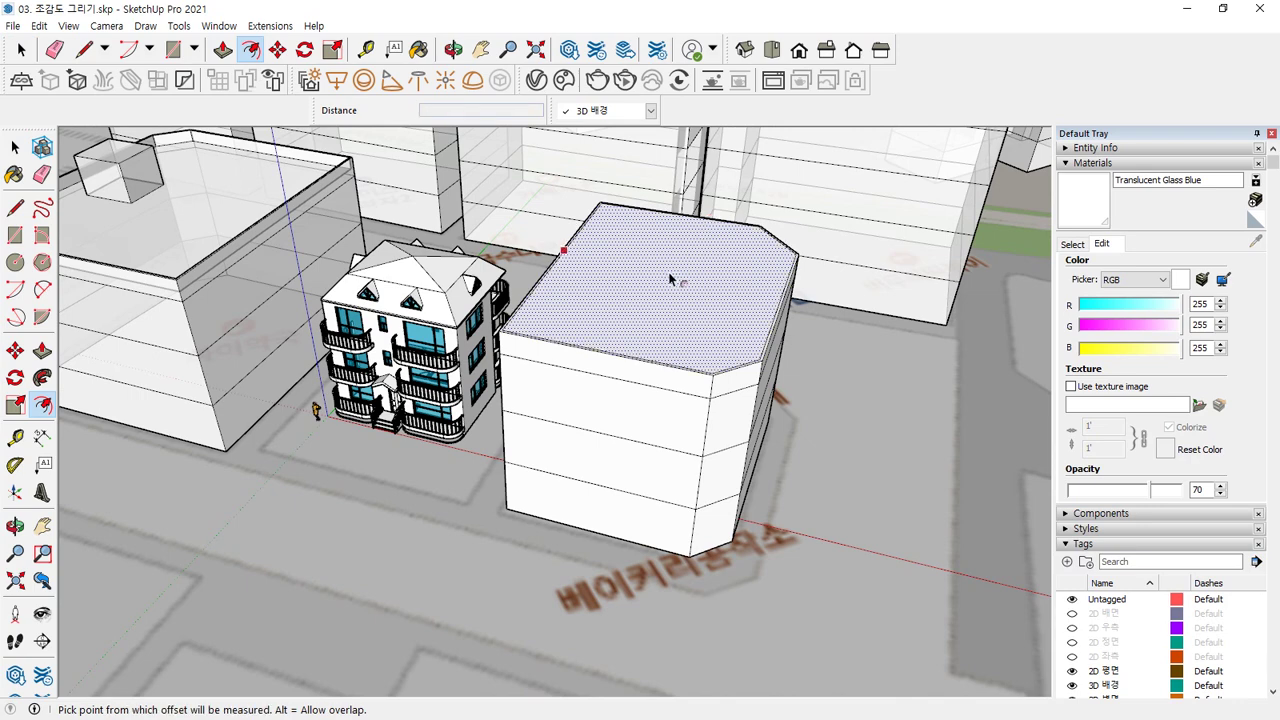
{"action": "key", "text": "p"}
{"action": "left_click", "coordinate": [651, 268]}
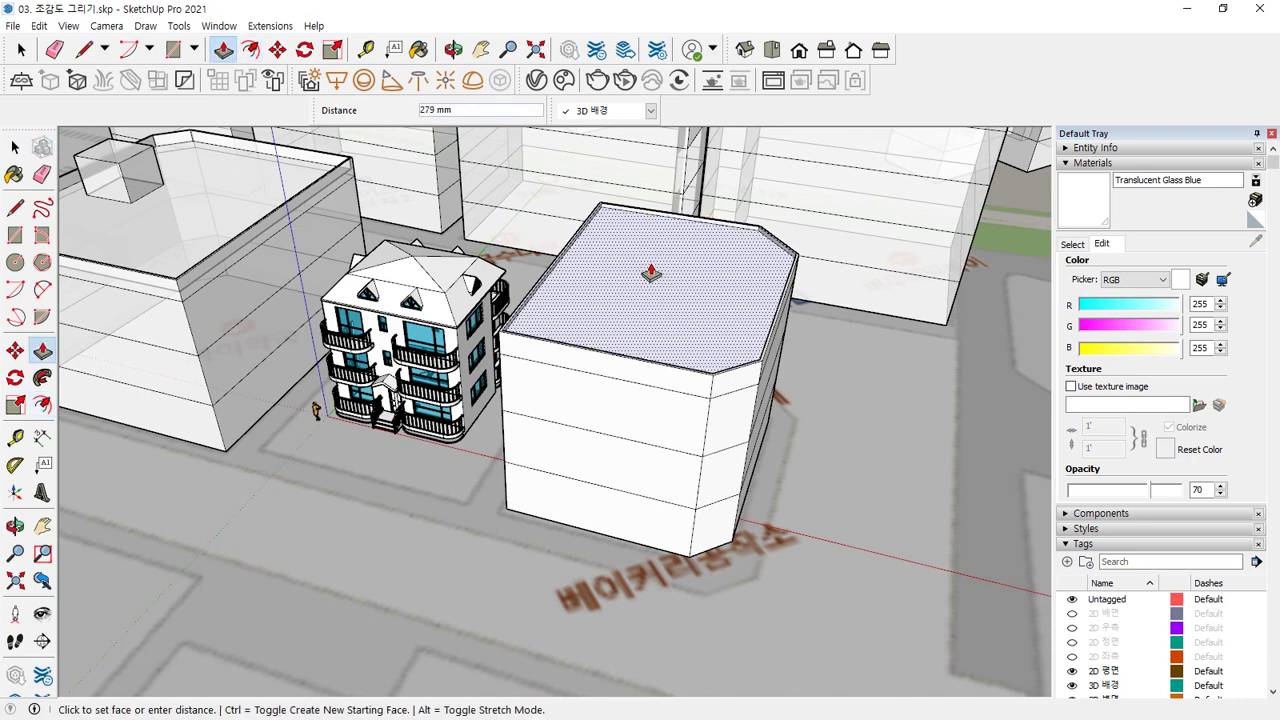
{"action": "type", "text": "900"}
{"action": "key", "text": "Return"}
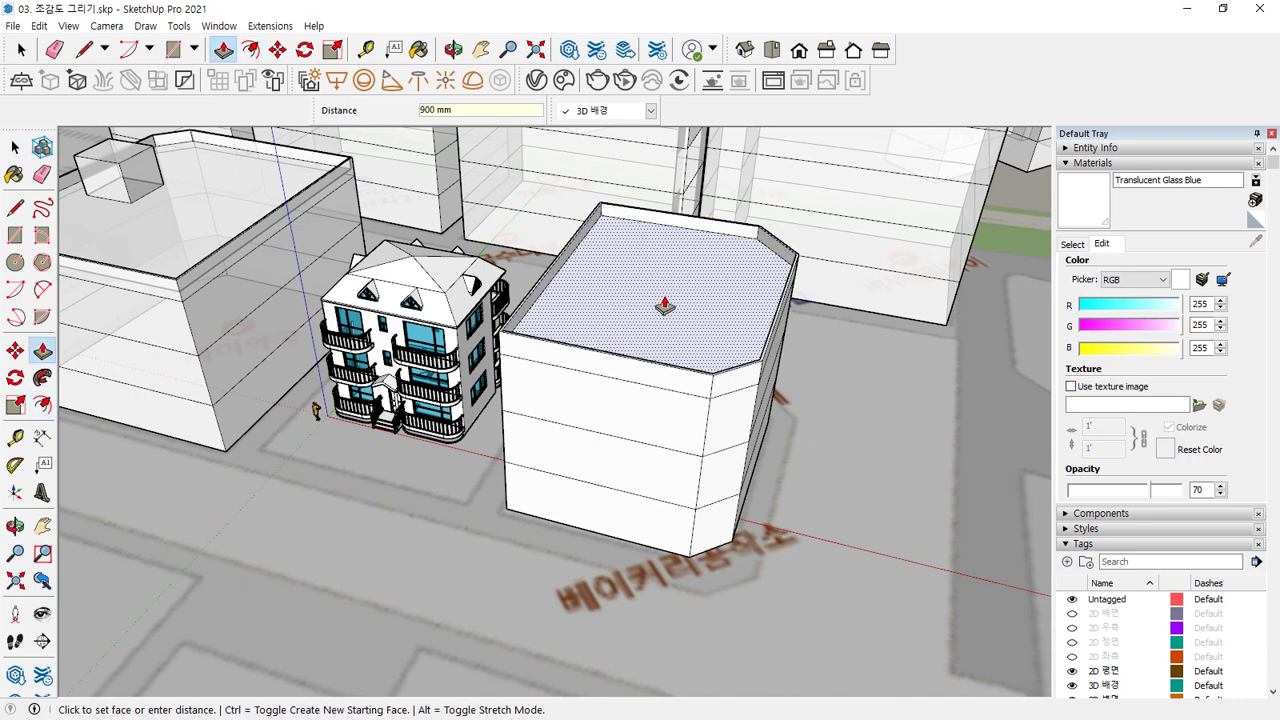
Draw a small rectangle near the back corner of the sunken roof and extrude it 3000 mm into a rooftop box.
{"action": "key", "text": "r"}
{"action": "left_click", "coordinate": [760, 276]}
{"action": "left_click", "coordinate": [688, 296]}
{"action": "key", "text": "p"}
{"action": "left_click", "coordinate": [740, 292]}
{"action": "type", "text": "3000"}
{"action": "key", "text": "Return"}
{"action": "key", "text": "space"}
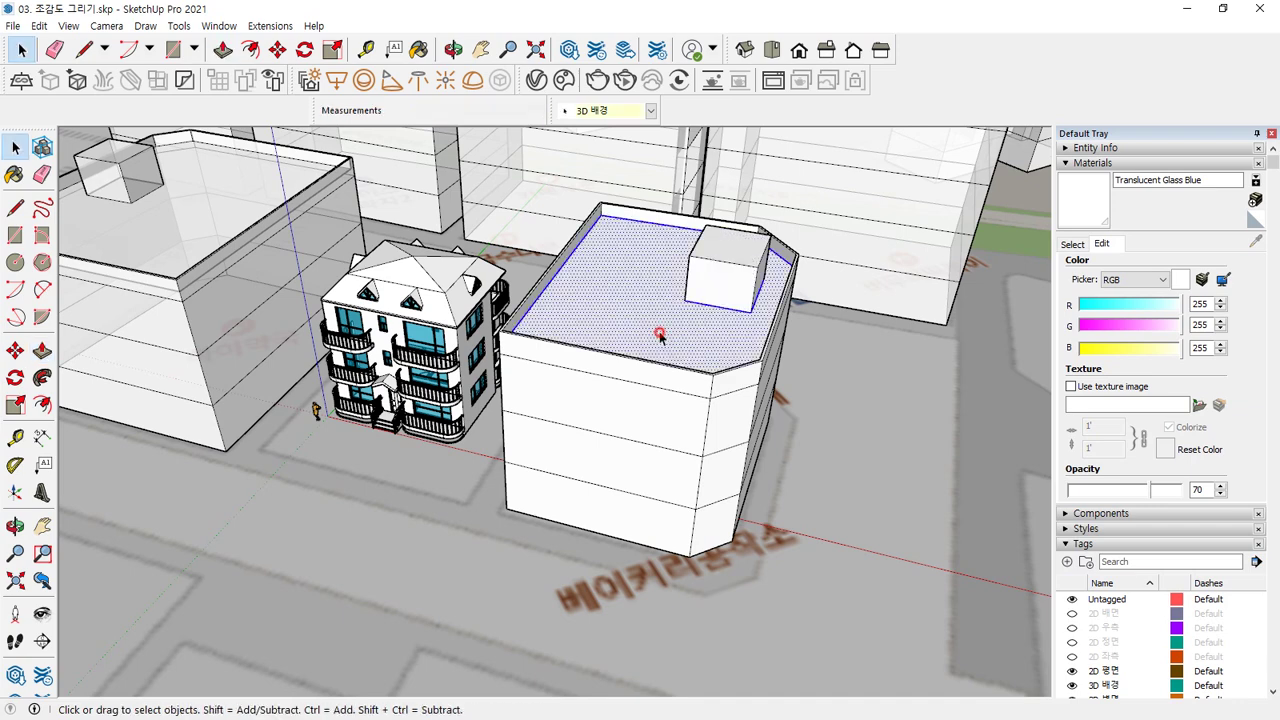
Group the whole new building with its rooftop box and paint the group with Translucent Glass Blue.
{"action": "triple_click", "coordinate": [660, 330]}
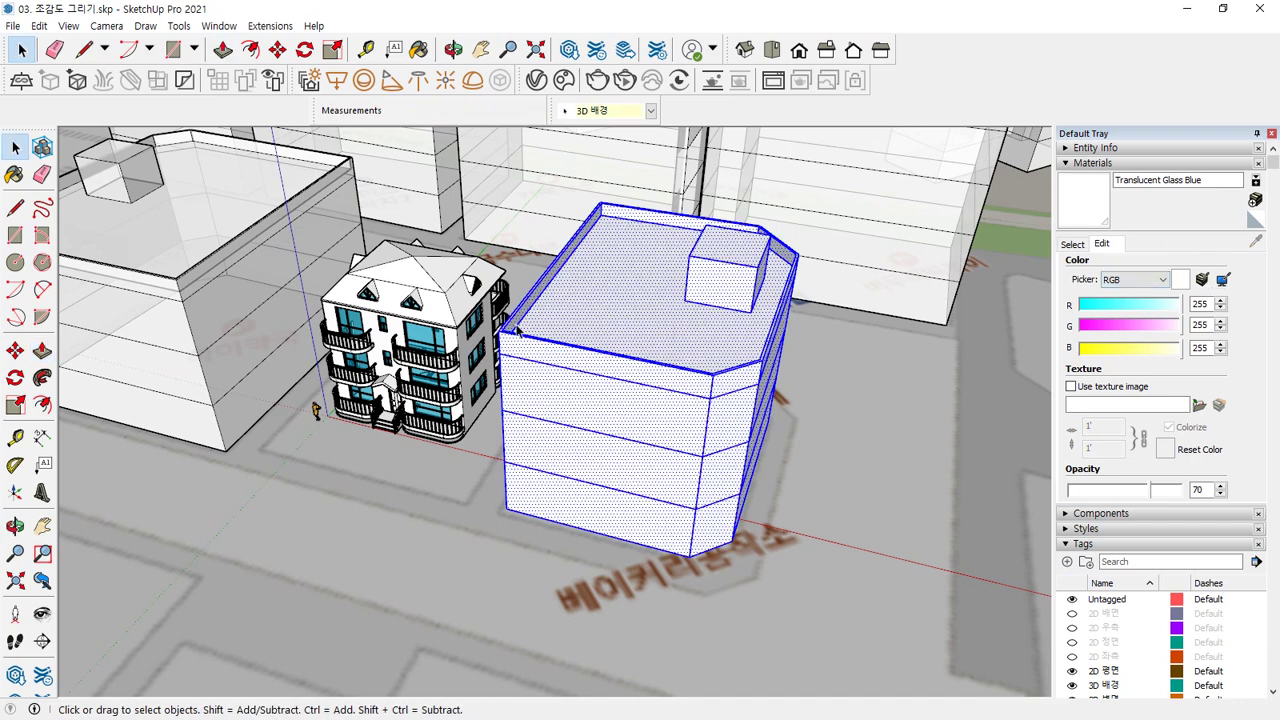
{"action": "right_click", "coordinate": [623, 291]}
{"action": "left_click", "coordinate": [677, 437]}
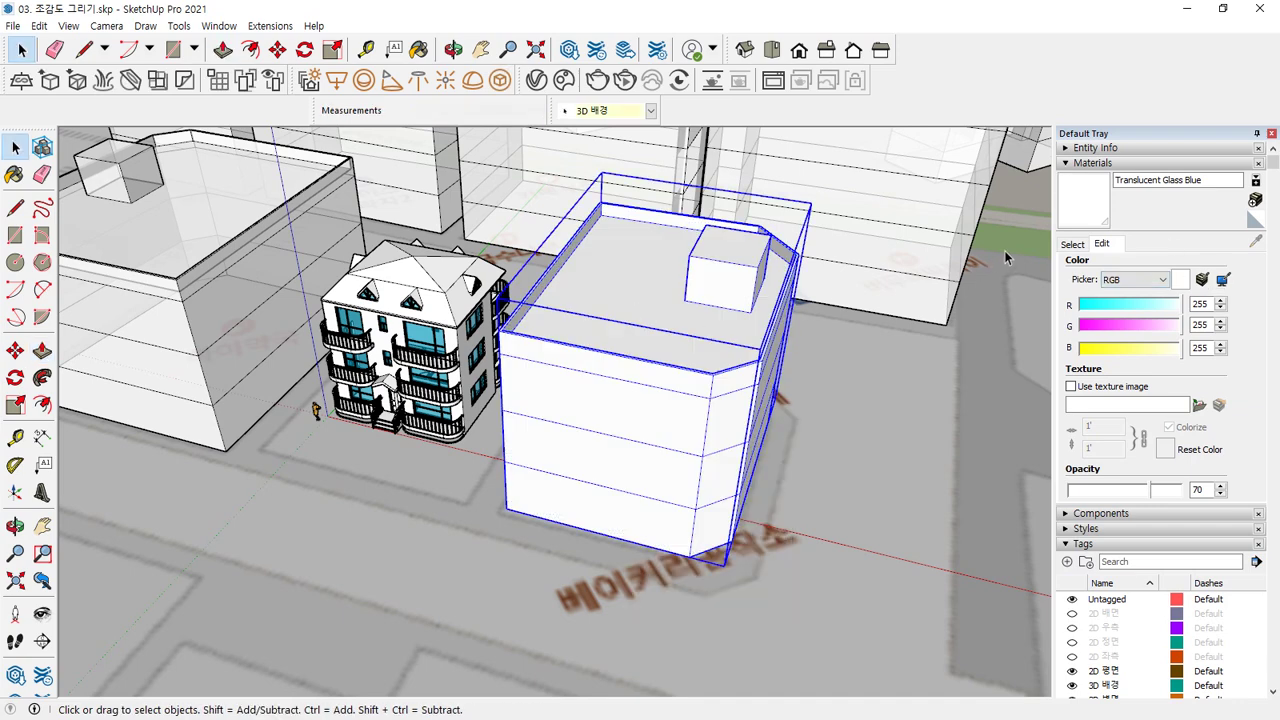
{"action": "left_click", "coordinate": [1075, 205]}
{"action": "scroll", "coordinate": [600, 306], "scroll_direction": "down", "scroll_amount": 3}
{"action": "mouse_move", "coordinate": [626, 346]}
{"action": "middle_mouse_down"}
{"action": "mouse_move", "coordinate": [691, 406]}
{"action": "mouse_move", "coordinate": [484, 393]}
{"action": "mouse_move", "coordinate": [570, 420]}
{"action": "mouse_move", "coordinate": [478, 487]}
{"action": "mouse_move", "coordinate": [855, 404]}
{"action": "middle_mouse_up"}
{"action": "scroll", "coordinate": [484, 390], "scroll_direction": "up", "scroll_amount": 3}
{"action": "scroll", "coordinate": [577, 413], "scroll_direction": "up", "scroll_amount": 4}
{"action": "scroll", "coordinate": [570, 420], "scroll_direction": "down", "scroll_amount": 1}
{"action": "scroll", "coordinate": [478, 487], "scroll_direction": "down", "scroll_amount": 2}
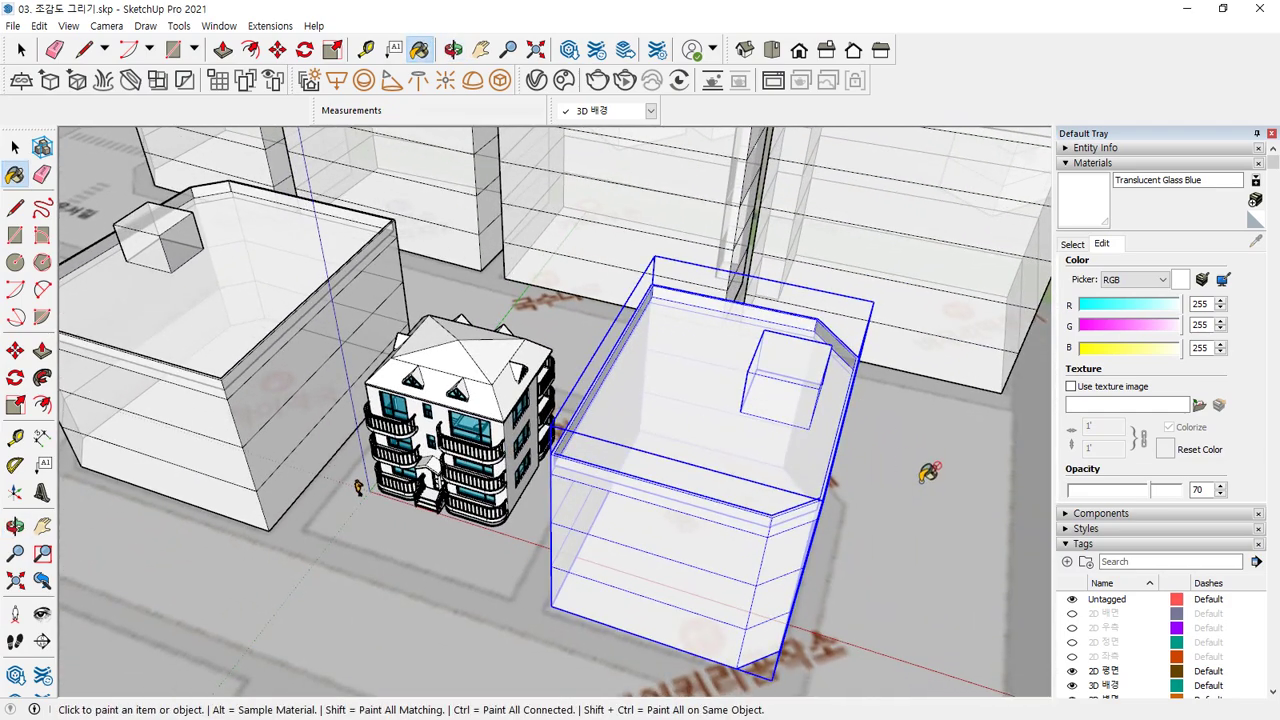
Hide the map image beneath the buildings and lots.
{"action": "key", "text": "space"}
{"action": "left_click", "coordinate": [390, 564]}
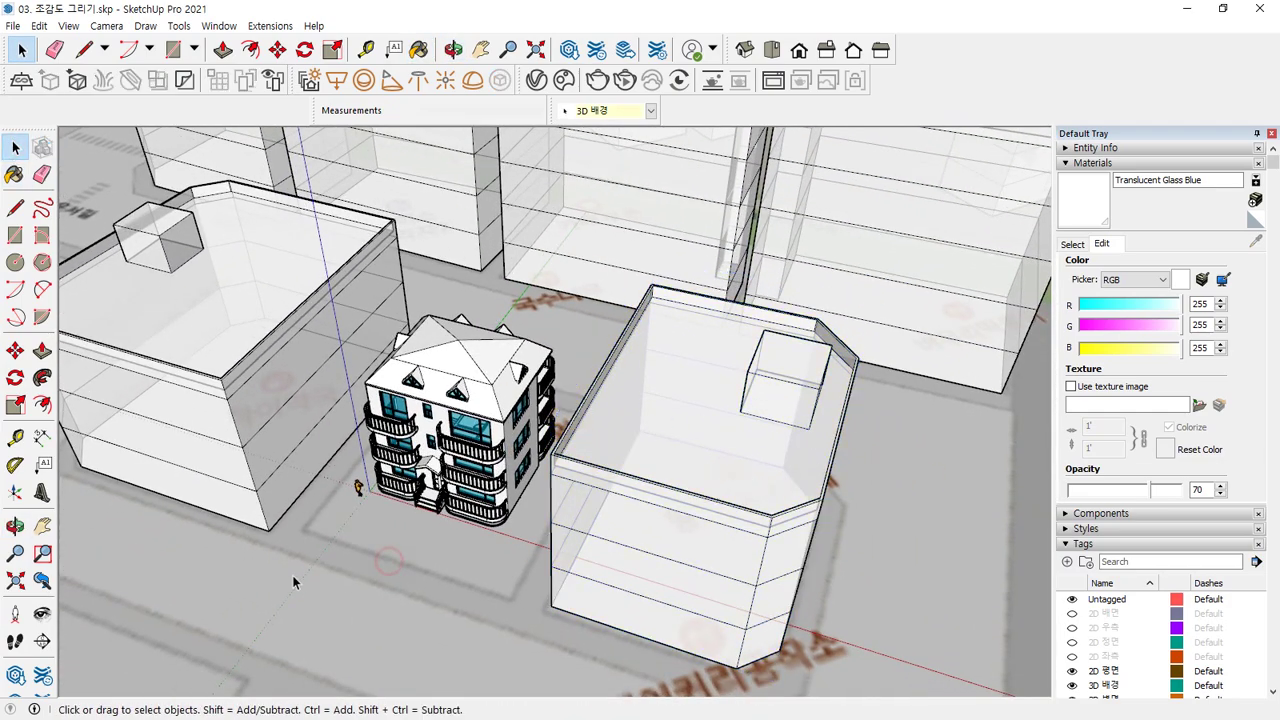
{"action": "scroll", "coordinate": [397, 370], "scroll_direction": "down", "scroll_amount": 6}
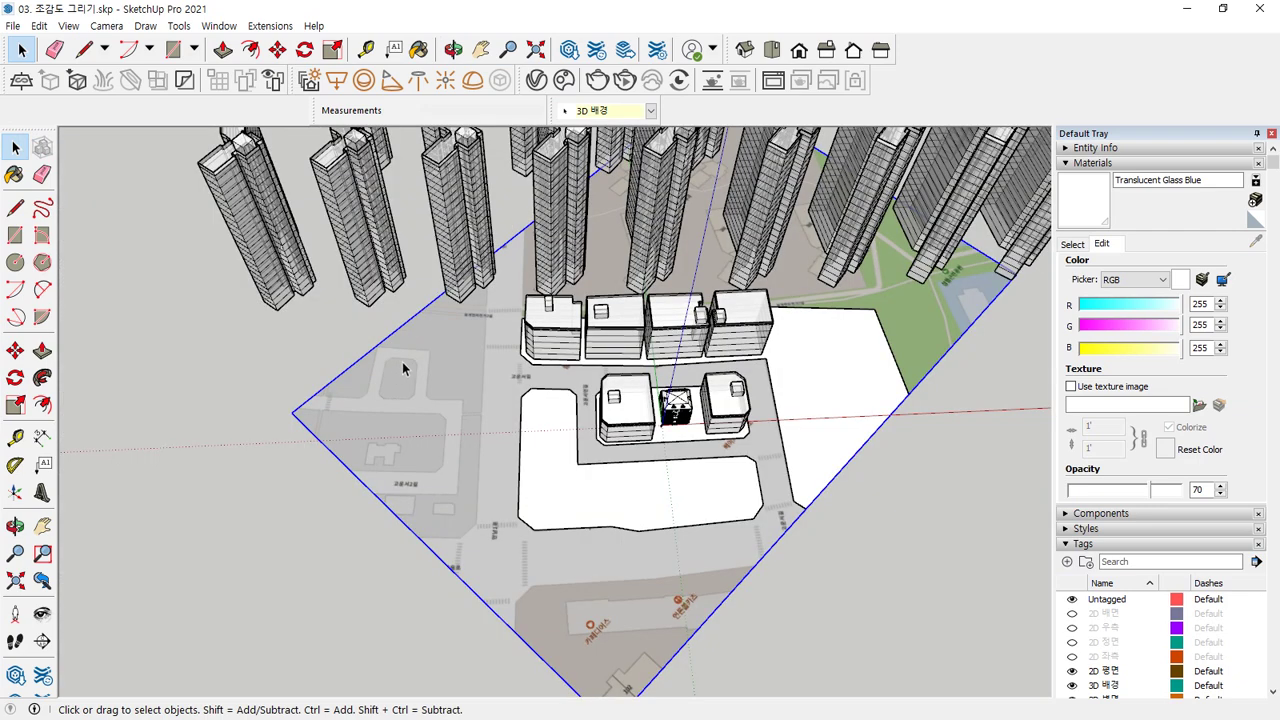
{"action": "right_click", "coordinate": [403, 383]}
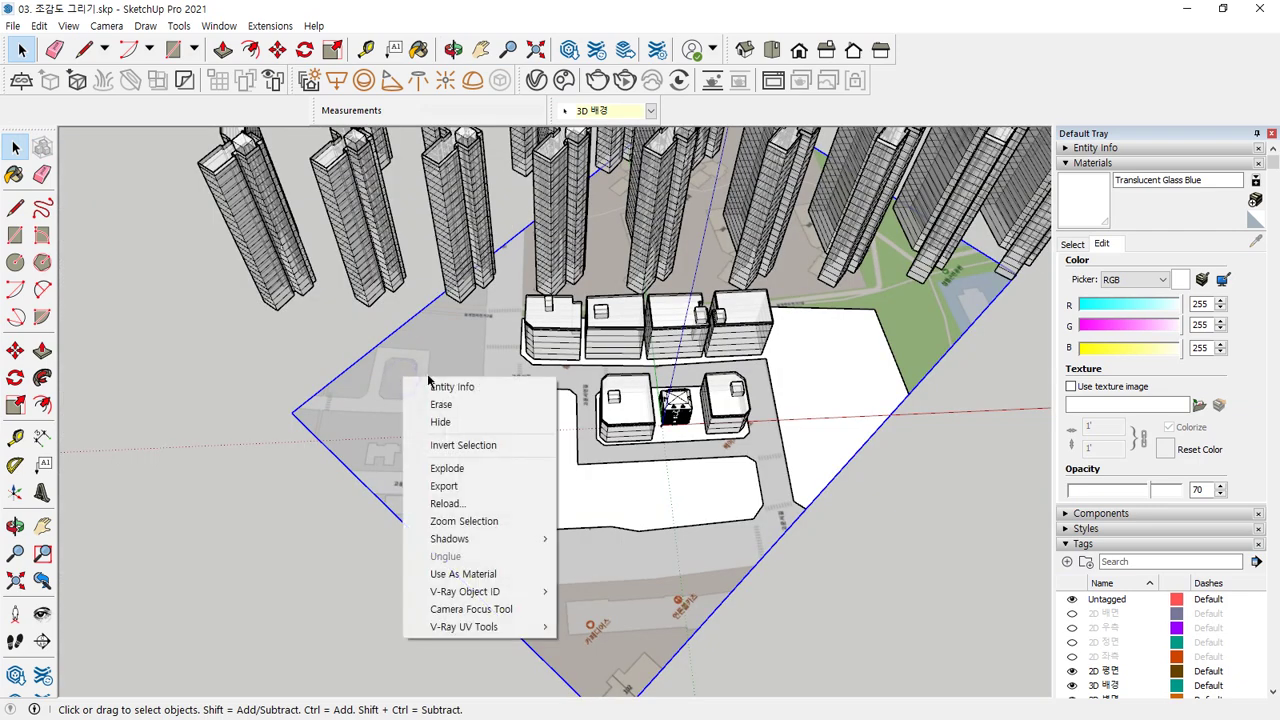
{"action": "left_click", "coordinate": [446, 425]}
Push the L-shaped lot face down 150 mm to form a thin slab.
{"action": "left_click", "coordinate": [701, 478]}
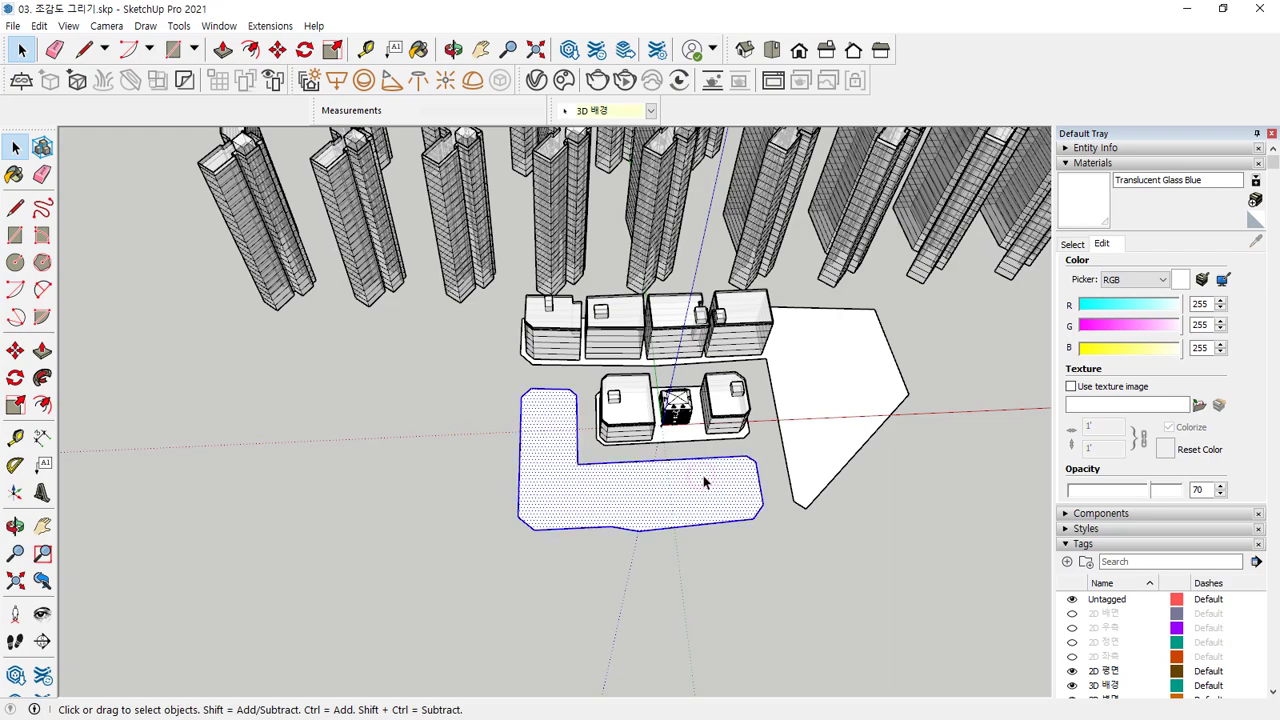
{"action": "right_click", "coordinate": [703, 475]}
{"action": "left_click", "coordinate": [728, 323]}
{"action": "middle_click_drag", "start_coordinate": [786, 557], "coordinate": [578, 342]}
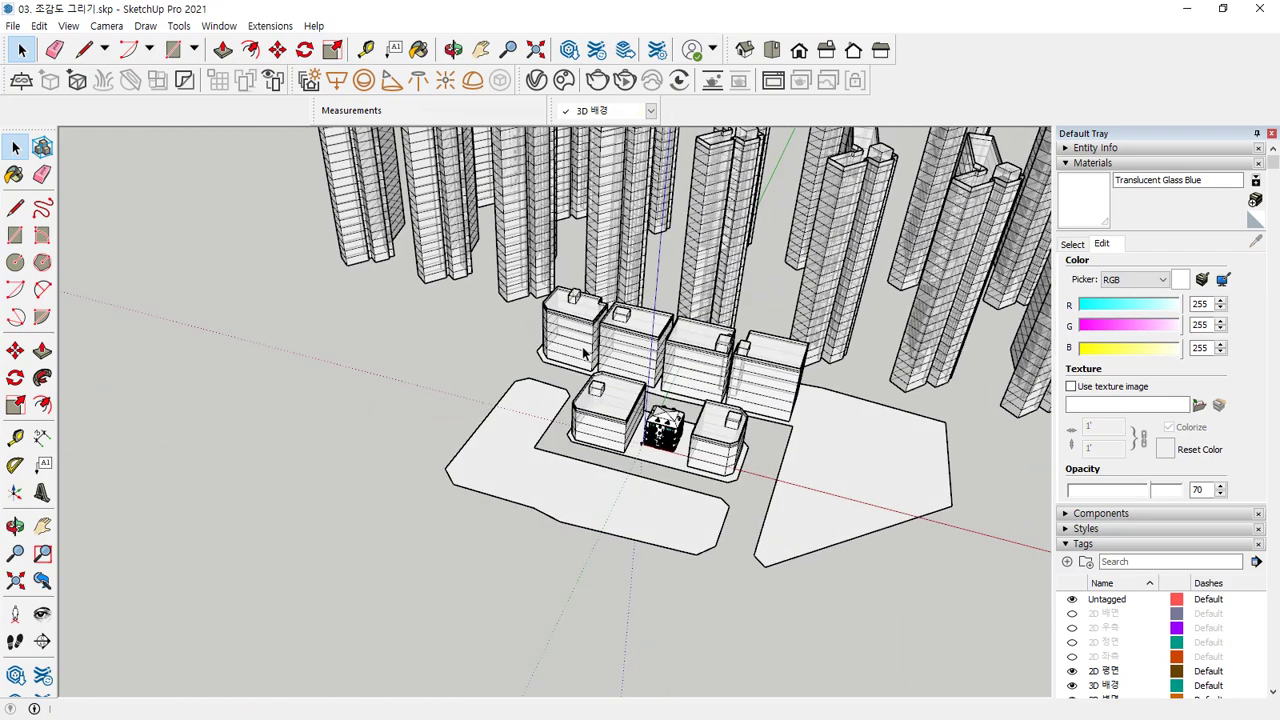
{"action": "scroll", "coordinate": [600, 430], "scroll_direction": "up", "scroll_amount": 10}
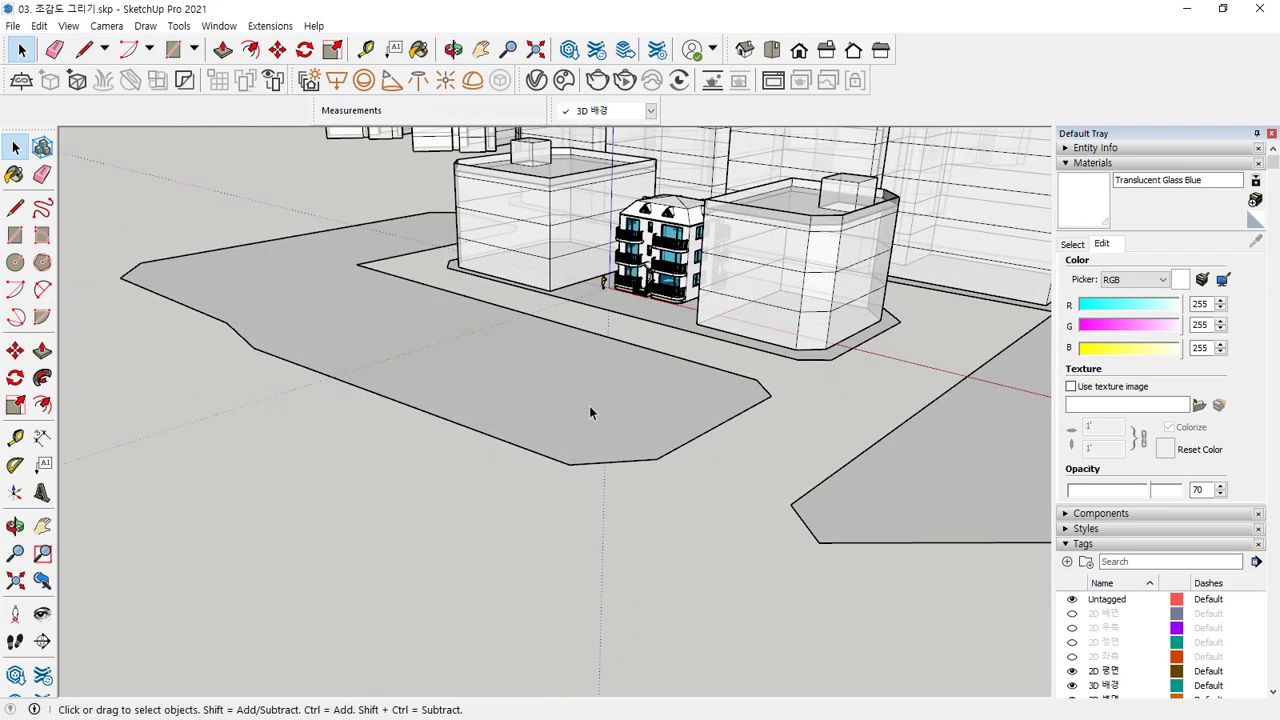
{"action": "key", "text": "p"}
{"action": "left_click", "coordinate": [574, 417]}
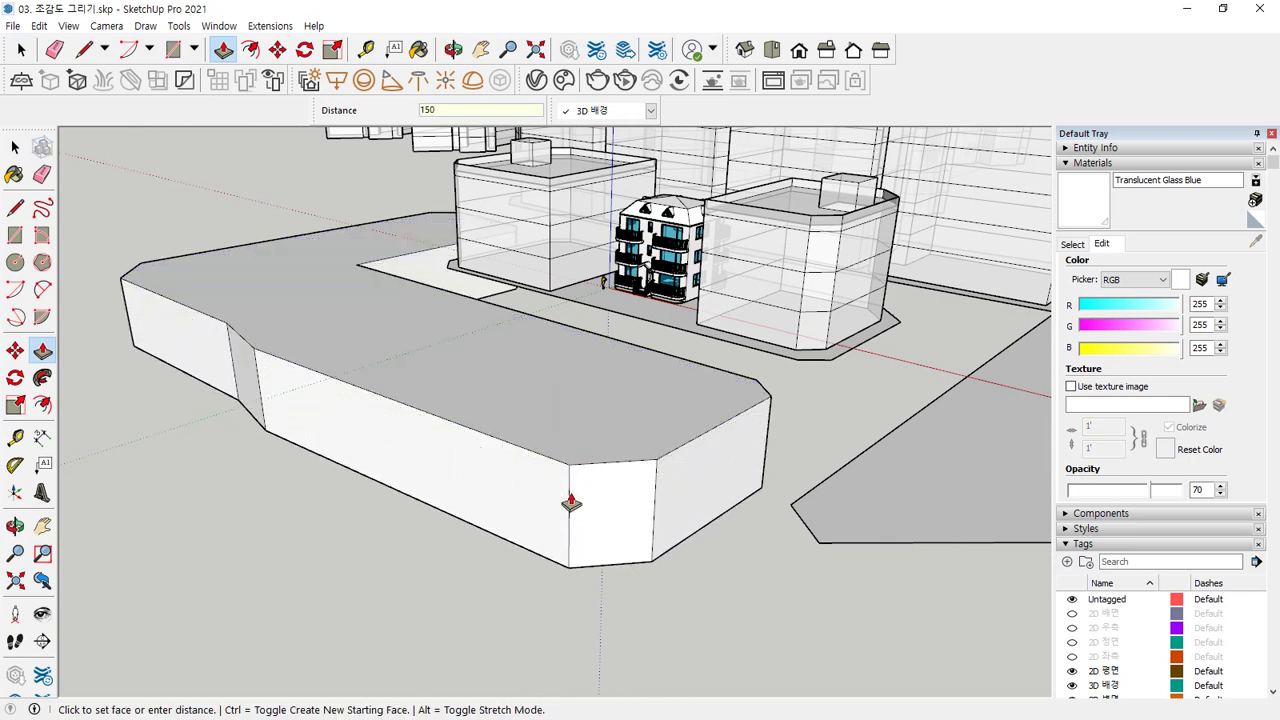
{"action": "key", "text": "Escape"}
Select the L-shaped lot slab and make it a group.
{"action": "key", "text": "space"}
{"action": "left_click", "coordinate": [572, 408]}
{"action": "right_click", "coordinate": [574, 408]}
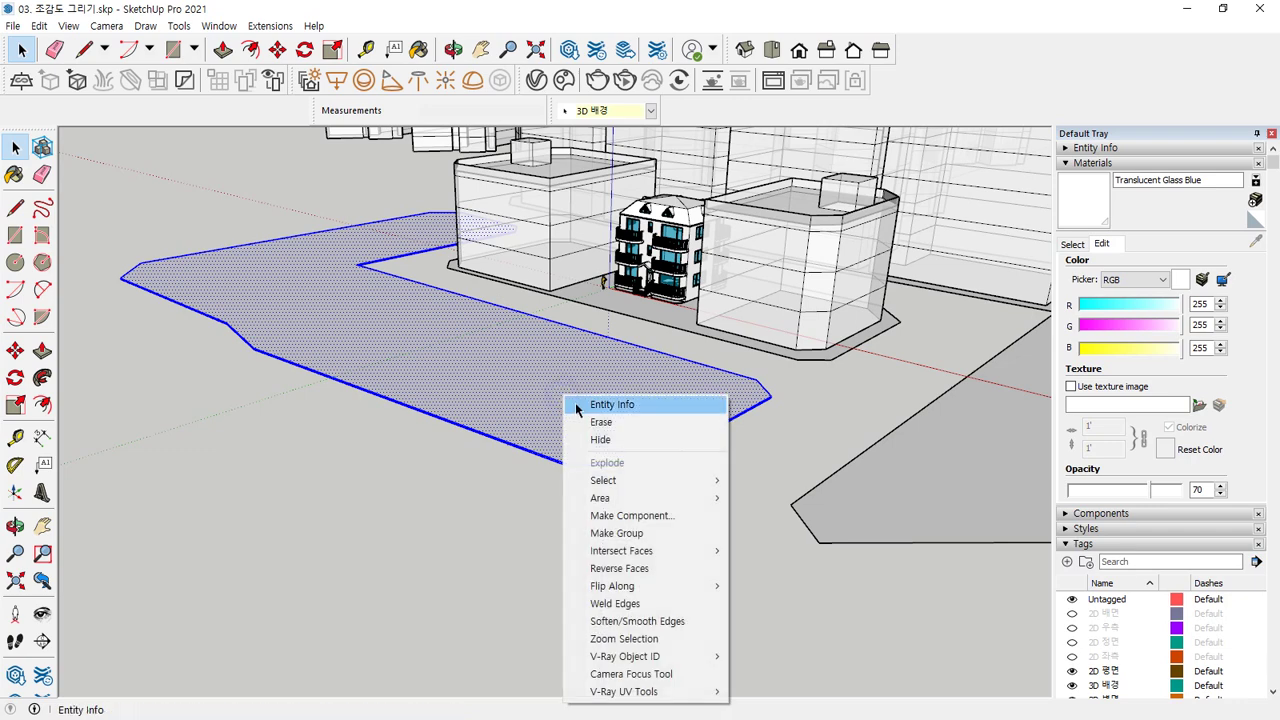
{"action": "left_click", "coordinate": [617, 533]}
Push the lot face beneath the apartment building and its two neighbours down 150 mm into a slab.
{"action": "left_click", "coordinate": [640, 306]}
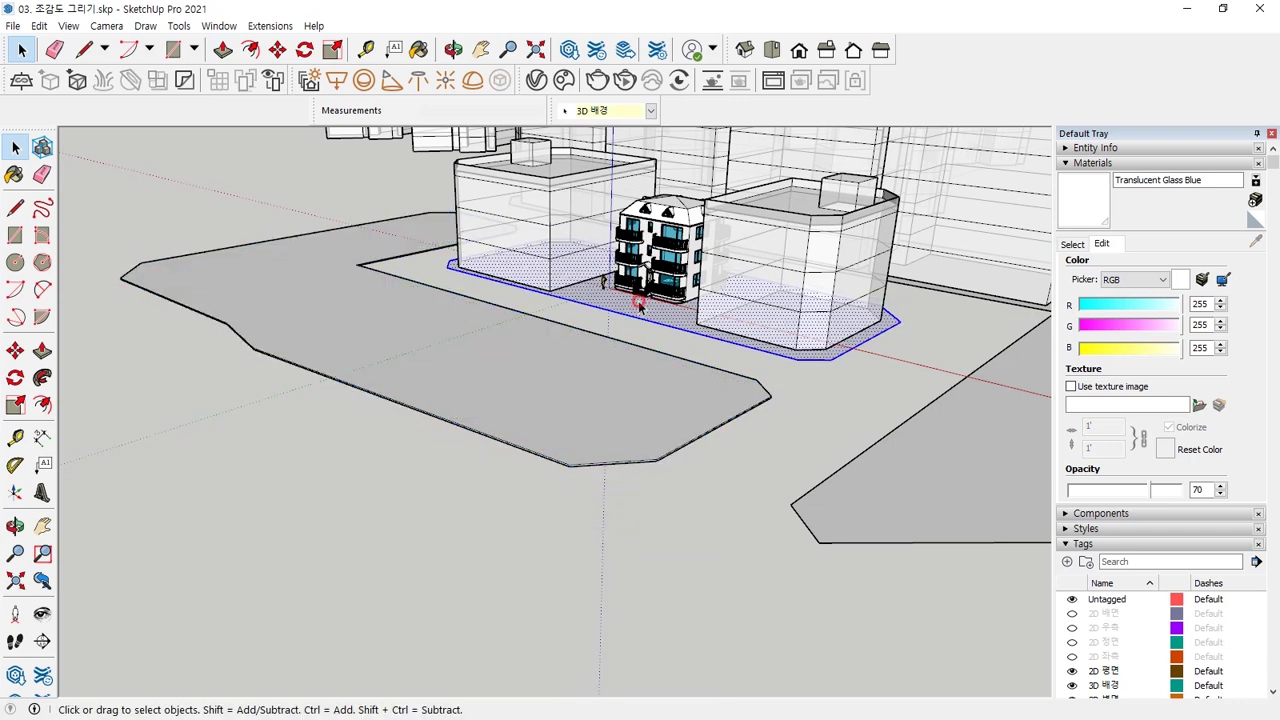
{"action": "key", "text": "p"}
{"action": "left_click", "coordinate": [640, 306]}
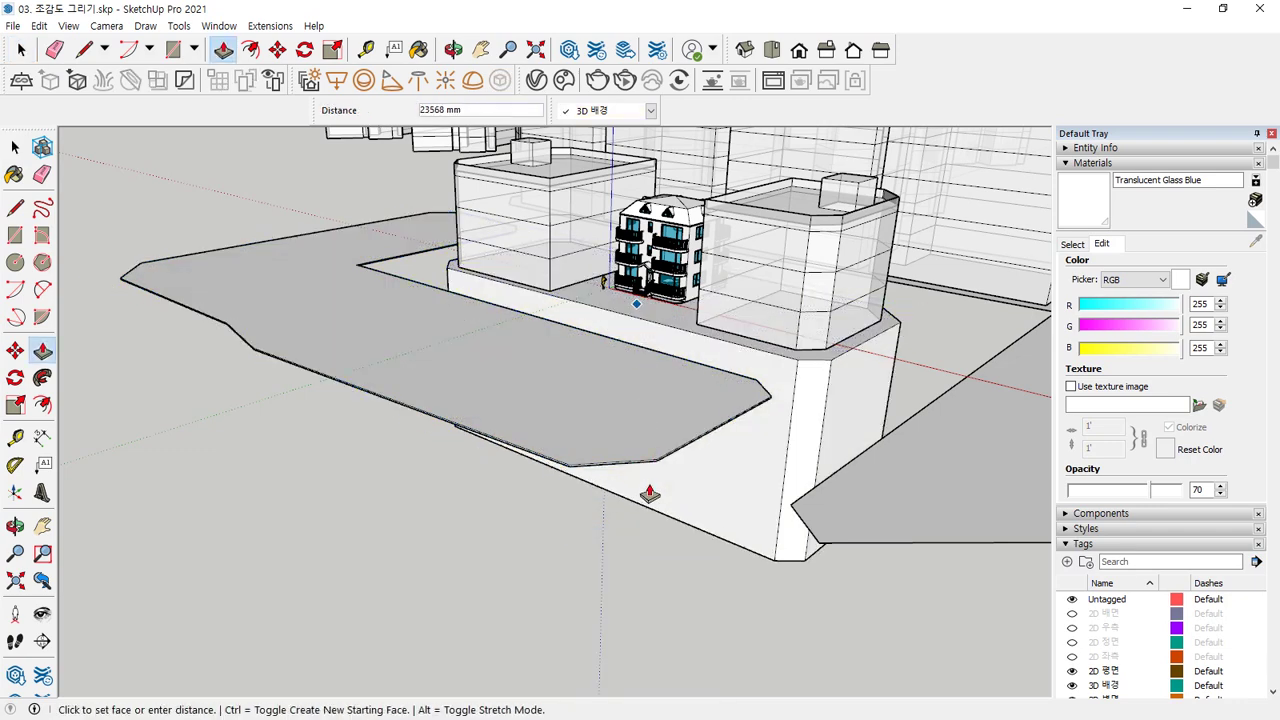
{"action": "type", "text": "150"}
{"action": "key", "text": "Return"}
Push the large polygonal lot face beside the buildings down slightly to form a thin slab.
{"action": "key", "text": "space"}
{"action": "left_click", "coordinate": [960, 466]}
{"action": "key", "text": "p"}
{"action": "left_click", "coordinate": [902, 490]}
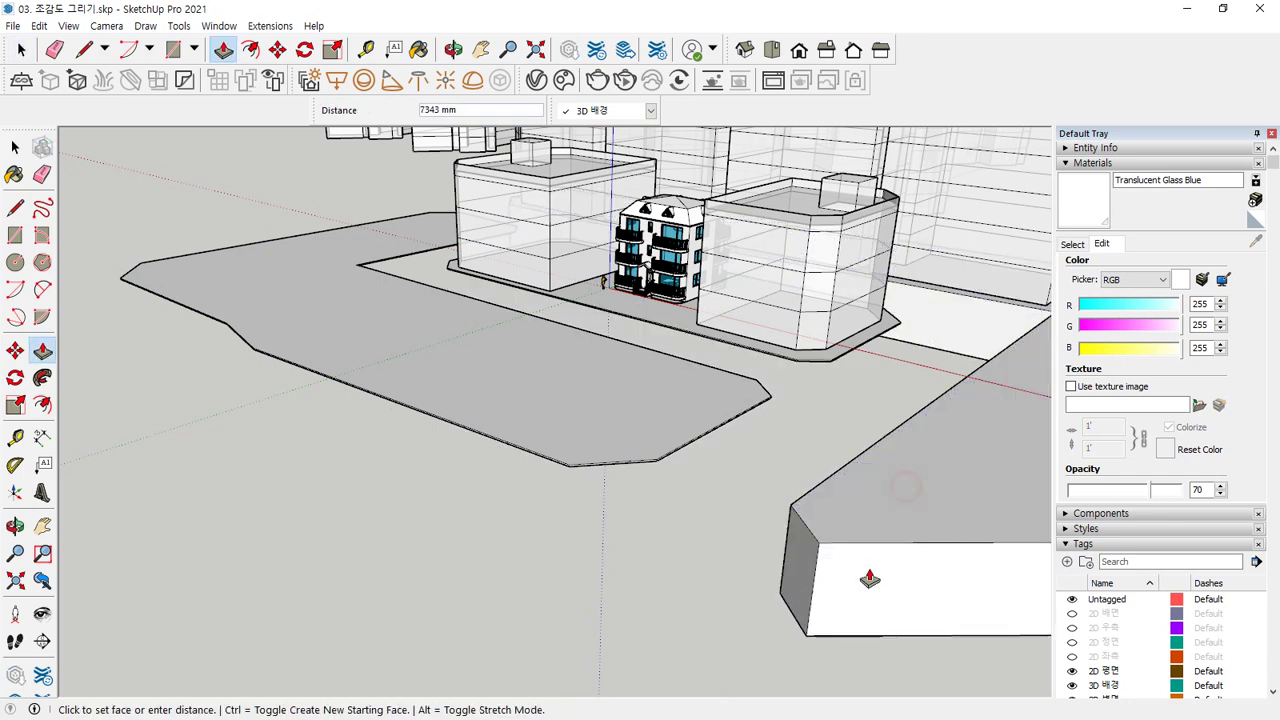
{"action": "type", "text": "1"}
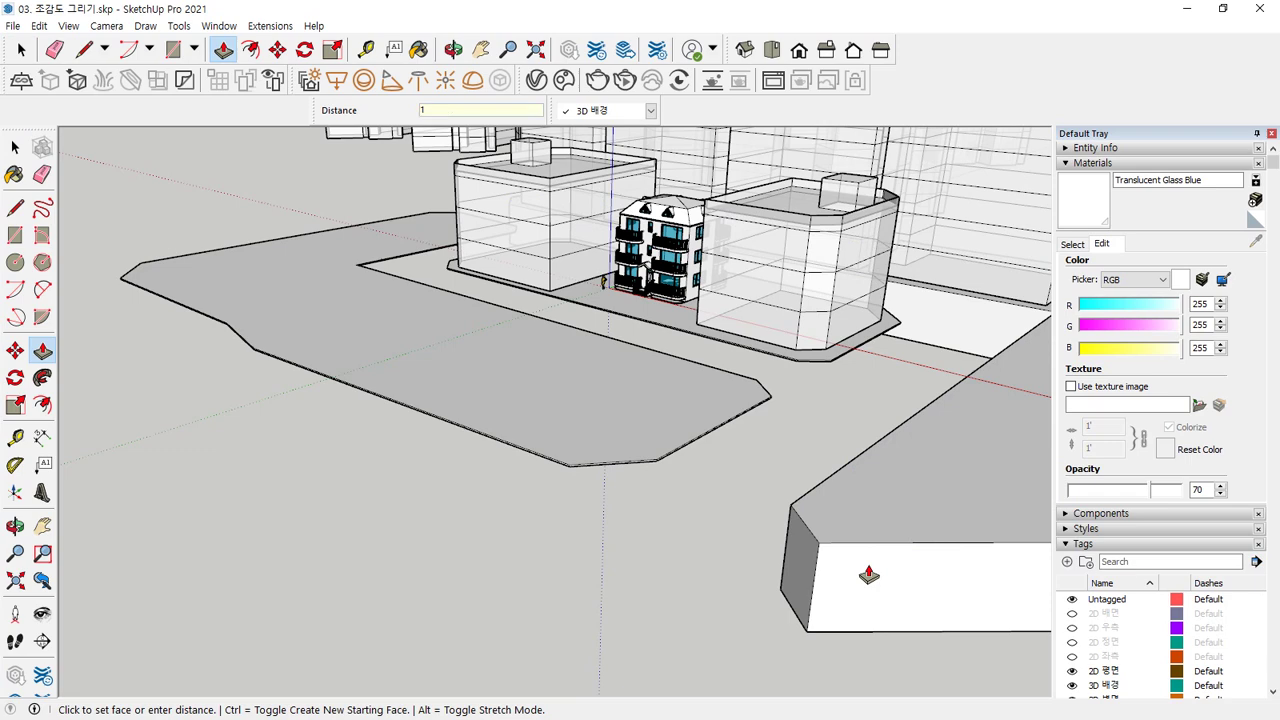
{"action": "key", "text": "Return"}
Group the large polygonal lot slab beside the buildings and clear the selection.
{"action": "key", "text": "space"}
{"action": "left_click", "coordinate": [895, 492]}
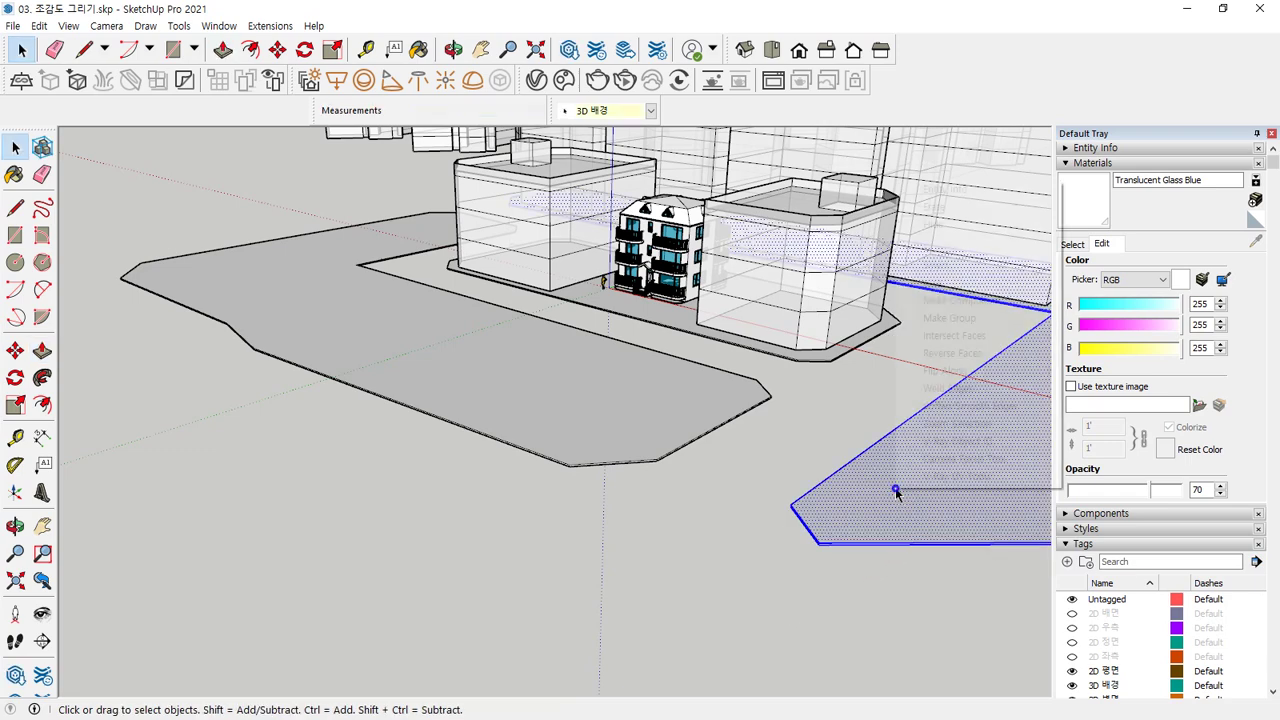
{"action": "left_click", "coordinate": [640, 313]}
{"action": "left_click", "coordinate": [442, 572]}
Draw a large ground rectangle extending around all the lots and the low neighbouring buildings.
{"action": "mouse_move", "coordinate": [475, 506]}
{"action": "middle_mouse_down"}
{"action": "mouse_move", "coordinate": [474, 484]}
{"action": "mouse_move", "coordinate": [412, 441]}
{"action": "mouse_move", "coordinate": [334, 417]}
{"action": "middle_mouse_up"}
{"action": "key", "text": "r"}
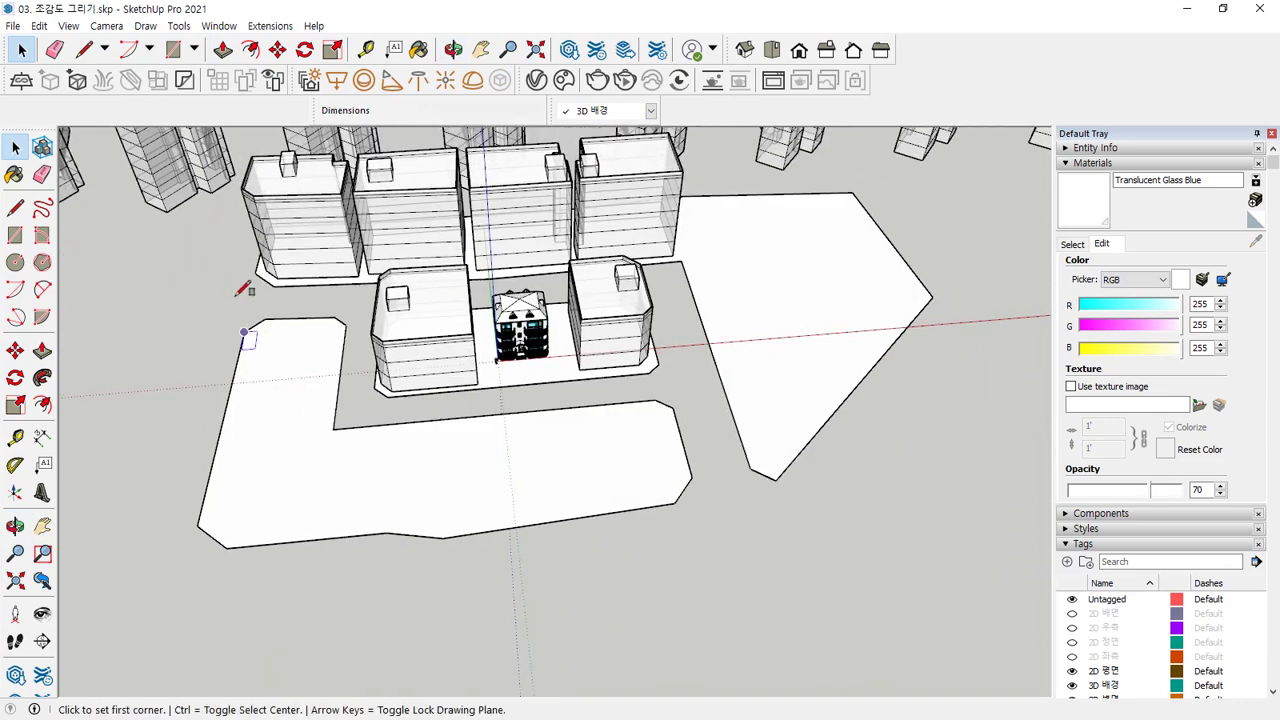
{"action": "scroll", "coordinate": [167, 222], "scroll_direction": "up", "scroll_amount": 1}
{"action": "left_click", "coordinate": [105, 178]}
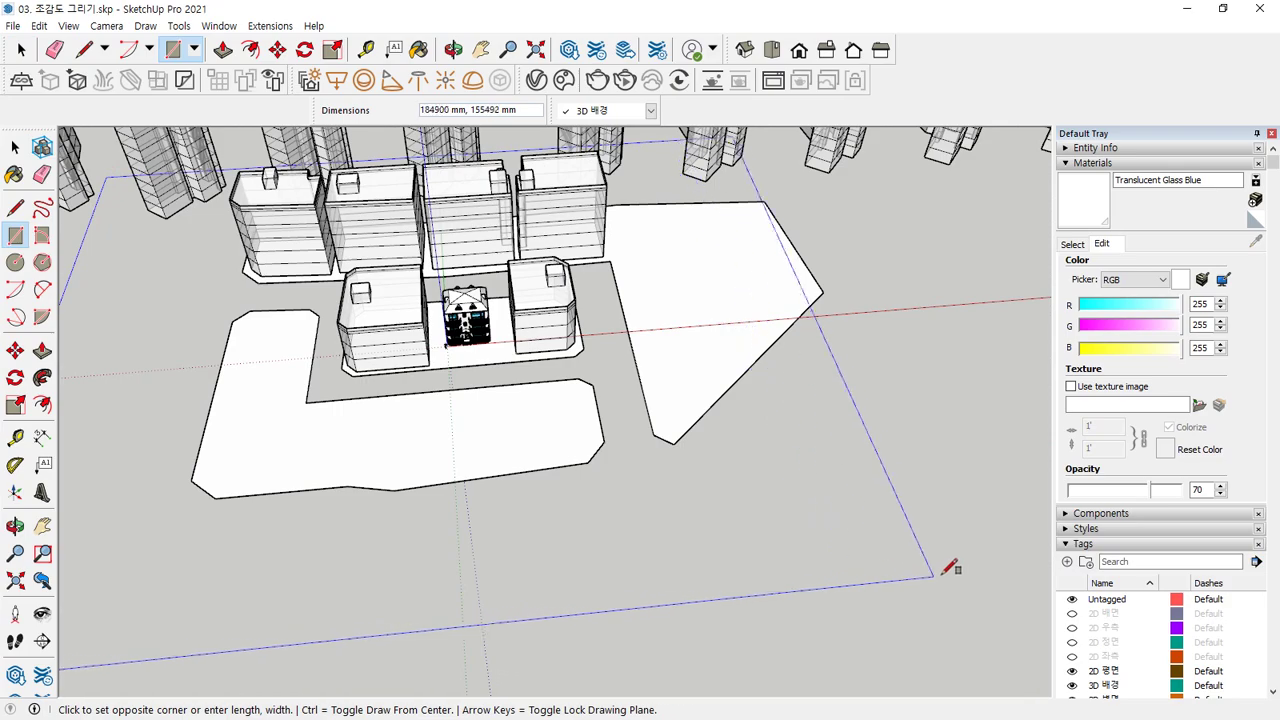
{"action": "left_click", "coordinate": [1004, 533]}
{"action": "middle_click_drag", "start_coordinate": [557, 394], "coordinate": [513, 400]}
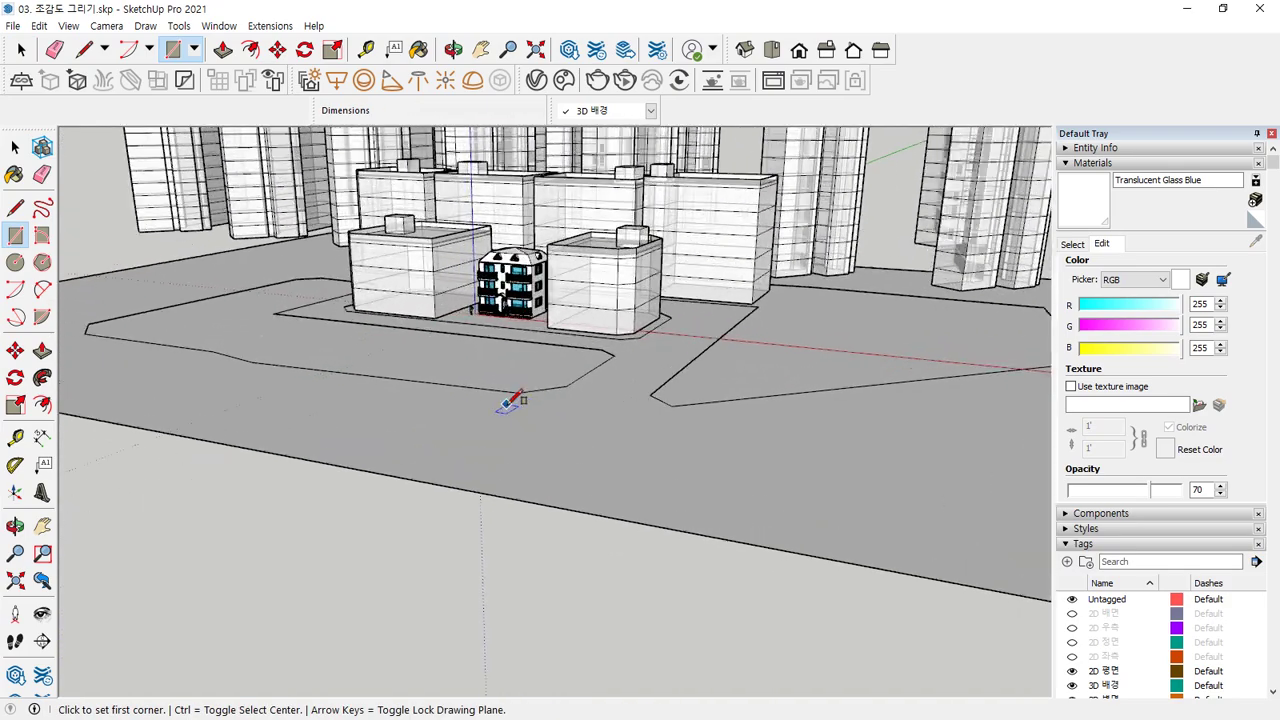
Select the large ground plane and move it straight down so the lot slabs stand above it.
{"action": "scroll", "coordinate": [514, 399], "scroll_direction": "up", "scroll_amount": 5}
{"action": "scroll", "coordinate": [603, 340], "scroll_direction": "up", "scroll_amount": 2}
{"action": "key", "text": "space"}
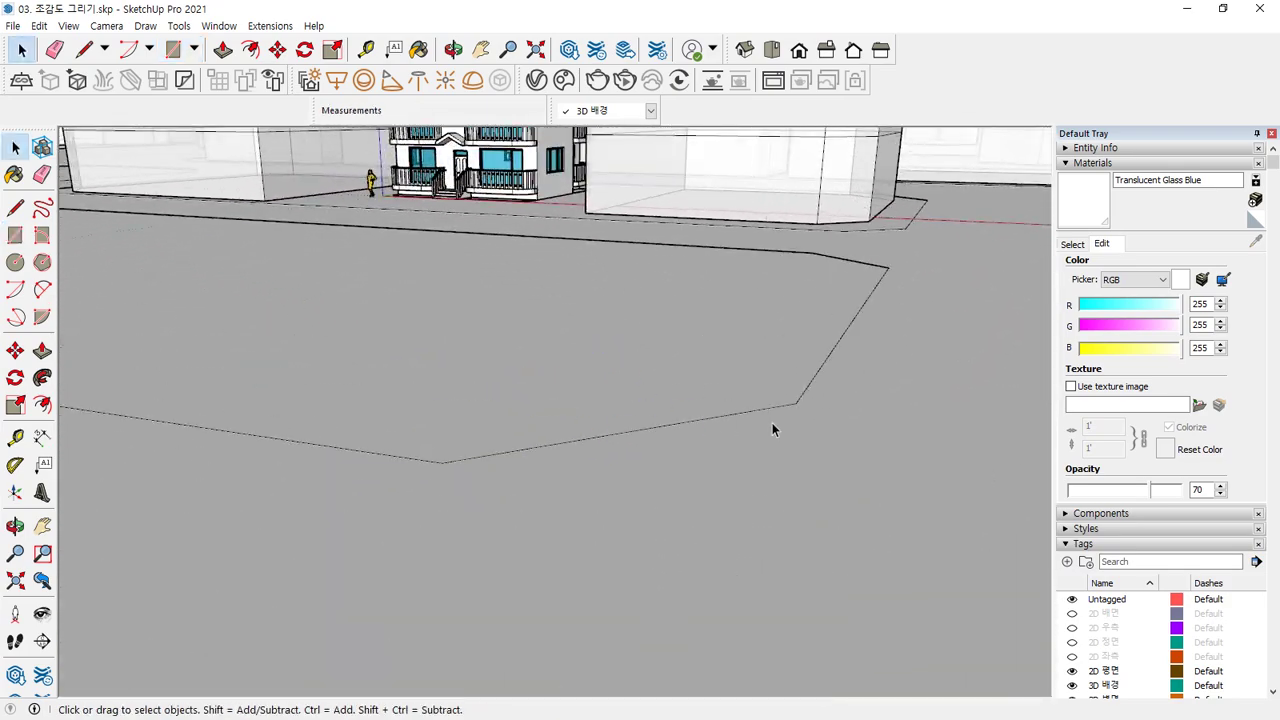
{"action": "left_click_drag", "start_coordinate": [630, 385], "coordinate": [703, 507]}
{"action": "key", "text": "Escape"}
{"action": "scroll", "coordinate": [676, 587], "scroll_direction": "down", "scroll_amount": 8}
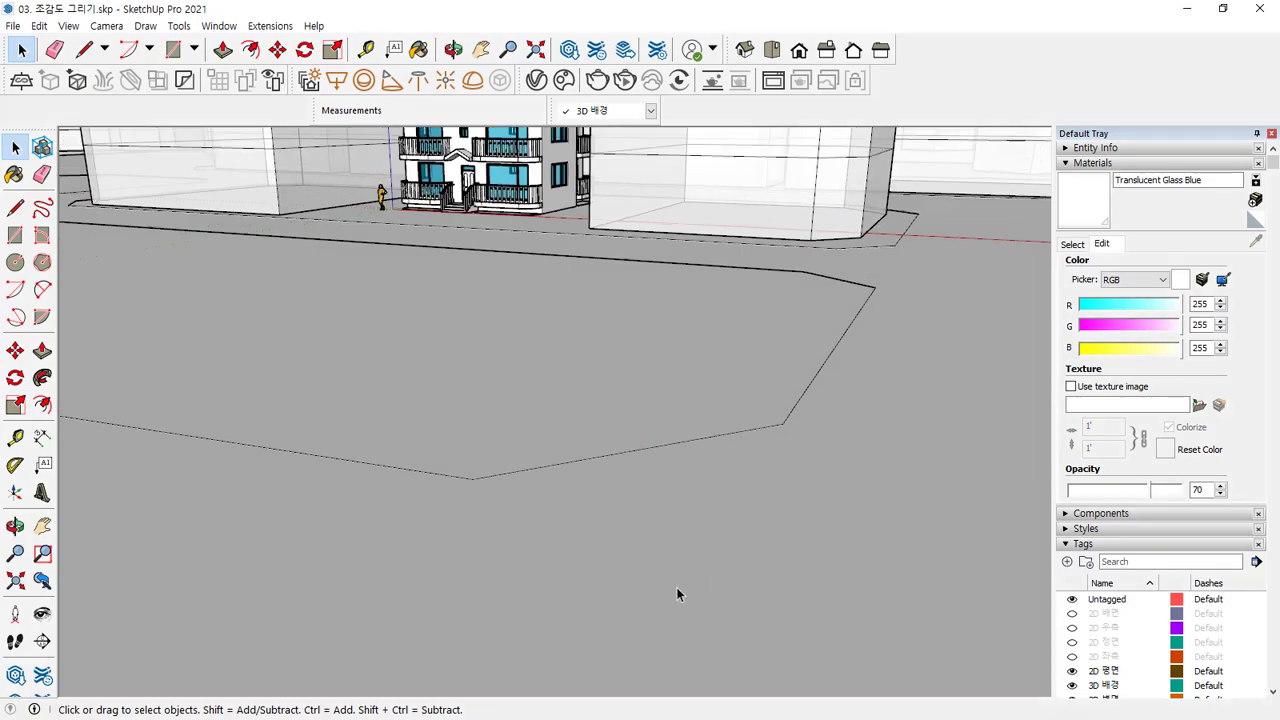
{"action": "key", "text": "ctrl+a"}
{"action": "scroll", "coordinate": [637, 608], "scroll_direction": "down", "scroll_amount": 3}
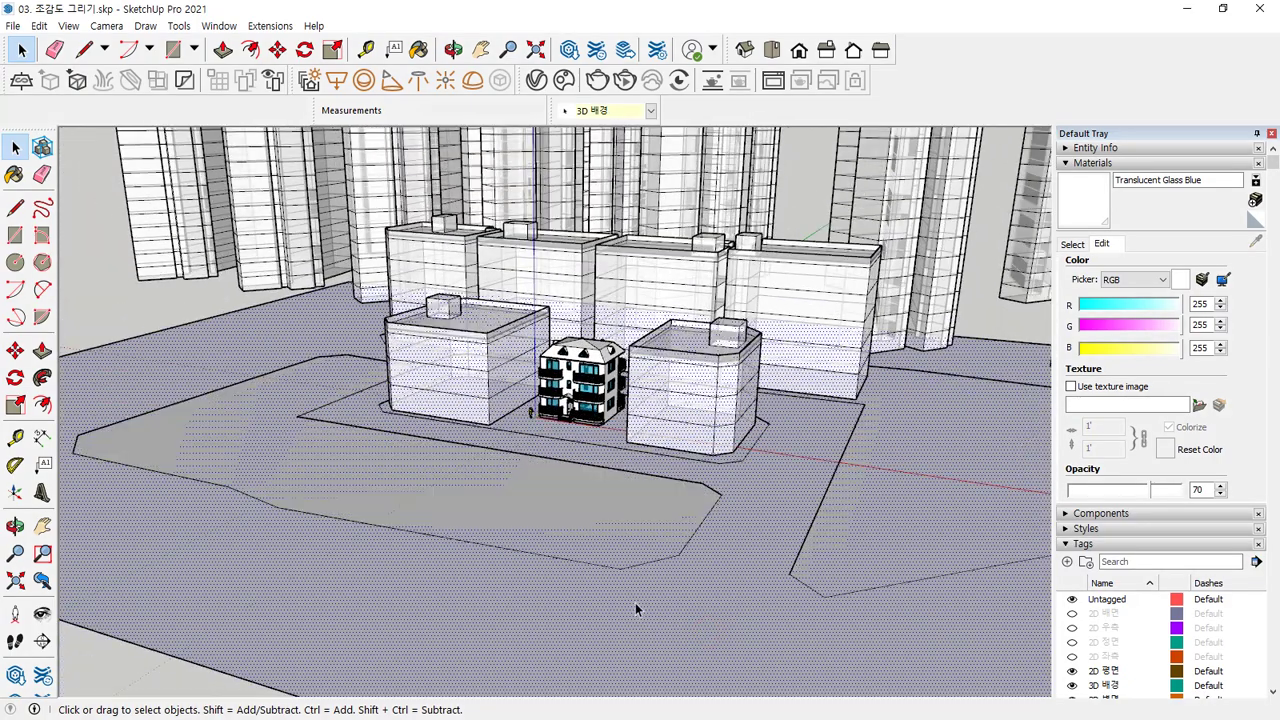
{"action": "middle_click_drag", "start_coordinate": [620, 614], "coordinate": [814, 580]}
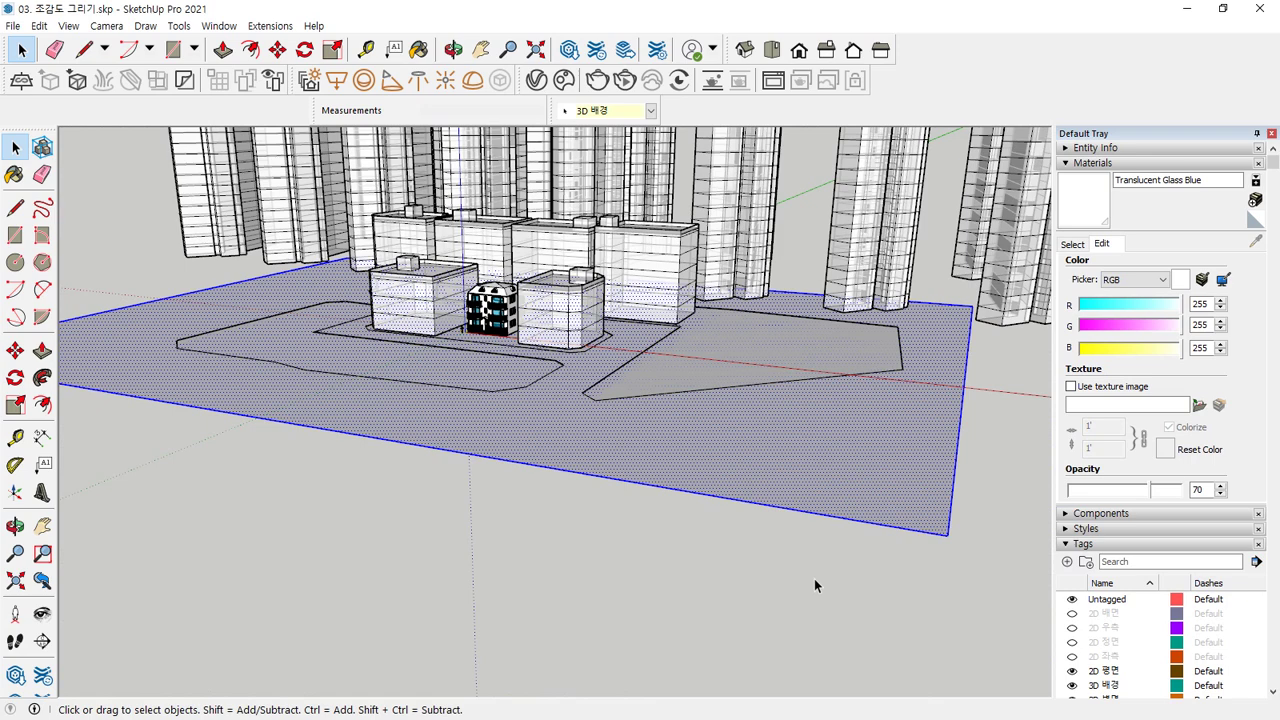
{"action": "key", "text": "m"}
{"action": "left_click", "coordinate": [947, 534]}
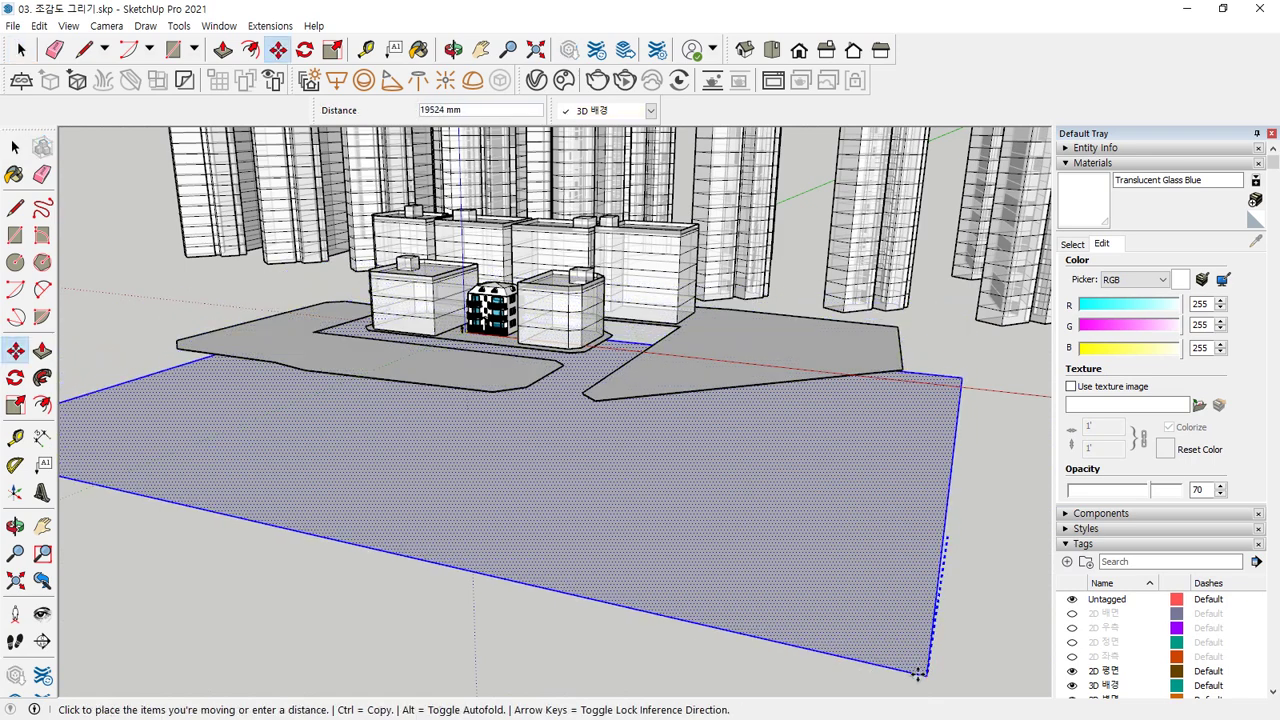
{"action": "key", "text": "Return"}
Examine the height difference between the lowered ground plane and the lot slabs in front of the apartment building.
{"action": "scroll", "coordinate": [586, 394], "scroll_direction": "up", "scroll_amount": 10}
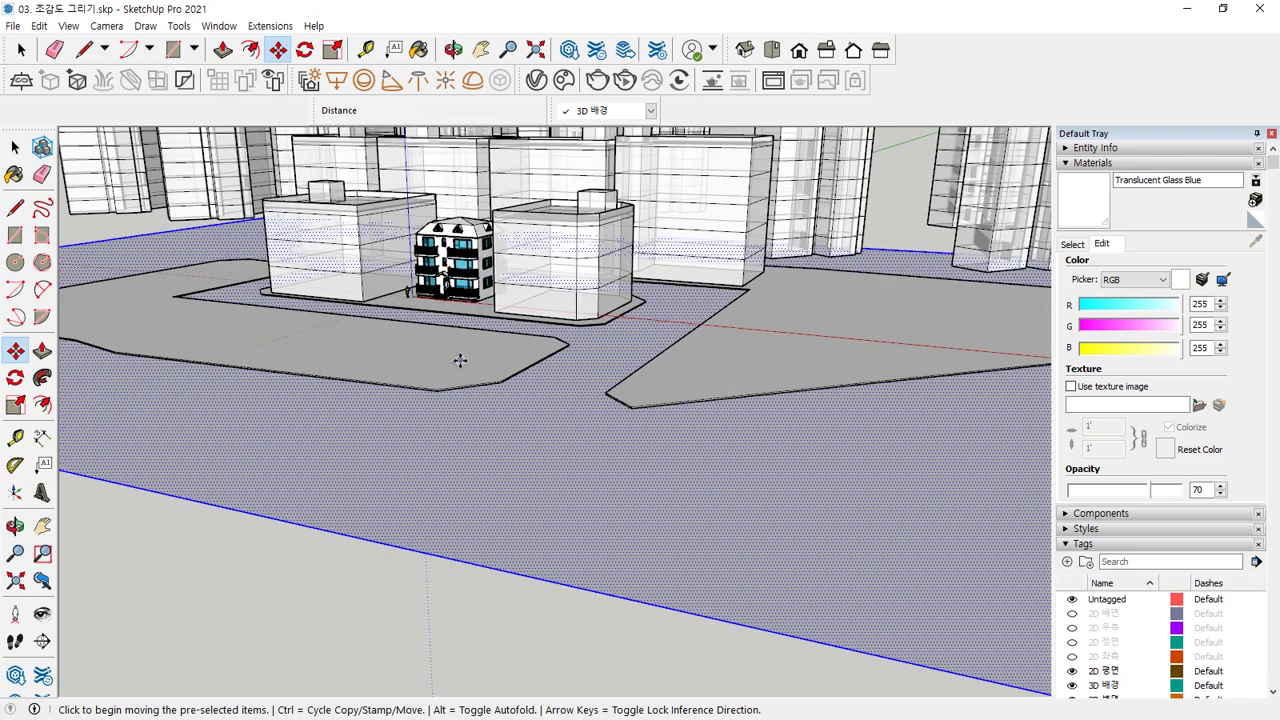
{"action": "key", "text": "space"}
{"action": "left_click_drag", "start_coordinate": [722, 413], "coordinate": [783, 425]}
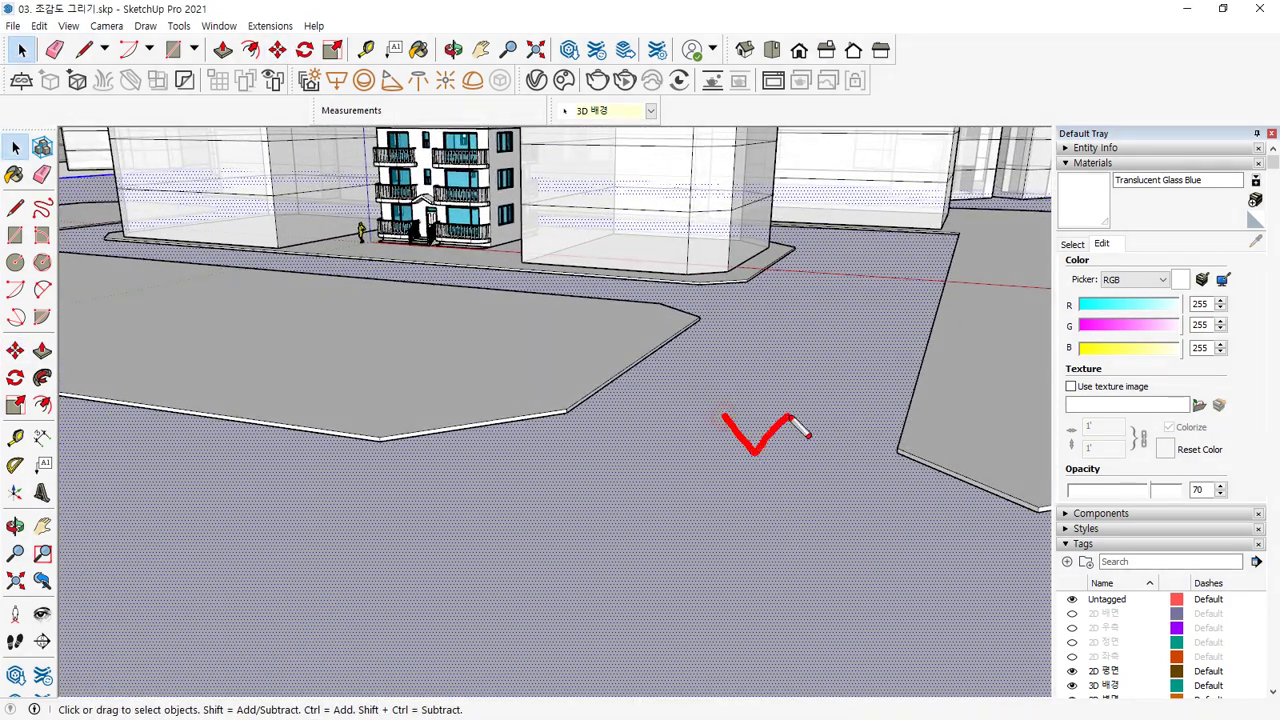
{"action": "left_click_drag", "start_coordinate": [478, 356], "coordinate": [562, 337]}
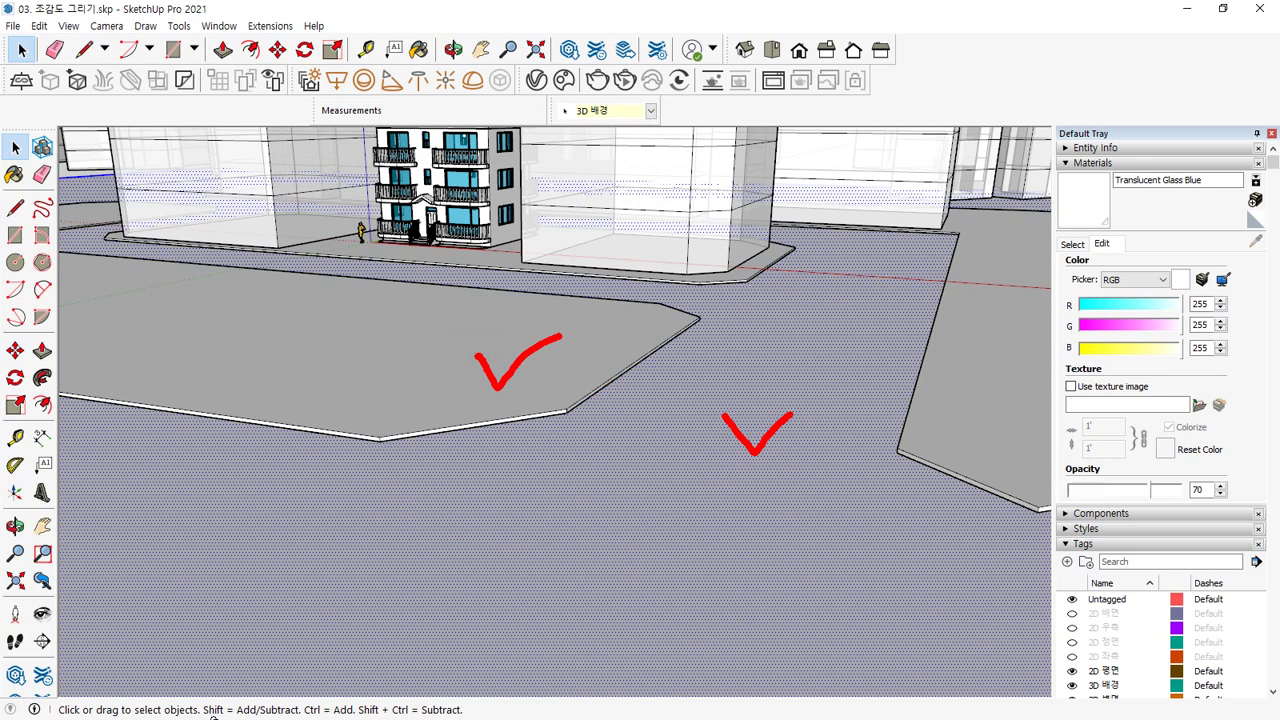
{"action": "key", "text": "e"}
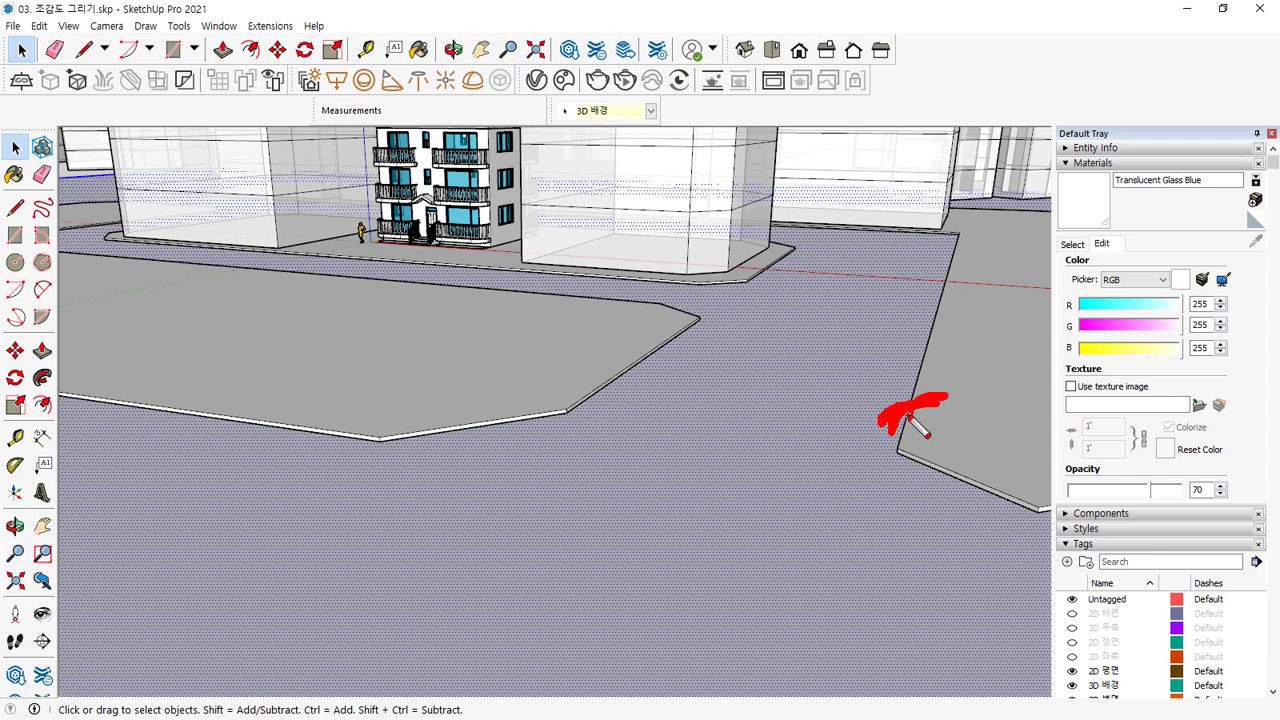
{"action": "key", "text": "e"}
Group the lowered ground plane and frame the front of the apartment building in a near eye-level view.
{"action": "right_click", "coordinate": [760, 428]}
{"action": "left_click", "coordinate": [629, 329]}
{"action": "middle_click_drag", "start_coordinate": [629, 329], "coordinate": [565, 535]}
{"action": "scroll", "coordinate": [554, 522], "scroll_direction": "up", "scroll_amount": 4}
{"action": "middle_click_drag", "start_coordinate": [566, 488], "coordinate": [600, 538]}
{"action": "scroll", "coordinate": [1236, 368], "scroll_direction": "down", "scroll_amount": 3}
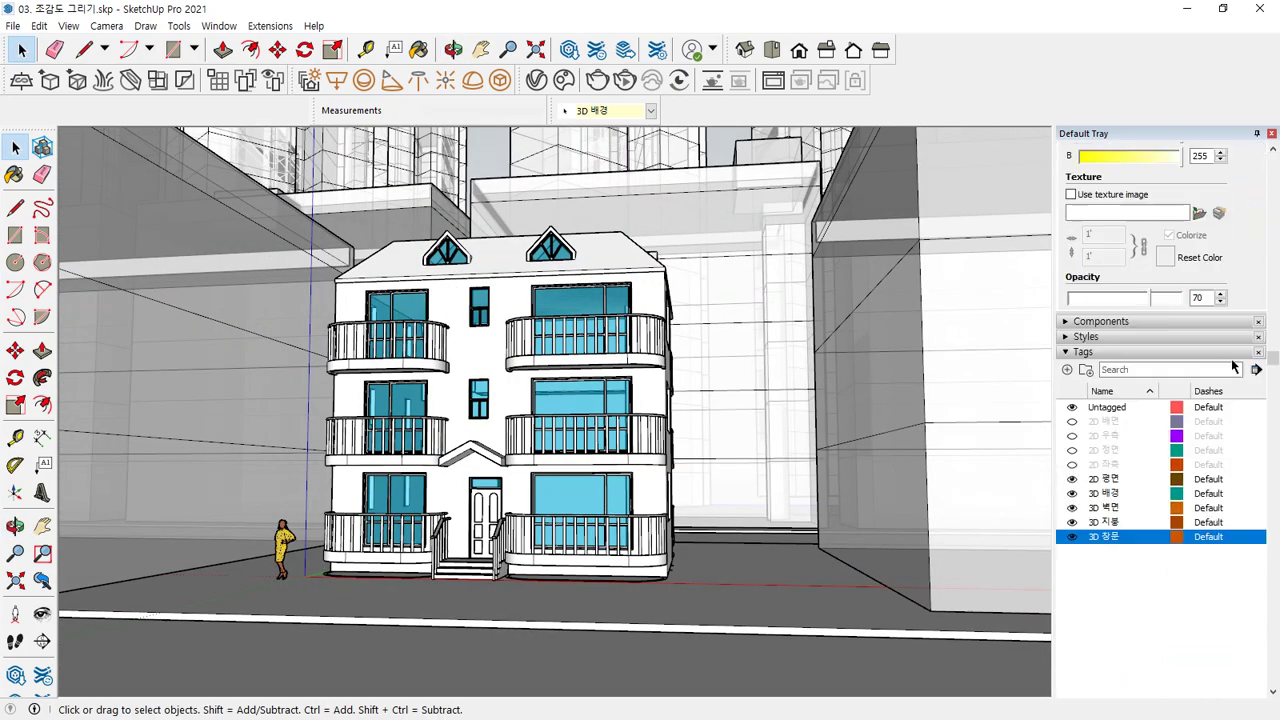
Look over the shadow settings for time, date, light and dark.
{"action": "scroll", "coordinate": [1236, 368], "scroll_direction": "down", "scroll_amount": 5}
{"action": "scroll", "coordinate": [1238, 420], "scroll_direction": "up", "scroll_amount": 2}
{"action": "scroll", "coordinate": [1240, 467], "scroll_direction": "down", "scroll_amount": 2}
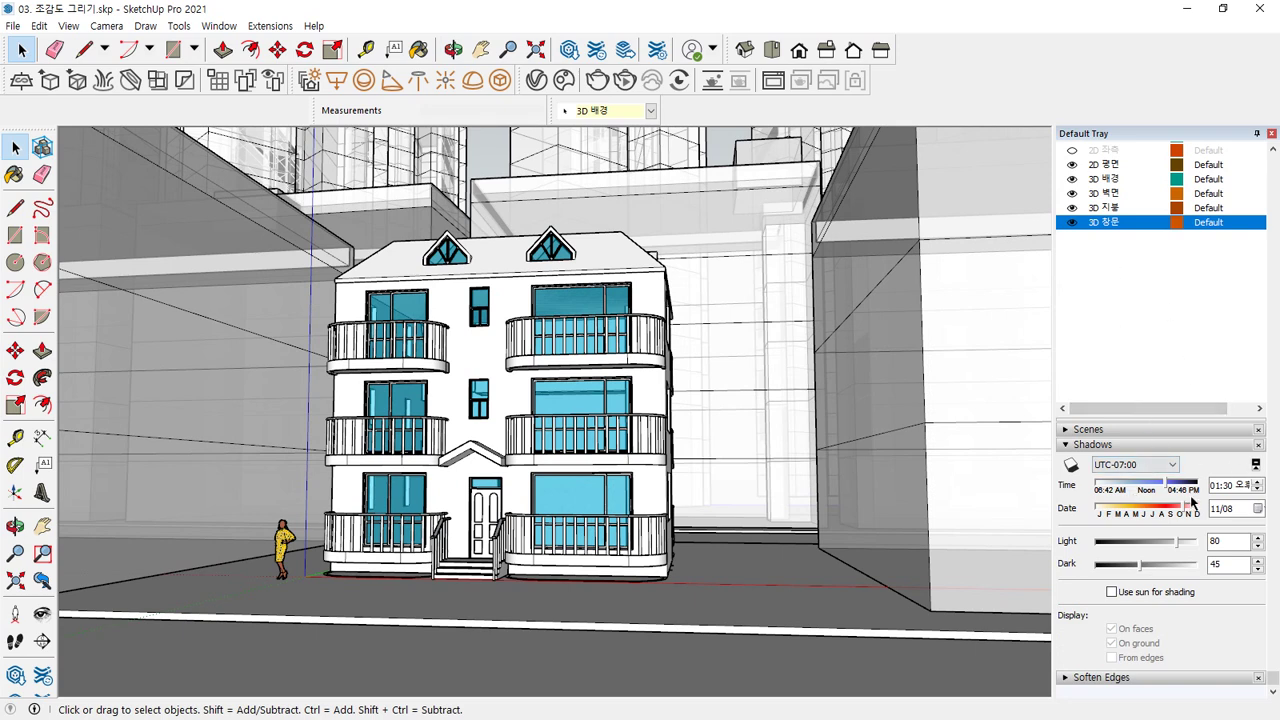
{"action": "scroll", "coordinate": [1192, 503], "scroll_direction": "up", "scroll_amount": 10}
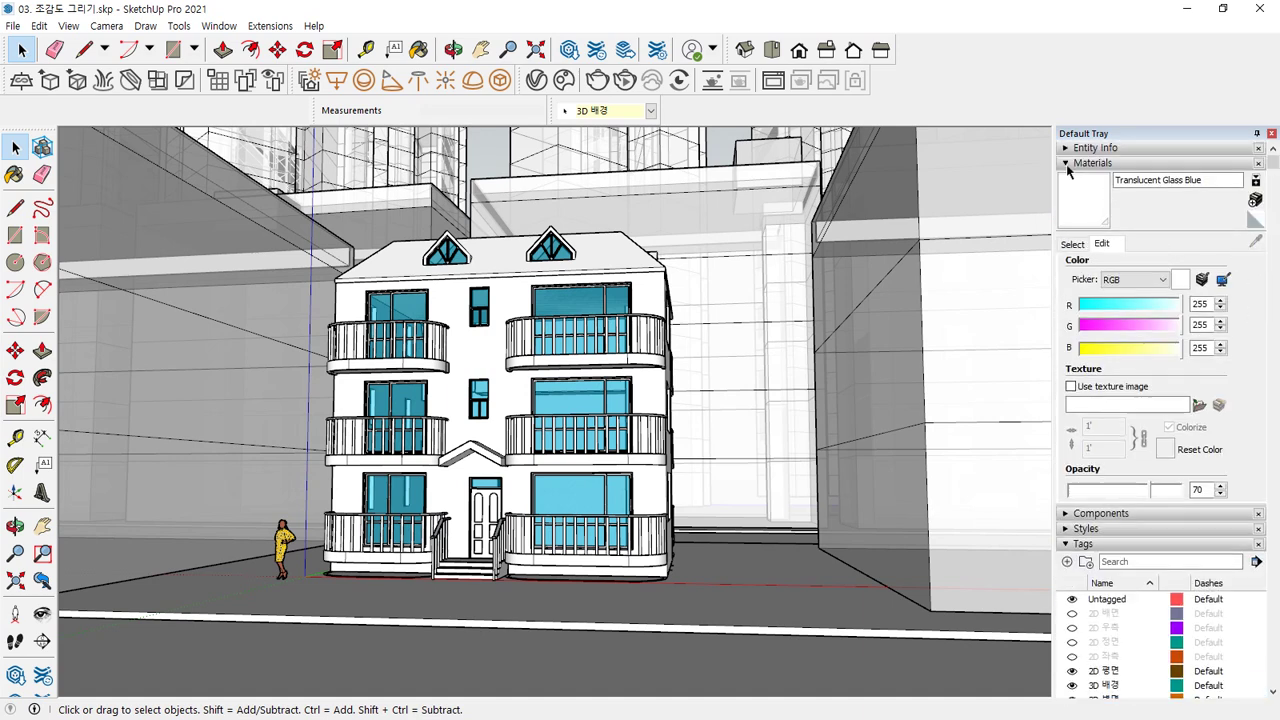
Collapse the Materials settings and search the component library for "car".
{"action": "left_click", "coordinate": [1067, 166]}
{"action": "left_click", "coordinate": [1065, 180]}
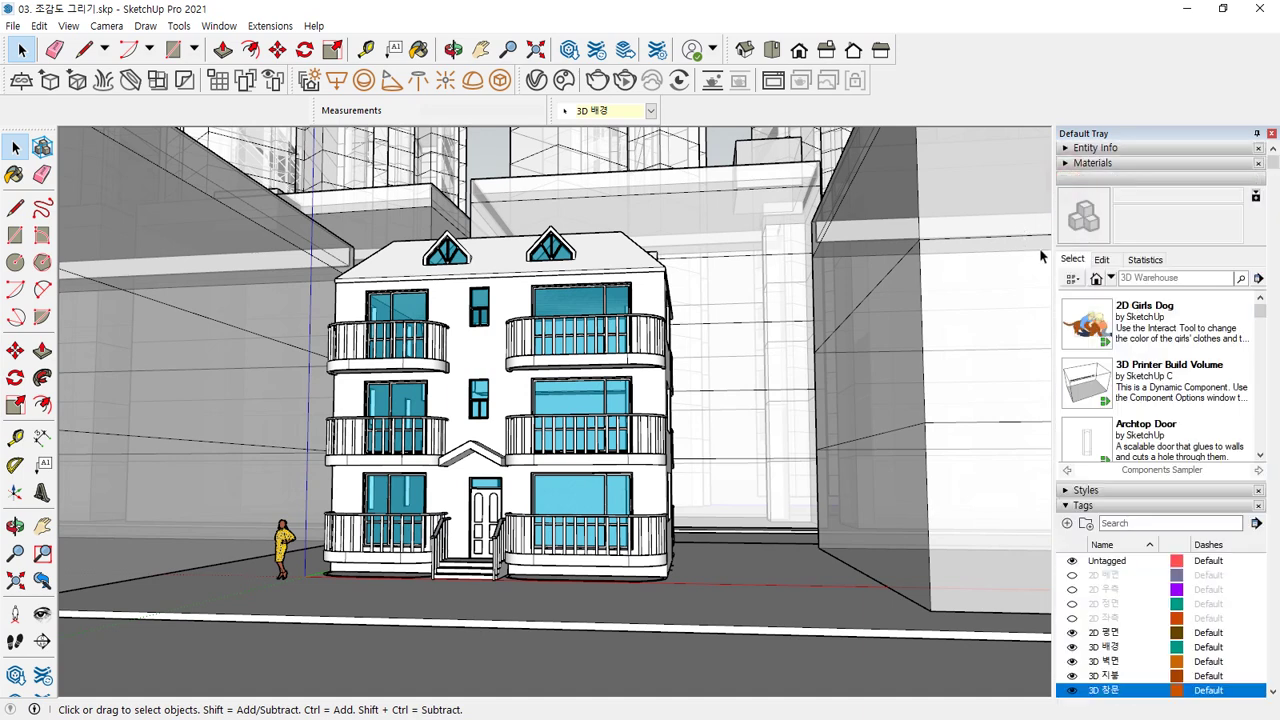
{"action": "scroll", "coordinate": [1199, 370], "scroll_direction": "down", "scroll_amount": 1}
{"action": "scroll", "coordinate": [1199, 370], "scroll_direction": "down", "scroll_amount": 2}
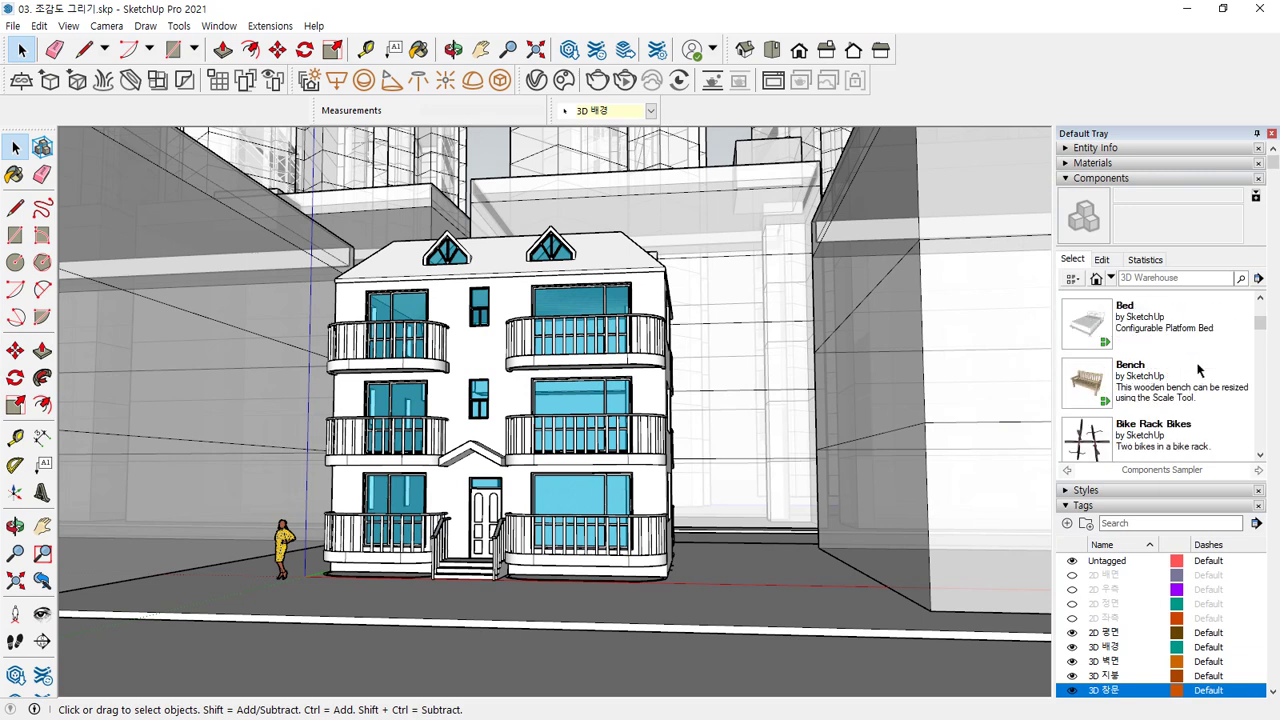
{"action": "left_click", "coordinate": [1175, 280]}
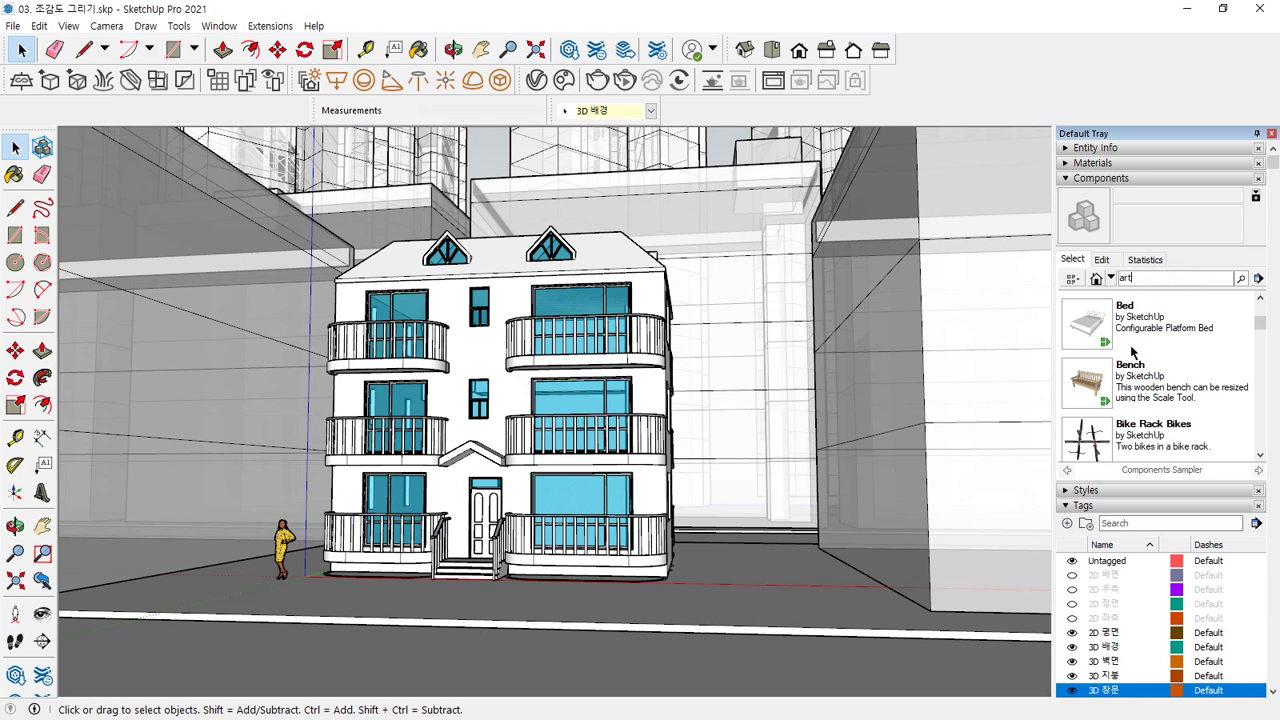
{"action": "type", "text": "car"}
{"action": "key", "text": "Return"}
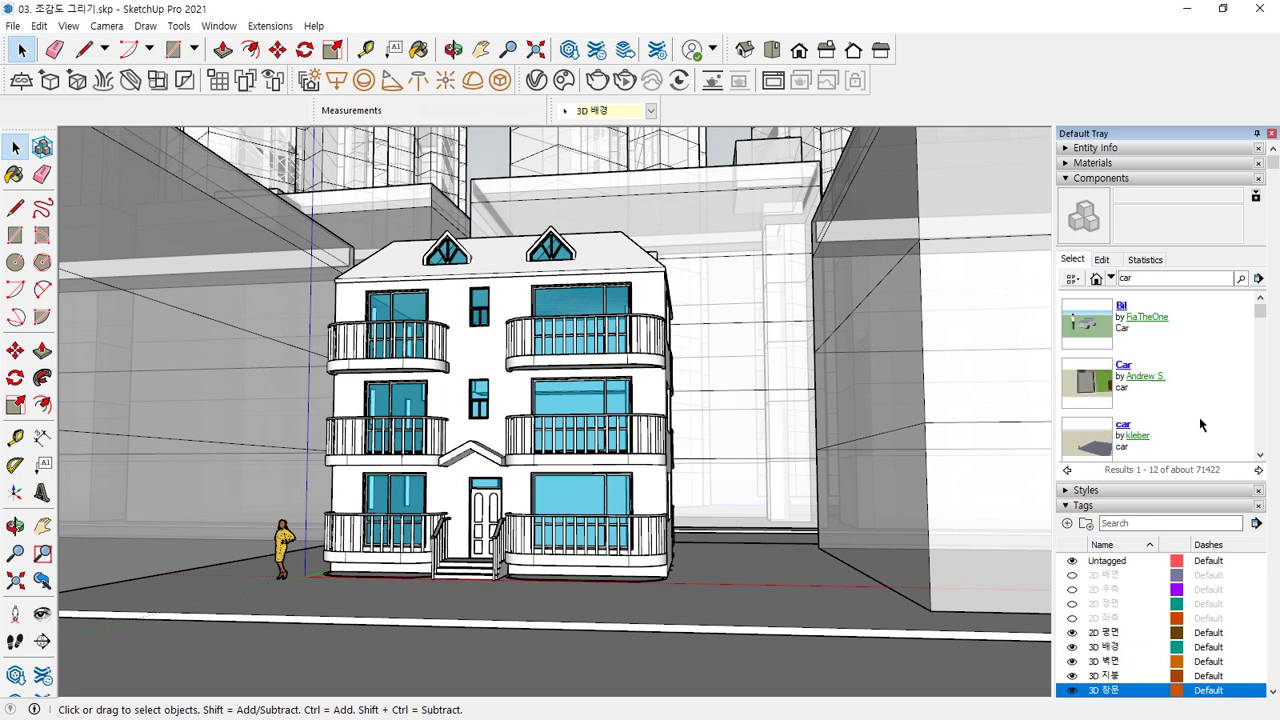
Insert the Mercedec - Benz ML model from the search results on the ground in front of the house.
{"action": "scroll", "coordinate": [1170, 400], "scroll_direction": "down", "scroll_amount": 2}
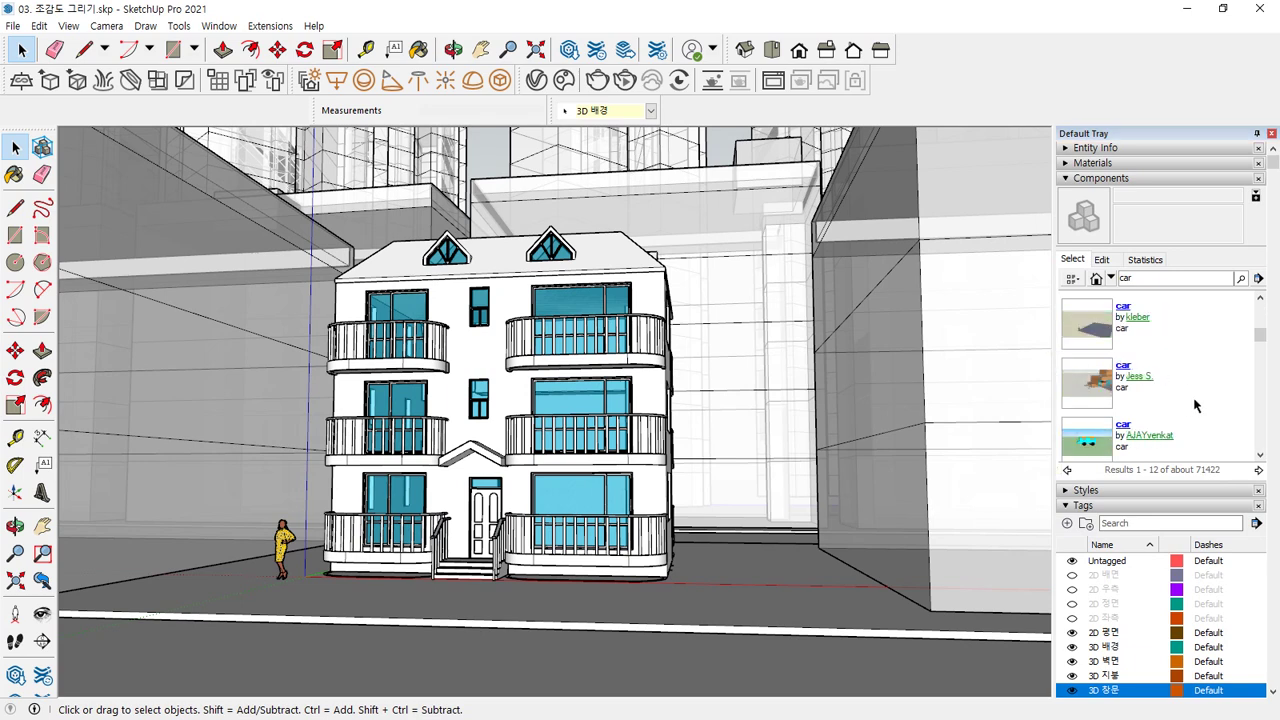
{"action": "scroll", "coordinate": [1196, 405], "scroll_direction": "down", "scroll_amount": 3}
{"action": "scroll", "coordinate": [1196, 405], "scroll_direction": "down", "scroll_amount": 3}
{"action": "scroll", "coordinate": [1196, 405], "scroll_direction": "down", "scroll_amount": 1}
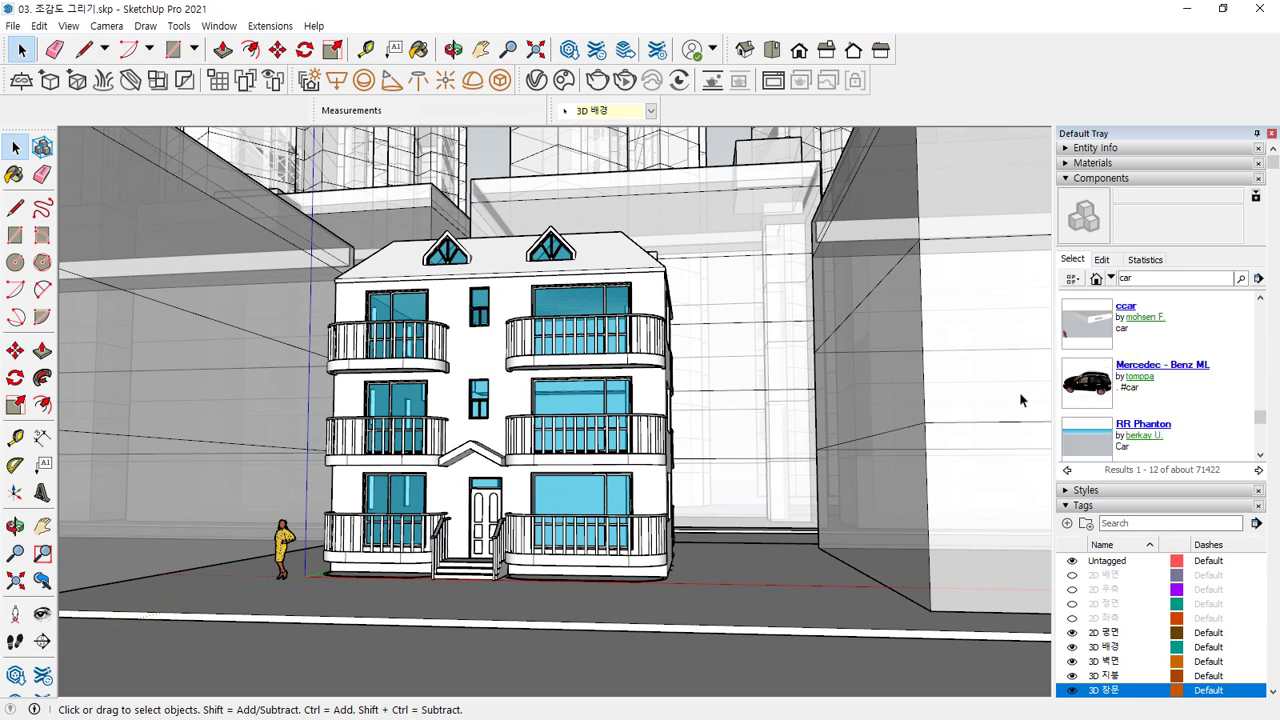
{"action": "left_click", "coordinate": [1080, 378]}
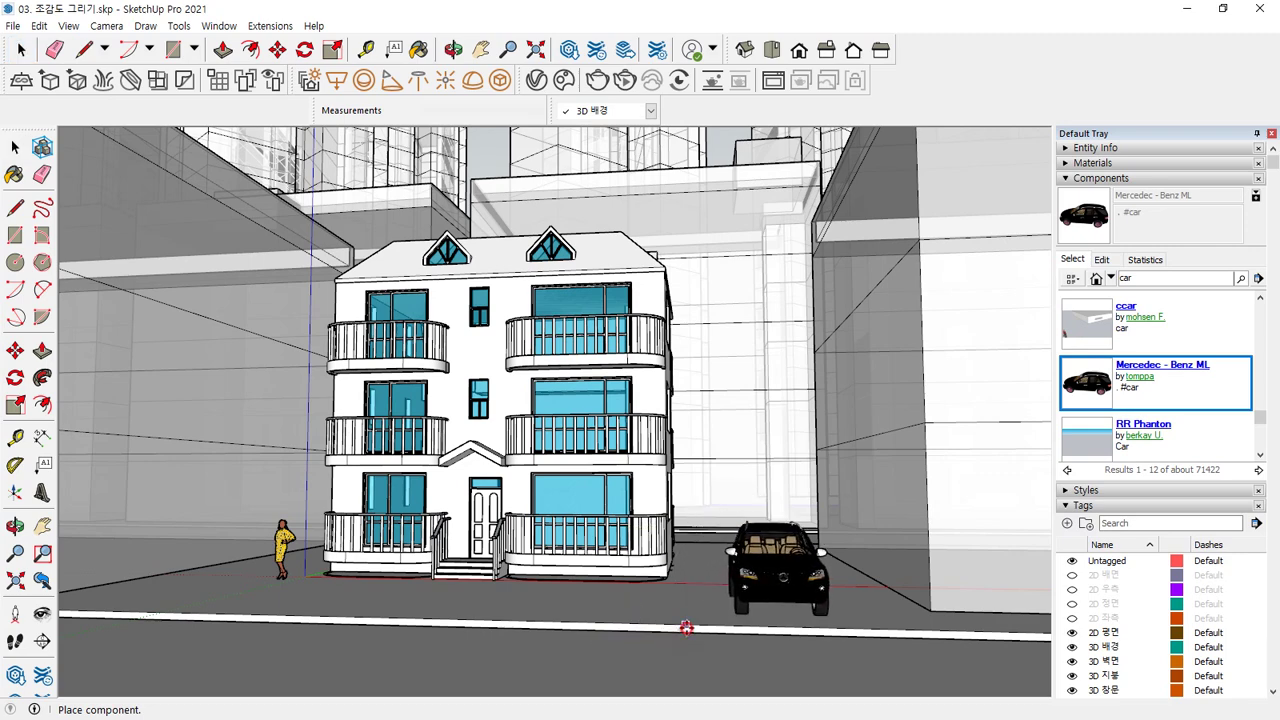
{"action": "left_click", "coordinate": [686, 627]}
Move the inserted car along the ground to the open area beside the house.
{"action": "middle_click_drag", "start_coordinate": [686, 627], "coordinate": [575, 640]}
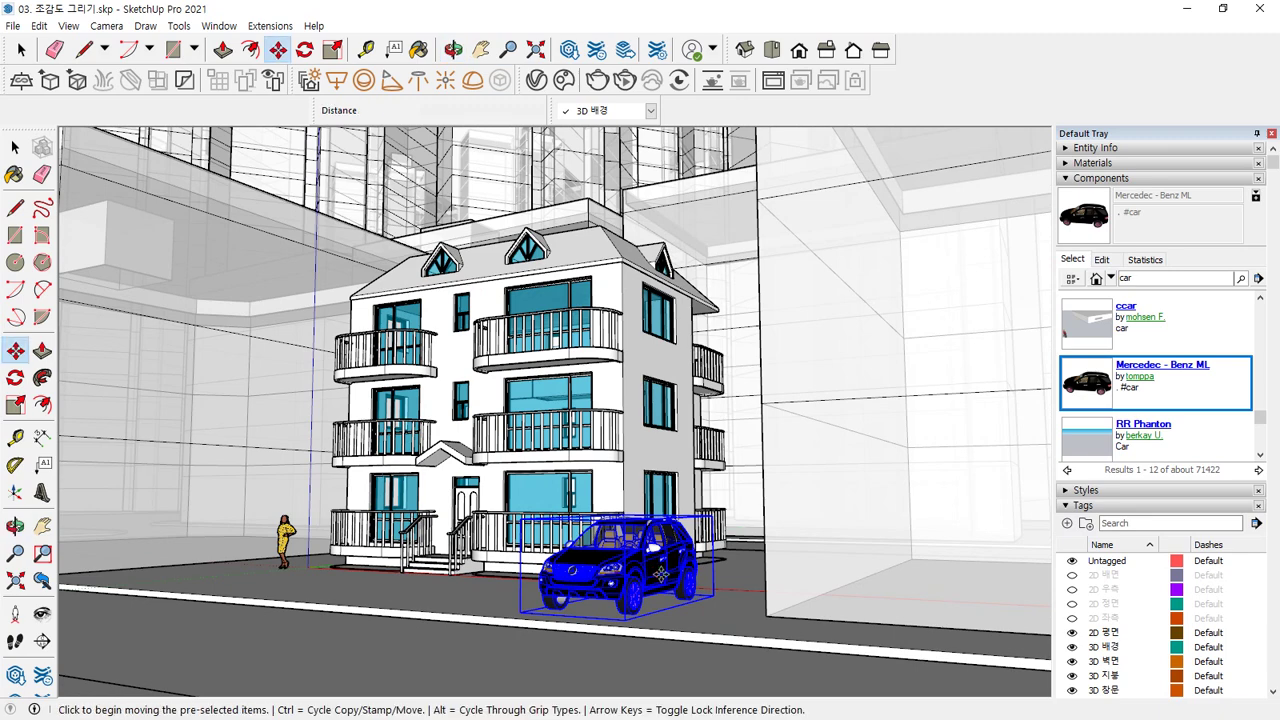
{"action": "left_click", "coordinate": [626, 620]}
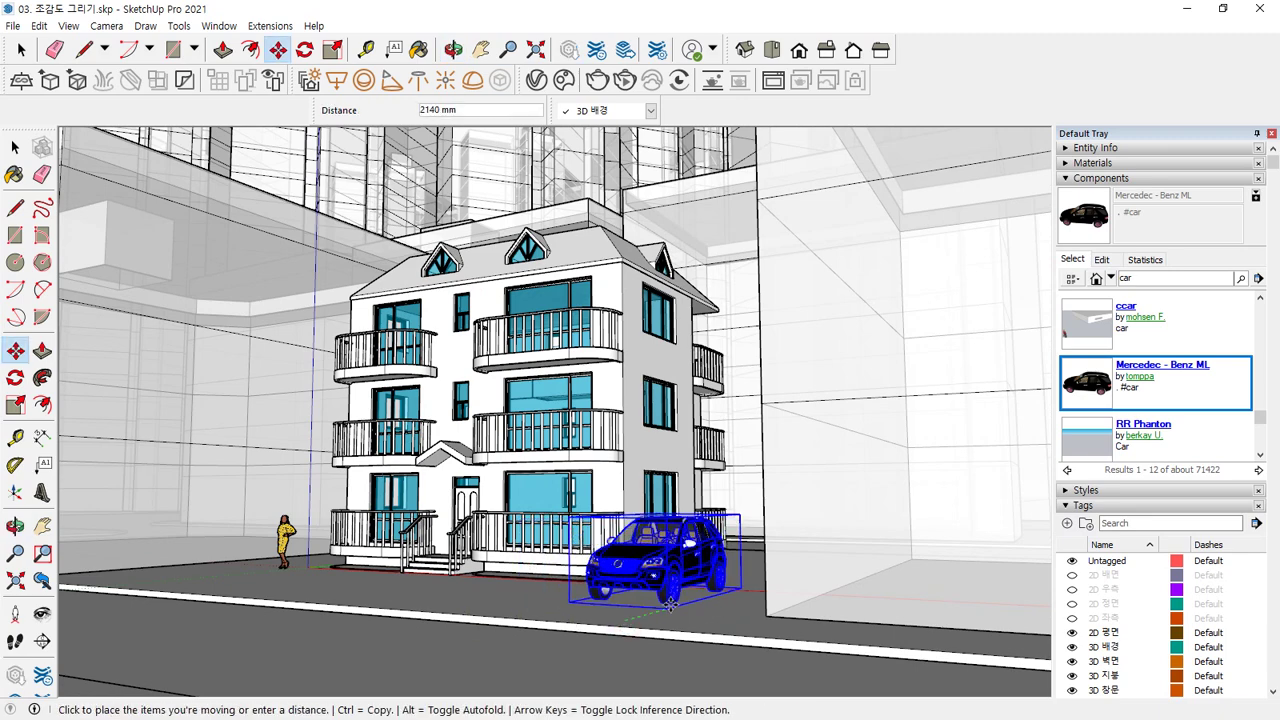
{"action": "left_click", "coordinate": [700, 598]}
{"action": "middle_click_drag", "start_coordinate": [561, 594], "coordinate": [700, 580]}
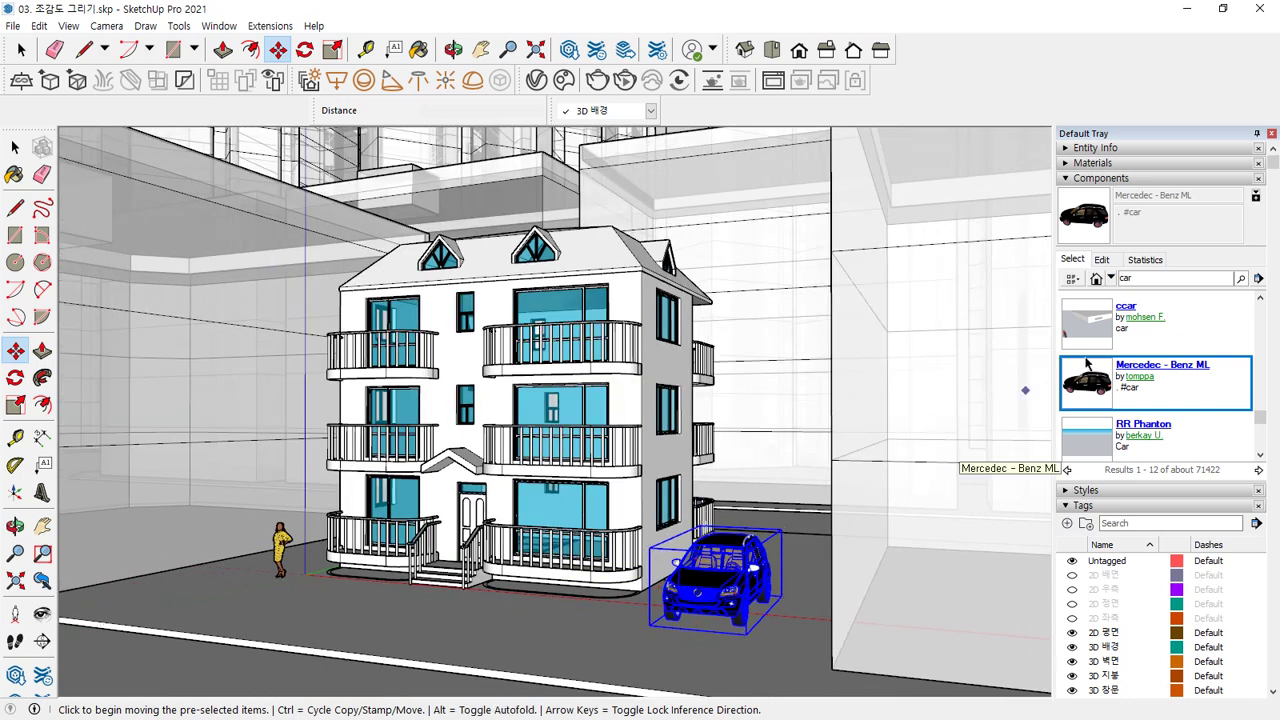
Search the component library for "tree" and place a leafy tree on the ground beside the standing woman.
{"action": "left_click", "coordinate": [1196, 278]}
{"action": "double_click", "coordinate": [1170, 280]}
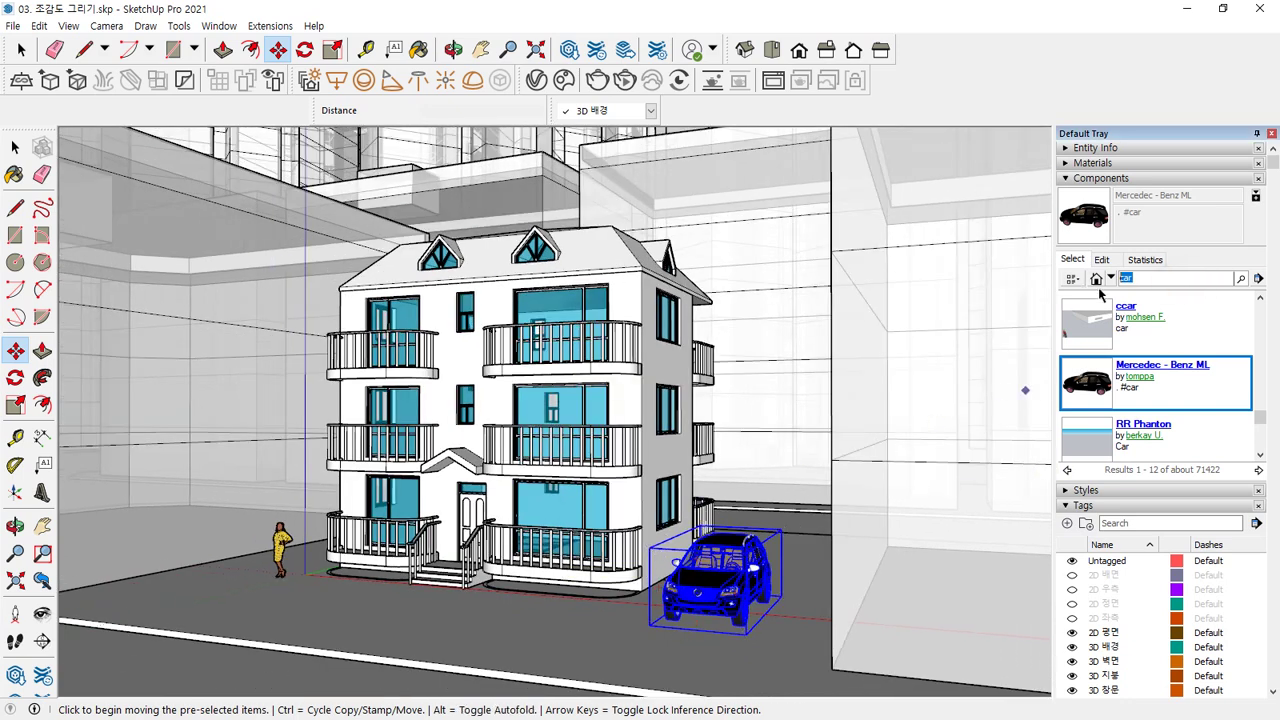
{"action": "key", "text": "Return"}
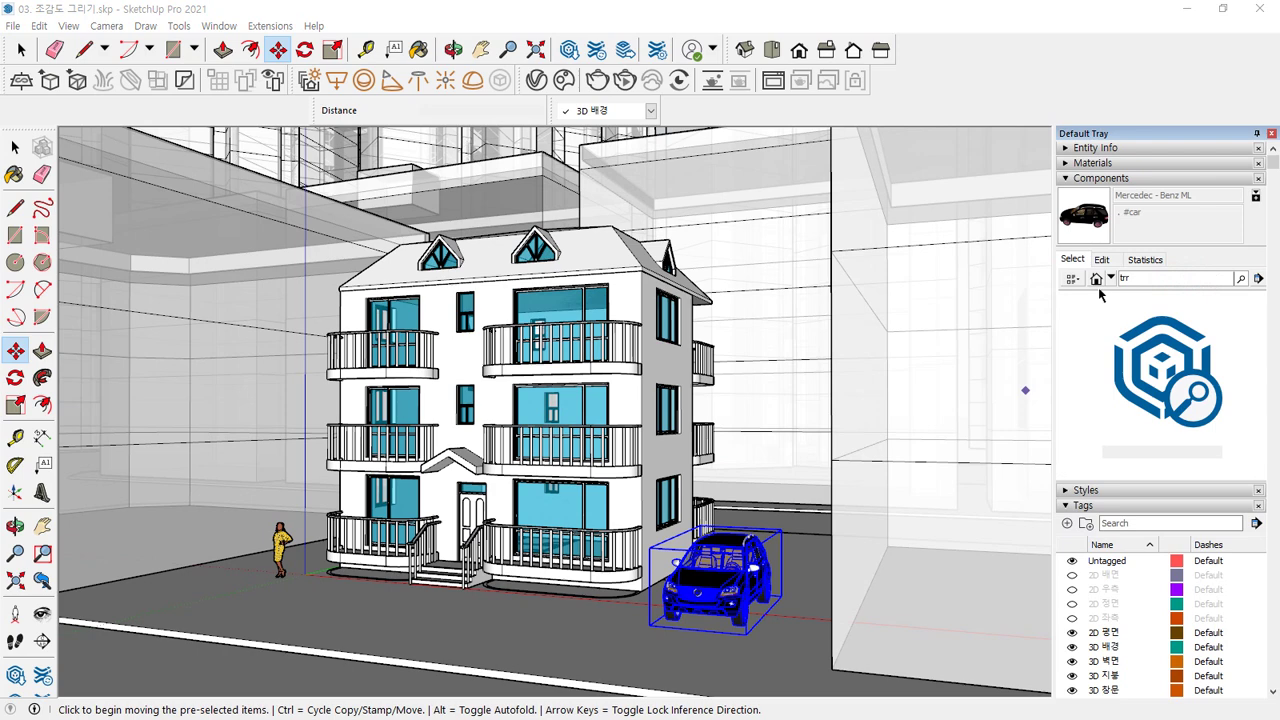
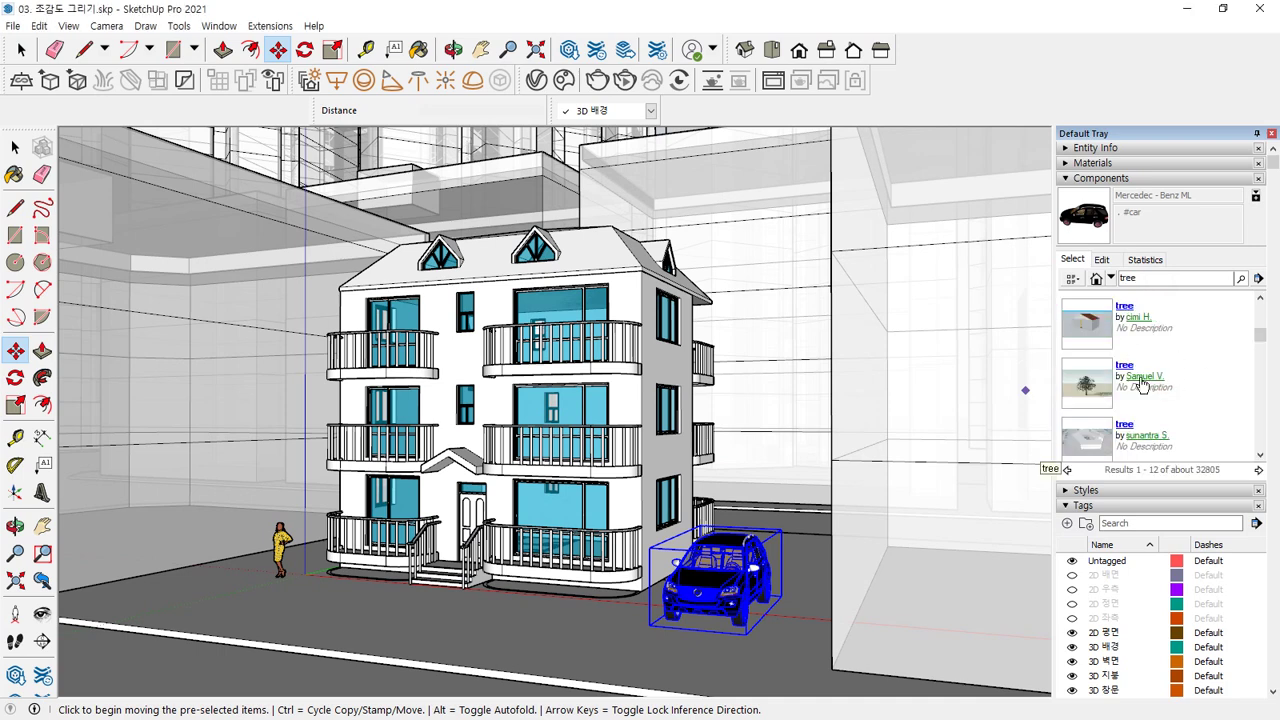
{"action": "left_click", "coordinate": [1090, 375]}
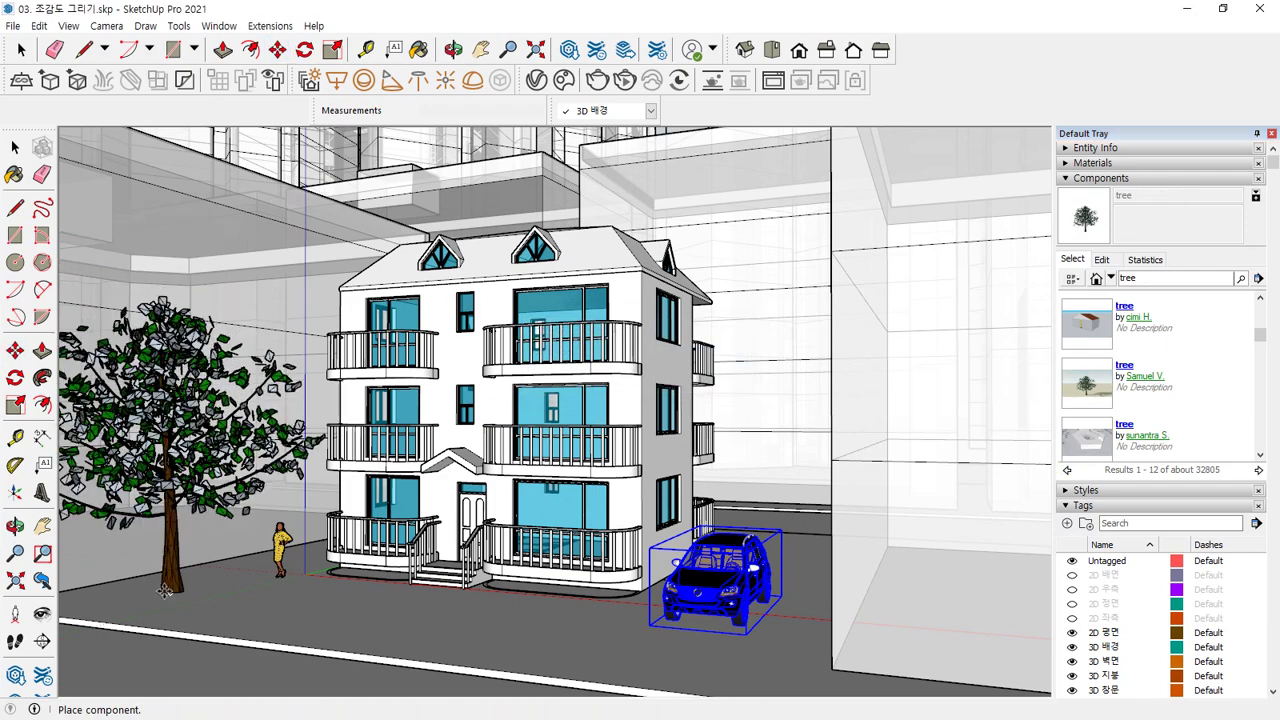
{"action": "left_click", "coordinate": [153, 603]}
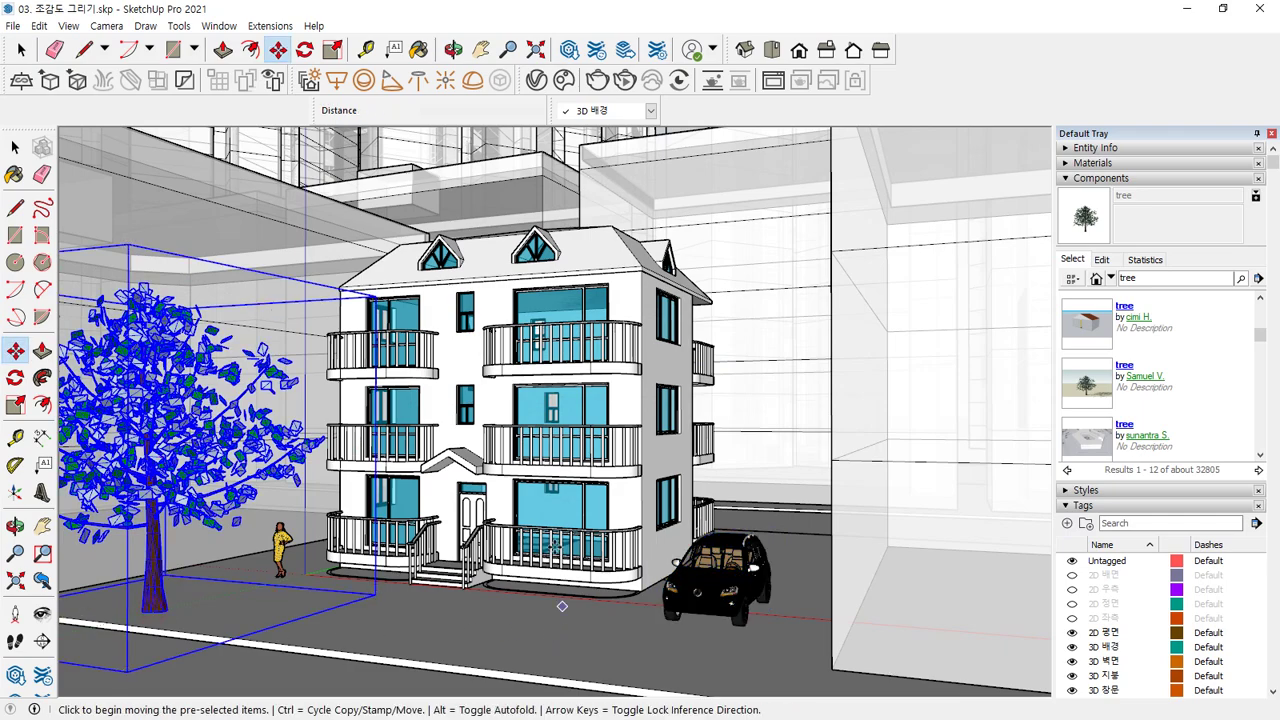
Copy the tree about 16000 mm across the front of the house to beside the car and clear the selection.
{"action": "middle_click_drag", "start_coordinate": [530, 548], "coordinate": [360, 500]}
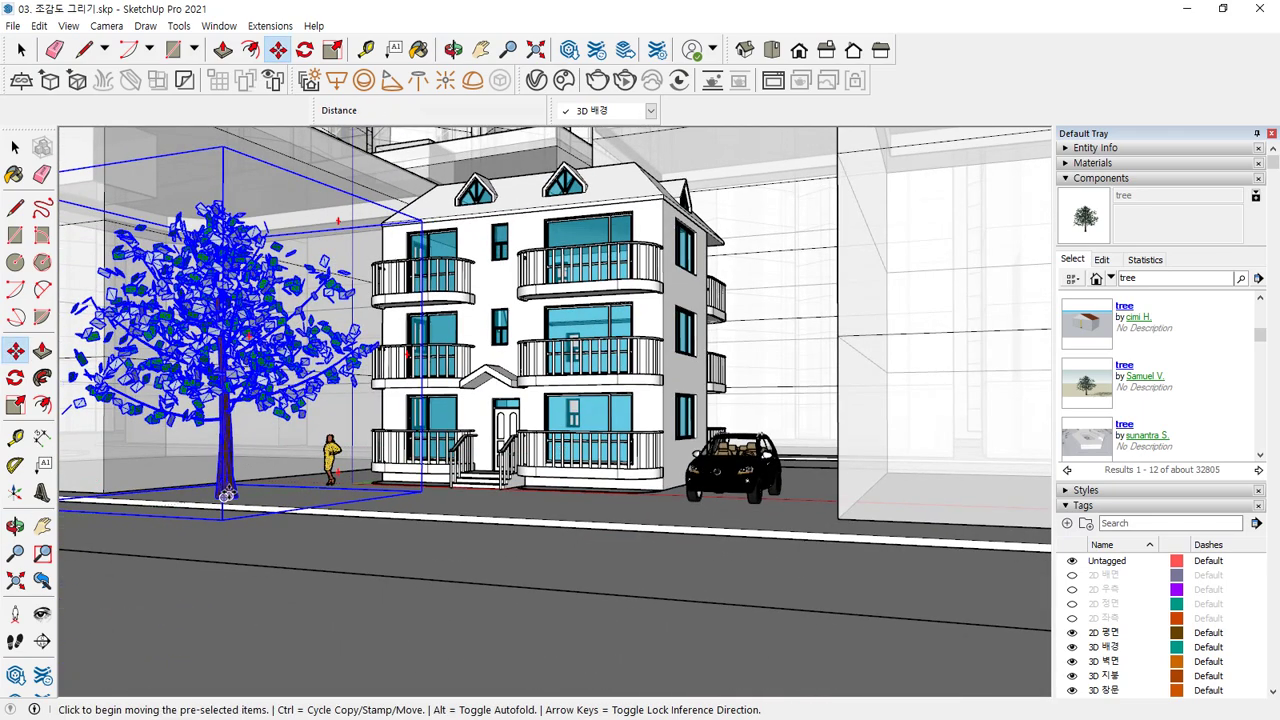
{"action": "left_click", "coordinate": [360, 500]}
{"action": "key", "text": "ctrl"}
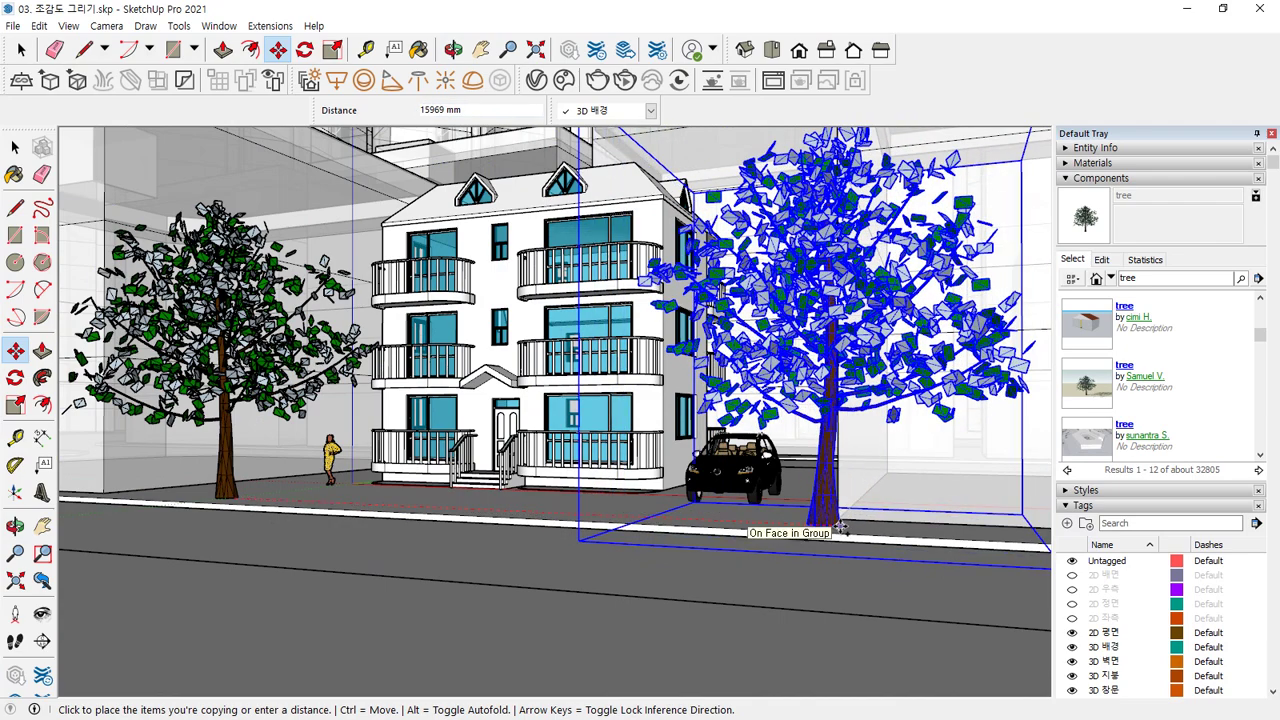
{"action": "left_click", "coordinate": [840, 527]}
{"action": "middle_click_drag", "start_coordinate": [460, 560], "coordinate": [580, 232]}
{"action": "key", "text": "space"}
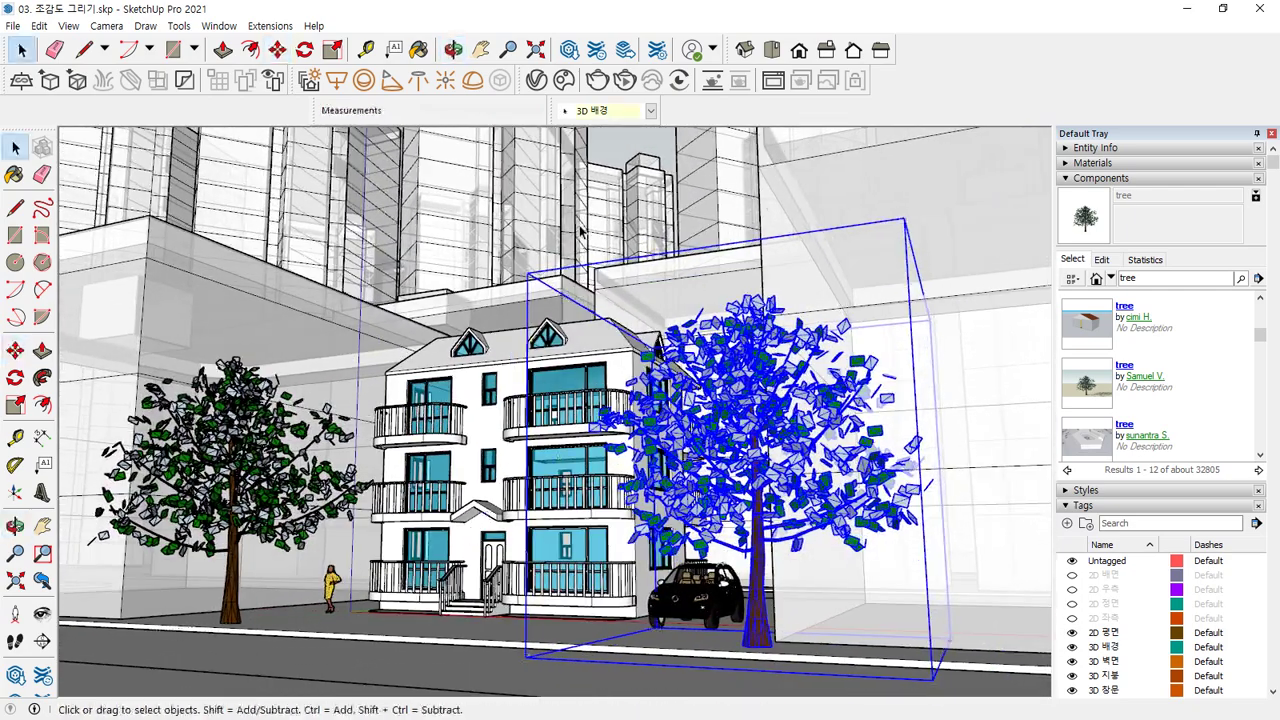
{"action": "left_click", "coordinate": [619, 149]}
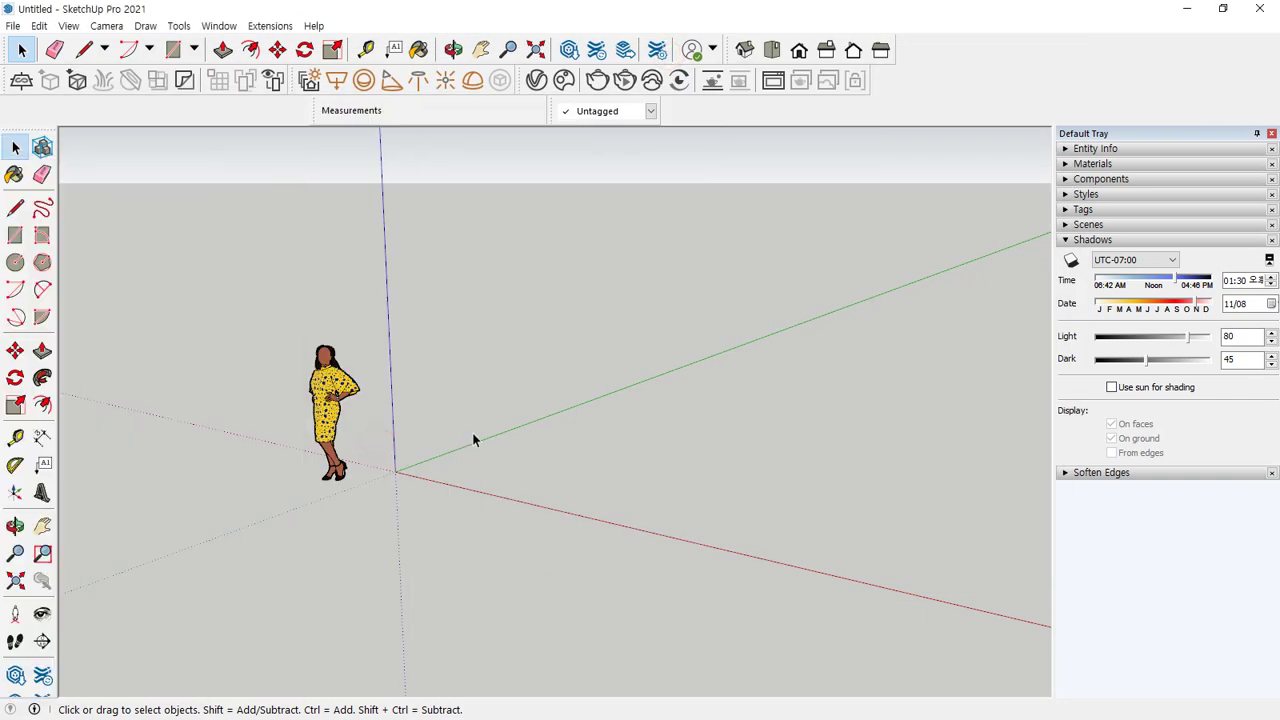
Draw a rectangle on the ground next to the origin in the empty model.
{"action": "middle_click_drag", "start_coordinate": [471, 437], "coordinate": [500, 543]}
{"action": "key", "text": "r"}
{"action": "left_click", "coordinate": [428, 462]}
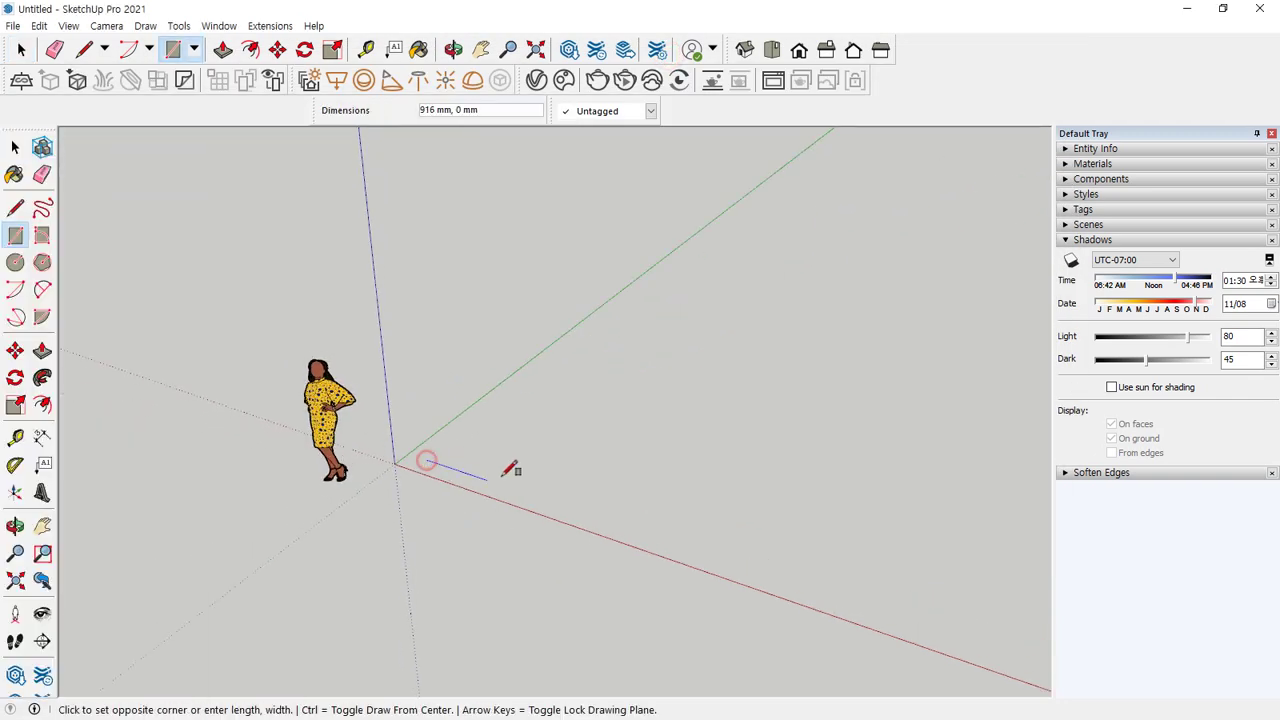
{"action": "left_click", "coordinate": [565, 437]}
Copy the rectangle with its edges about 1800 mm along the red axis.
{"action": "key", "text": "space"}
{"action": "double_click", "coordinate": [503, 443]}
{"action": "key", "text": "m"}
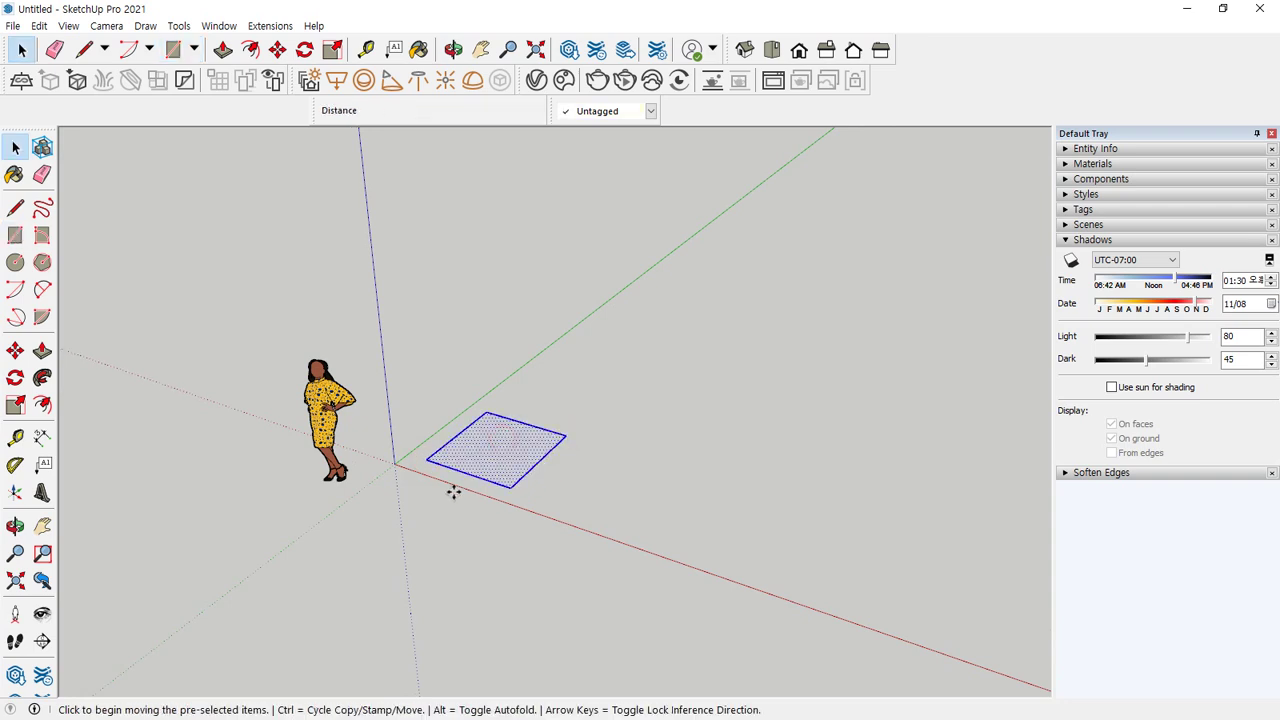
{"action": "left_click", "coordinate": [427, 461]}
{"action": "key", "text": "ctrl"}
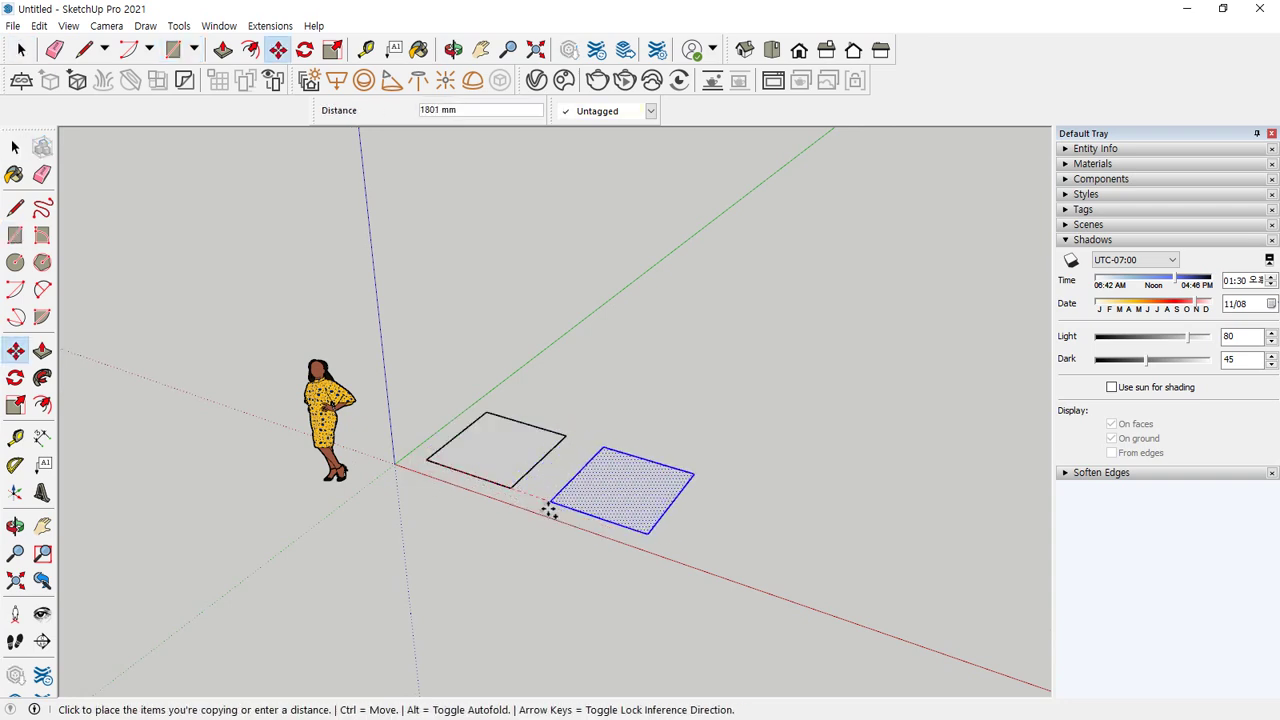
{"action": "left_click", "coordinate": [549, 509]}
Copy both rectangles along the red axis to form a row of four, then clear the selection.
{"action": "key", "text": "space"}
{"action": "double_click", "coordinate": [496, 455], "text": "ctrl"}
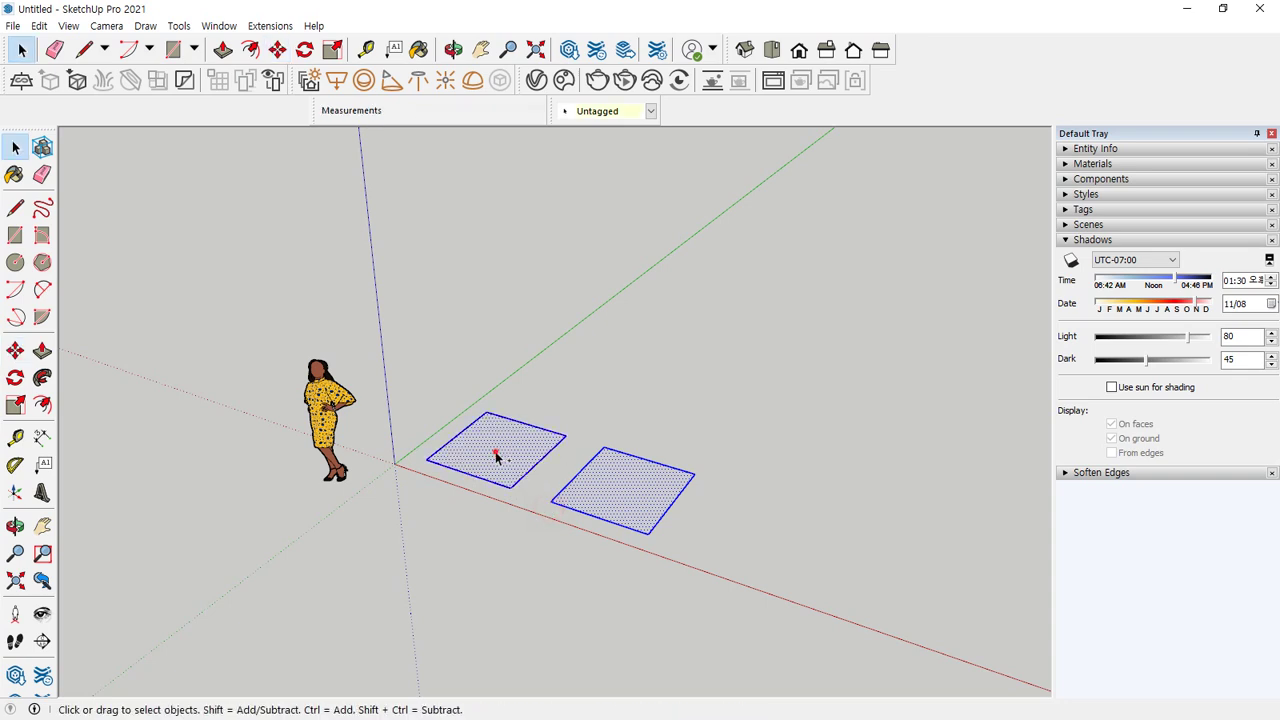
{"action": "key", "text": "m"}
{"action": "left_click", "coordinate": [430, 463]}
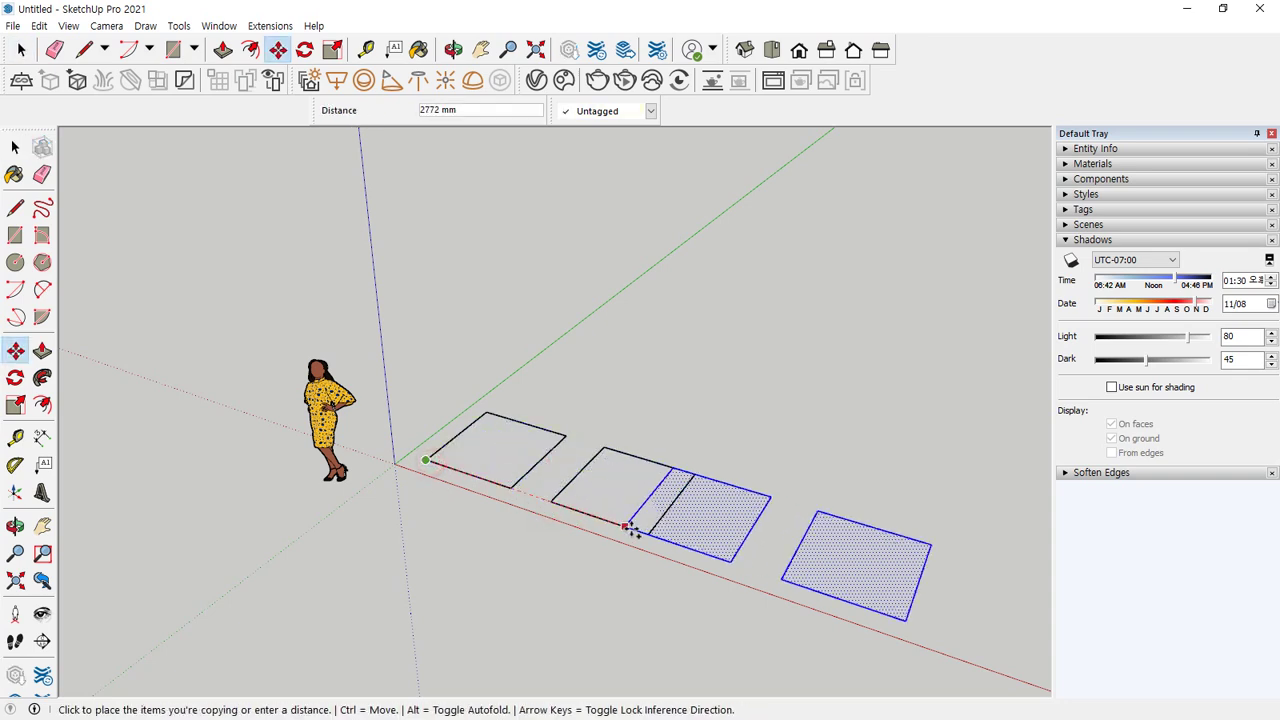
{"action": "left_click", "coordinate": [700, 547]}
{"action": "key", "text": "space"}
{"action": "left_click", "coordinate": [654, 396]}
{"action": "middle_click_drag", "start_coordinate": [654, 396], "coordinate": [487, 376]}
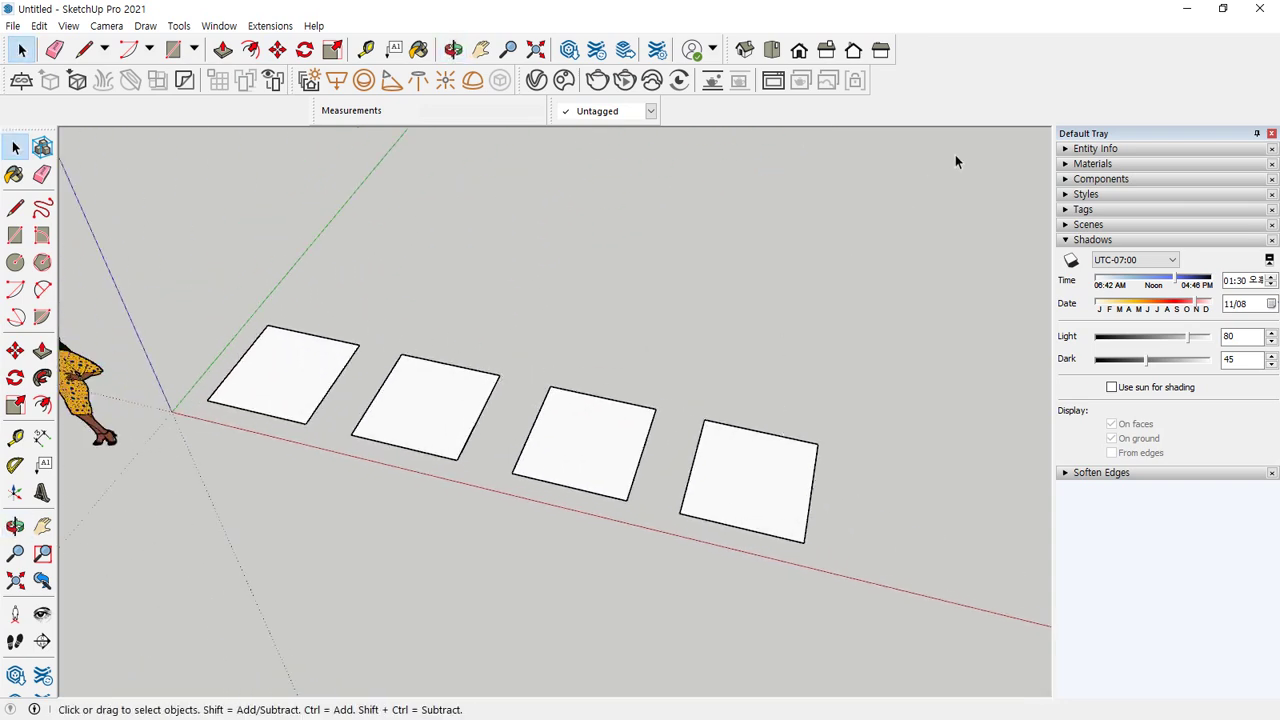
Paint the rectangle nearest the origin with Wood Bamboo from the Wood material collection.
{"action": "left_click", "coordinate": [1065, 164]}
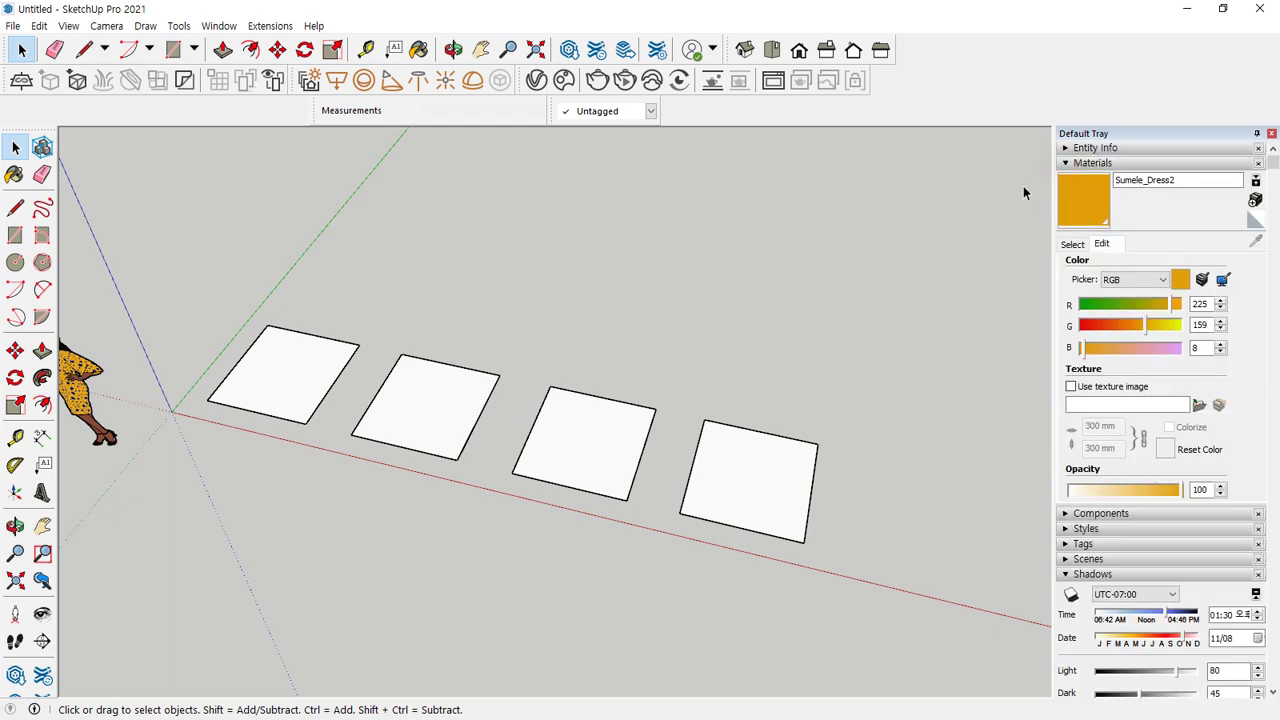
{"action": "left_click", "coordinate": [1076, 246]}
{"action": "left_click", "coordinate": [1180, 266]}
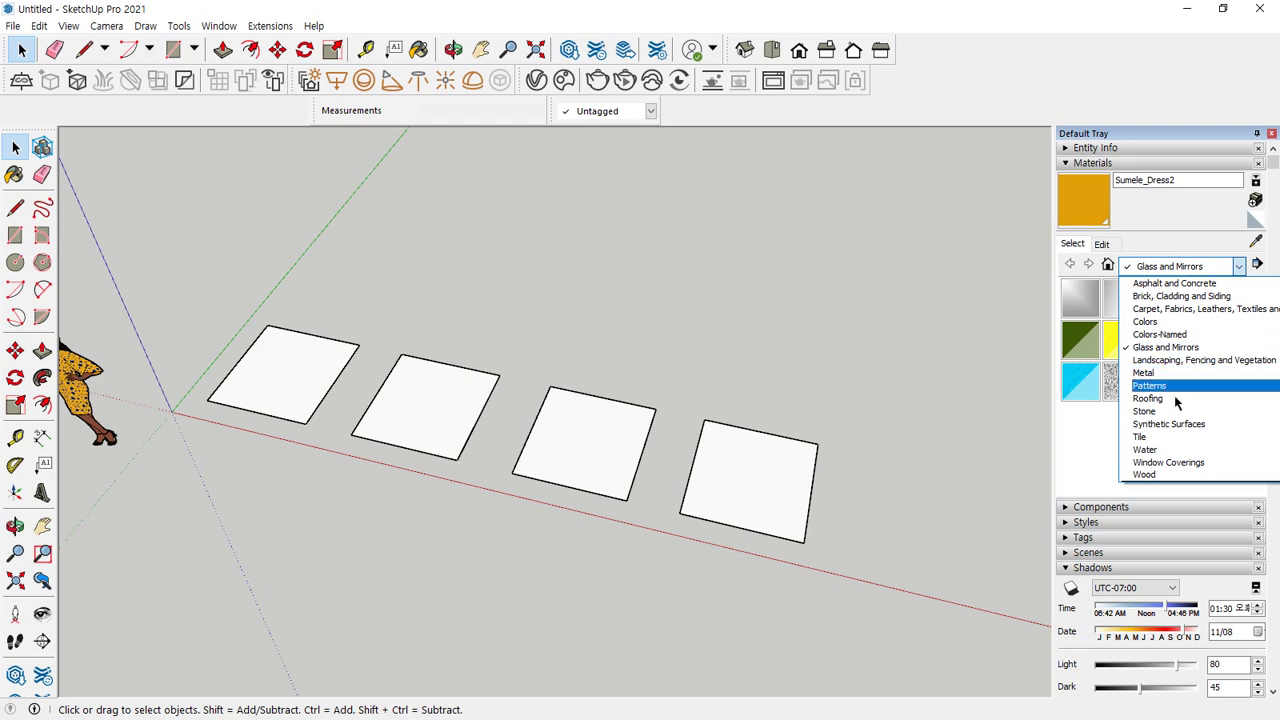
{"action": "left_click", "coordinate": [1150, 474]}
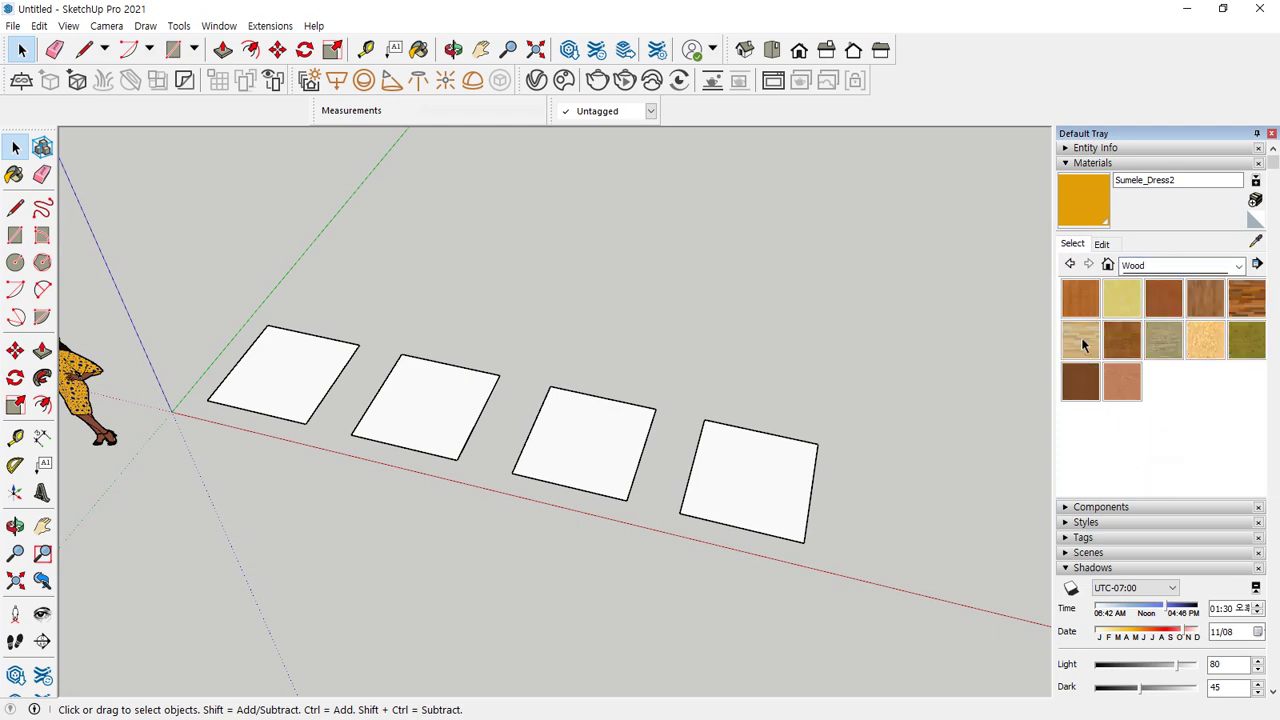
{"action": "left_click", "coordinate": [1080, 298]}
{"action": "left_click", "coordinate": [303, 360]}
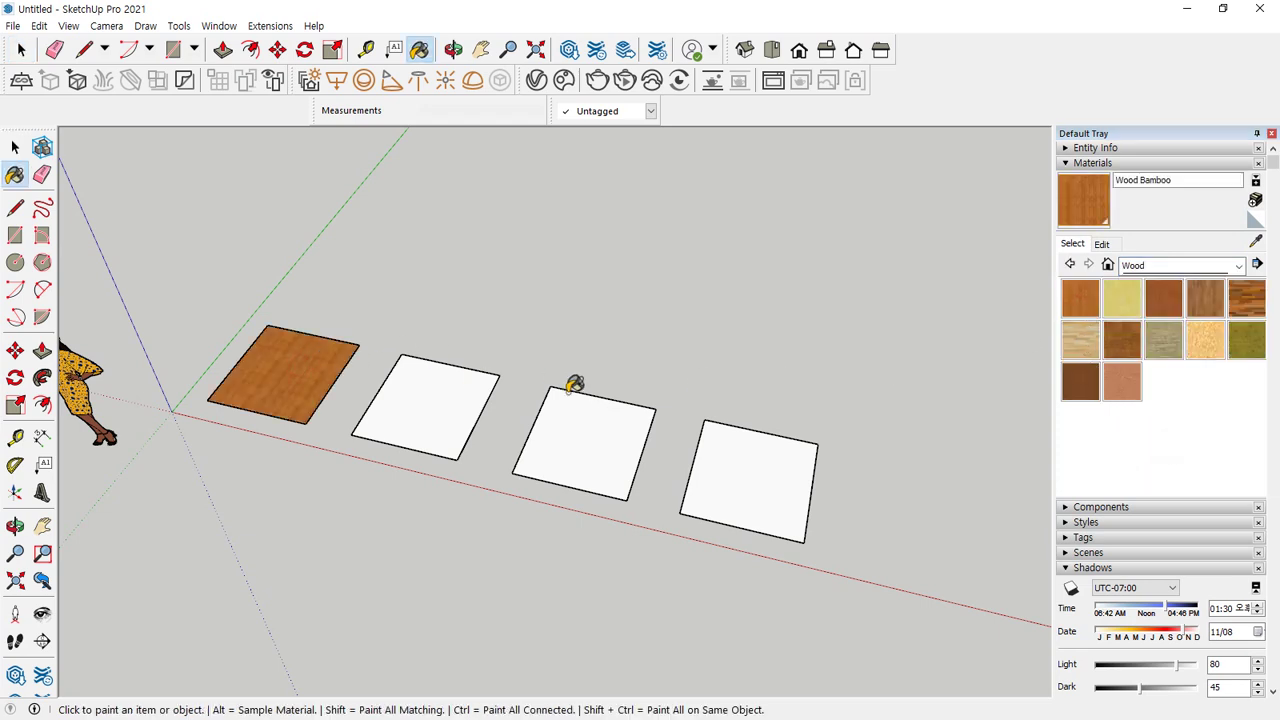
{"action": "scroll", "coordinate": [280, 357], "scroll_direction": "up", "scroll_amount": 6}
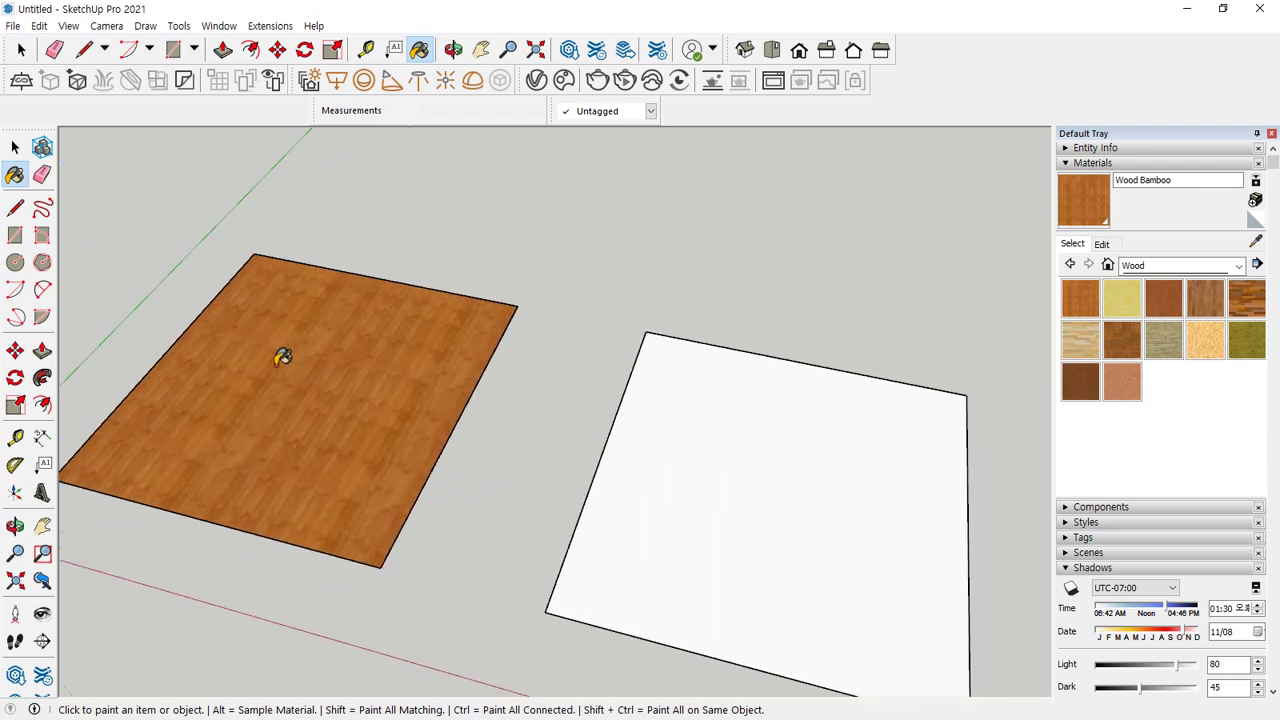
{"action": "scroll", "coordinate": [384, 310], "scroll_direction": "up", "scroll_amount": 2}
{"action": "scroll", "coordinate": [384, 312], "scroll_direction": "down", "scroll_amount": 8}
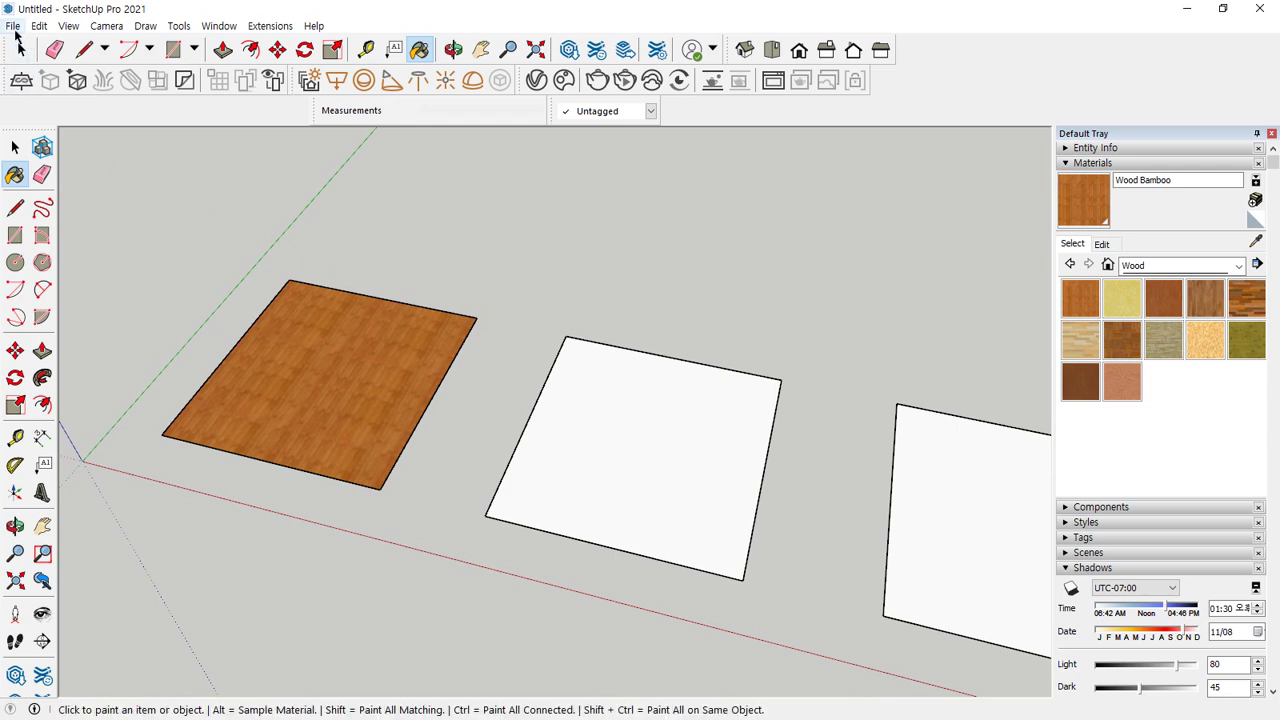
Start importing an image and browse to the 첫번째 folder inside 502호 공유 > 99. 맵핑소스.
{"action": "left_click", "coordinate": [13, 27]}
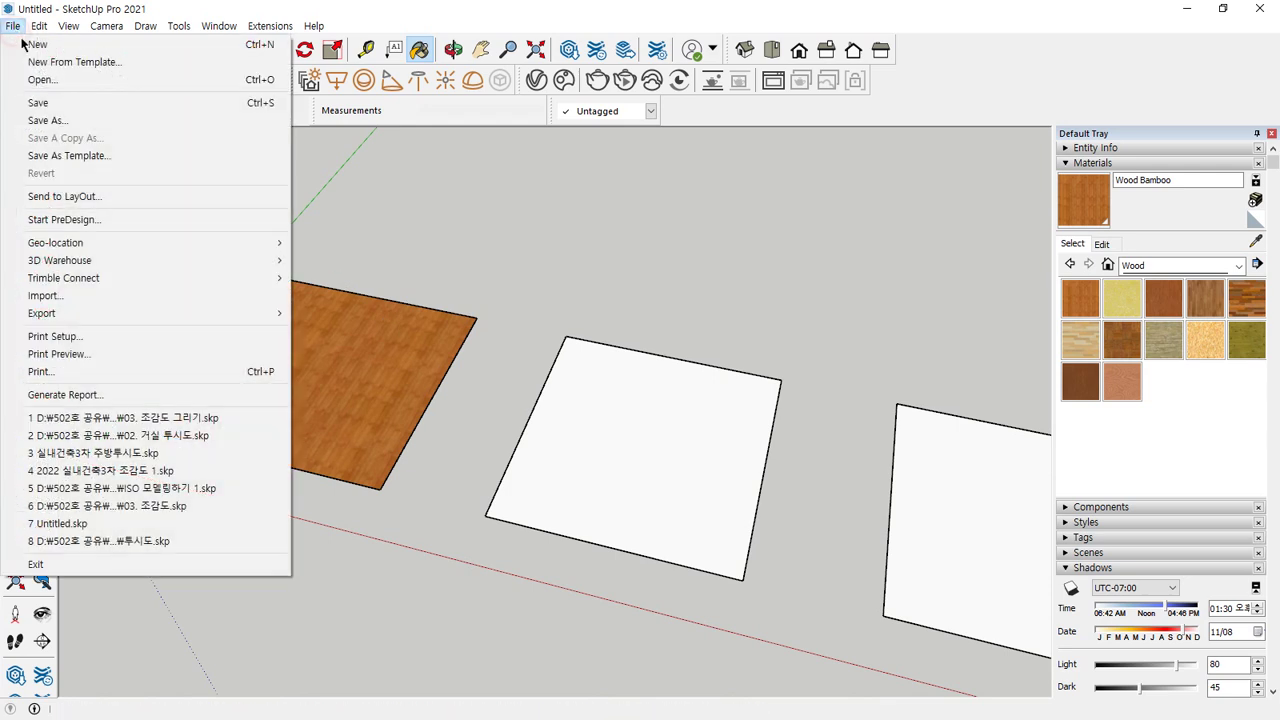
{"action": "left_click", "coordinate": [104, 297]}
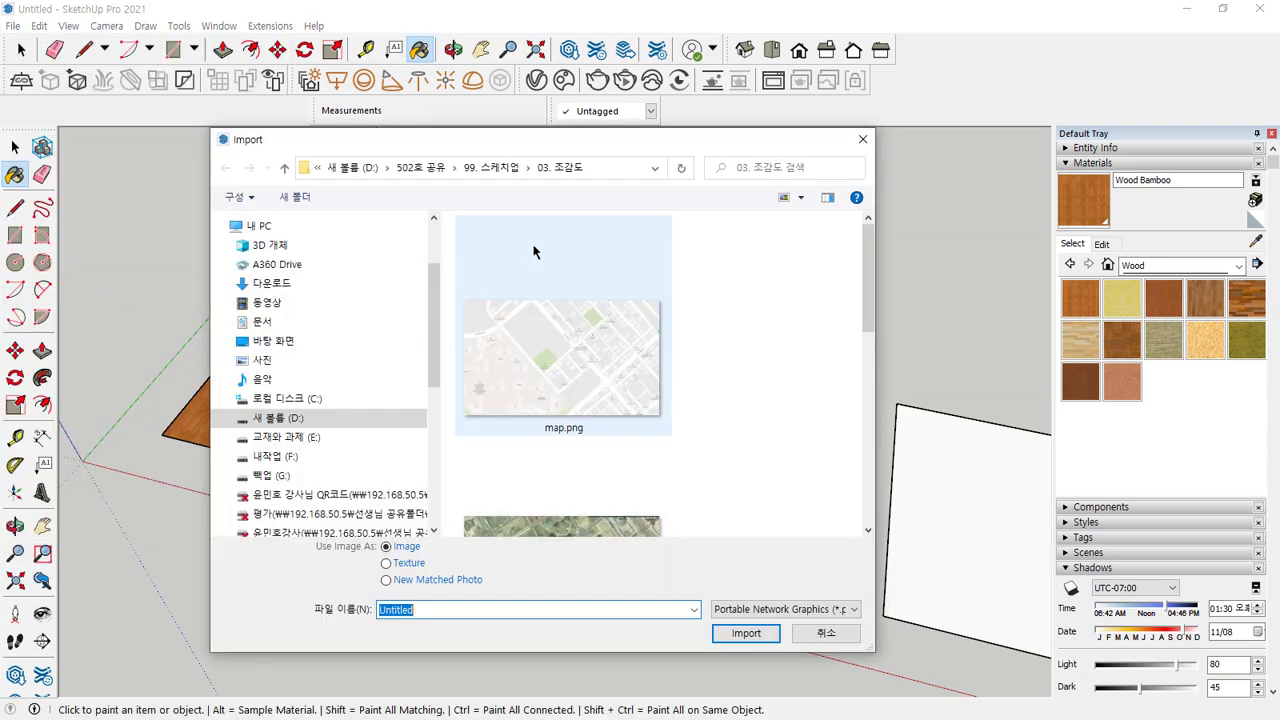
{"action": "left_click", "coordinate": [489, 167]}
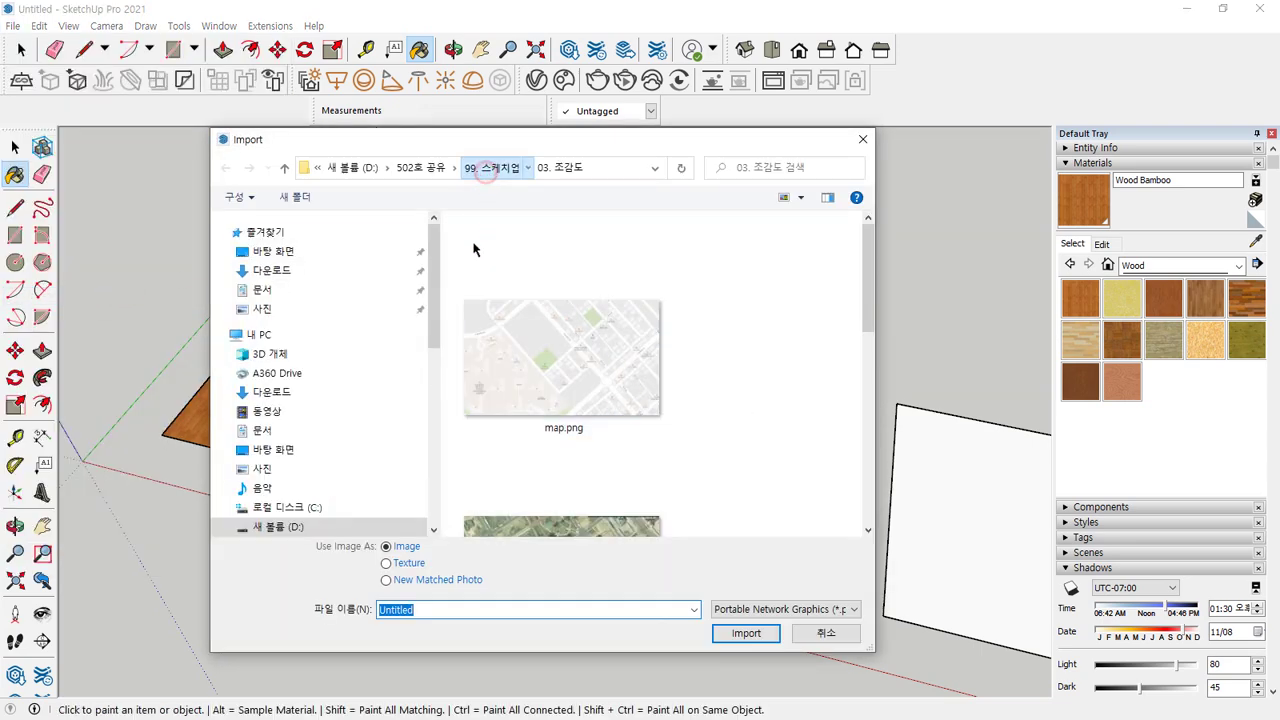
{"action": "left_click", "coordinate": [464, 167]}
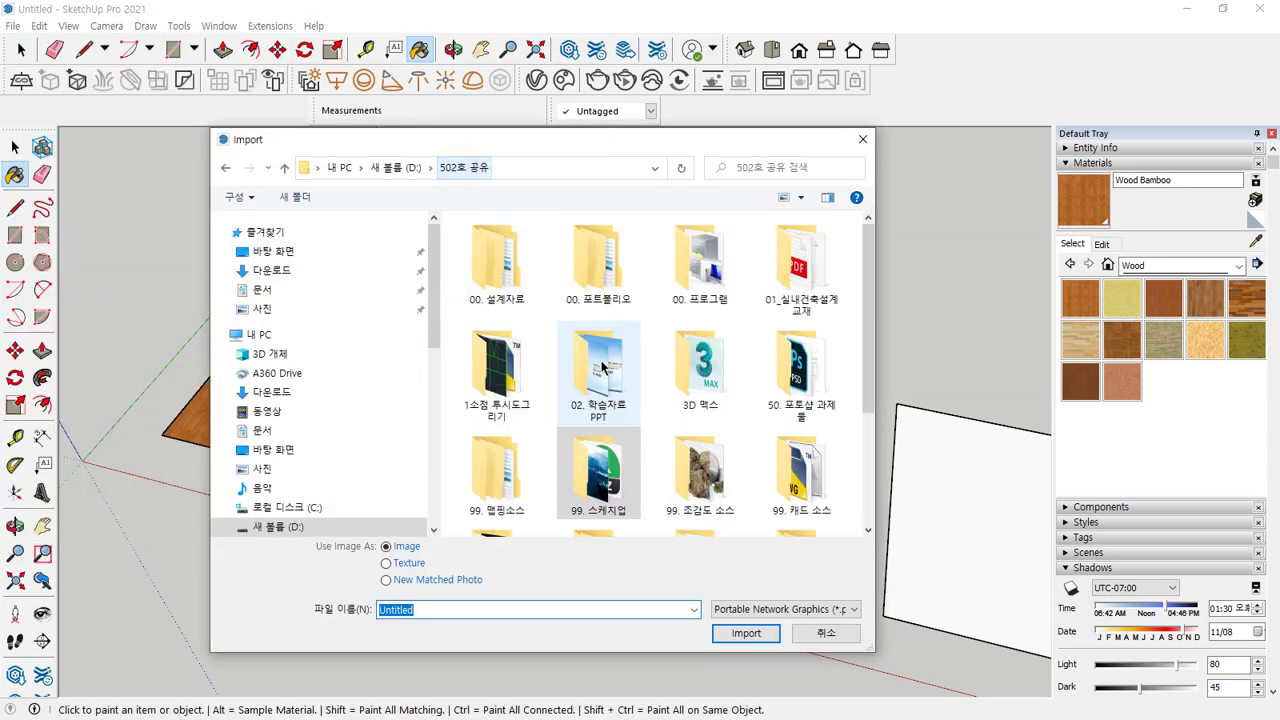
{"action": "scroll", "coordinate": [720, 440], "scroll_direction": "down", "scroll_amount": 2}
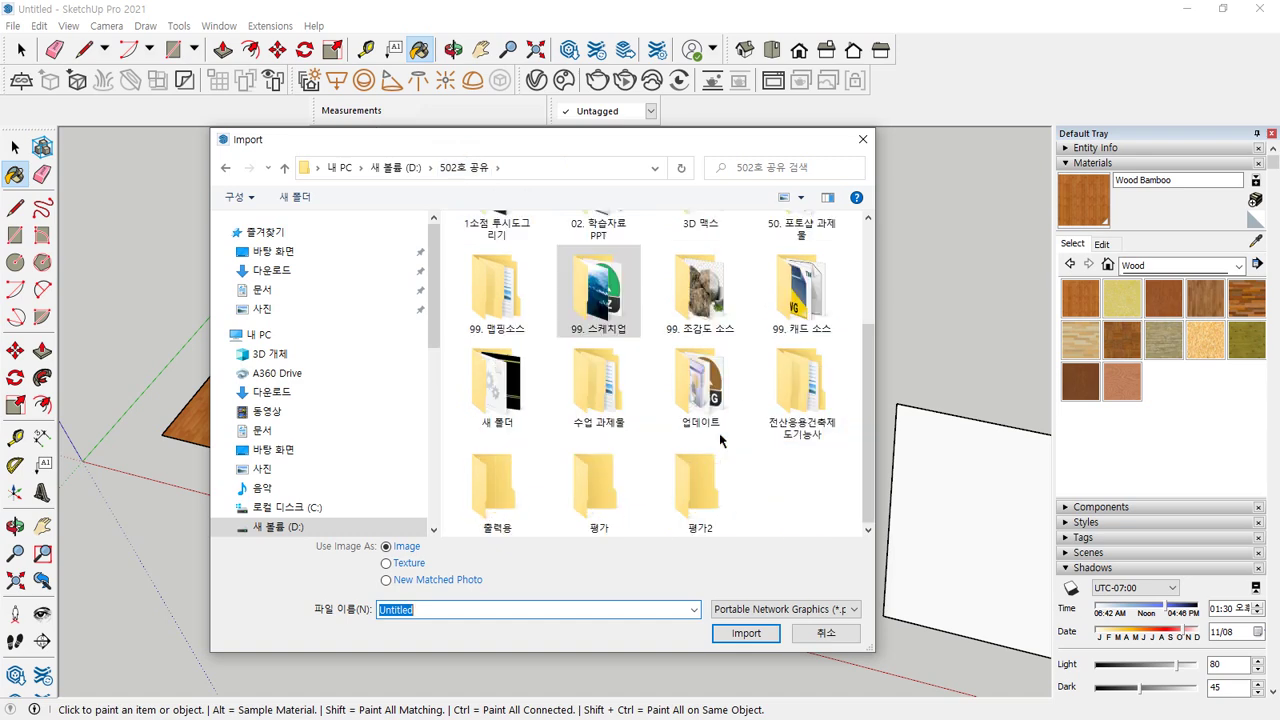
{"action": "double_click", "coordinate": [490, 314]}
{"action": "double_click", "coordinate": [600, 262]}
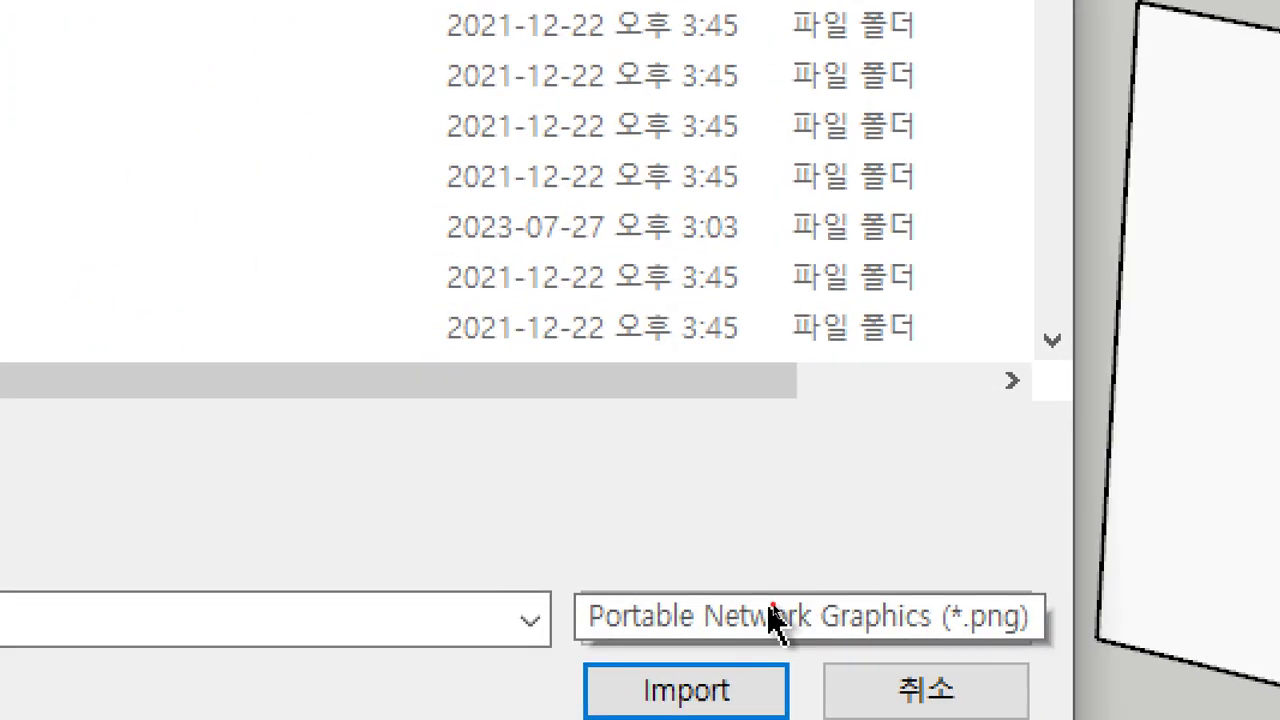
Set the import file type to JPEG Image and choose to use the image as a texture.
{"action": "left_click", "coordinate": [774, 607]}
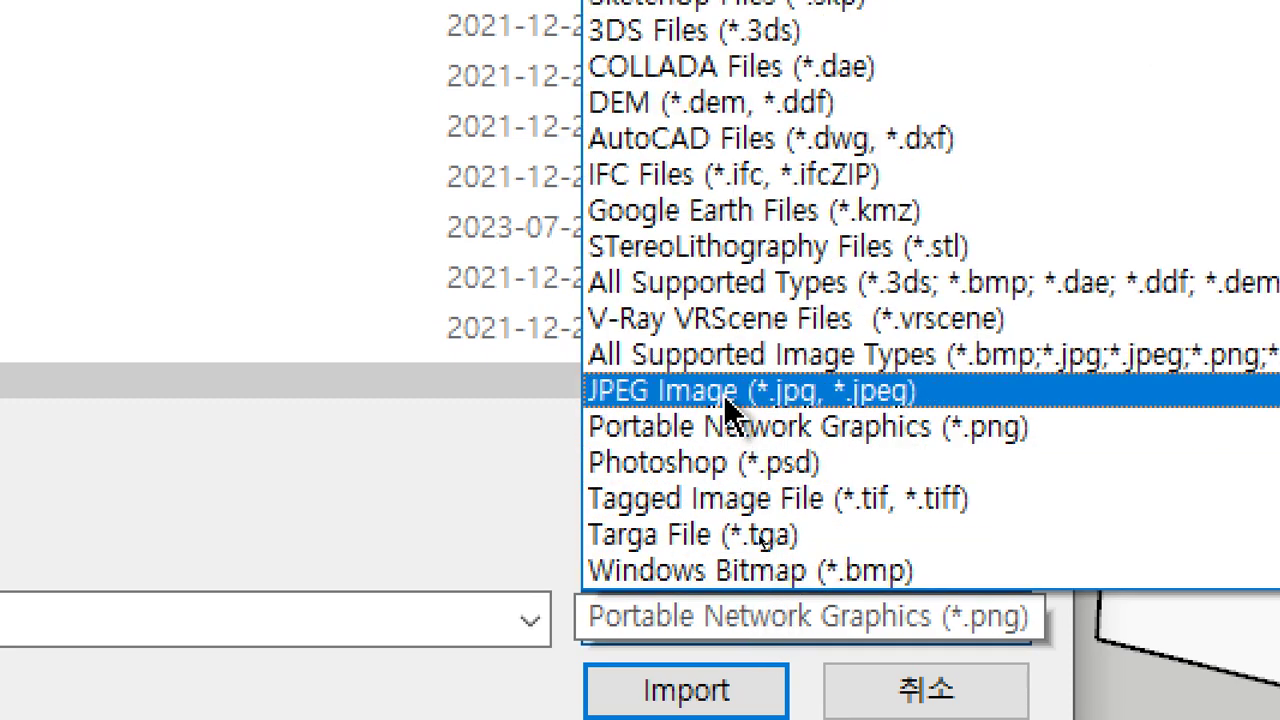
{"action": "left_click", "coordinate": [698, 395]}
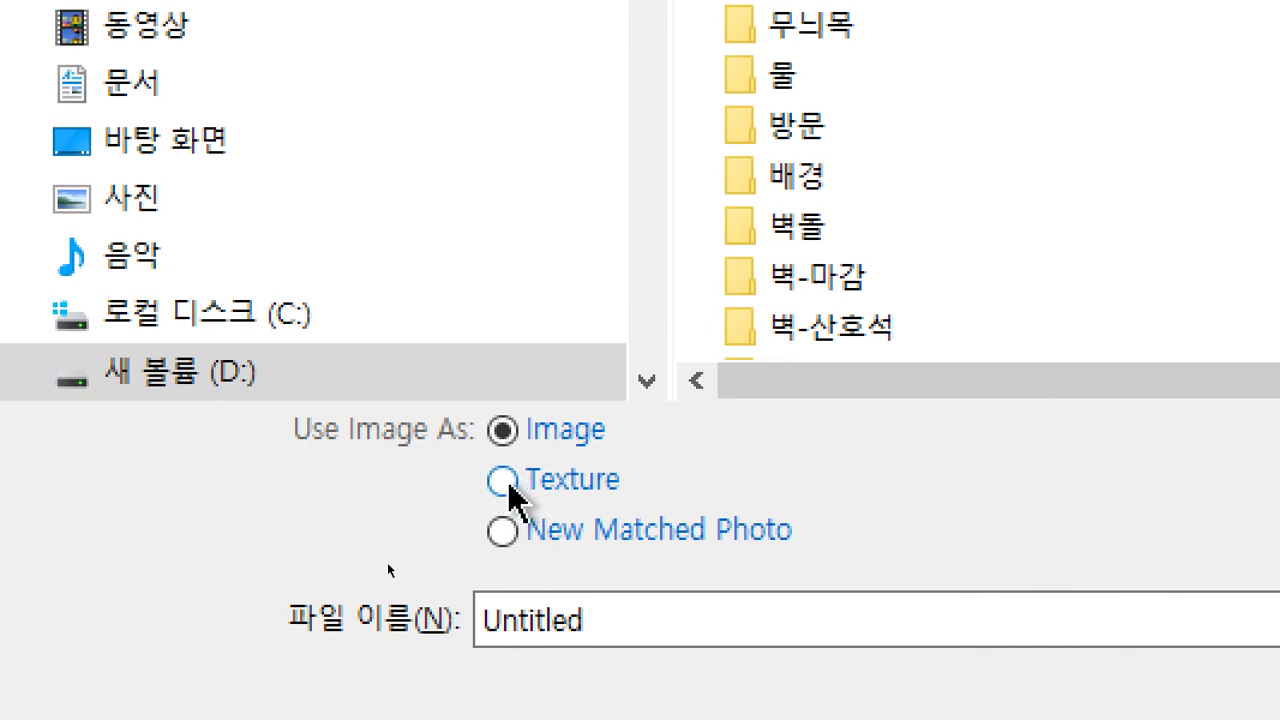
{"action": "left_click", "coordinate": [508, 484]}
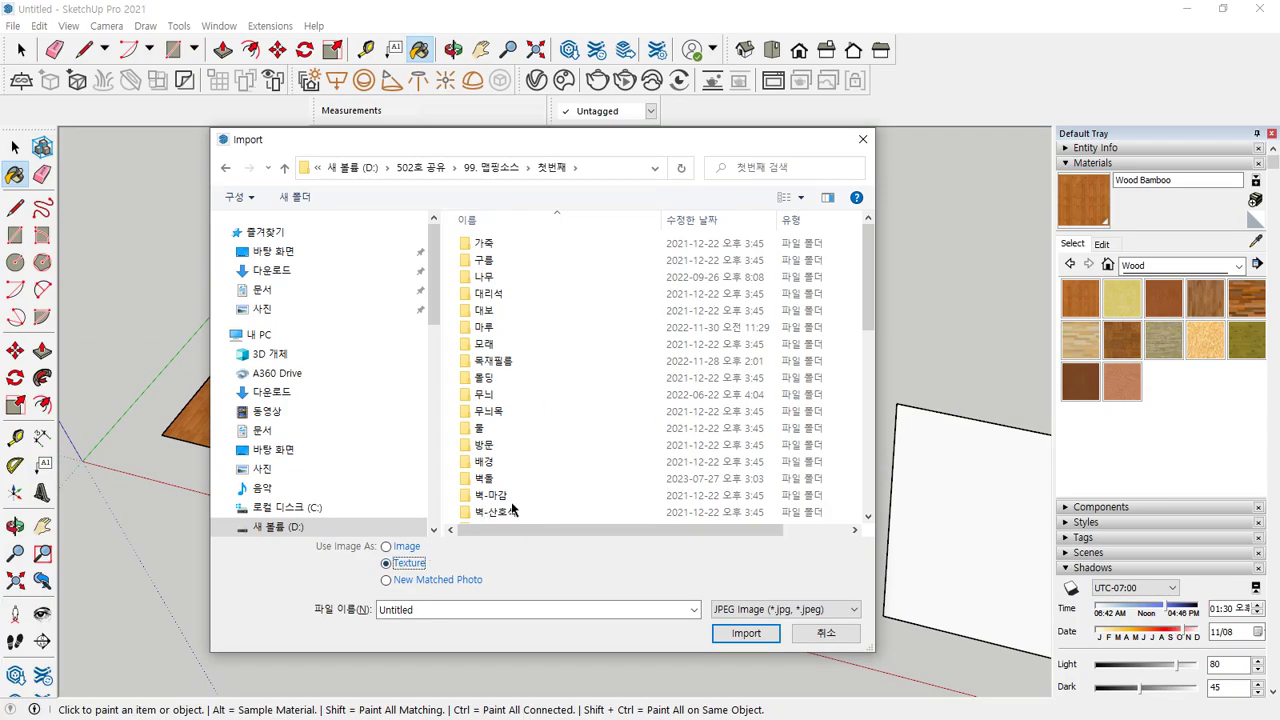
Import 산호석_002.jpg from the 벽-산호석 folder and map it onto the second rectangle, scaled along its full front edge.
{"action": "double_click", "coordinate": [510, 513]}
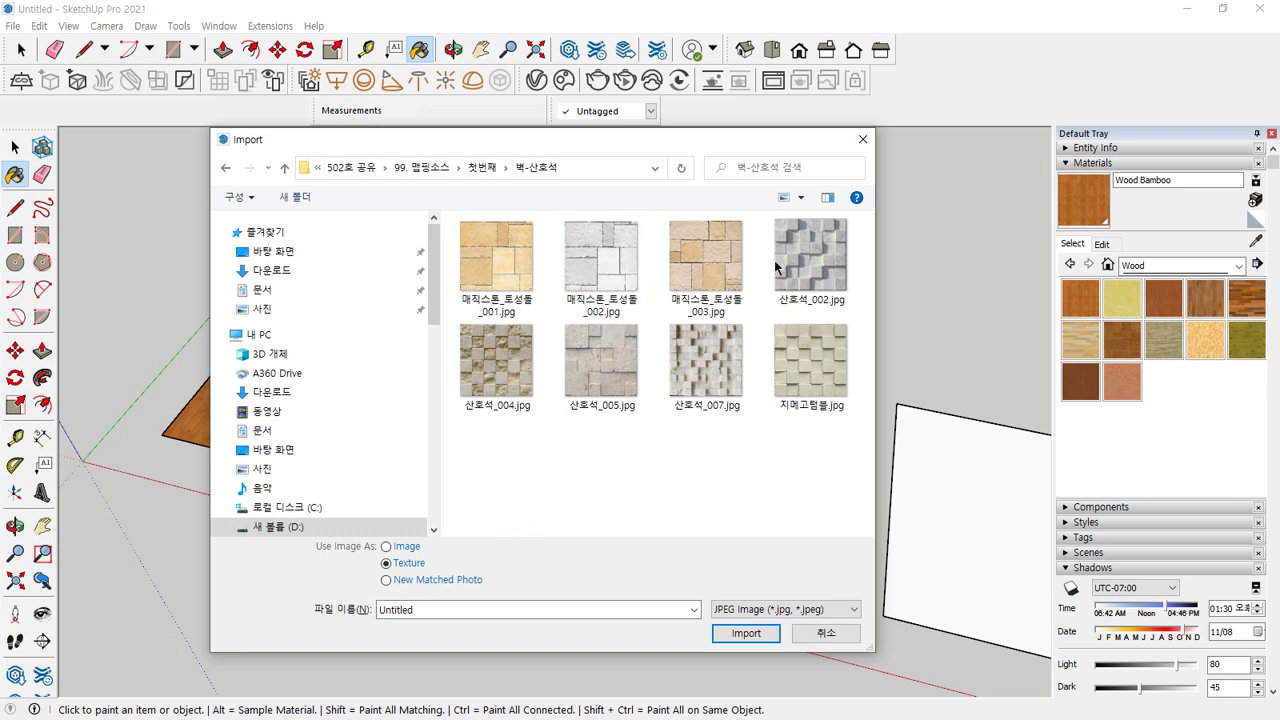
{"action": "left_click", "coordinate": [818, 264]}
{"action": "left_click", "coordinate": [745, 633]}
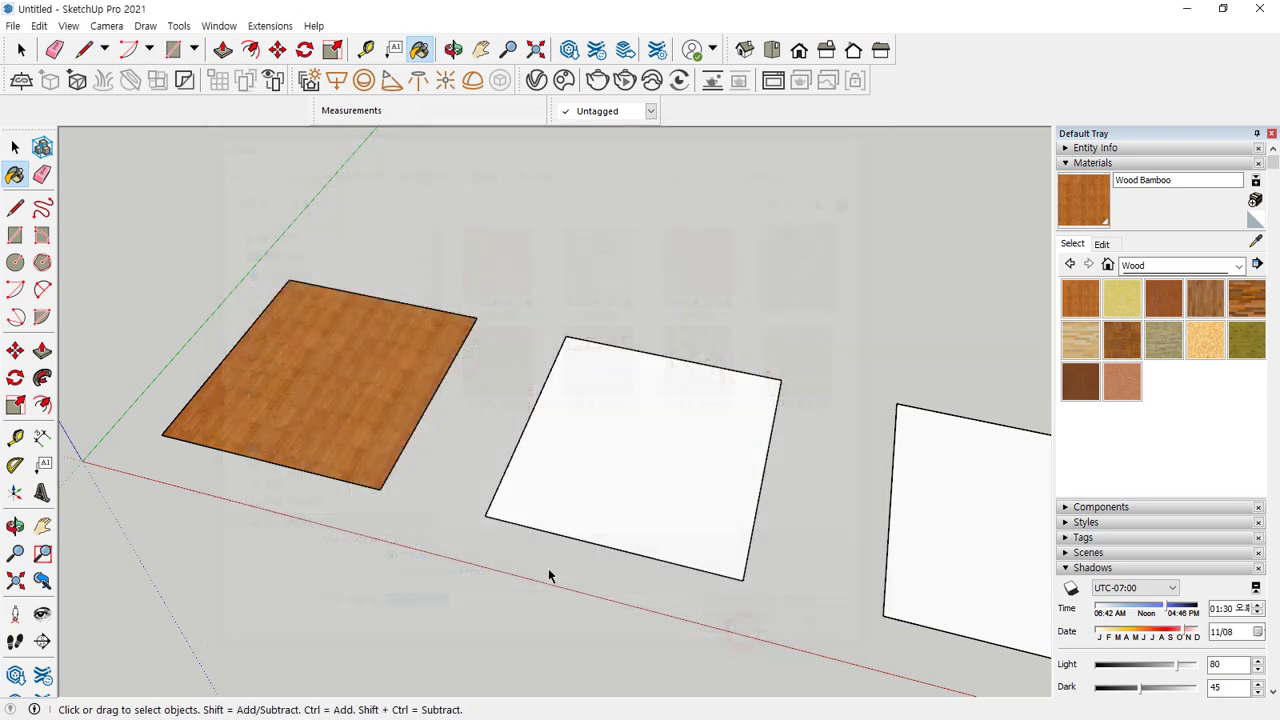
{"action": "left_click", "coordinate": [486, 513]}
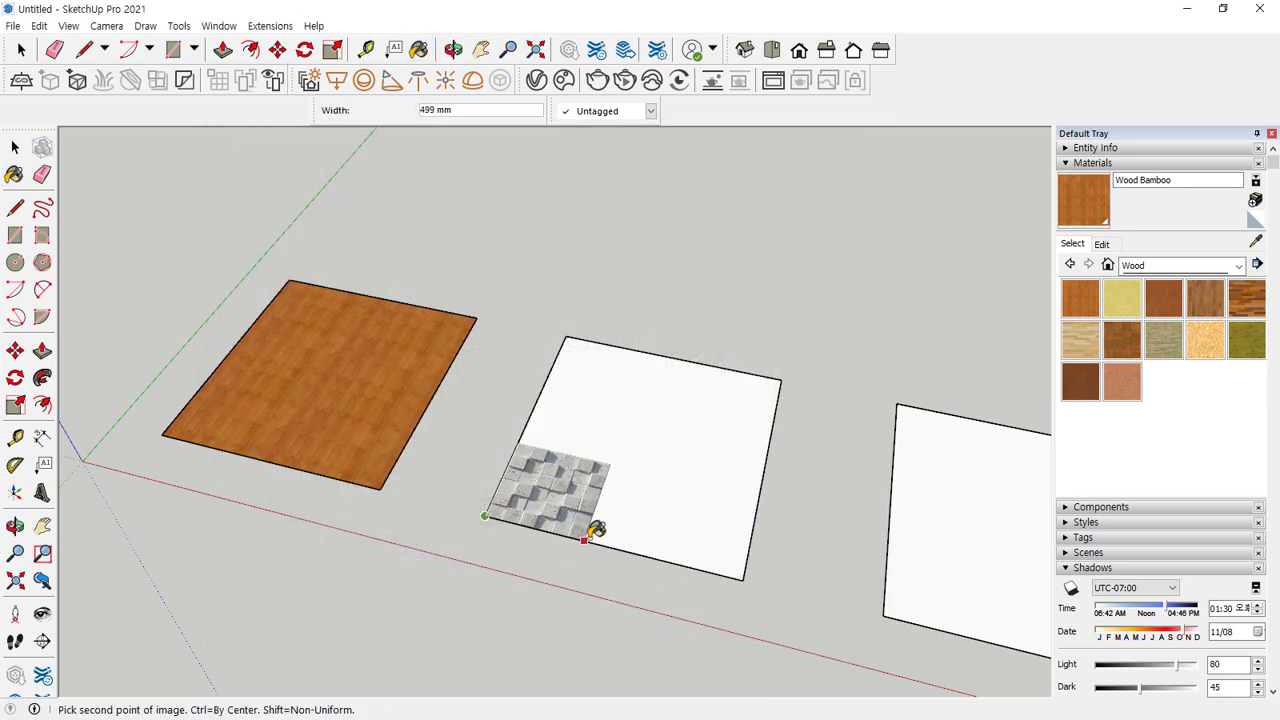
{"action": "left_click", "coordinate": [749, 574]}
Bring the unpainted rectangles into view and open the V-Ray Asset Editor.
{"action": "middle_click_drag", "start_coordinate": [709, 641], "coordinate": [505, 300]}
{"action": "left_click", "coordinate": [606, 249]}
{"action": "middle_click_drag", "start_coordinate": [787, 418], "coordinate": [470, 335]}
{"action": "left_click_drag", "start_coordinate": [40, 174], "coordinate": [632, 75]}
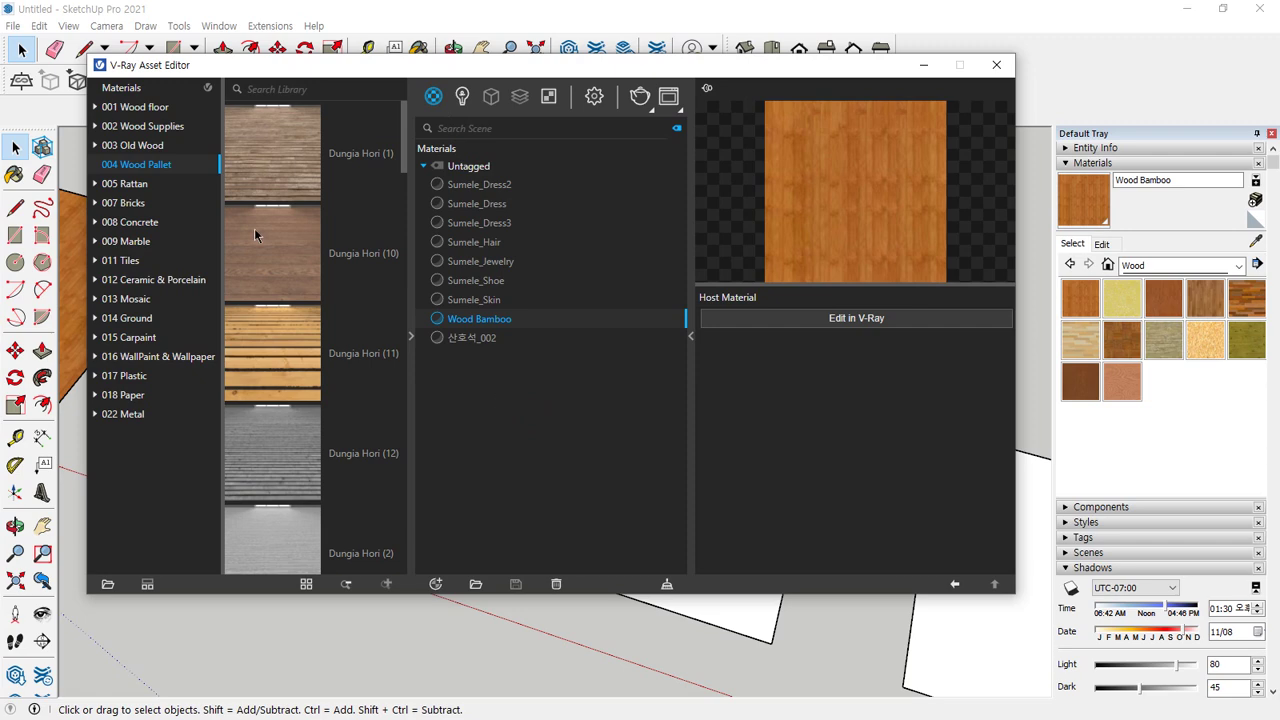
{"action": "mouse_move", "coordinate": [265, 462]}
{"action": "left_mouse_down"}
{"action": "mouse_move", "coordinate": [103, 387]}
{"action": "mouse_move", "coordinate": [115, 112]}
{"action": "mouse_move", "coordinate": [286, 177]}
{"action": "mouse_move", "coordinate": [352, 384]}
{"action": "mouse_move", "coordinate": [250, 484]}
{"action": "mouse_move", "coordinate": [264, 462]}
{"action": "left_mouse_up"}
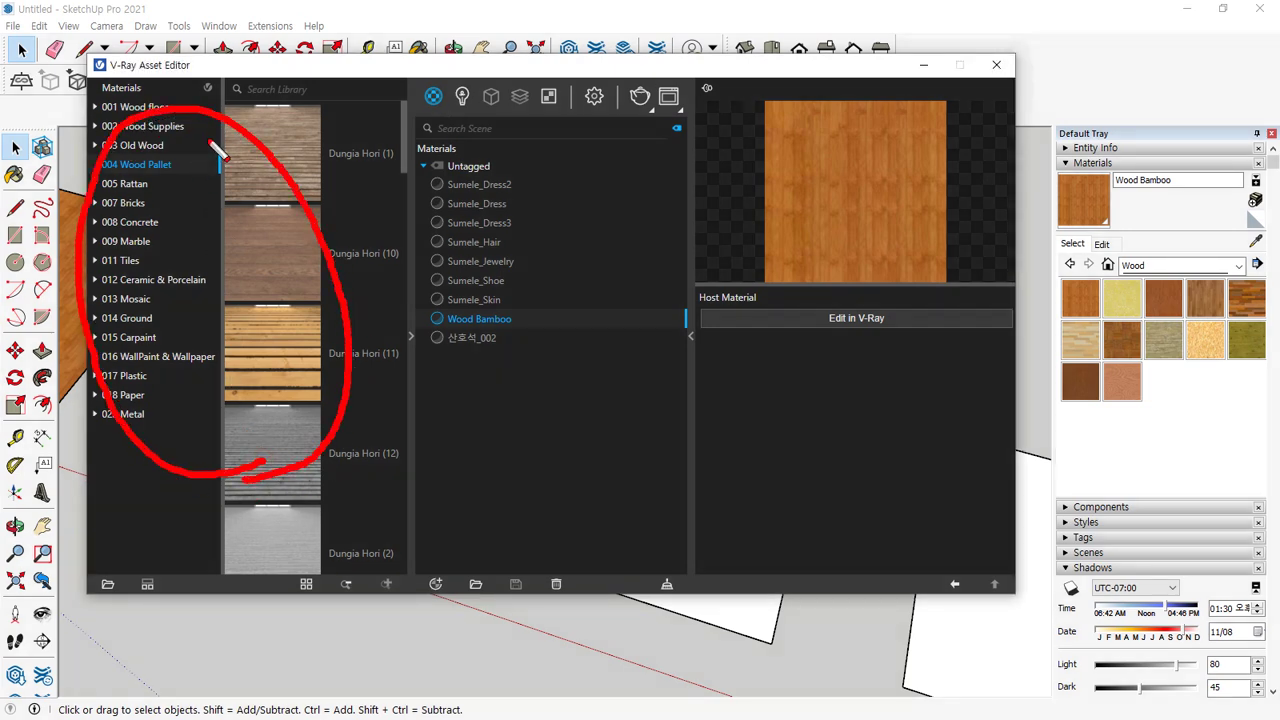
{"action": "left_click_drag", "start_coordinate": [210, 138], "coordinate": [125, 256]}
{"action": "left_click_drag", "start_coordinate": [262, 184], "coordinate": [125, 345]}
{"action": "left_click_drag", "start_coordinate": [290, 256], "coordinate": [152, 373]}
{"action": "left_click_drag", "start_coordinate": [332, 342], "coordinate": [204, 389]}
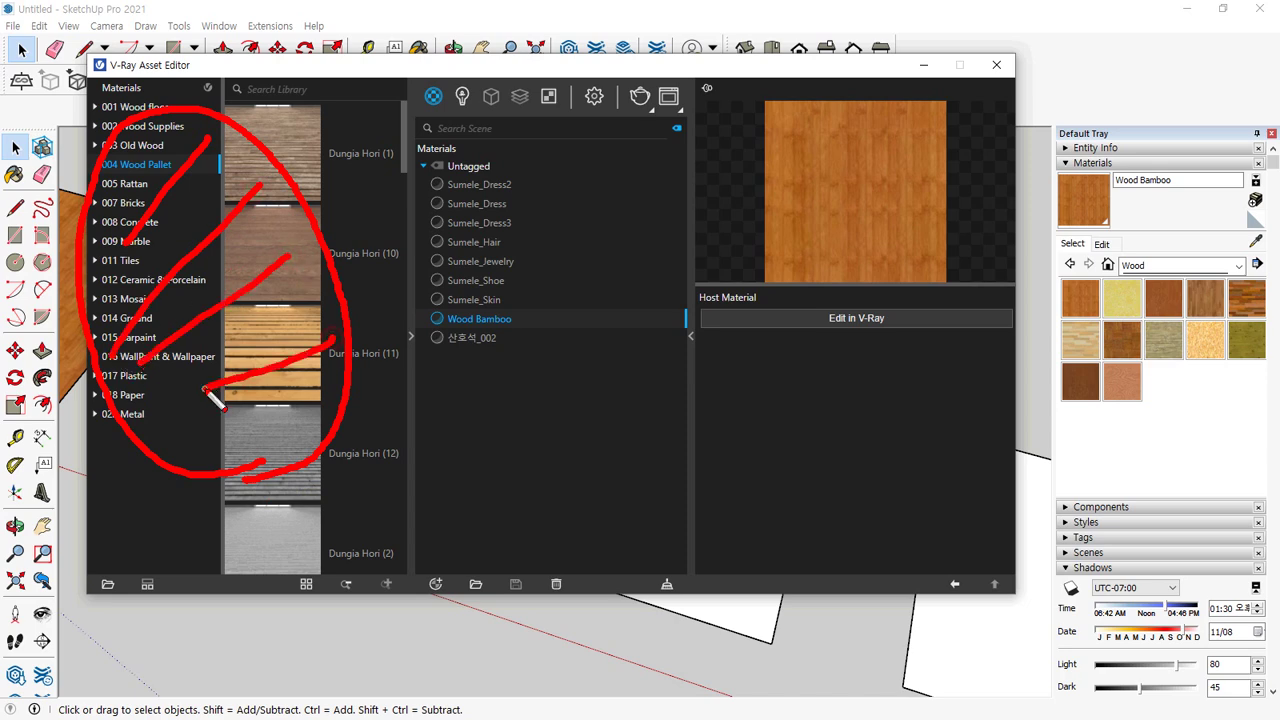
{"action": "left_click_drag", "start_coordinate": [367, 367], "coordinate": [218, 434]}
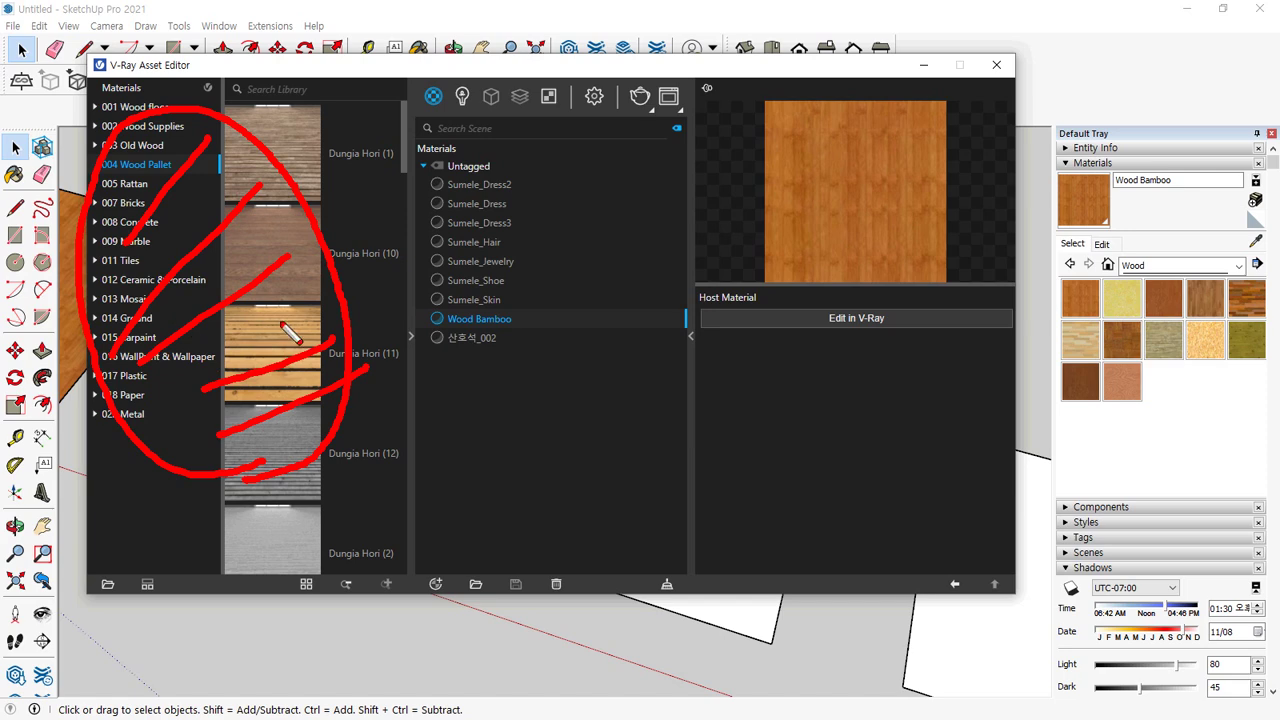
{"action": "mouse_move", "coordinate": [549, 435]}
{"action": "left_mouse_down"}
{"action": "mouse_move", "coordinate": [466, 255]}
{"action": "mouse_move", "coordinate": [614, 360]}
{"action": "mouse_move", "coordinate": [521, 451]}
{"action": "left_mouse_up"}
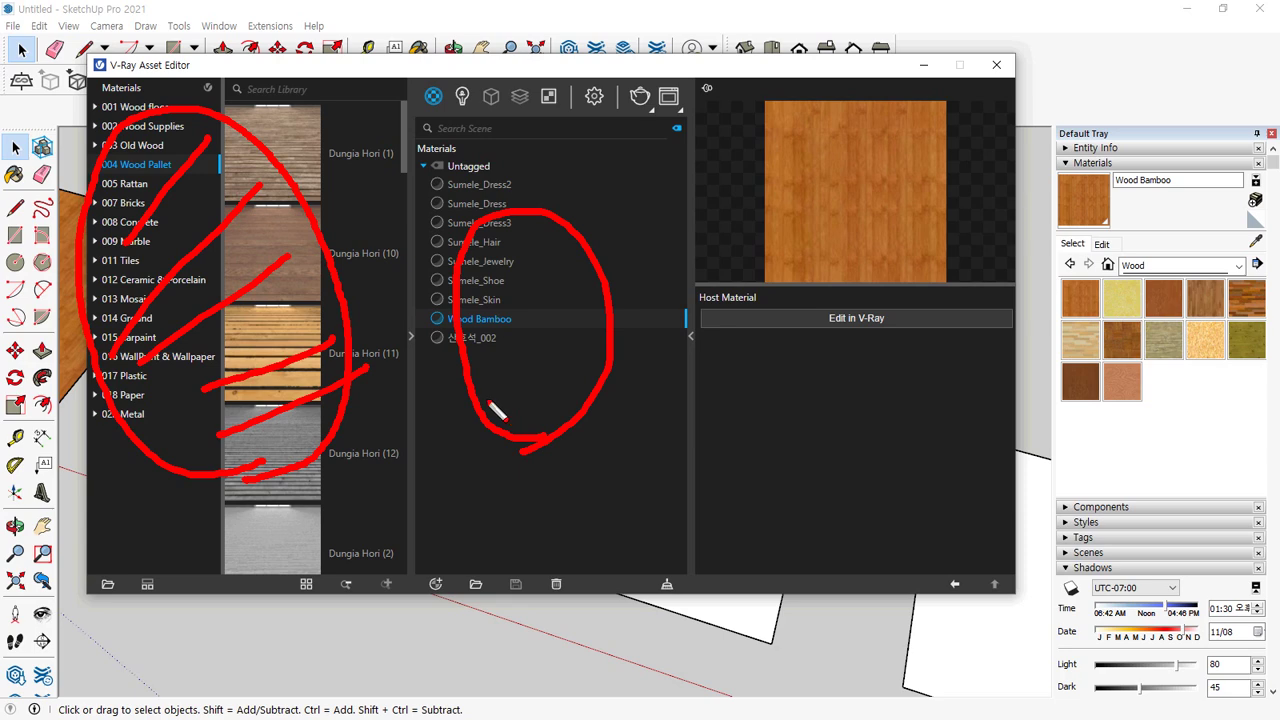
{"action": "mouse_move", "coordinate": [370, 195]}
{"action": "left_mouse_down"}
{"action": "mouse_move", "coordinate": [445, 150]}
{"action": "mouse_move", "coordinate": [470, 85]}
{"action": "mouse_move", "coordinate": [648, 100]}
{"action": "left_mouse_up"}
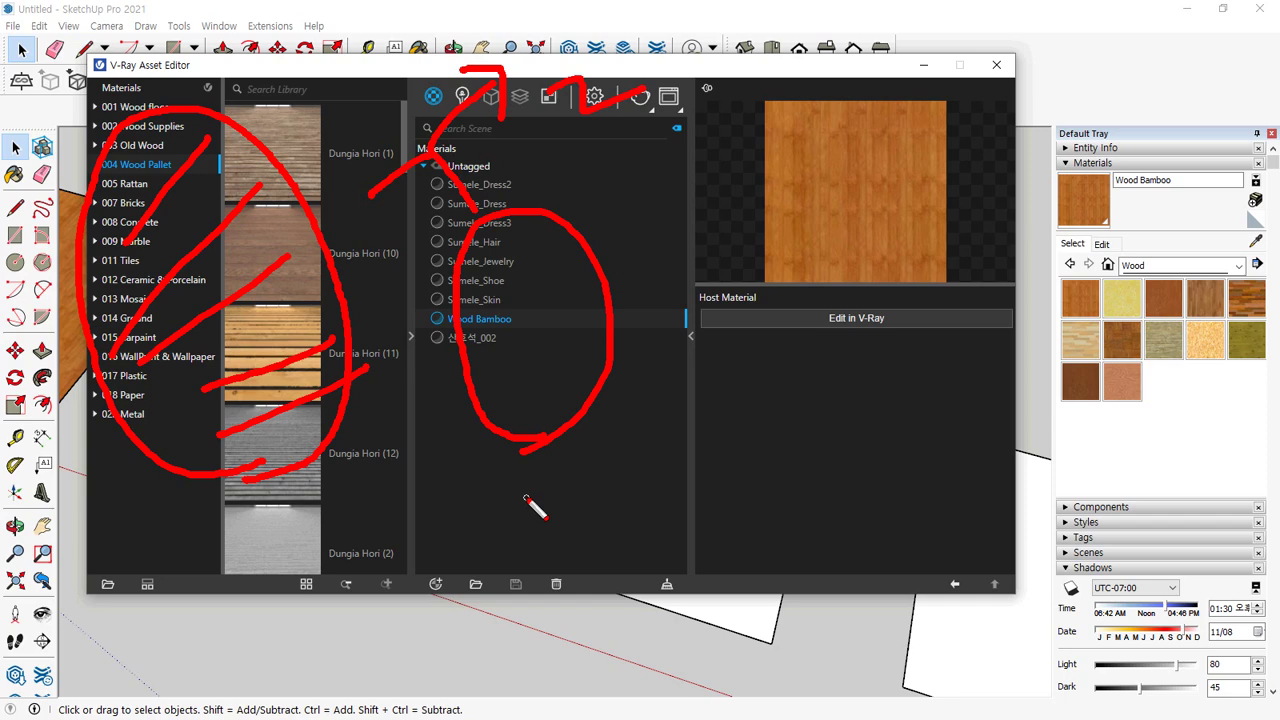
{"action": "key", "text": "Escape"}
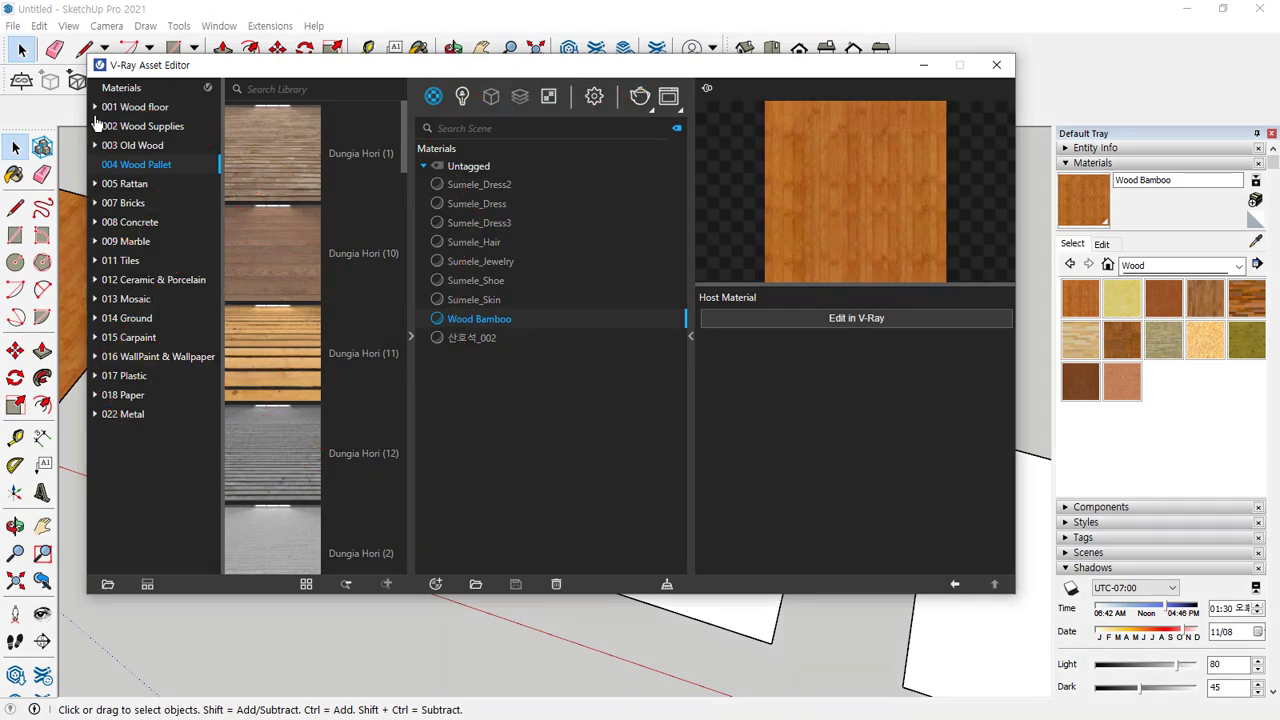
Add anFlour4R1 from the 001 Wood floor library to the scene materials and uncover the model.
{"action": "left_click", "coordinate": [148, 108]}
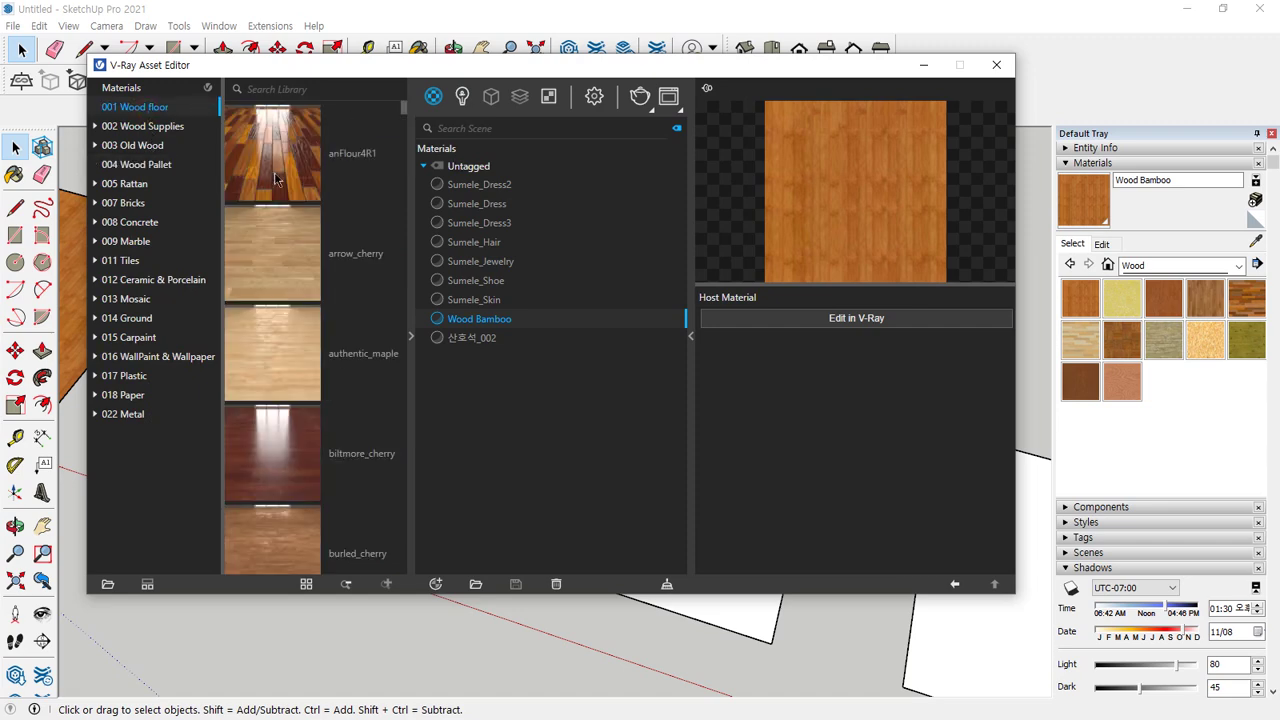
{"action": "left_click_drag", "start_coordinate": [285, 158], "coordinate": [562, 430]}
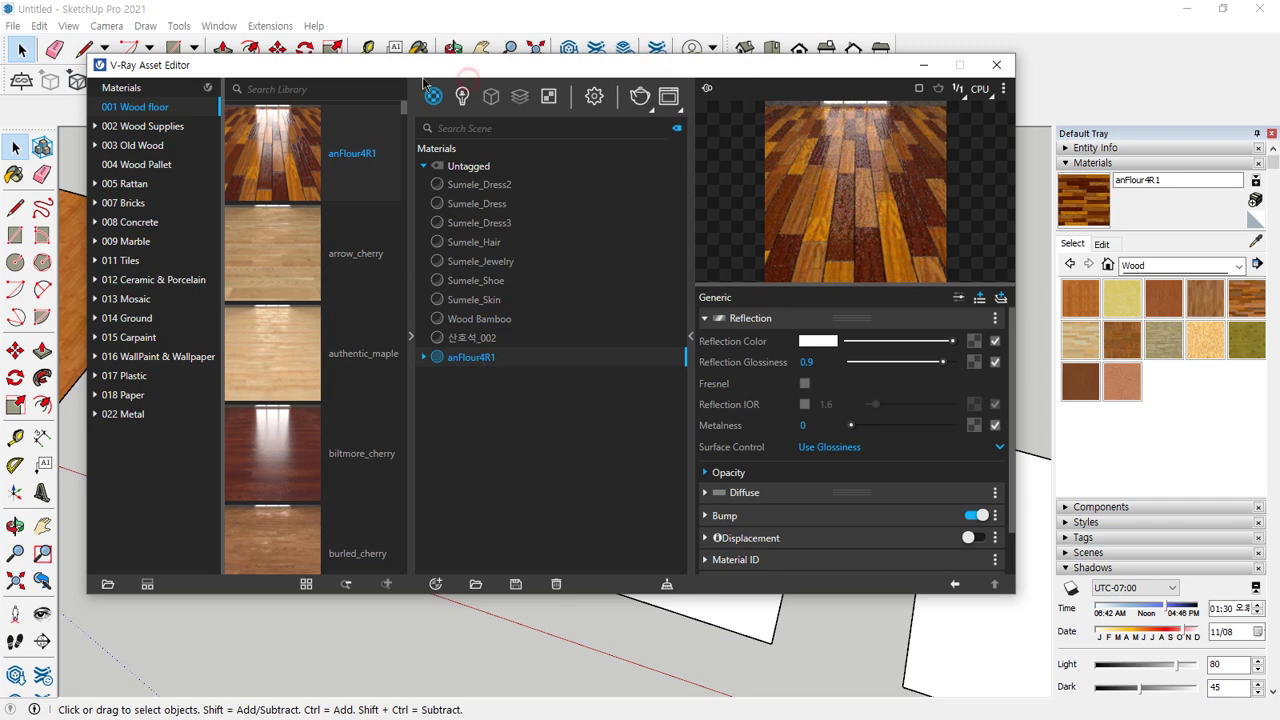
{"action": "left_click_drag", "start_coordinate": [600, 64], "coordinate": [58, 63]}
Paint the third rectangle with the anFlour4R1 material and check its wood plank pattern up close.
{"action": "mouse_move", "coordinate": [1108, 246]}
{"action": "left_mouse_down"}
{"action": "mouse_move", "coordinate": [1050, 238]}
{"action": "mouse_move", "coordinate": [1147, 197]}
{"action": "mouse_move", "coordinate": [1104, 245]}
{"action": "left_mouse_up"}
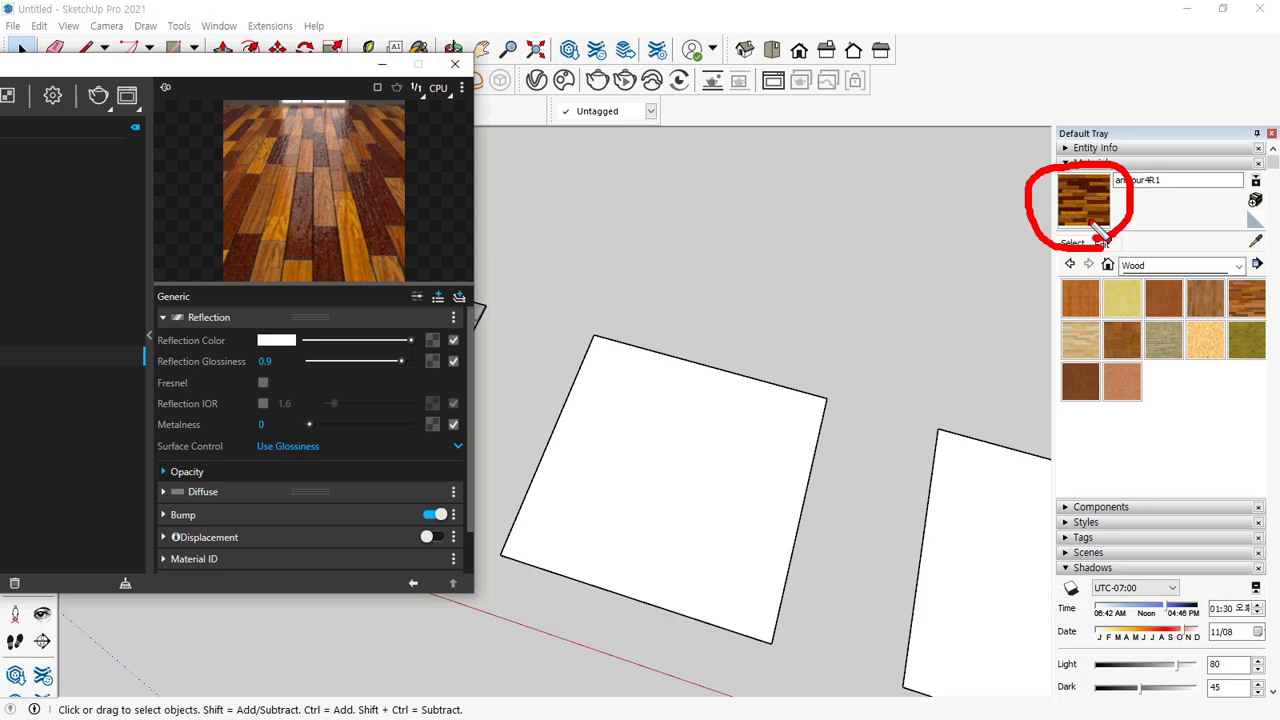
{"action": "left_click", "coordinate": [1085, 203]}
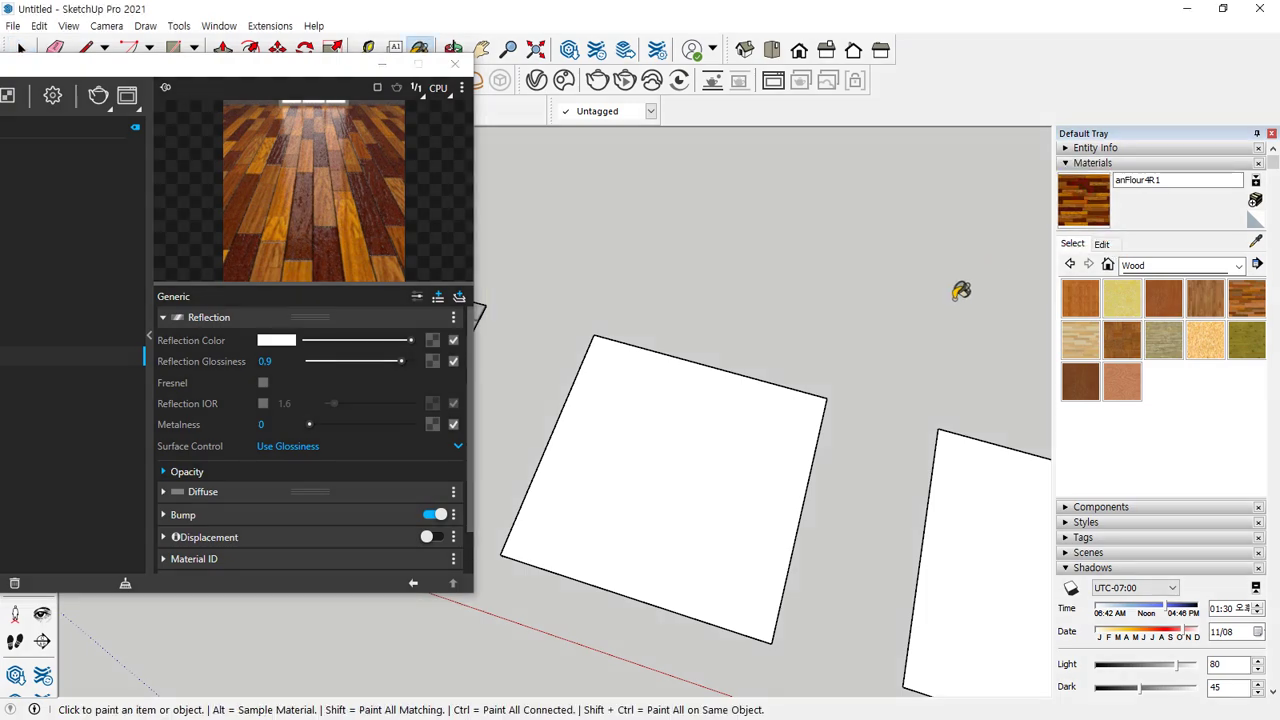
{"action": "left_click", "coordinate": [686, 436]}
{"action": "scroll", "coordinate": [678, 489], "scroll_direction": "up", "scroll_amount": 10}
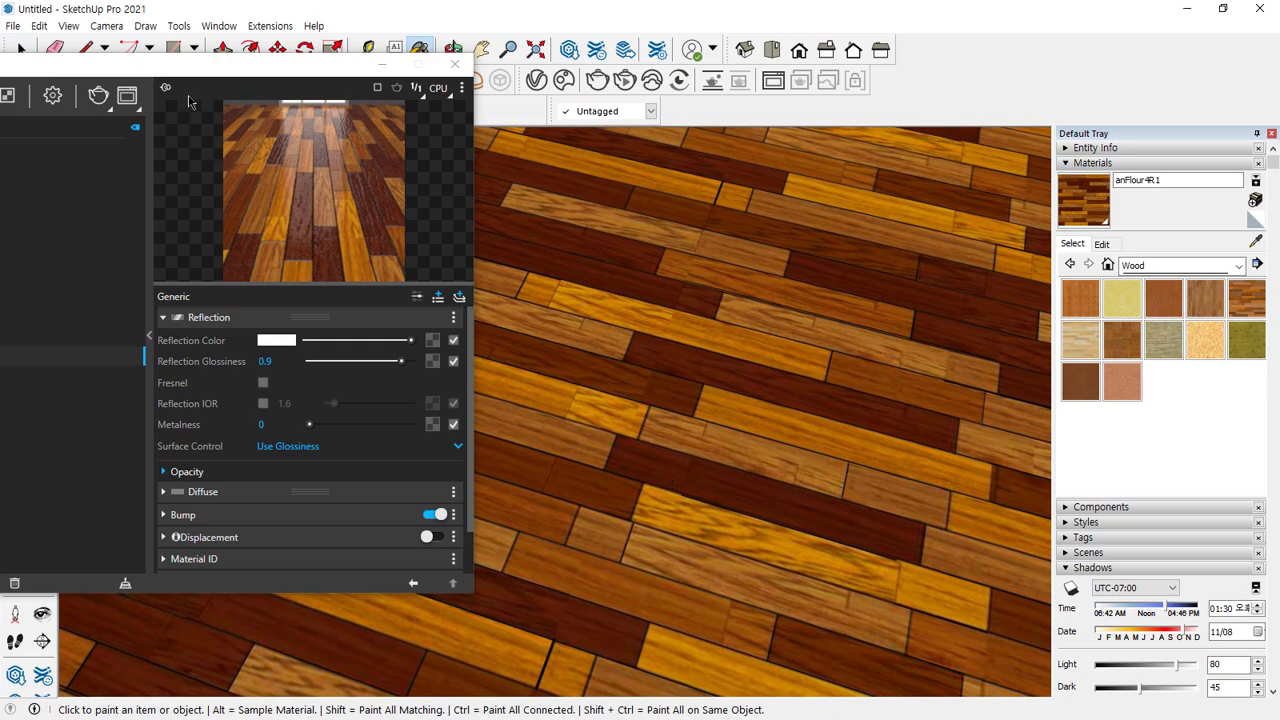
{"action": "left_click_drag", "start_coordinate": [197, 69], "coordinate": [789, 85]}
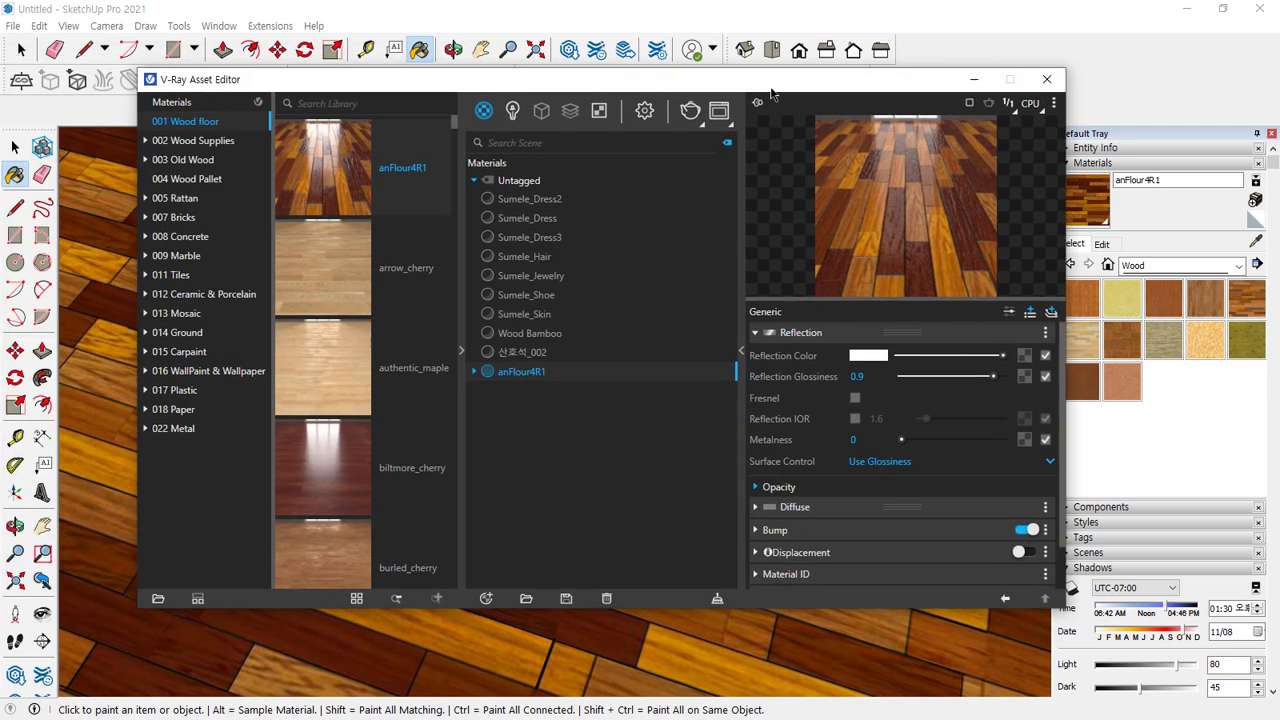
{"action": "mouse_move", "coordinate": [1015, 80]}
{"action": "left_mouse_down"}
{"action": "mouse_move", "coordinate": [530, 120]}
{"action": "mouse_move", "coordinate": [8, 134]}
{"action": "left_mouse_up"}
{"action": "scroll", "coordinate": [551, 297], "scroll_direction": "down", "scroll_amount": 12}
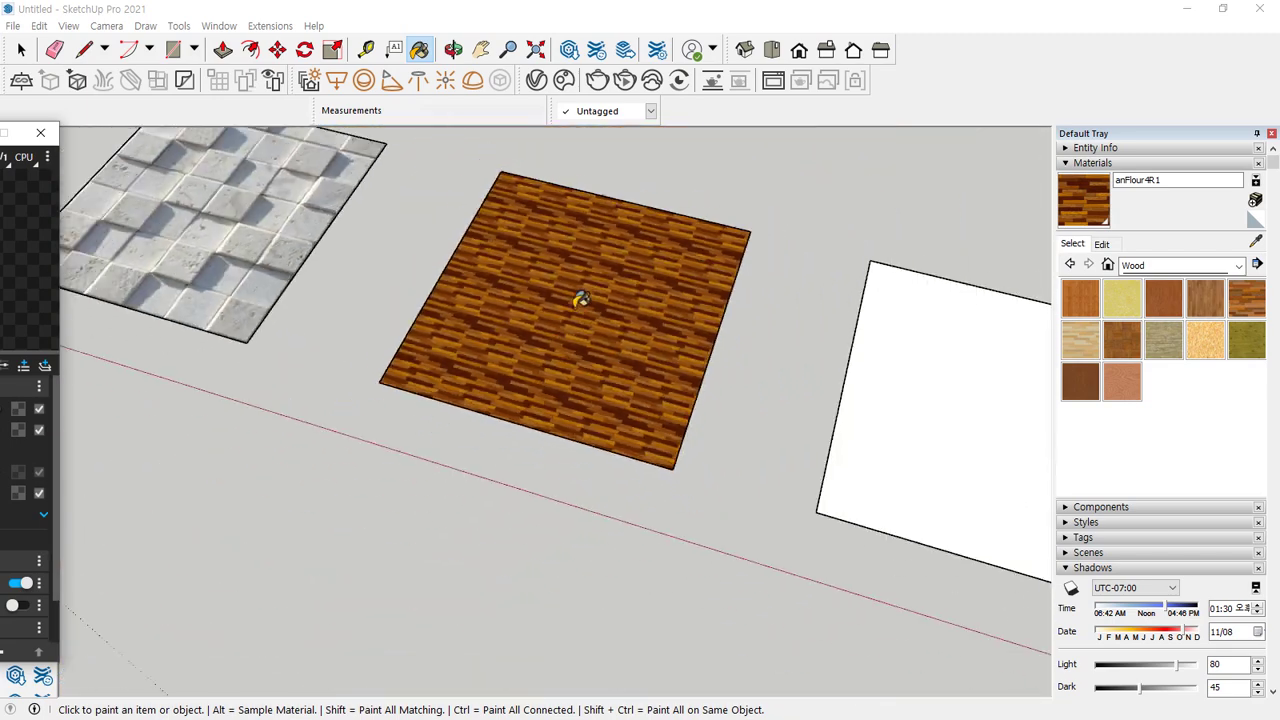
Create a new Generic V-Ray material in the scene.
{"action": "left_click_drag", "start_coordinate": [8, 134], "coordinate": [850, 64]}
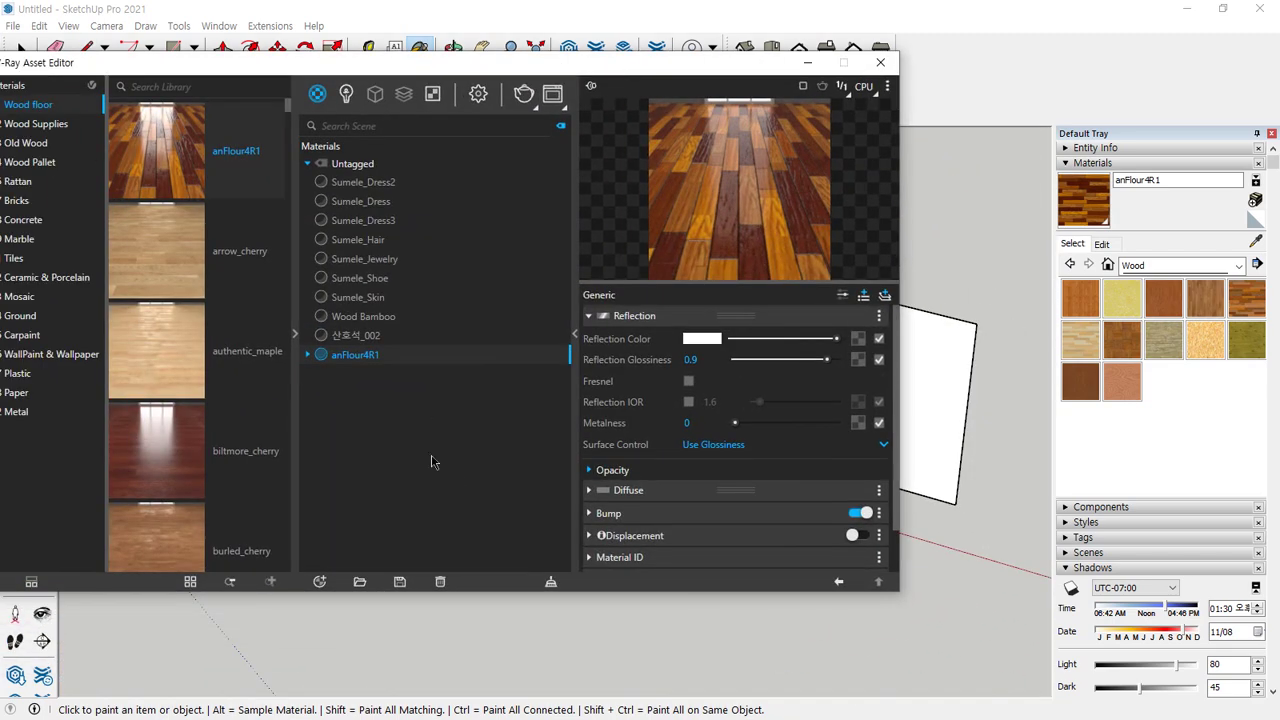
{"action": "mouse_move", "coordinate": [344, 561]}
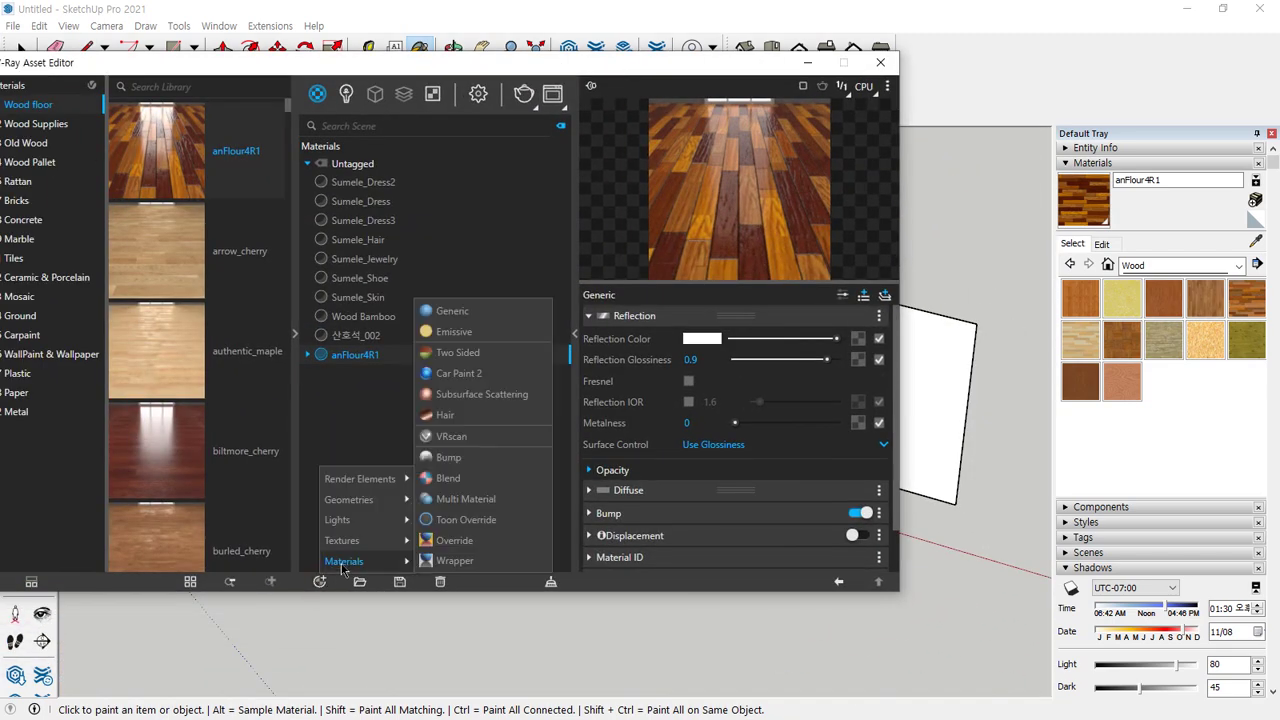
{"action": "left_click", "coordinate": [479, 320]}
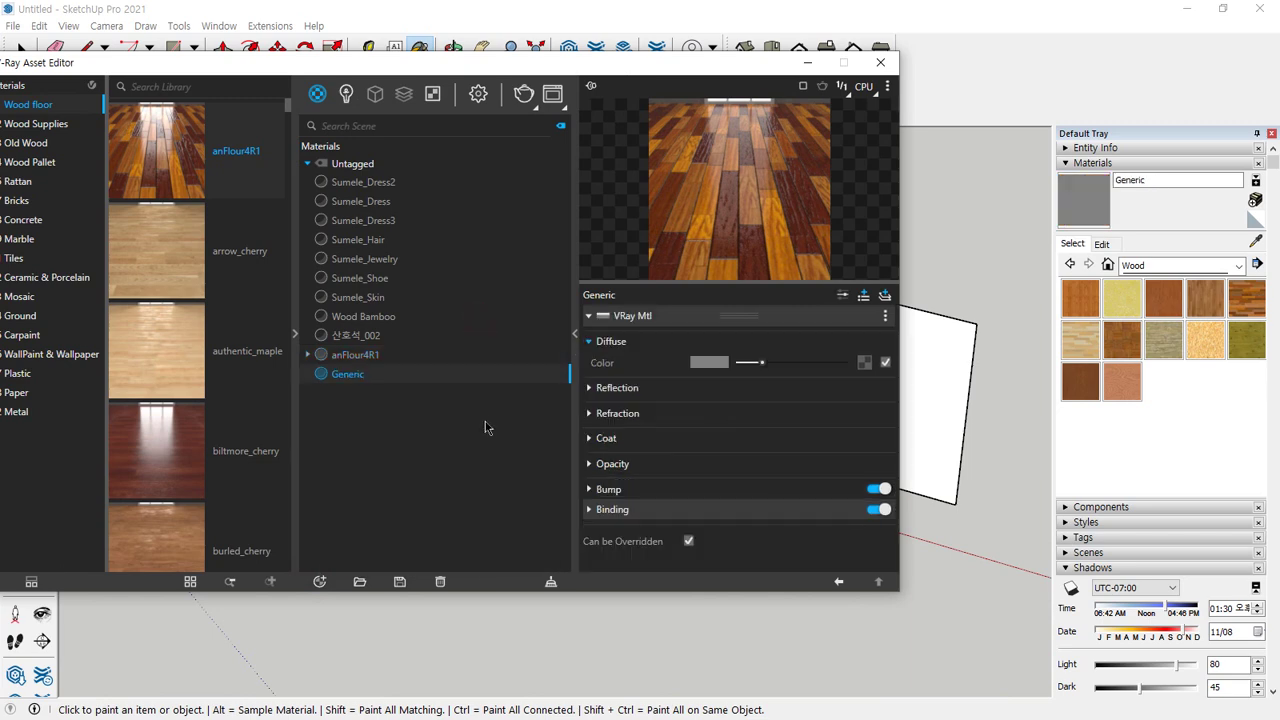
Assign a Bitmap texture to the Generic material's diffuse colour, using a stone image from the 99. 맵핑소스 > 첫번째 > 벽-산호석 folder.
{"action": "left_click", "coordinate": [864, 362]}
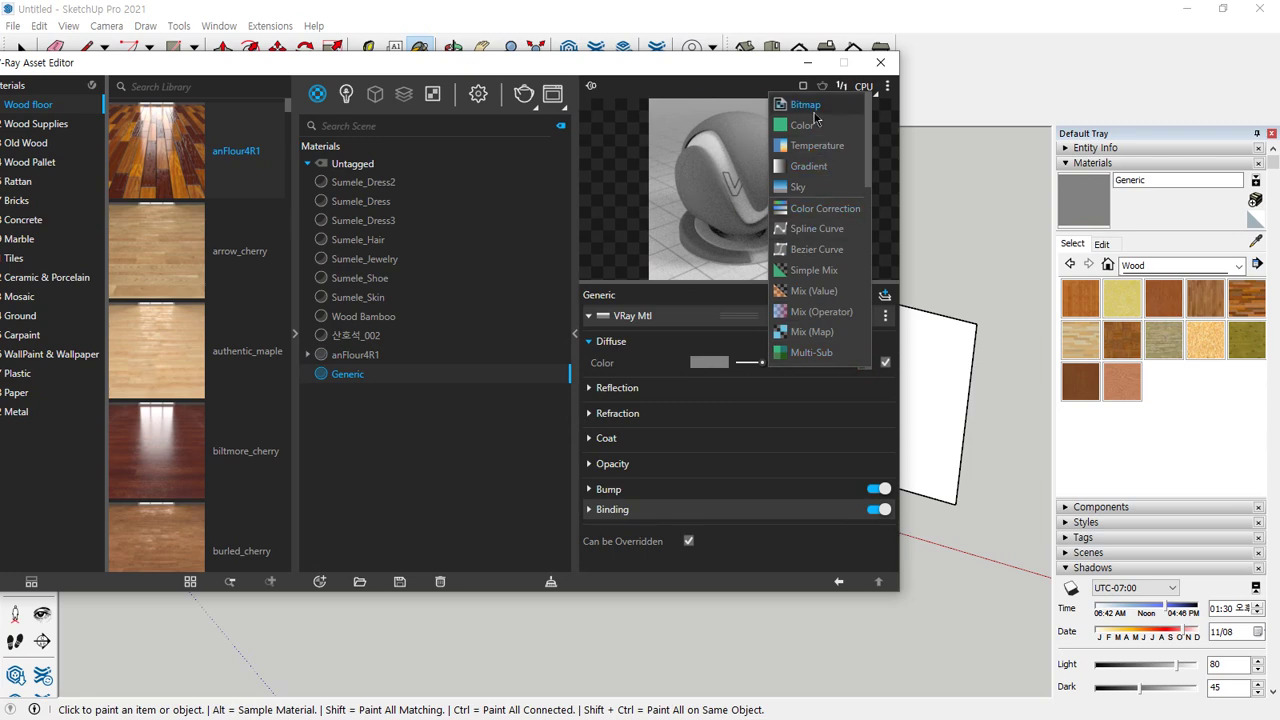
{"action": "key", "text": "Escape"}
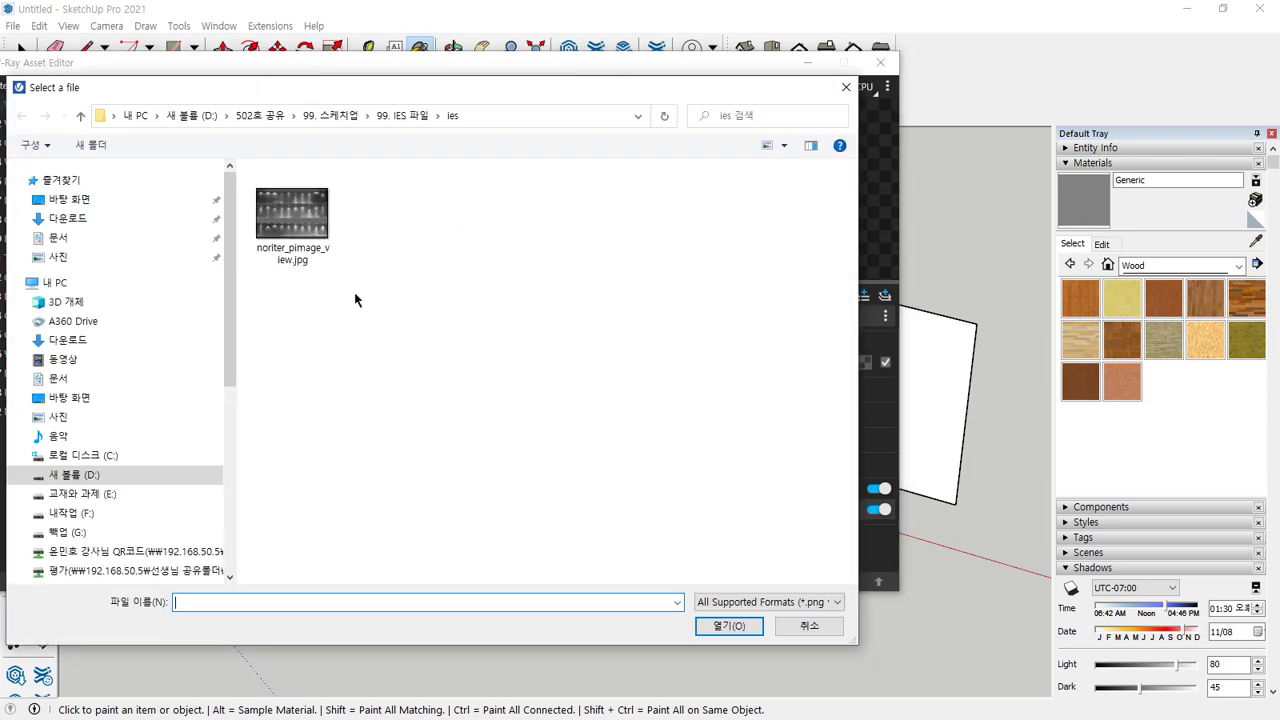
{"action": "left_click", "coordinate": [260, 115]}
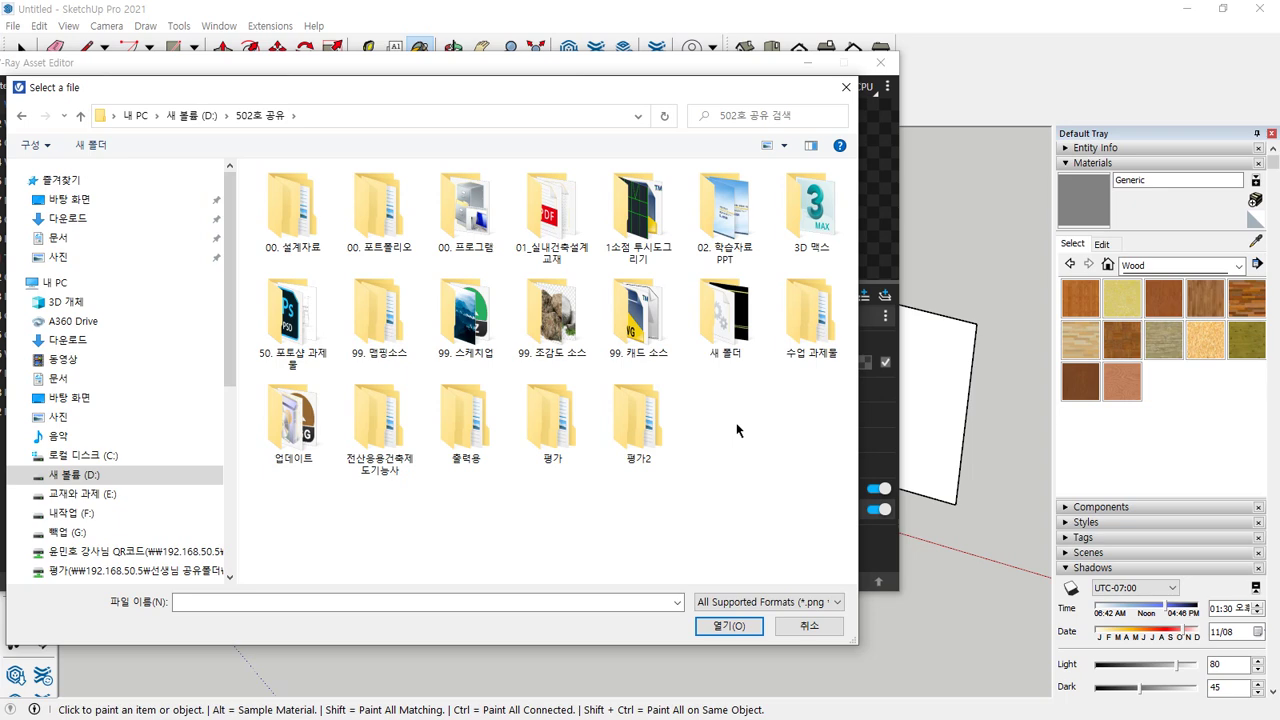
{"action": "double_click", "coordinate": [575, 343]}
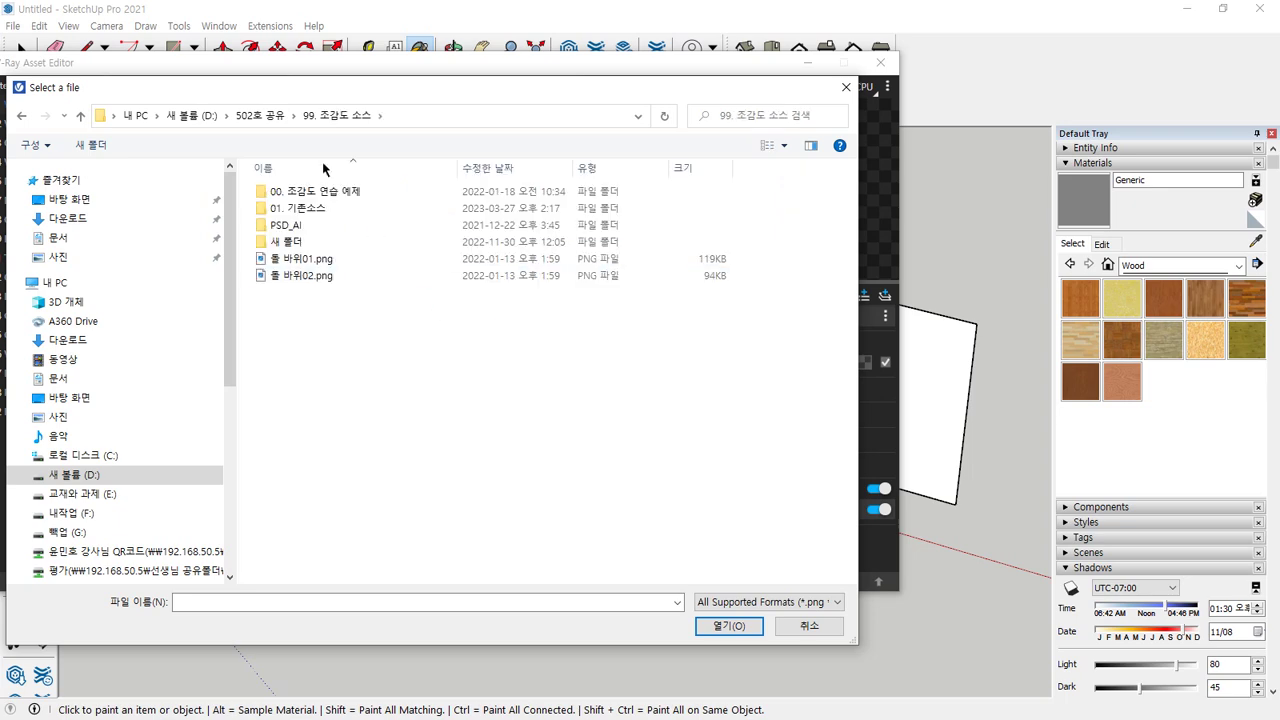
{"action": "left_click", "coordinate": [268, 115]}
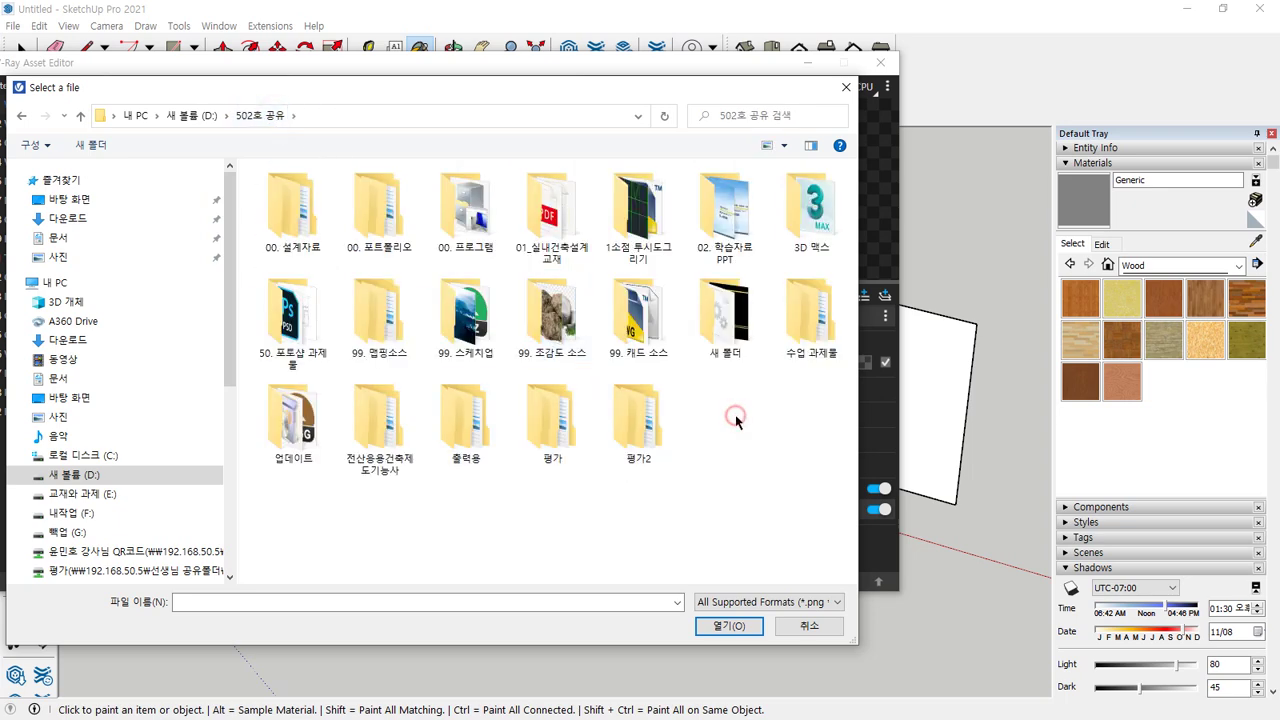
{"action": "double_click", "coordinate": [375, 330]}
{"action": "double_click", "coordinate": [388, 236]}
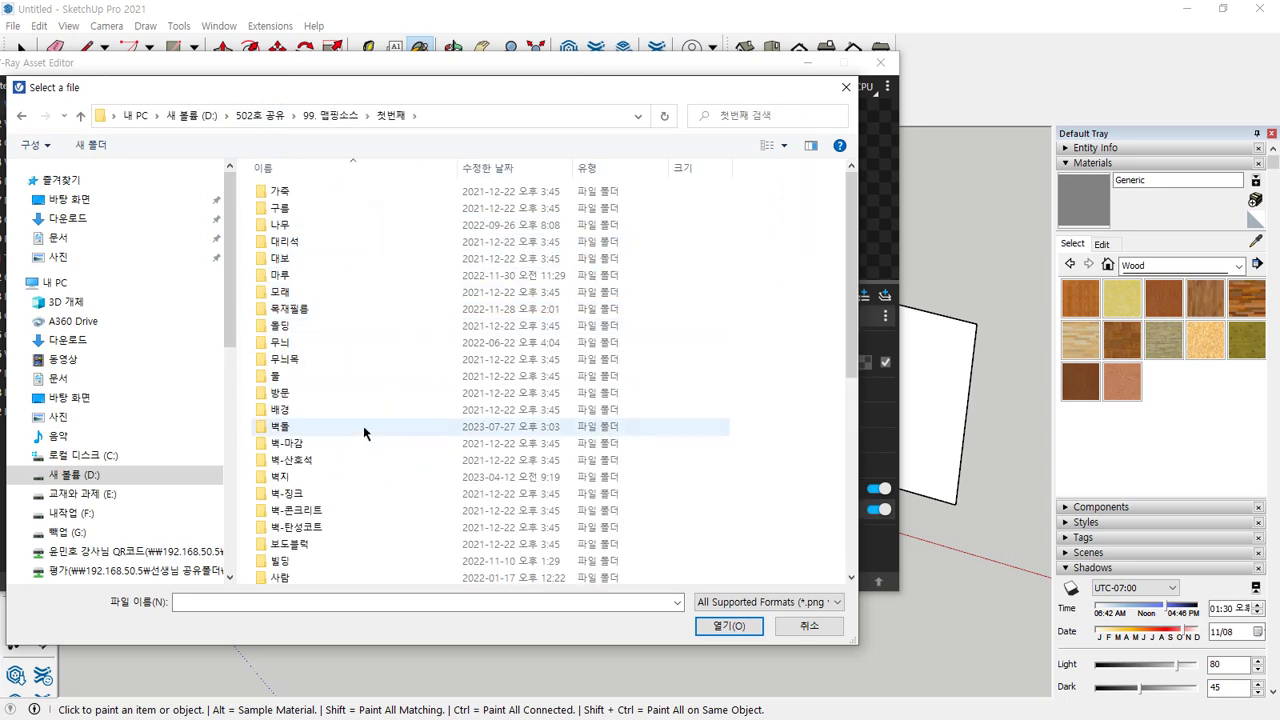
{"action": "left_click", "coordinate": [308, 459]}
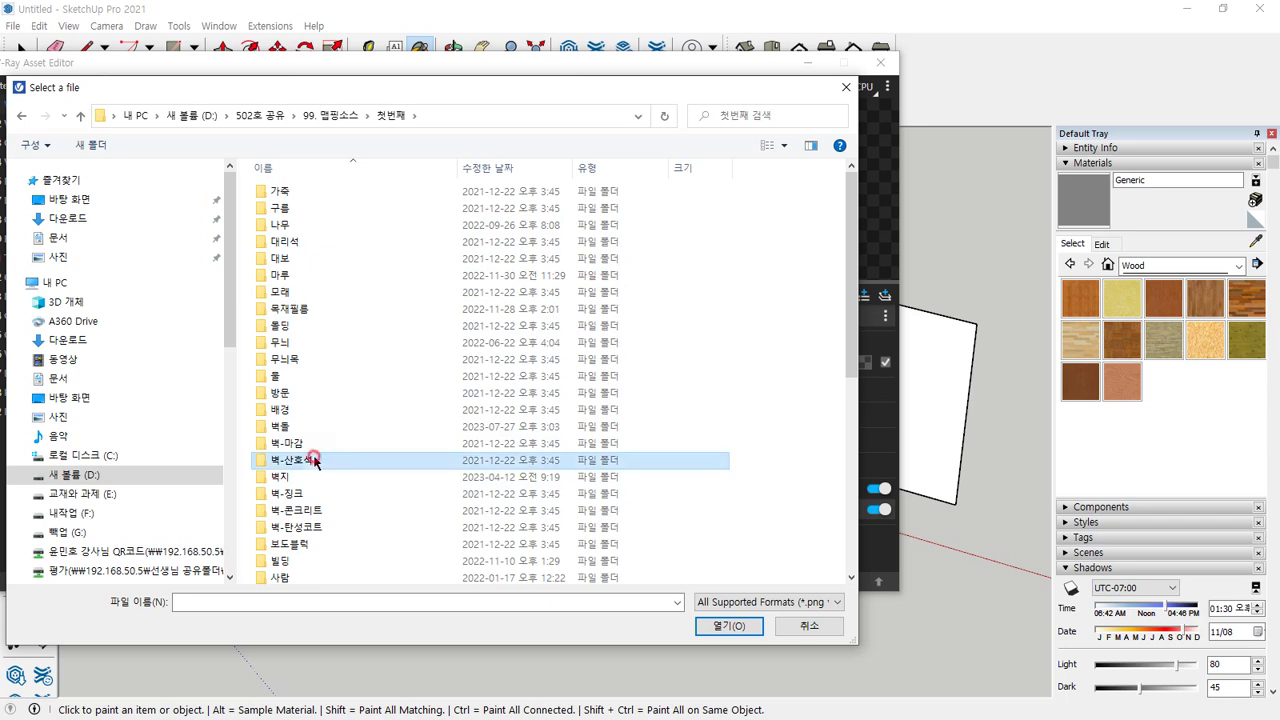
{"action": "left_click", "coordinate": [706, 623]}
{"action": "double_click", "coordinate": [811, 208]}
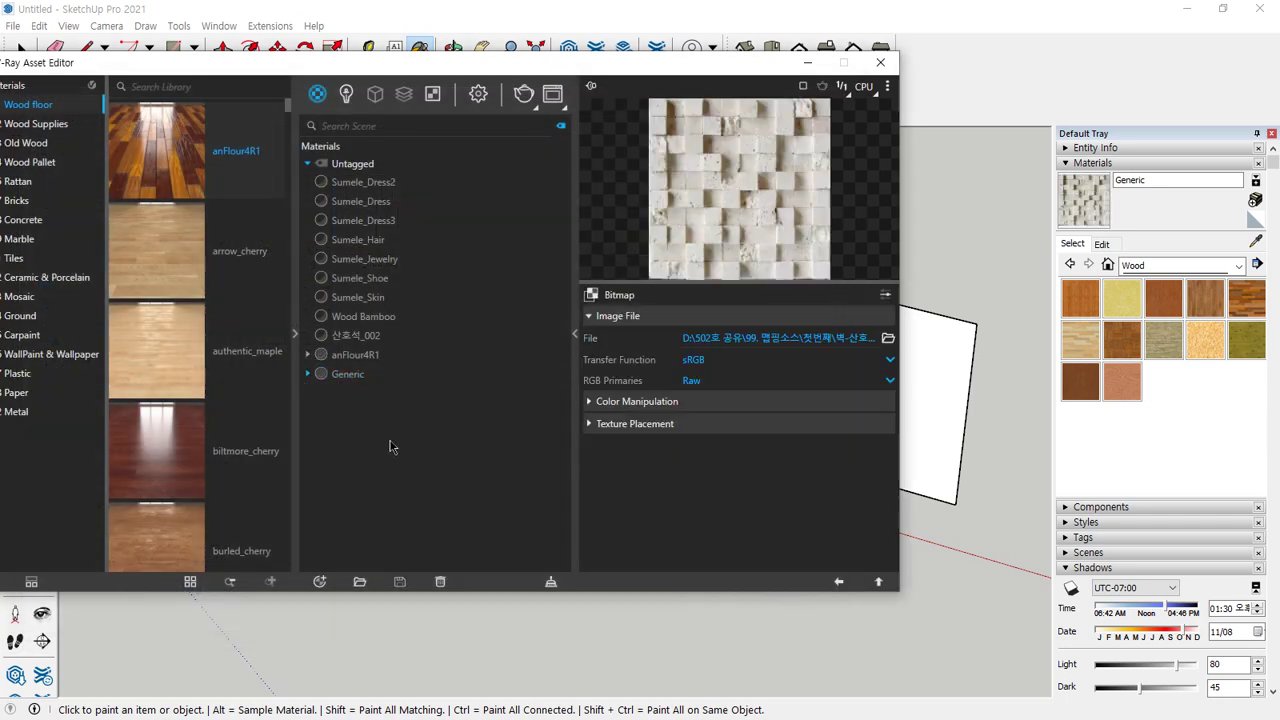
Paint the fourth rectangle with the Generic stone material, uncover the model and check the pattern up close.
{"action": "left_click", "coordinate": [948, 340]}
{"action": "left_click", "coordinate": [880, 62]}
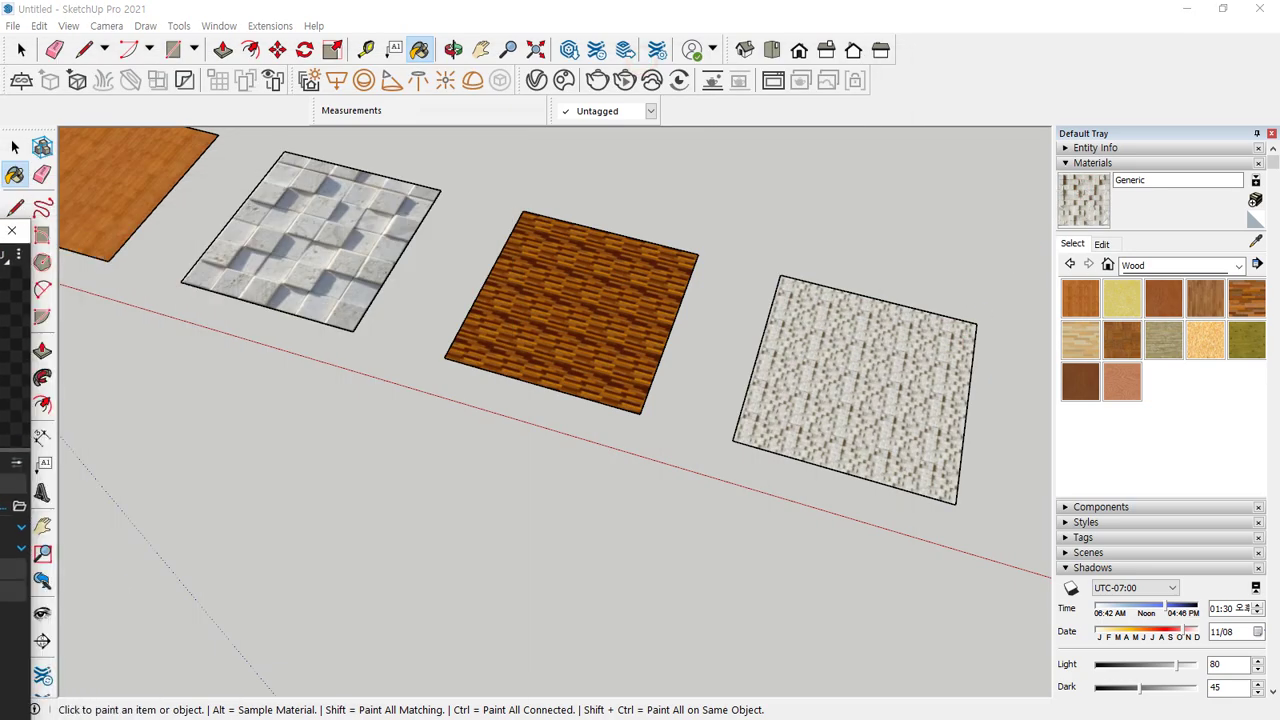
{"action": "scroll", "coordinate": [850, 386], "scroll_direction": "up", "scroll_amount": 6}
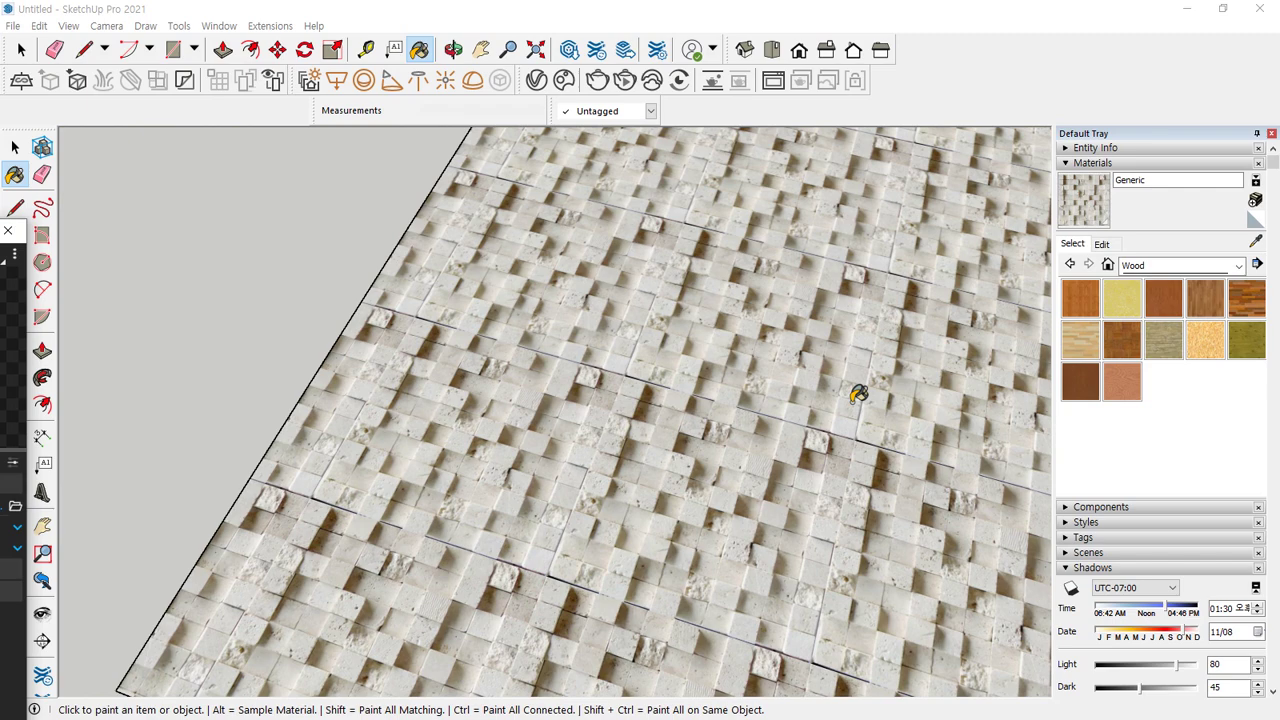
{"action": "scroll", "coordinate": [856, 392], "scroll_direction": "down", "scroll_amount": 10}
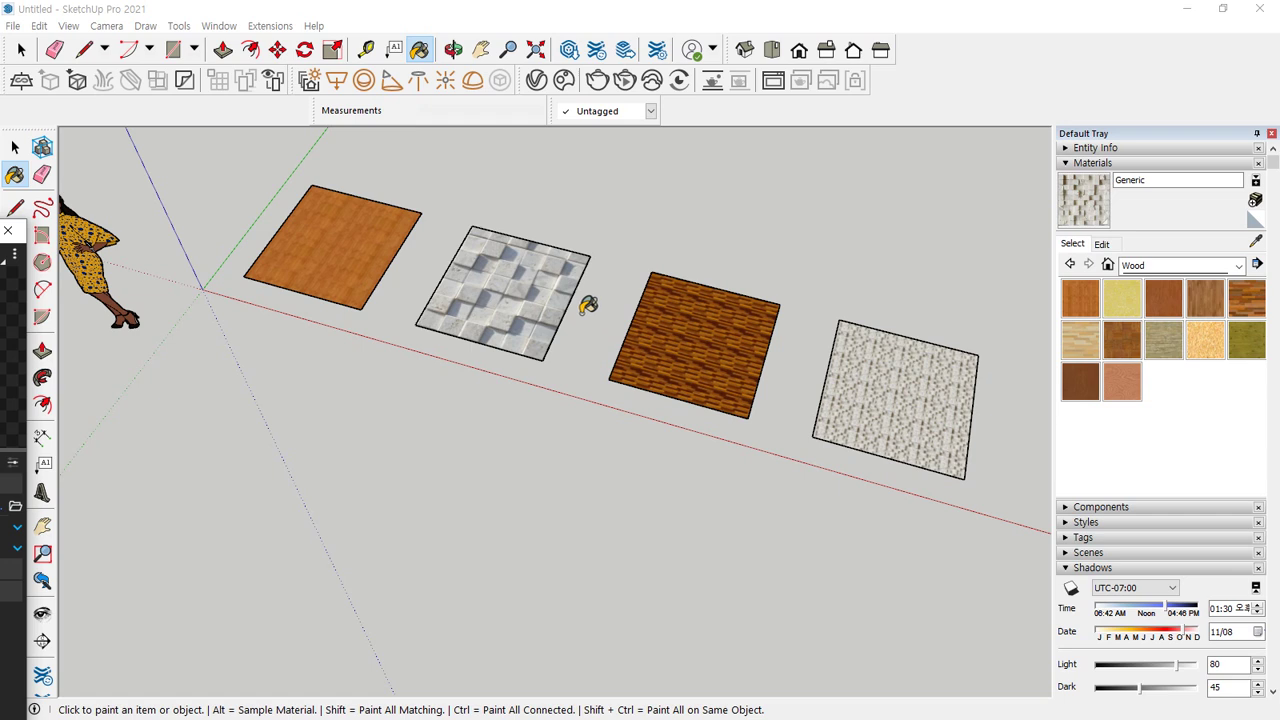
{"action": "middle_click_drag", "start_coordinate": [466, 180], "coordinate": [468, 226]}
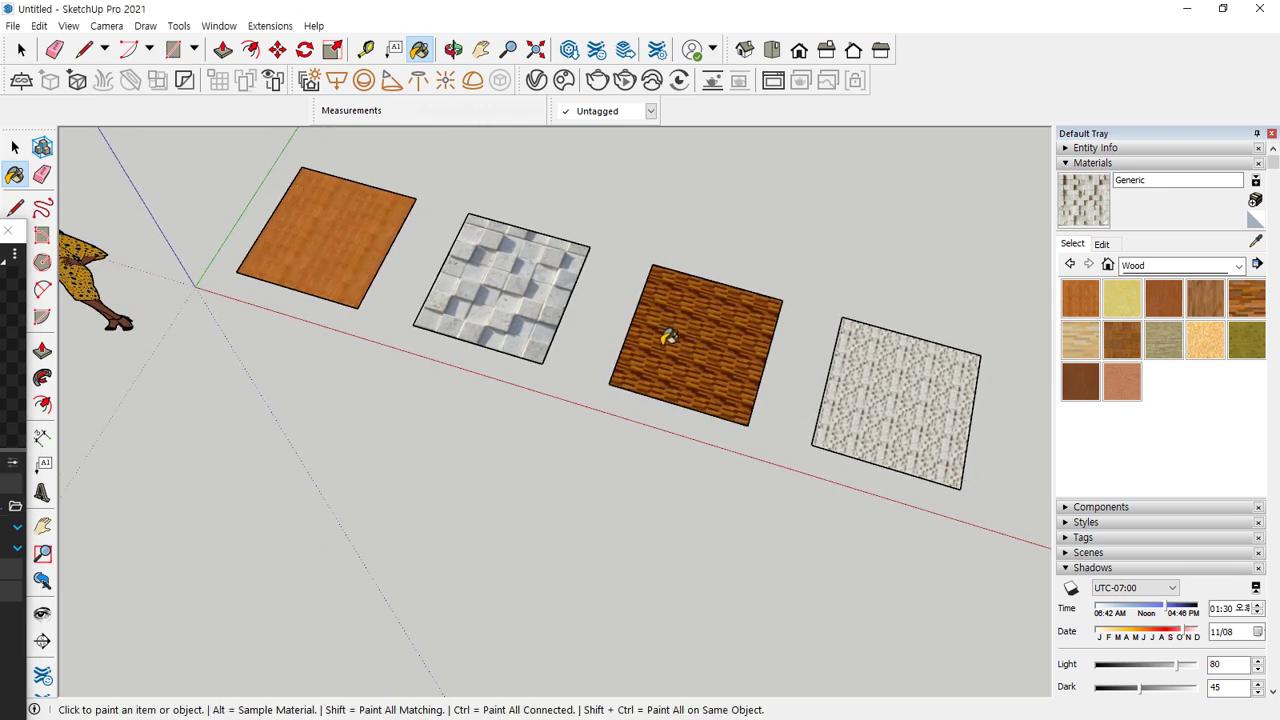
Sample the wood plank material from the third rectangle and open its texture settings for editing.
{"action": "key", "text": "space"}
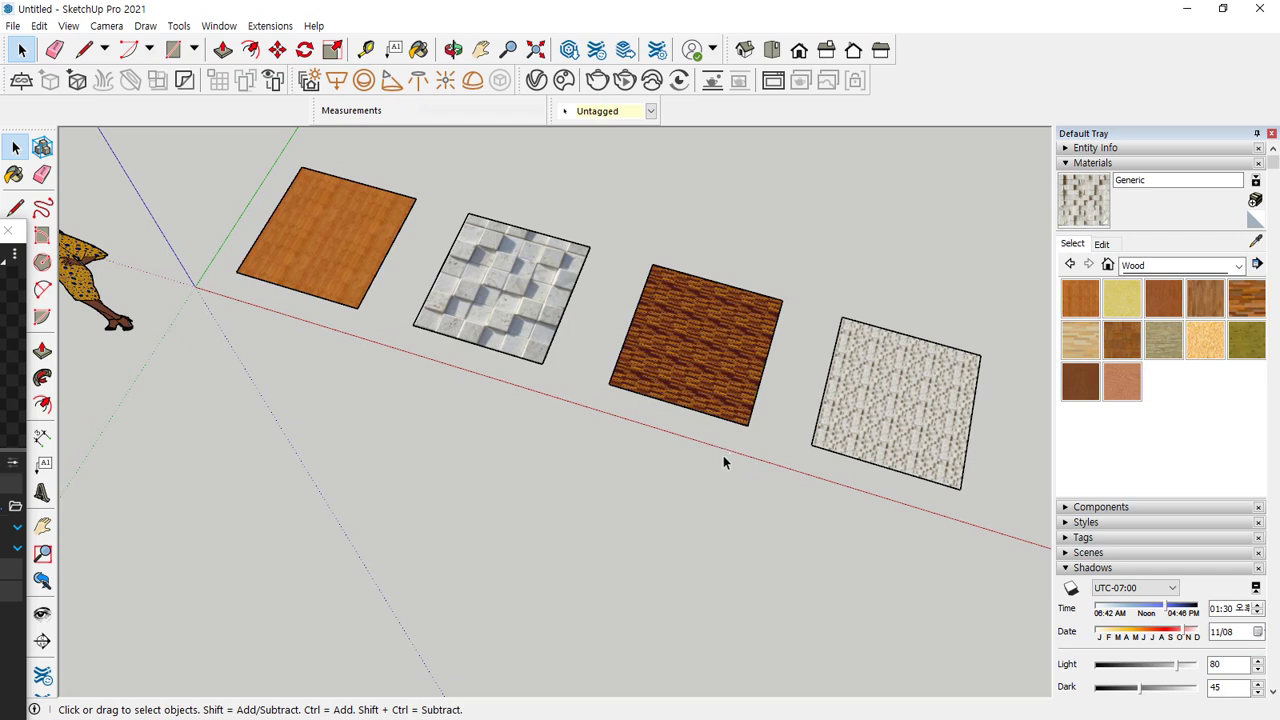
{"action": "left_click", "coordinate": [877, 384]}
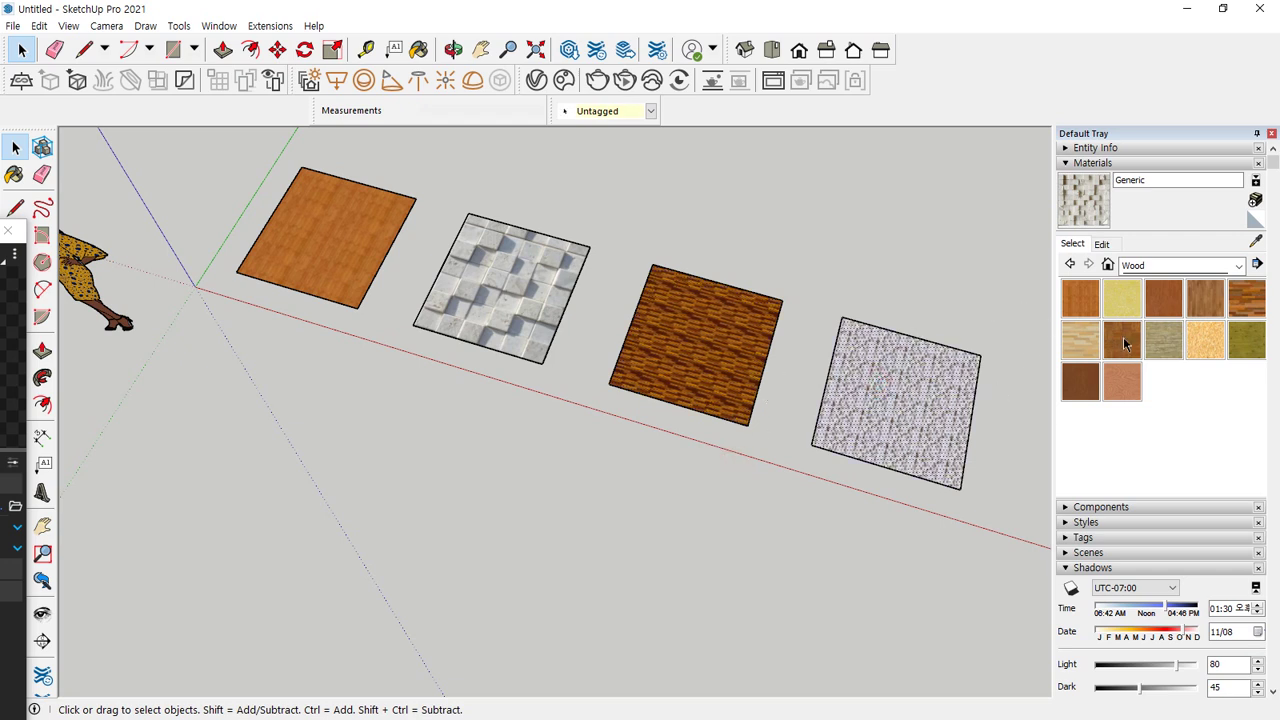
{"action": "key", "text": "Escape"}
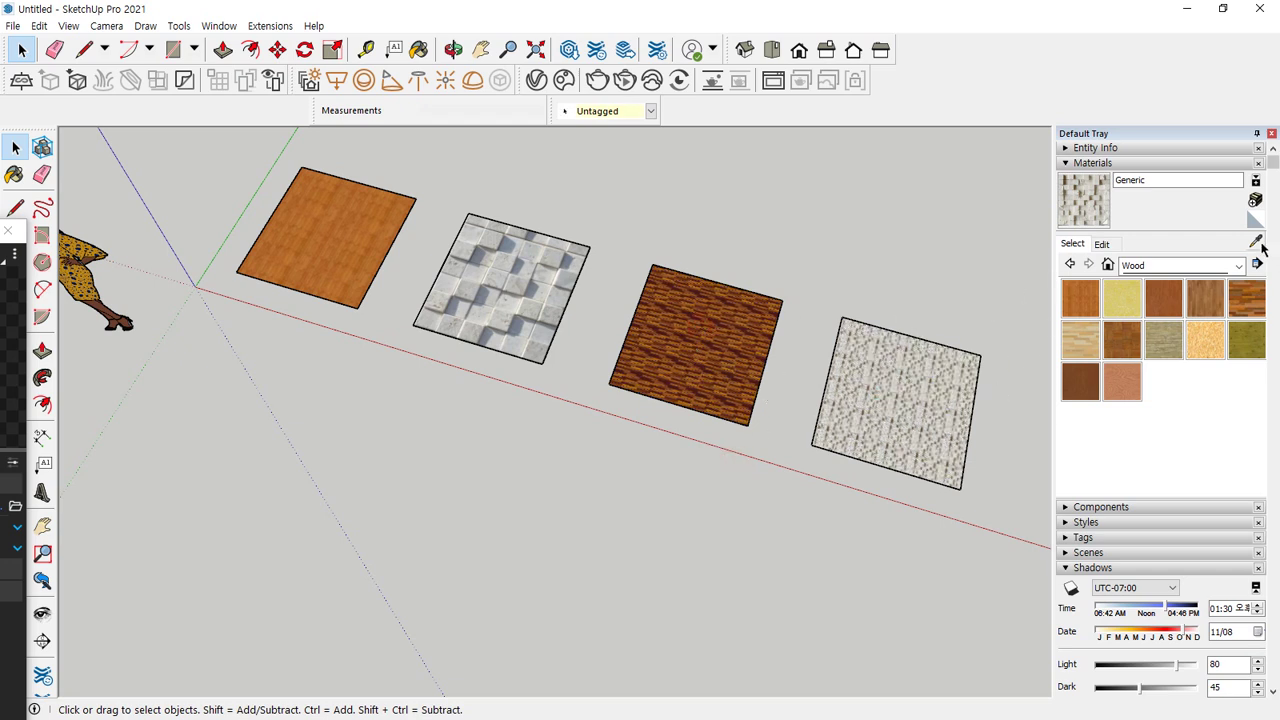
{"action": "left_click", "coordinate": [1256, 242]}
{"action": "left_click", "coordinate": [724, 326]}
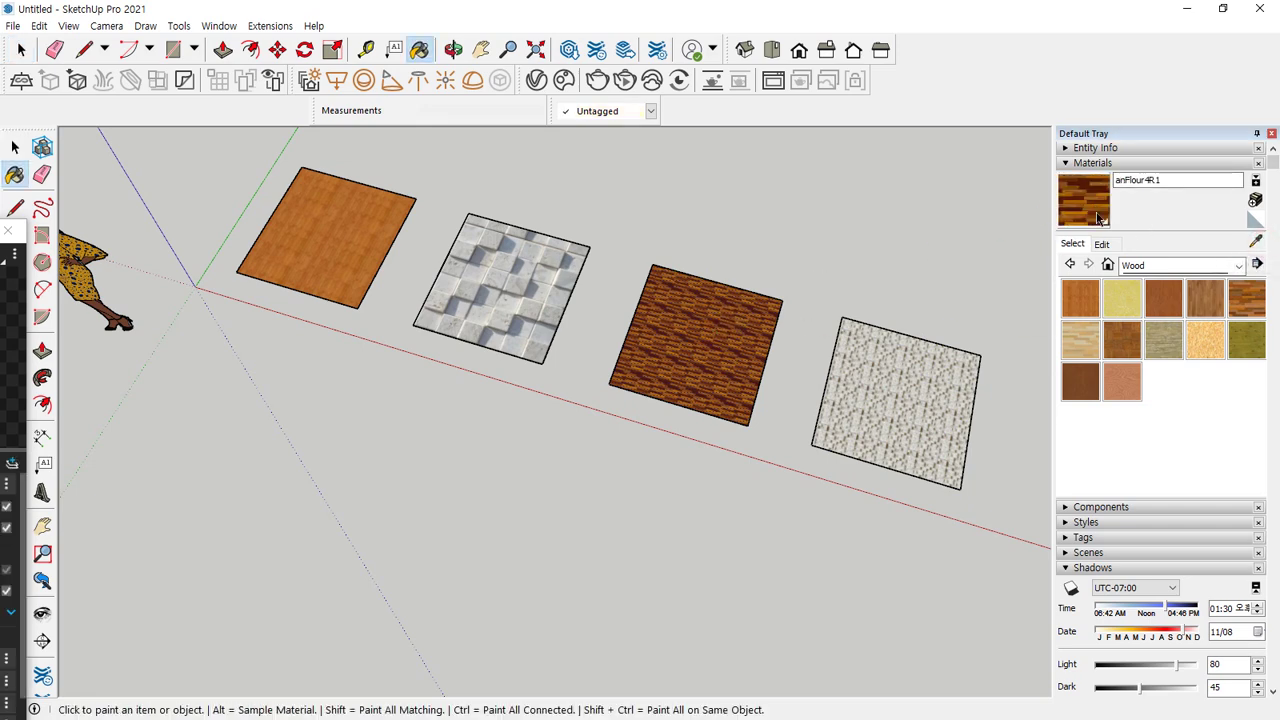
{"action": "left_click", "coordinate": [1102, 245]}
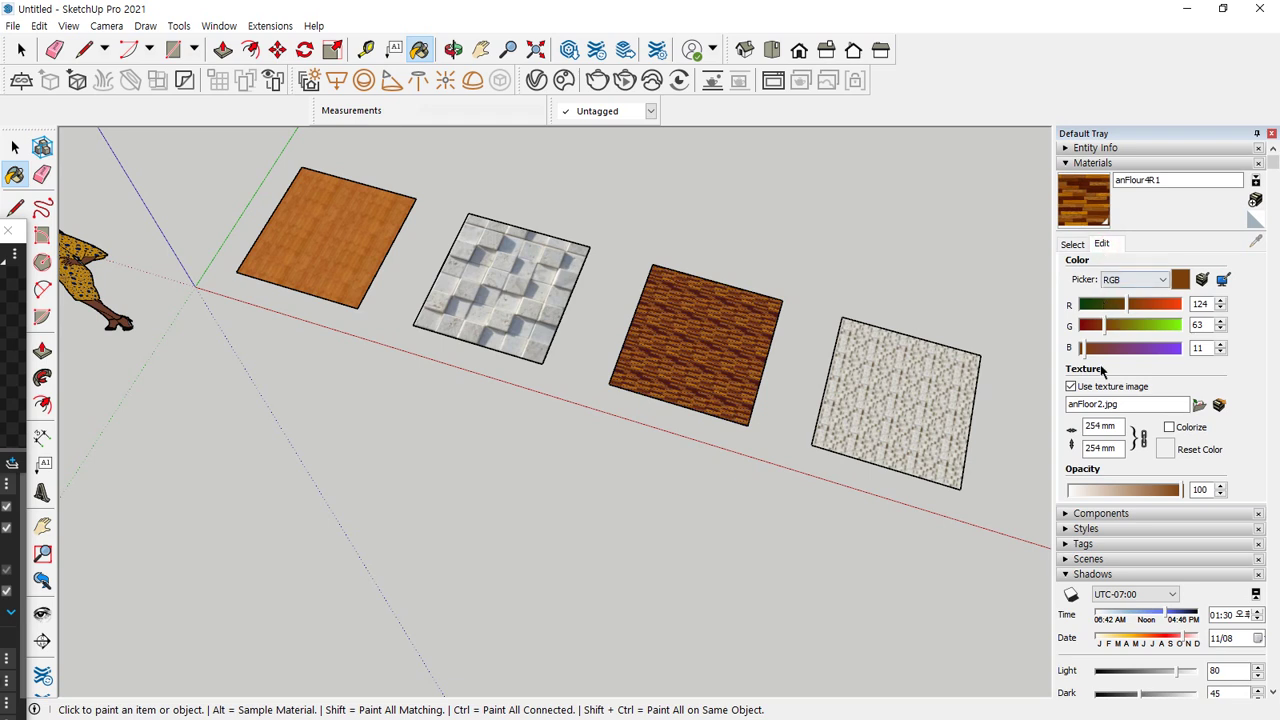
Set the anFlour4R1 texture width to 2540 mm and check the plank size on the third rectangle.
{"action": "left_click", "coordinate": [1101, 426]}
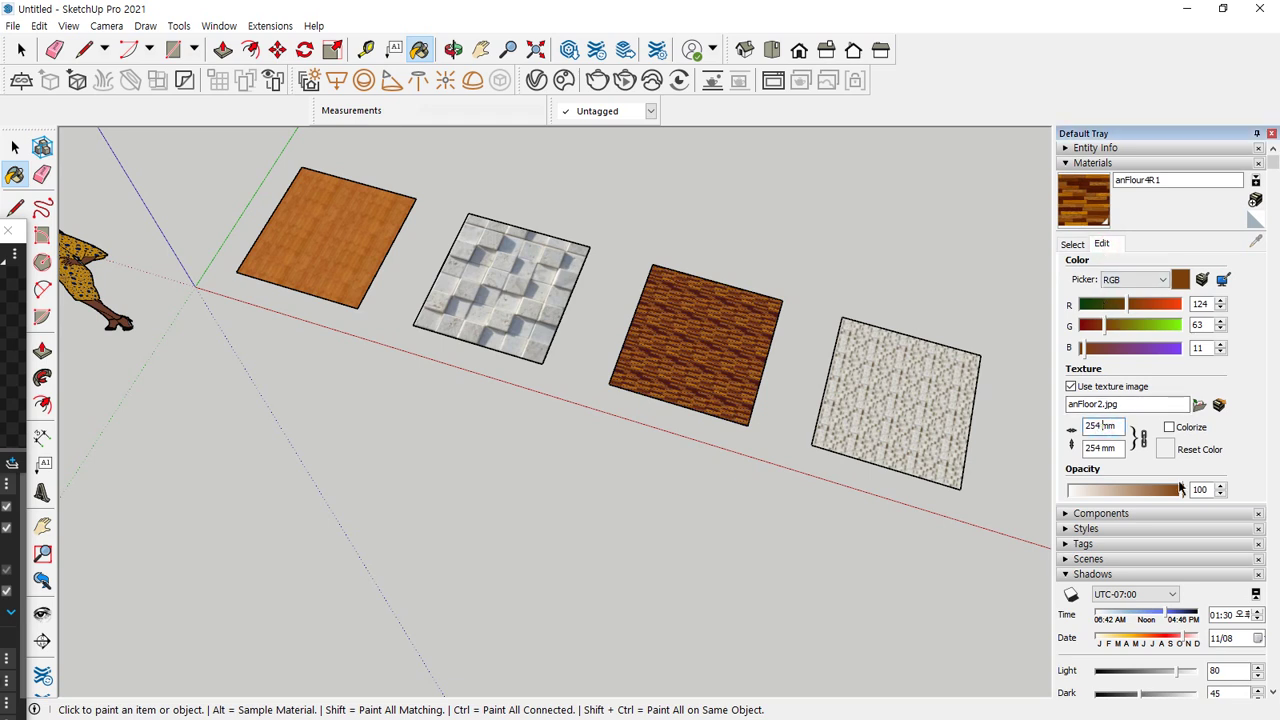
{"action": "type", "text": "0"}
{"action": "key", "text": "Return"}
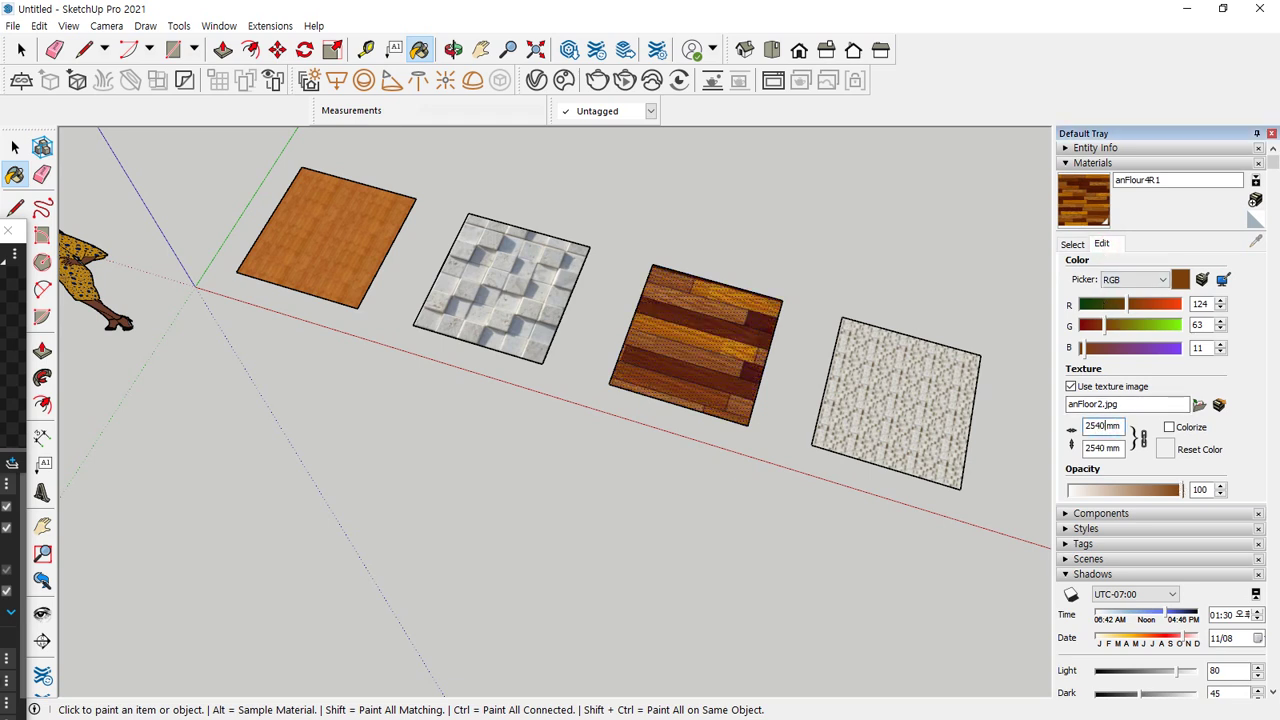
{"action": "scroll", "coordinate": [660, 320], "scroll_direction": "up", "scroll_amount": 5}
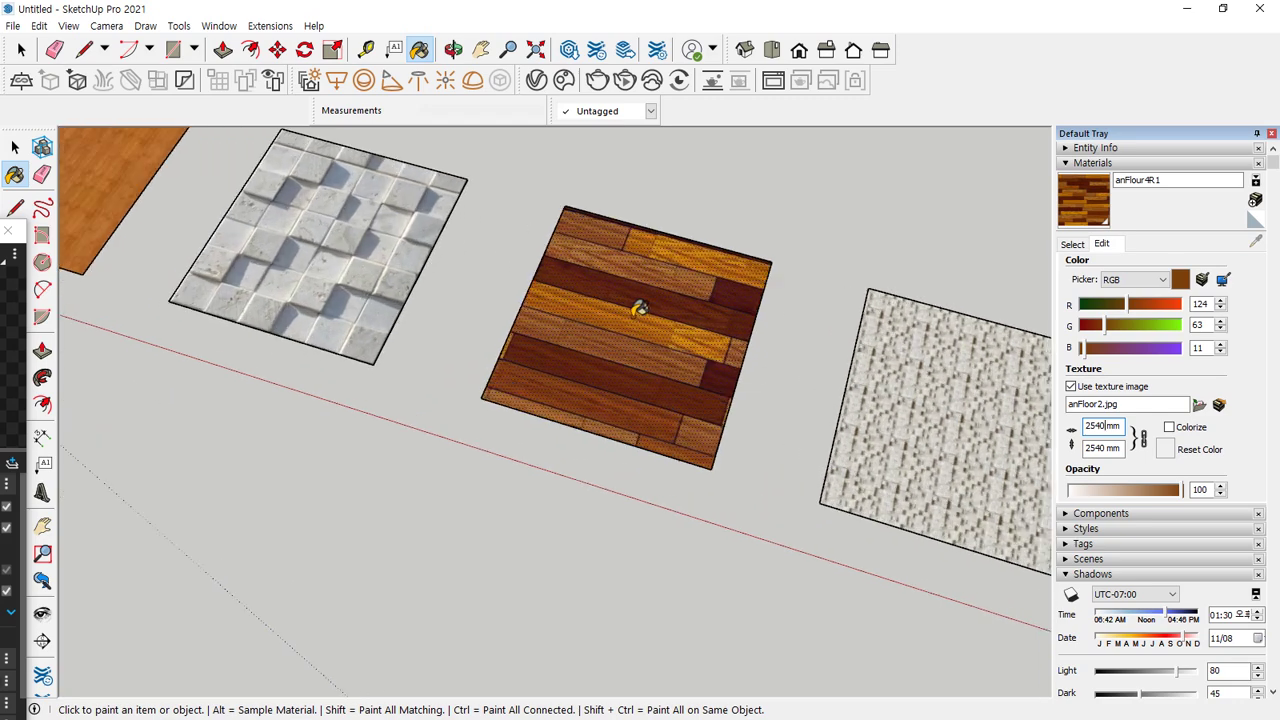
Set the anFlour4R1 texture width to 1000 mm and return to the Select tool.
{"action": "triple_click", "coordinate": [1106, 427]}
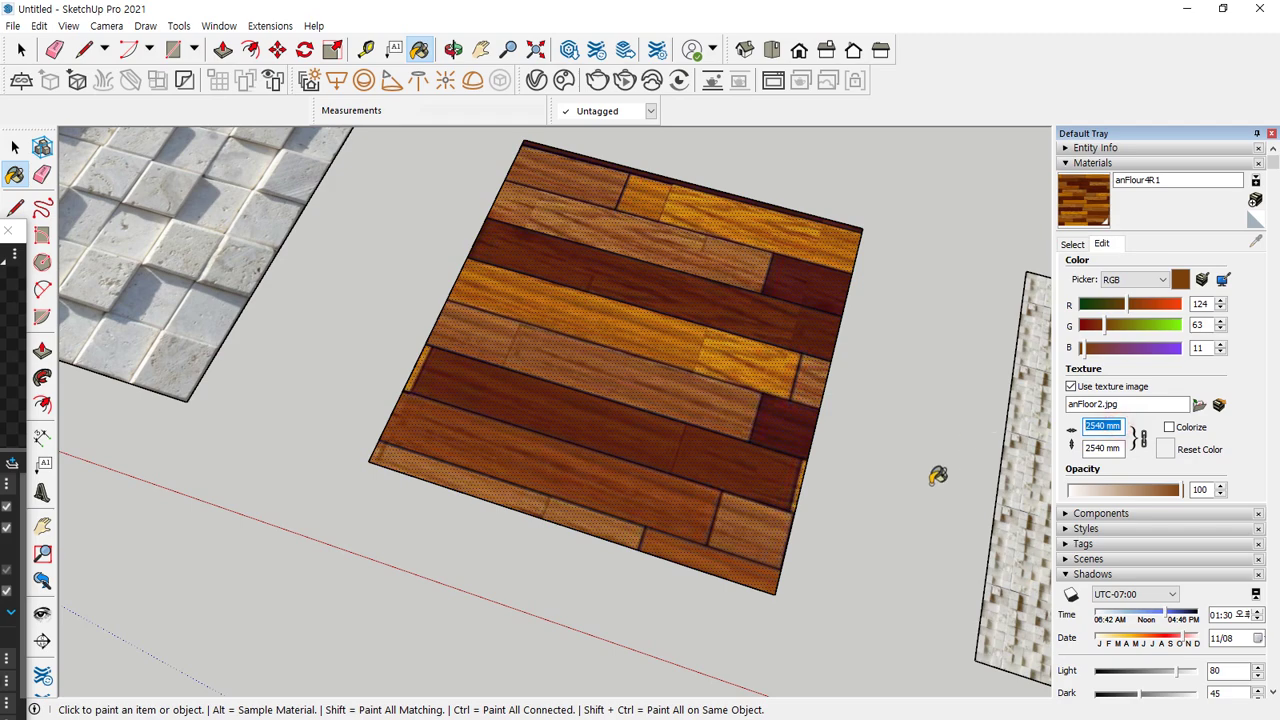
{"action": "type", "text": "1000"}
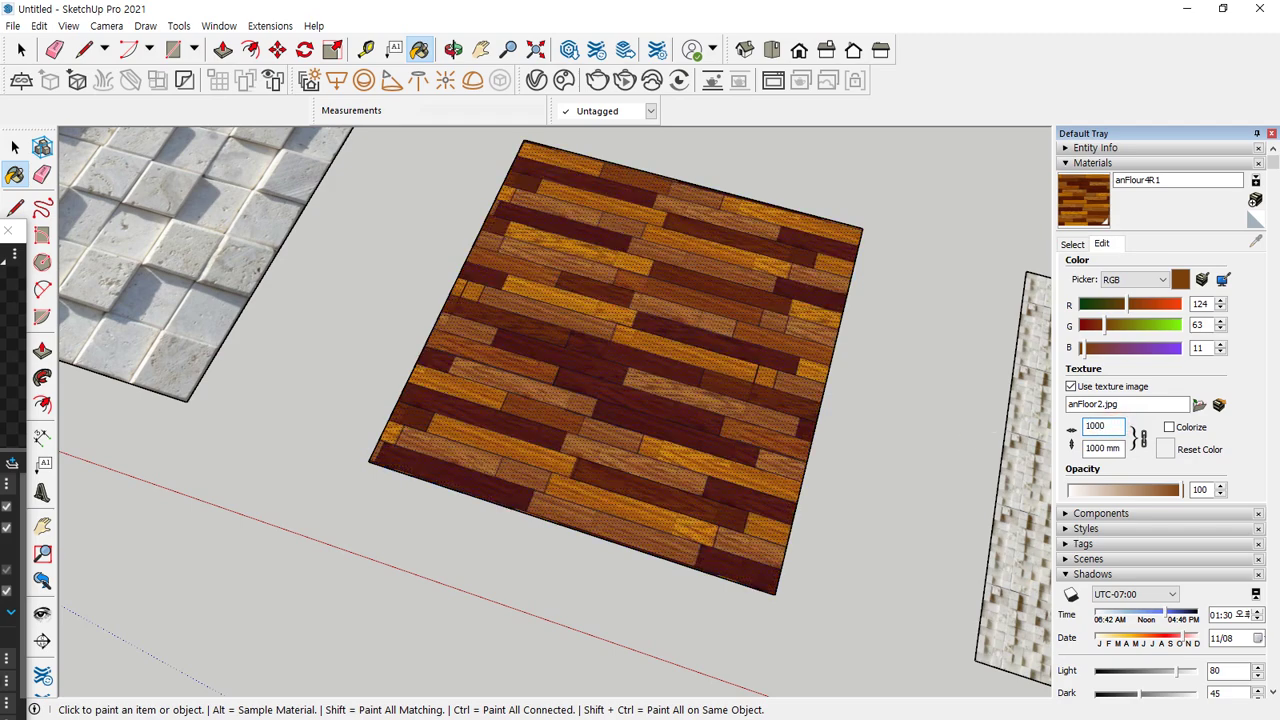
{"action": "mouse_move", "coordinate": [1138, 478]}
{"action": "left_mouse_down"}
{"action": "mouse_move", "coordinate": [1058, 460]}
{"action": "mouse_move", "coordinate": [1130, 414]}
{"action": "mouse_move", "coordinate": [1175, 480]}
{"action": "left_mouse_up"}
{"action": "key", "text": "Escape"}
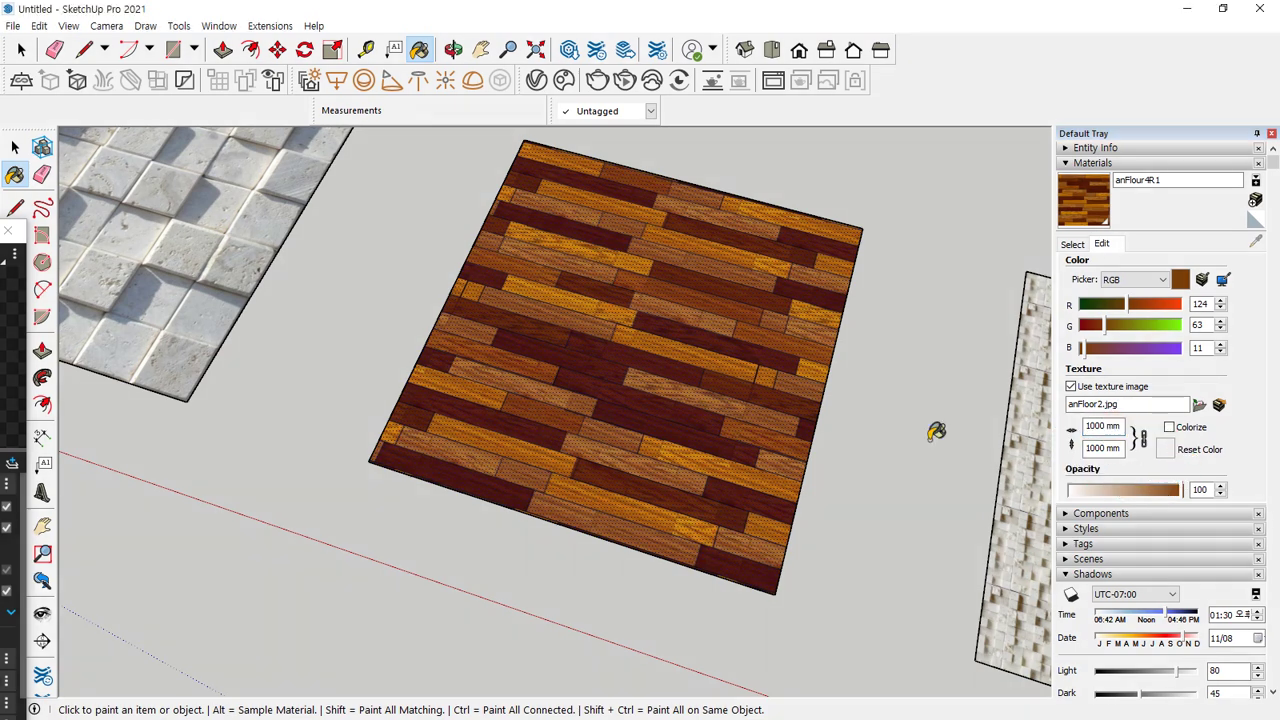
{"action": "left_click", "coordinate": [15, 147]}
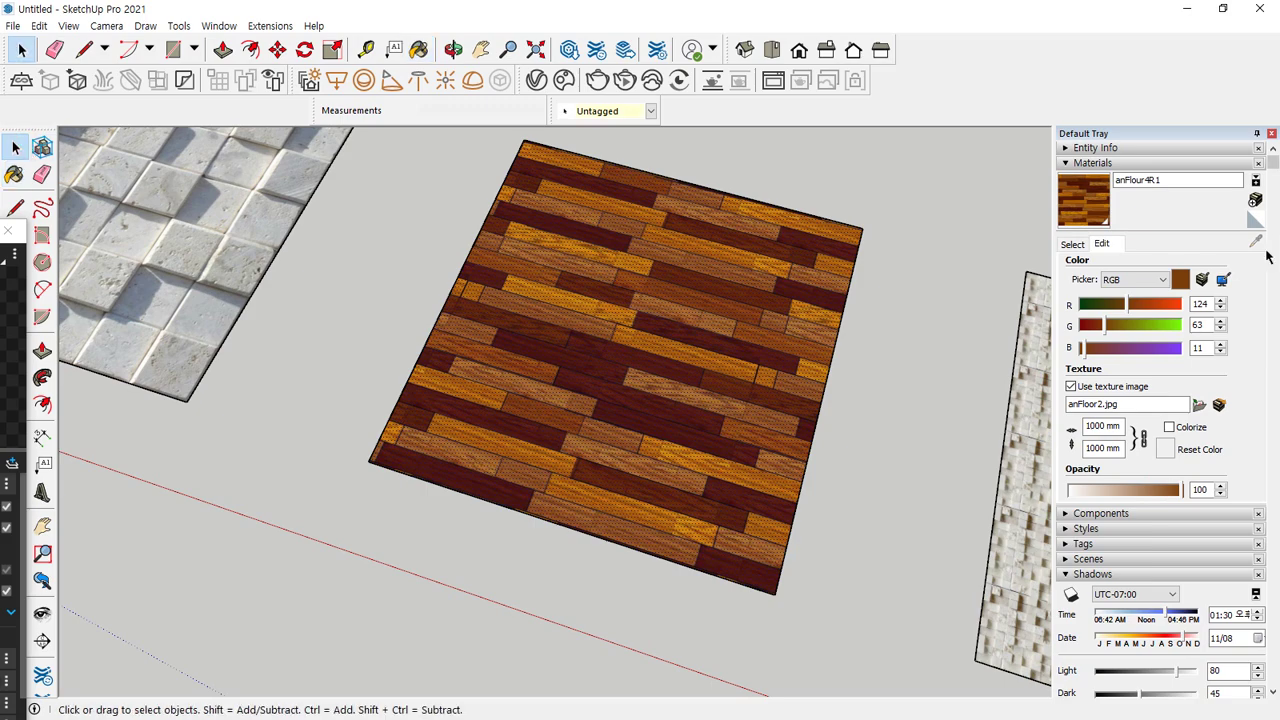
Start positioning the texture on the fourth rectangle and enlarge the stone pattern by pulling the green pin outward.
{"action": "middle_click_drag", "start_coordinate": [977, 315], "coordinate": [329, 186], "text": "shift"}
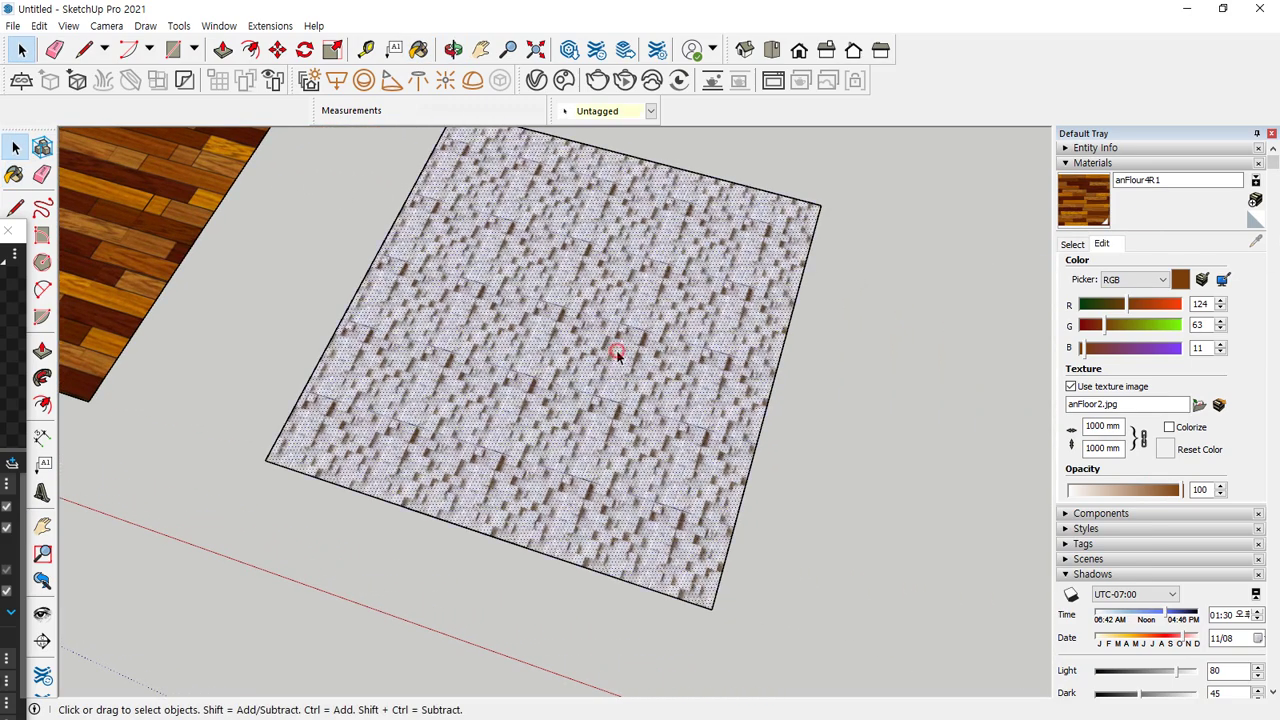
{"action": "right_click", "coordinate": [531, 207]}
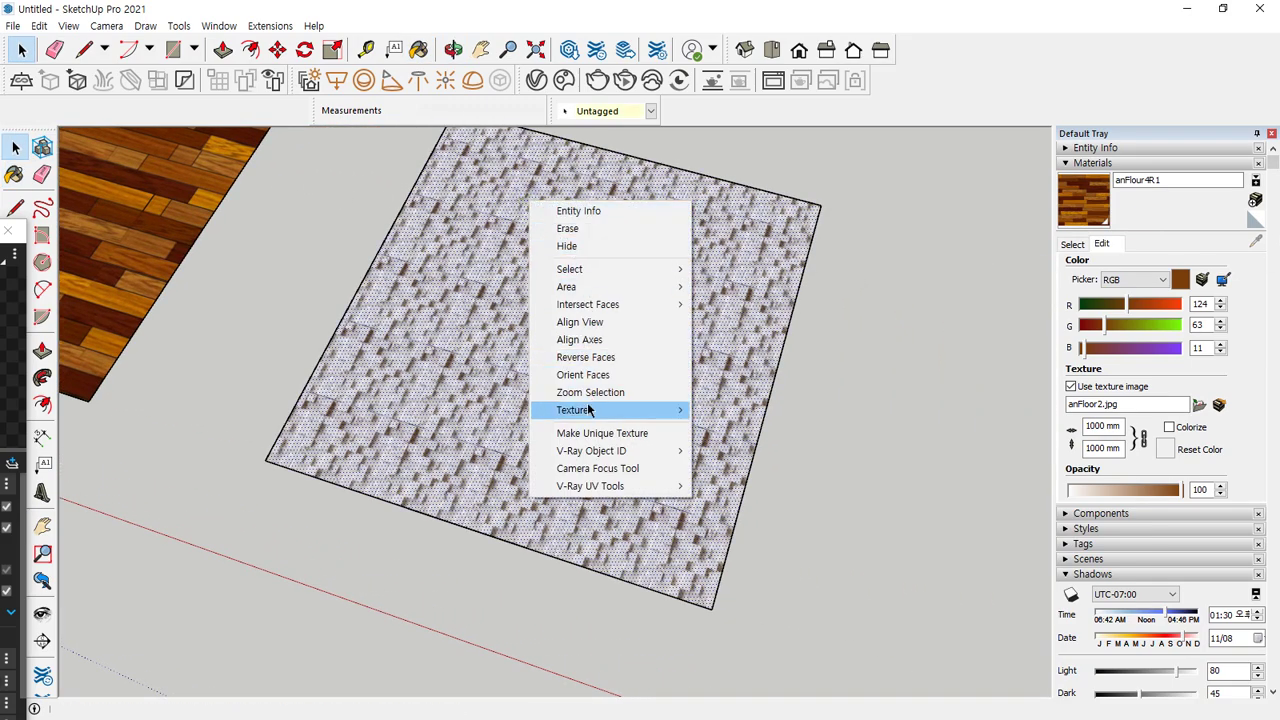
{"action": "mouse_move", "coordinate": [590, 410]}
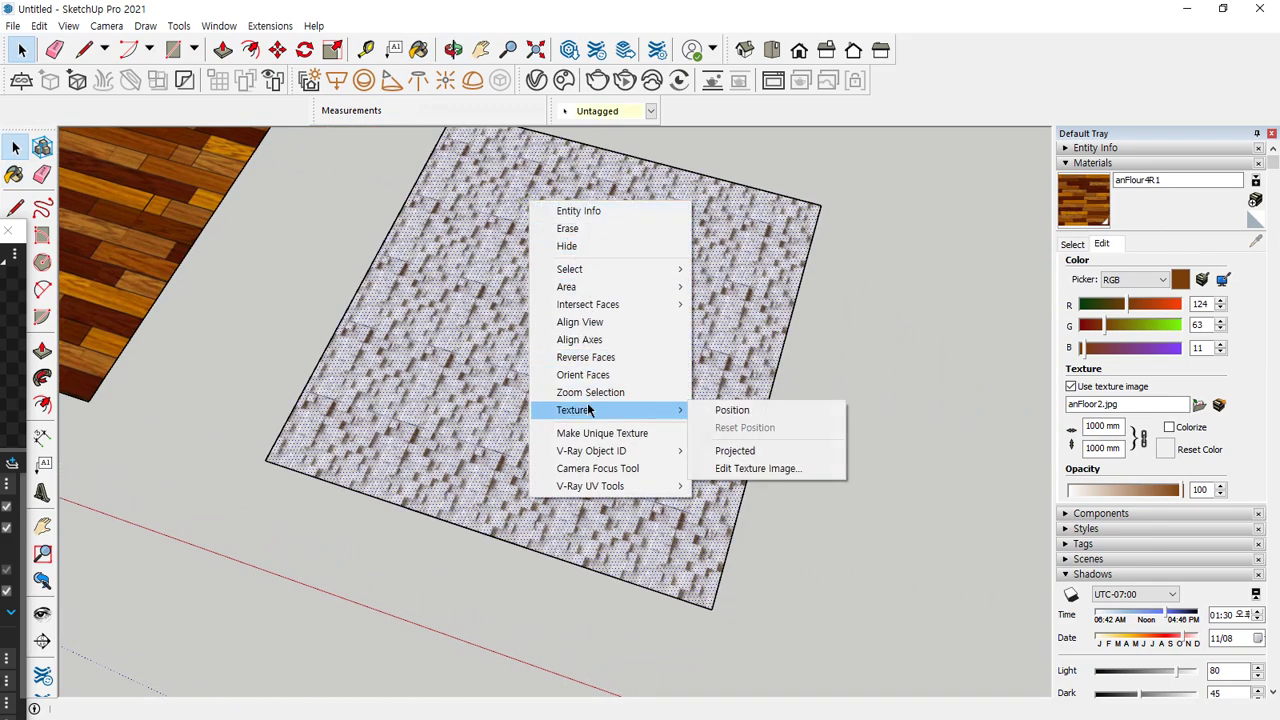
{"action": "left_click", "coordinate": [723, 411]}
{"action": "left_click_drag", "start_coordinate": [591, 231], "coordinate": [782, 278]}
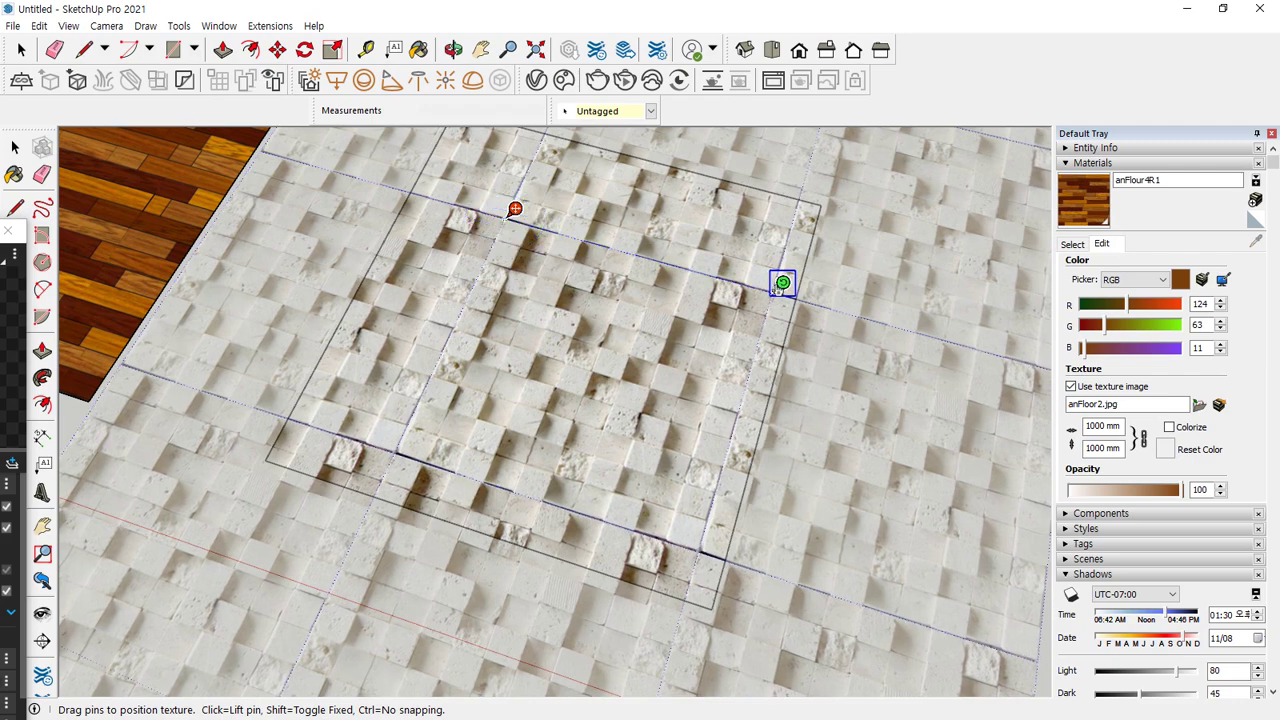
Fit the stone texture to the fourth rectangle by placing the red and green pins on its two near corners, and accept the positioning.
{"action": "left_click_drag", "start_coordinate": [512, 212], "coordinate": [262, 465]}
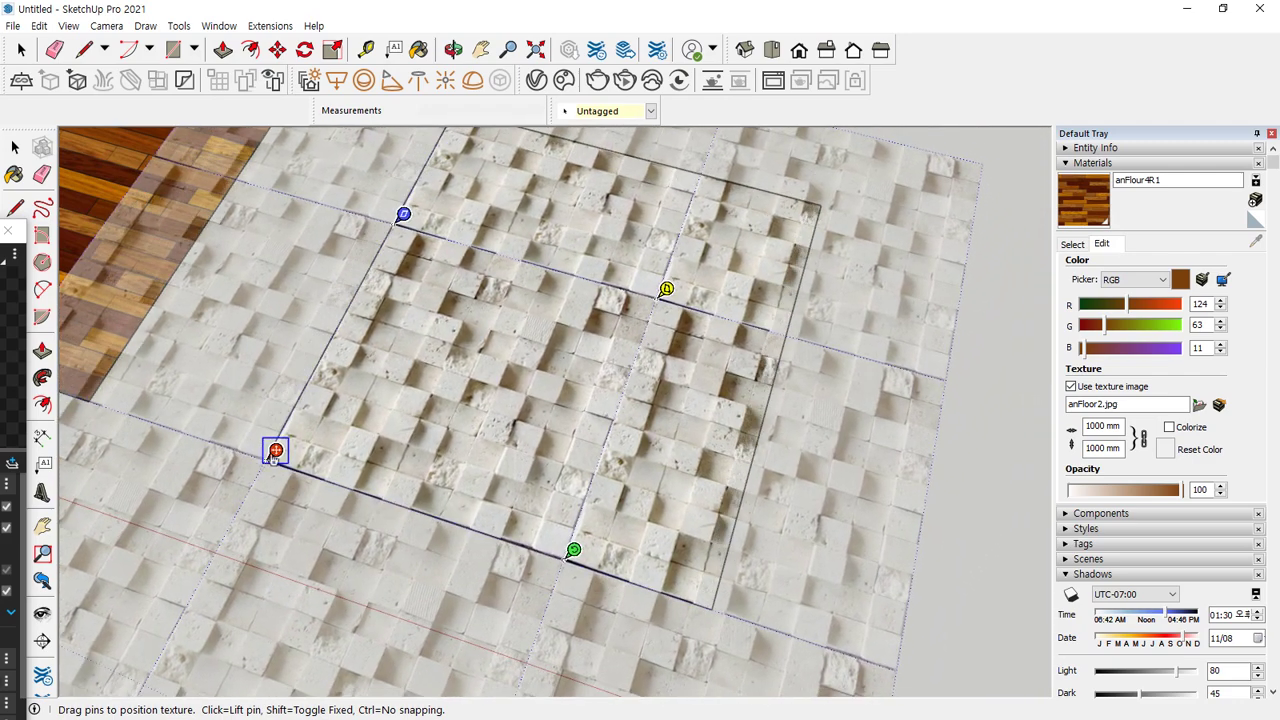
{"action": "left_click_drag", "start_coordinate": [572, 550], "coordinate": [722, 599]}
{"action": "scroll", "coordinate": [634, 566], "scroll_direction": "down", "scroll_amount": 5}
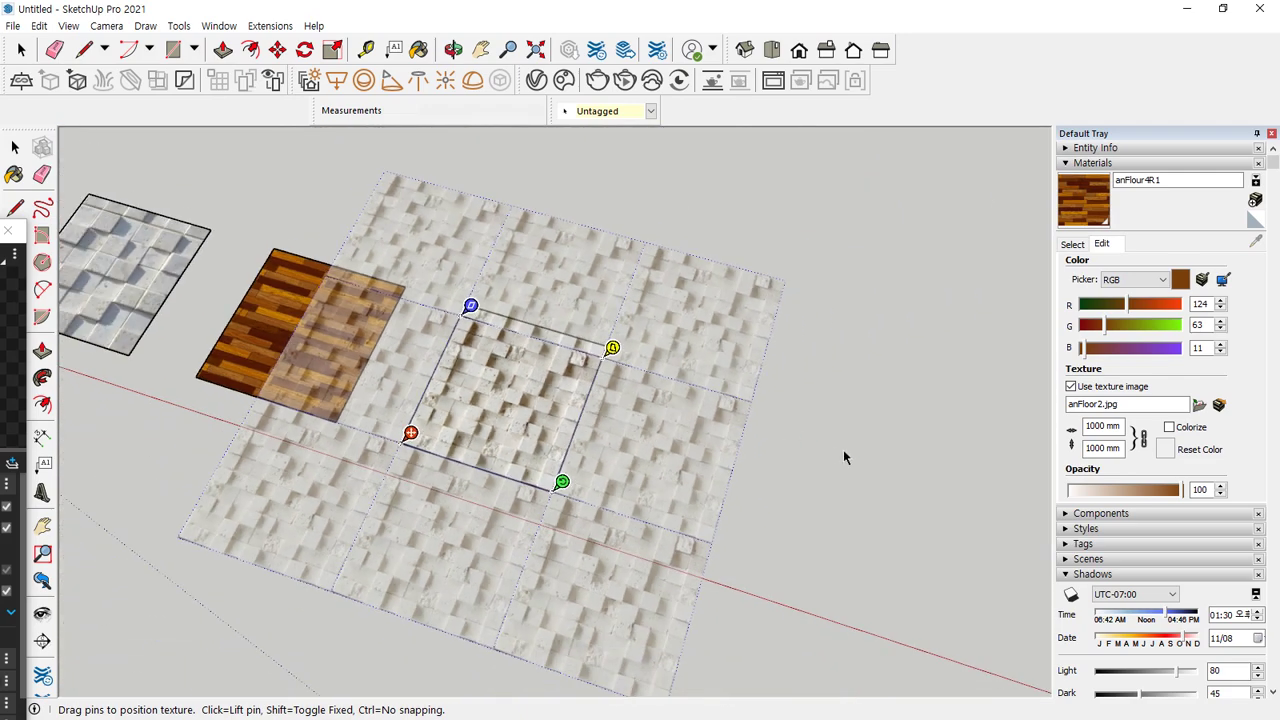
{"action": "key", "text": "Return"}
{"action": "scroll", "coordinate": [843, 457], "scroll_direction": "up", "scroll_amount": 3}
{"action": "left_click", "coordinate": [783, 273]}
{"action": "scroll", "coordinate": [783, 273], "scroll_direction": "up", "scroll_amount": 2}
{"action": "scroll", "coordinate": [500, 400], "scroll_direction": "down", "scroll_amount": 2}
{"action": "middle_click_drag", "start_coordinate": [450, 392], "coordinate": [519, 433]}
{"action": "scroll", "coordinate": [519, 433], "scroll_direction": "down", "scroll_amount": 2}
{"action": "mouse_move", "coordinate": [400, 420]}
{"action": "middle_mouse_down"}
{"action": "mouse_move", "coordinate": [430, 412]}
{"action": "mouse_move", "coordinate": [392, 403]}
{"action": "middle_mouse_up"}
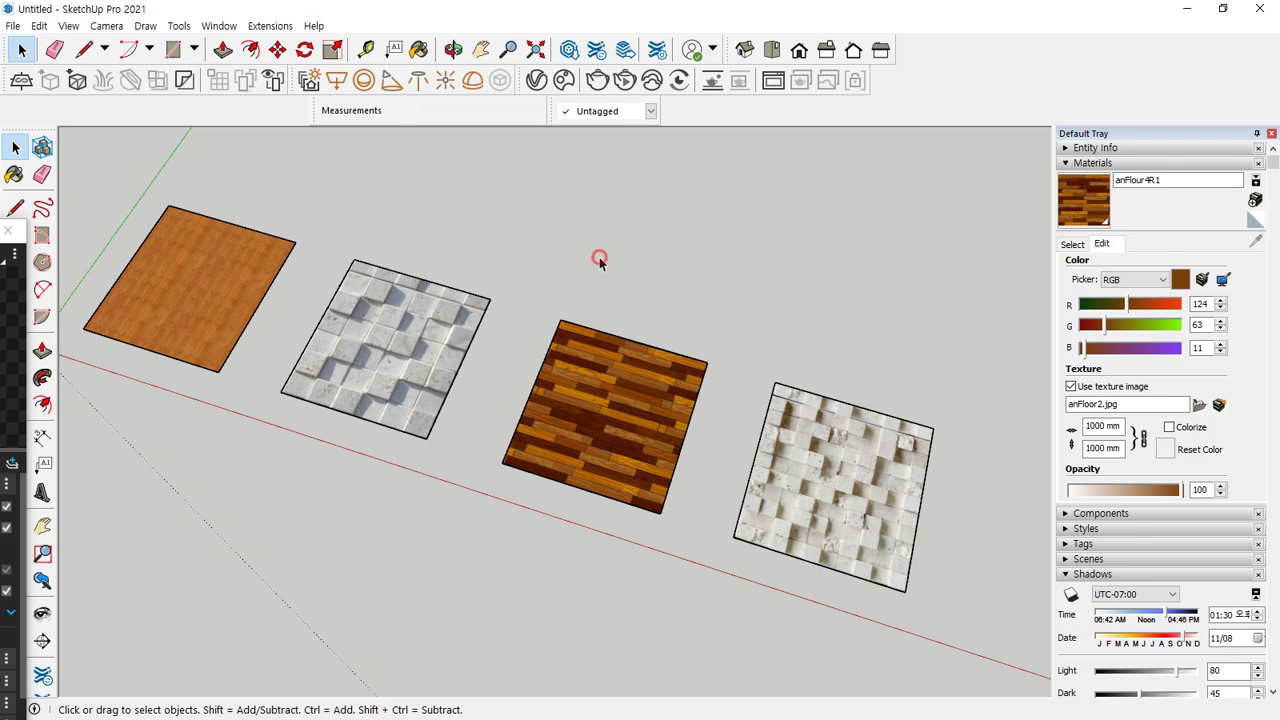
{"action": "left_click_drag", "start_coordinate": [942, 626], "coordinate": [91, 209]}
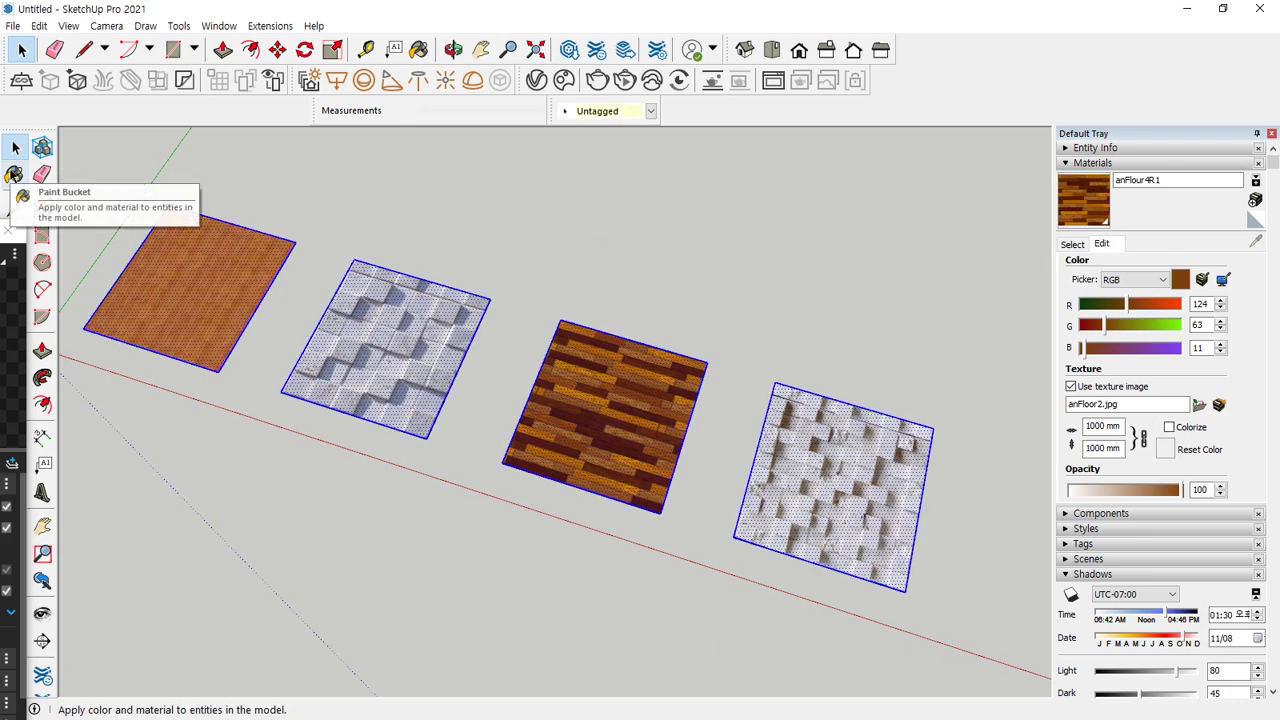
{"action": "left_click", "coordinate": [827, 223]}
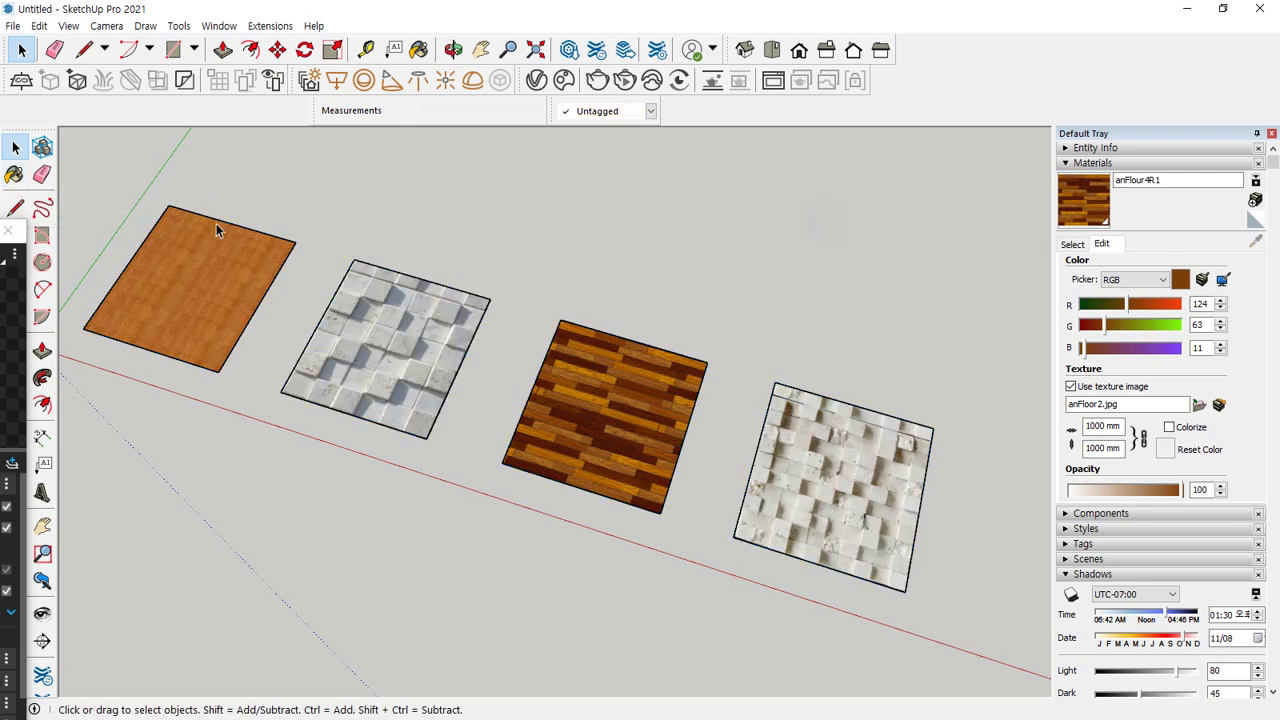
{"action": "mouse_move", "coordinate": [247, 204]}
{"action": "left_mouse_down"}
{"action": "mouse_move", "coordinate": [337, 219]}
{"action": "mouse_move", "coordinate": [372, 245]}
{"action": "left_mouse_up"}
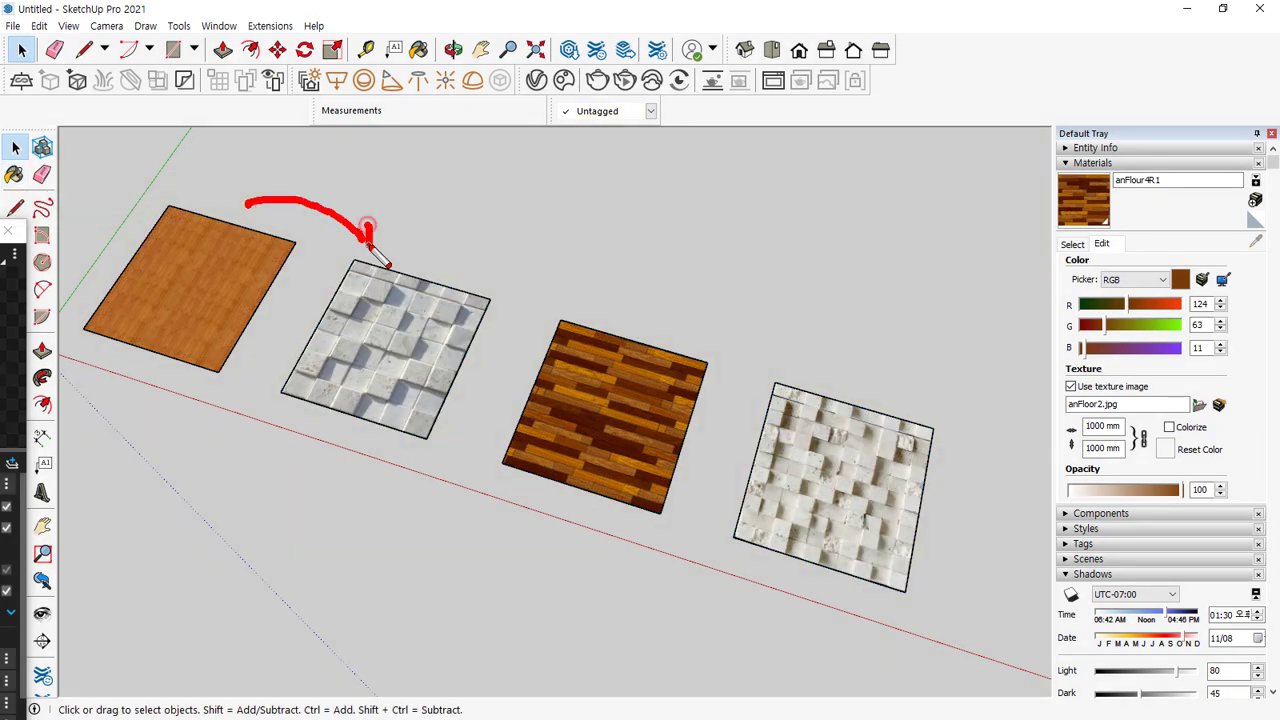
{"action": "mouse_move", "coordinate": [270, 222]}
{"action": "left_mouse_down"}
{"action": "mouse_move", "coordinate": [246, 202]}
{"action": "mouse_move", "coordinate": [396, 242]}
{"action": "mouse_move", "coordinate": [250, 207]}
{"action": "mouse_move", "coordinate": [372, 243]}
{"action": "left_mouse_up"}
{"action": "mouse_move", "coordinate": [1122, 238]}
{"action": "left_mouse_down"}
{"action": "mouse_move", "coordinate": [1058, 200]}
{"action": "mouse_move", "coordinate": [398, 178]}
{"action": "mouse_move", "coordinate": [206, 205]}
{"action": "mouse_move", "coordinate": [220, 262]}
{"action": "left_mouse_up"}
{"action": "mouse_move", "coordinate": [22, 6]}
{"action": "left_mouse_down"}
{"action": "mouse_move", "coordinate": [18, 30]}
{"action": "mouse_move", "coordinate": [140, 45]}
{"action": "mouse_move", "coordinate": [355, 298]}
{"action": "mouse_move", "coordinate": [357, 262]}
{"action": "mouse_move", "coordinate": [318, 312]}
{"action": "left_mouse_up"}
{"action": "key", "text": "Escape"}
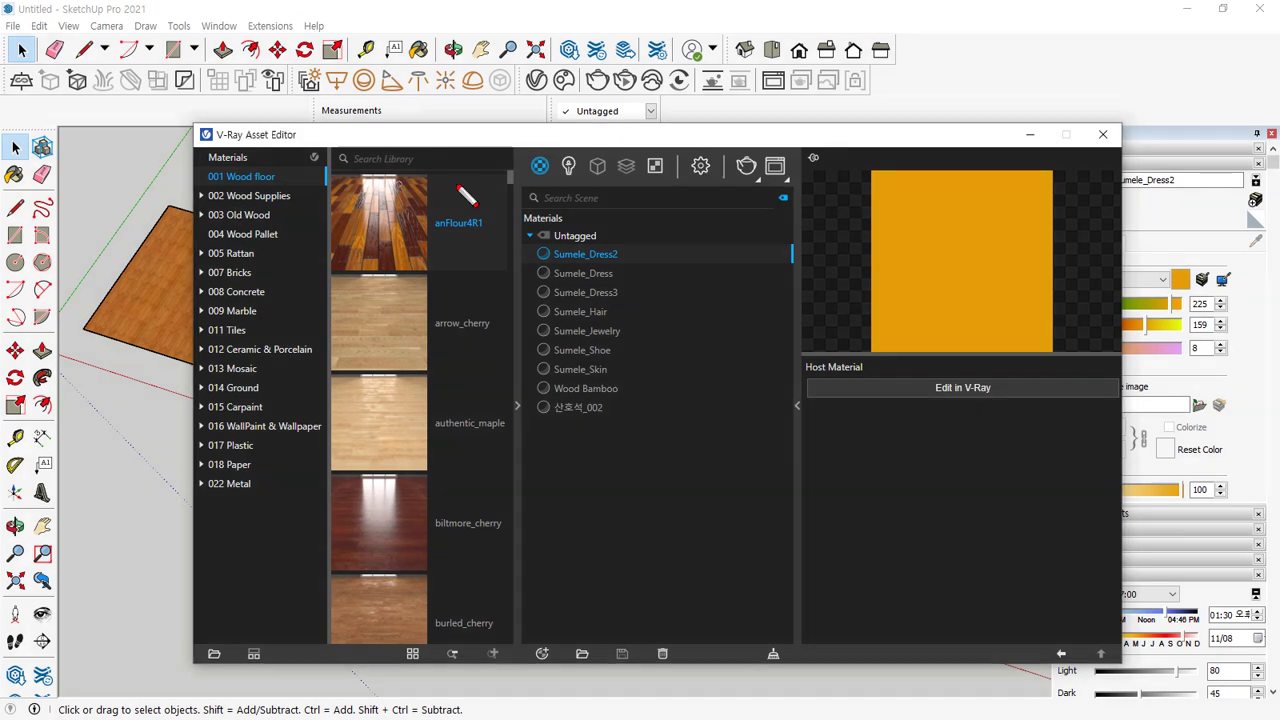
Collapse the V-Ray Asset Editor's material library pane and expand it again.
{"action": "mouse_move", "coordinate": [523, 432]}
{"action": "left_mouse_down"}
{"action": "mouse_move", "coordinate": [508, 384]}
{"action": "mouse_move", "coordinate": [528, 426]}
{"action": "left_mouse_up"}
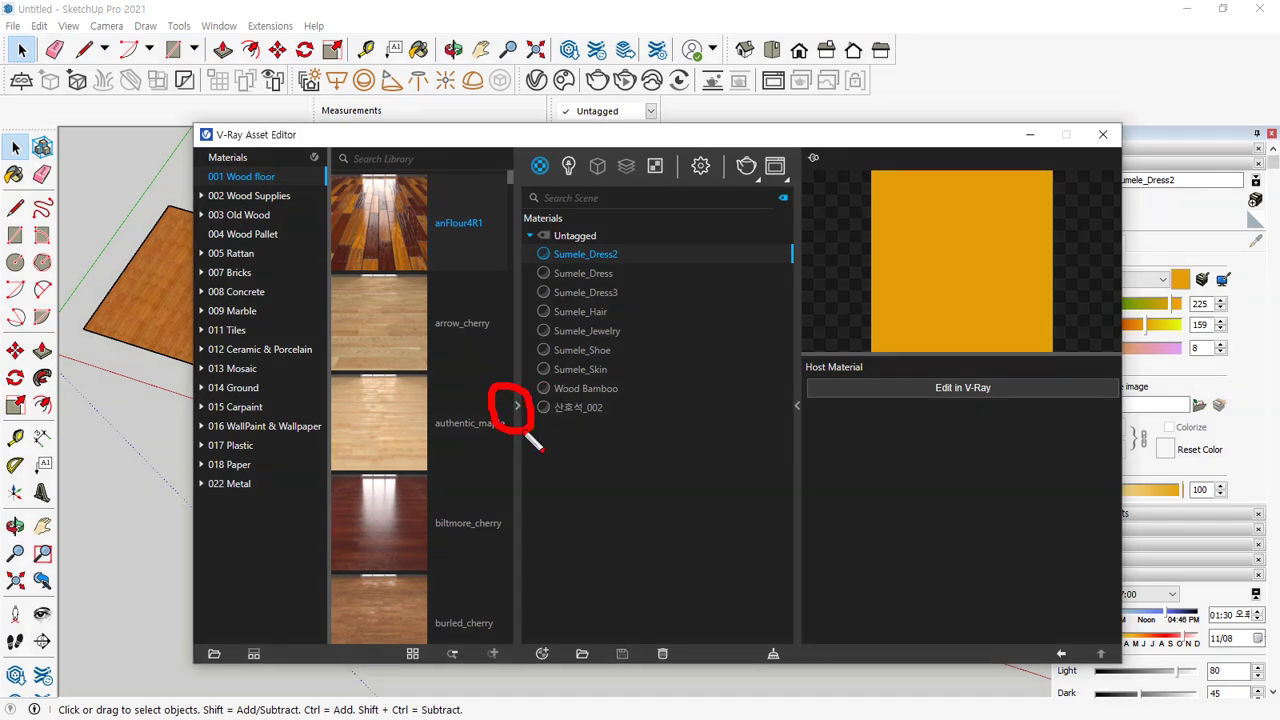
{"action": "key", "text": "Escape"}
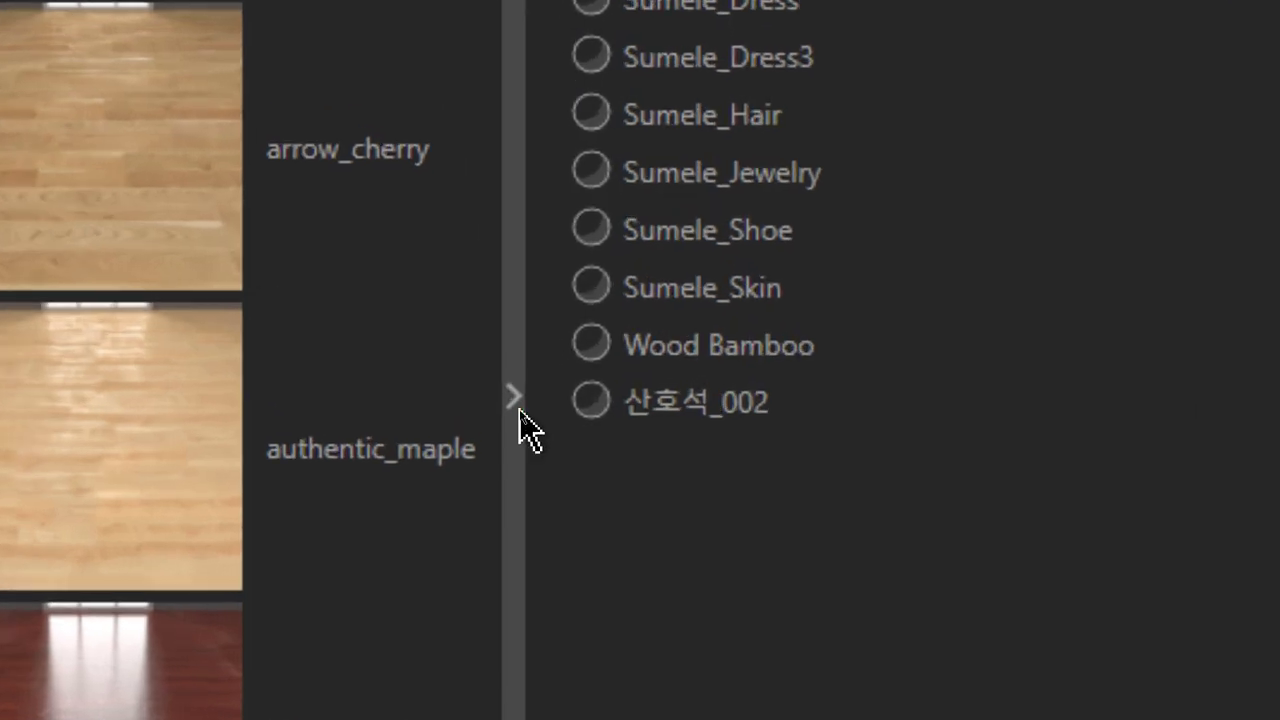
{"action": "left_click", "coordinate": [518, 409]}
{"action": "left_click", "coordinate": [516, 402]}
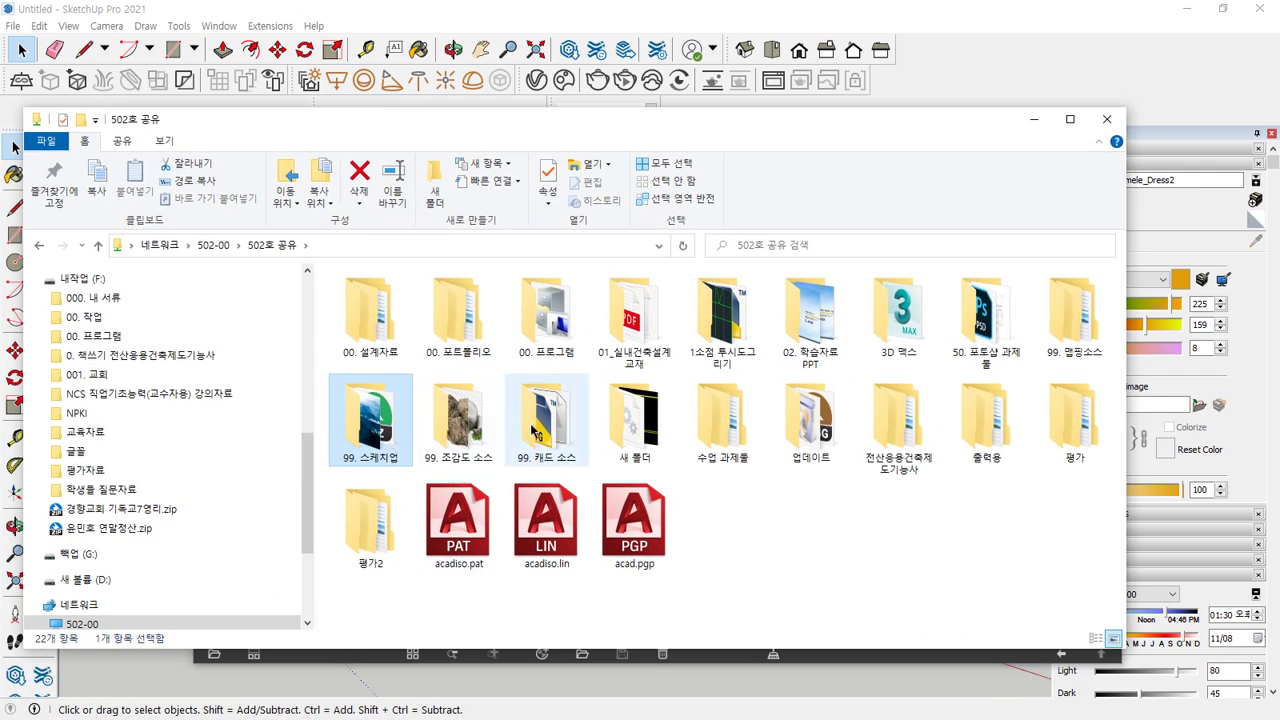
In File Explorer, look through the 첫번째 and 두번째 folders inside 99. 맵핑소스 and close the window.
{"action": "double_click", "coordinate": [1078, 338]}
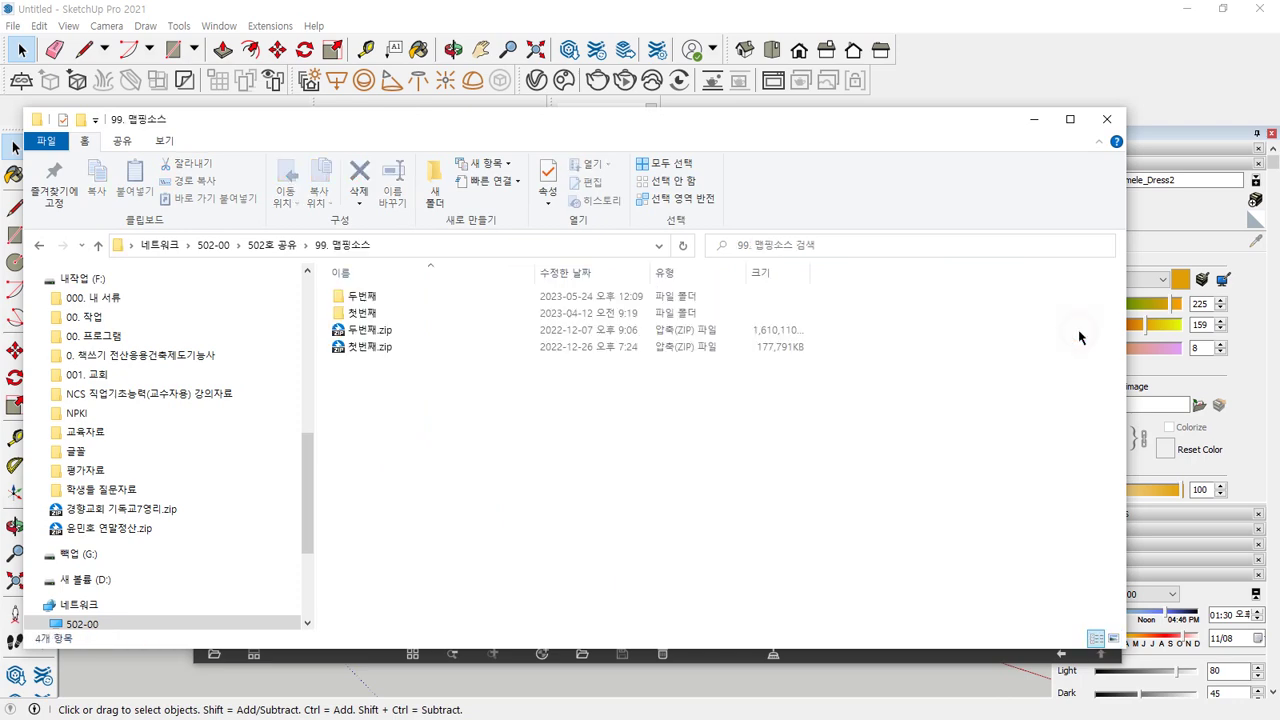
{"action": "left_click", "coordinate": [367, 317]}
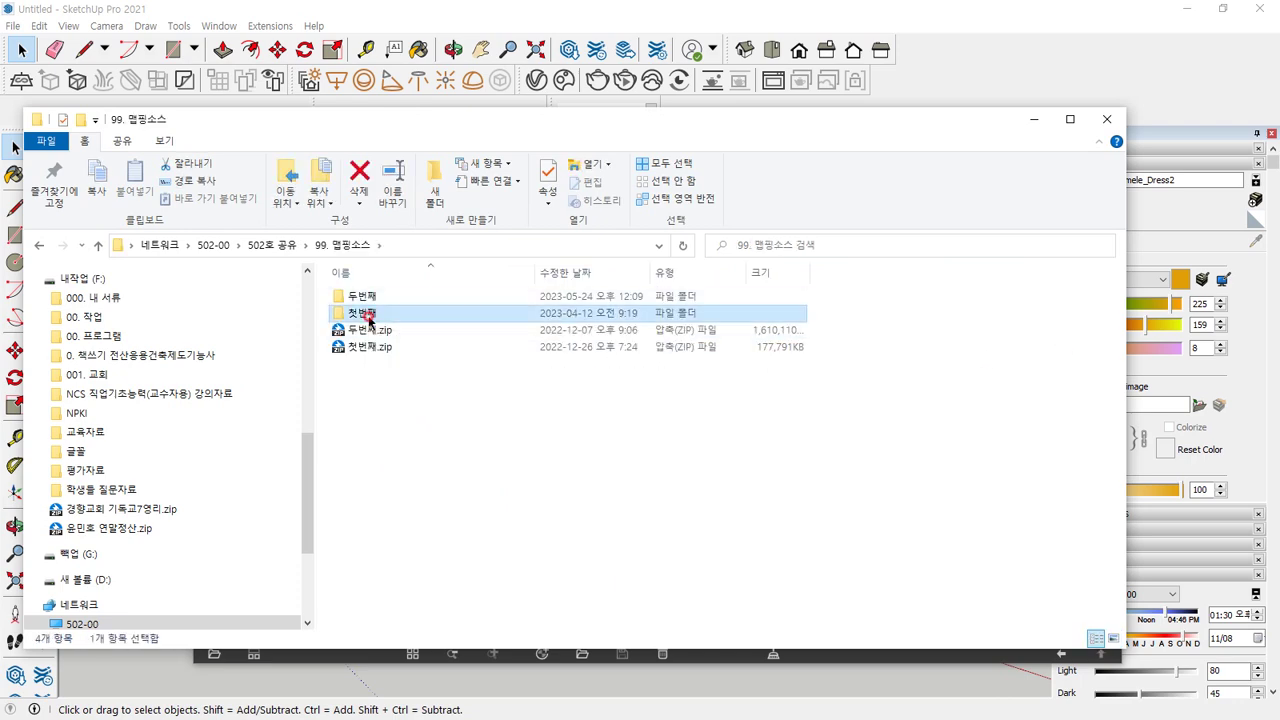
{"action": "double_click", "coordinate": [367, 317]}
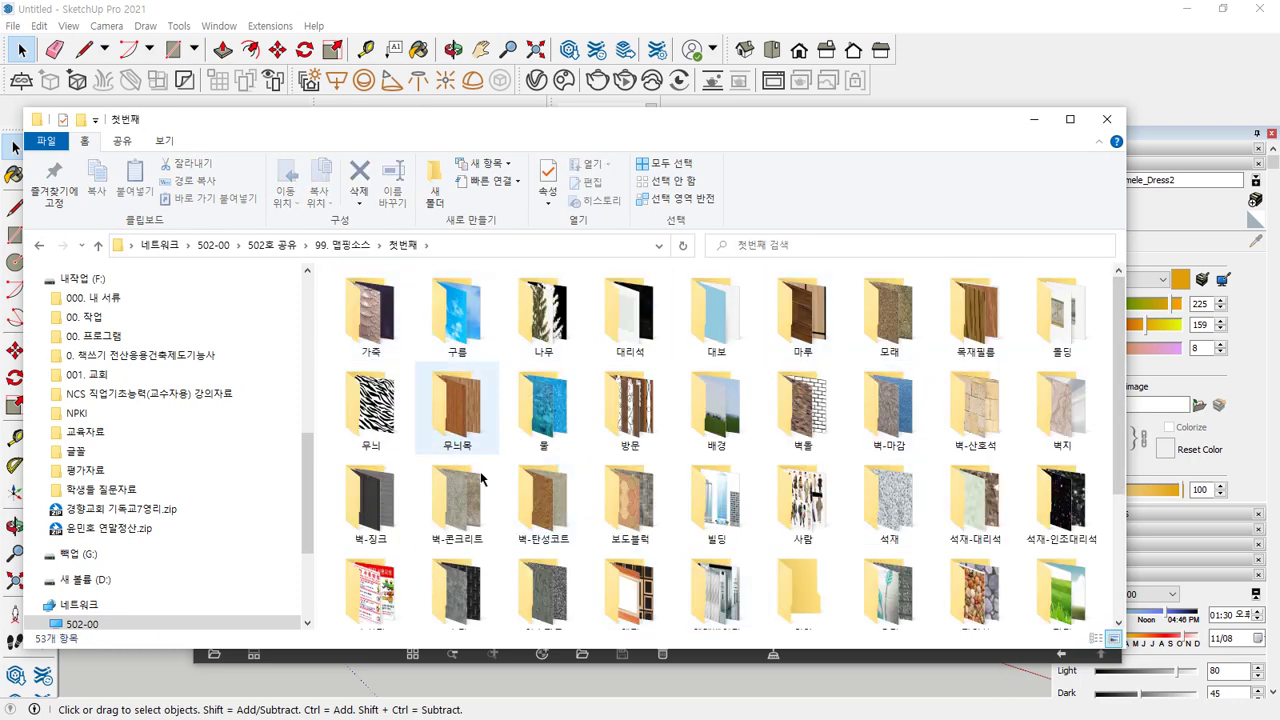
{"action": "left_click", "coordinate": [343, 245]}
{"action": "double_click", "coordinate": [358, 296]}
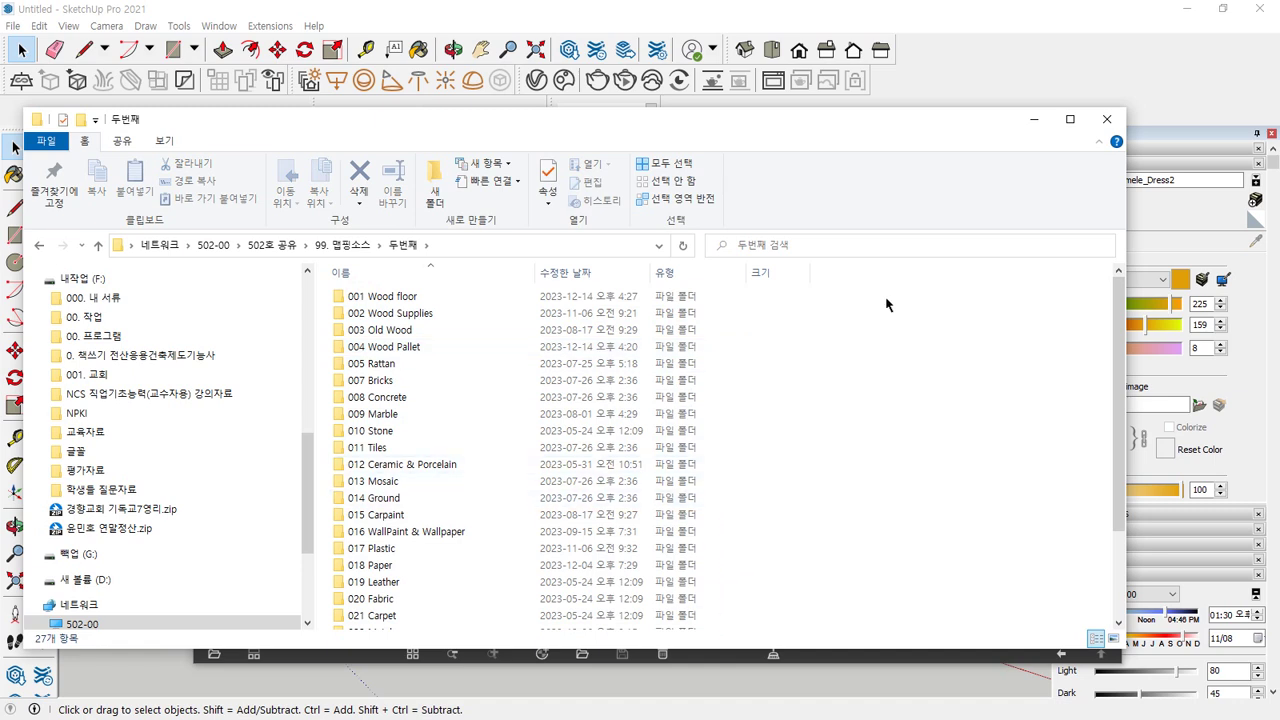
{"action": "key", "text": "alt+F4"}
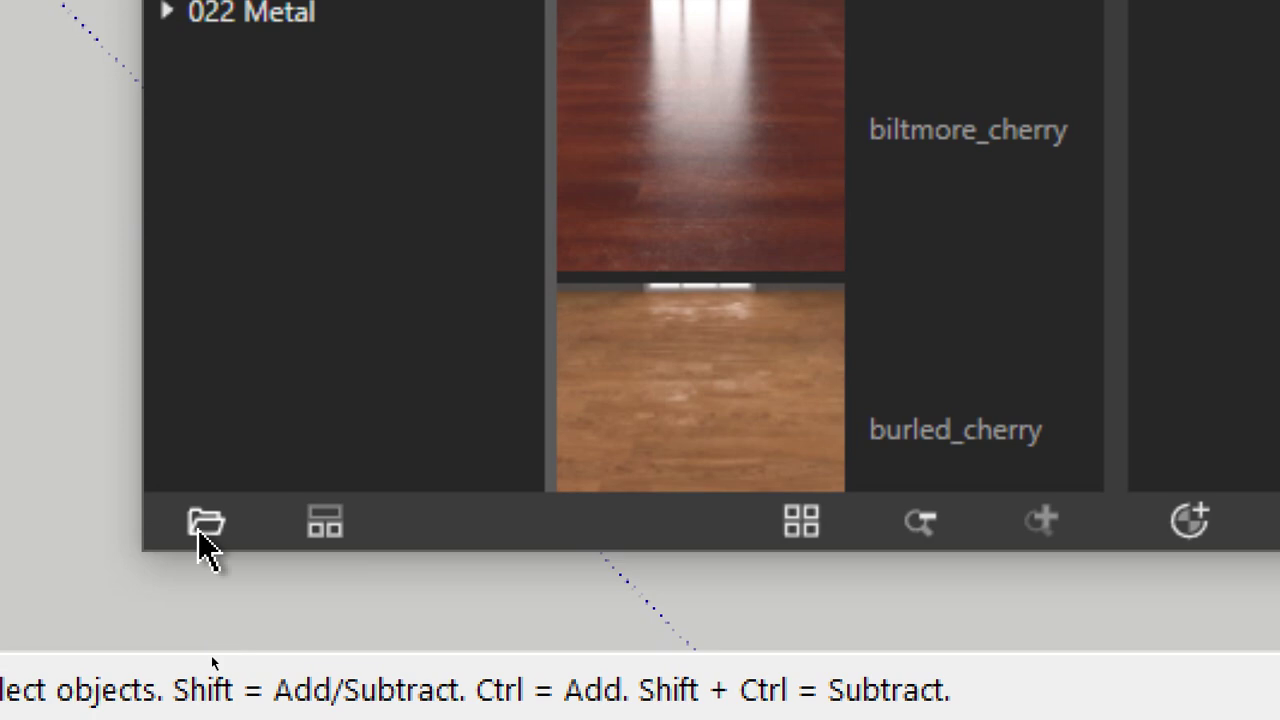
Load the 019 Leather folder from 99. 맵핑소스 > 두번째 into the V-Ray material library.
{"action": "left_click", "coordinate": [199, 522]}
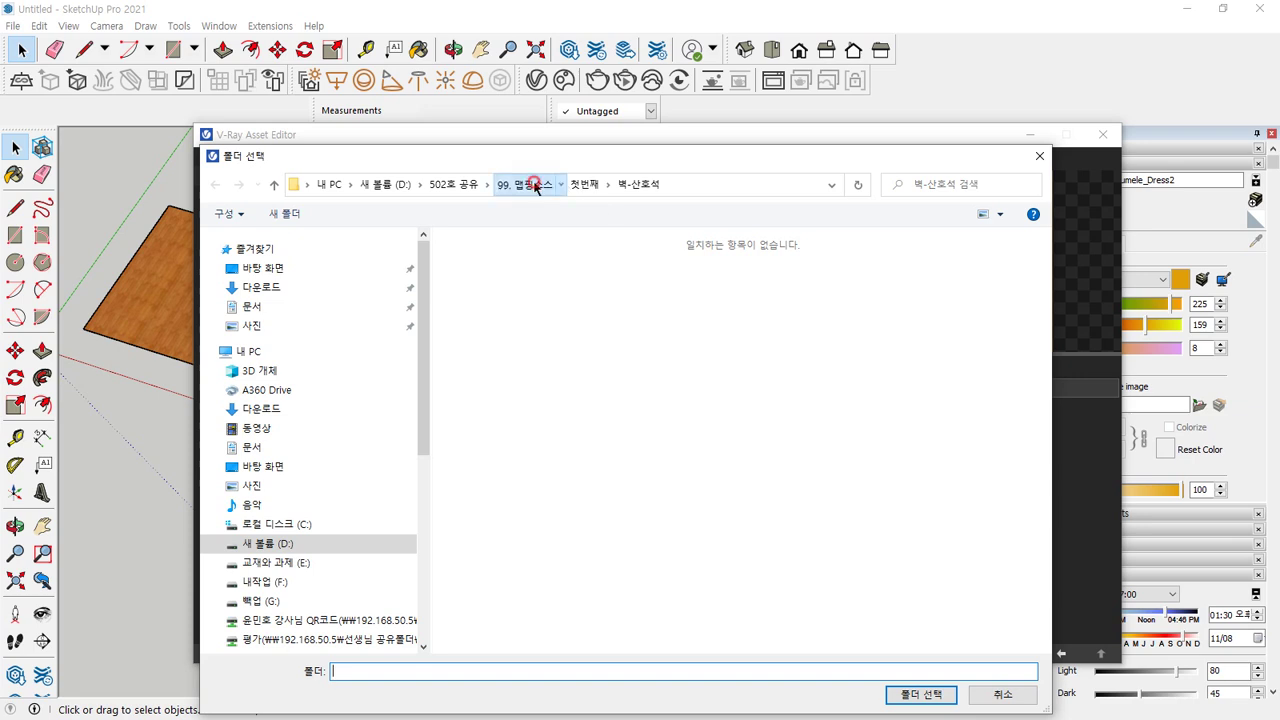
{"action": "left_click", "coordinate": [530, 184]}
{"action": "double_click", "coordinate": [491, 277]}
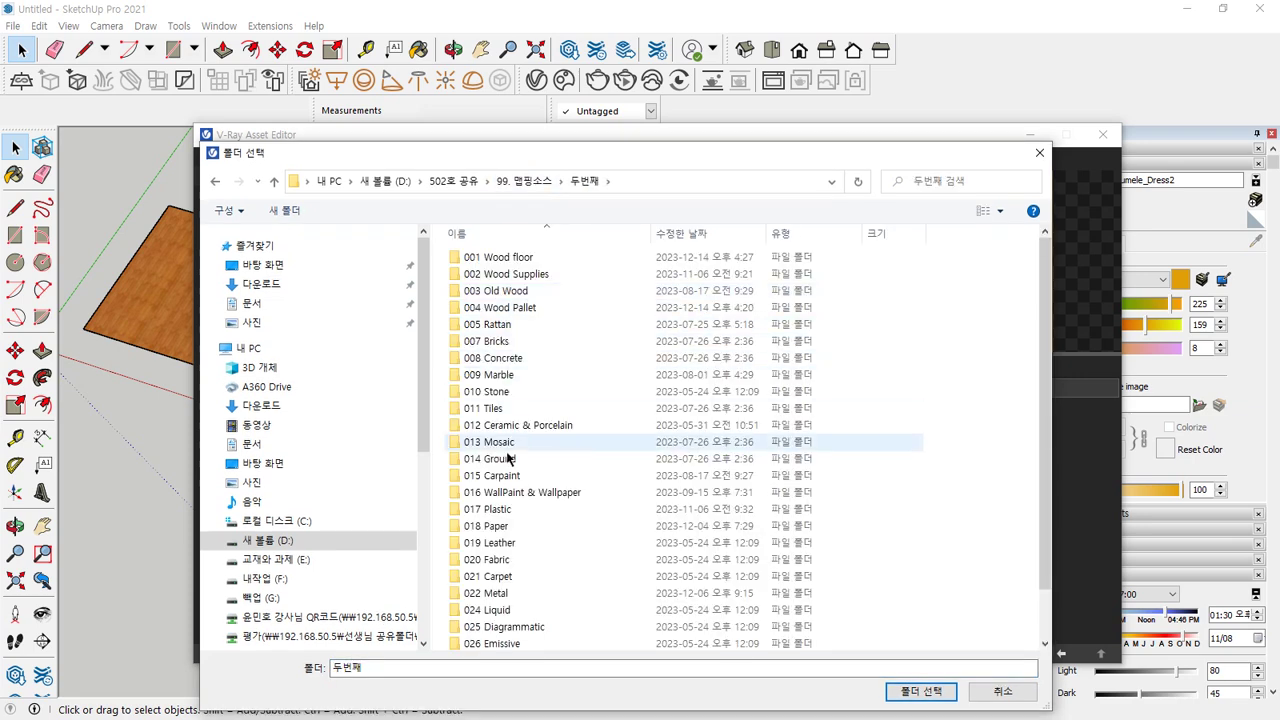
{"action": "left_click", "coordinate": [496, 546]}
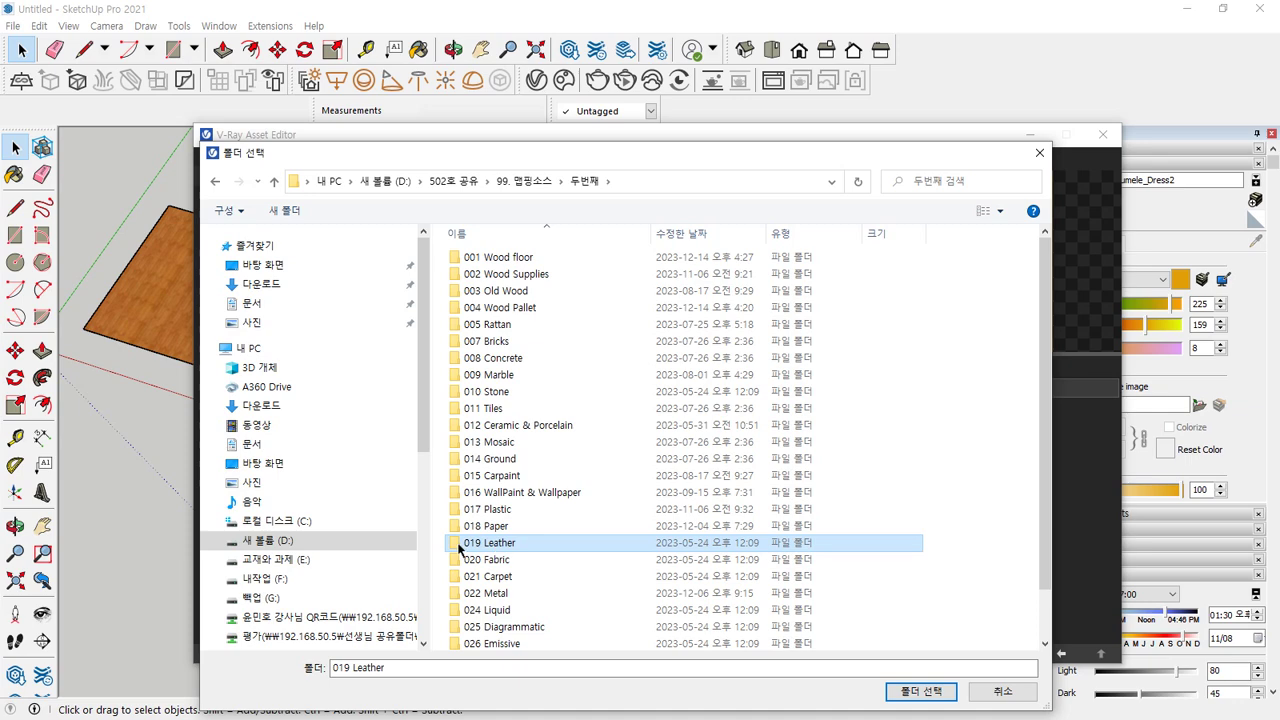
{"action": "left_click", "coordinate": [921, 692]}
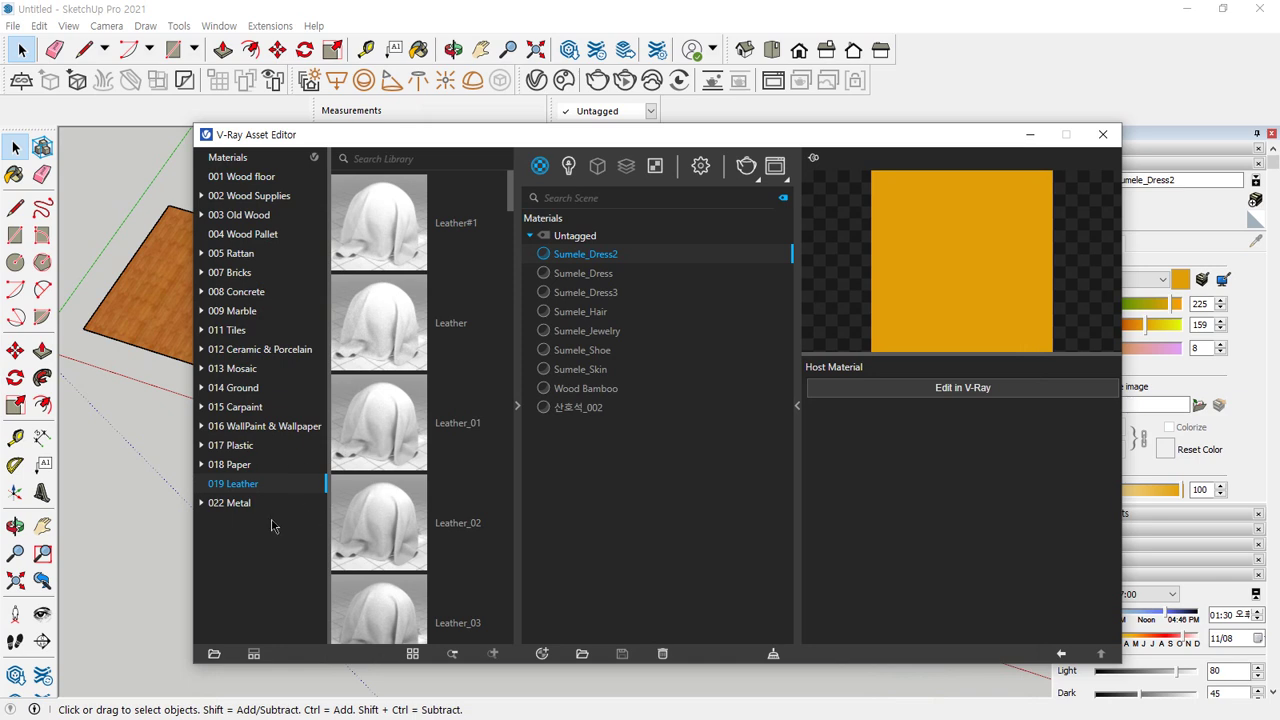
{"action": "mouse_move", "coordinate": [292, 176]}
{"action": "left_mouse_down"}
{"action": "mouse_move", "coordinate": [315, 255]}
{"action": "mouse_move", "coordinate": [316, 410]}
{"action": "mouse_move", "coordinate": [274, 548]}
{"action": "mouse_move", "coordinate": [318, 170]}
{"action": "mouse_move", "coordinate": [242, 527]}
{"action": "left_mouse_up"}
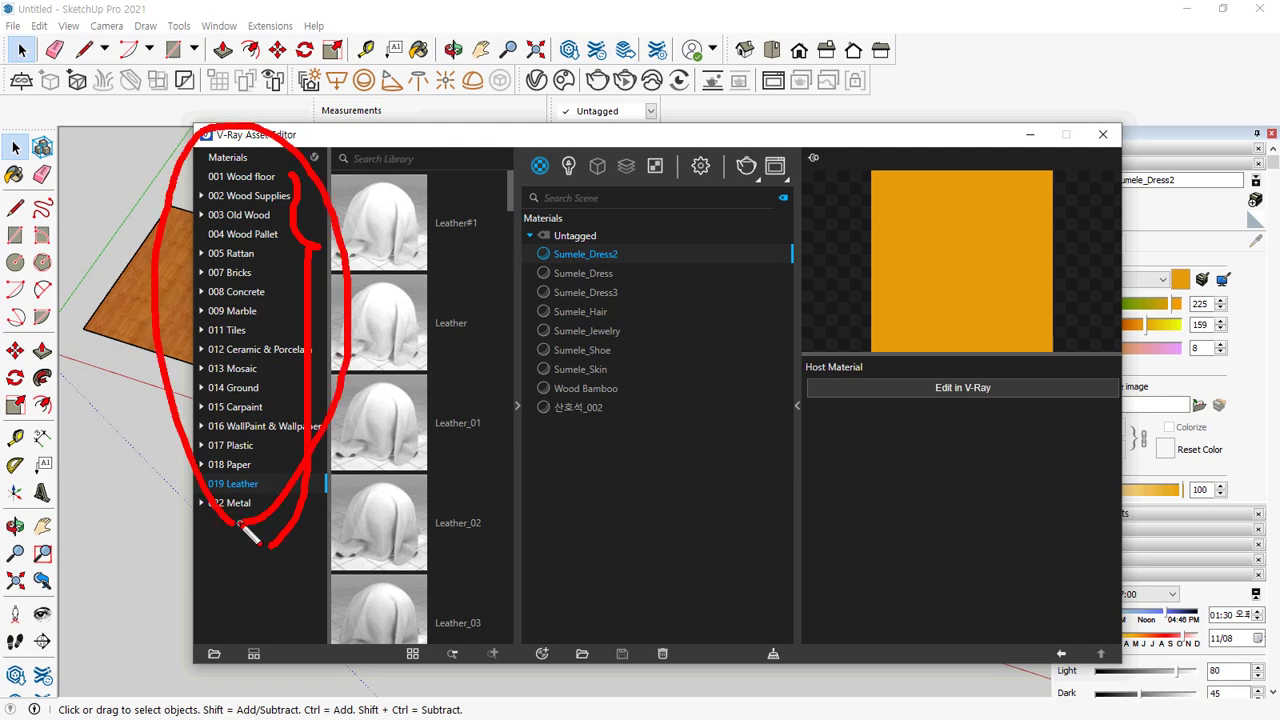
{"action": "key", "text": "Escape"}
Try to delete the 018 Paper and 019 Leather library folders, confirming deletion of the scene materials Sumele_Dress2 and Sumele_Dress.
{"action": "left_click", "coordinate": [238, 466]}
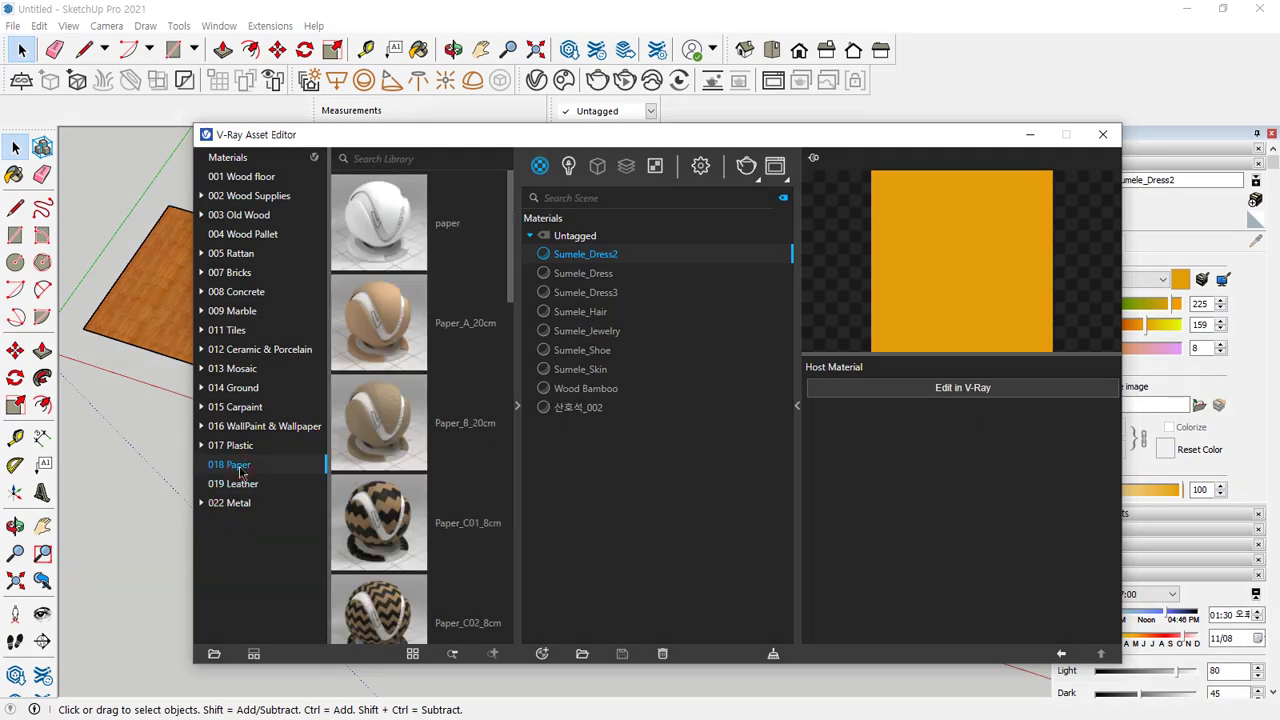
{"action": "right_click", "coordinate": [241, 469]}
{"action": "left_click", "coordinate": [215, 467]}
{"action": "key", "text": "Delete"}
{"action": "left_click", "coordinate": [684, 372]}
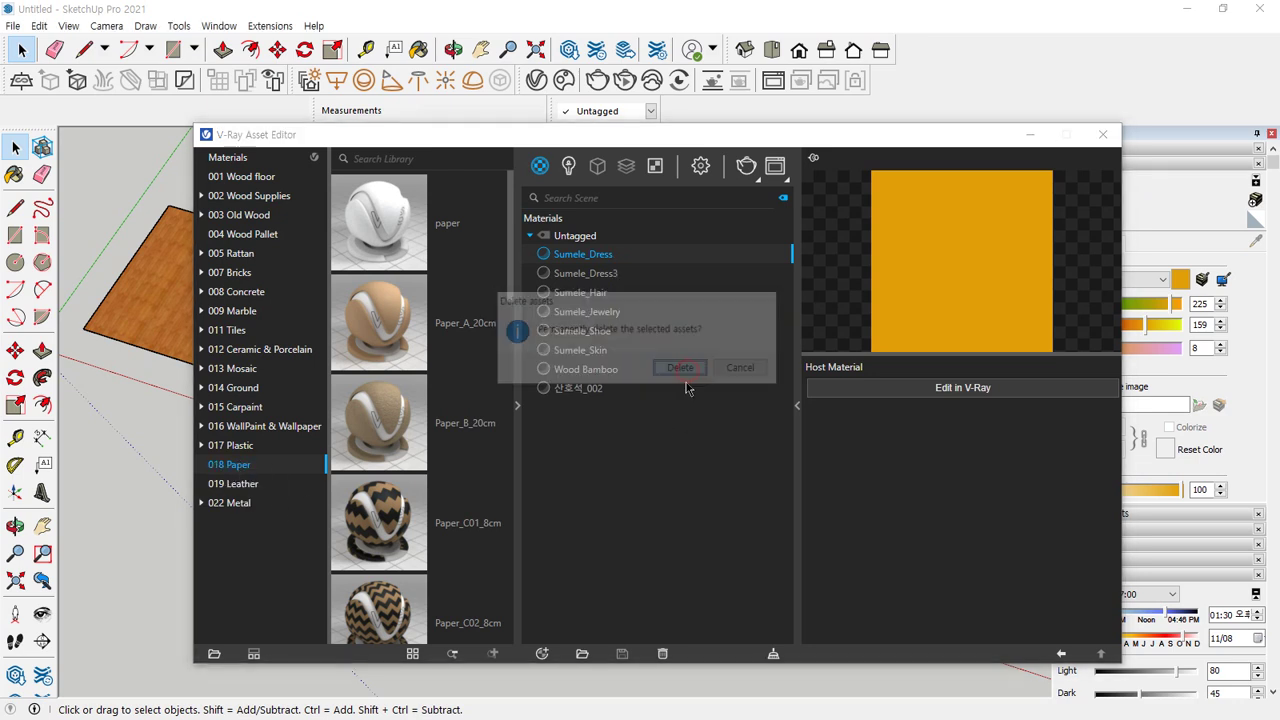
{"action": "left_click", "coordinate": [236, 486]}
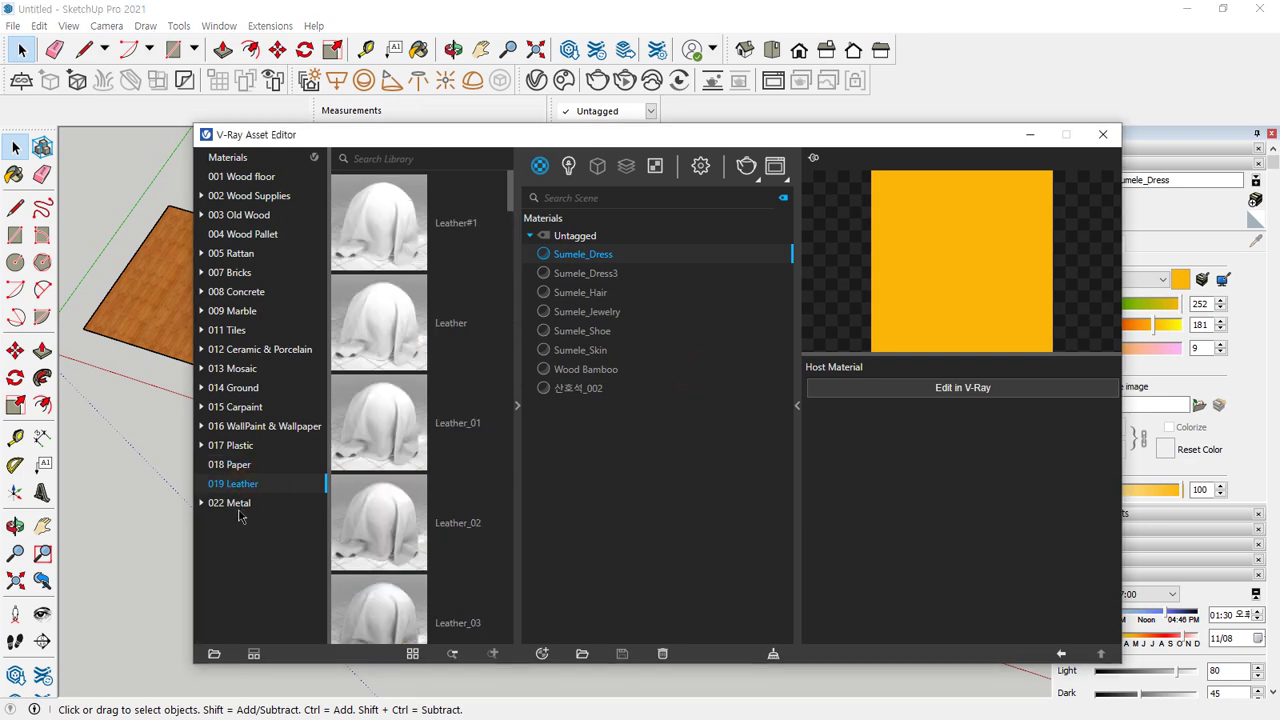
{"action": "key", "text": "Delete"}
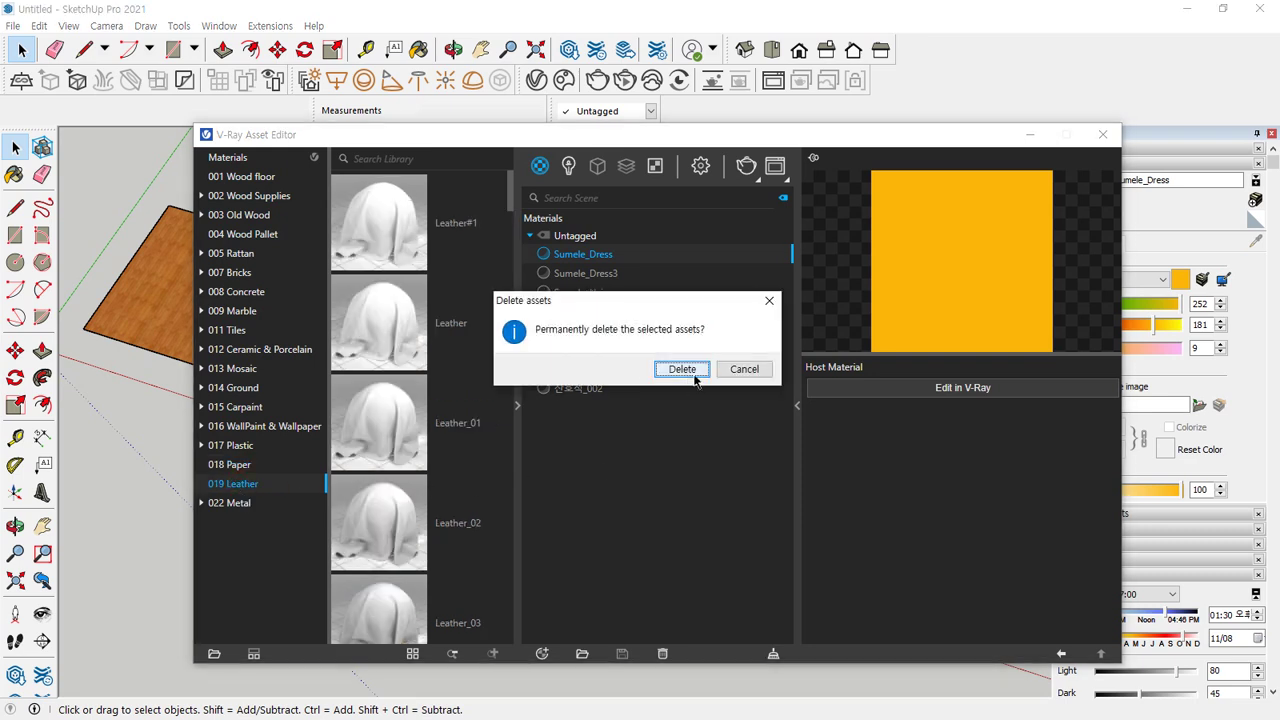
{"action": "left_click", "coordinate": [682, 369]}
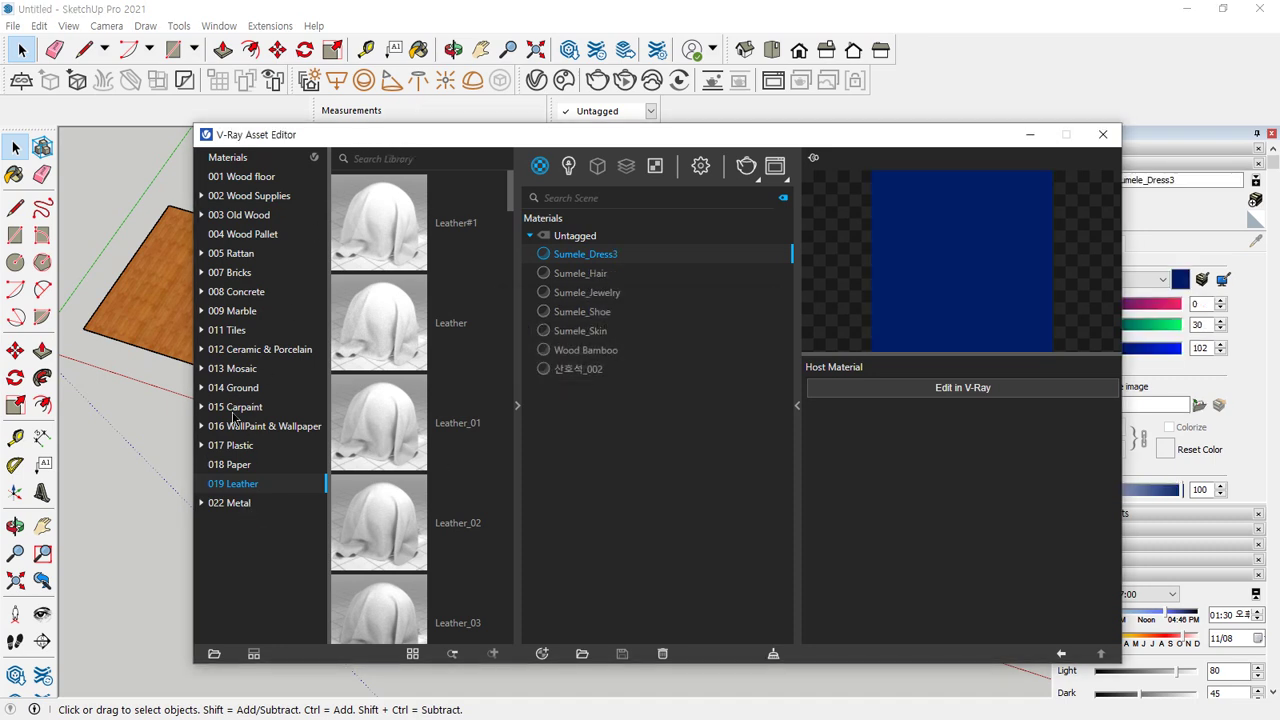
Close the 018 Paper and 019 Leather folders in the V-Ray material library.
{"action": "left_click", "coordinate": [231, 466]}
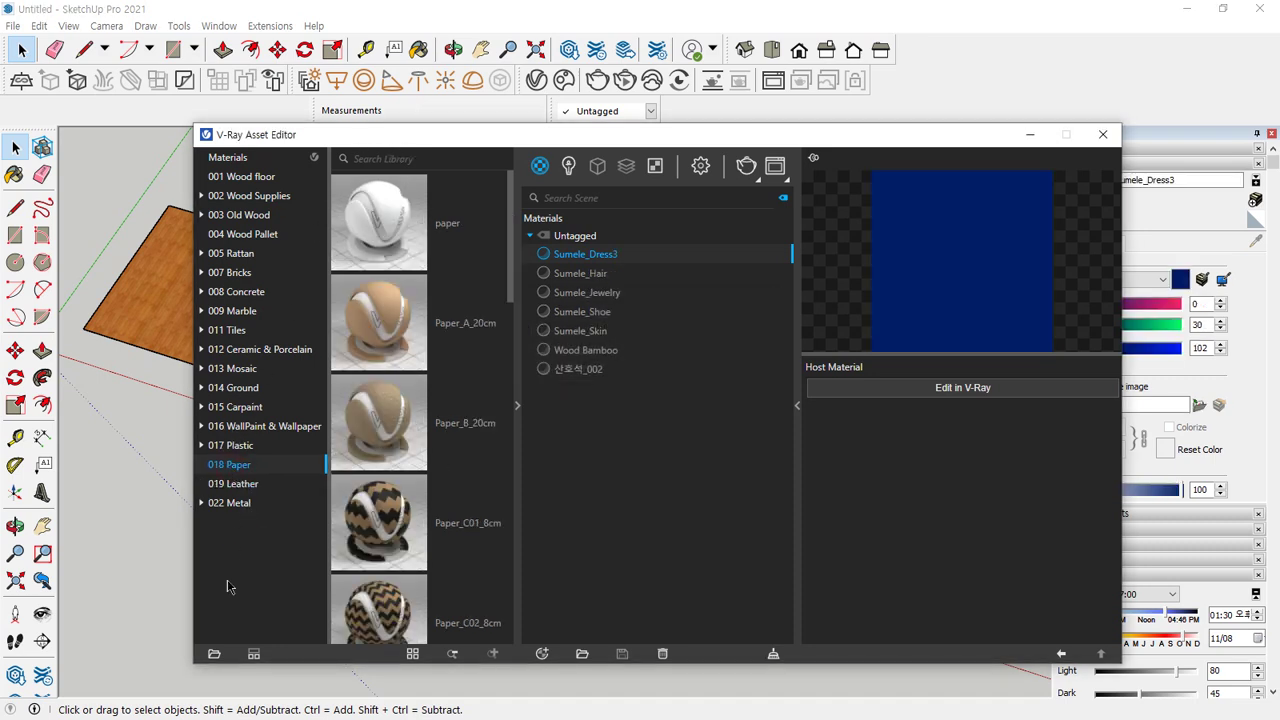
{"action": "left_click", "coordinate": [245, 483]}
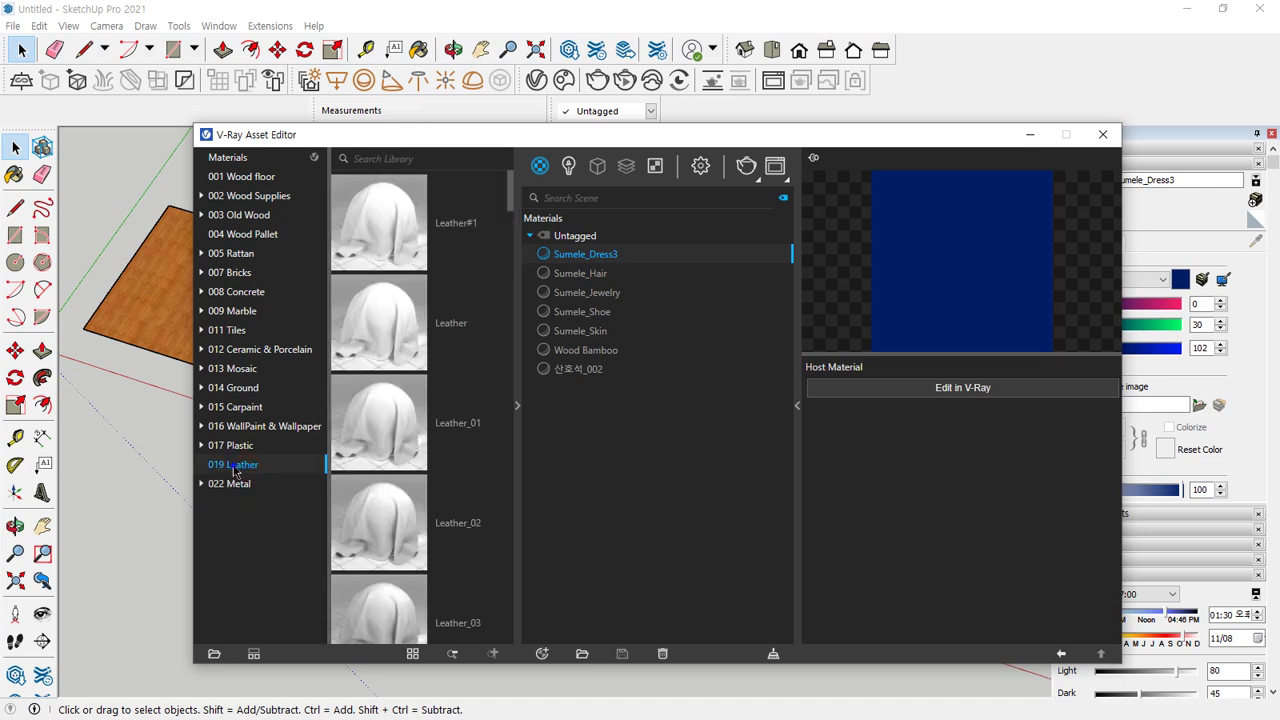
{"action": "right_click", "coordinate": [237, 466]}
{"action": "left_click", "coordinate": [250, 498]}
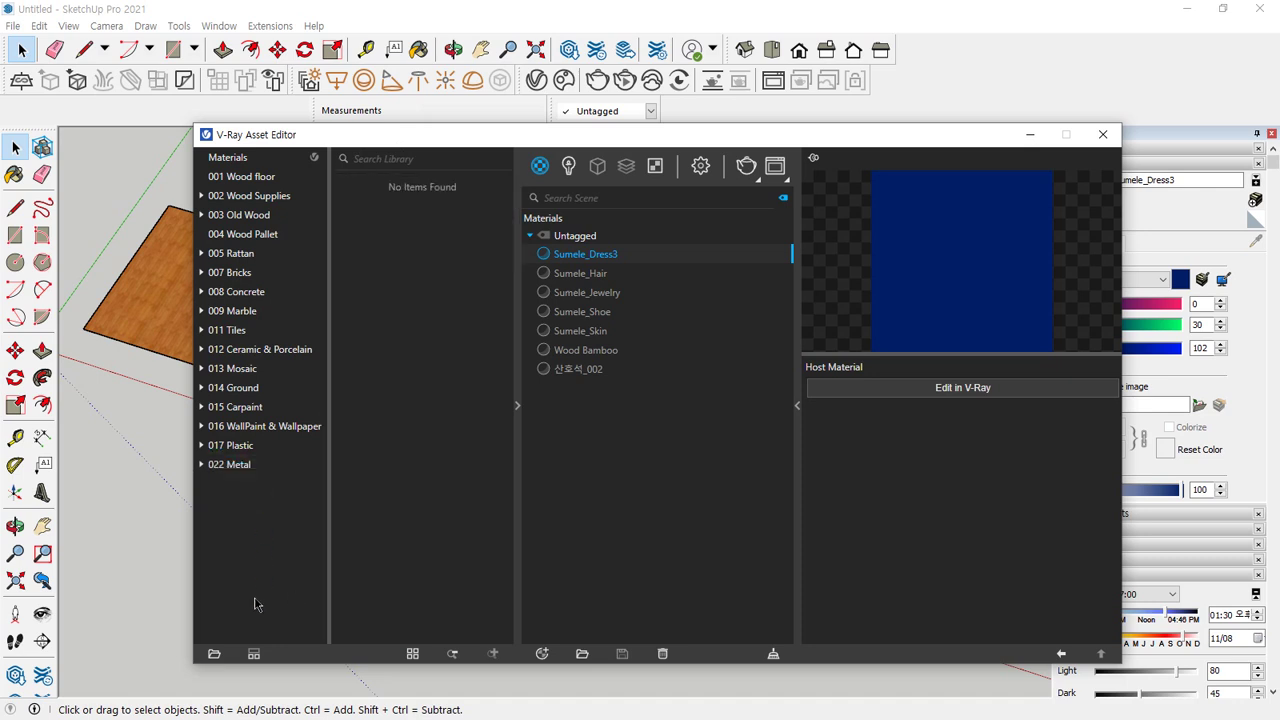
Close the 017 Plastic, 016 WallPaint & Wallpaper and 015 Carpaint folders in the V-Ray material library.
{"action": "left_click", "coordinate": [235, 449]}
{"action": "right_click", "coordinate": [236, 450]}
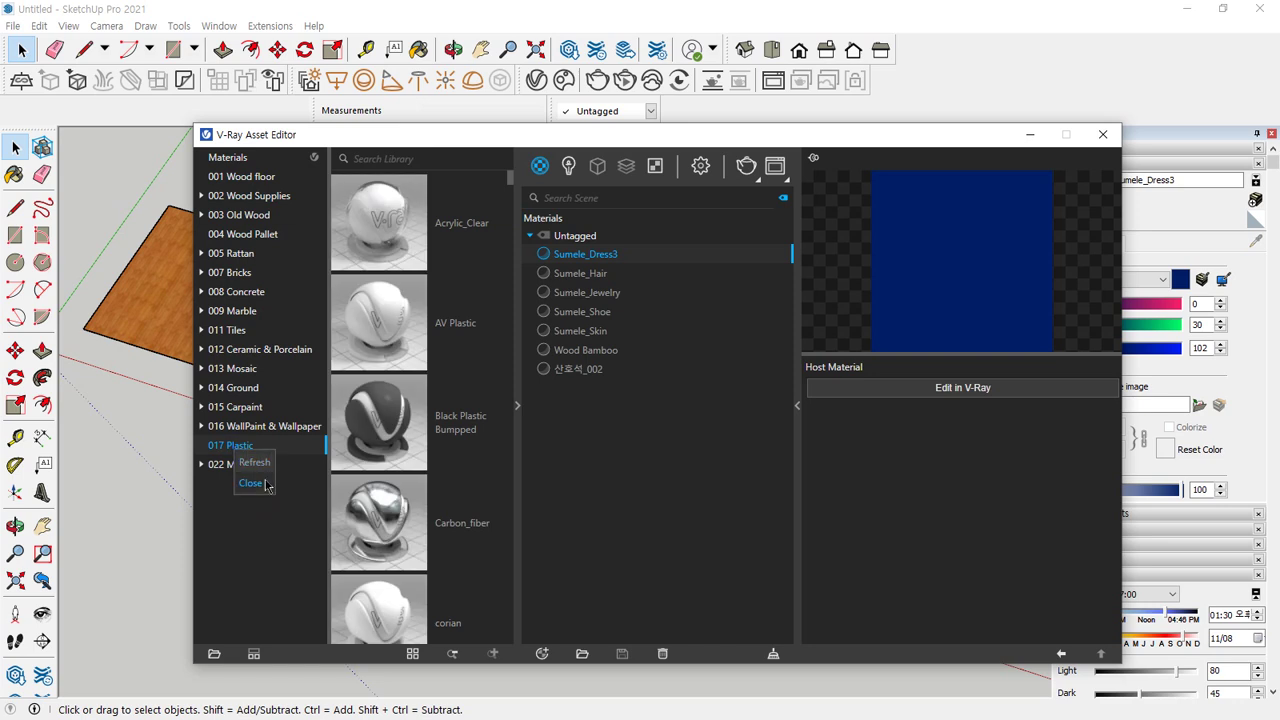
{"action": "left_click", "coordinate": [265, 483]}
{"action": "left_click", "coordinate": [258, 437]}
{"action": "right_click", "coordinate": [262, 430]}
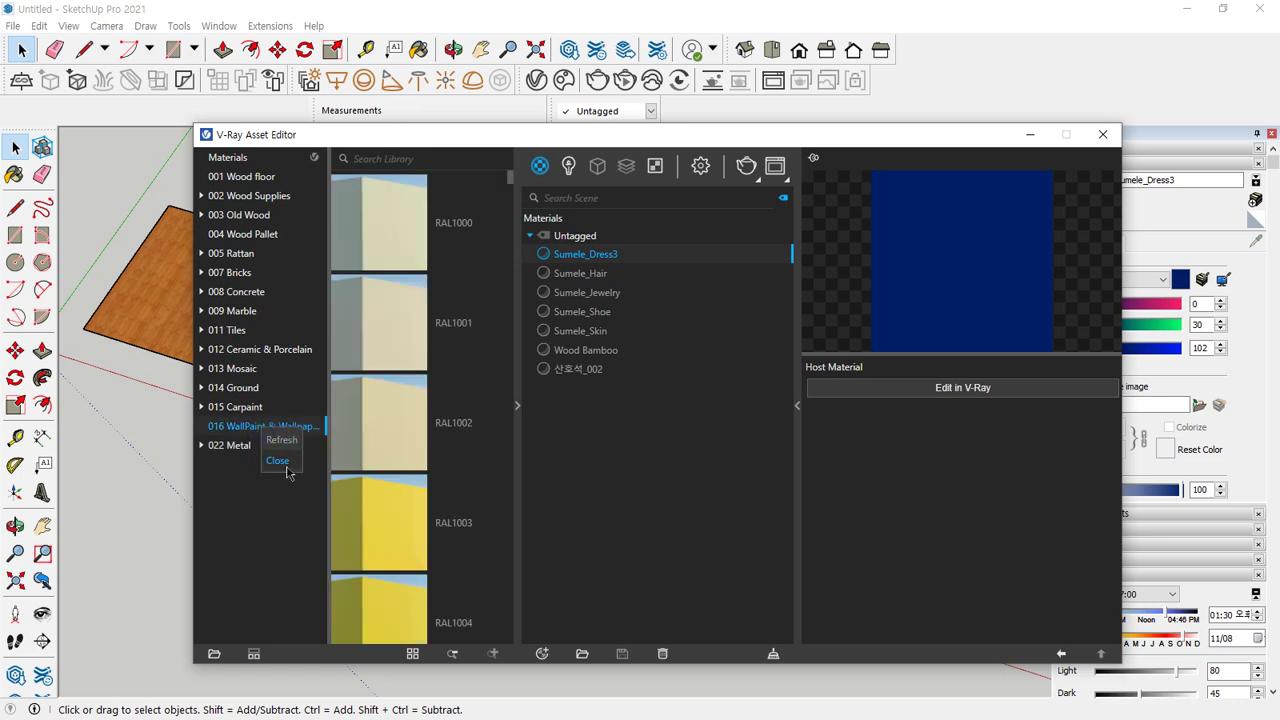
{"action": "left_click", "coordinate": [287, 465]}
{"action": "left_click", "coordinate": [248, 410]}
{"action": "right_click", "coordinate": [250, 418]}
{"action": "left_click", "coordinate": [273, 458]}
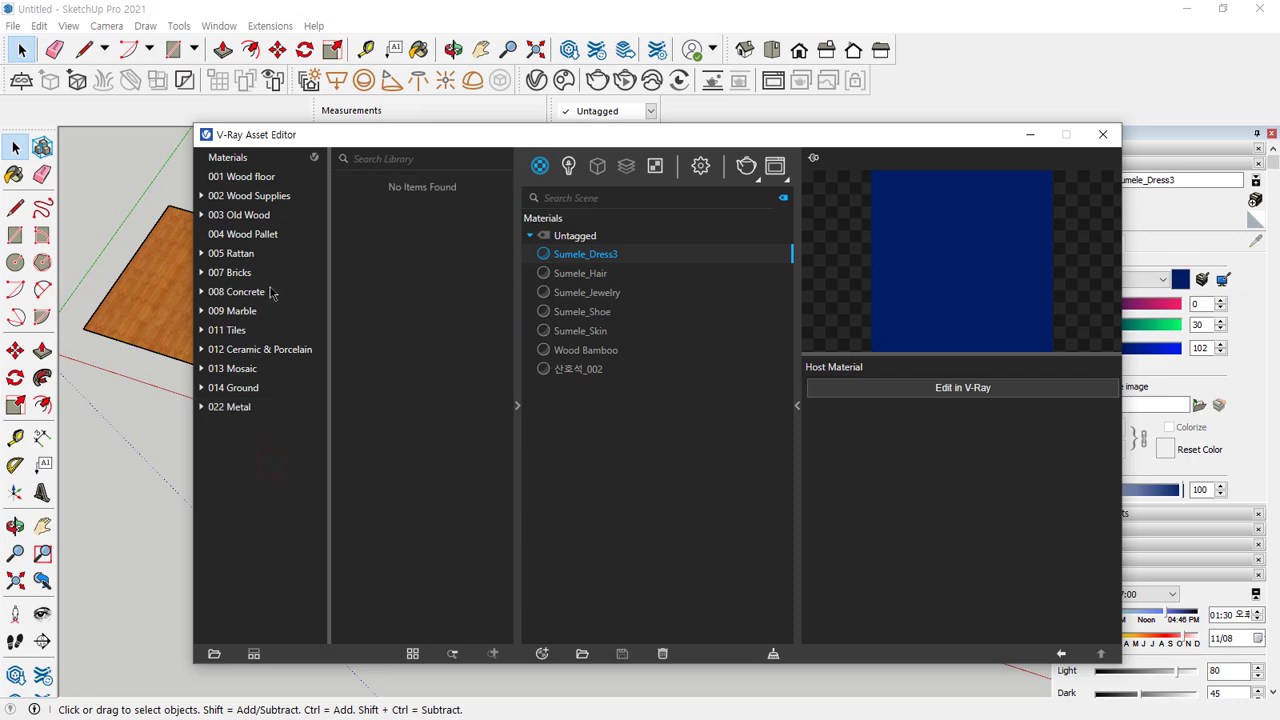
Load the 017 Plastic folder from 두번째 back into the V-Ray material library.
{"action": "left_click", "coordinate": [213, 654]}
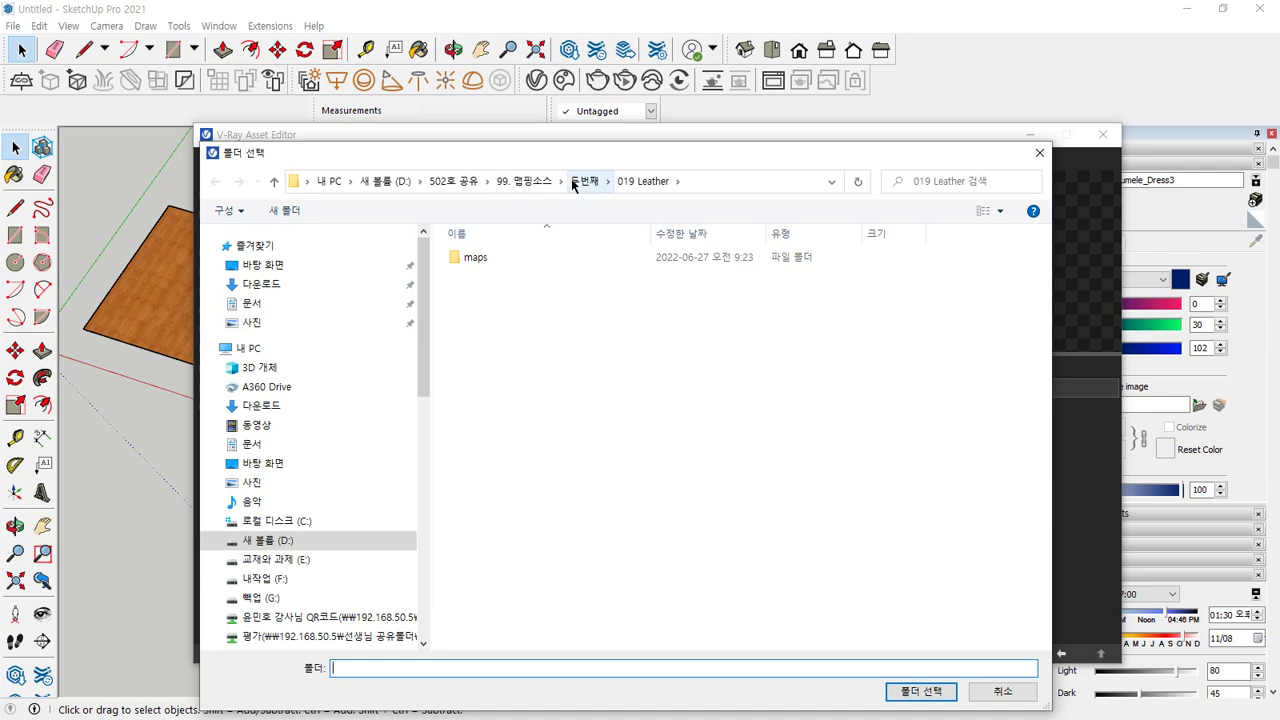
{"action": "left_click", "coordinate": [585, 181]}
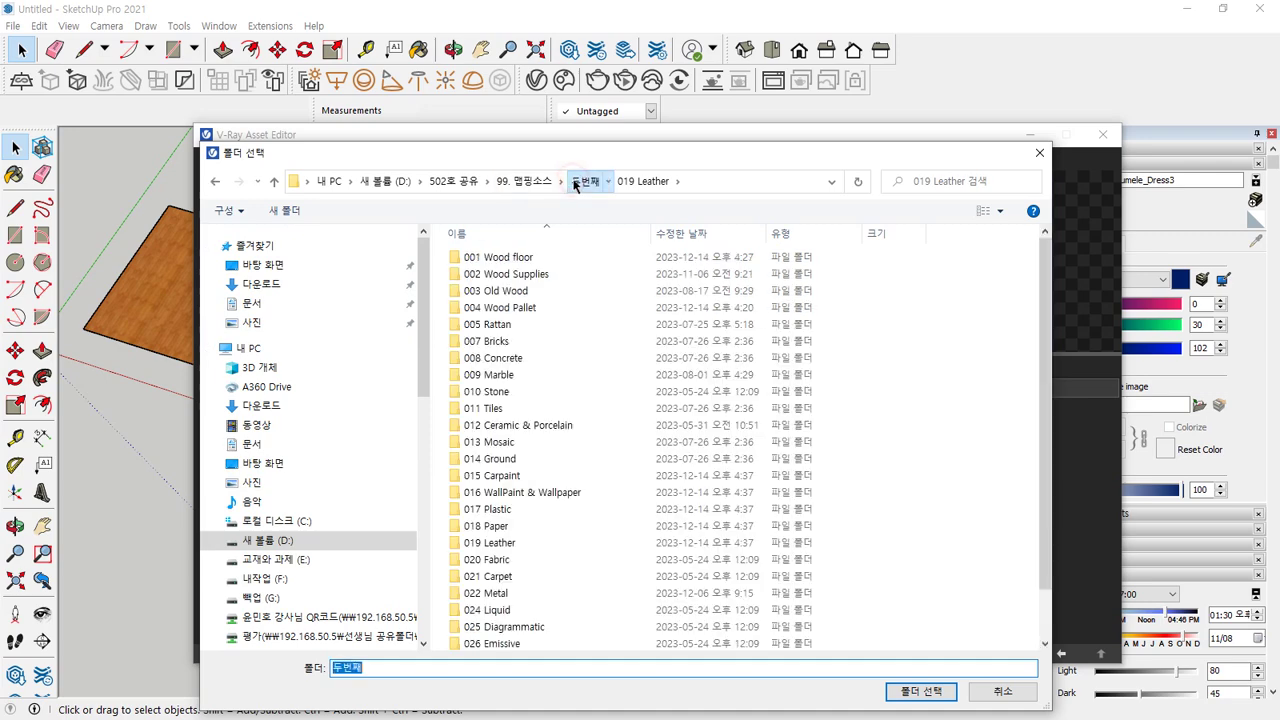
{"action": "left_click", "coordinate": [490, 509]}
{"action": "left_click", "coordinate": [920, 691]}
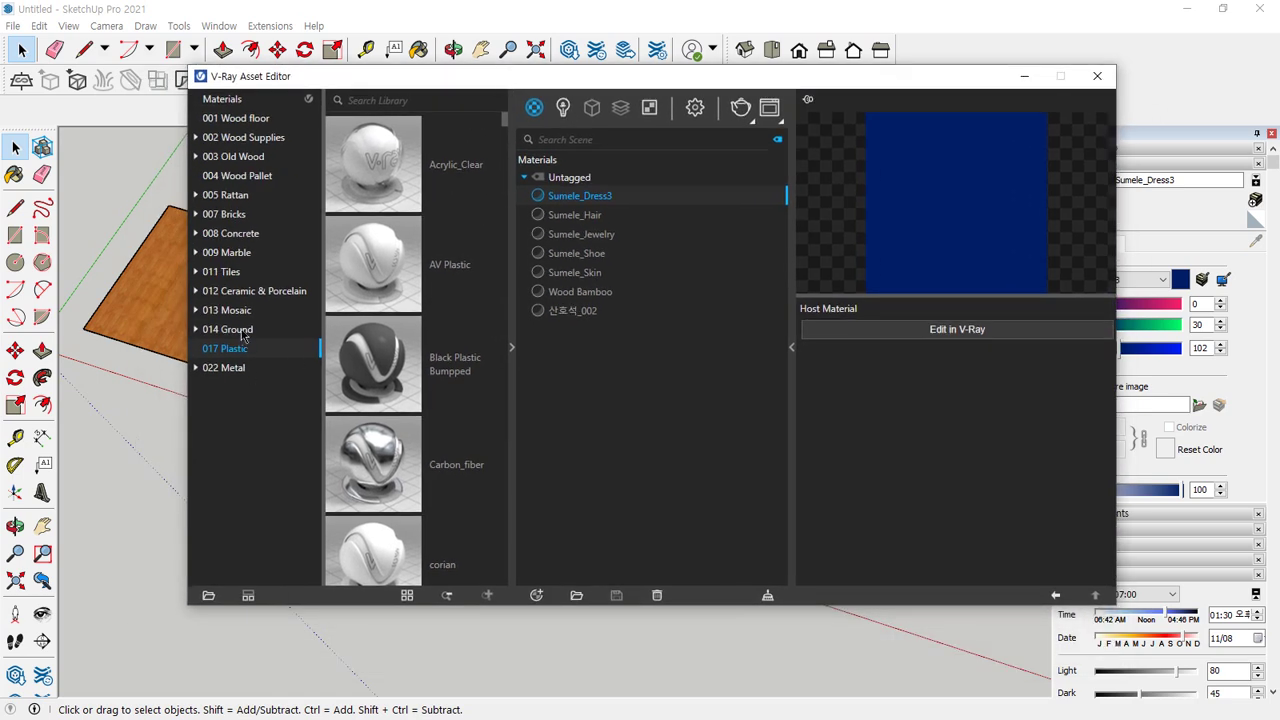
Add the Dungia Hori (3) material from the 004 Wood Pallet library folder to the scene's material list.
{"action": "left_click", "coordinate": [242, 177]}
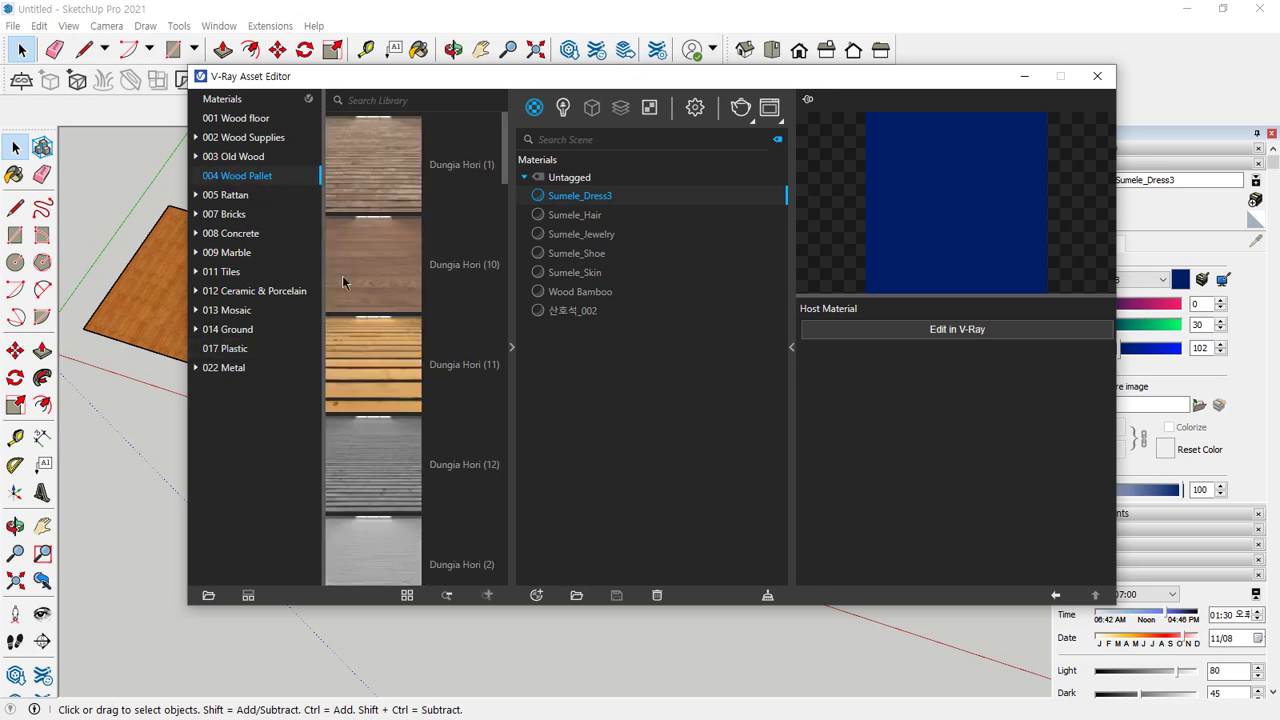
{"action": "scroll", "coordinate": [414, 417], "scroll_direction": "down", "scroll_amount": 4}
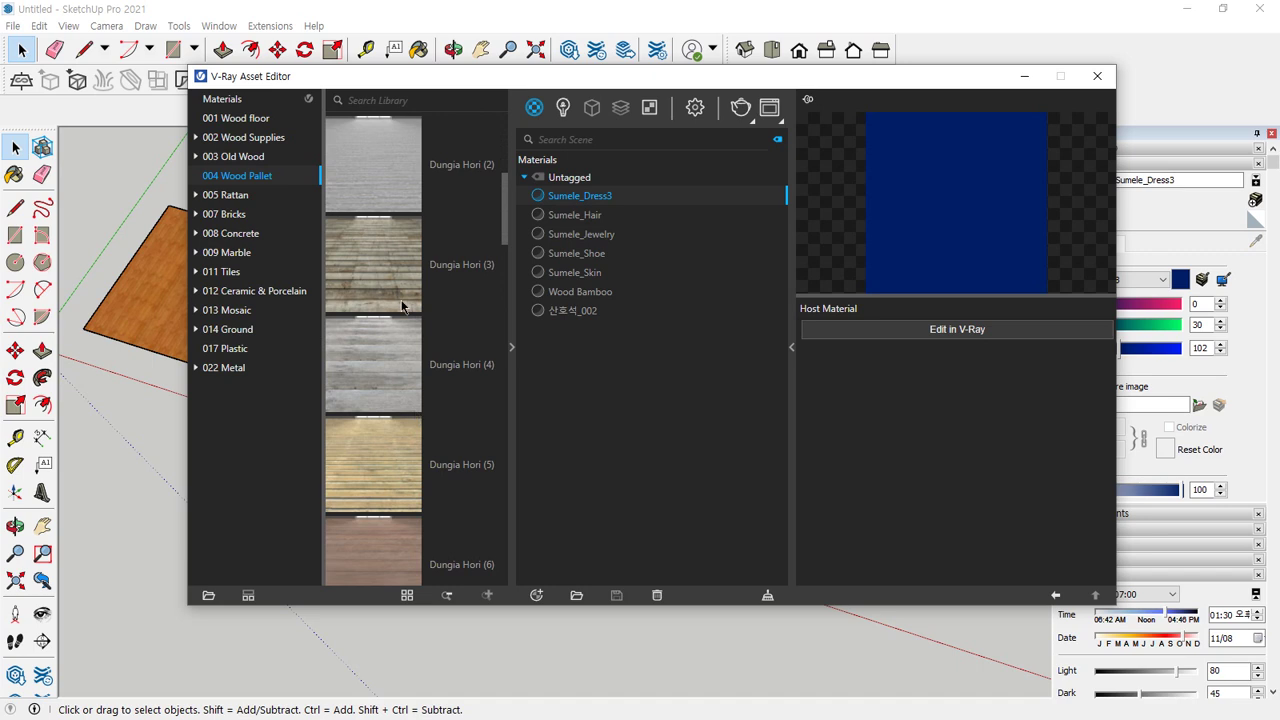
{"action": "left_click", "coordinate": [396, 272]}
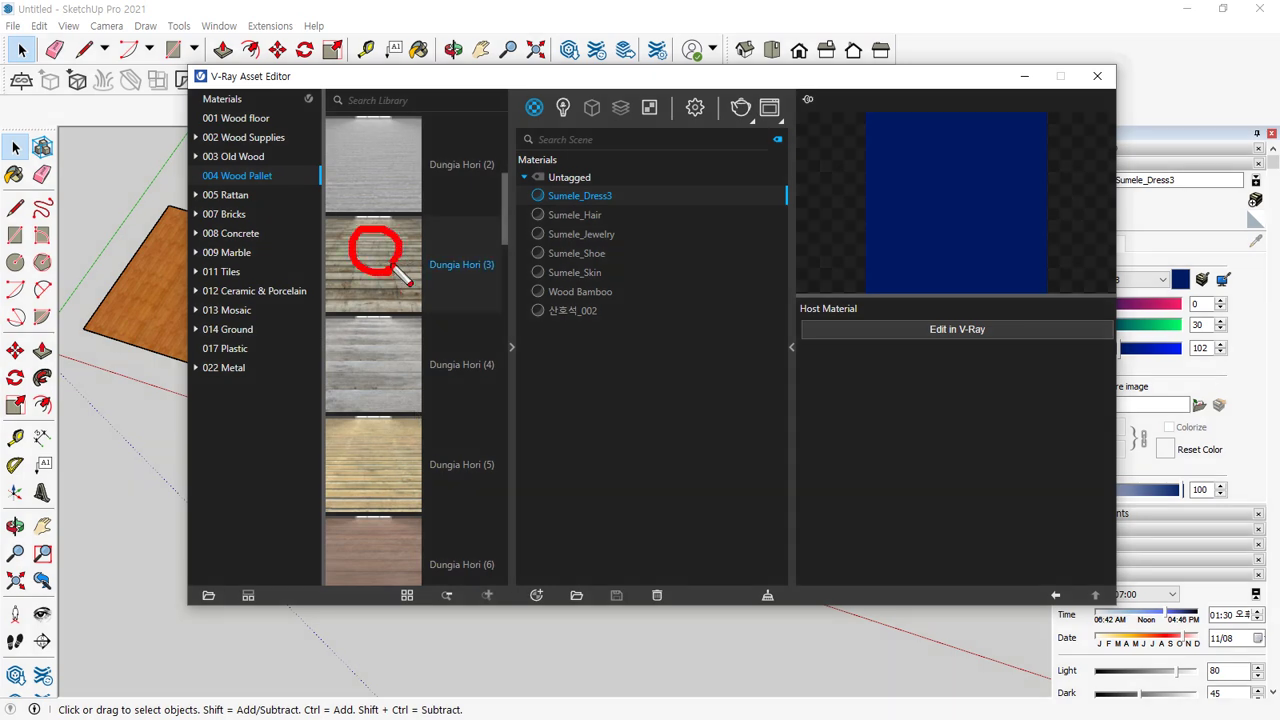
{"action": "mouse_move", "coordinate": [390, 260]}
{"action": "left_mouse_down"}
{"action": "mouse_move", "coordinate": [531, 366]}
{"action": "mouse_move", "coordinate": [598, 392]}
{"action": "mouse_move", "coordinate": [580, 418]}
{"action": "left_mouse_up"}
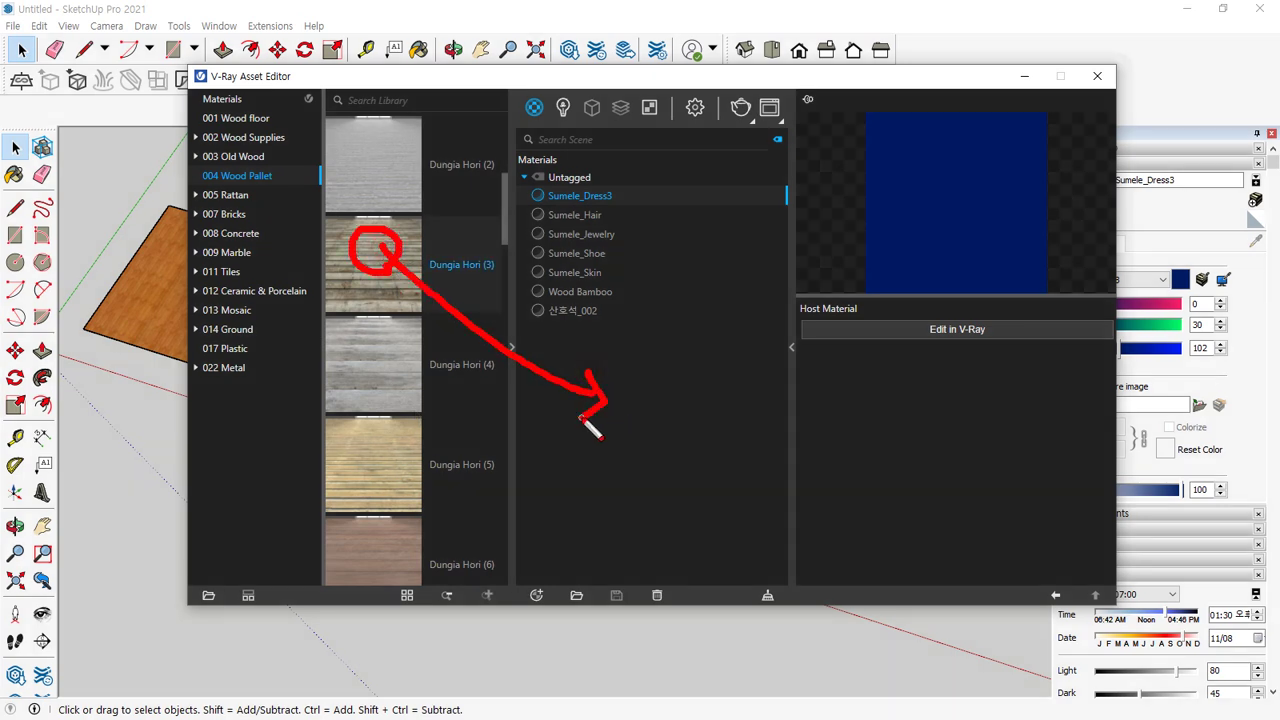
{"action": "key", "text": "Escape"}
{"action": "left_click_drag", "start_coordinate": [378, 265], "coordinate": [647, 422]}
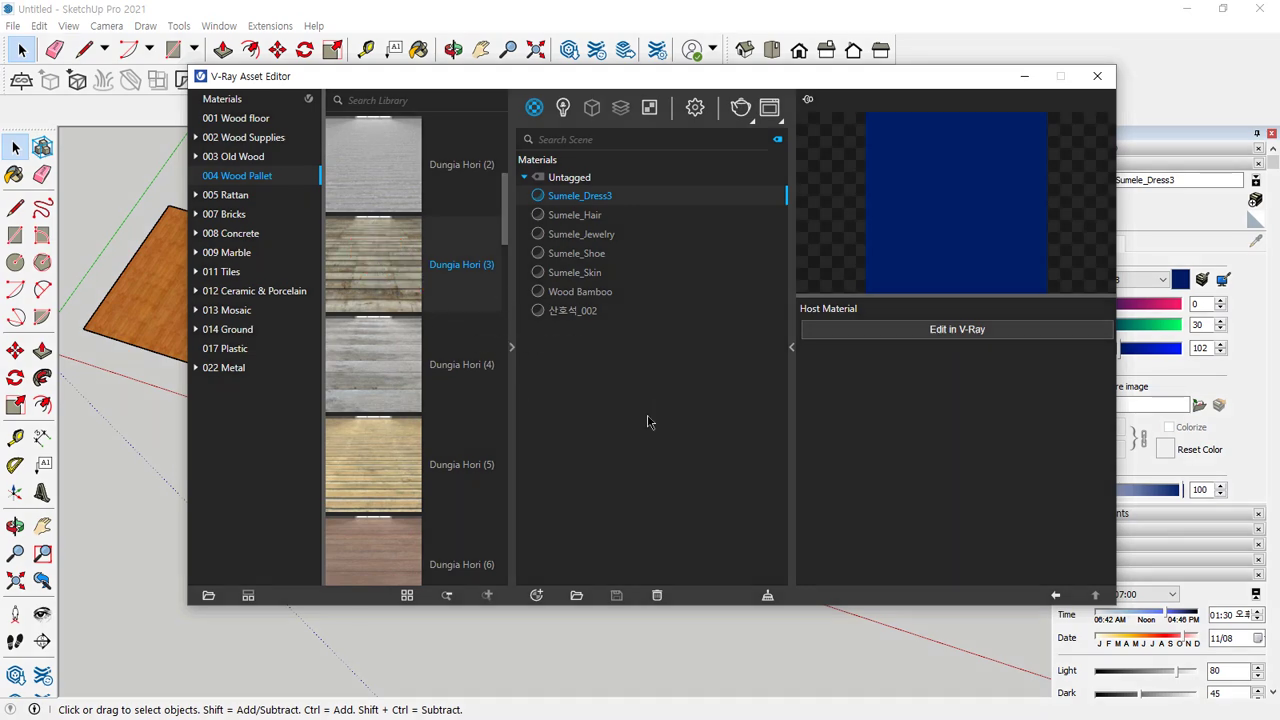
{"action": "left_click_drag", "start_coordinate": [540, 312], "coordinate": [568, 364]}
{"action": "key", "text": "Escape"}
Move the V-Ray Asset Editor aside and compare the newly added planks material with its entry in the SketchUp Materials tray.
{"action": "mouse_move", "coordinate": [805, 84]}
{"action": "left_mouse_down"}
{"action": "mouse_move", "coordinate": [275, 120]}
{"action": "mouse_move", "coordinate": [436, 136]}
{"action": "left_mouse_up"}
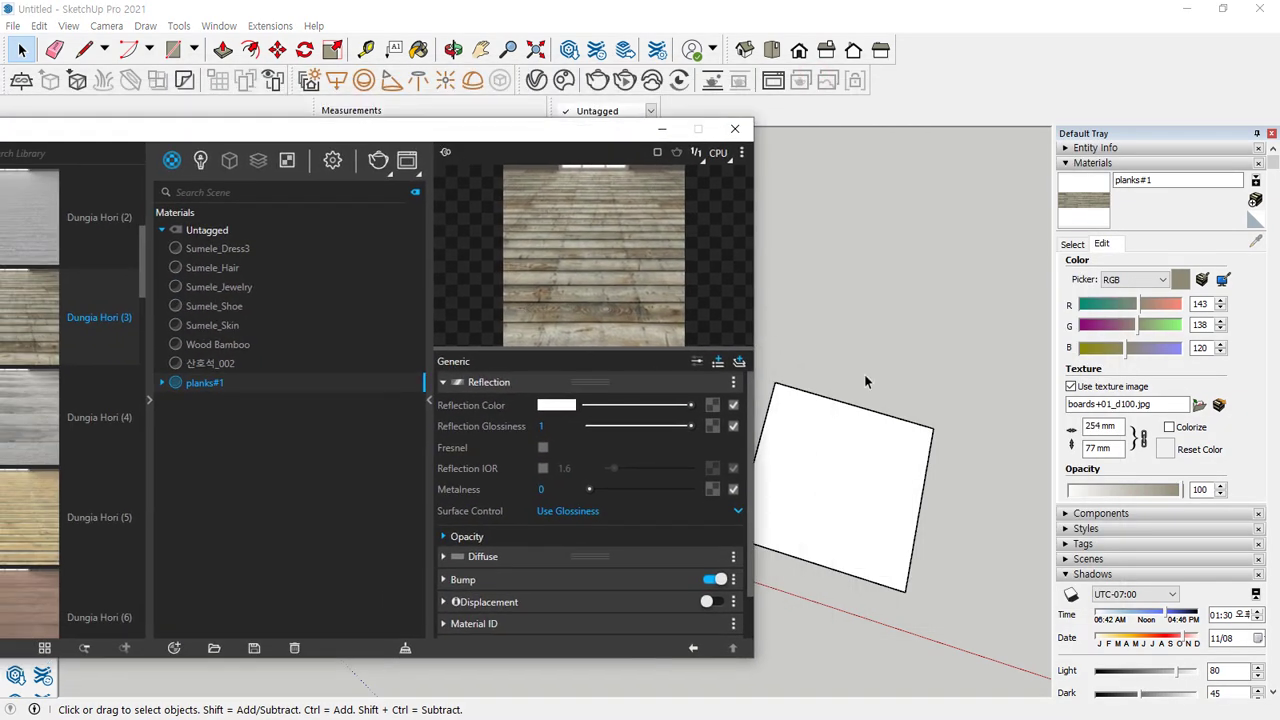
{"action": "mouse_move", "coordinate": [223, 410]}
{"action": "left_mouse_down"}
{"action": "mouse_move", "coordinate": [150, 388]}
{"action": "mouse_move", "coordinate": [255, 397]}
{"action": "mouse_move", "coordinate": [228, 410]}
{"action": "left_mouse_up"}
{"action": "mouse_move", "coordinate": [1128, 245]}
{"action": "left_mouse_down"}
{"action": "mouse_move", "coordinate": [1075, 146]}
{"action": "mouse_move", "coordinate": [1105, 243]}
{"action": "left_mouse_up"}
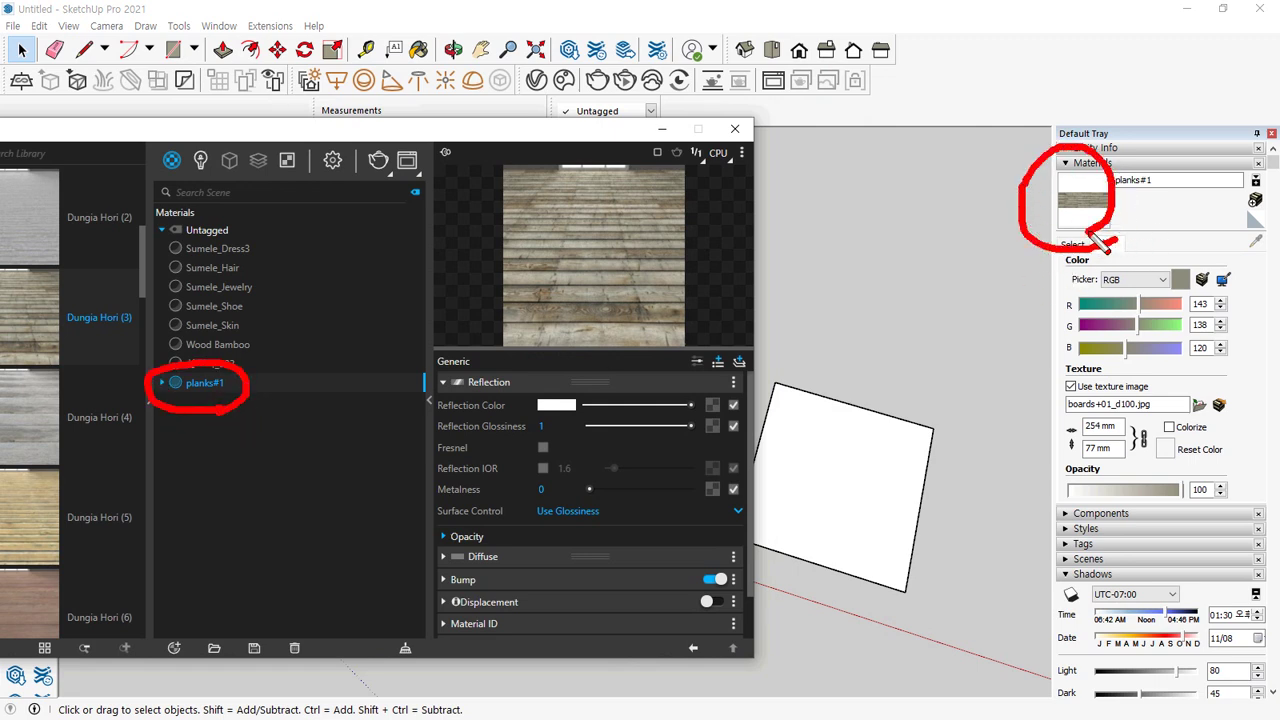
{"action": "mouse_move", "coordinate": [278, 370]}
{"action": "left_mouse_down"}
{"action": "mouse_move", "coordinate": [274, 406]}
{"action": "mouse_move", "coordinate": [477, 393]}
{"action": "mouse_move", "coordinate": [966, 269]}
{"action": "mouse_move", "coordinate": [1045, 225]}
{"action": "left_mouse_up"}
{"action": "left_click_drag", "start_coordinate": [990, 219], "coordinate": [1015, 268]}
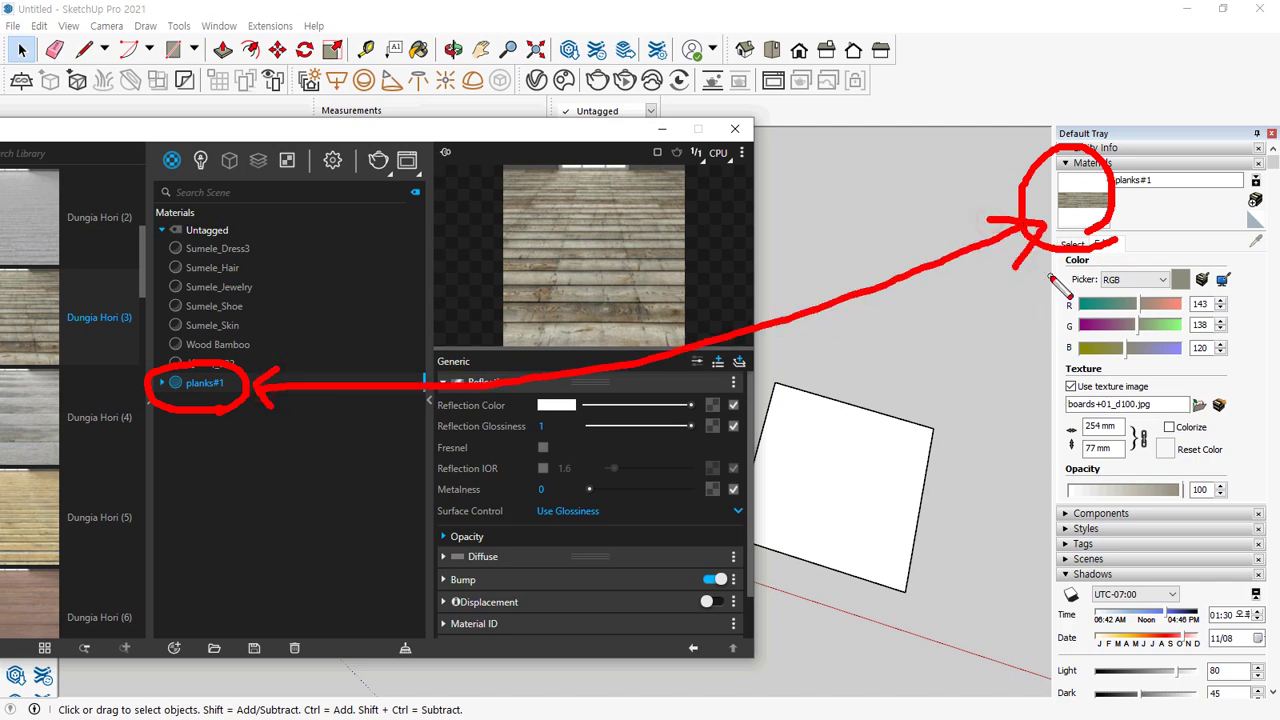
Sample the Wood Bamboo material from the wood-textured rectangle in the model.
{"action": "key", "text": "Escape"}
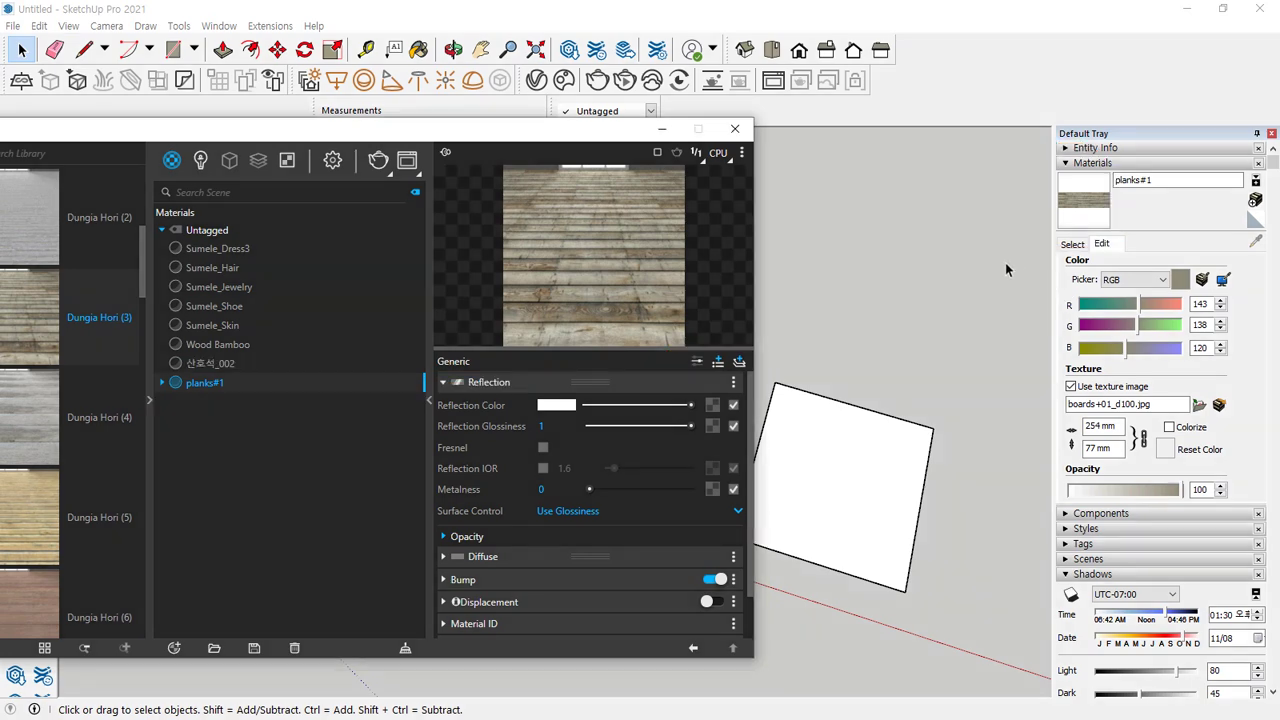
{"action": "mouse_move", "coordinate": [971, 251]}
{"action": "middle_mouse_down"}
{"action": "mouse_move", "coordinate": [863, 386]}
{"action": "mouse_move", "coordinate": [885, 357]}
{"action": "mouse_move", "coordinate": [823, 409]}
{"action": "mouse_move", "coordinate": [862, 298]}
{"action": "mouse_move", "coordinate": [849, 314]}
{"action": "mouse_move", "coordinate": [951, 320]}
{"action": "mouse_move", "coordinate": [889, 355]}
{"action": "middle_mouse_up"}
{"action": "scroll", "coordinate": [900, 345], "scroll_direction": "up", "scroll_amount": 6}
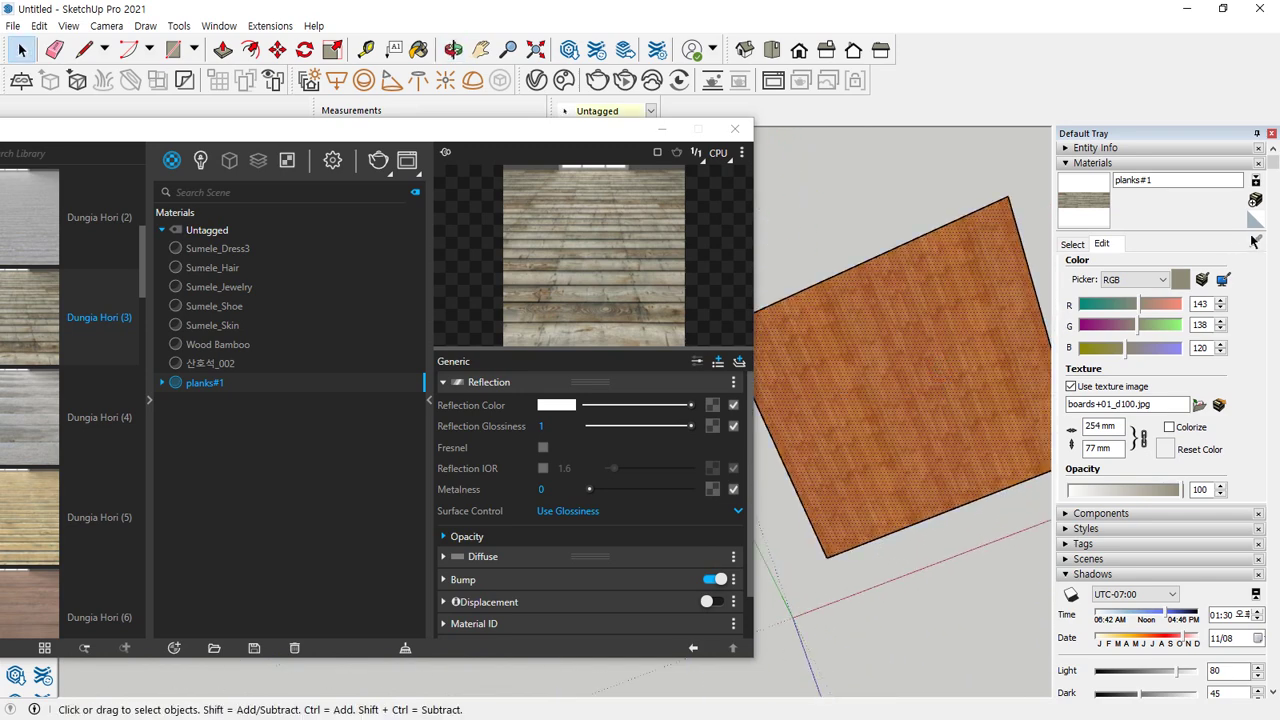
{"action": "left_click", "coordinate": [1072, 244]}
{"action": "left_click", "coordinate": [1256, 241]}
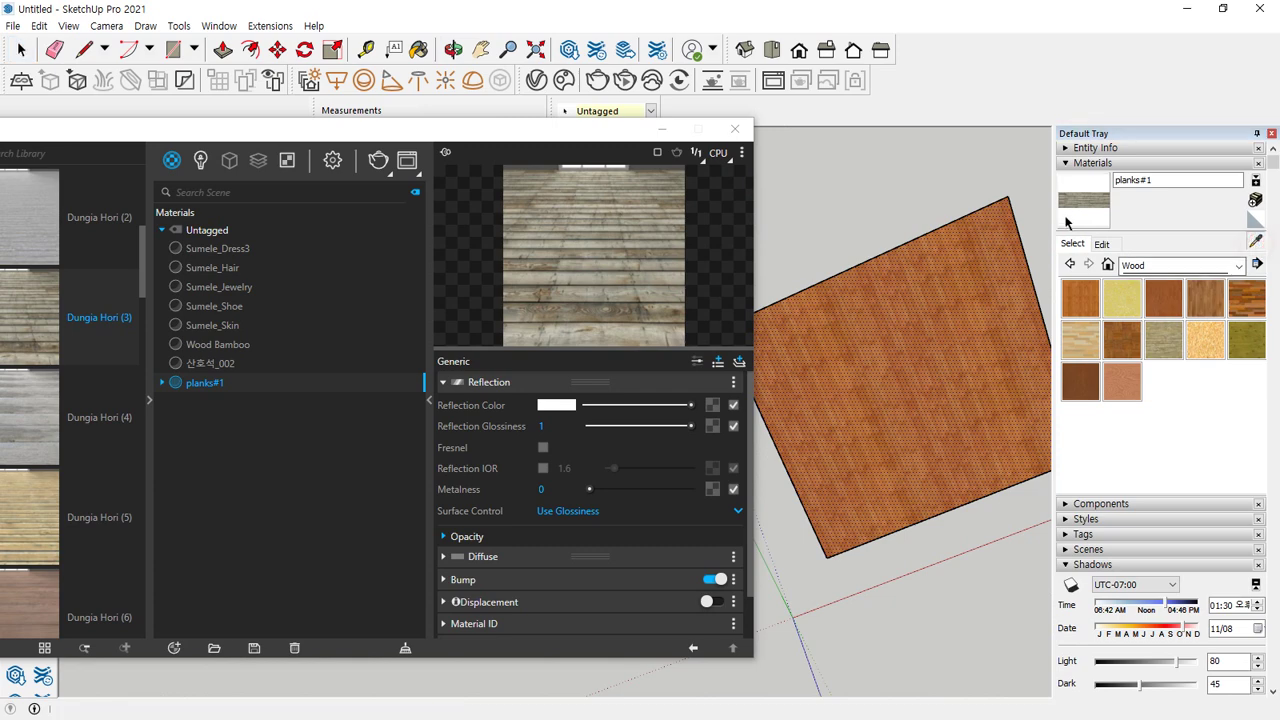
{"action": "left_click", "coordinate": [968, 320]}
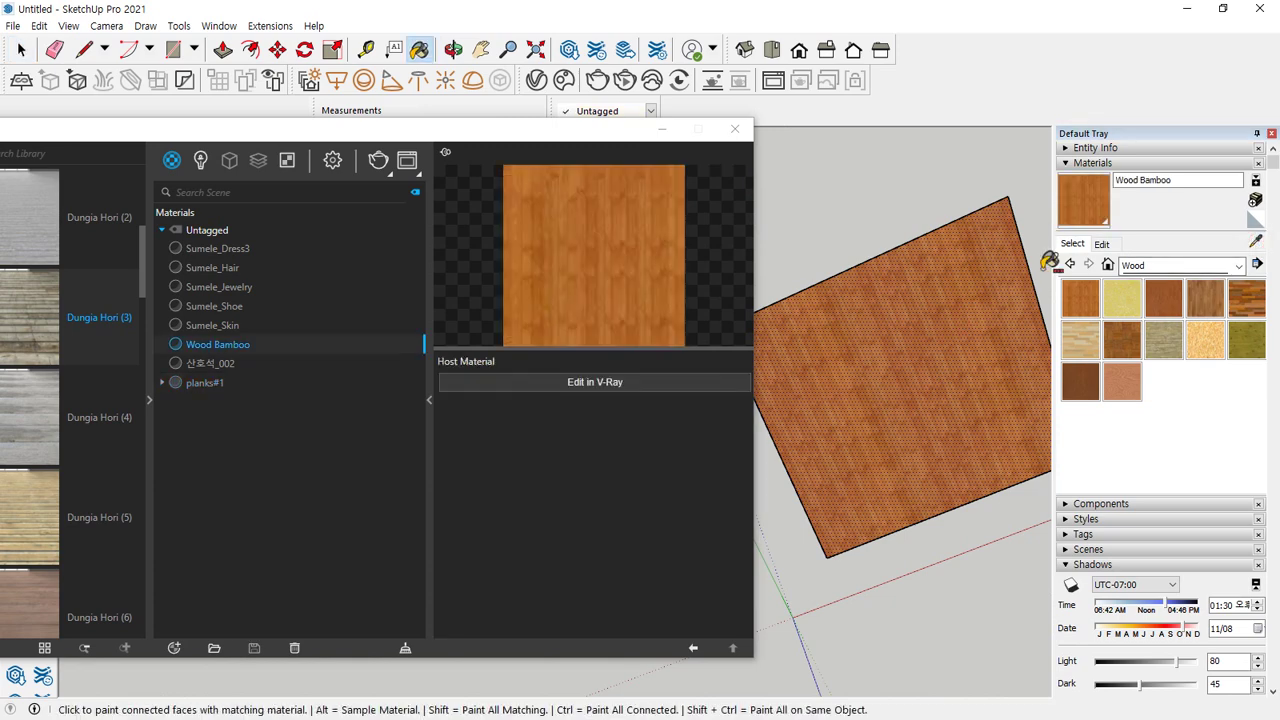
Convert the Wood Bamboo host material into an editable V-Ray material.
{"action": "mouse_move", "coordinate": [1072, 218]}
{"action": "left_mouse_down"}
{"action": "mouse_move", "coordinate": [706, 289]}
{"action": "mouse_move", "coordinate": [689, 277]}
{"action": "mouse_move", "coordinate": [700, 300]}
{"action": "left_mouse_up"}
{"action": "mouse_move", "coordinate": [618, 392]}
{"action": "left_mouse_down"}
{"action": "mouse_move", "coordinate": [566, 403]}
{"action": "mouse_move", "coordinate": [622, 364]}
{"action": "mouse_move", "coordinate": [592, 407]}
{"action": "mouse_move", "coordinate": [634, 431]}
{"action": "mouse_move", "coordinate": [552, 441]}
{"action": "mouse_move", "coordinate": [616, 416]}
{"action": "mouse_move", "coordinate": [658, 420]}
{"action": "left_mouse_up"}
{"action": "mouse_move", "coordinate": [1010, 322]}
{"action": "left_mouse_down"}
{"action": "mouse_move", "coordinate": [854, 350]}
{"action": "mouse_move", "coordinate": [864, 368]}
{"action": "left_mouse_up"}
{"action": "mouse_move", "coordinate": [1160, 445]}
{"action": "left_mouse_down"}
{"action": "mouse_move", "coordinate": [1005, 405]}
{"action": "mouse_move", "coordinate": [1272, 250]}
{"action": "mouse_move", "coordinate": [1180, 452]}
{"action": "mouse_move", "coordinate": [1114, 442]}
{"action": "left_mouse_up"}
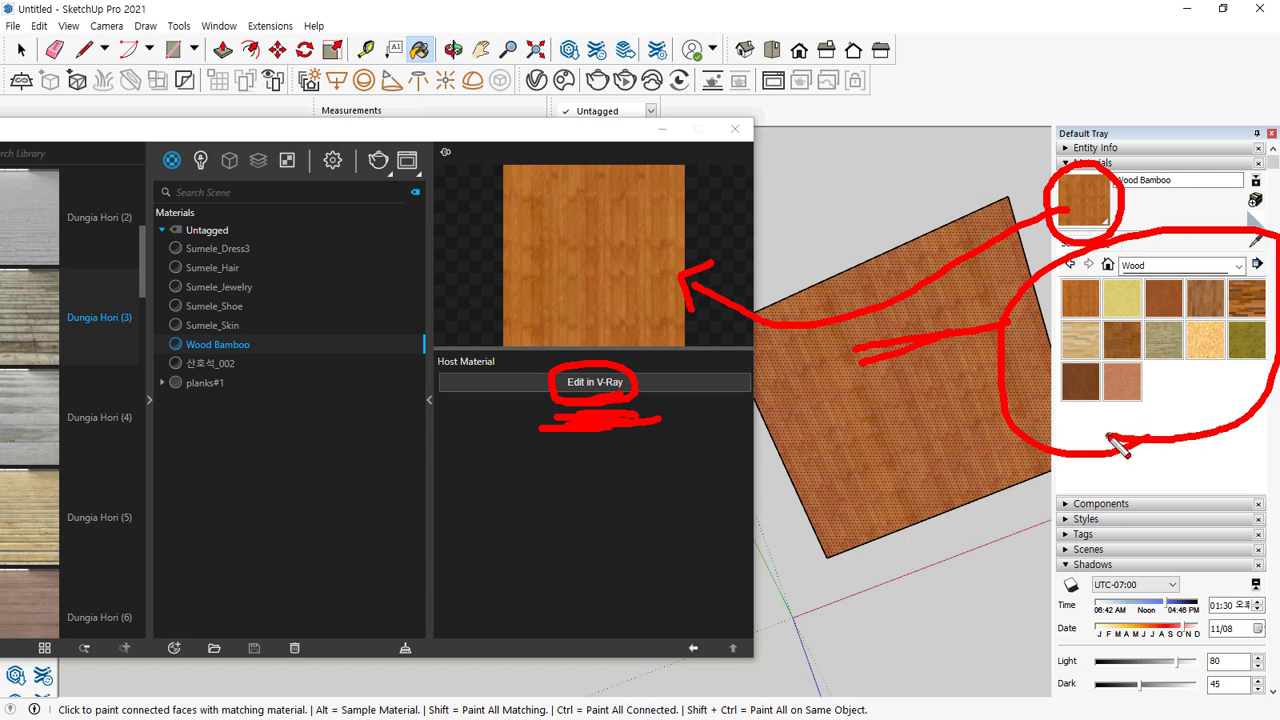
{"action": "mouse_move", "coordinate": [640, 412]}
{"action": "left_mouse_down"}
{"action": "mouse_move", "coordinate": [545, 385]}
{"action": "mouse_move", "coordinate": [630, 382]}
{"action": "left_mouse_up"}
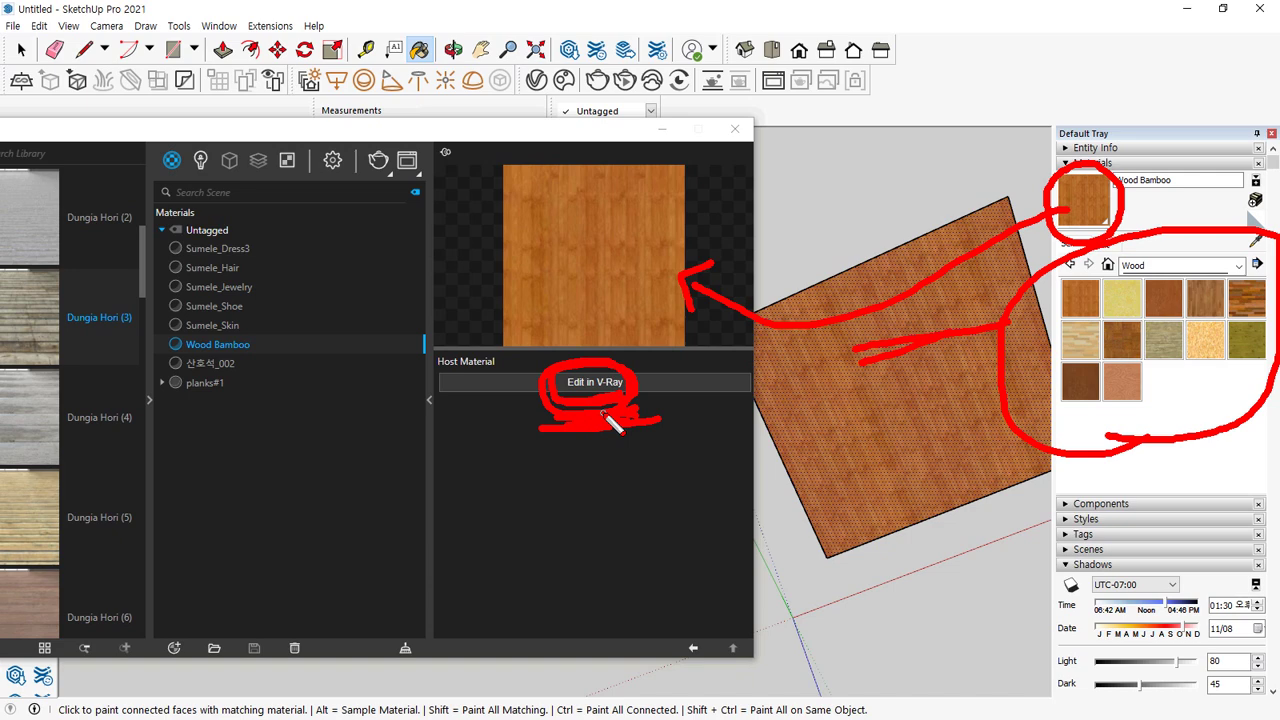
{"action": "key", "text": "Escape"}
{"action": "left_click", "coordinate": [595, 385]}
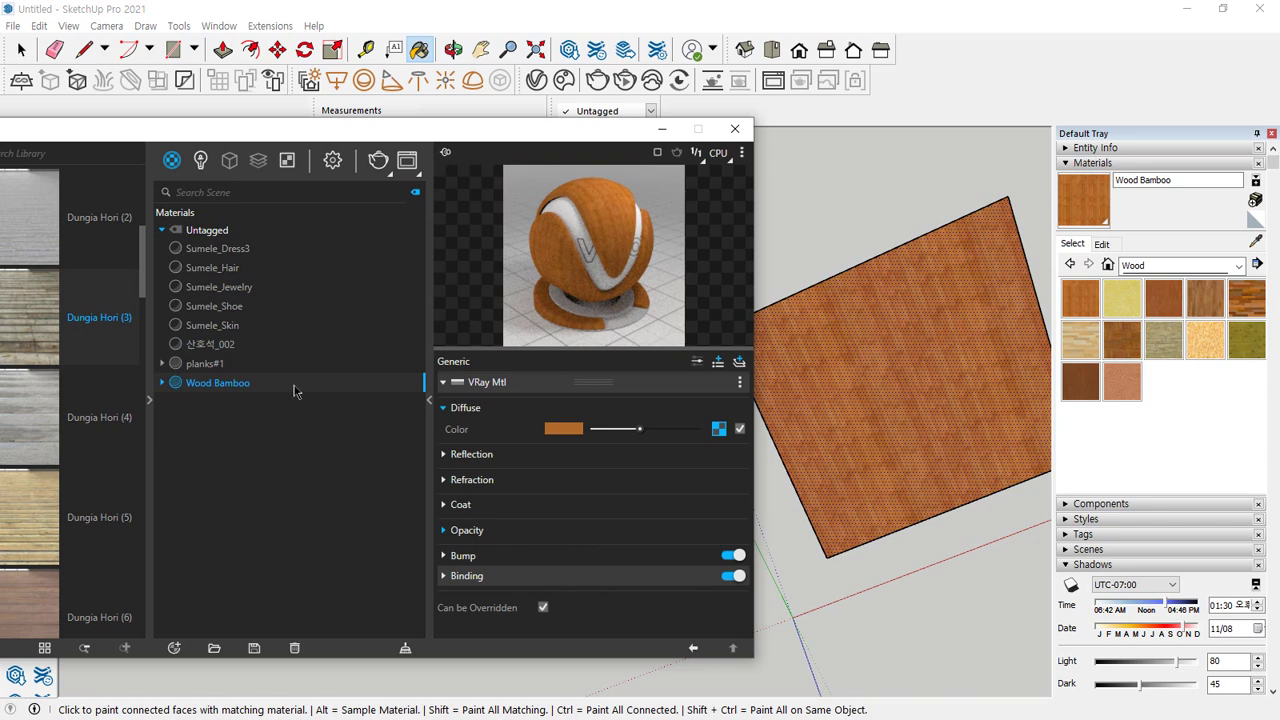
Compare the V-Ray settings of planks#1 with the unconverted Sumele_Skin host material.
{"action": "left_click", "coordinate": [222, 364]}
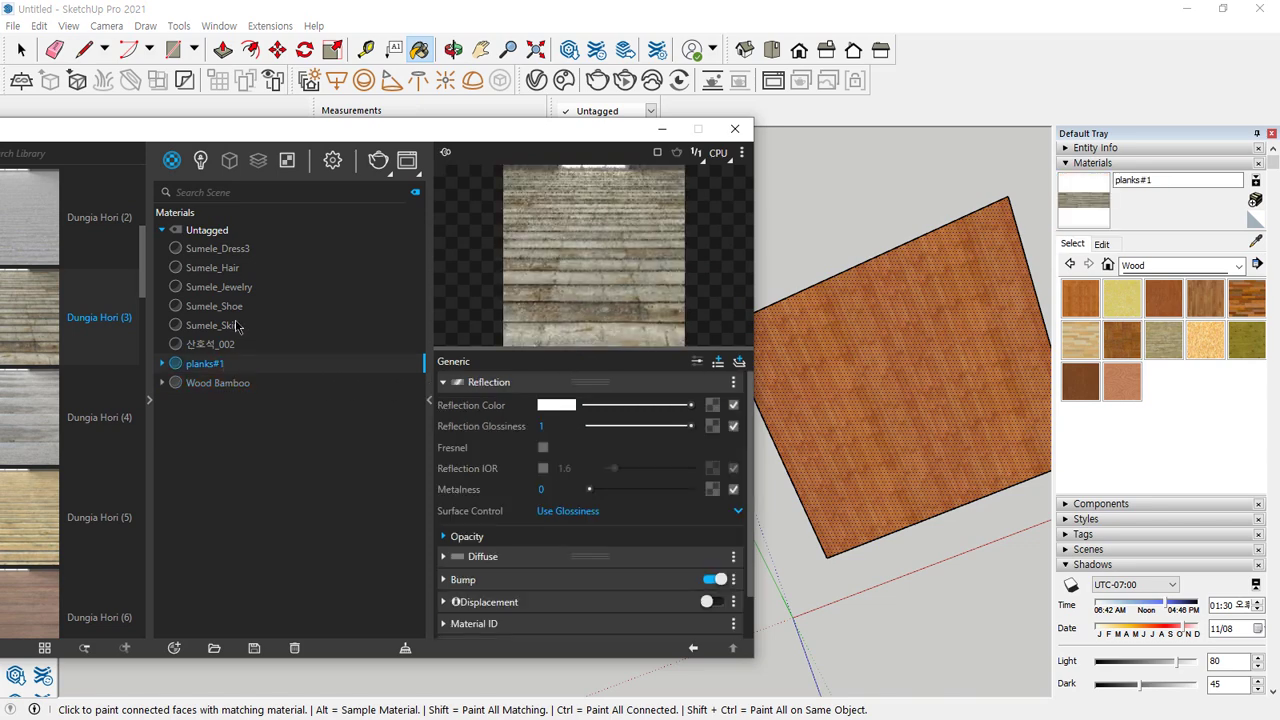
{"action": "left_click", "coordinate": [236, 327]}
{"action": "mouse_move", "coordinate": [614, 411]}
{"action": "left_mouse_down"}
{"action": "mouse_move", "coordinate": [558, 402]}
{"action": "mouse_move", "coordinate": [650, 408]}
{"action": "left_mouse_up"}
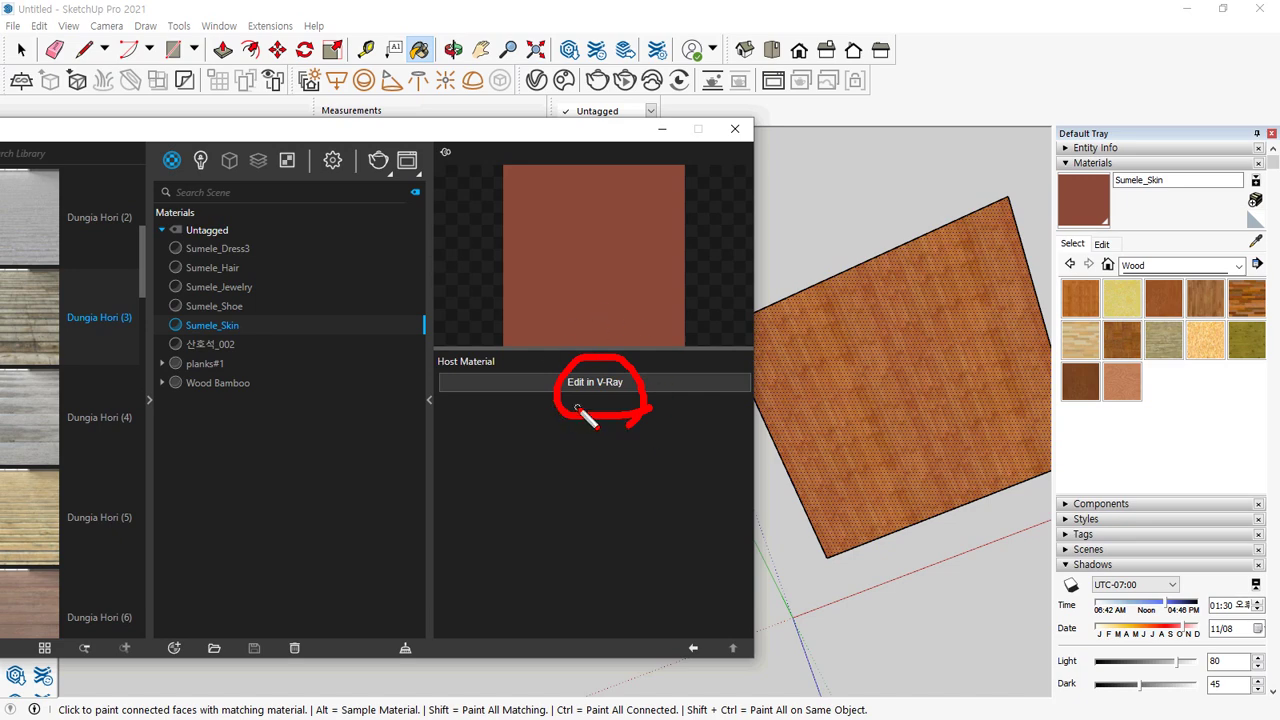
{"action": "left_click", "coordinate": [206, 365]}
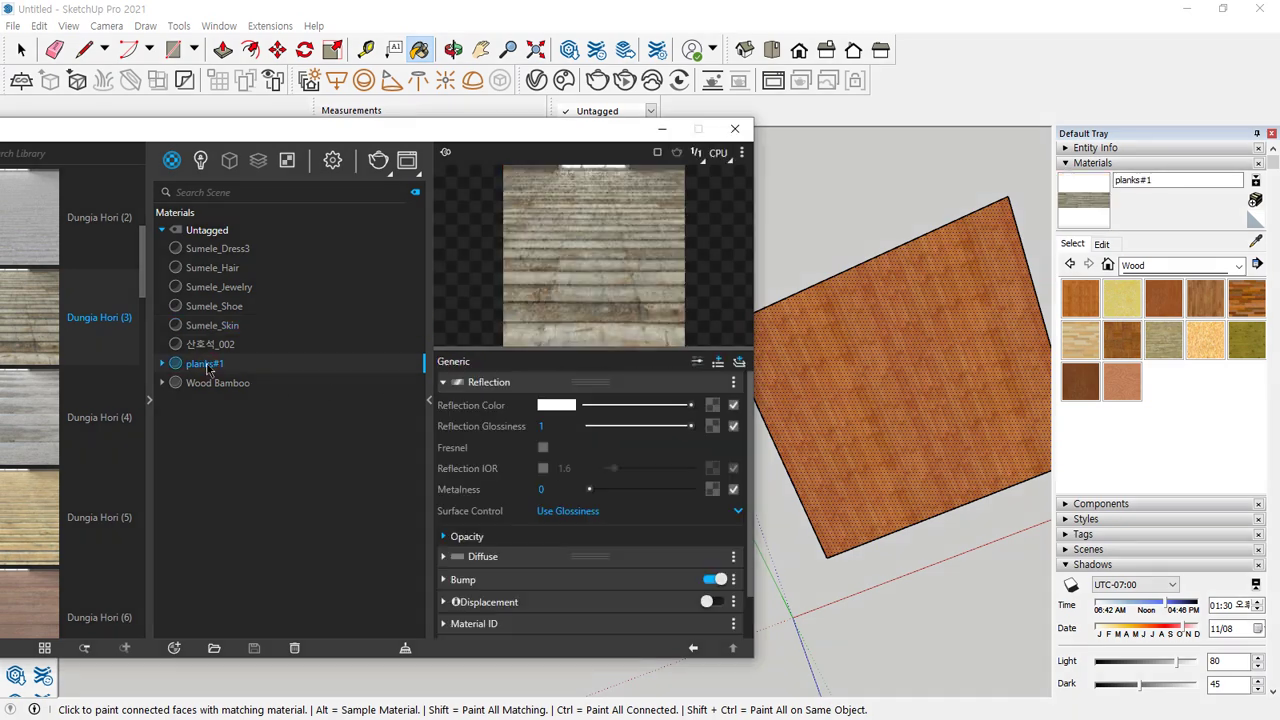
Paint the Wood Bamboo rectangle with the planks#1 material and inspect the plank texture up close.
{"action": "mouse_move", "coordinate": [1014, 354]}
{"action": "middle_mouse_down"}
{"action": "mouse_move", "coordinate": [820, 407]}
{"action": "mouse_move", "coordinate": [943, 440]}
{"action": "mouse_move", "coordinate": [960, 430]}
{"action": "middle_mouse_up"}
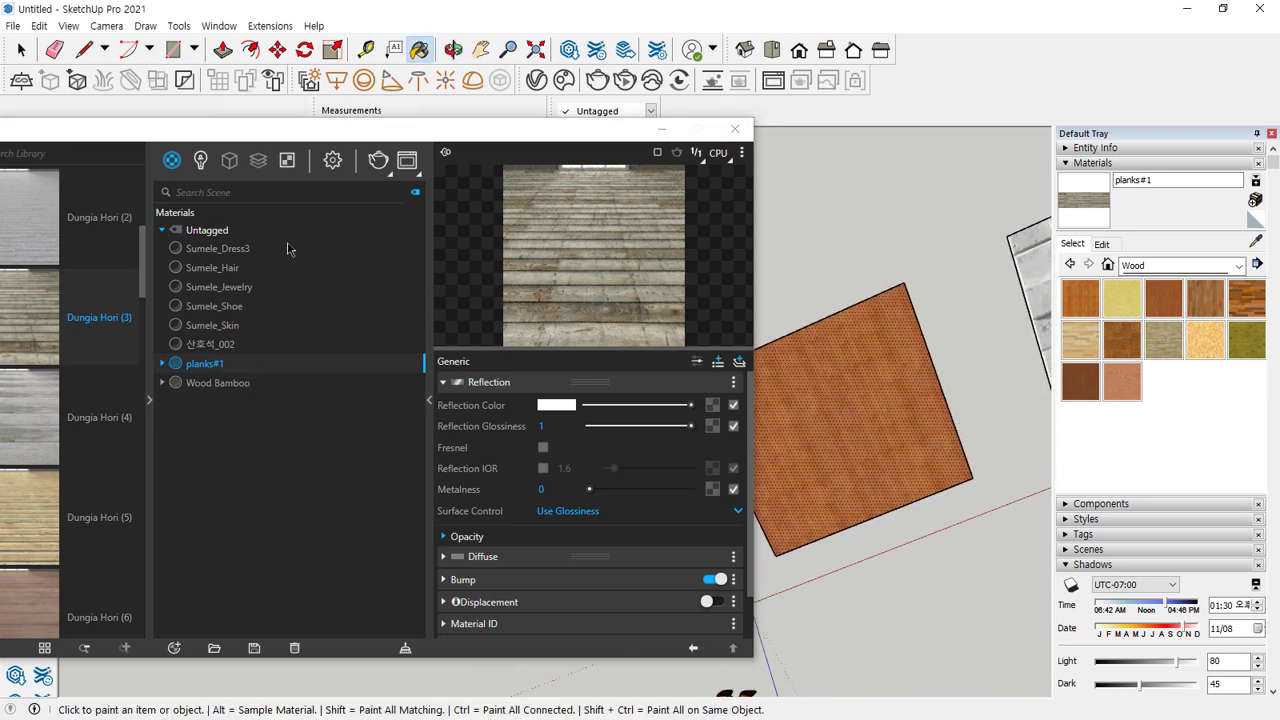
{"action": "double_click", "coordinate": [276, 368]}
{"action": "left_click", "coordinate": [884, 416]}
{"action": "middle_click_drag", "start_coordinate": [884, 416], "coordinate": [840, 314]}
{"action": "scroll", "coordinate": [857, 374], "scroll_direction": "up", "scroll_amount": 8}
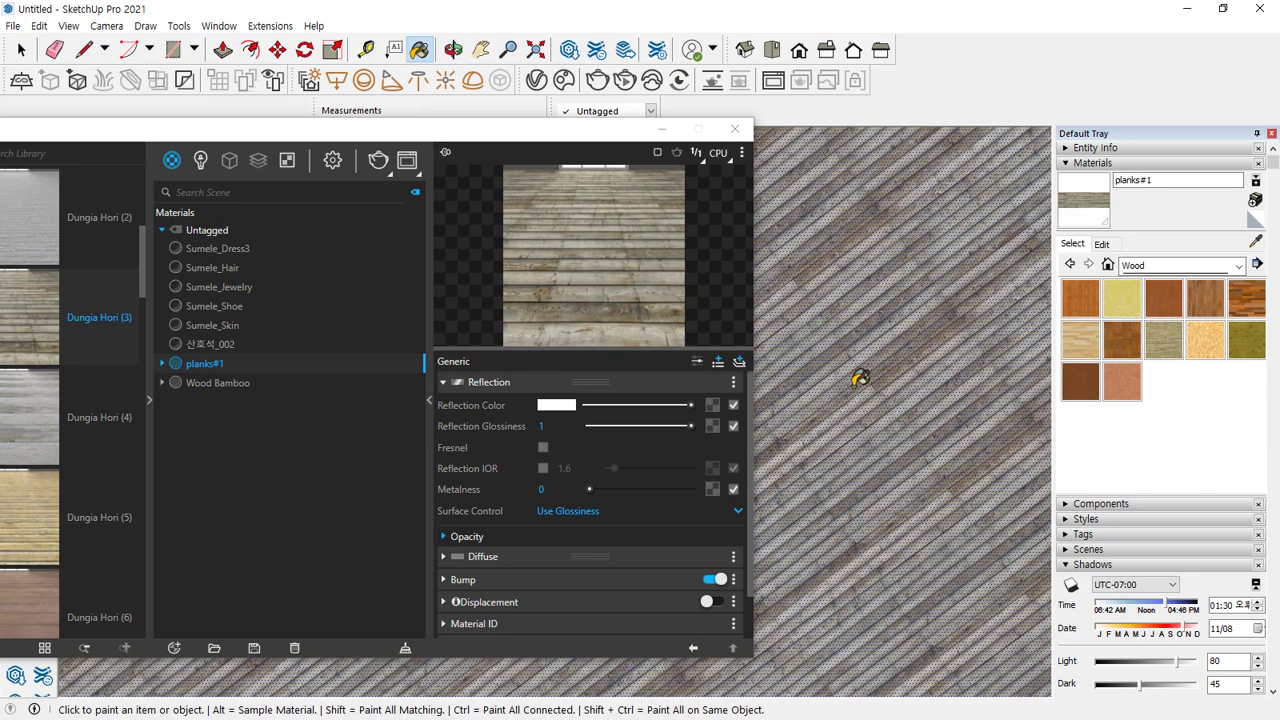
{"action": "scroll", "coordinate": [857, 374], "scroll_direction": "down", "scroll_amount": 8}
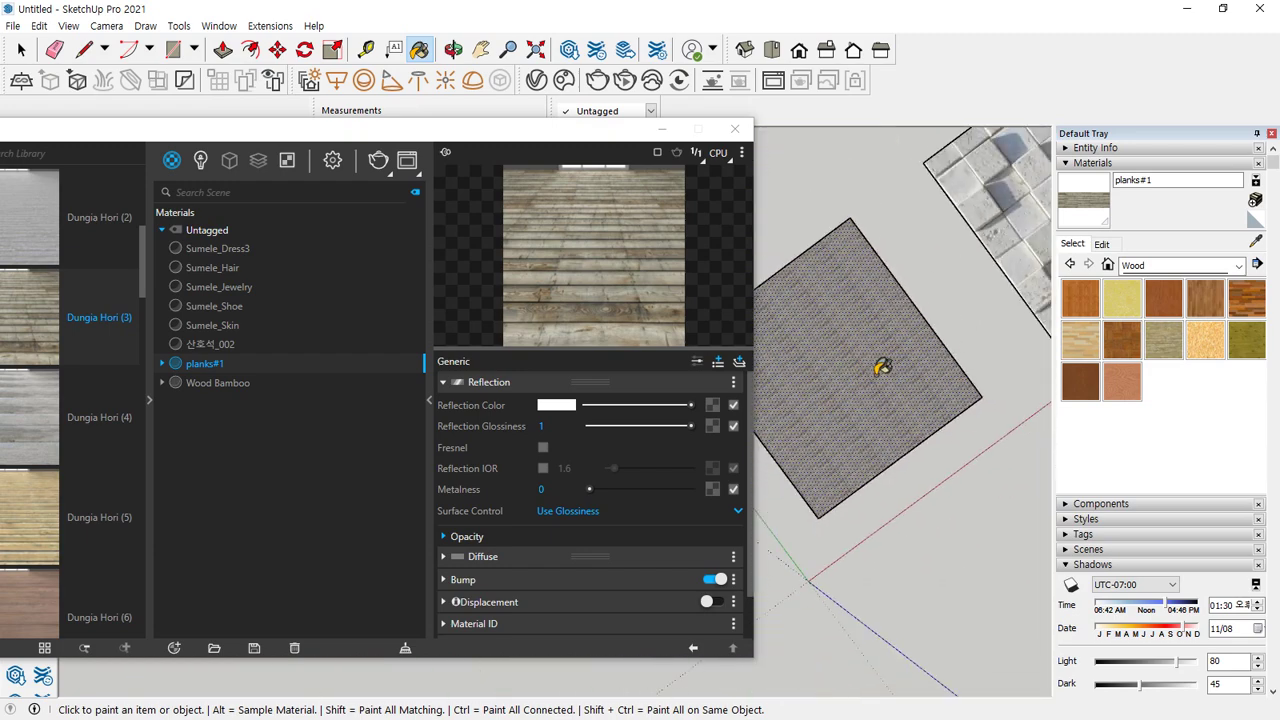
Select the blank white rectangle's face and apply the planks#1 material to the selection from the V-Ray material list.
{"action": "key", "text": "space"}
{"action": "middle_click_drag", "start_coordinate": [958, 361], "coordinate": [875, 288]}
{"action": "key", "text": "e"}
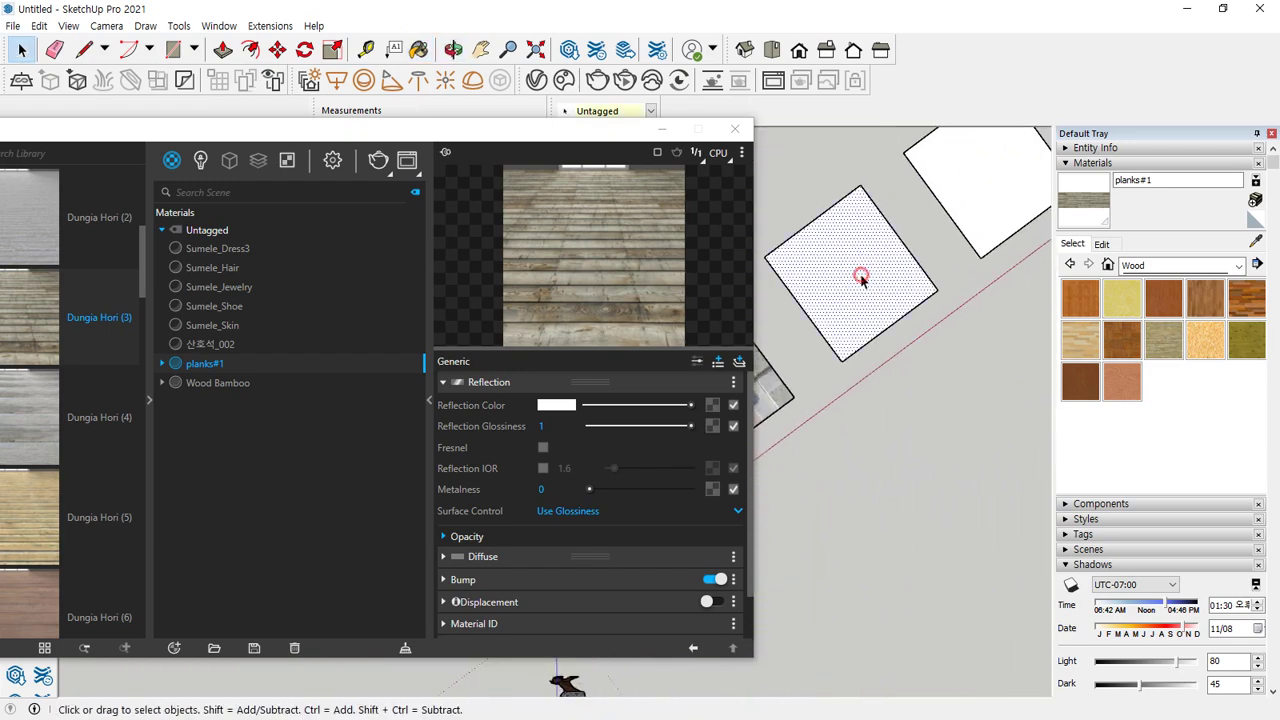
{"action": "mouse_move", "coordinate": [885, 340]}
{"action": "left_mouse_down"}
{"action": "mouse_move", "coordinate": [780, 224]}
{"action": "mouse_move", "coordinate": [946, 266]}
{"action": "mouse_move", "coordinate": [932, 342]}
{"action": "mouse_move", "coordinate": [872, 334]}
{"action": "left_mouse_up"}
{"action": "key", "text": "Escape"}
{"action": "right_click", "coordinate": [236, 374]}
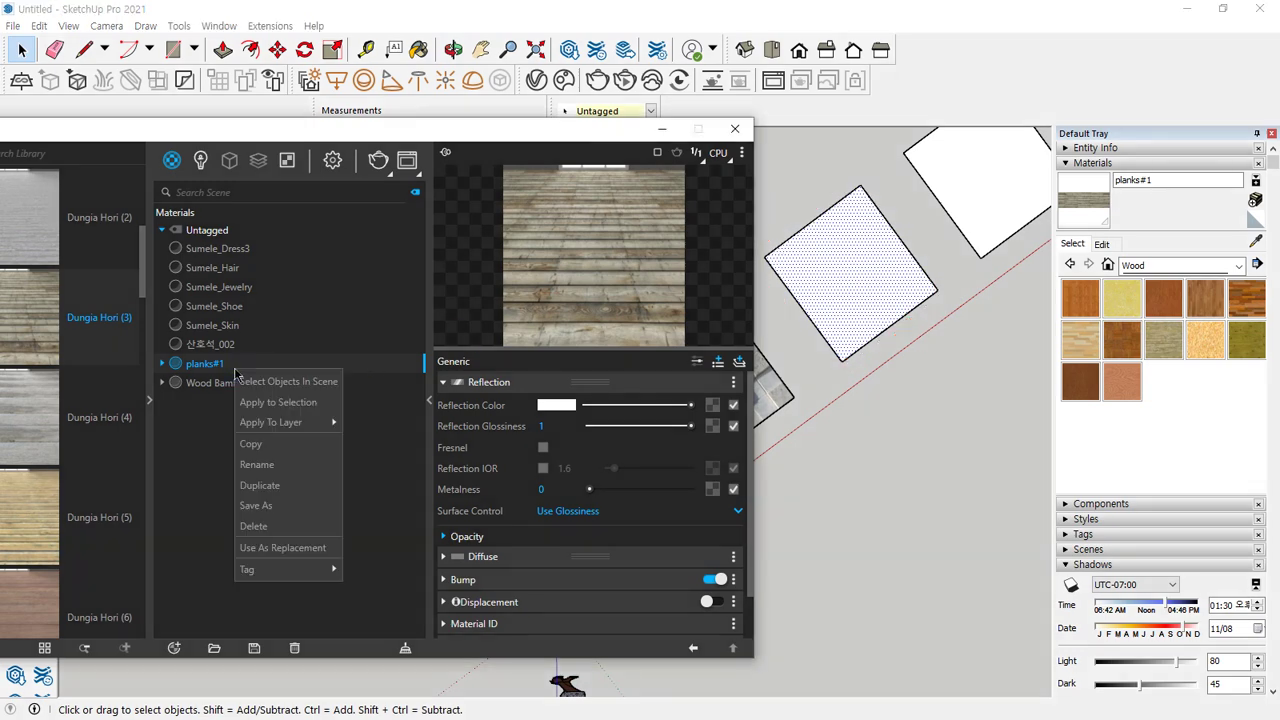
{"action": "key", "text": "Escape"}
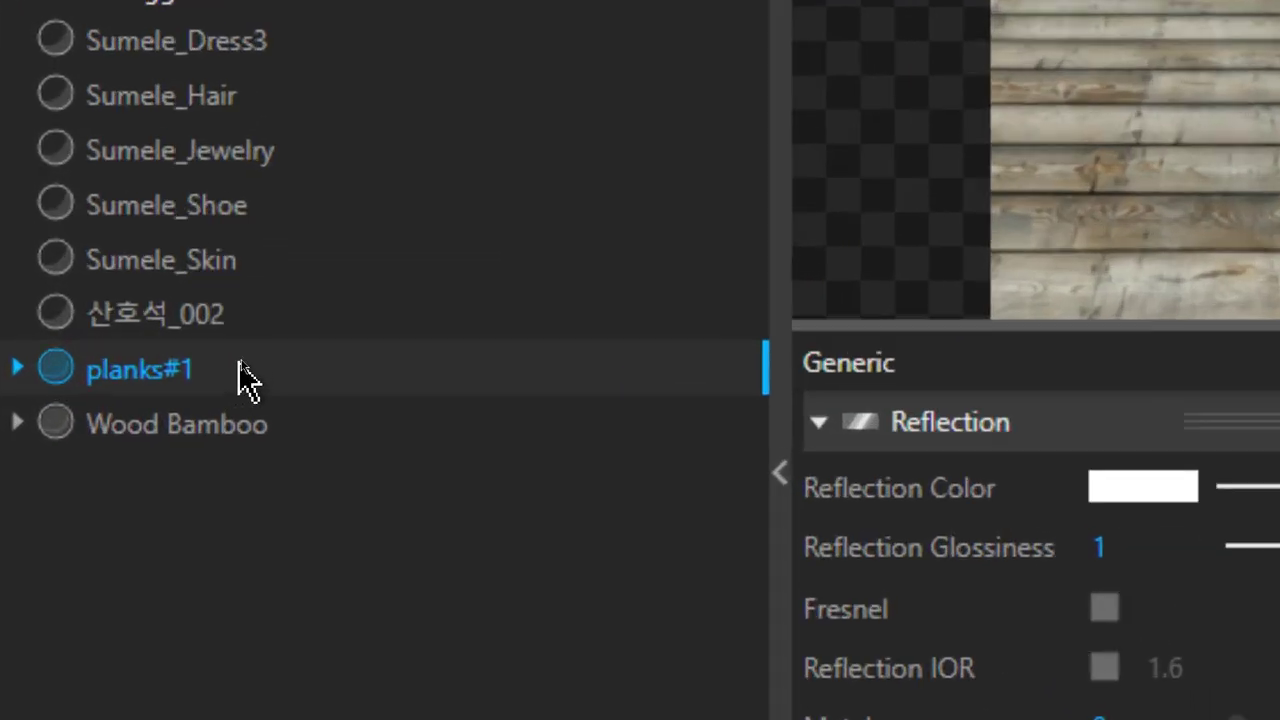
{"action": "right_click", "coordinate": [250, 363]}
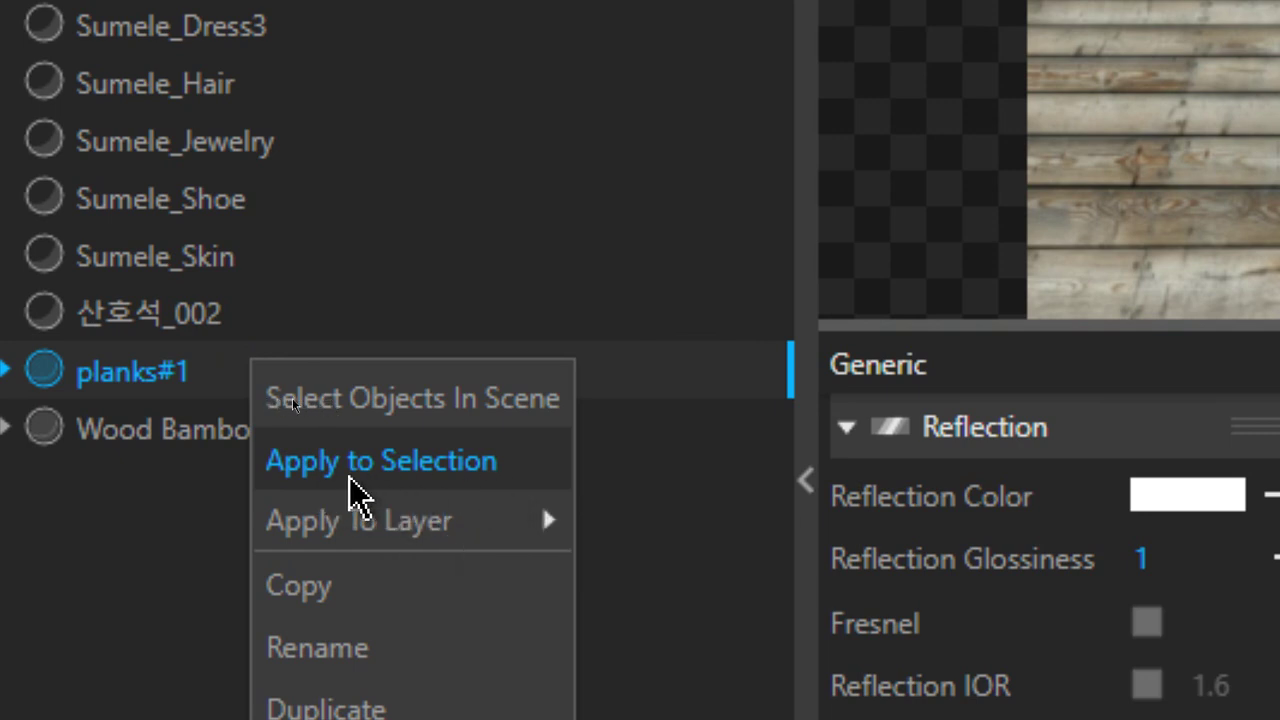
{"action": "left_click", "coordinate": [505, 488]}
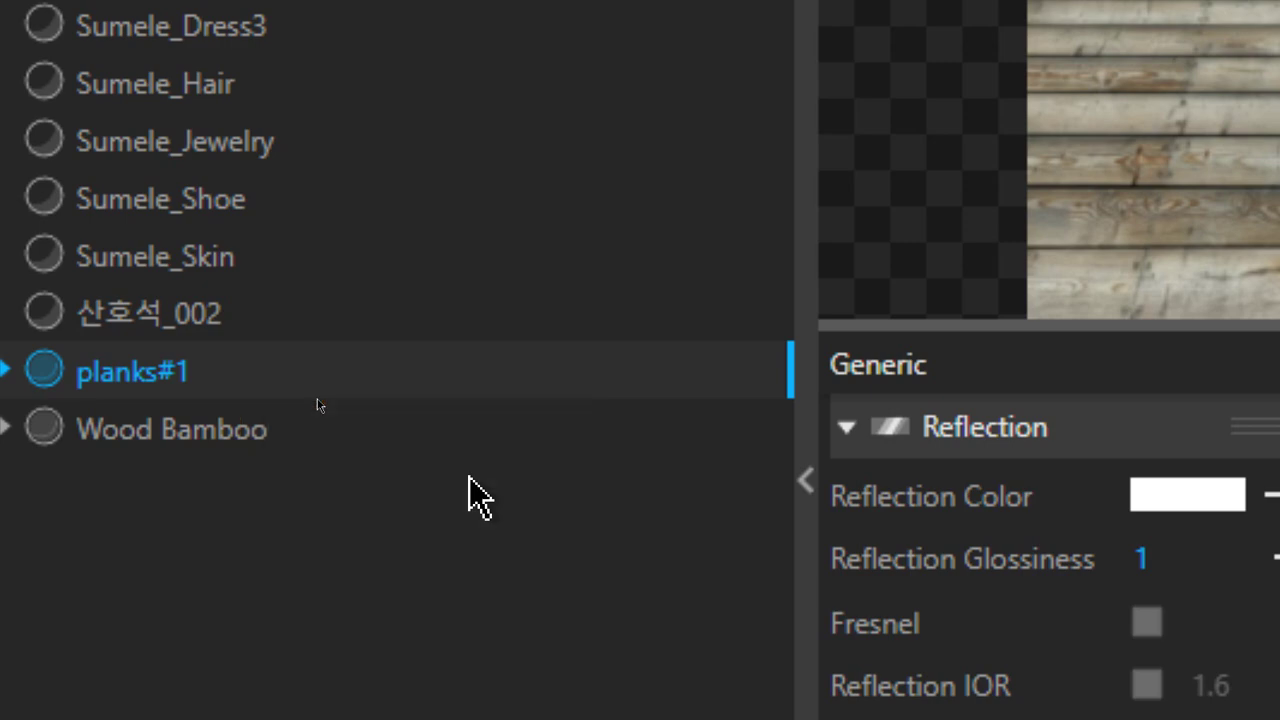
{"action": "right_click", "coordinate": [222, 367]}
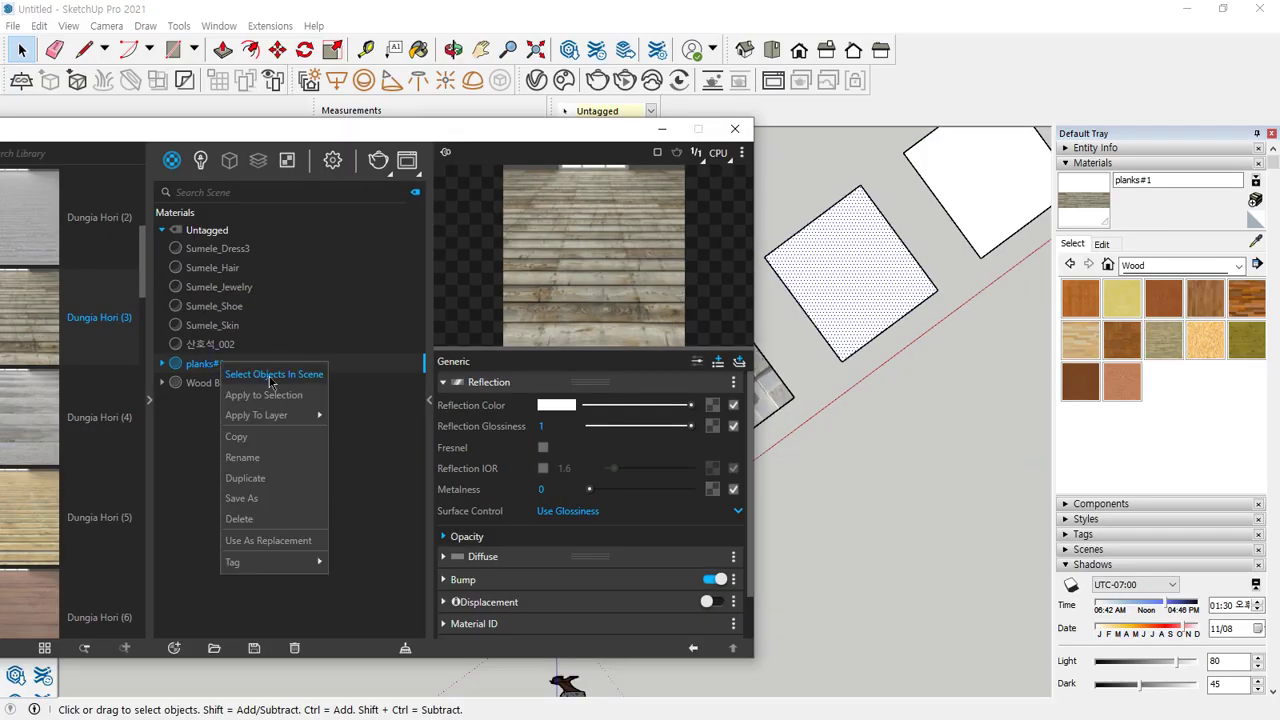
{"action": "left_click", "coordinate": [274, 391]}
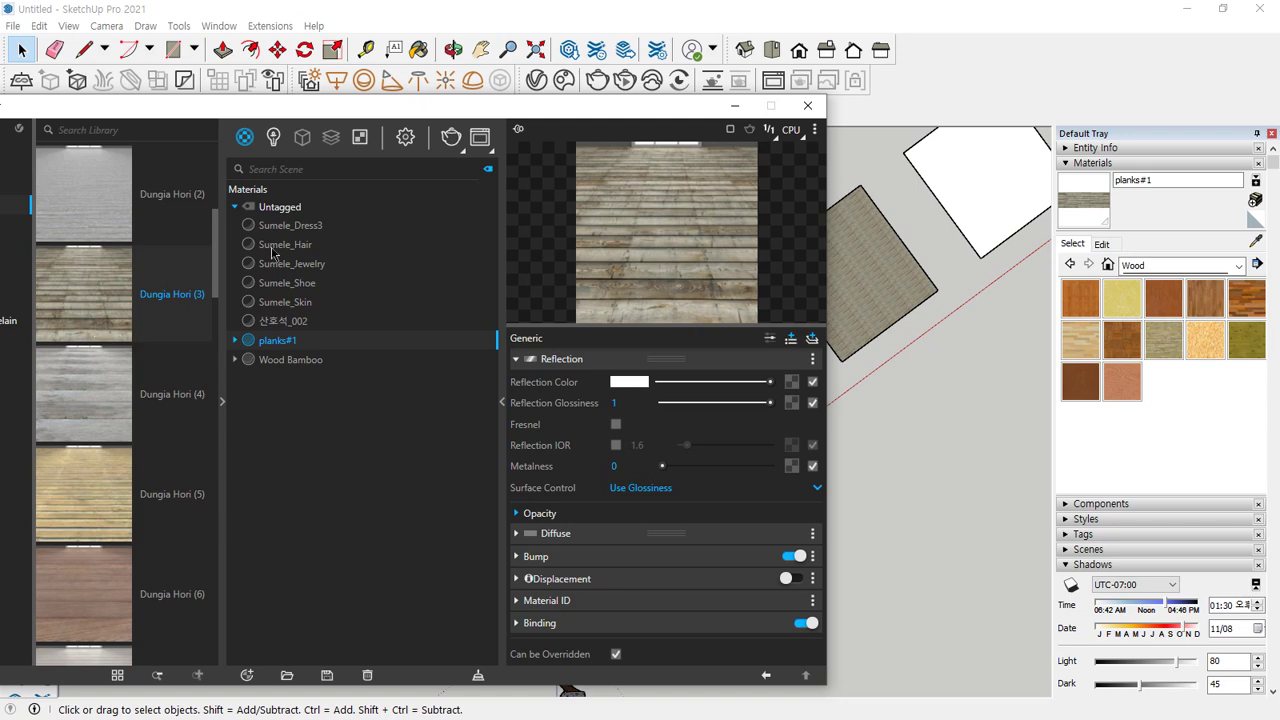
Move the V-Ray Asset Editor so that its library folder list is fully in view.
{"action": "mouse_move", "coordinate": [300, 105]}
{"action": "left_mouse_down"}
{"action": "mouse_move", "coordinate": [300, 155]}
{"action": "mouse_move", "coordinate": [496, 77]}
{"action": "left_mouse_up"}
{"action": "mouse_move", "coordinate": [185, 428]}
{"action": "left_mouse_down"}
{"action": "mouse_move", "coordinate": [60, 255]}
{"action": "mouse_move", "coordinate": [270, 245]}
{"action": "mouse_move", "coordinate": [150, 420]}
{"action": "left_mouse_up"}
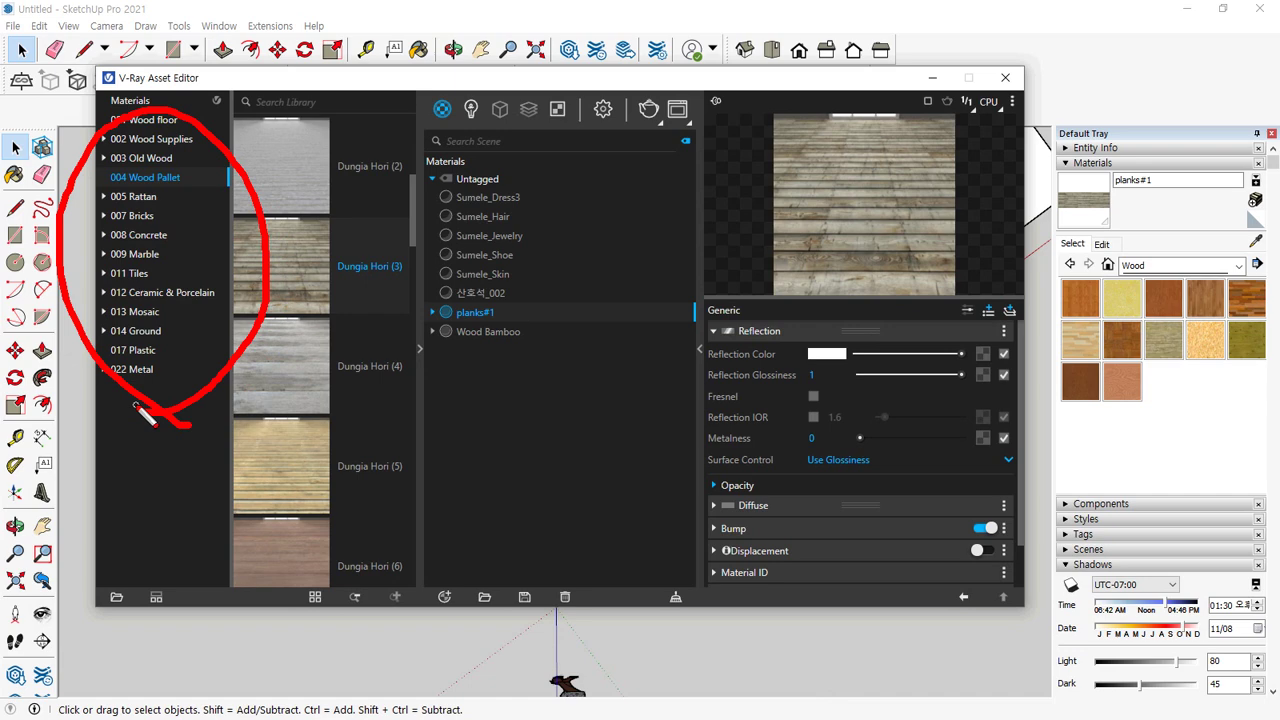
{"action": "mouse_move", "coordinate": [460, 615]}
{"action": "left_mouse_down"}
{"action": "mouse_move", "coordinate": [418, 605]}
{"action": "mouse_move", "coordinate": [468, 582]}
{"action": "mouse_move", "coordinate": [478, 628]}
{"action": "left_mouse_up"}
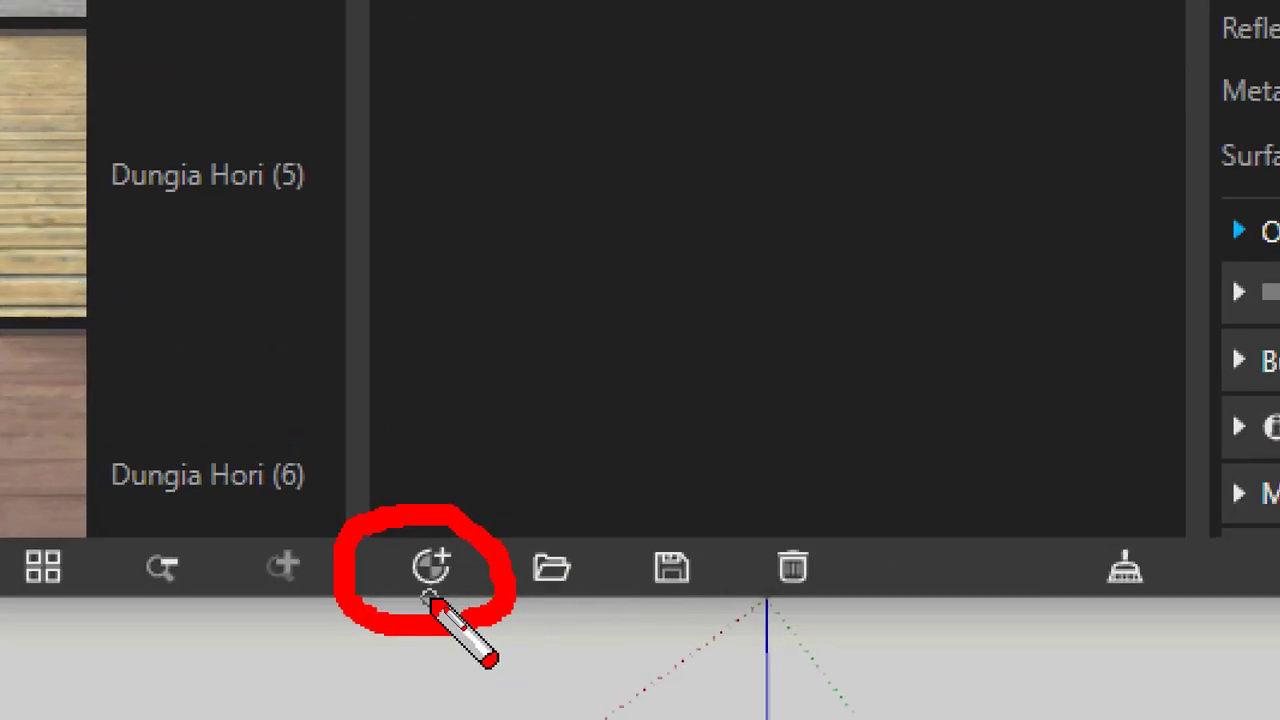
Create a new Generic V-Ray material in the scene after reviewing the other asset types that can be created.
{"action": "key", "text": "Escape"}
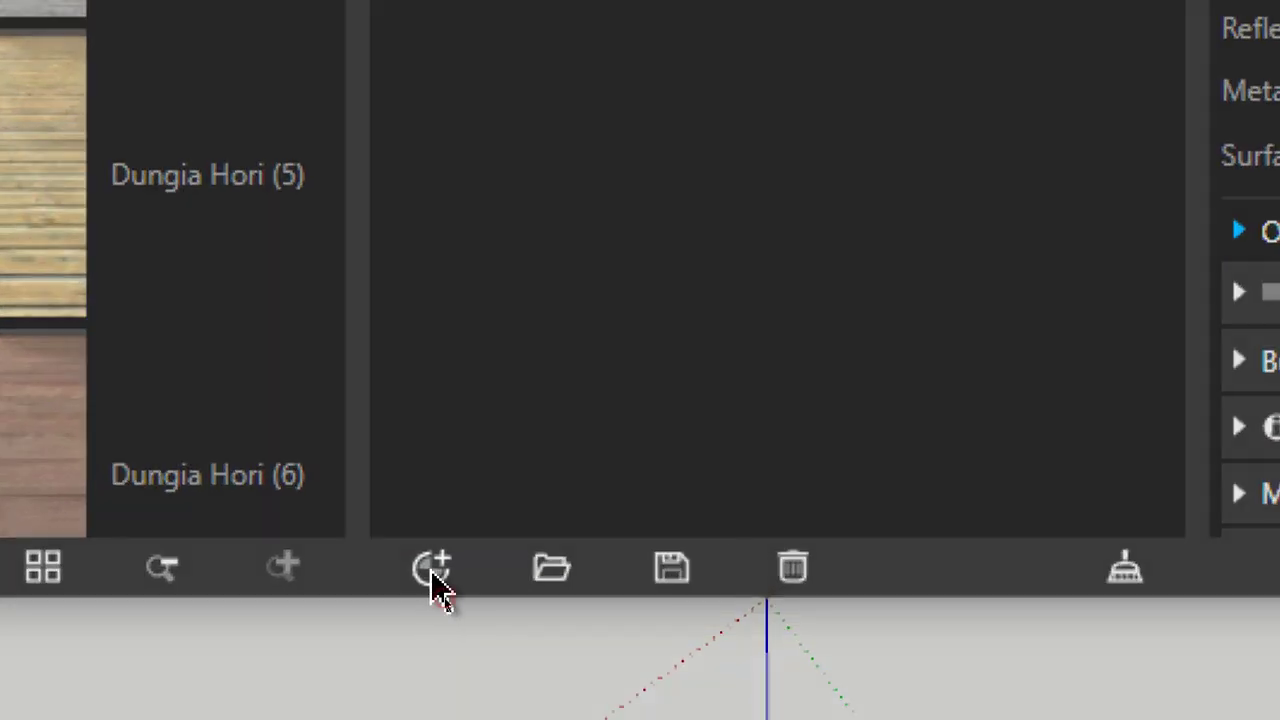
{"action": "left_click", "coordinate": [432, 574]}
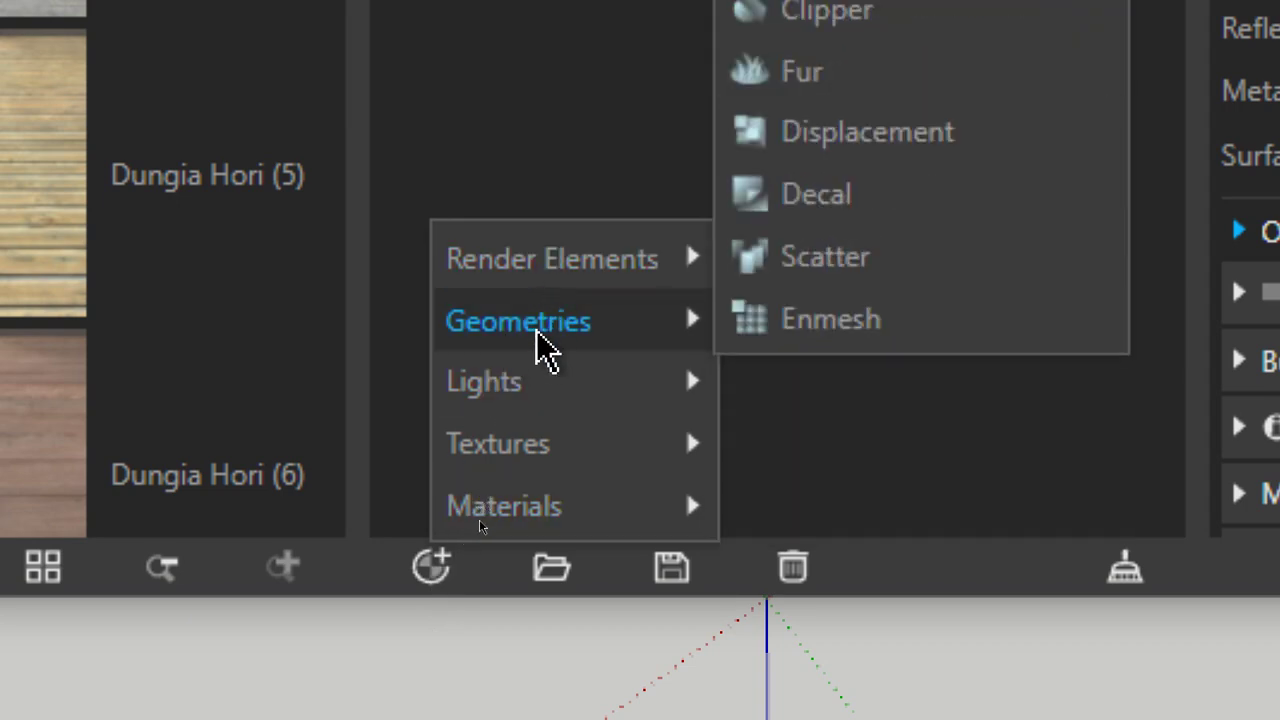
{"action": "mouse_move", "coordinate": [535, 400]}
{"action": "mouse_move", "coordinate": [566, 280]}
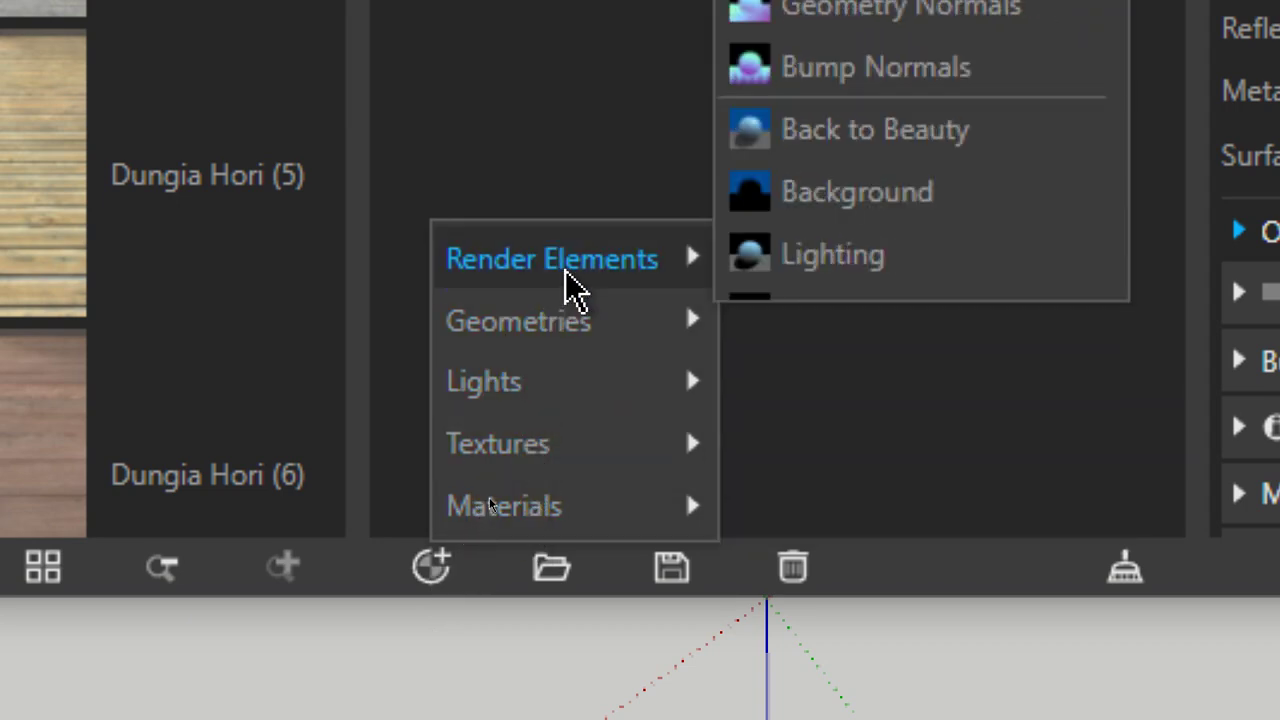
{"action": "mouse_move", "coordinate": [572, 350]}
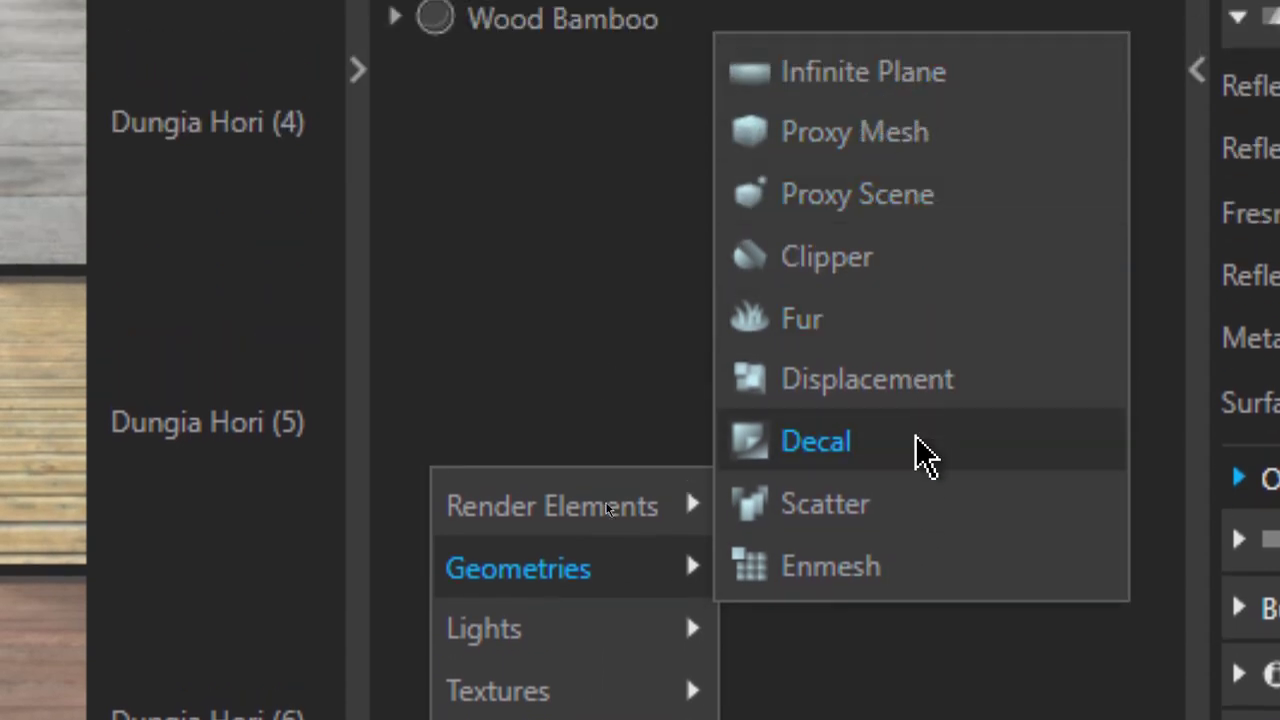
{"action": "mouse_move", "coordinate": [510, 647]}
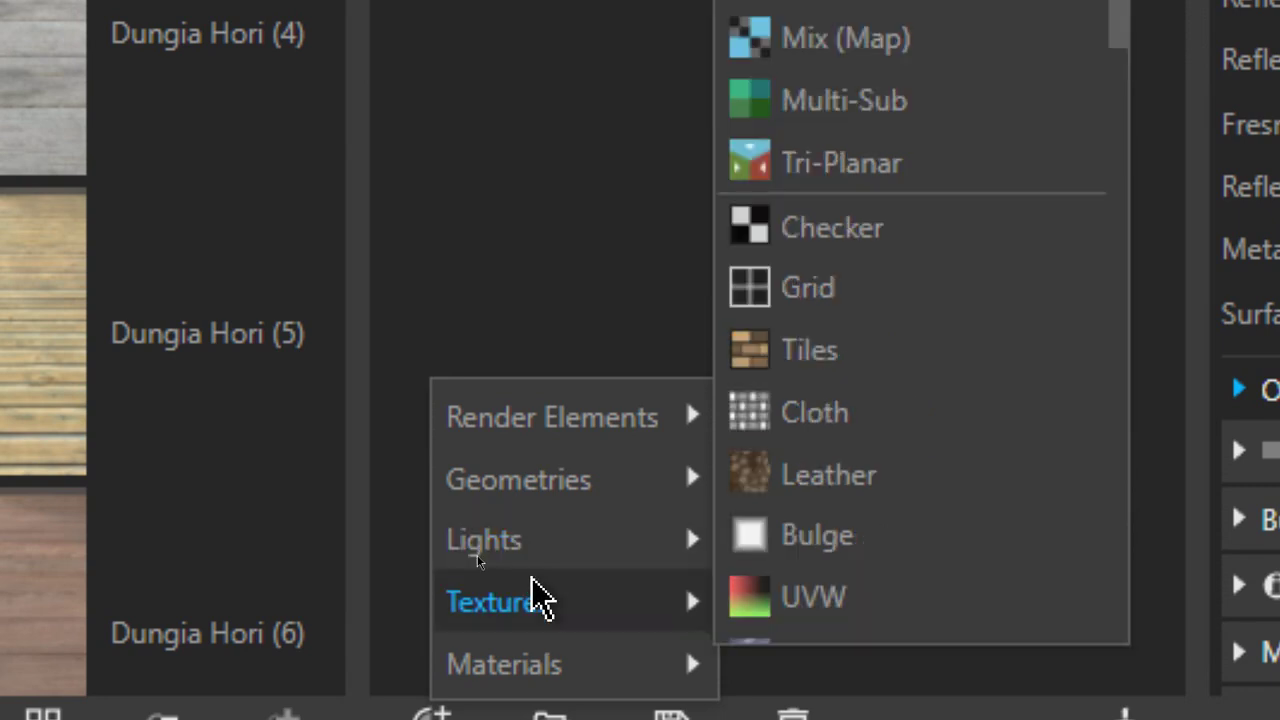
{"action": "mouse_move", "coordinate": [525, 660]}
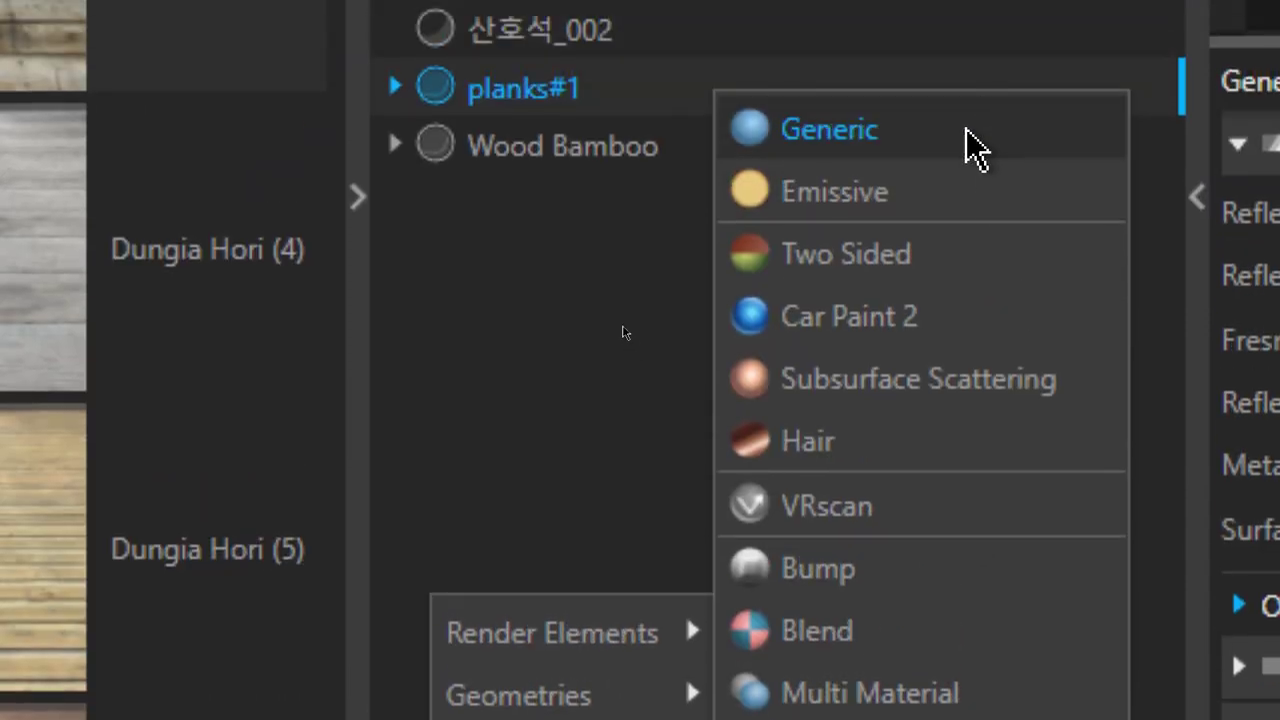
{"action": "left_click", "coordinate": [975, 148]}
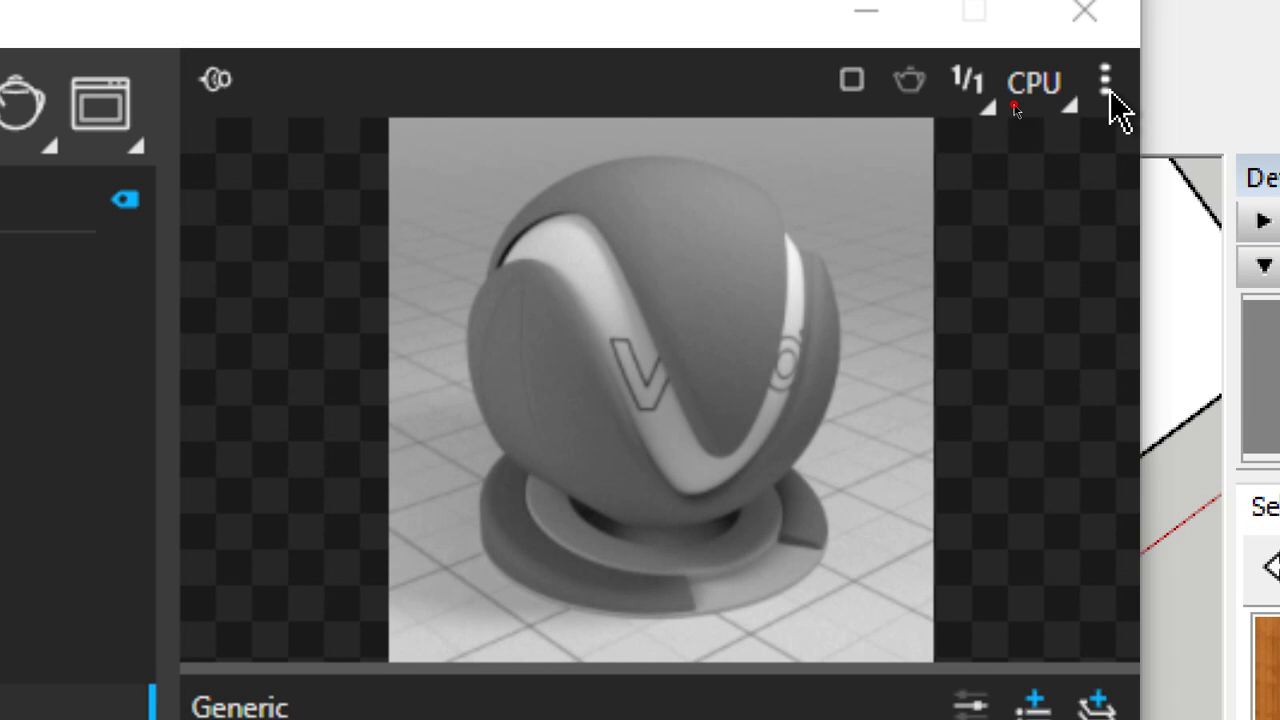
Preview the Generic material in the Fabric, Floor, Ground and Wall preview scenes.
{"action": "left_click", "coordinate": [1127, 60]}
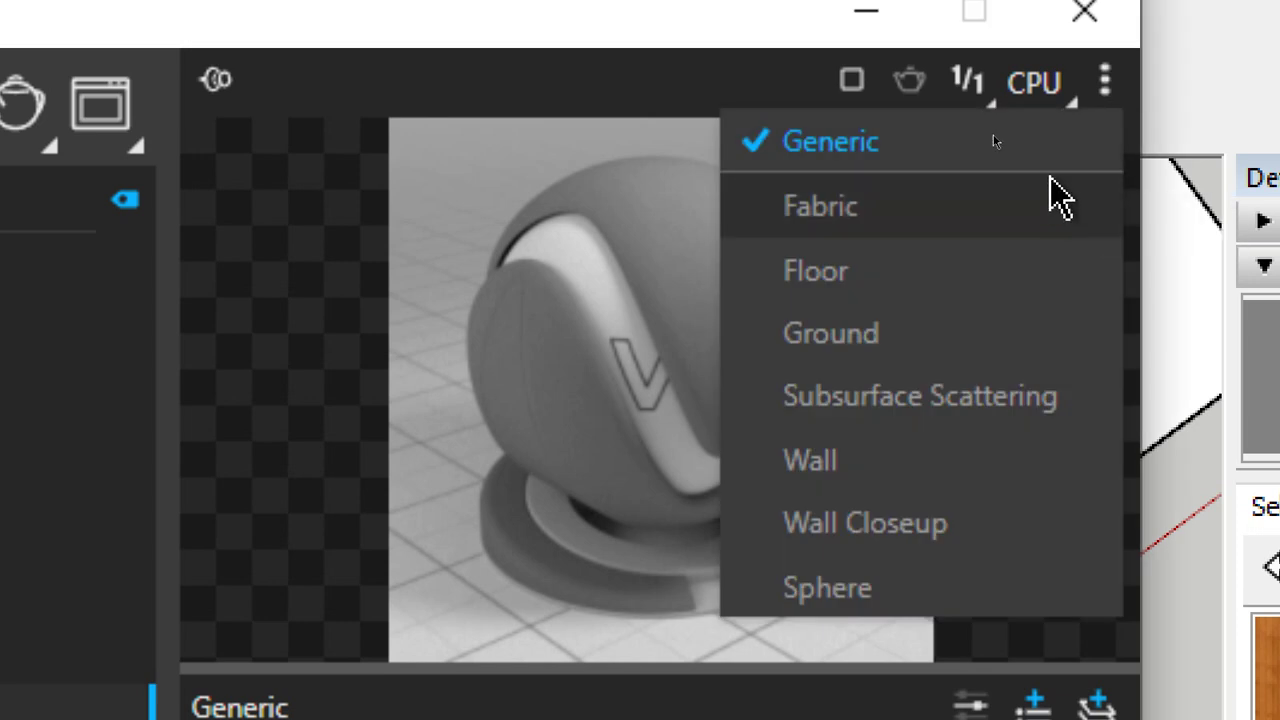
{"action": "left_click", "coordinate": [1050, 218]}
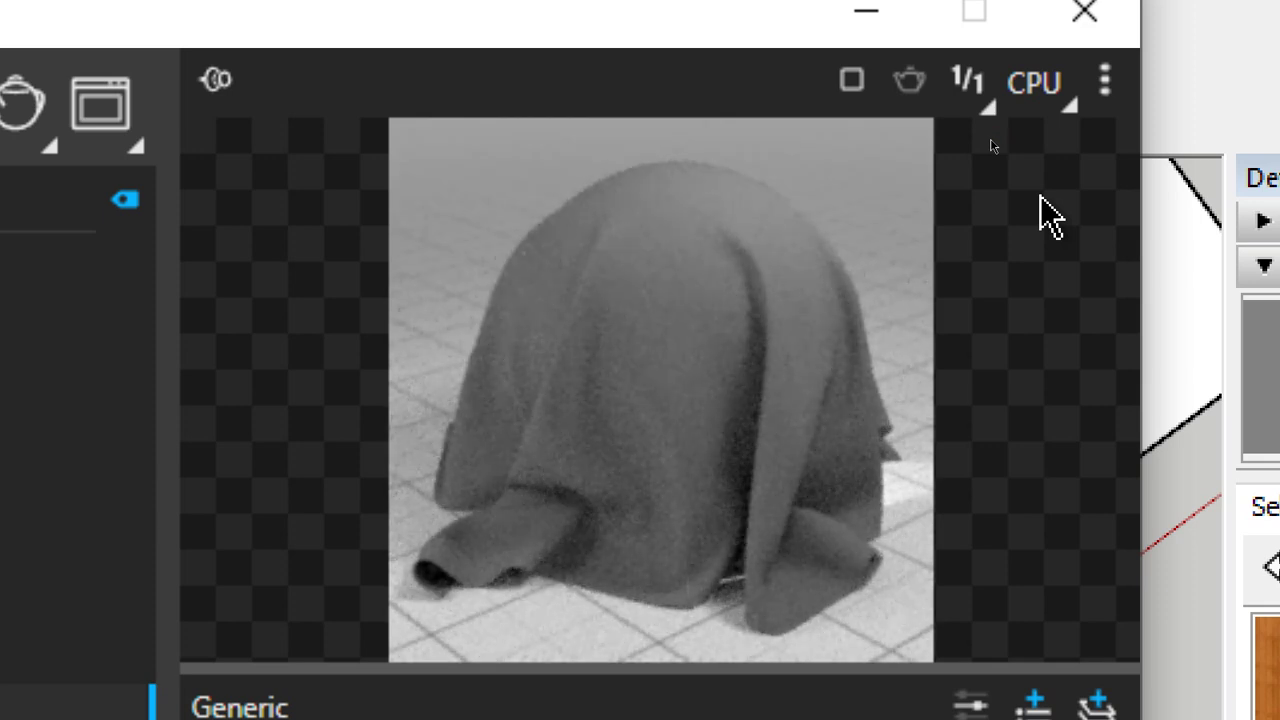
{"action": "left_click", "coordinate": [1103, 100]}
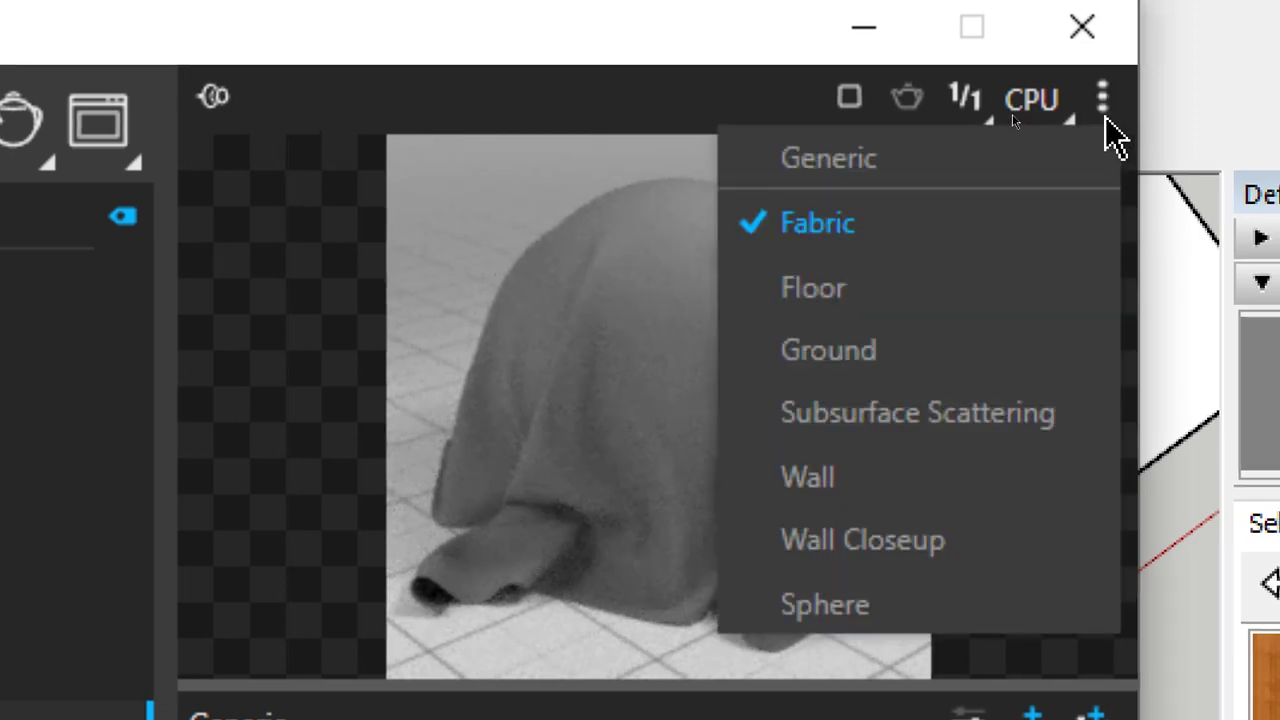
{"action": "left_click", "coordinate": [1028, 290]}
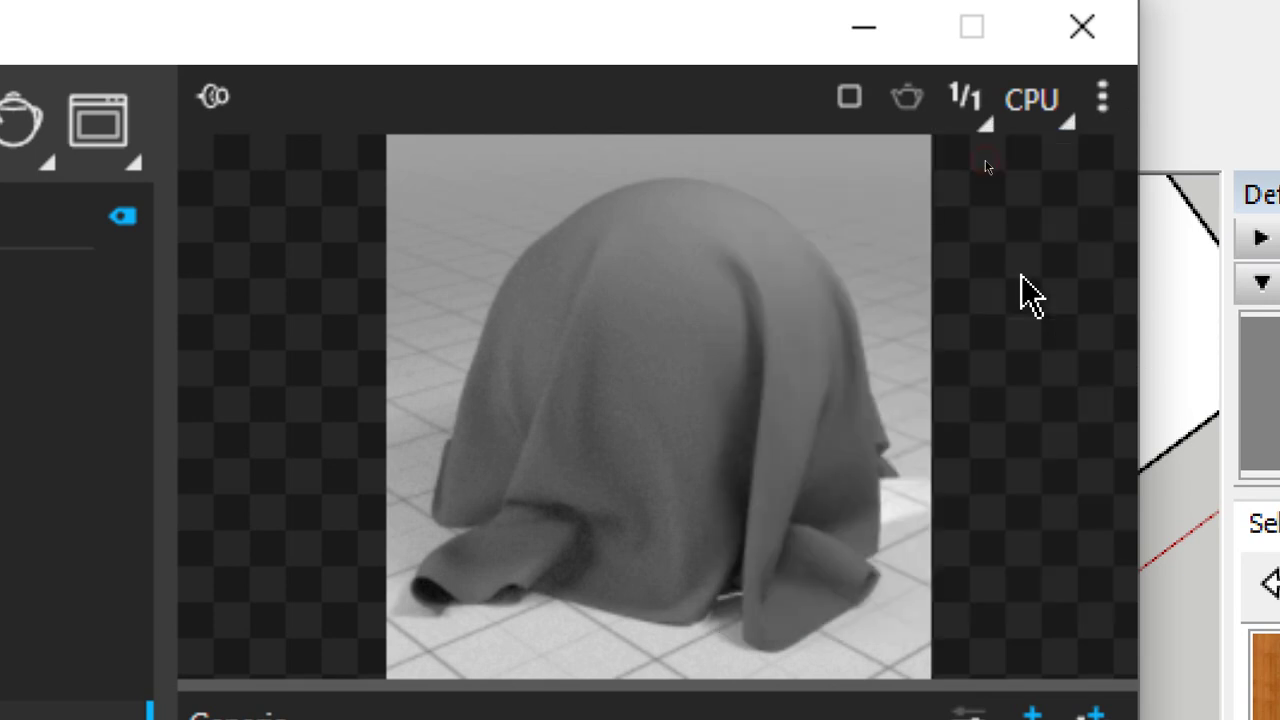
{"action": "left_click", "coordinate": [1104, 100]}
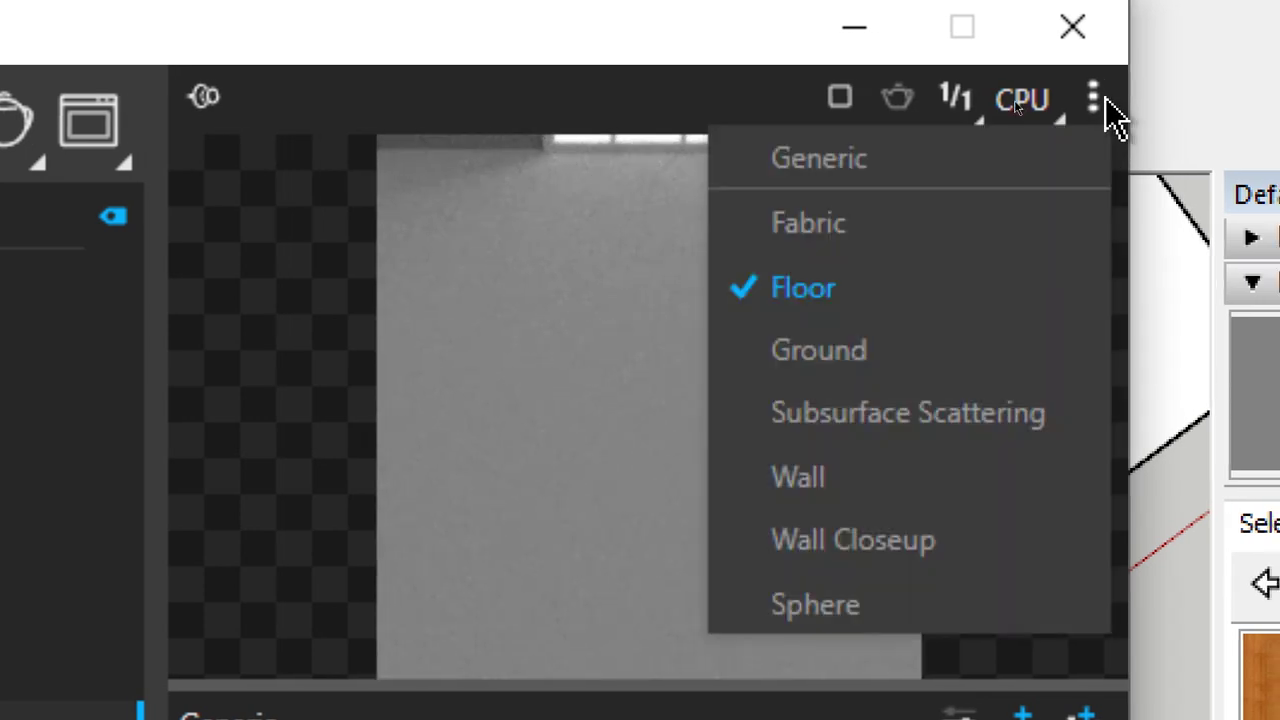
{"action": "left_click", "coordinate": [999, 360]}
{"action": "left_click", "coordinate": [1090, 115]}
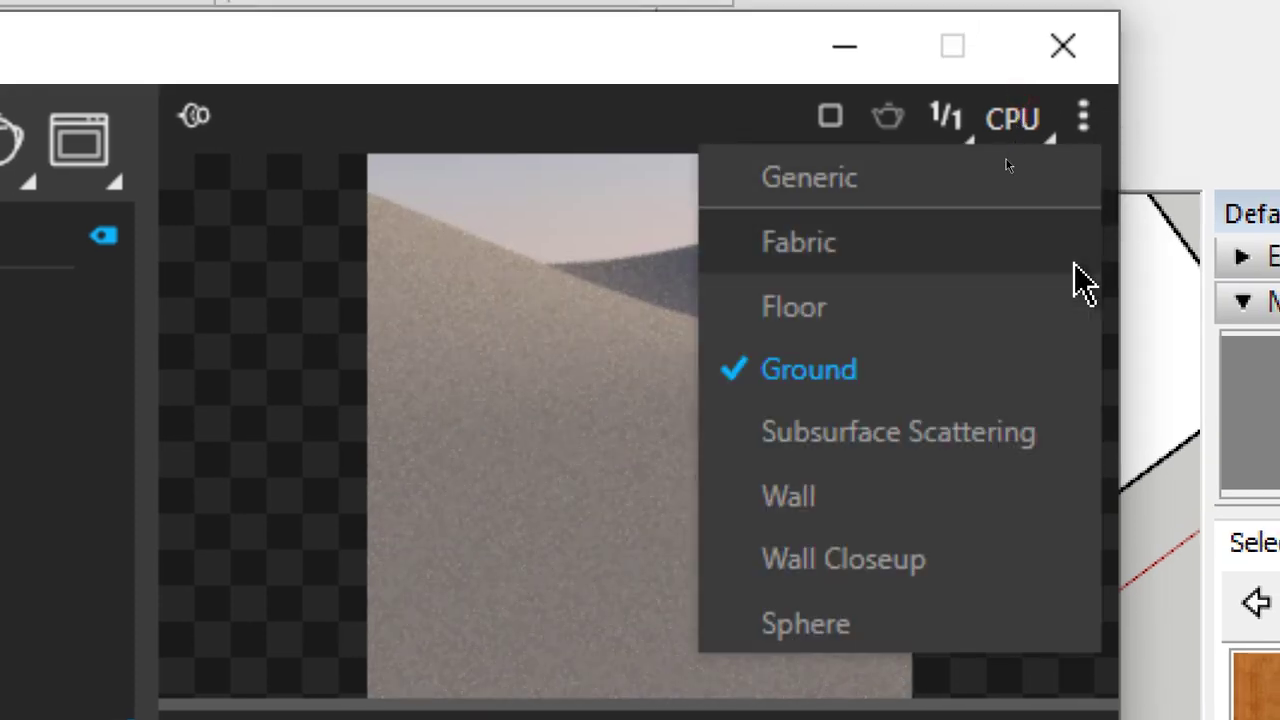
{"action": "left_click", "coordinate": [973, 522]}
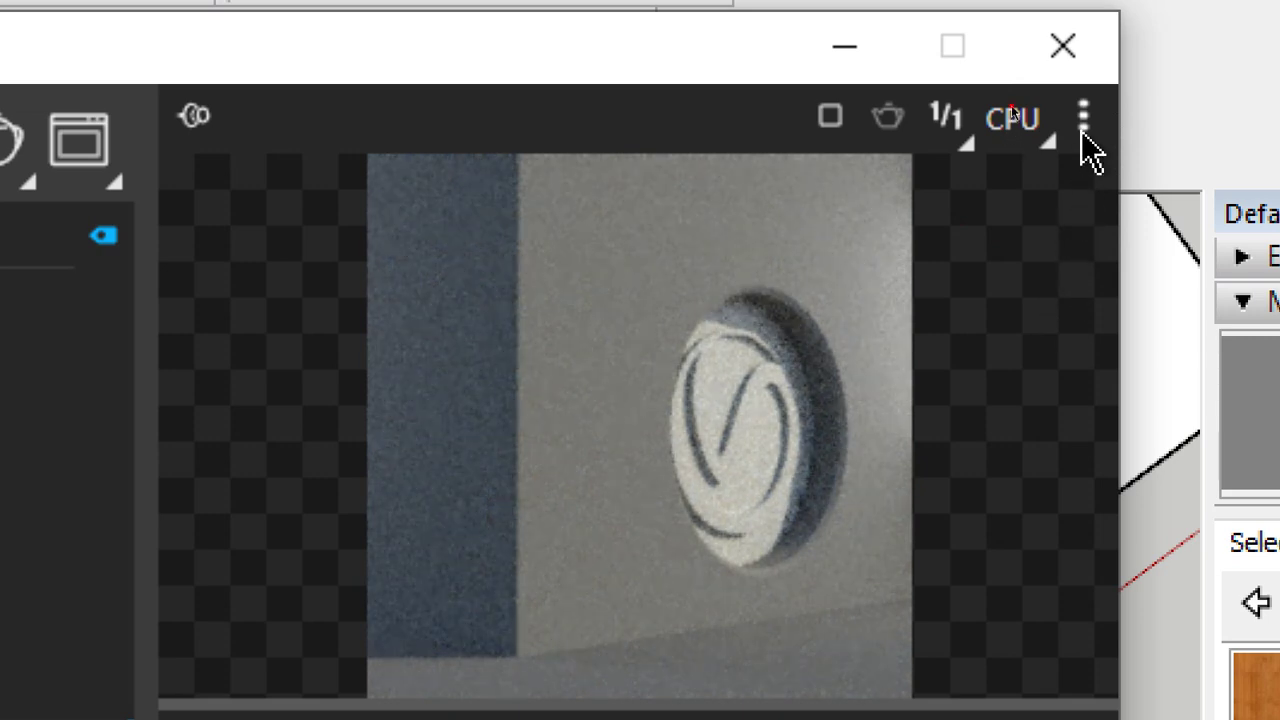
Preview the material in the Wall Closeup and Sphere scenes and return the preview to the Generic scene.
{"action": "left_click", "coordinate": [1083, 118]}
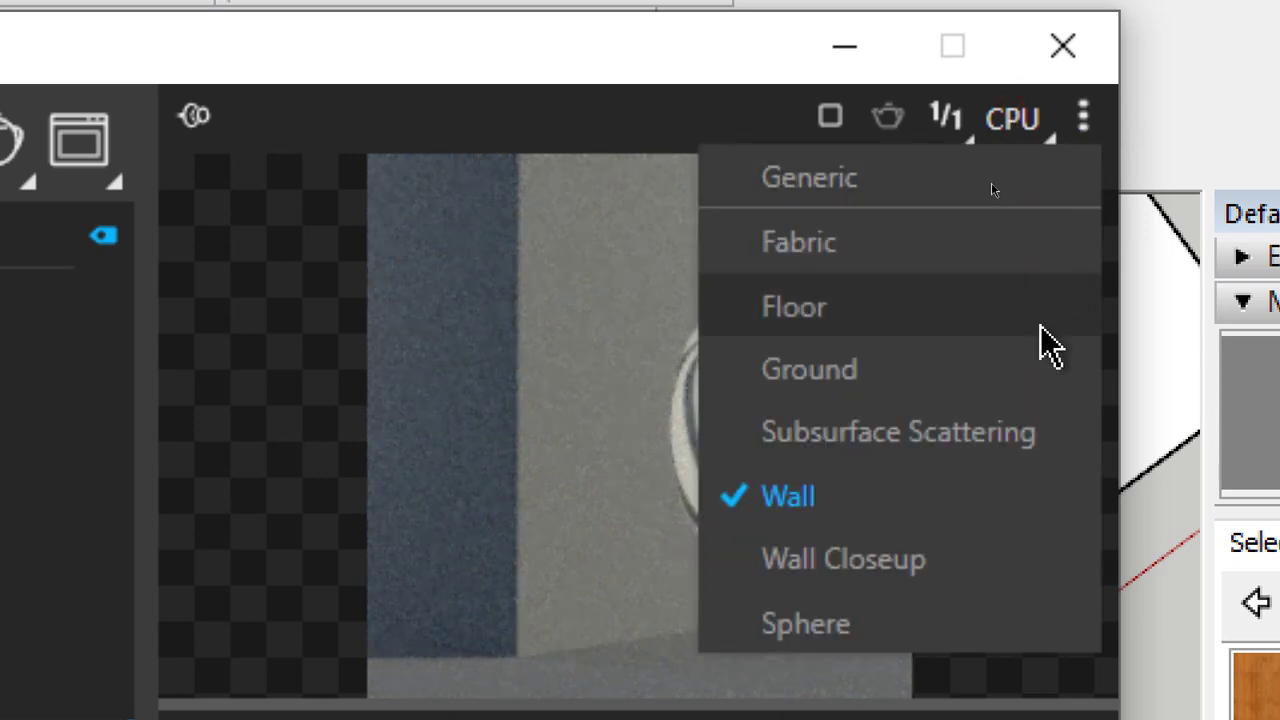
{"action": "left_click", "coordinate": [945, 565]}
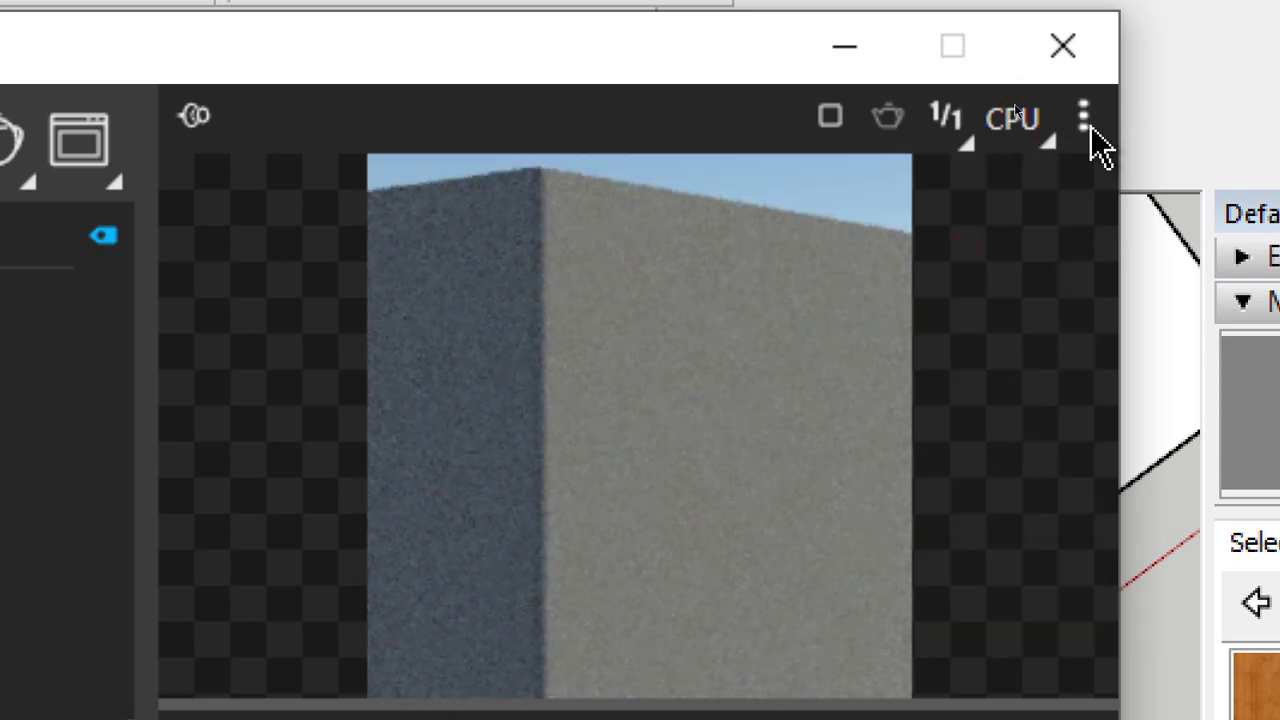
{"action": "left_click", "coordinate": [1083, 118]}
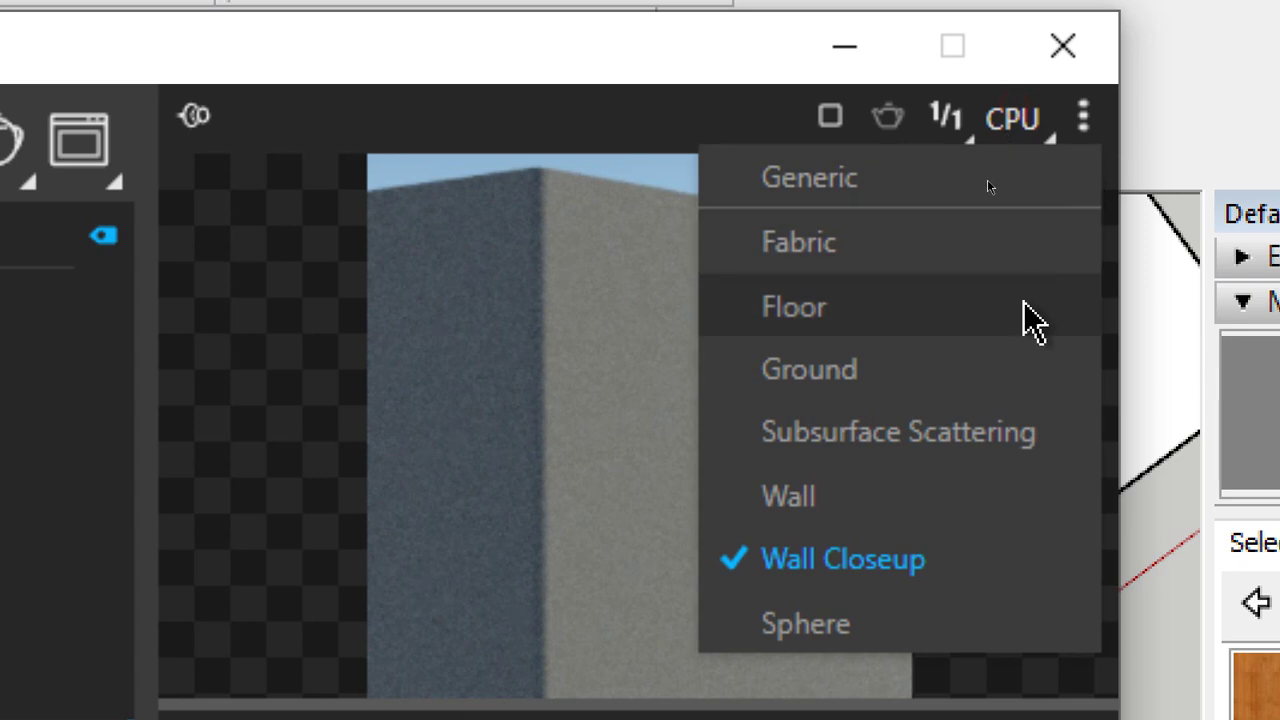
{"action": "left_click", "coordinate": [925, 625]}
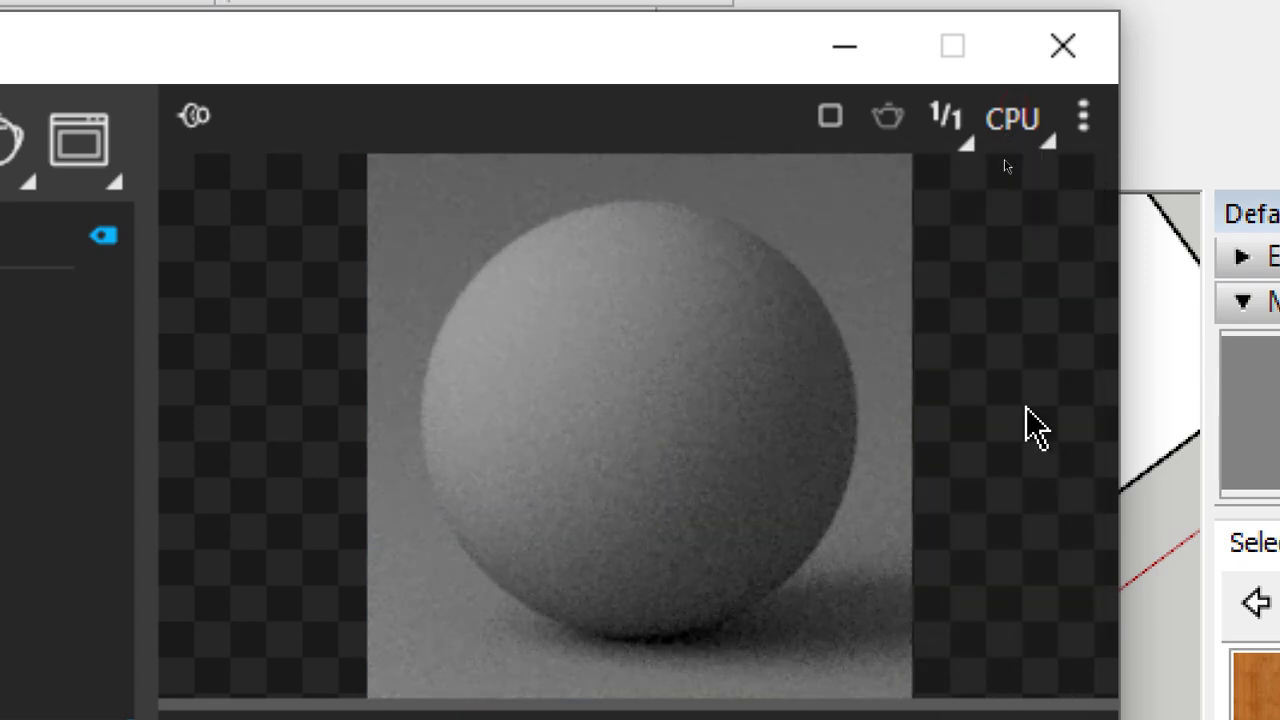
{"action": "left_click", "coordinate": [1083, 120]}
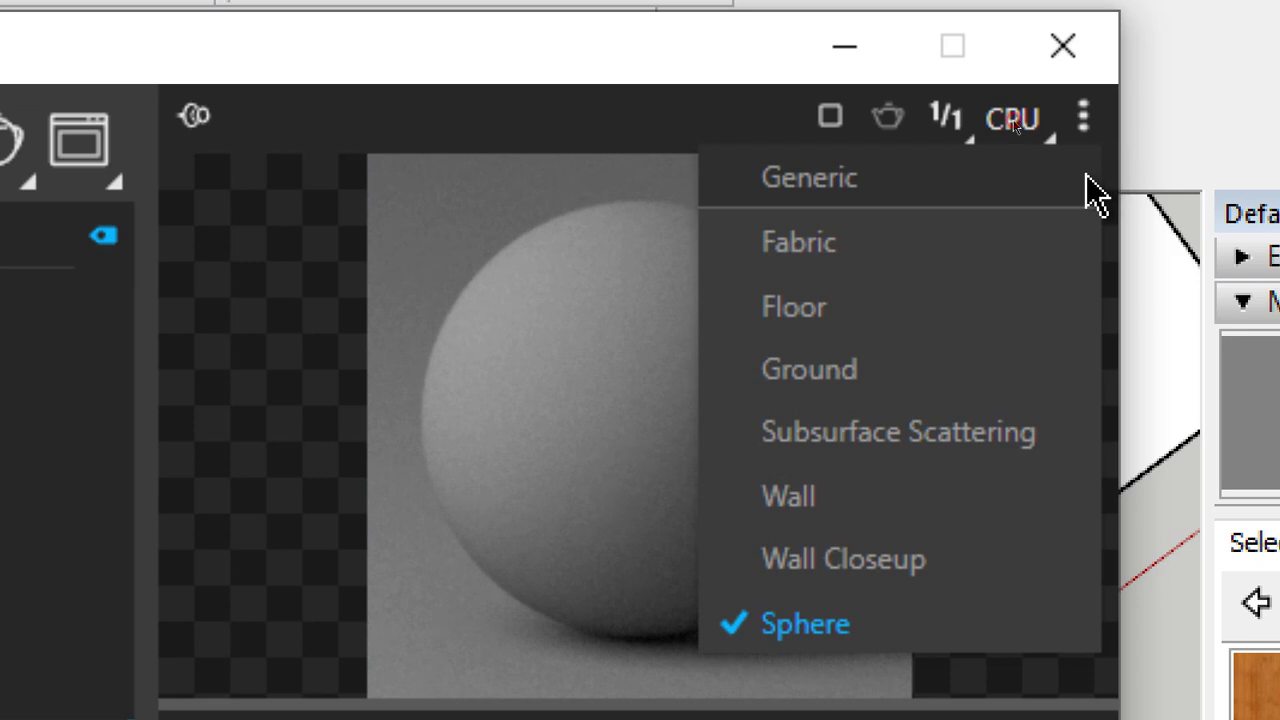
{"action": "left_click", "coordinate": [1090, 186]}
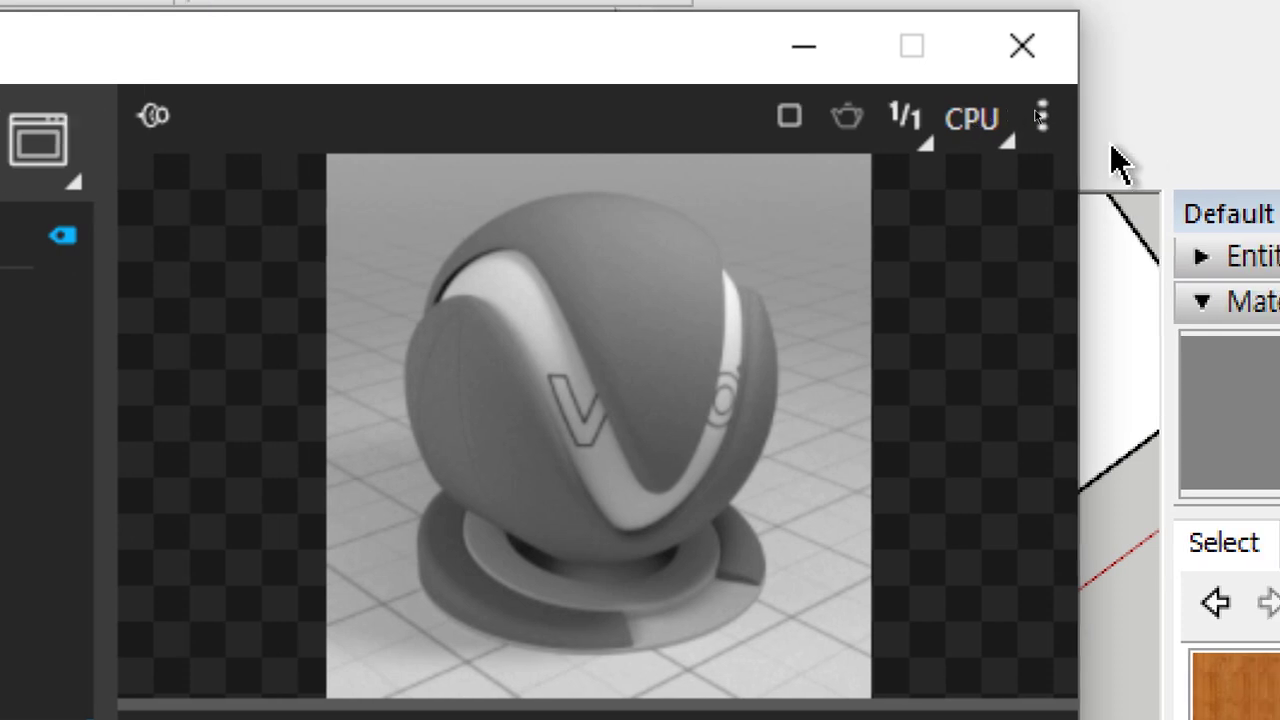
{"action": "left_click", "coordinate": [1083, 117]}
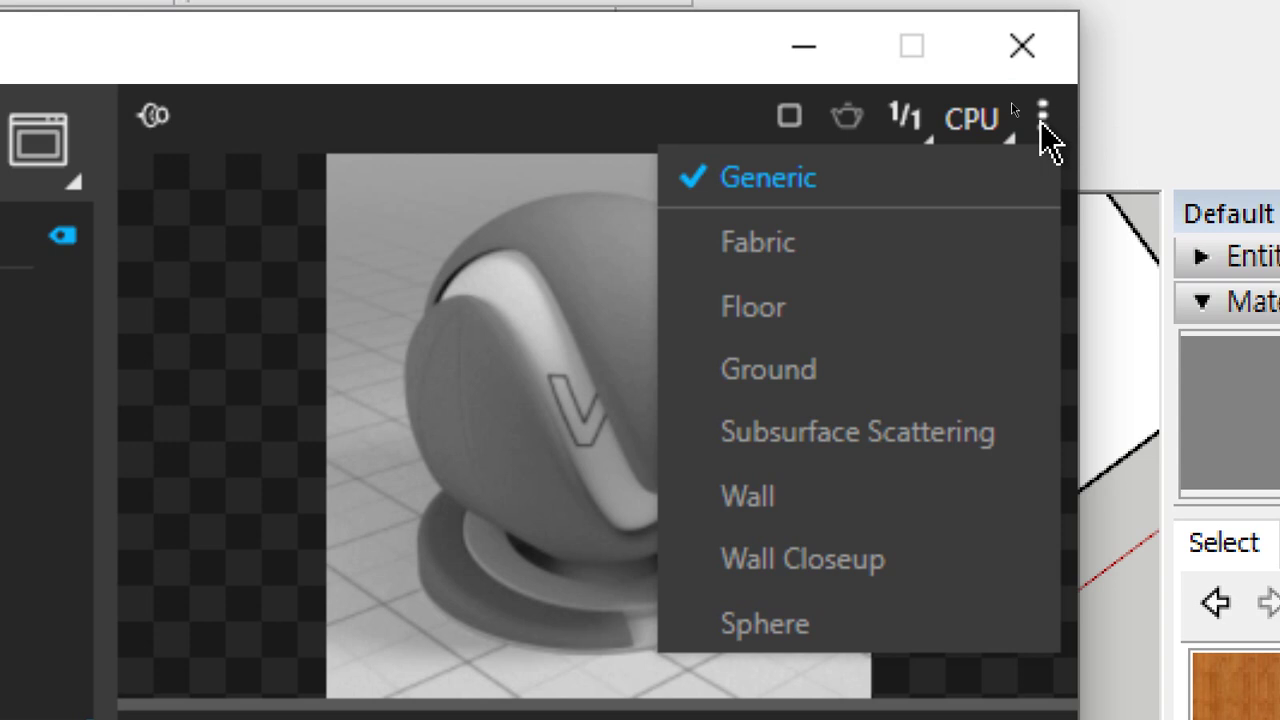
{"action": "left_click", "coordinate": [1043, 137]}
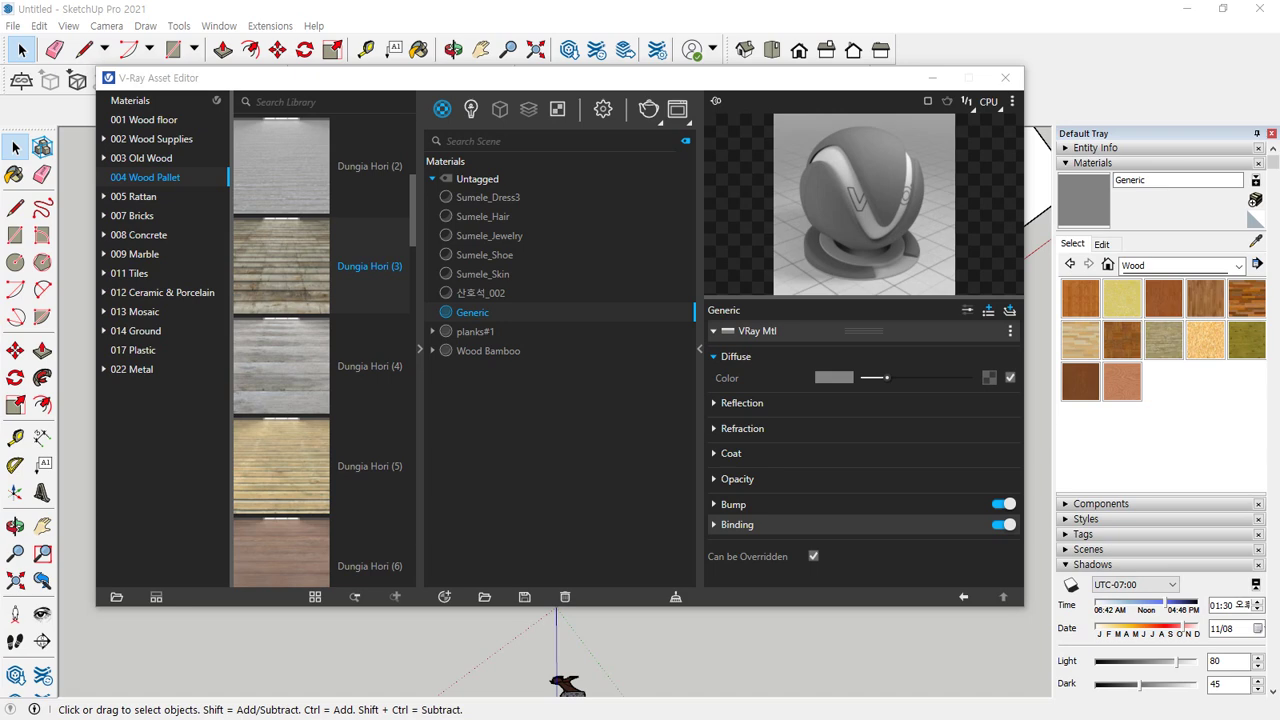
Set the Generic material's diffuse color to bright red (R 1, G 0.007, B 0.007).
{"action": "left_click", "coordinate": [834, 377]}
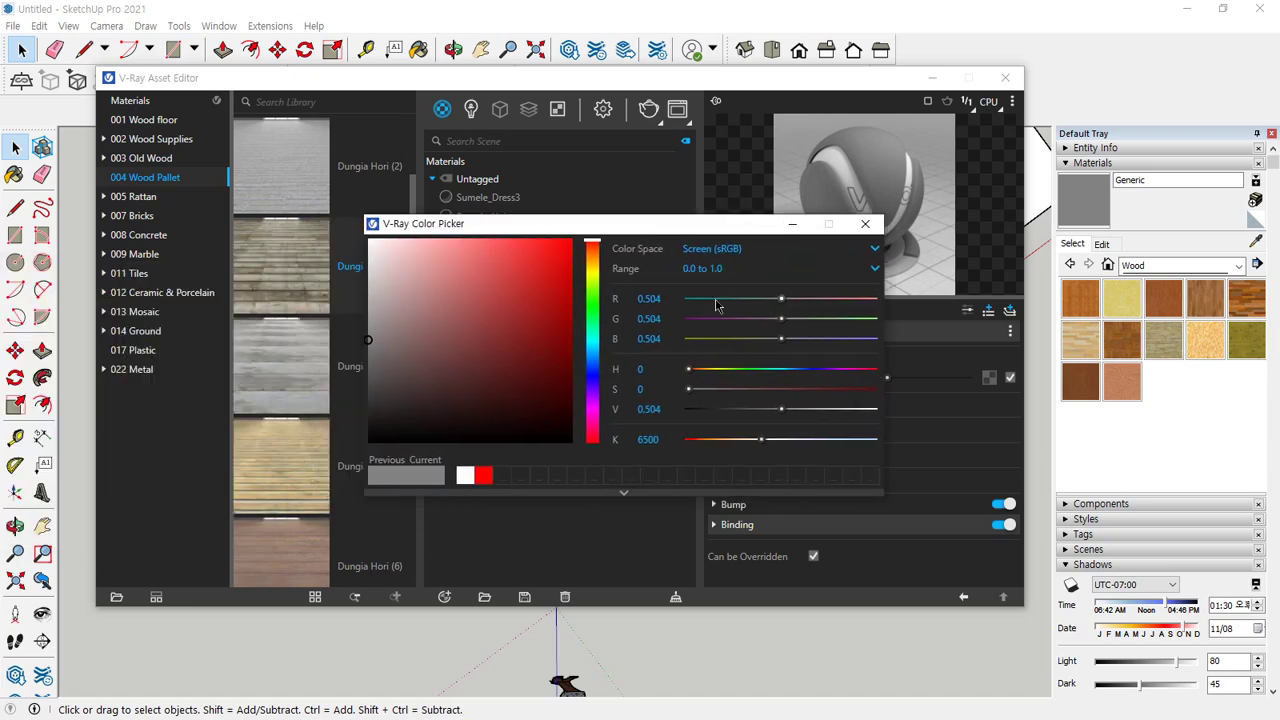
{"action": "mouse_move", "coordinate": [550, 285]}
{"action": "left_mouse_down"}
{"action": "mouse_move", "coordinate": [571, 251]}
{"action": "mouse_move", "coordinate": [540, 380]}
{"action": "mouse_move", "coordinate": [540, 251]}
{"action": "mouse_move", "coordinate": [570, 239]}
{"action": "left_mouse_up"}
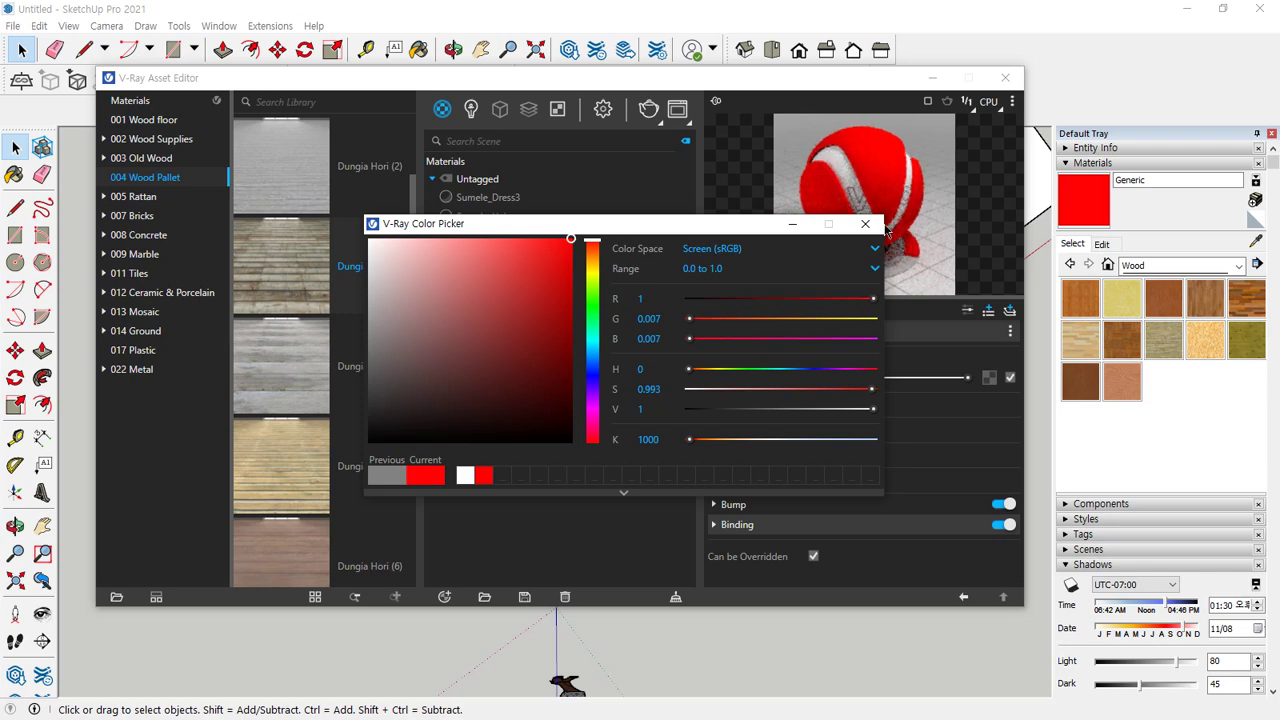
{"action": "left_click", "coordinate": [865, 223]}
Paint the blank white rectangle with the Generic material and place the Asset Editor beside the painted rectangles.
{"action": "mouse_move", "coordinate": [858, 91]}
{"action": "left_mouse_down"}
{"action": "mouse_move", "coordinate": [553, 213]}
{"action": "mouse_move", "coordinate": [380, 245]}
{"action": "left_mouse_up"}
{"action": "left_click", "coordinate": [1078, 188]}
{"action": "left_click", "coordinate": [1010, 177]}
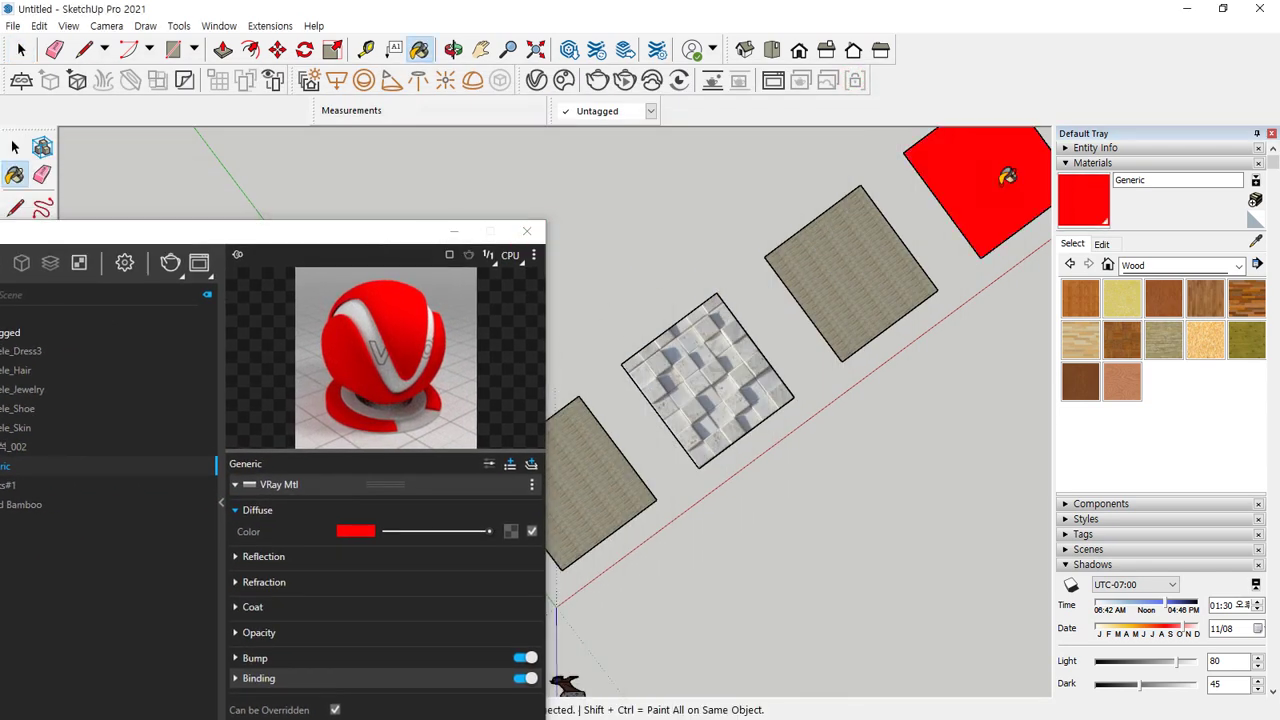
{"action": "middle_click_drag", "start_coordinate": [1008, 176], "coordinate": [872, 253], "text": "shift"}
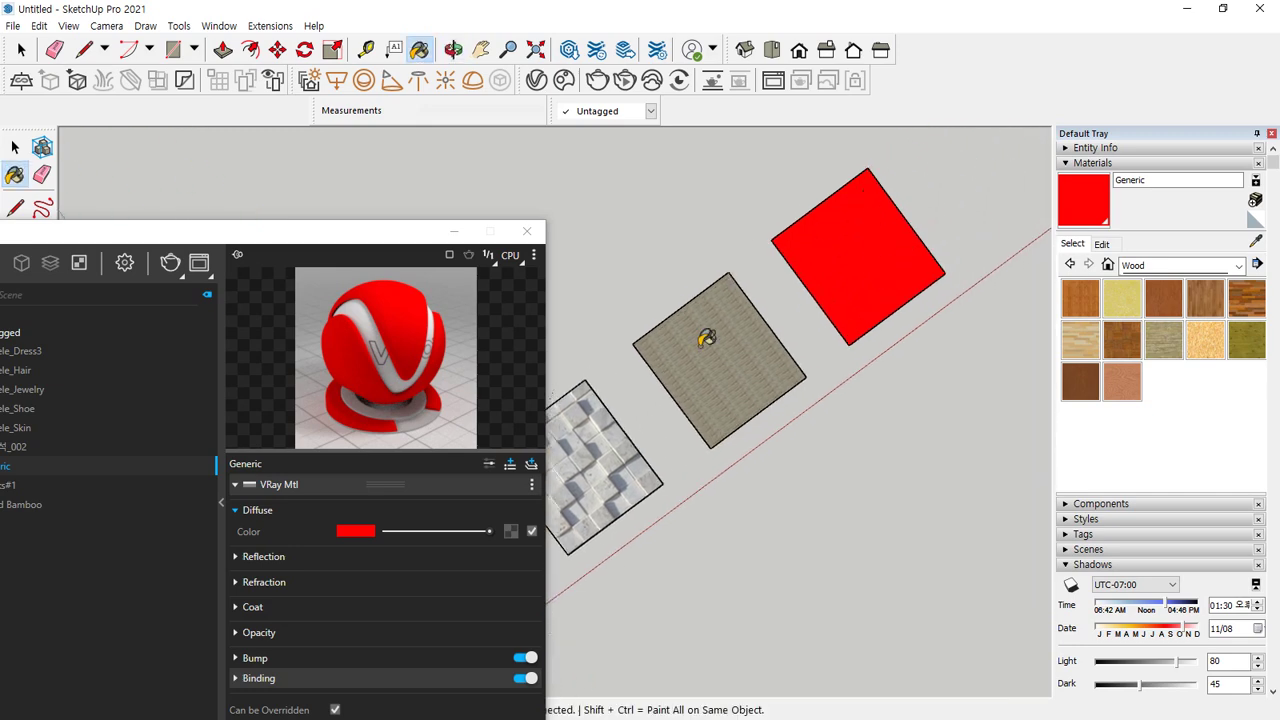
{"action": "left_click_drag", "start_coordinate": [309, 237], "coordinate": [379, 175]}
{"action": "mouse_move", "coordinate": [428, 240]}
{"action": "left_mouse_down"}
{"action": "mouse_move", "coordinate": [777, 243]}
{"action": "mouse_move", "coordinate": [737, 292]}
{"action": "left_mouse_up"}
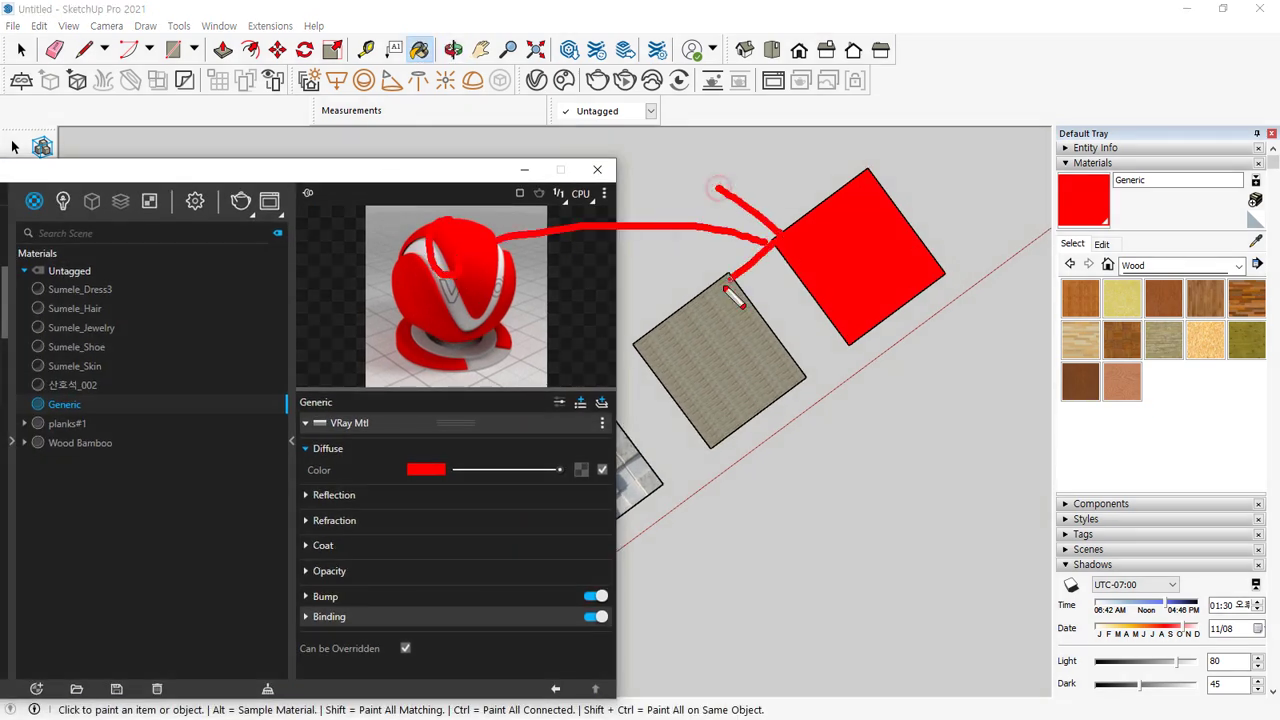
Change the Generic material's diffuse color to yellow (R 1, G 0.873, B 0.007).
{"action": "left_click", "coordinate": [427, 470]}
{"action": "left_click_drag", "start_coordinate": [589, 229], "coordinate": [530, 345]}
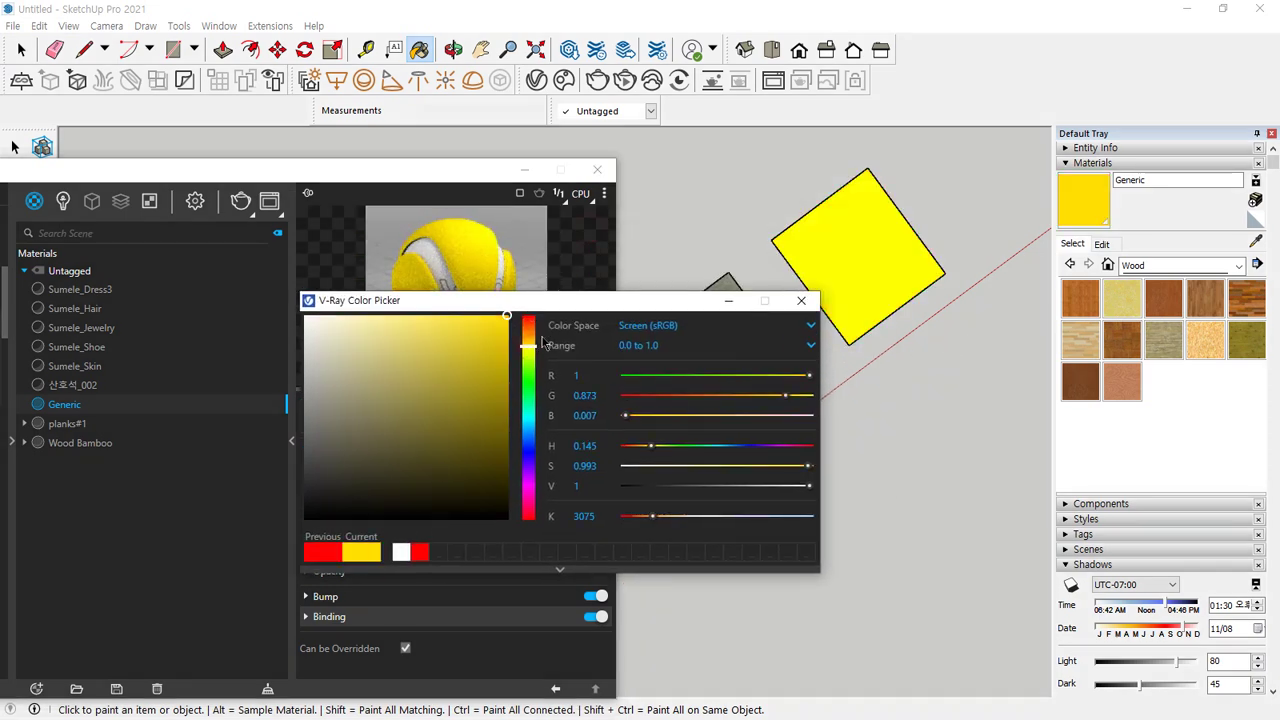
{"action": "left_click", "coordinate": [800, 300]}
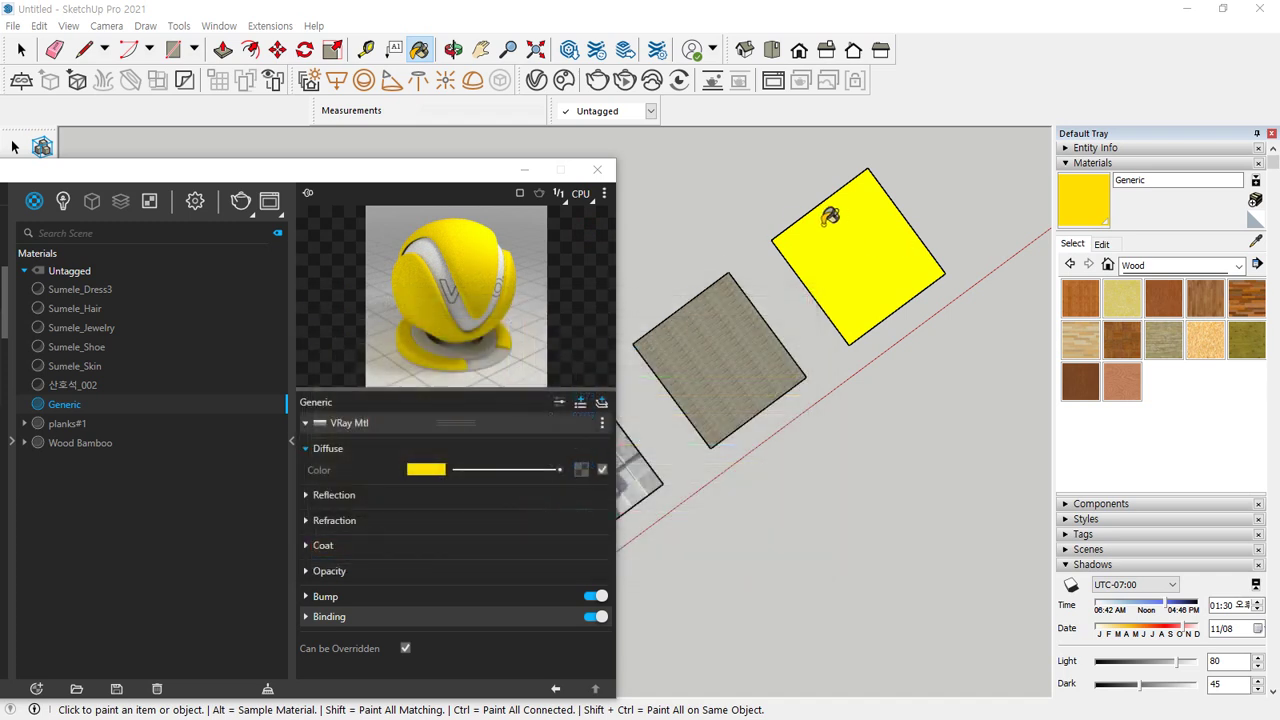
Change the Generic material's diffuse color to bright green by shifting only its hue.
{"action": "left_click", "coordinate": [422, 469]}
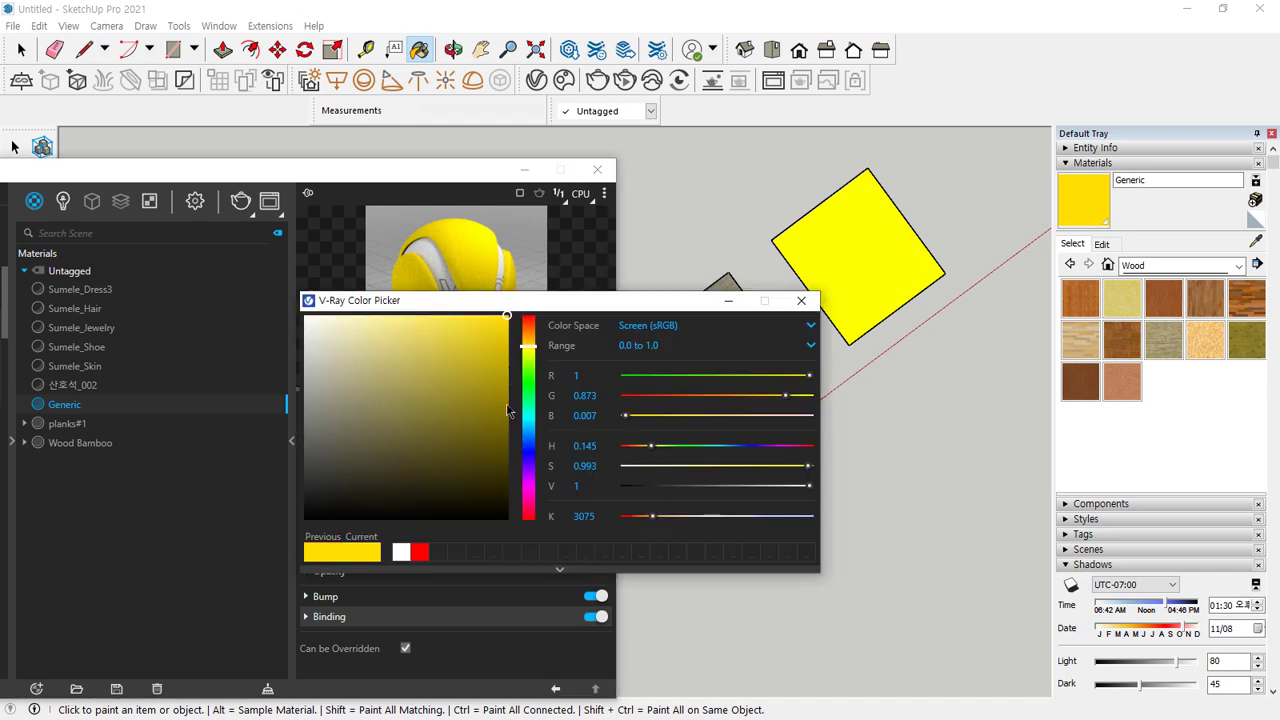
{"action": "left_click", "coordinate": [531, 388]}
{"action": "left_click", "coordinate": [801, 300]}
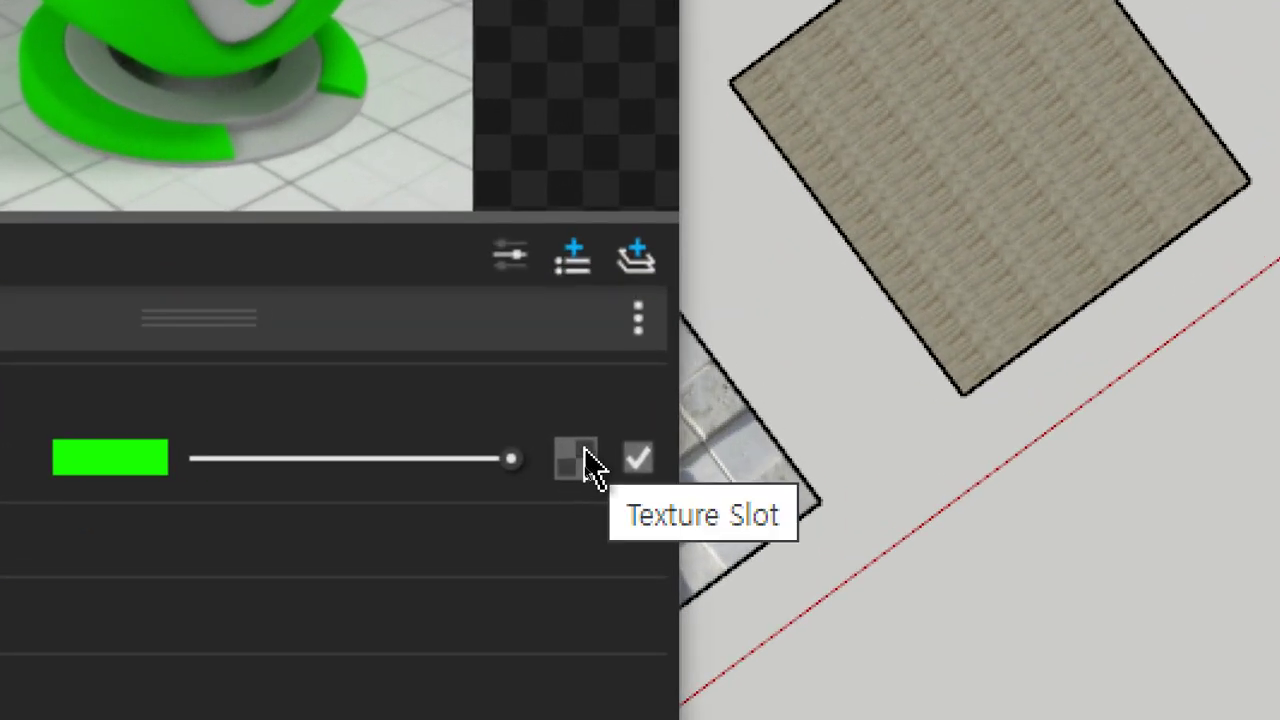
Add a Bitmap texture to the texture slot of the Generic material's diffuse color.
{"action": "left_click", "coordinate": [578, 458]}
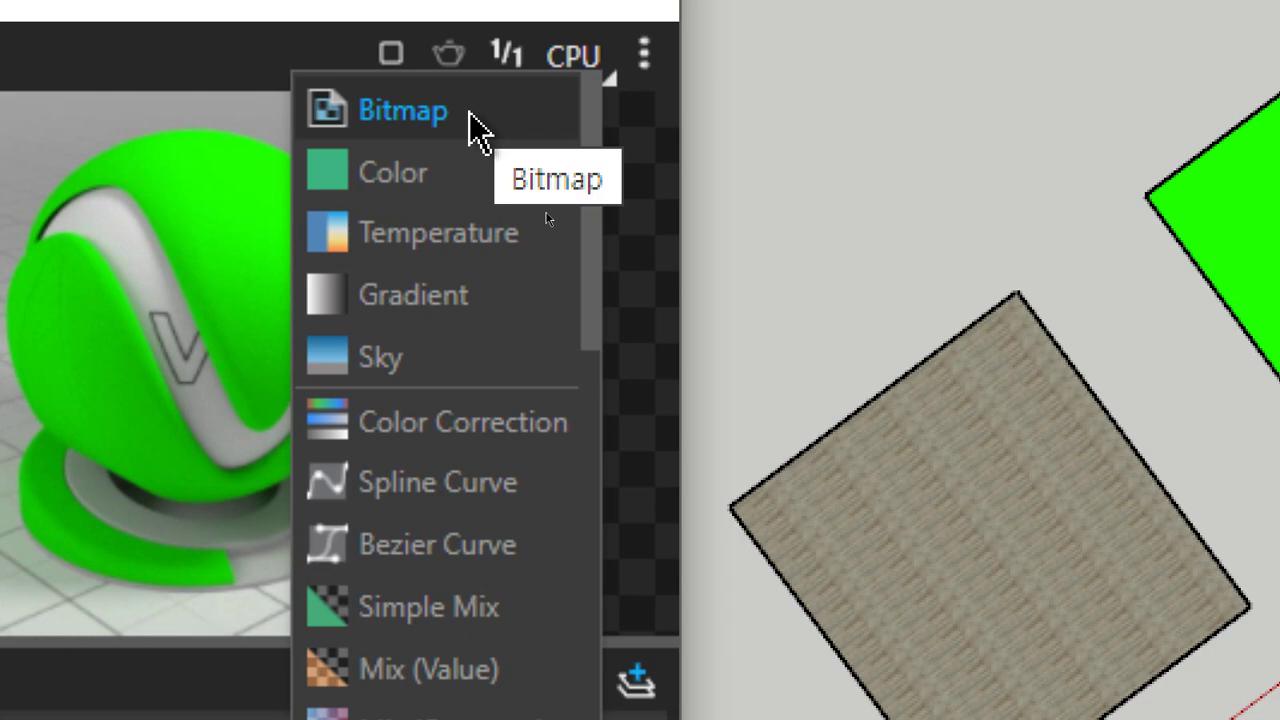
{"action": "left_click", "coordinate": [470, 128]}
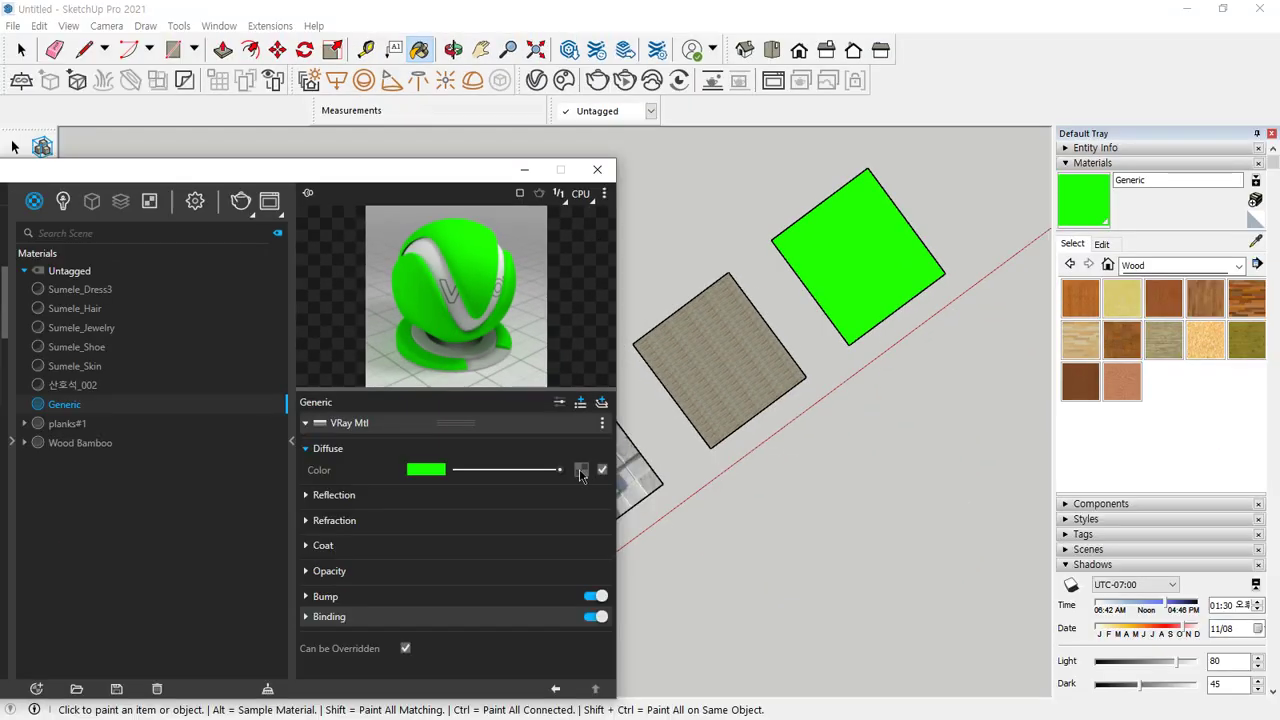
{"action": "left_click", "coordinate": [581, 471]}
{"action": "left_click", "coordinate": [545, 215]}
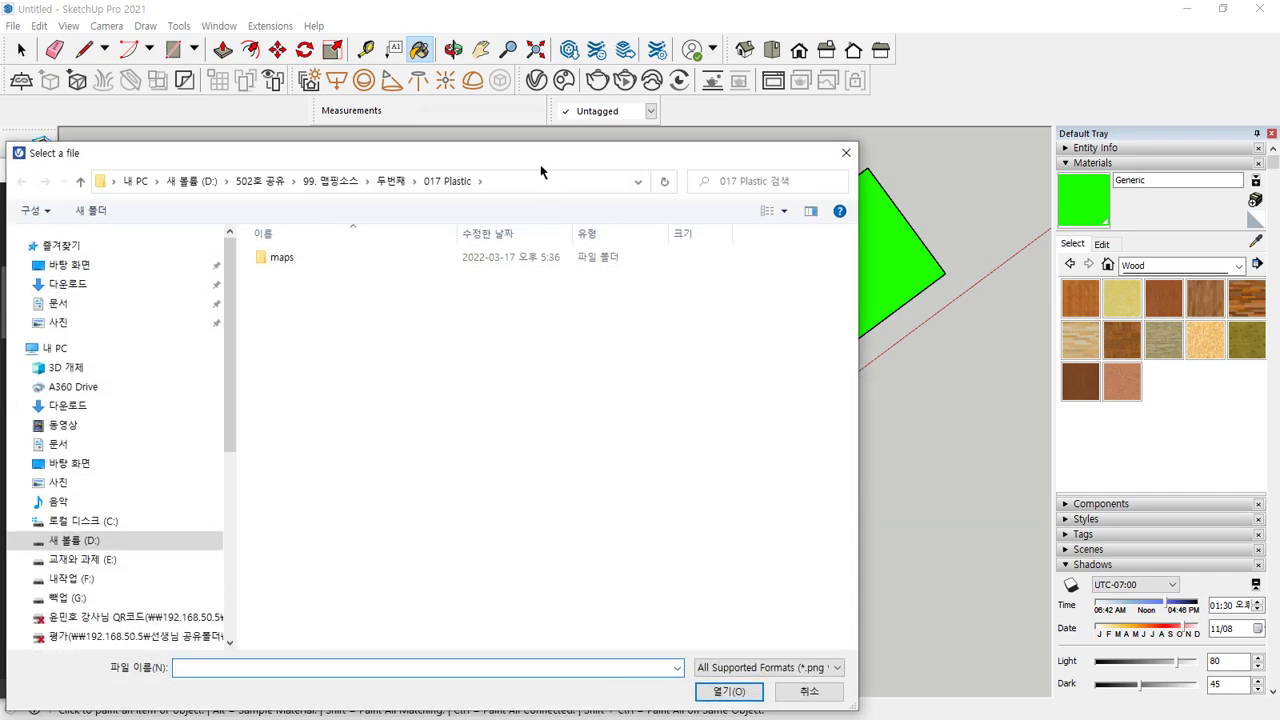
Load the grass image 자연_잔듸_003.jpg from the 잔디 folder under 99. 맵핑소스 > 첫번째 as the bitmap.
{"action": "left_click_drag", "start_coordinate": [540, 160], "coordinate": [603, 81]}
{"action": "left_click", "coordinate": [395, 102]}
{"action": "double_click", "coordinate": [436, 224]}
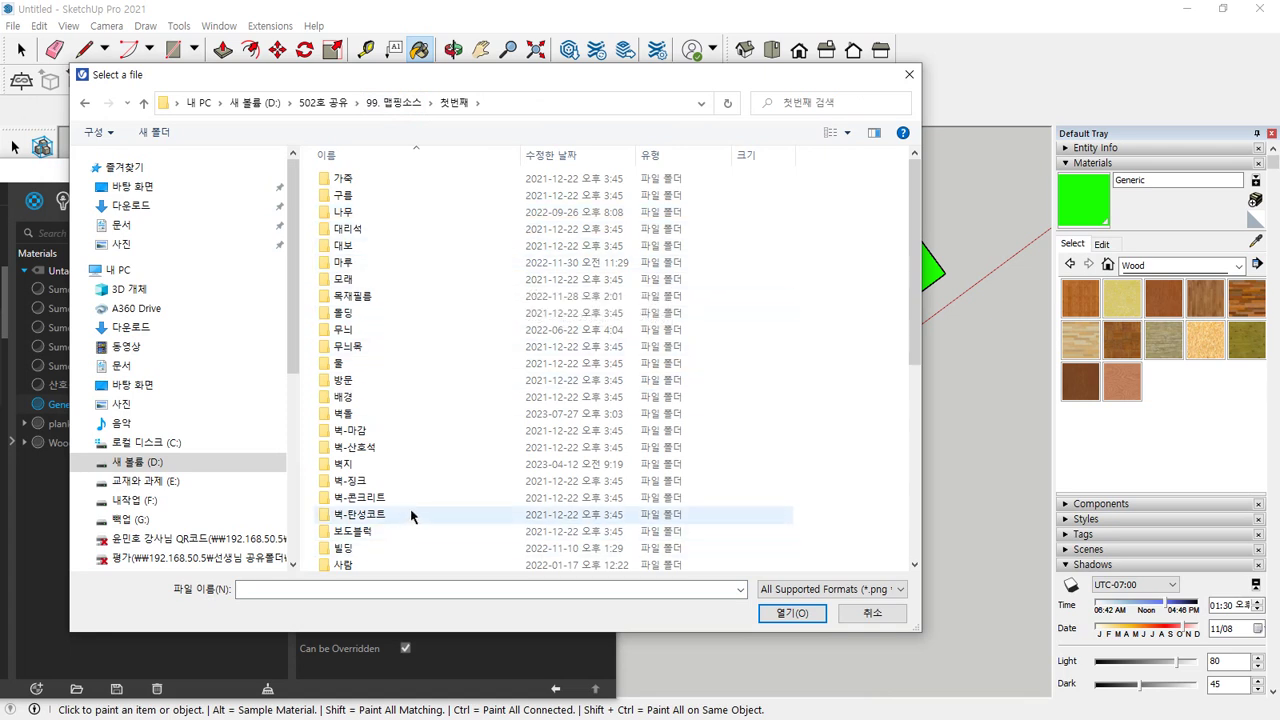
{"action": "scroll", "coordinate": [380, 540], "scroll_direction": "down", "scroll_amount": 5}
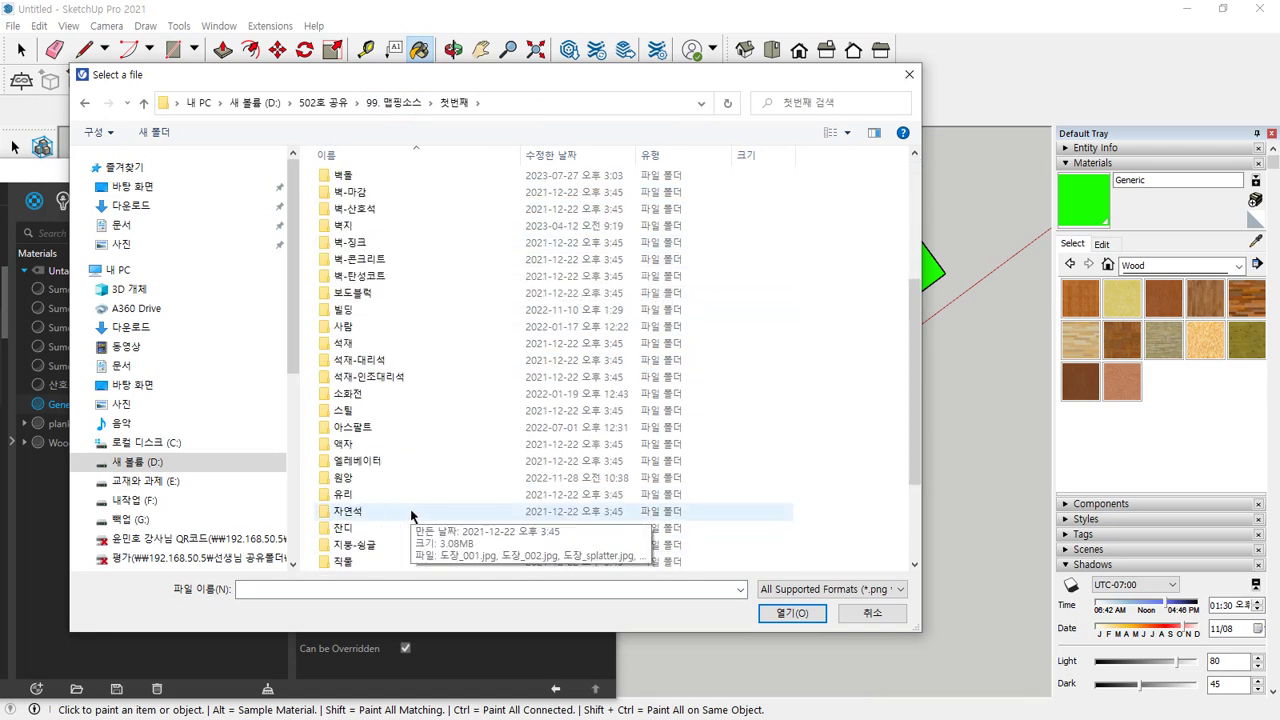
{"action": "scroll", "coordinate": [411, 514], "scroll_direction": "down", "scroll_amount": 2}
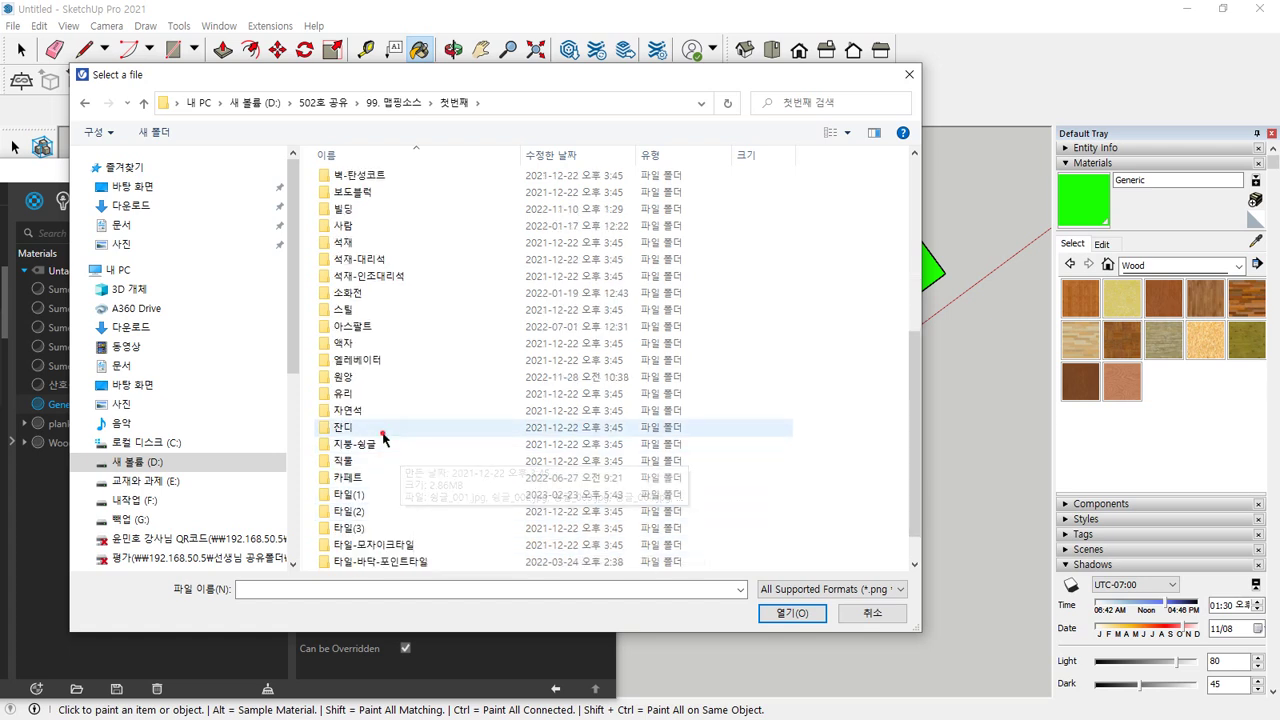
{"action": "double_click", "coordinate": [375, 430]}
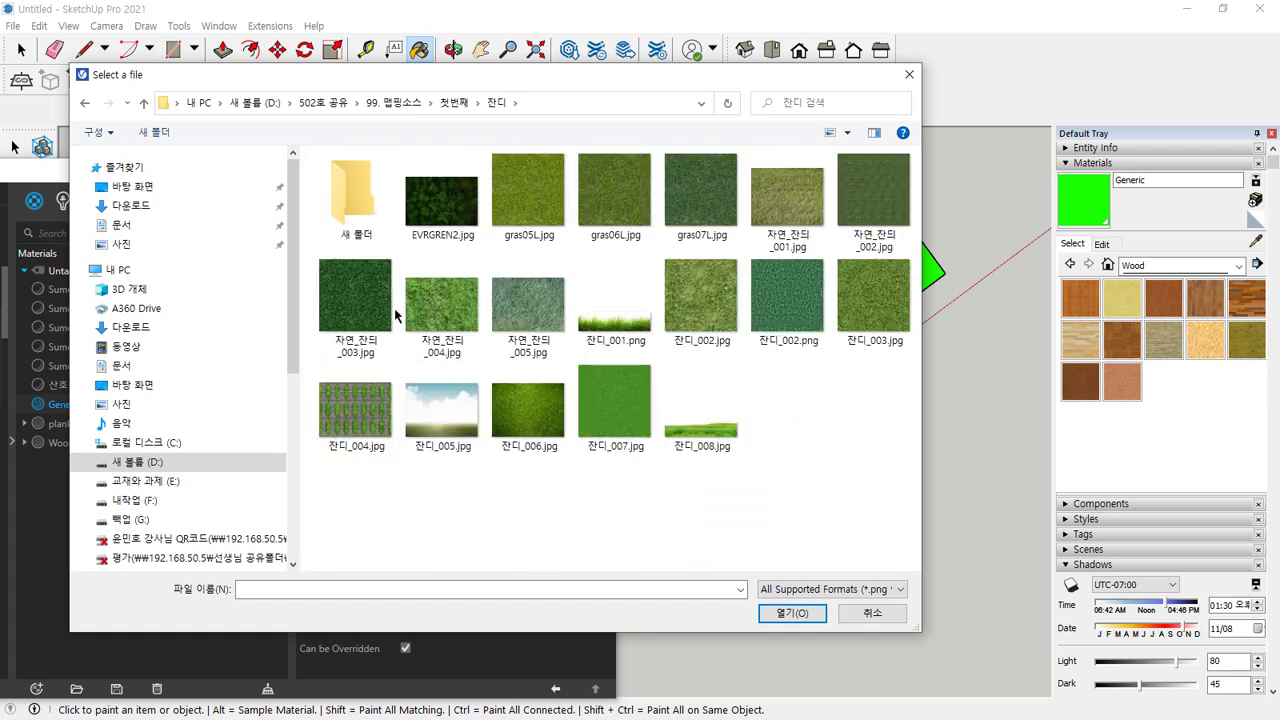
{"action": "left_click", "coordinate": [355, 298]}
{"action": "left_click", "coordinate": [779, 613]}
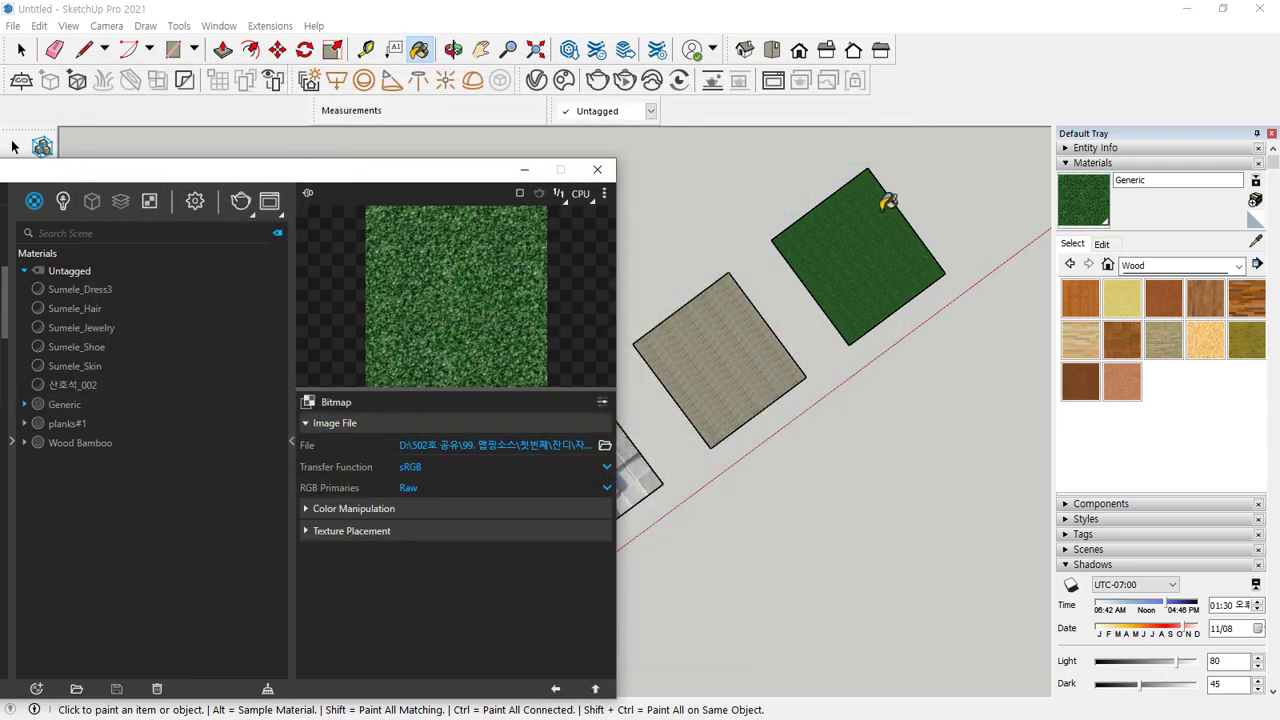
Inspect the grass texture on the painted rectangle up close and return from the Bitmap settings to the Generic material.
{"action": "scroll", "coordinate": [880, 220], "scroll_direction": "up", "scroll_amount": 10}
{"action": "scroll", "coordinate": [816, 447], "scroll_direction": "up", "scroll_amount": 2}
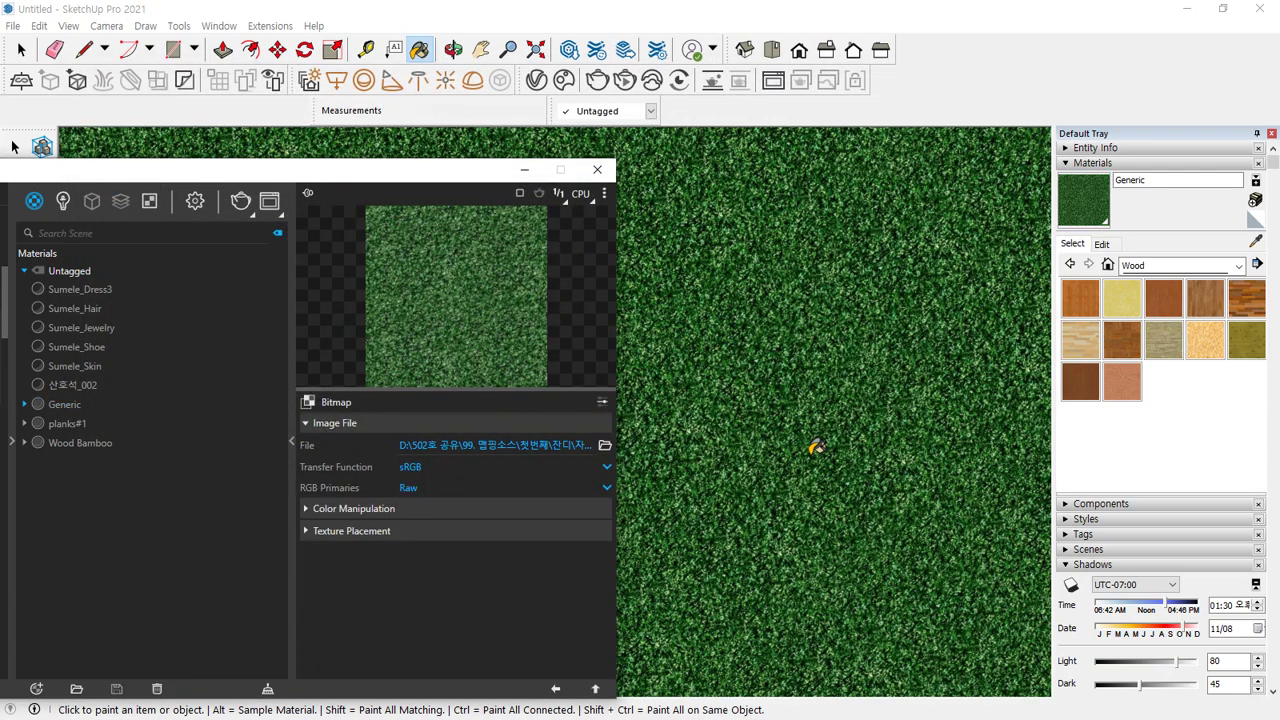
{"action": "scroll", "coordinate": [816, 447], "scroll_direction": "down", "scroll_amount": 5}
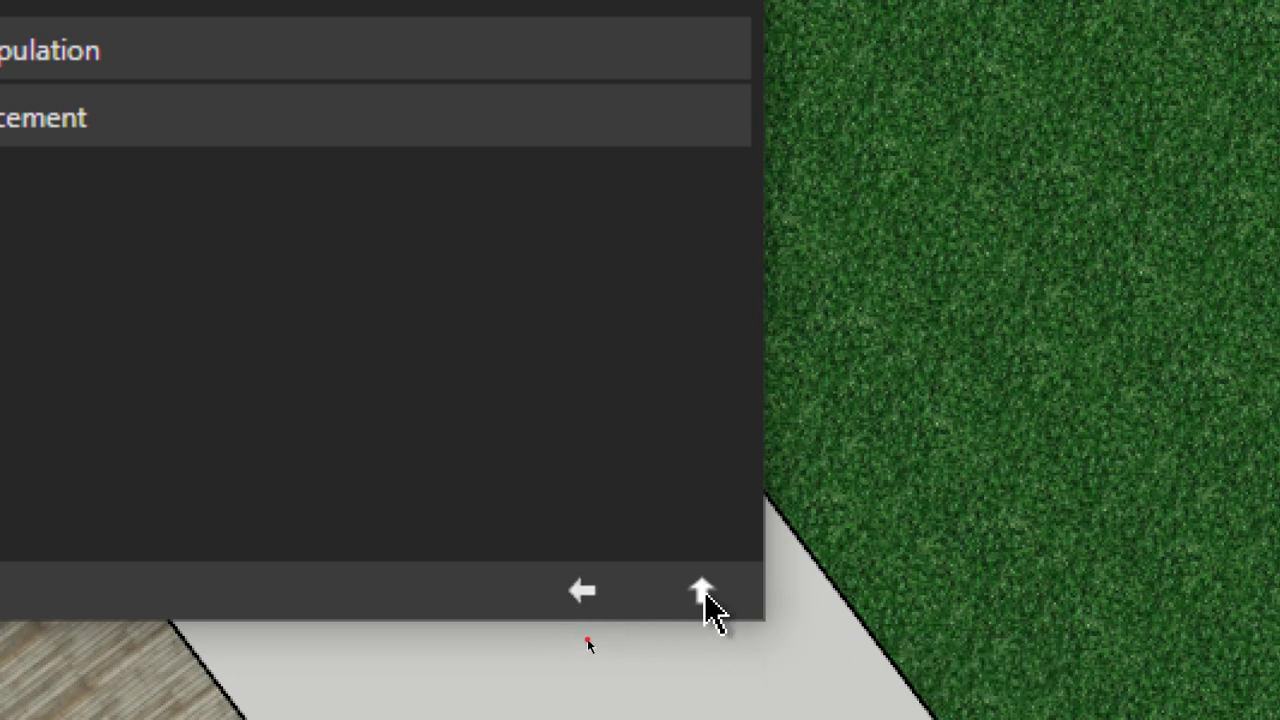
{"action": "left_click", "coordinate": [704, 594]}
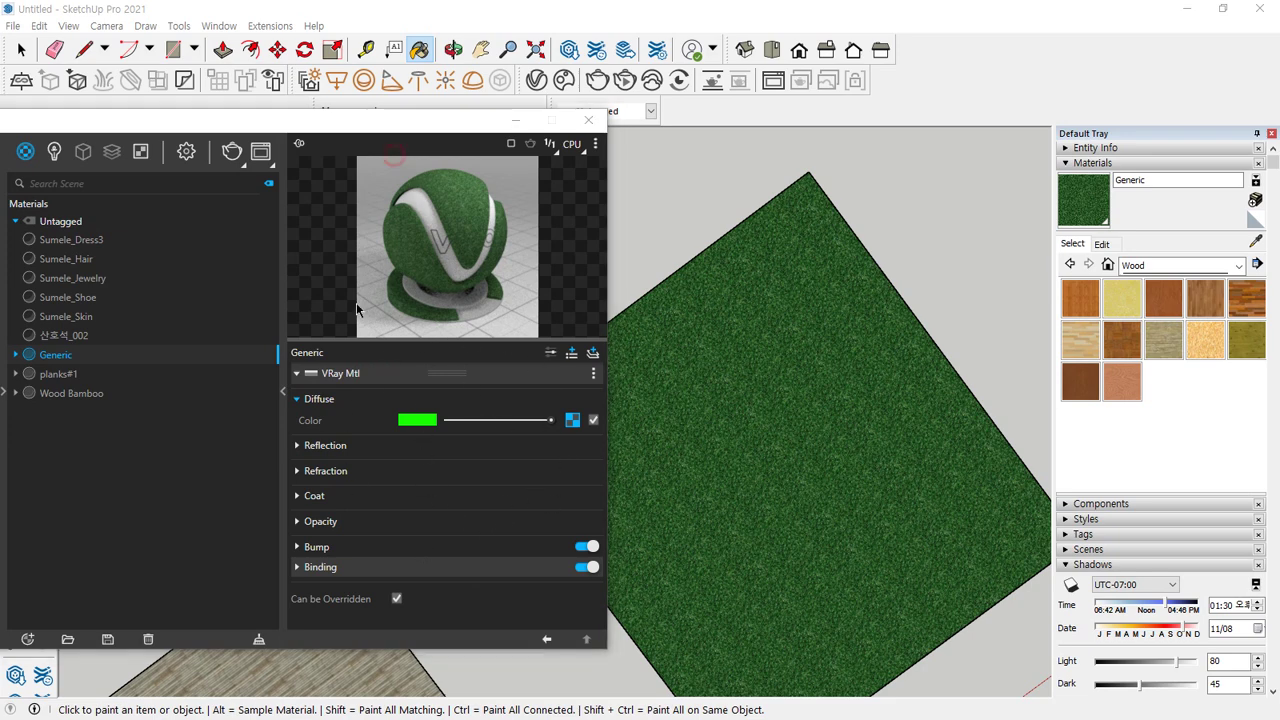
Delete all four sample rectangles from the model.
{"action": "left_click_drag", "start_coordinate": [403, 123], "coordinate": [0, 126]}
{"action": "scroll", "coordinate": [463, 277], "scroll_direction": "down", "scroll_amount": 6}
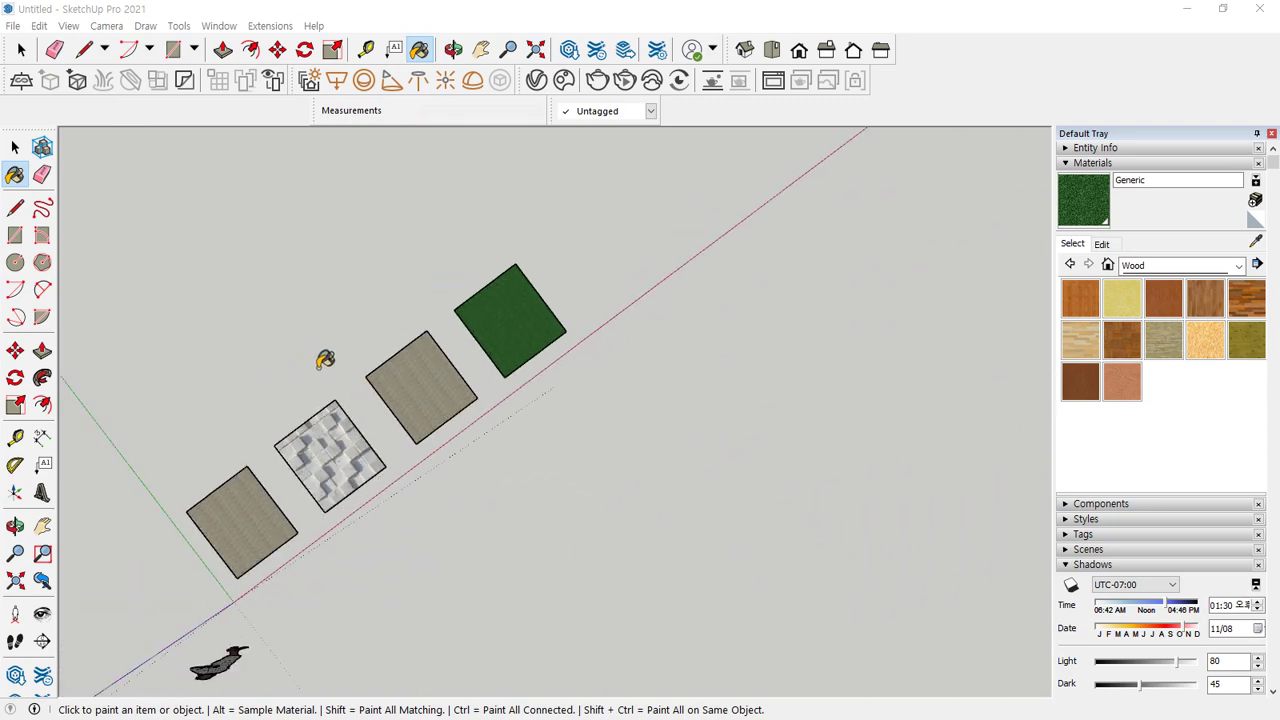
{"action": "left_click", "coordinate": [14, 148]}
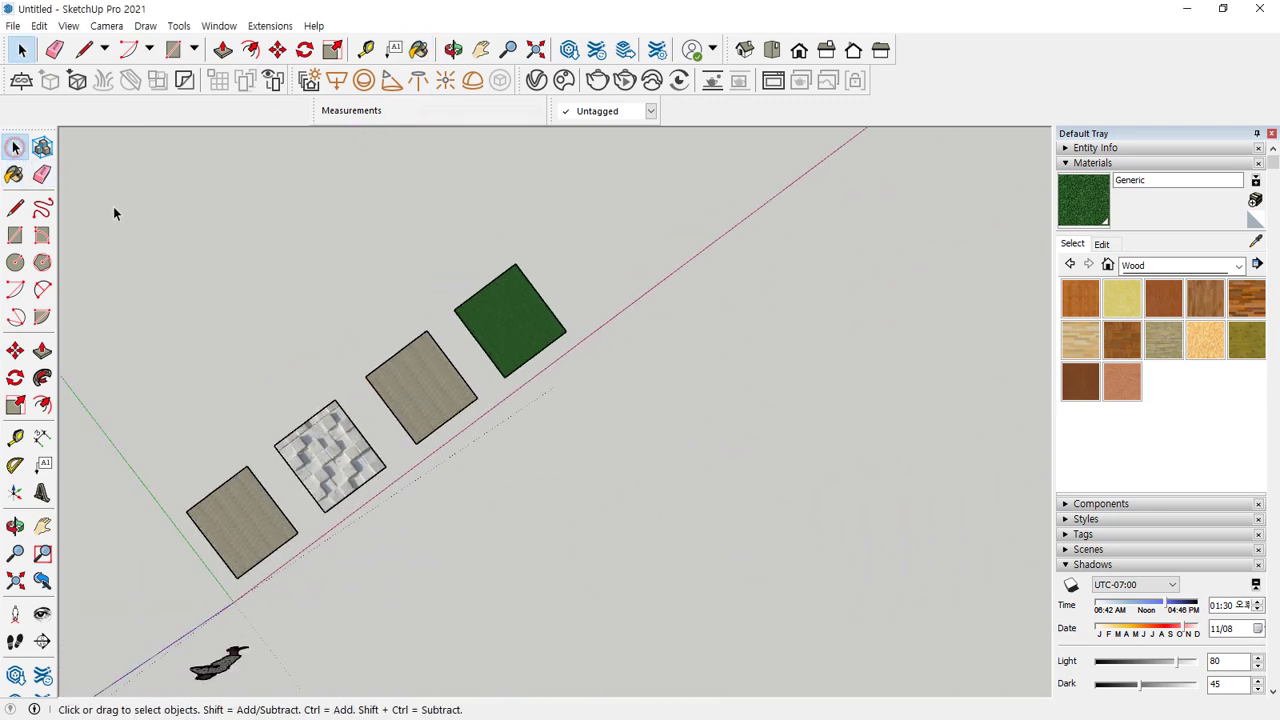
{"action": "mouse_move", "coordinate": [100, 166]}
{"action": "left_mouse_down"}
{"action": "mouse_move", "coordinate": [664, 668]}
{"action": "mouse_move", "coordinate": [685, 590]}
{"action": "left_mouse_up"}
{"action": "key", "text": "Delete"}
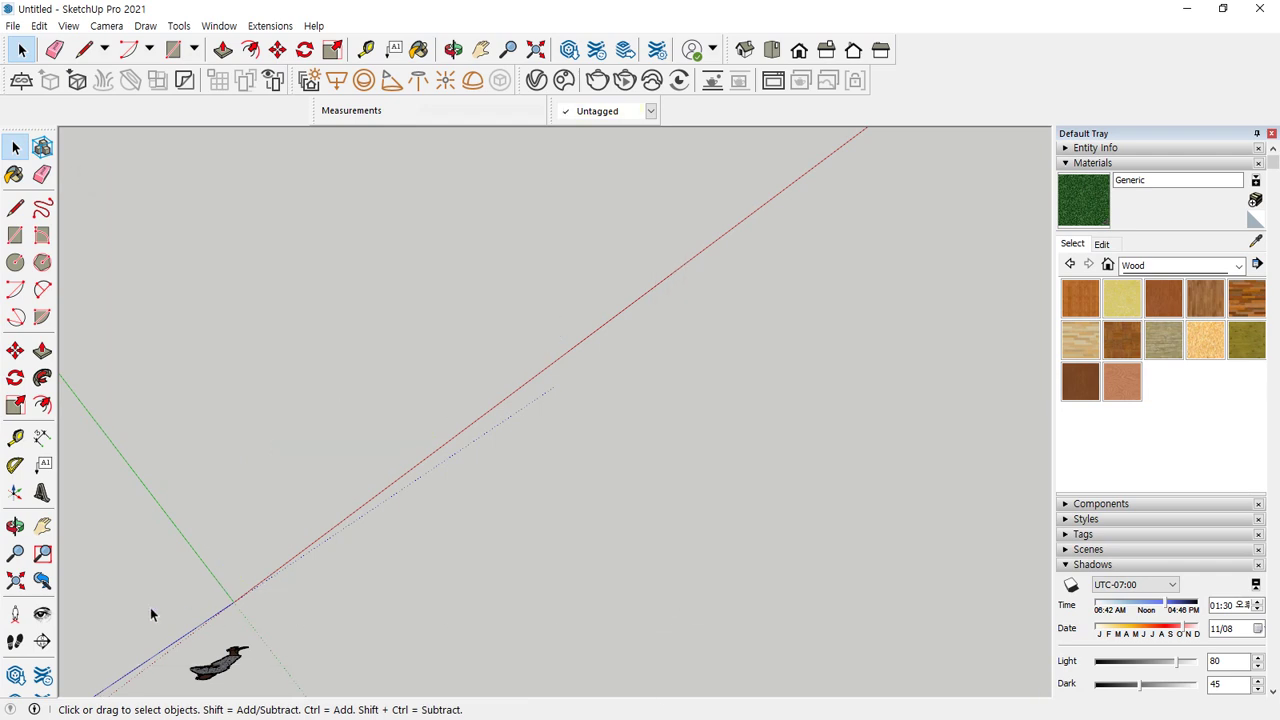
Draw a large ground rectangle from the origin along the red and green axes beside the standing figure.
{"action": "left_click", "coordinate": [16, 581]}
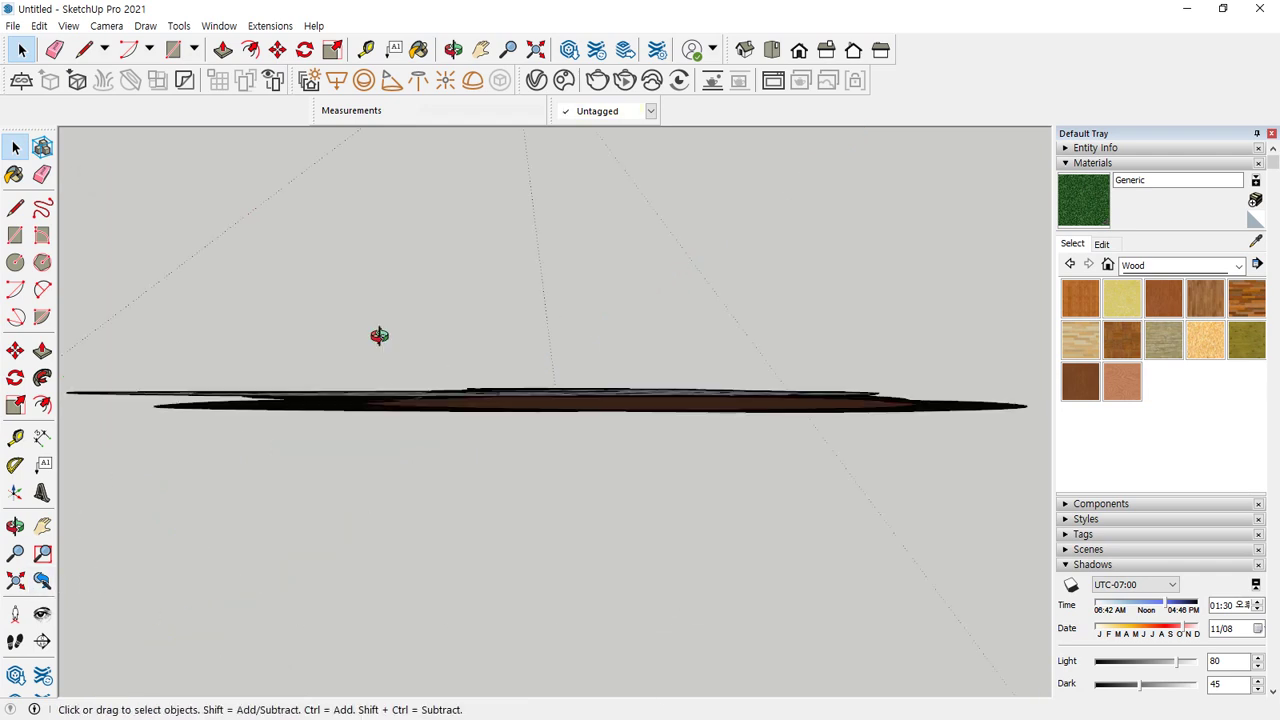
{"action": "middle_click_drag", "start_coordinate": [366, 447], "coordinate": [614, 437]}
{"action": "scroll", "coordinate": [491, 394], "scroll_direction": "down", "scroll_amount": 2}
{"action": "key", "text": "space"}
{"action": "key", "text": "r"}
{"action": "left_click", "coordinate": [443, 509]}
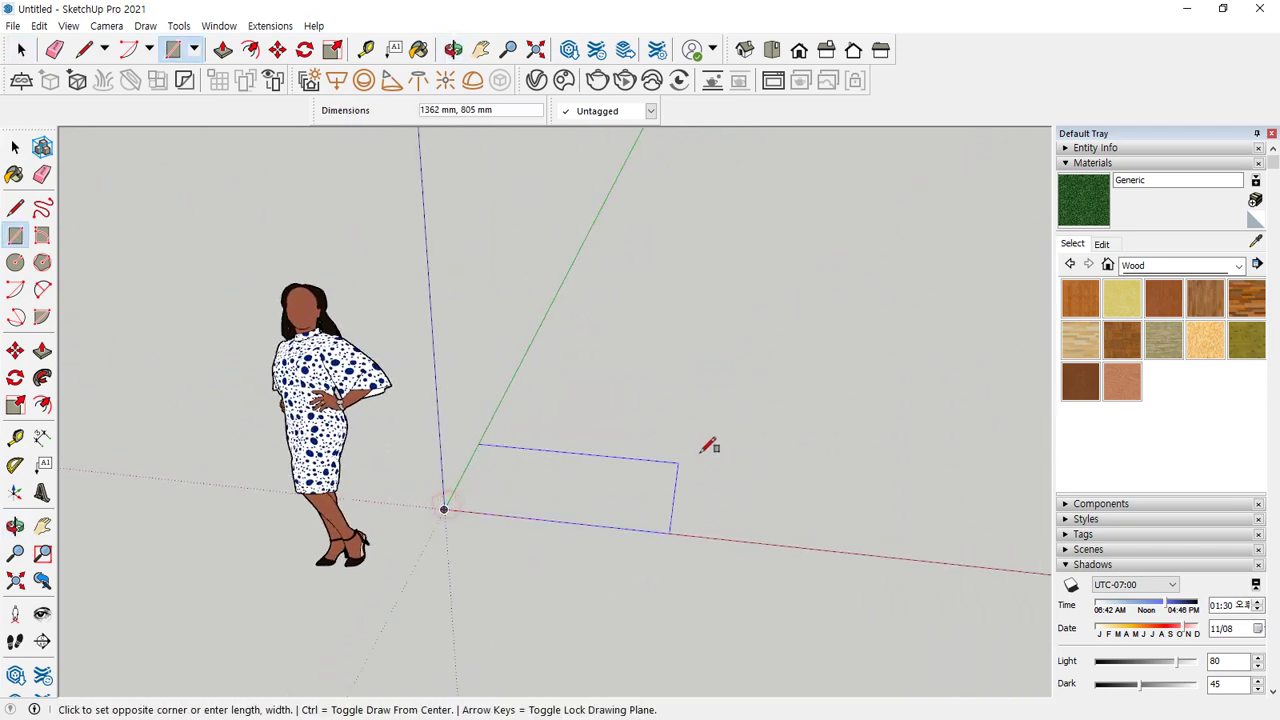
{"action": "left_click", "coordinate": [905, 343]}
Make a group from the ground rectangle's face and edges.
{"action": "key", "text": "space"}
{"action": "double_click", "coordinate": [723, 398]}
{"action": "right_click", "coordinate": [722, 396]}
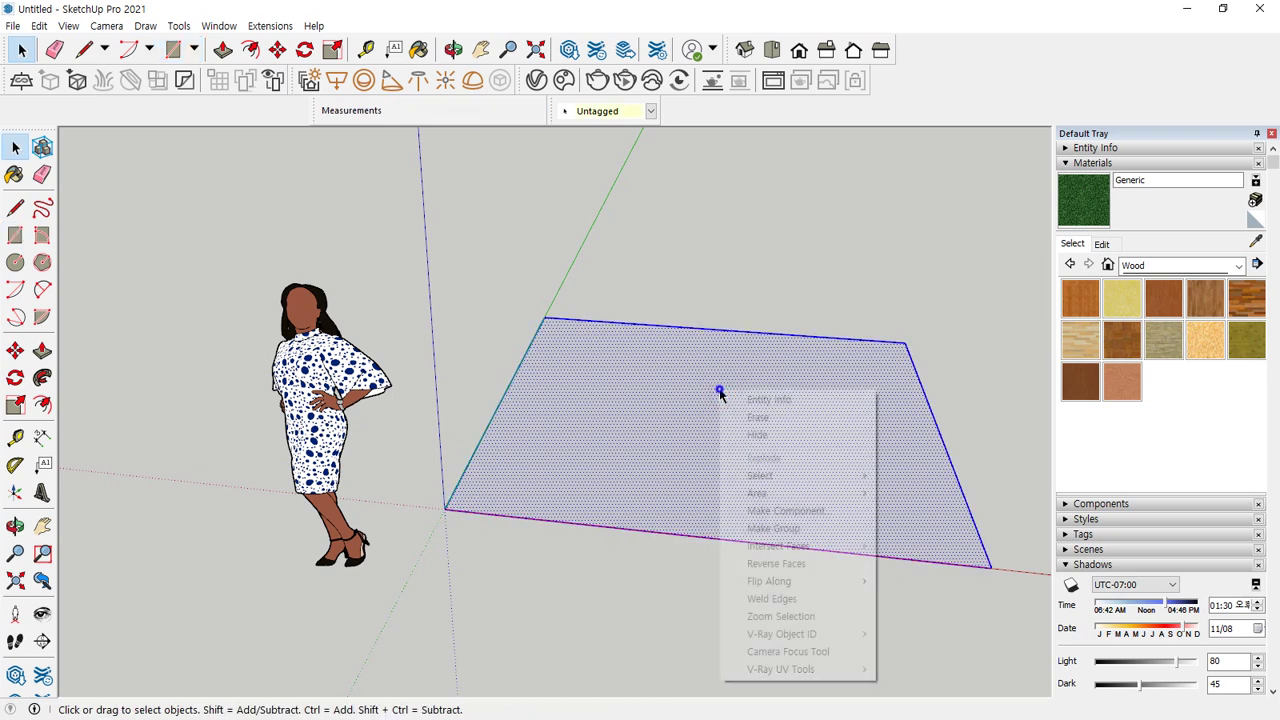
{"action": "left_click", "coordinate": [760, 528]}
{"action": "middle_click_drag", "start_coordinate": [757, 523], "coordinate": [663, 423]}
{"action": "key", "text": "c"}
{"action": "left_click", "coordinate": [642, 428]}
{"action": "left_click", "coordinate": [660, 418]}
{"action": "key", "text": "p"}
{"action": "left_click", "coordinate": [651, 435]}
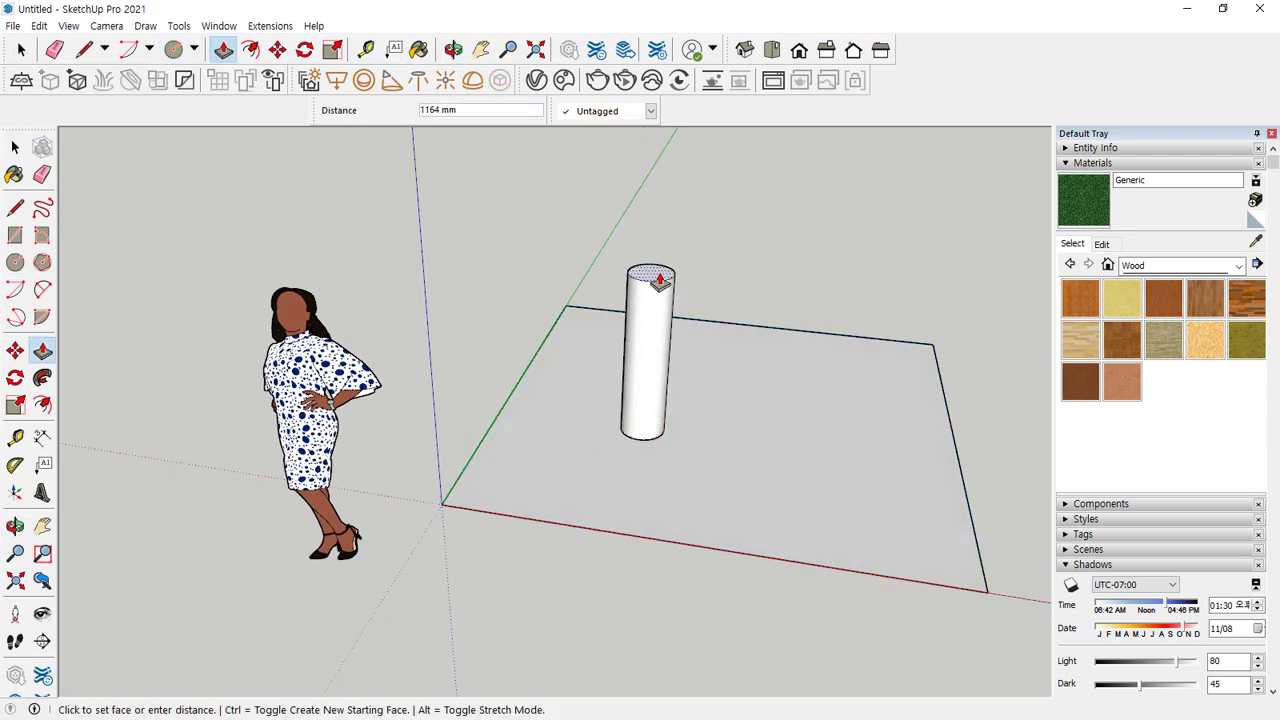
{"action": "key", "text": "Escape"}
{"action": "key", "text": "ctrl+z"}
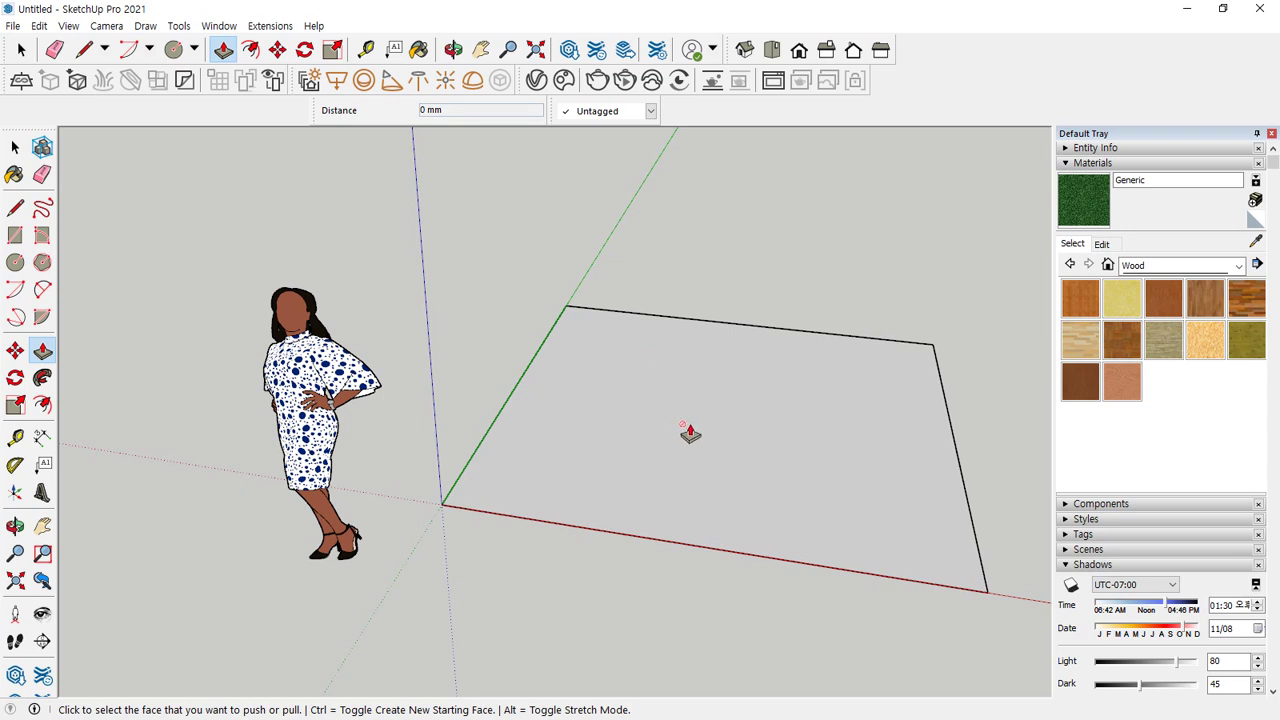
Draw a circle of about 360 mm radius near the middle of the ground rectangle and pull it up into a cylinder.
{"action": "key", "text": "c"}
{"action": "left_click", "coordinate": [677, 432]}
{"action": "left_click", "coordinate": [733, 434]}
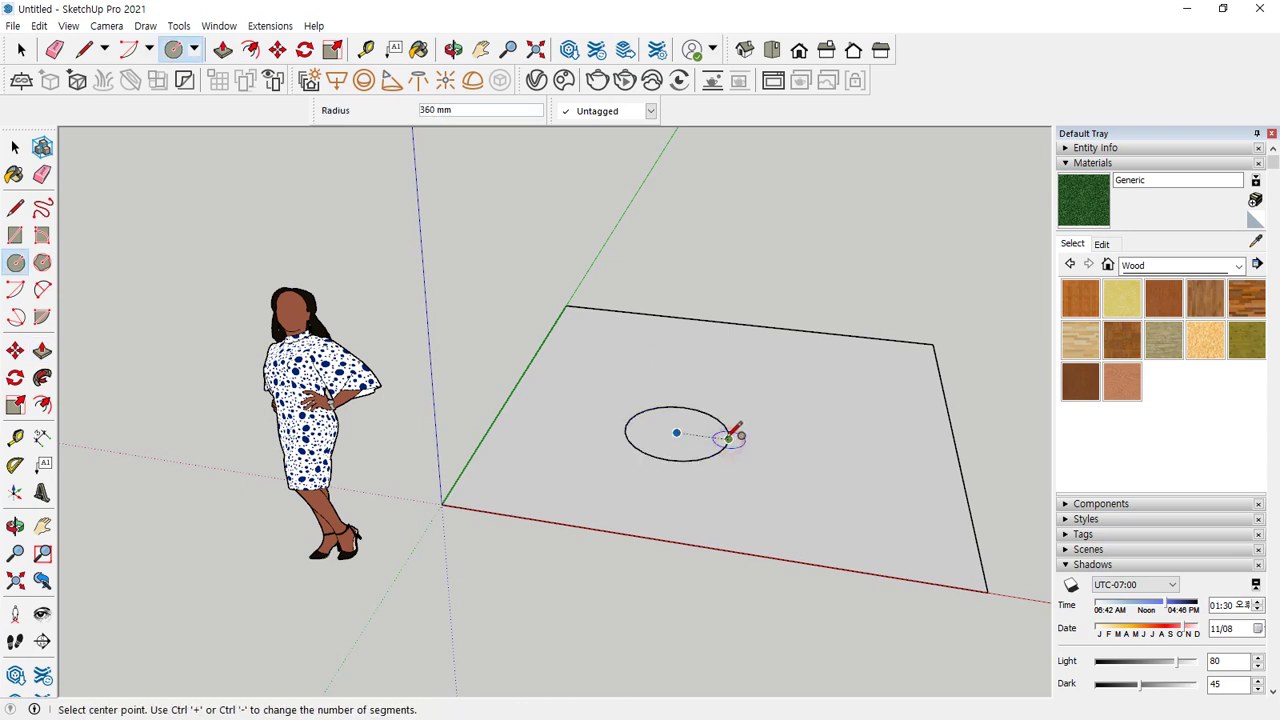
{"action": "key", "text": "p"}
{"action": "left_click", "coordinate": [671, 443]}
{"action": "left_click", "coordinate": [666, 286]}
{"action": "key", "text": "space"}
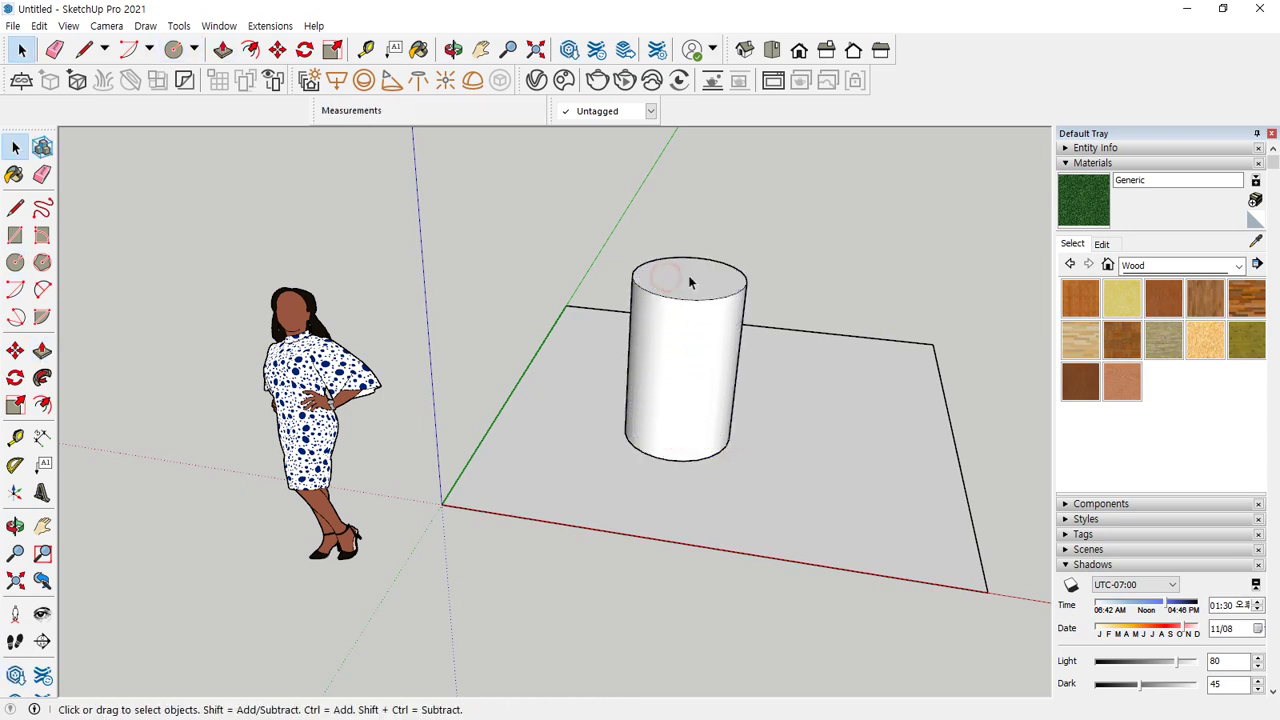
Make a group from all of the cylinder's faces and edges.
{"action": "triple_click", "coordinate": [689, 279]}
{"action": "right_click", "coordinate": [689, 279]}
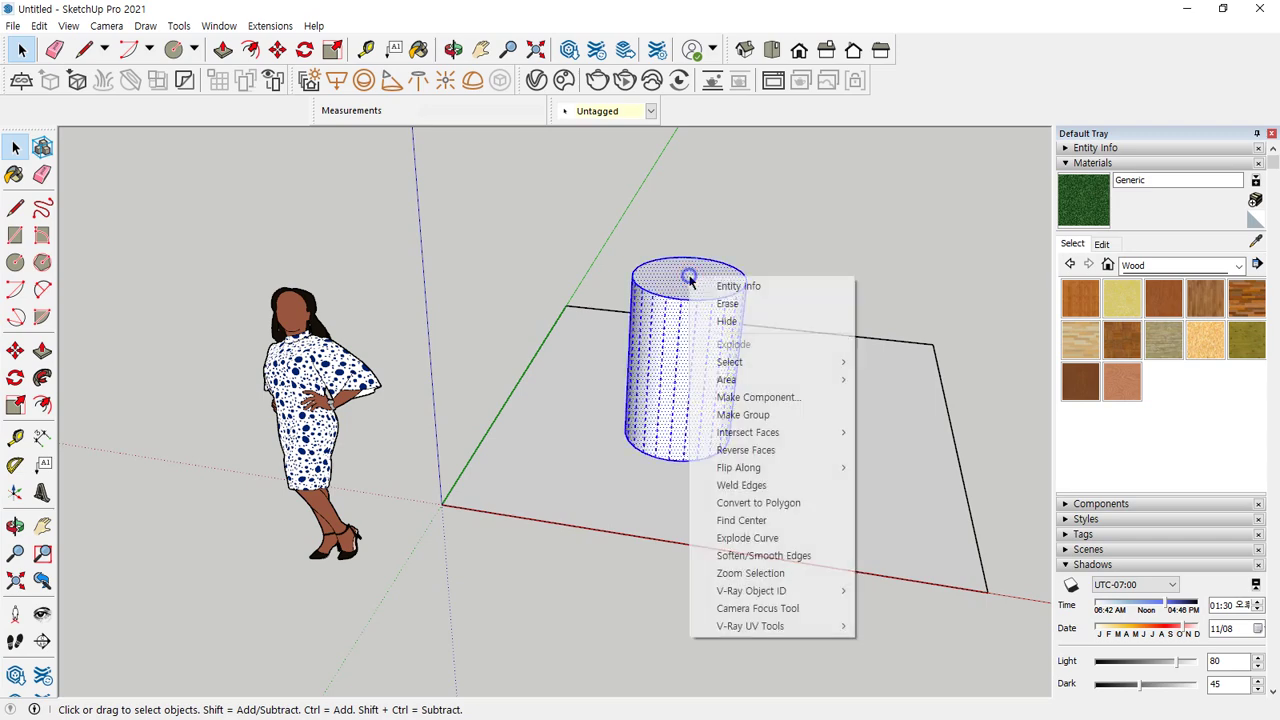
{"action": "left_click", "coordinate": [728, 416]}
{"action": "left_click", "coordinate": [846, 240]}
Add the Dungia Hori (1) material from the 004 Wood Pallet library category to the scene's V-Ray materials.
{"action": "middle_click_drag", "start_coordinate": [846, 240], "coordinate": [722, 356]}
{"action": "scroll", "coordinate": [722, 356], "scroll_direction": "up", "scroll_amount": 2}
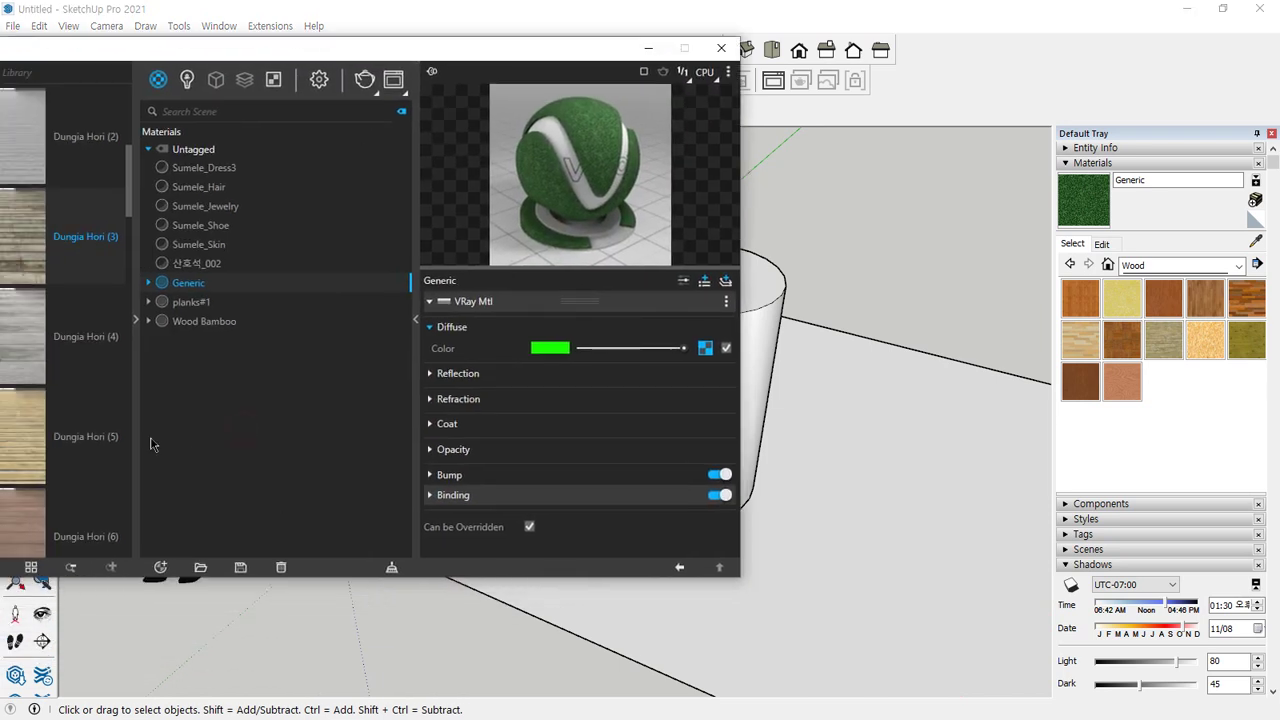
{"action": "left_click_drag", "start_coordinate": [176, 52], "coordinate": [509, 37]}
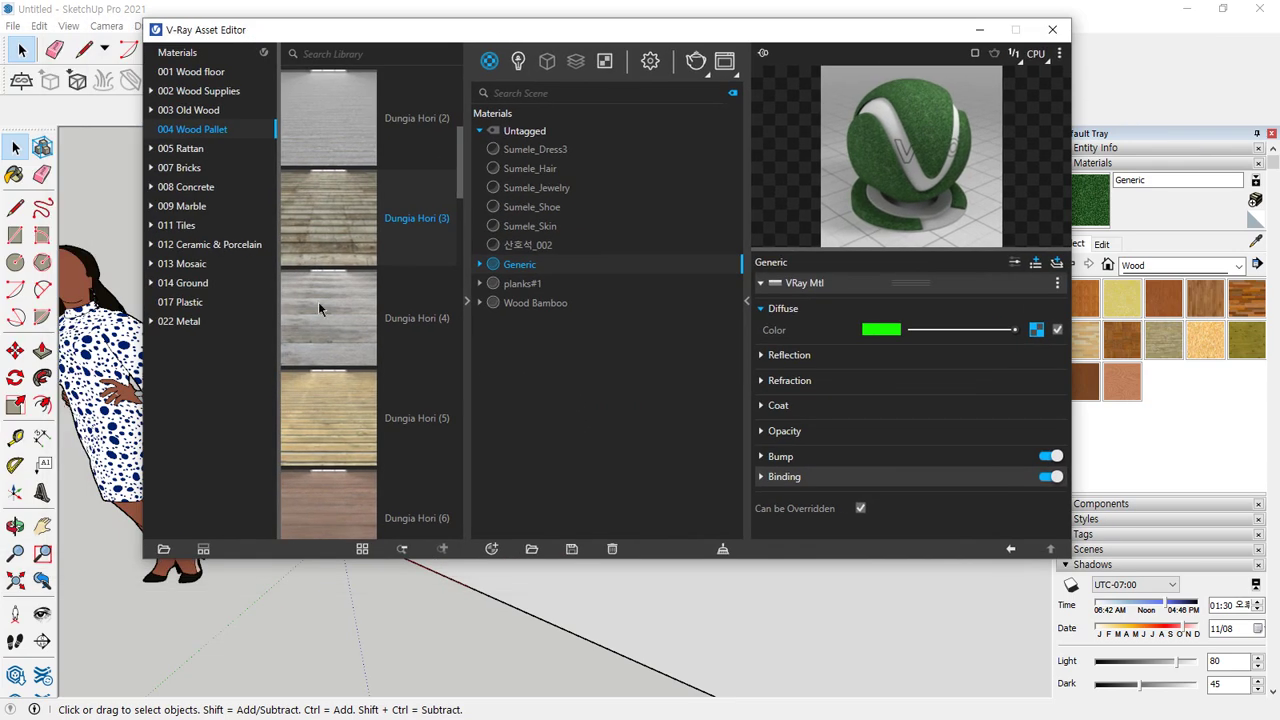
{"action": "scroll", "coordinate": [317, 299], "scroll_direction": "up", "scroll_amount": 3}
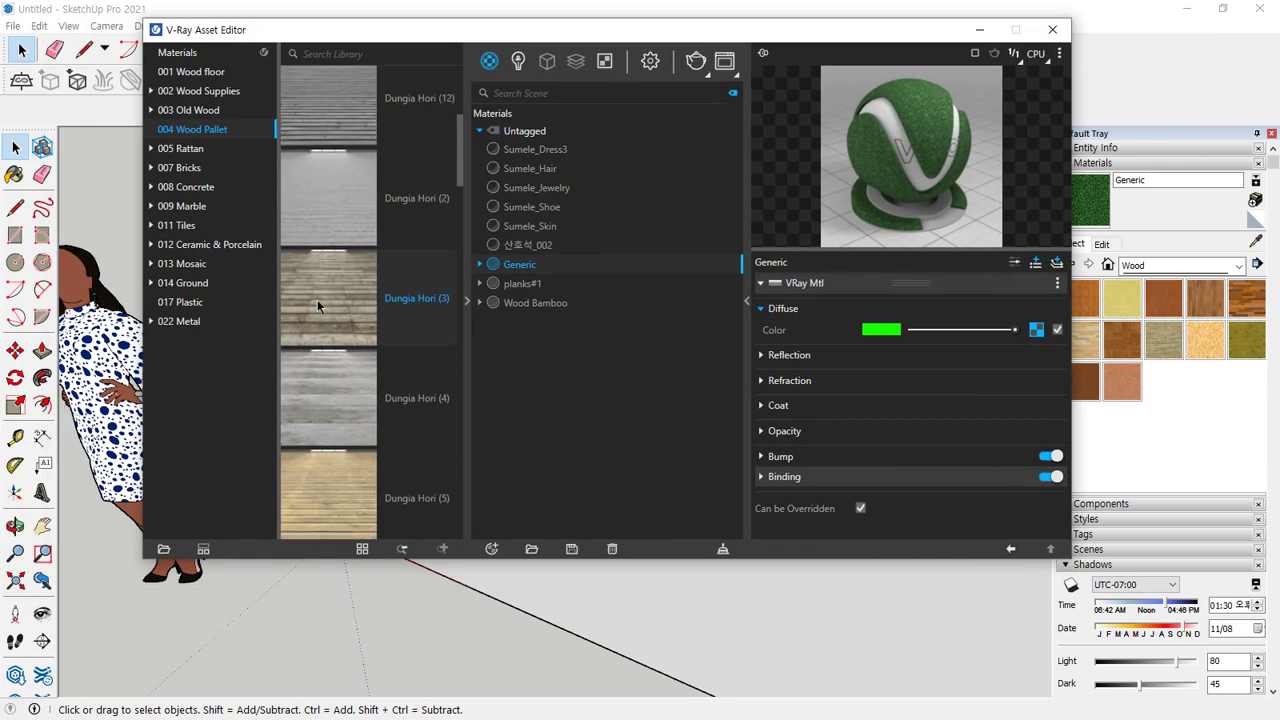
{"action": "scroll", "coordinate": [317, 291], "scroll_direction": "up", "scroll_amount": 2}
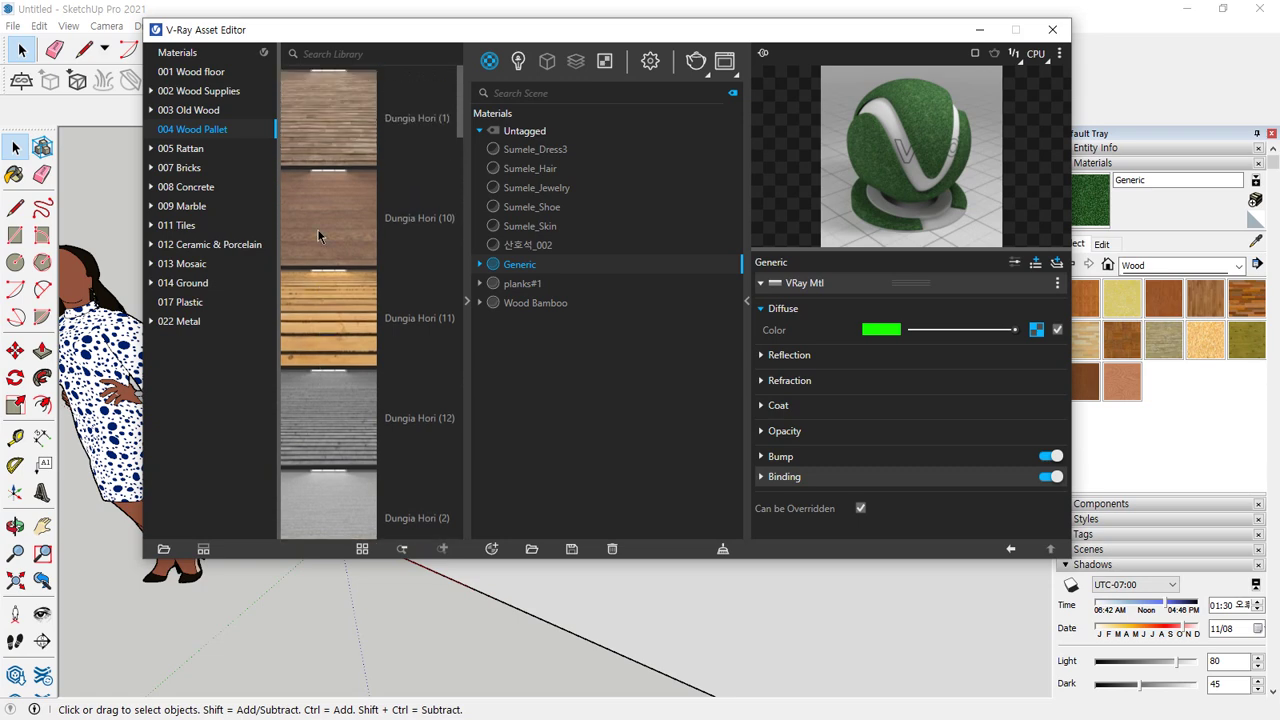
{"action": "left_click_drag", "start_coordinate": [298, 118], "coordinate": [560, 371]}
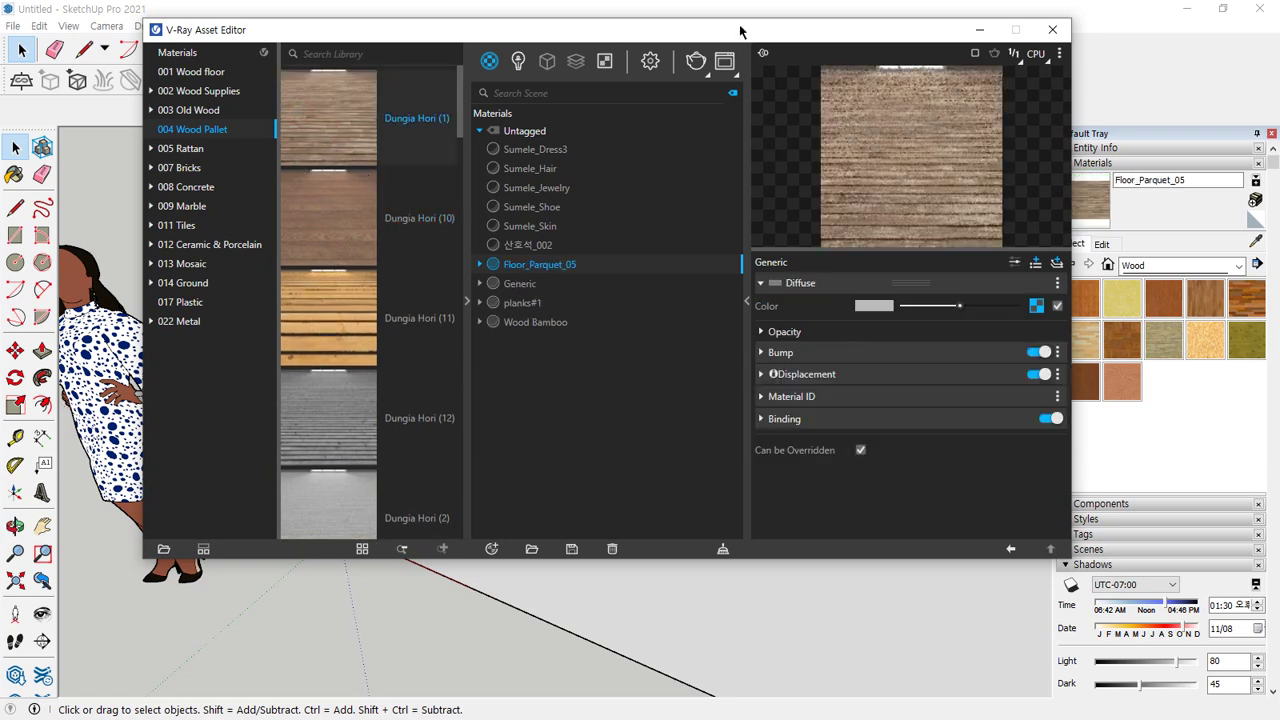
Paint the ground rectangle with the Floor_Parquet_05 material.
{"action": "left_click_drag", "start_coordinate": [748, 34], "coordinate": [370, 39]}
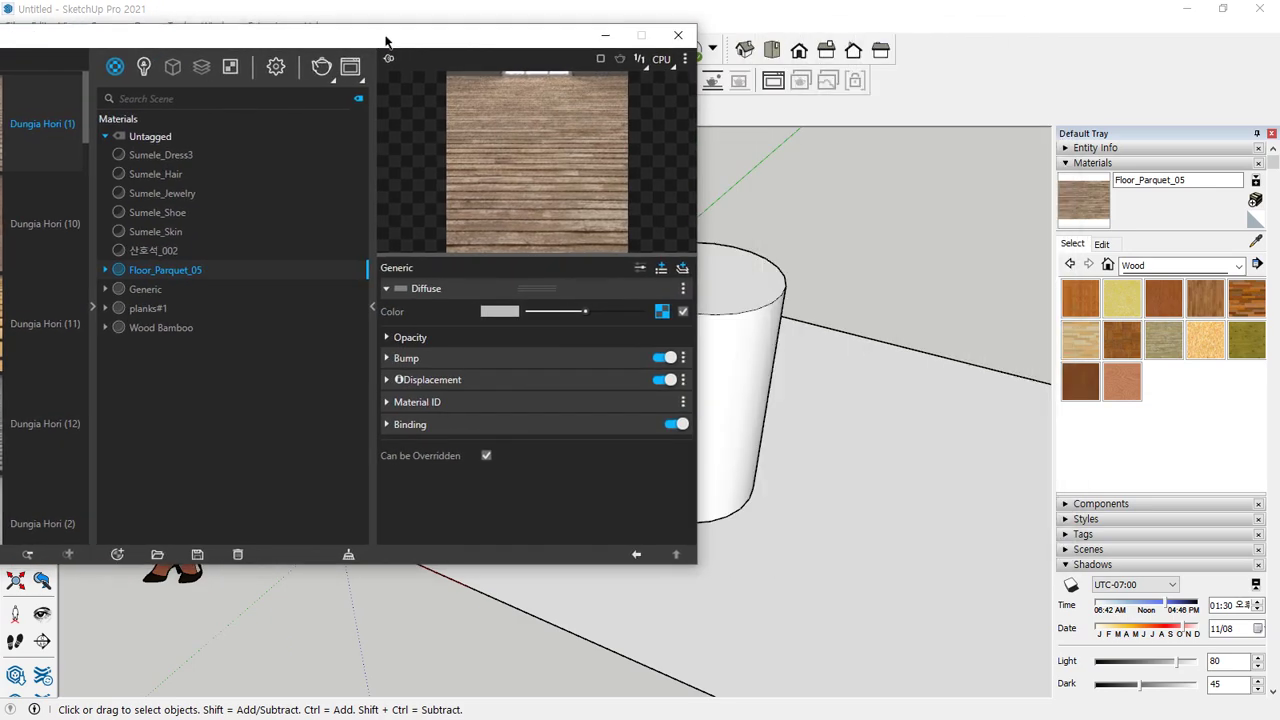
{"action": "left_click", "coordinate": [1107, 203]}
{"action": "left_click", "coordinate": [877, 417]}
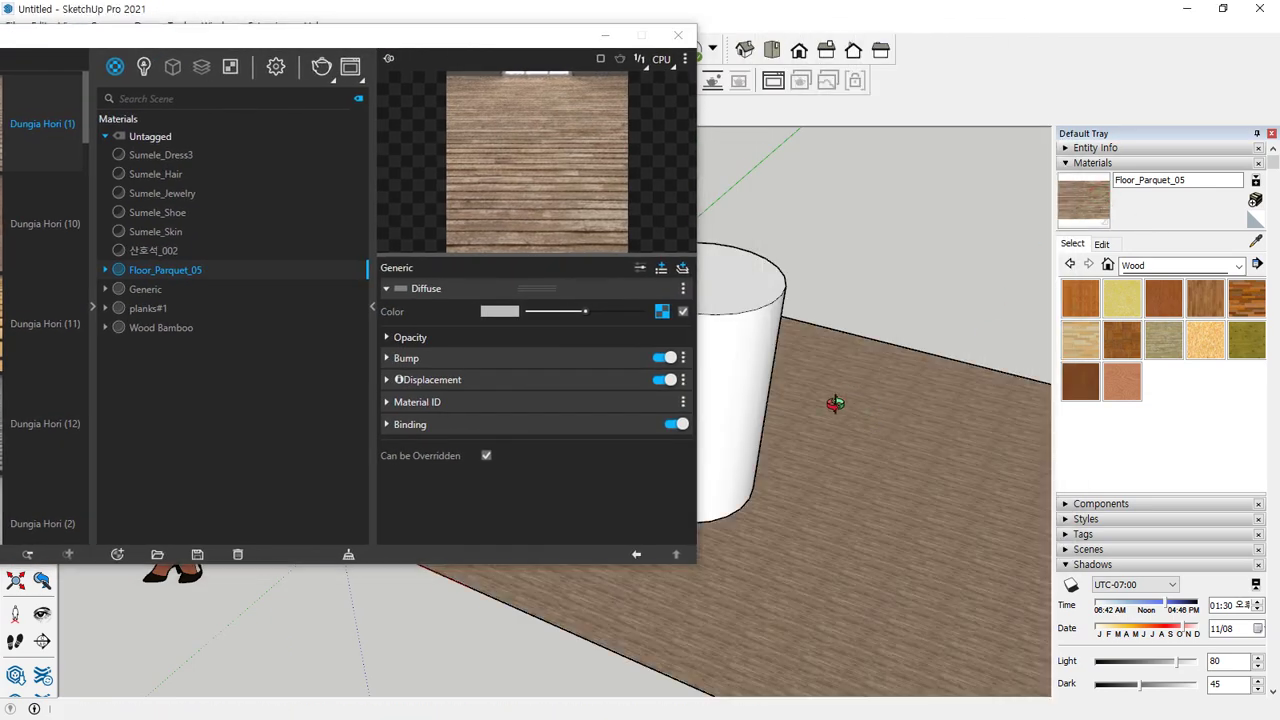
{"action": "middle_click_drag", "start_coordinate": [877, 491], "coordinate": [835, 601]}
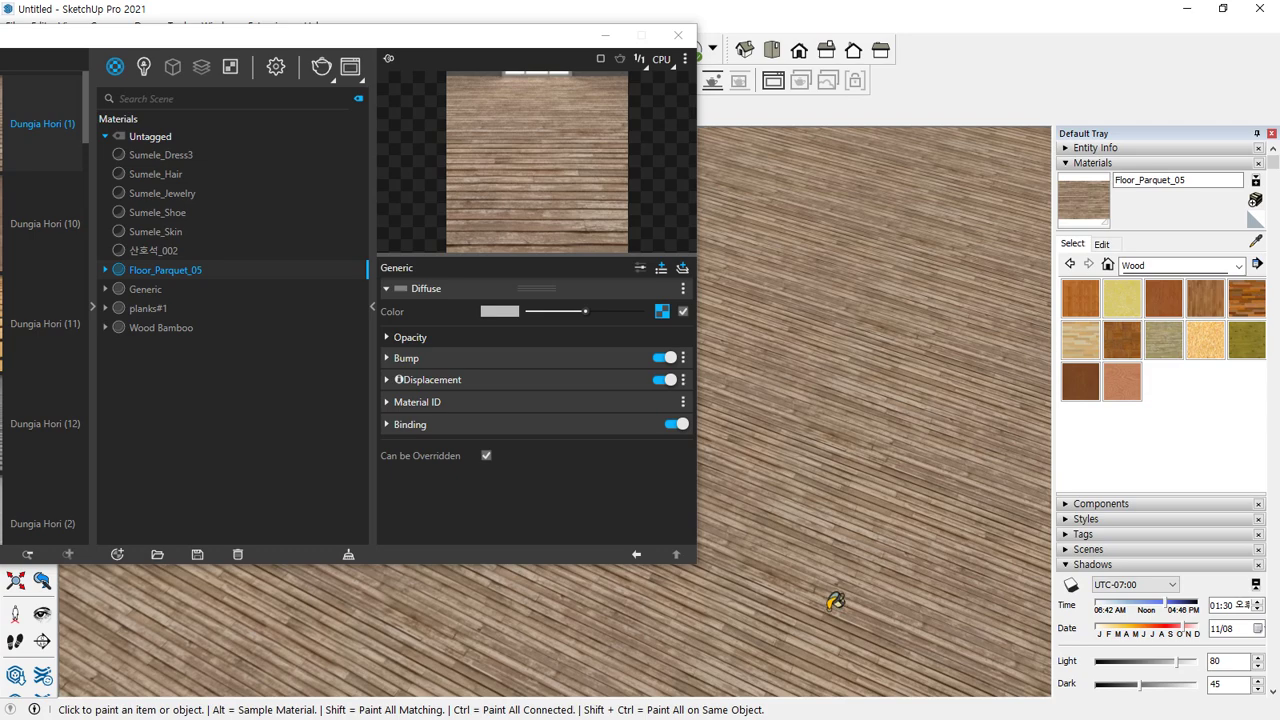
Set the Floor_Parquet_05 texture width to 2540 mm with its proportions kept.
{"action": "scroll", "coordinate": [835, 601], "scroll_direction": "down", "scroll_amount": 5}
{"action": "left_click", "coordinate": [1101, 244]}
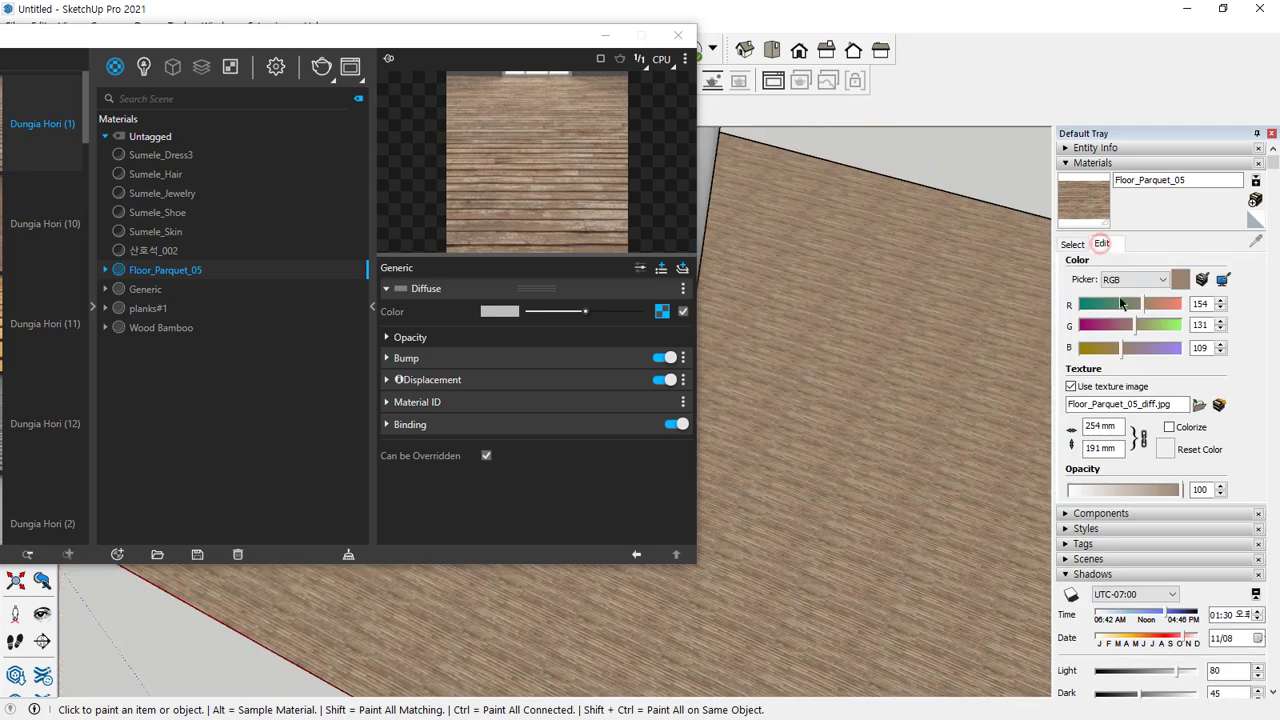
{"action": "left_click", "coordinate": [1099, 425]}
{"action": "type", "text": "0"}
{"action": "key", "text": "Return"}
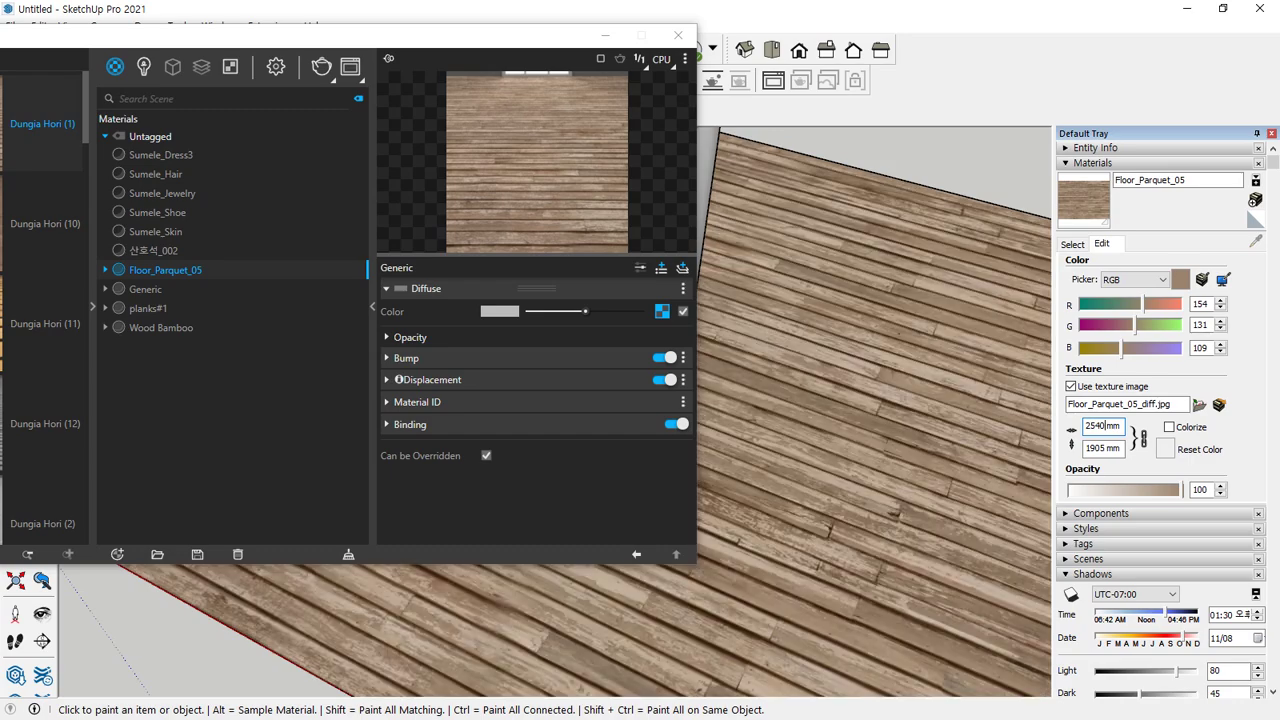
{"action": "left_click", "coordinate": [406, 34]}
{"action": "middle_click_drag", "start_coordinate": [845, 270], "coordinate": [851, 314]}
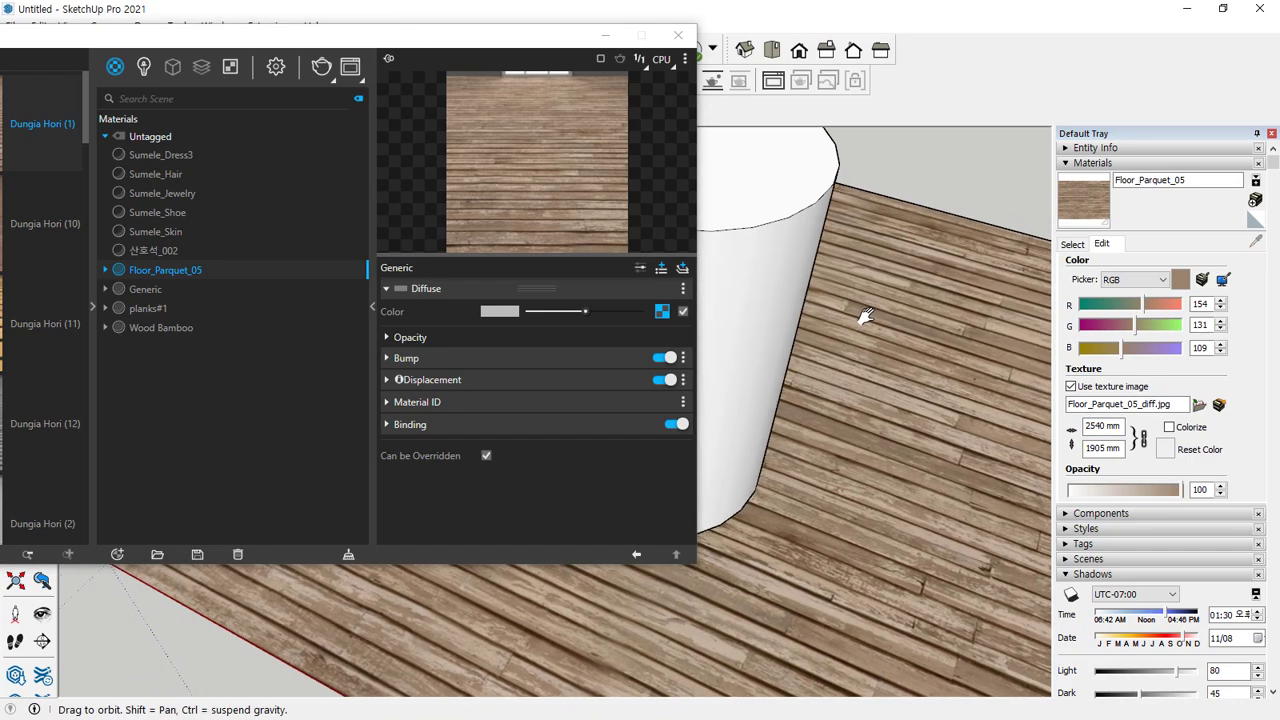
Create a Generic V-Ray material with 자연_잔듸_003.jpg from the 잔디 folder as its diffuse bitmap and paint the ground rectangle with it.
{"action": "left_click", "coordinate": [661, 311]}
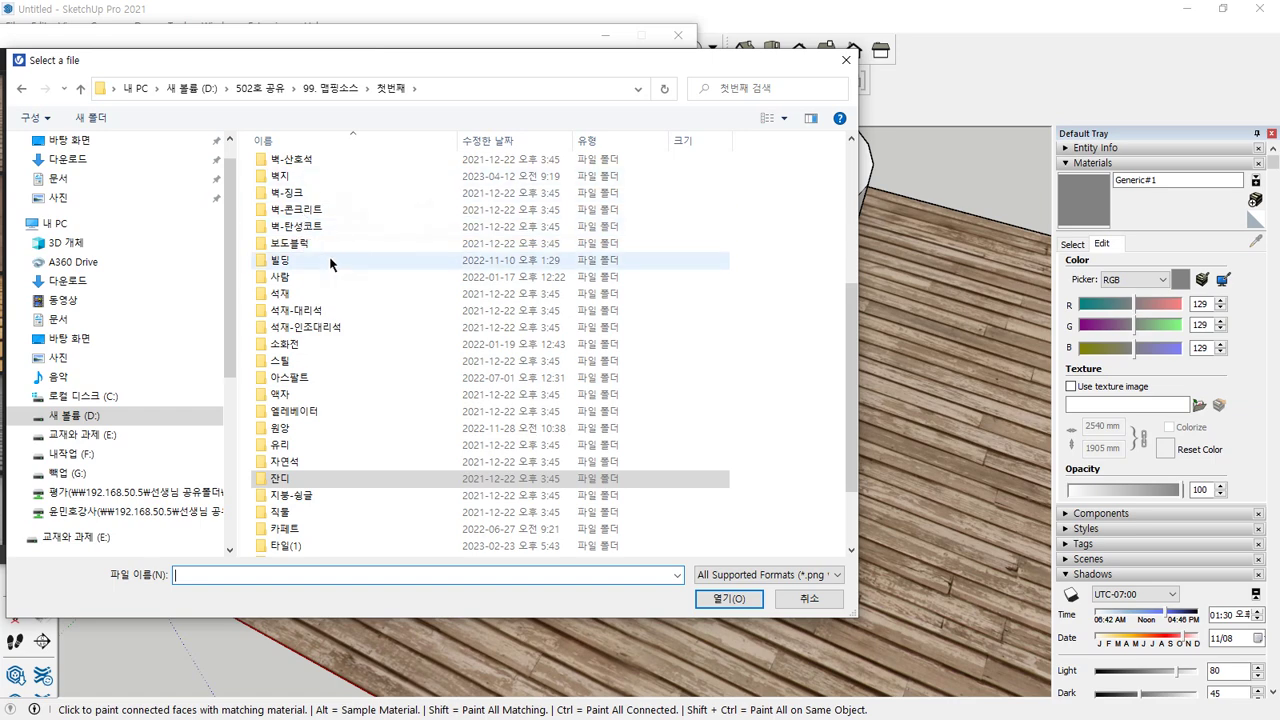
{"action": "double_click", "coordinate": [297, 481]}
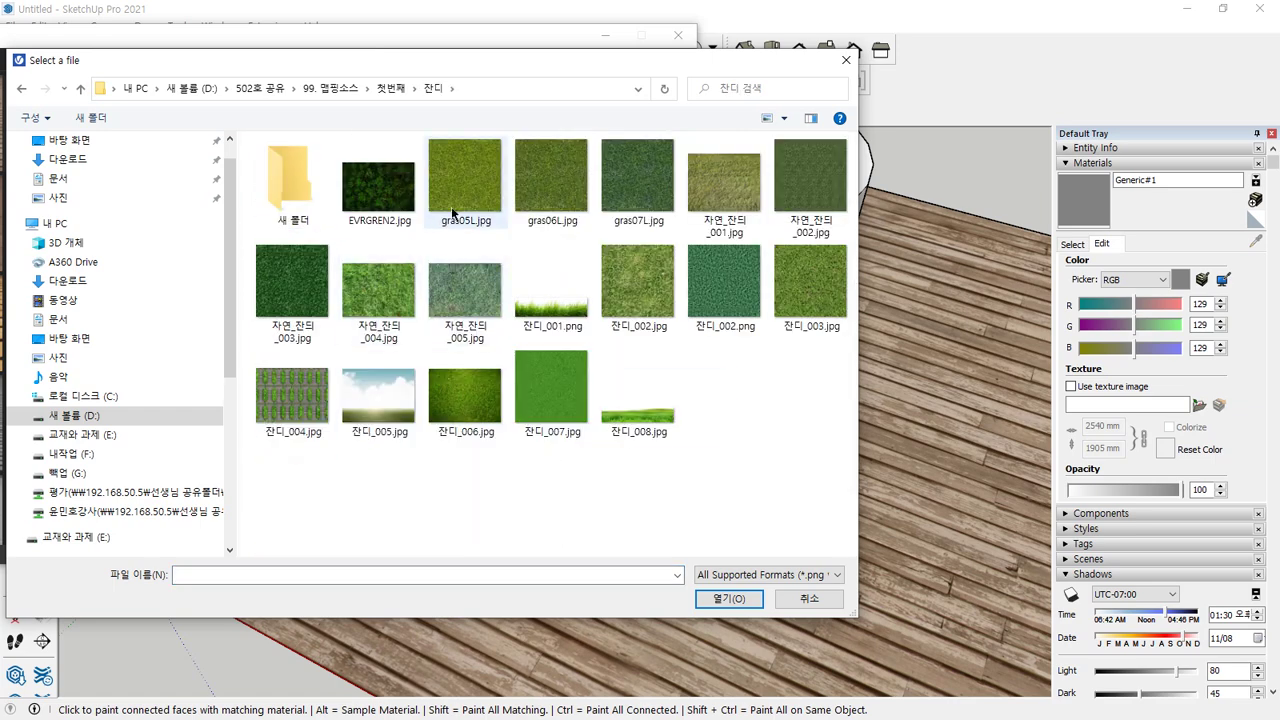
{"action": "double_click", "coordinate": [287, 283]}
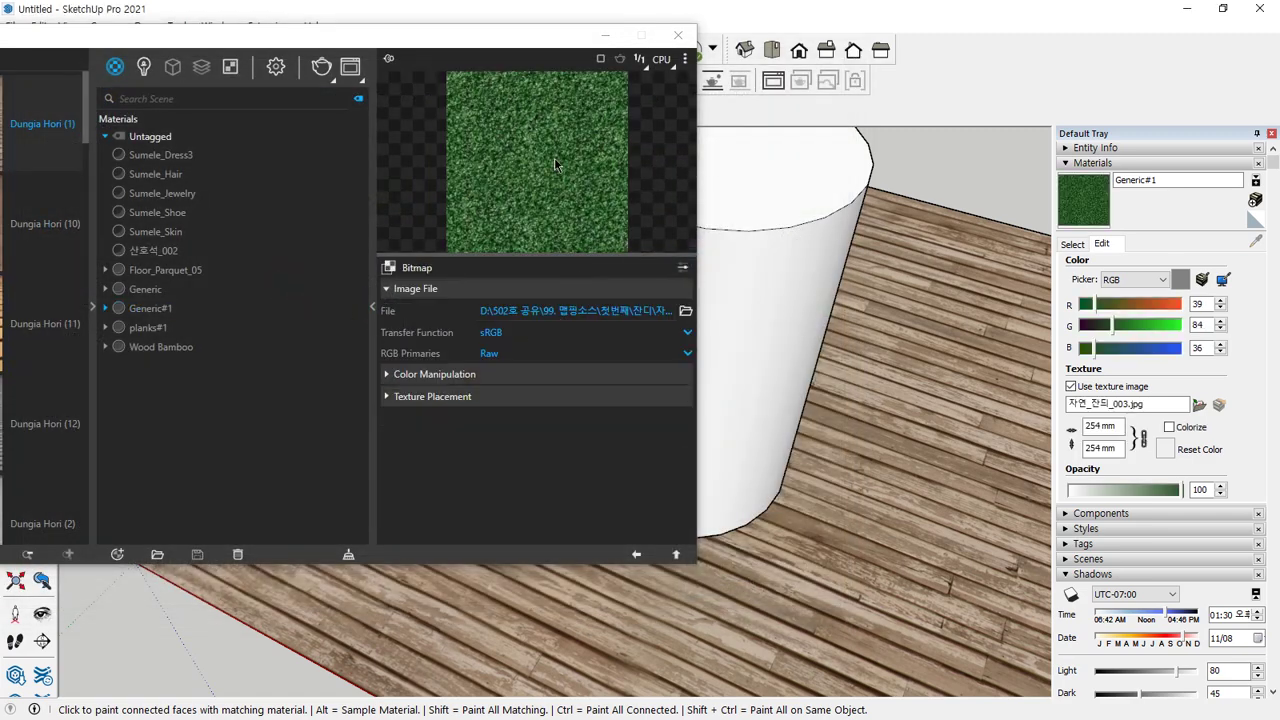
{"action": "left_click", "coordinate": [960, 387]}
{"action": "mouse_move", "coordinate": [937, 614]}
{"action": "middle_mouse_down"}
{"action": "mouse_move", "coordinate": [829, 509]}
{"action": "mouse_move", "coordinate": [846, 486]}
{"action": "middle_mouse_up"}
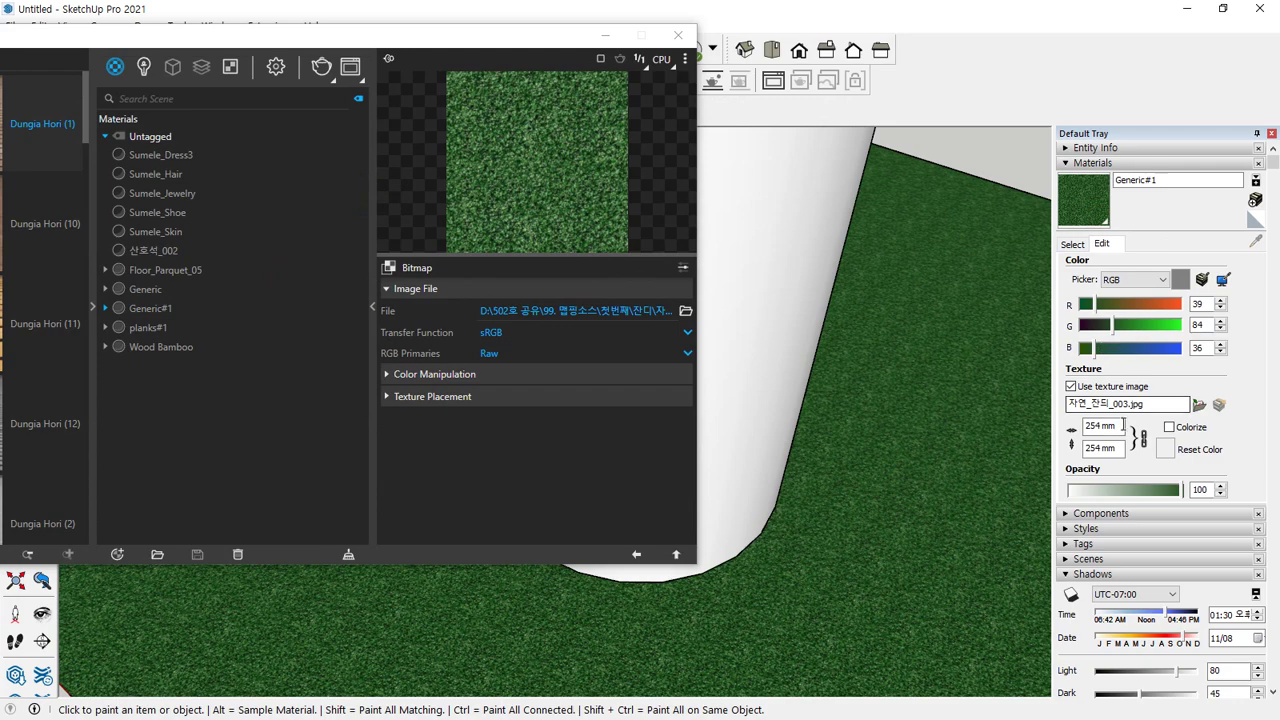
Try a 2540 mm width for the grass texture and restore it to 254 mm.
{"action": "left_click", "coordinate": [1100, 426]}
{"action": "type", "text": "0"}
{"action": "key", "text": "Return"}
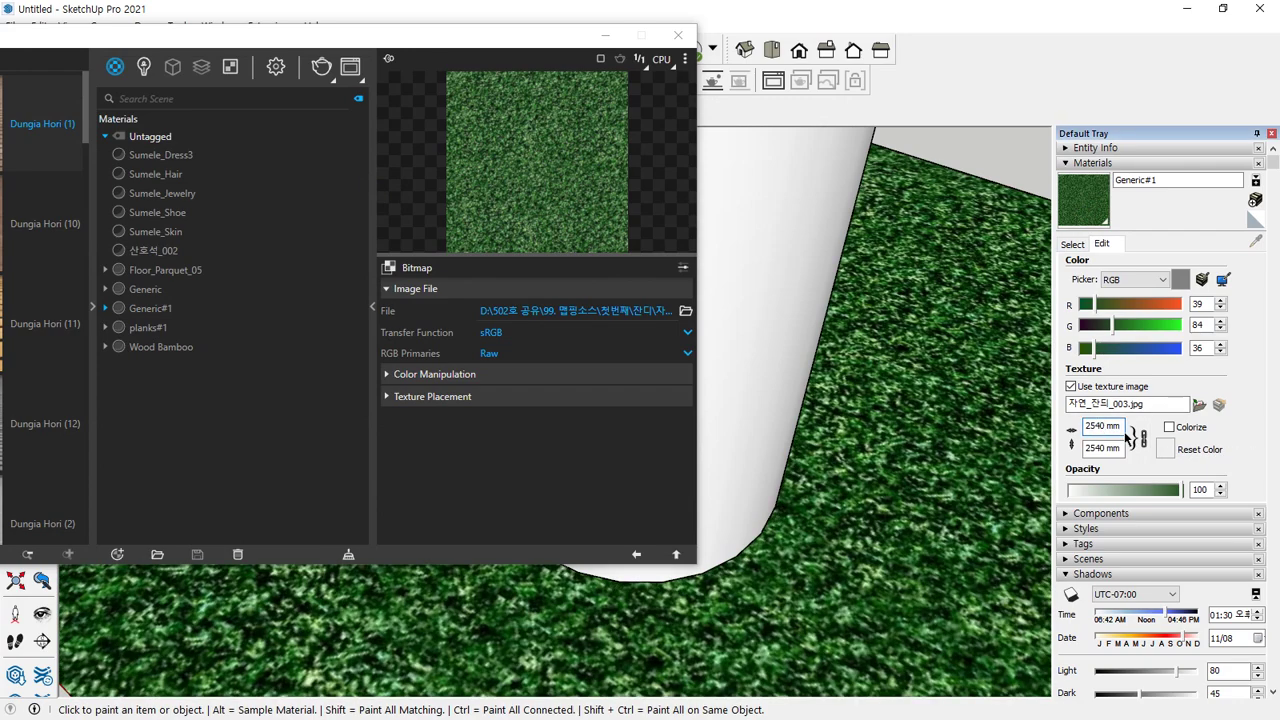
{"action": "key", "text": "BackSpace"}
{"action": "key", "text": "Return"}
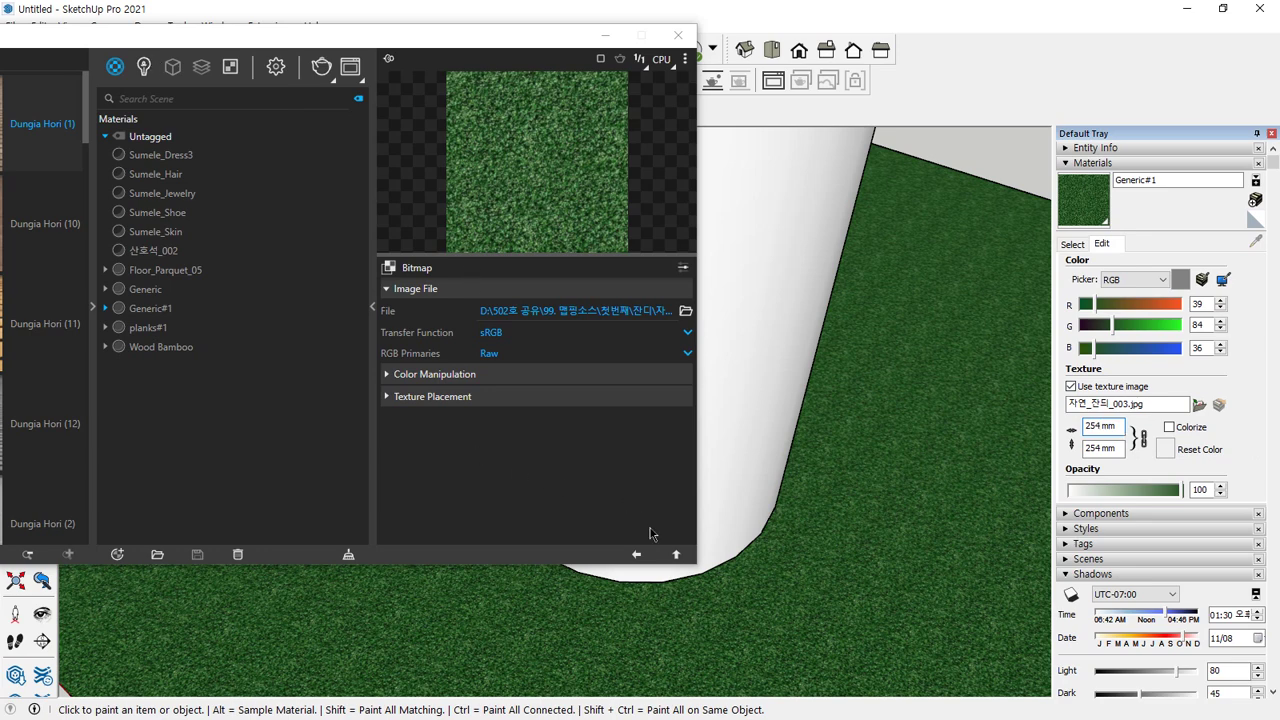
Compare the V-Ray parameter sections of the Generic#1, Wood Bamboo and planks#1 materials and return to Generic#1.
{"action": "left_click", "coordinate": [676, 554]}
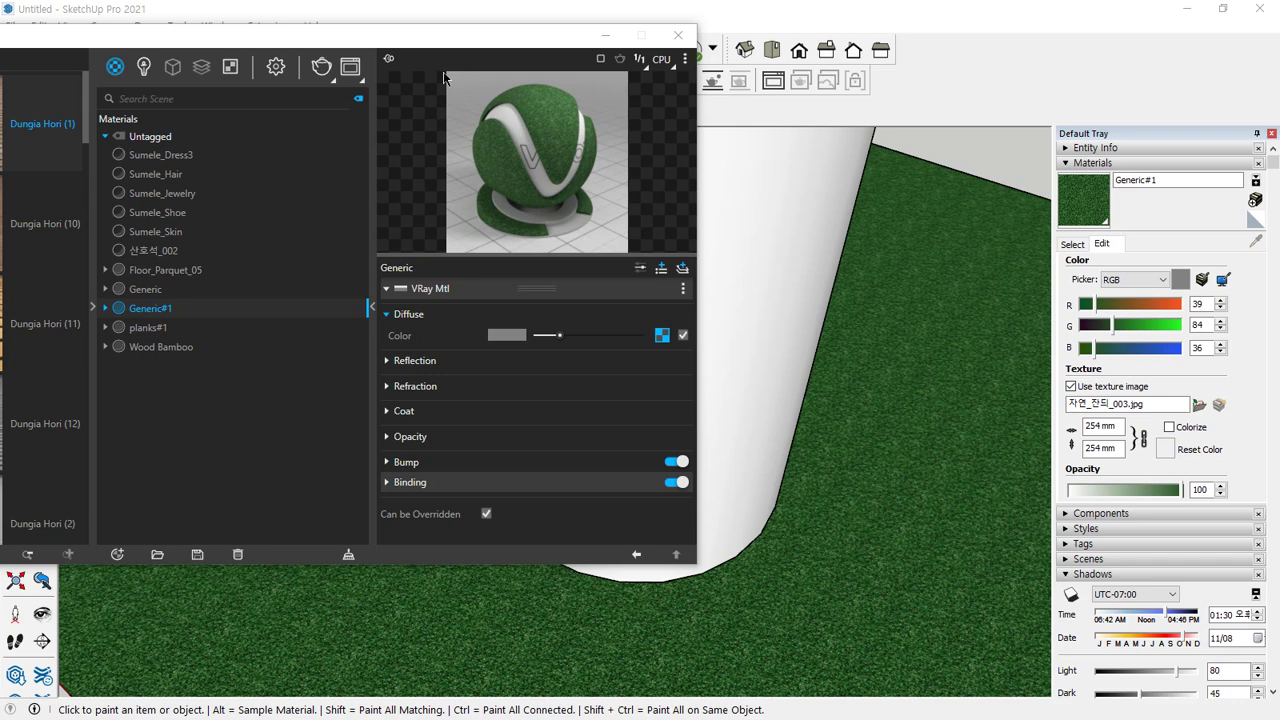
{"action": "left_click", "coordinate": [150, 347]}
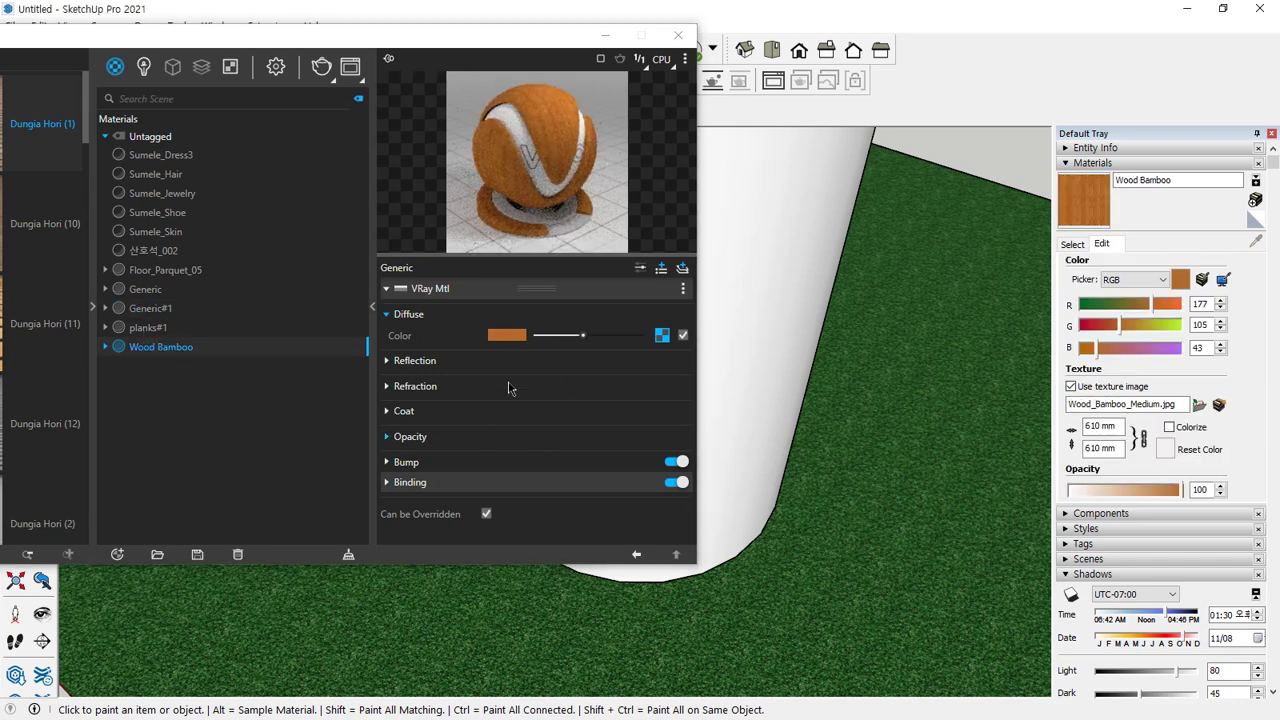
{"action": "left_click", "coordinate": [156, 327]}
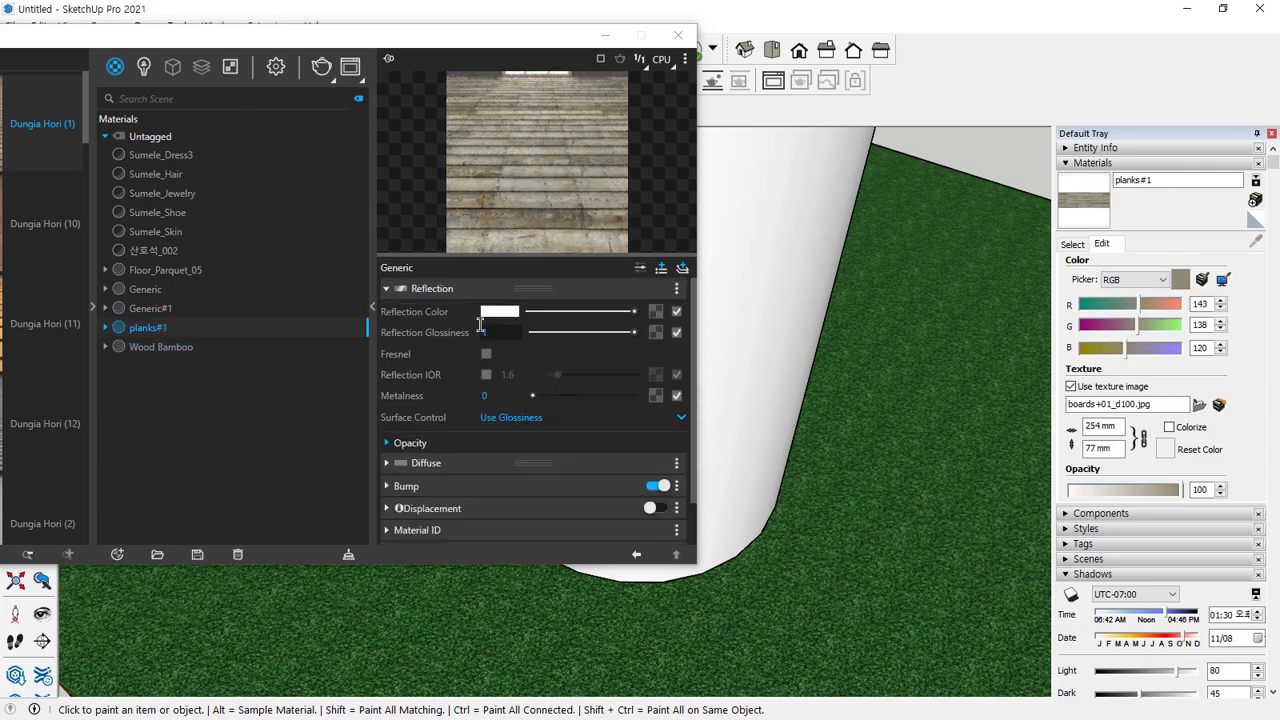
{"action": "left_click", "coordinate": [386, 289]}
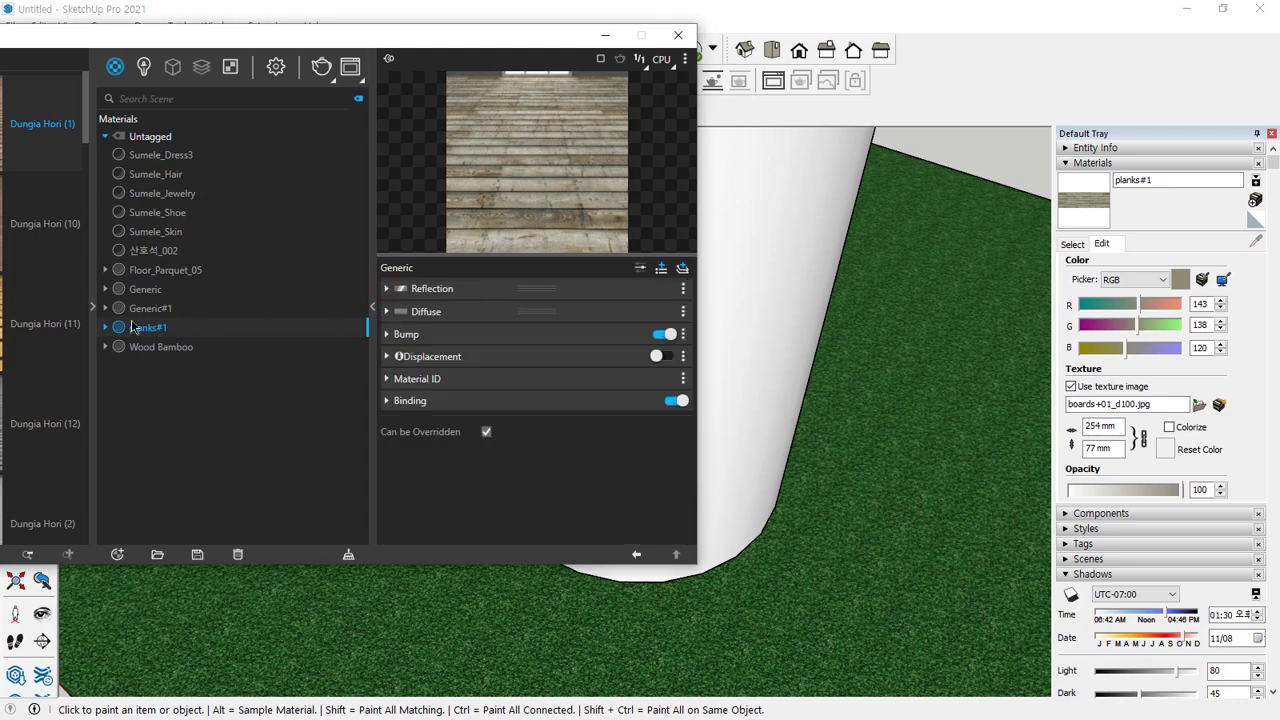
{"action": "left_click_drag", "start_coordinate": [497, 36], "coordinate": [139, 44]}
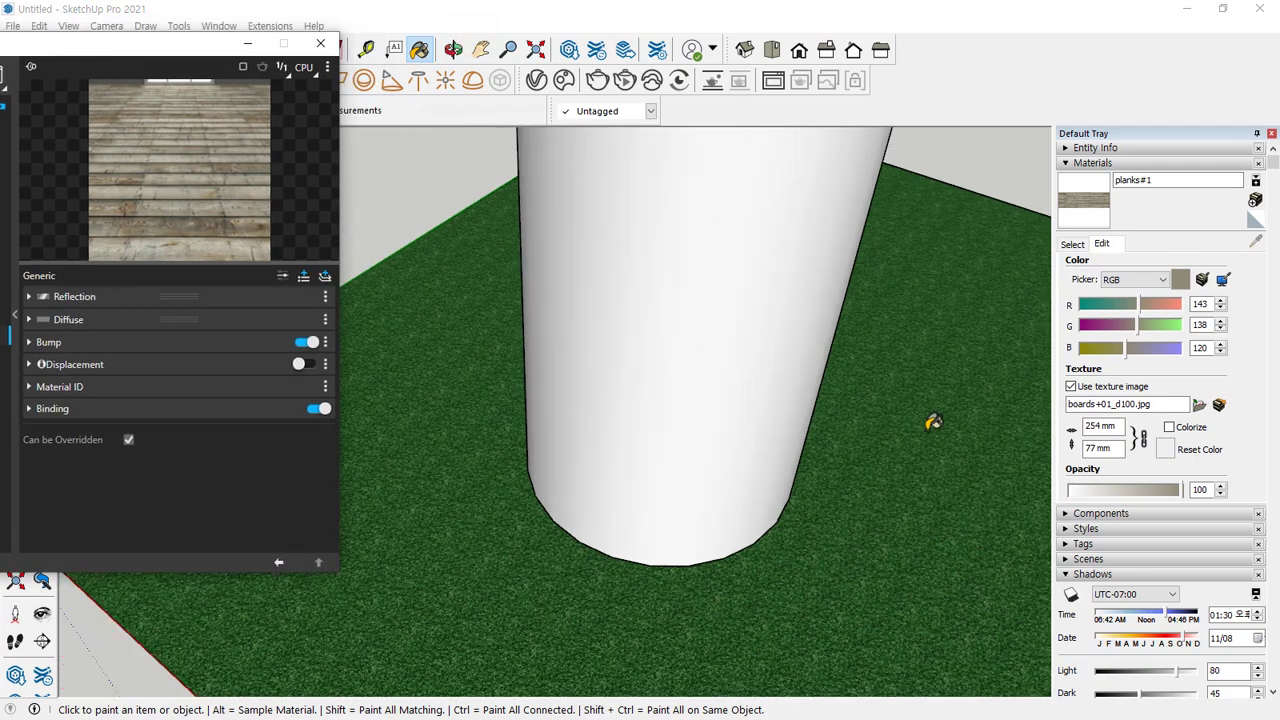
{"action": "scroll", "coordinate": [930, 421], "scroll_direction": "down", "scroll_amount": 3}
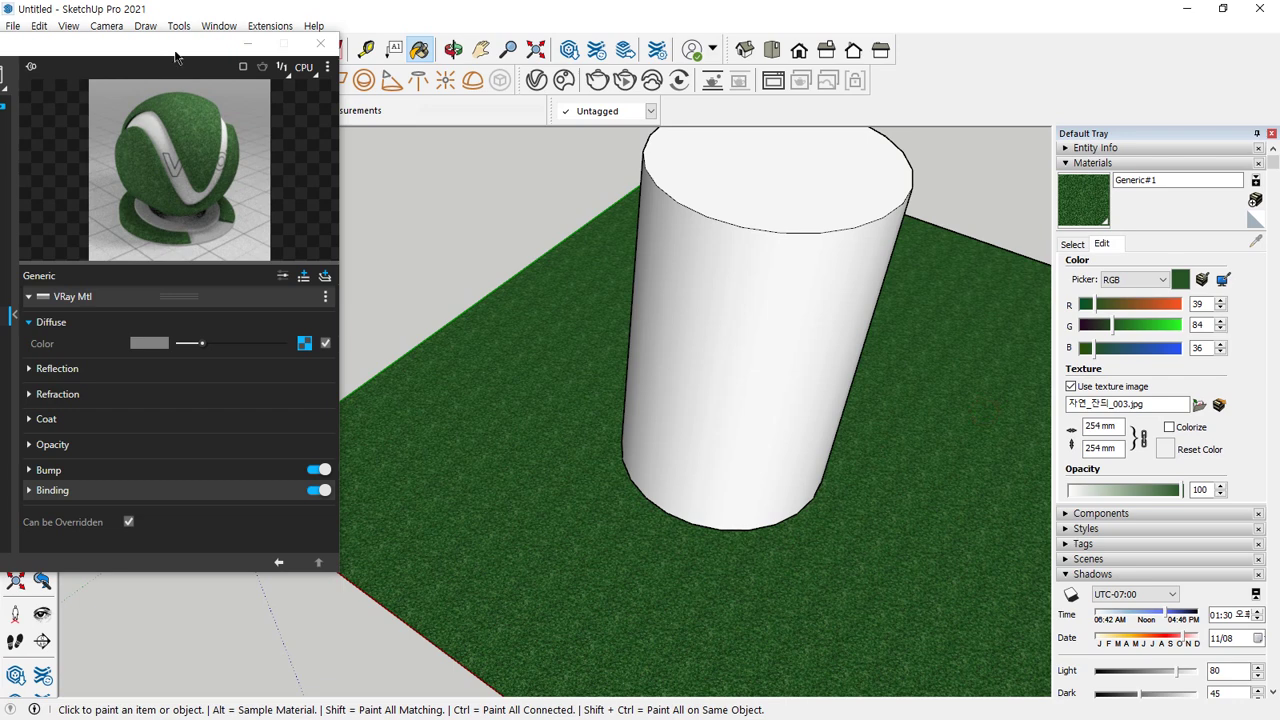
{"action": "left_click_drag", "start_coordinate": [175, 44], "coordinate": [180, 40]}
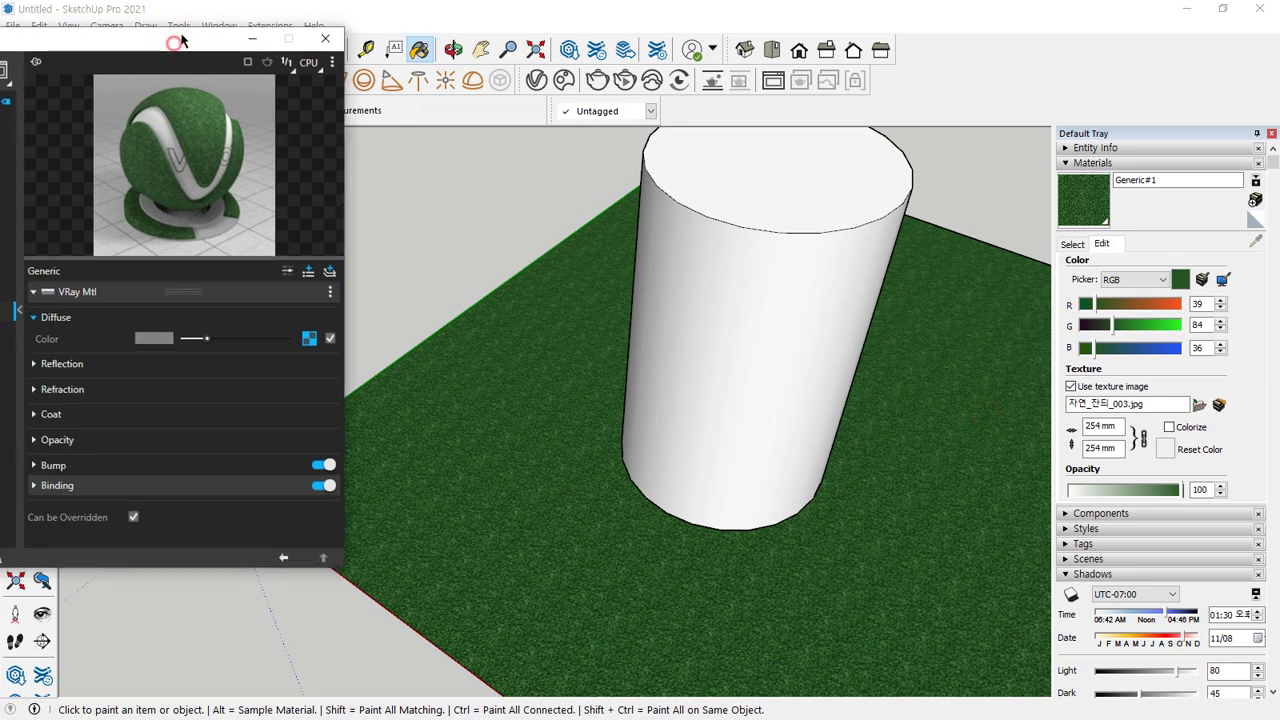
Raise the Generic#1 material's reflection color to full white.
{"action": "left_click", "coordinate": [36, 364]}
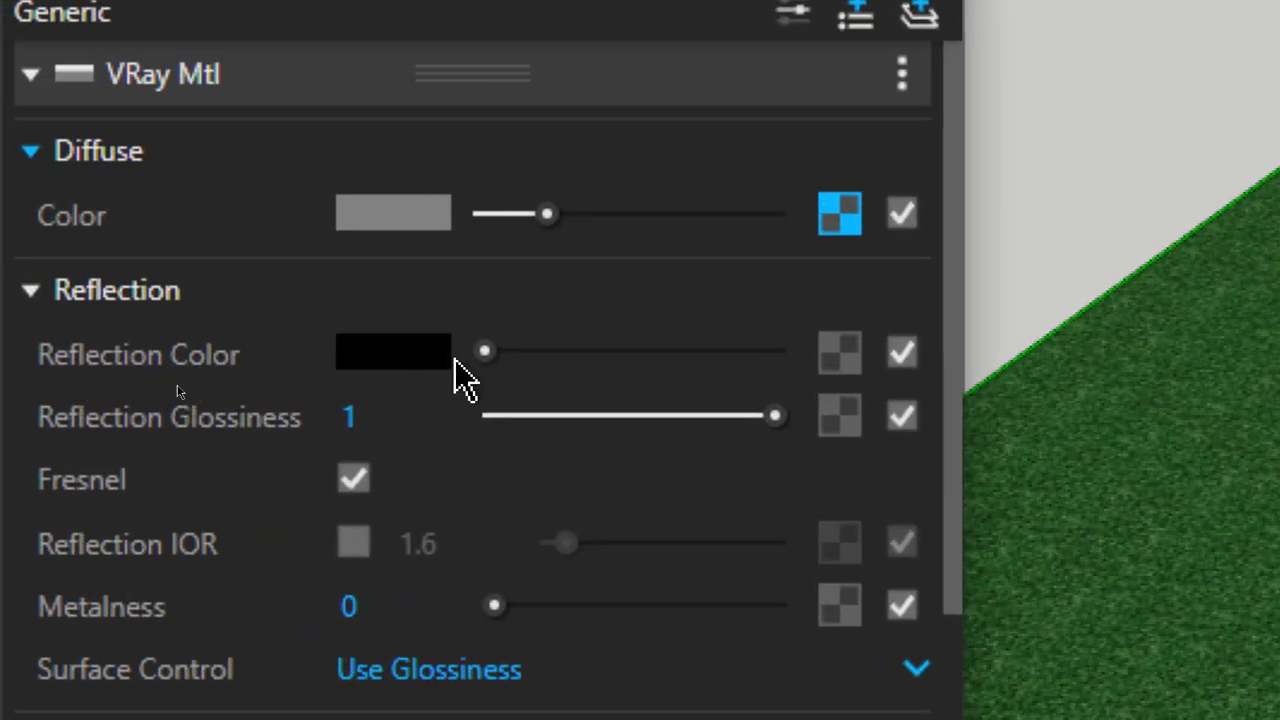
{"action": "left_click_drag", "start_coordinate": [486, 352], "coordinate": [806, 362]}
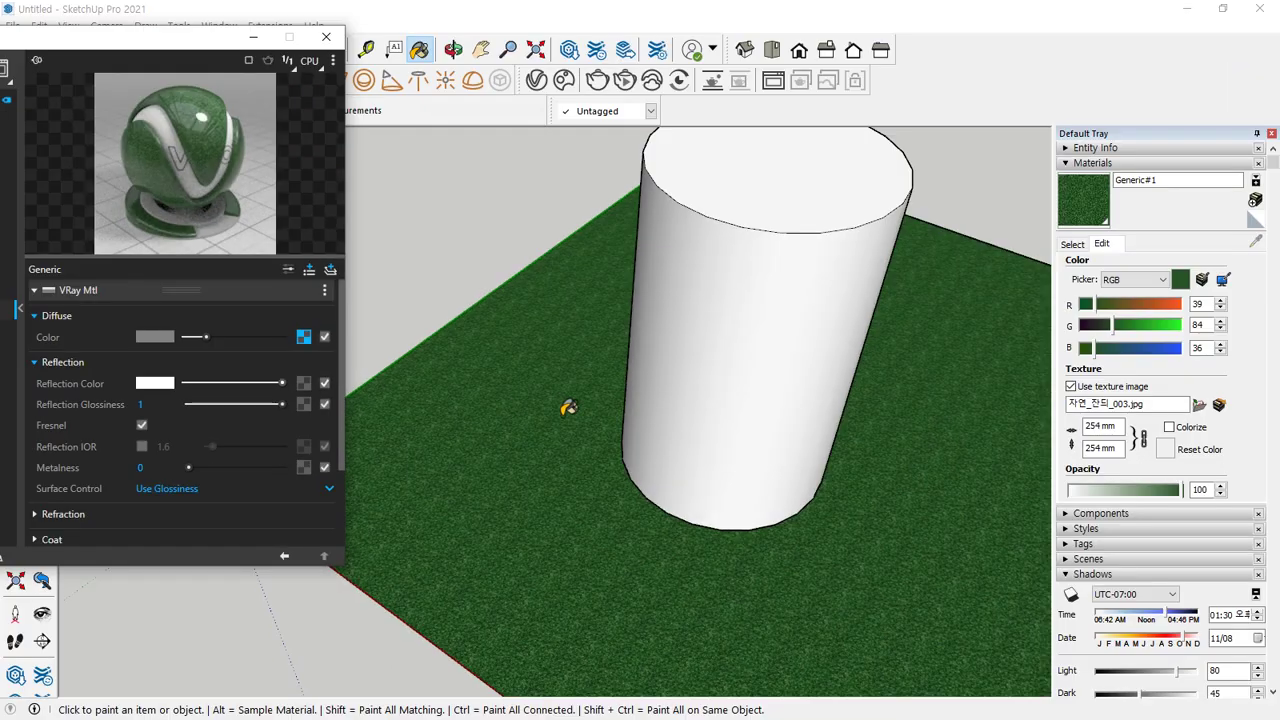
{"action": "mouse_move", "coordinate": [951, 409]}
{"action": "middle_mouse_down", "text": "shift"}
{"action": "mouse_move", "coordinate": [820, 376]}
{"action": "mouse_move", "coordinate": [766, 343]}
{"action": "middle_mouse_up", "text": "shift"}
Turn off progressive rendering and enable the environment GI override and ambient occlusion in the V-Ray render settings.
{"action": "left_click_drag", "start_coordinate": [200, 44], "coordinate": [180, 125]}
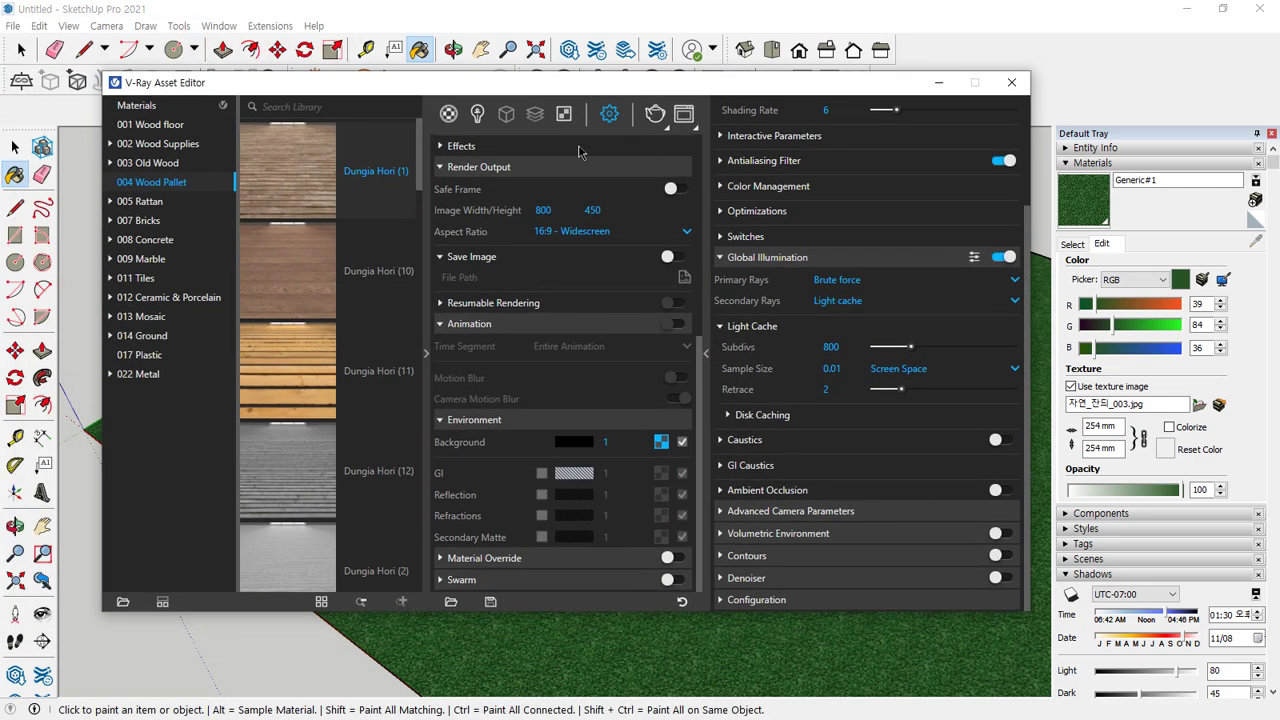
{"action": "scroll", "coordinate": [668, 187], "scroll_direction": "up", "scroll_amount": 5}
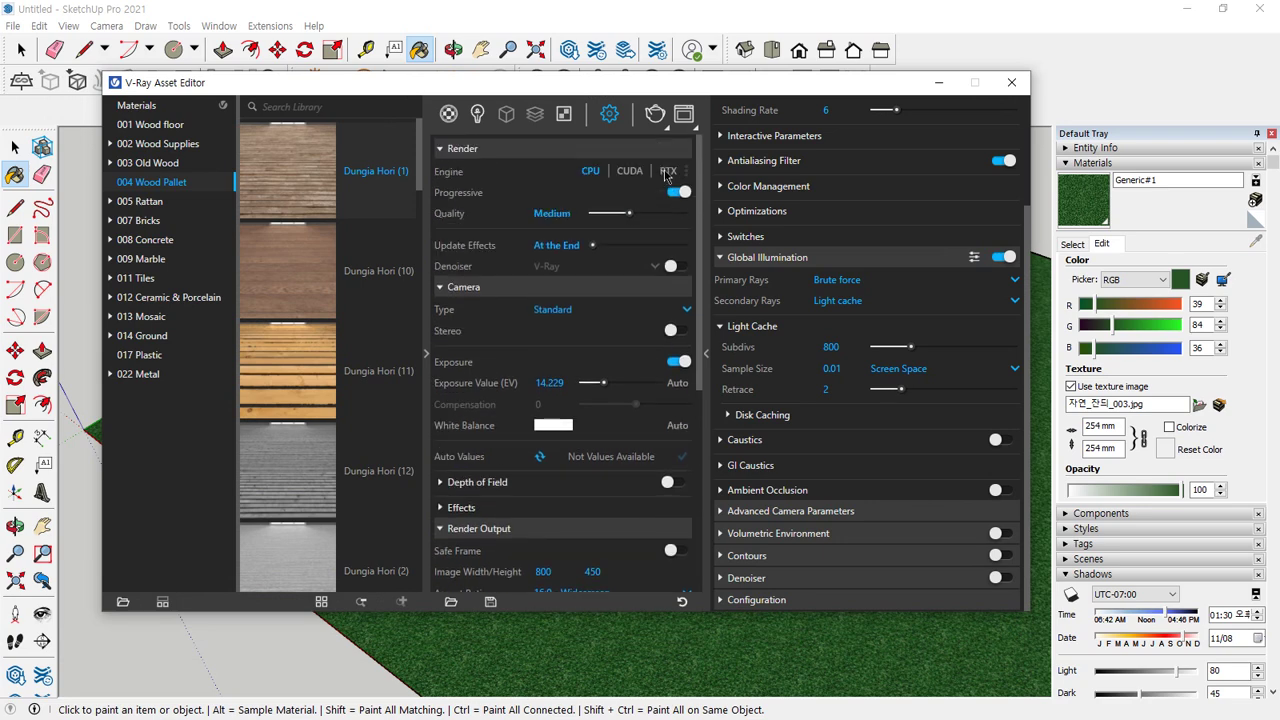
{"action": "left_click", "coordinate": [677, 193]}
{"action": "scroll", "coordinate": [643, 303], "scroll_direction": "down", "scroll_amount": 2}
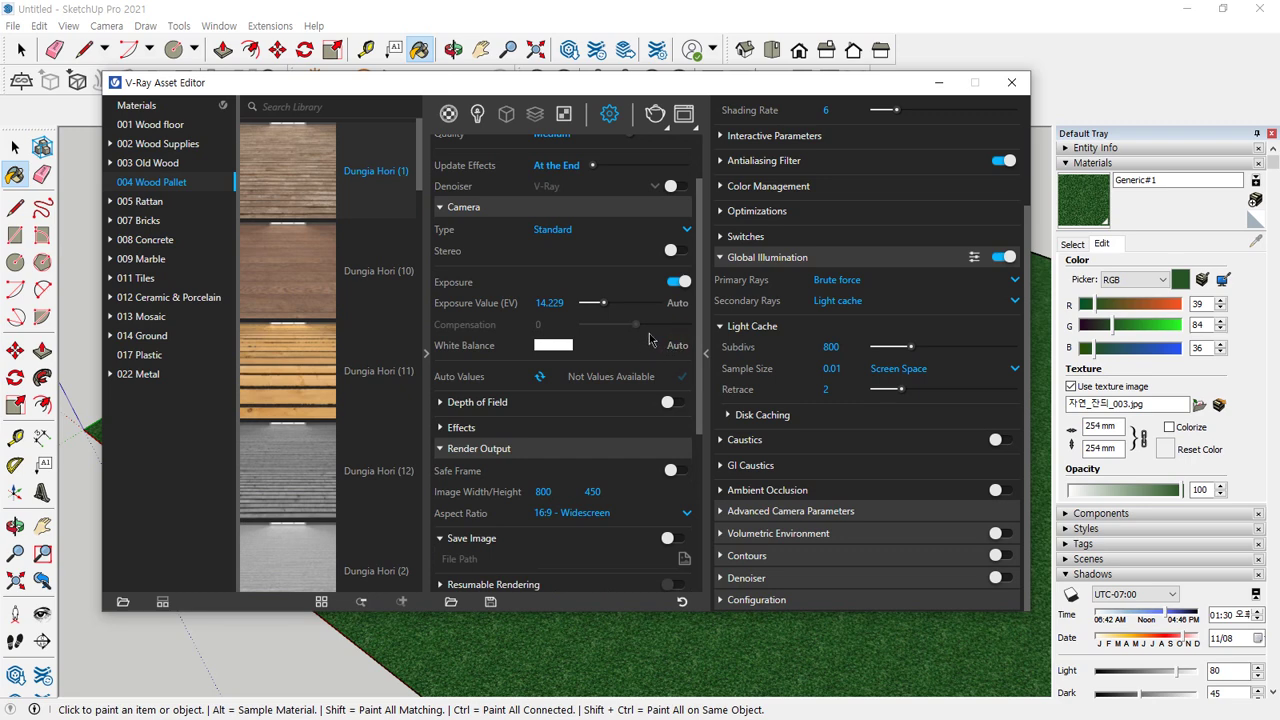
{"action": "left_click", "coordinate": [677, 303]}
{"action": "scroll", "coordinate": [640, 364], "scroll_direction": "down", "scroll_amount": 3}
{"action": "scroll", "coordinate": [640, 364], "scroll_direction": "down", "scroll_amount": 5}
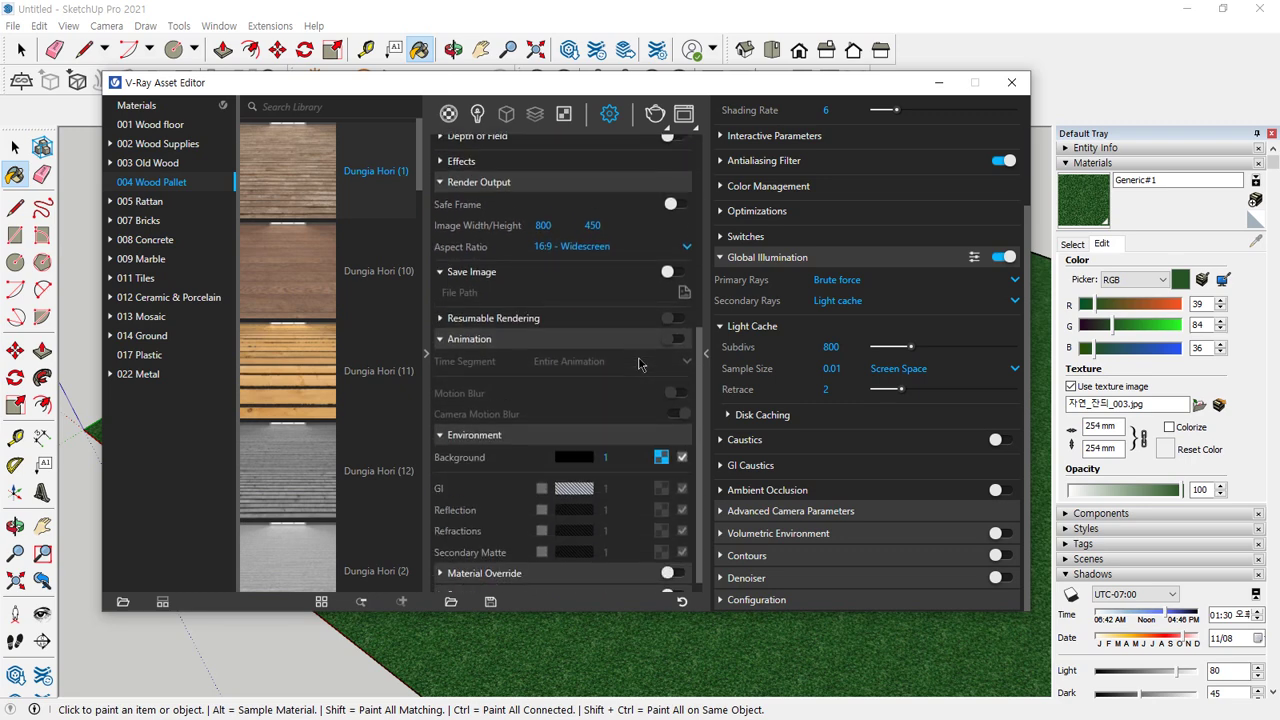
{"action": "left_click", "coordinate": [541, 472]}
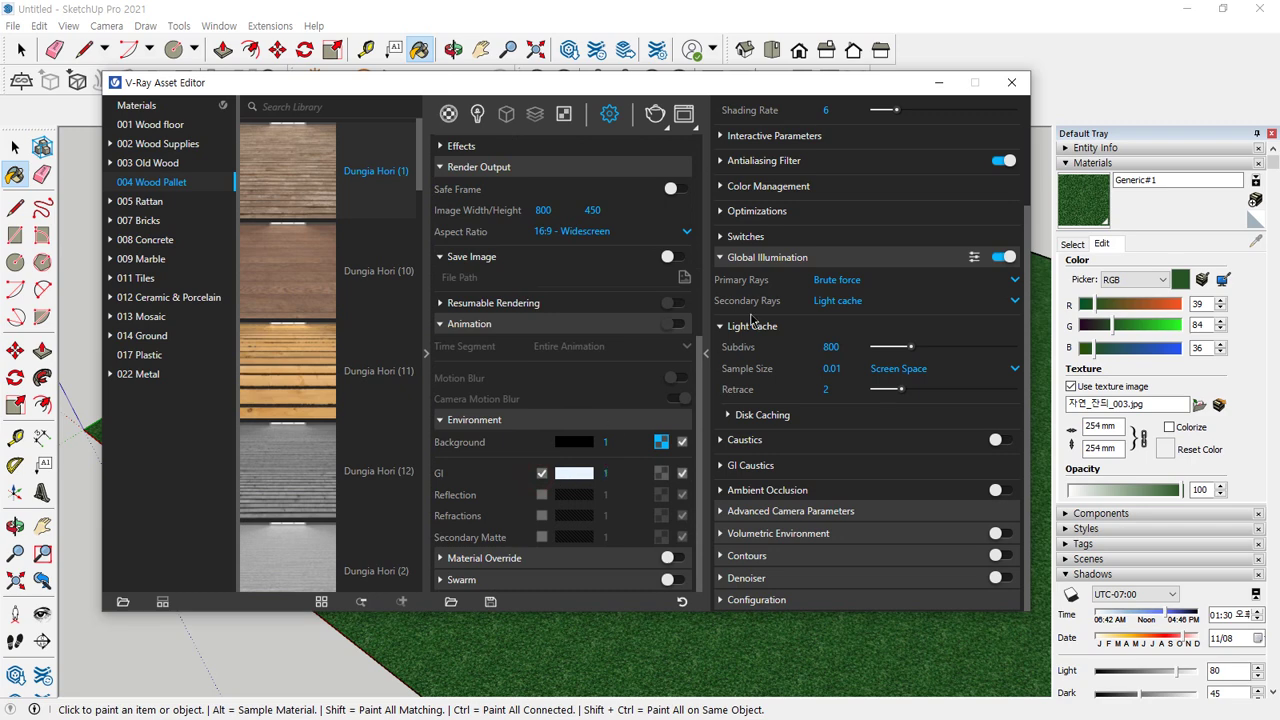
{"action": "scroll", "coordinate": [792, 310], "scroll_direction": "up", "scroll_amount": 3}
{"action": "scroll", "coordinate": [903, 285], "scroll_direction": "down", "scroll_amount": 3}
{"action": "left_click", "coordinate": [1002, 490]}
Render the scene, examine the cylinder's reflection on the grass plane, and close the frame buffer.
{"action": "left_click", "coordinate": [656, 116]}
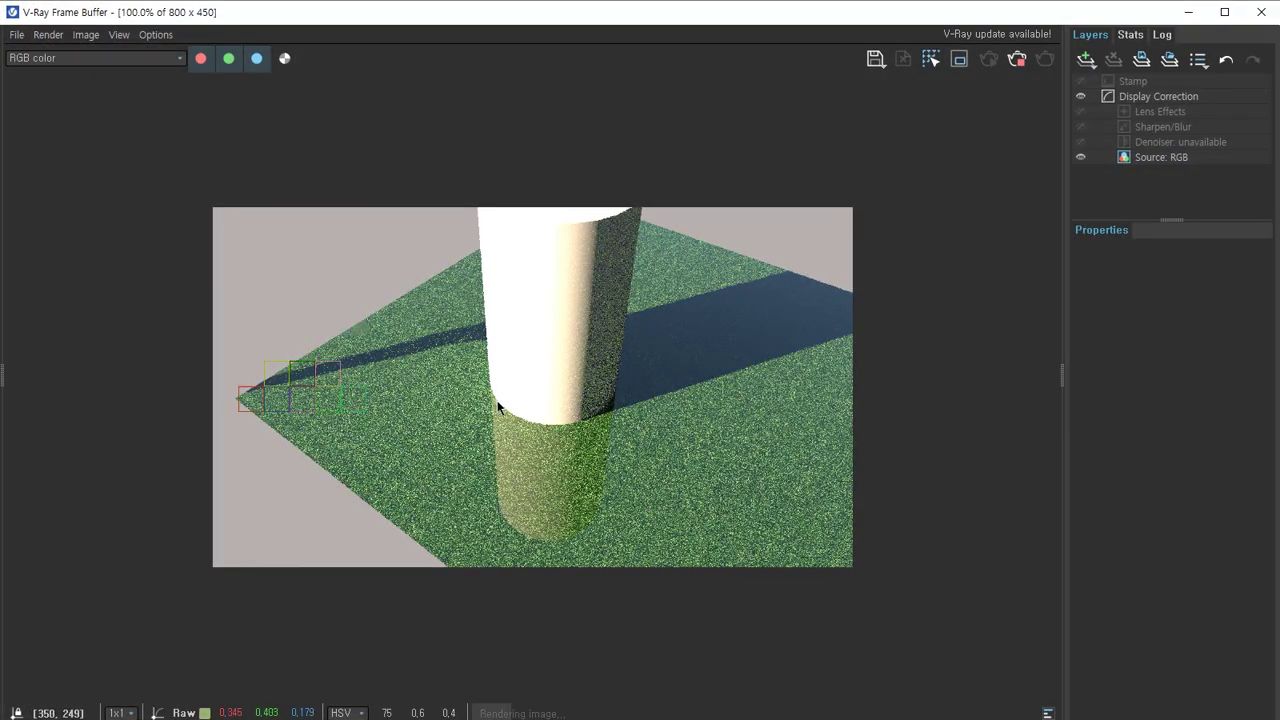
{"action": "mouse_move", "coordinate": [448, 378]}
{"action": "left_mouse_down"}
{"action": "mouse_move", "coordinate": [688, 520]}
{"action": "mouse_move", "coordinate": [571, 380]}
{"action": "mouse_move", "coordinate": [483, 366]}
{"action": "left_mouse_up"}
{"action": "key", "text": "Escape"}
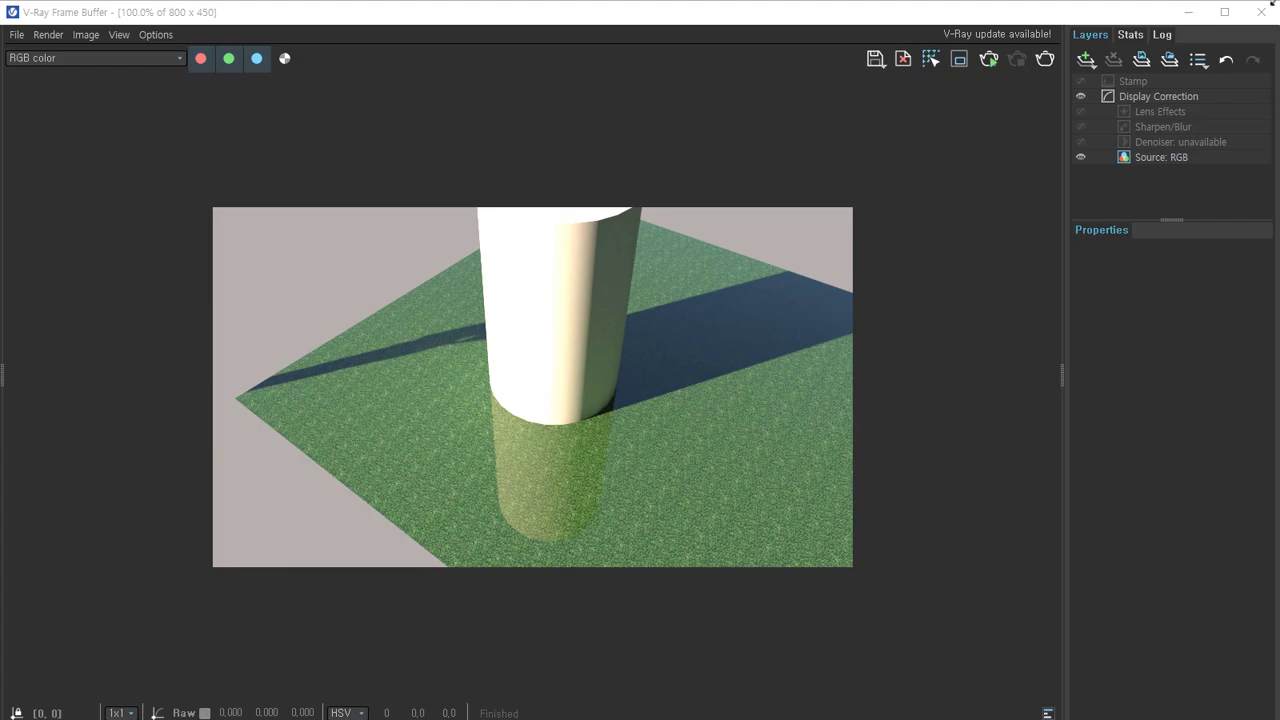
{"action": "left_click", "coordinate": [1261, 12]}
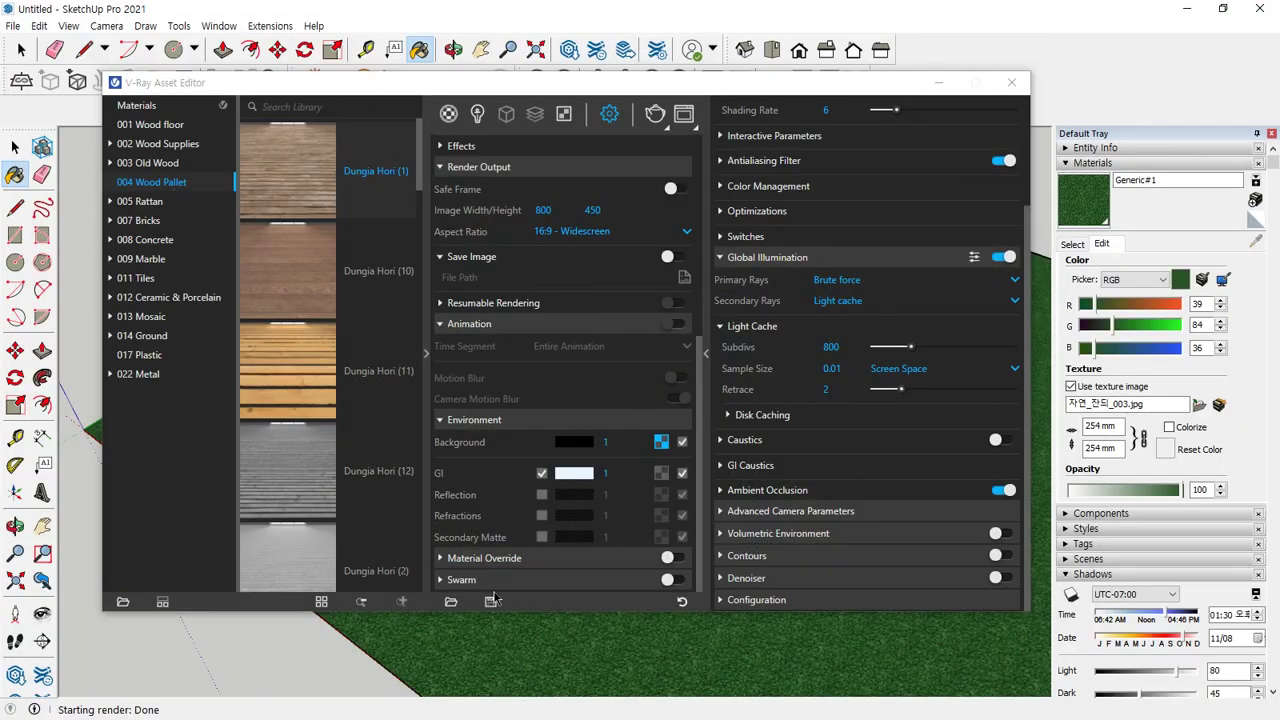
Set the reflection glossiness of the Generic#1 material to 0.84.
{"action": "left_click", "coordinate": [448, 113]}
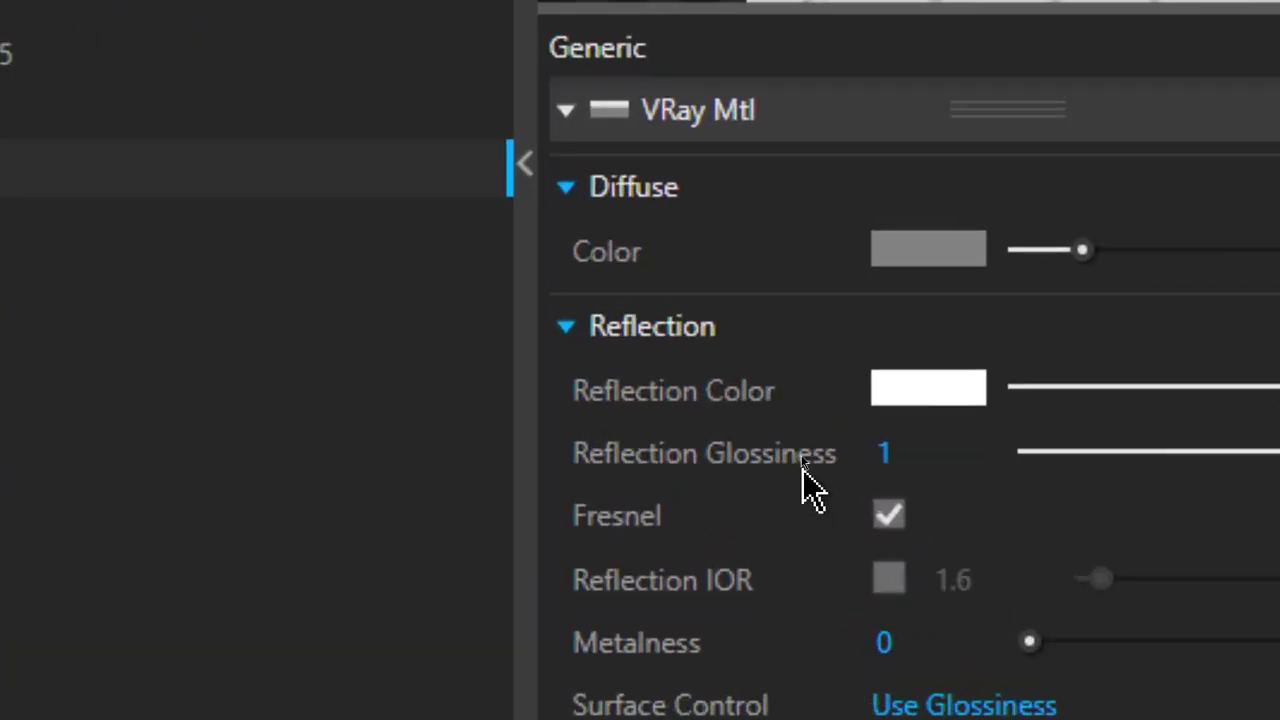
{"action": "left_click", "coordinate": [832, 453]}
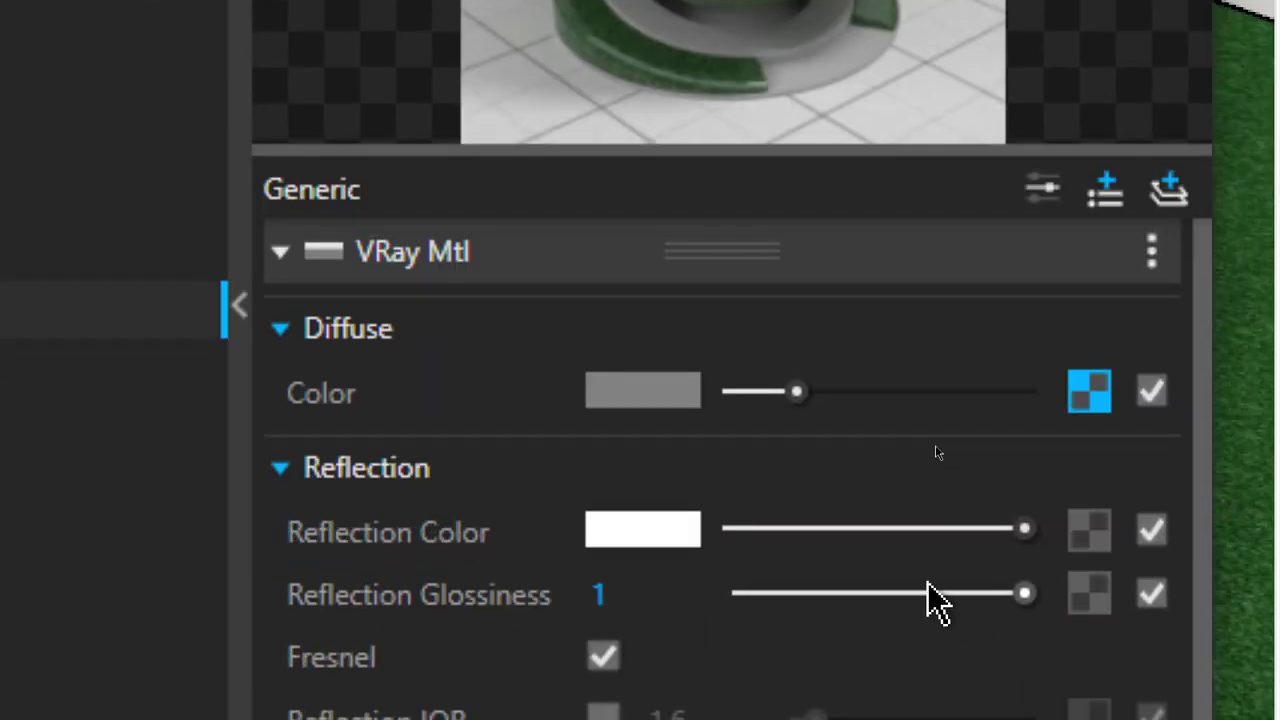
{"action": "left_click_drag", "start_coordinate": [886, 597], "coordinate": [851, 594]}
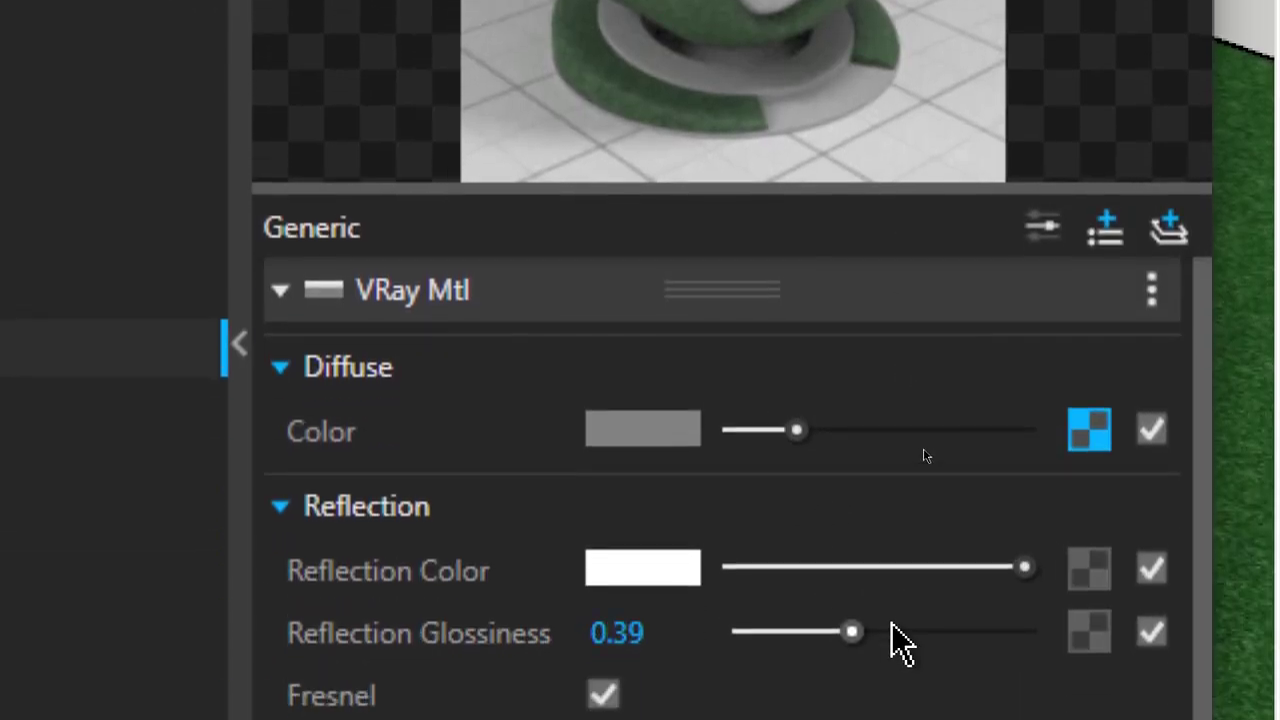
{"action": "left_click_drag", "start_coordinate": [895, 631], "coordinate": [980, 631]}
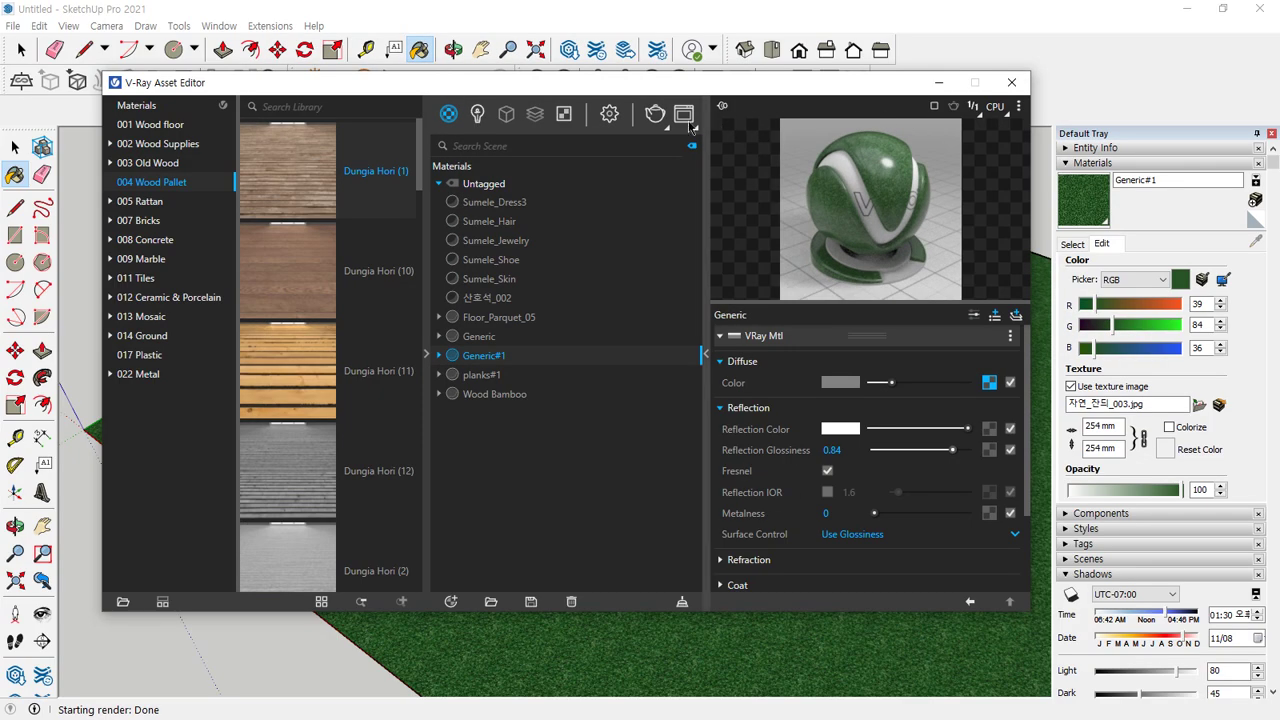
Render again with the reduced glossiness, examine the cylinder's reflection up close, and close the frame buffer.
{"action": "left_click", "coordinate": [84, 111]}
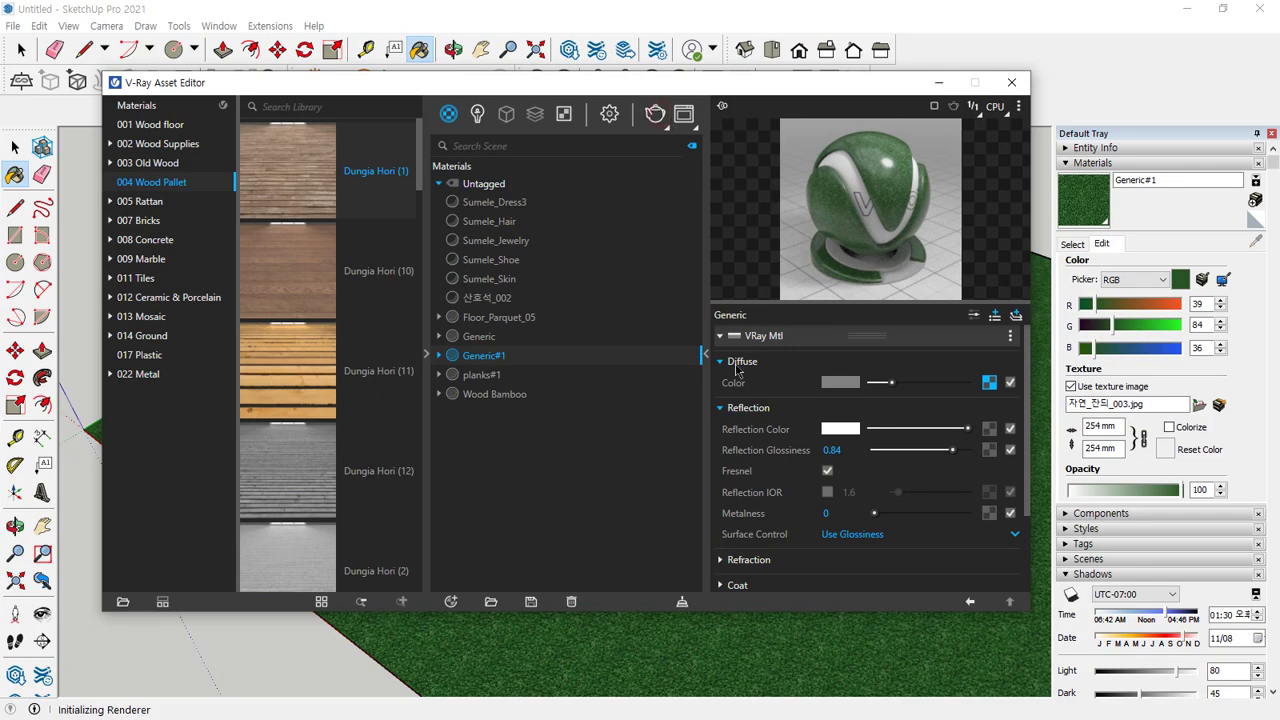
{"action": "scroll", "coordinate": [535, 445], "scroll_direction": "up", "scroll_amount": 2}
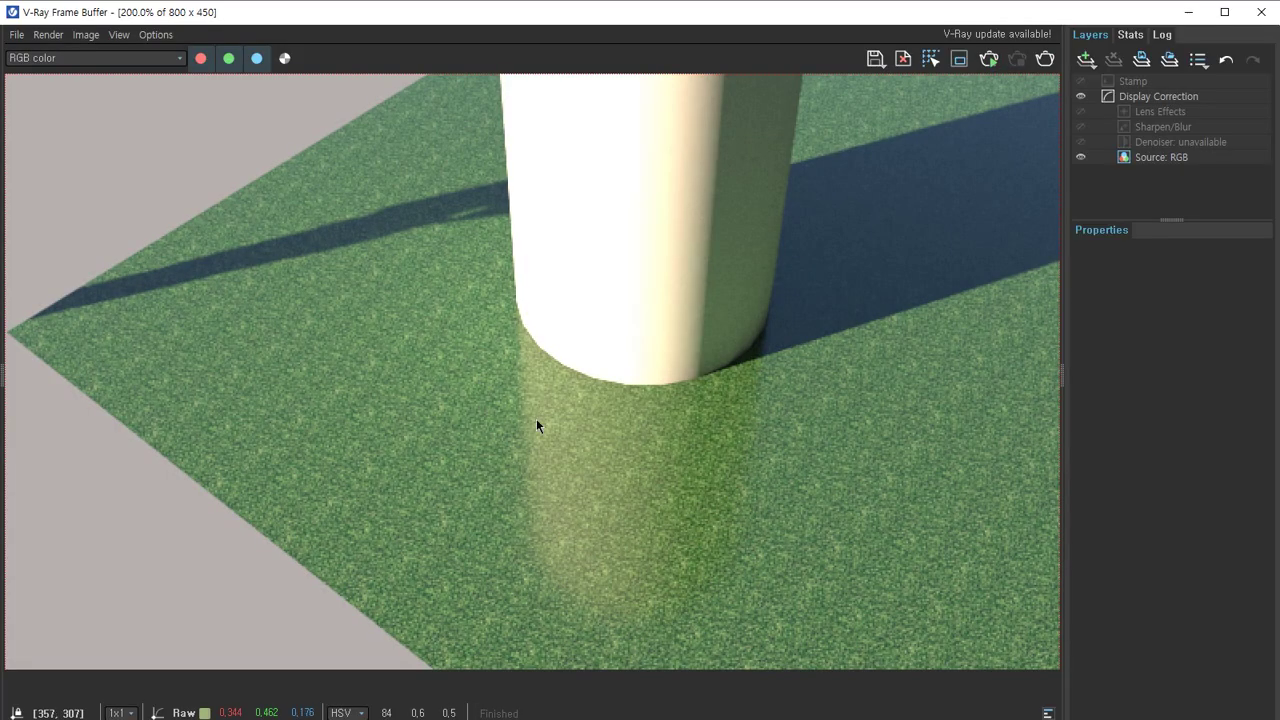
{"action": "mouse_move", "coordinate": [506, 322]}
{"action": "left_mouse_down"}
{"action": "mouse_move", "coordinate": [457, 532]}
{"action": "mouse_move", "coordinate": [648, 641]}
{"action": "mouse_move", "coordinate": [829, 464]}
{"action": "mouse_move", "coordinate": [775, 300]}
{"action": "mouse_move", "coordinate": [600, 330]}
{"action": "mouse_move", "coordinate": [486, 307]}
{"action": "left_mouse_up"}
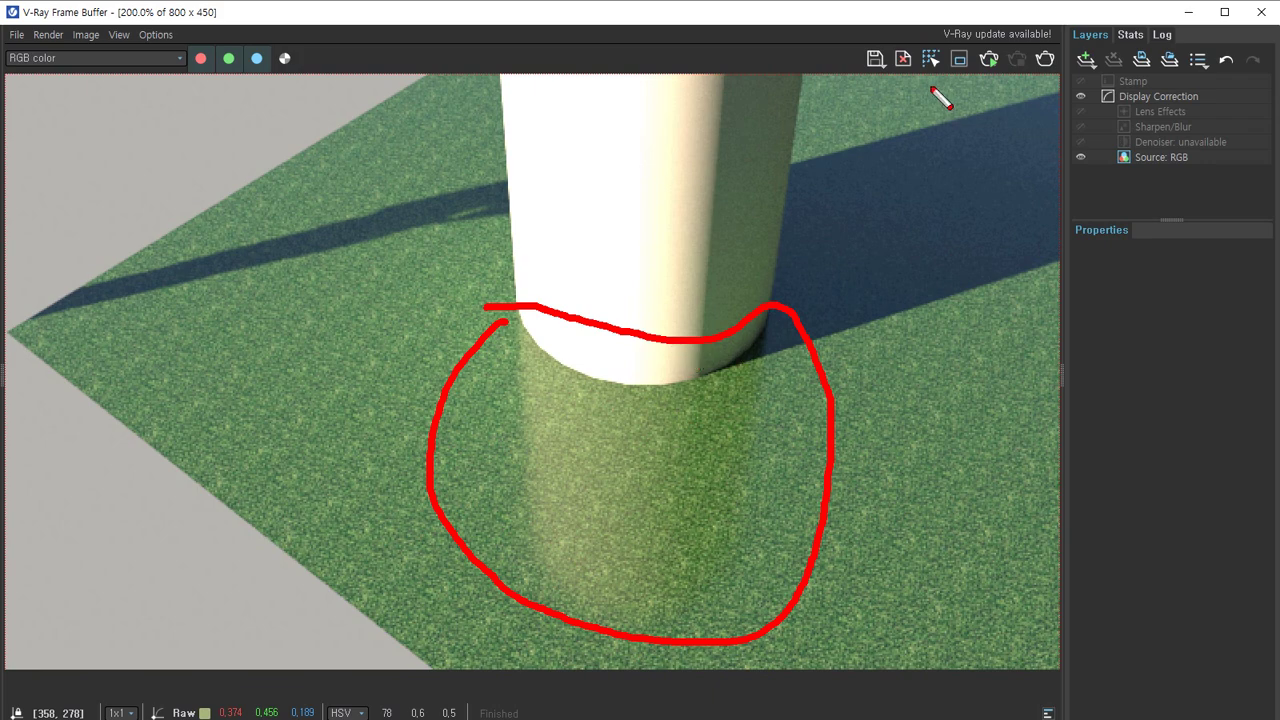
{"action": "key", "text": "Escape"}
{"action": "left_click", "coordinate": [1261, 18]}
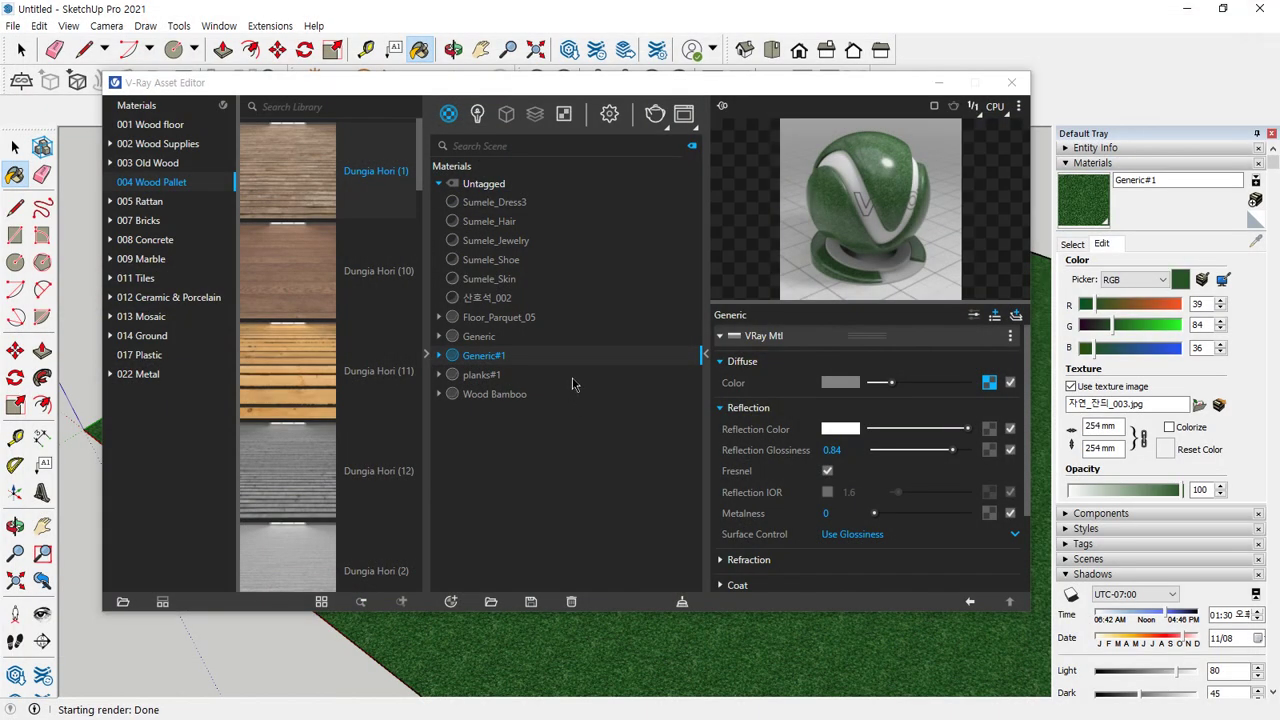
Review the reflection and refraction parameters of Generic#1 and collapse both sections.
{"action": "scroll", "coordinate": [762, 418], "scroll_direction": "down", "scroll_amount": 2}
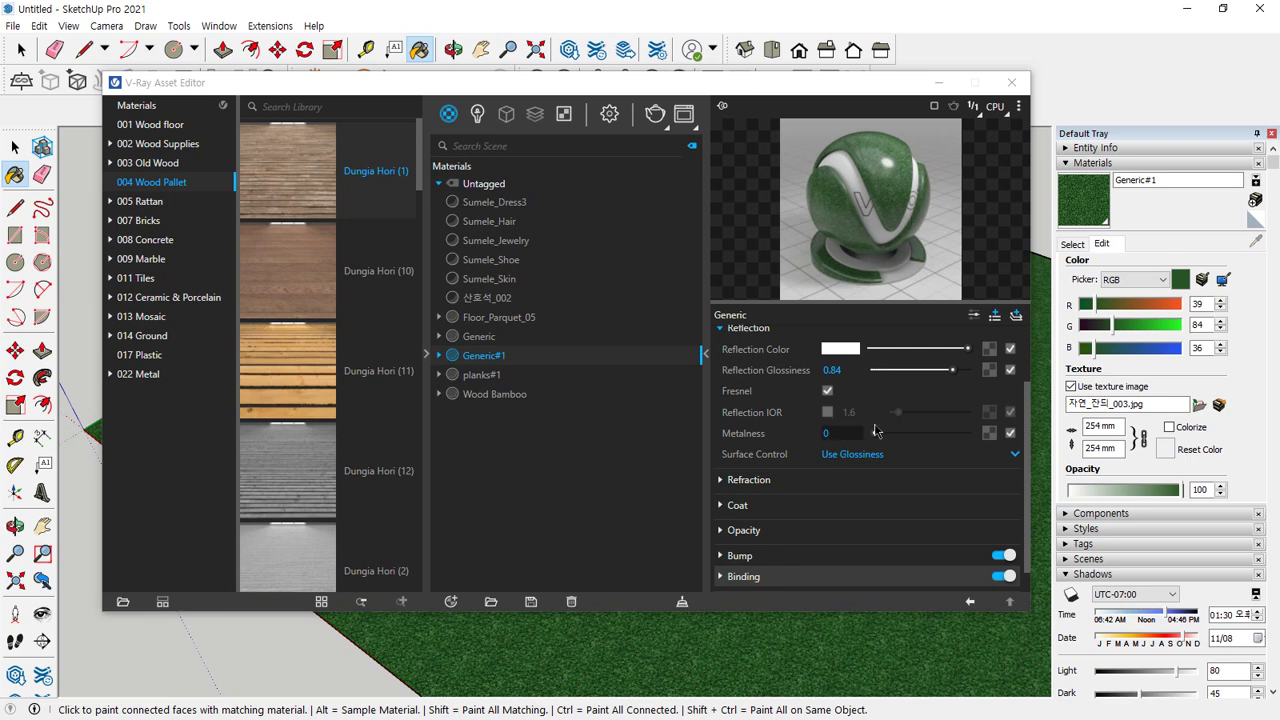
{"action": "scroll", "coordinate": [875, 430], "scroll_direction": "down", "scroll_amount": 1}
{"action": "left_click", "coordinate": [724, 455]}
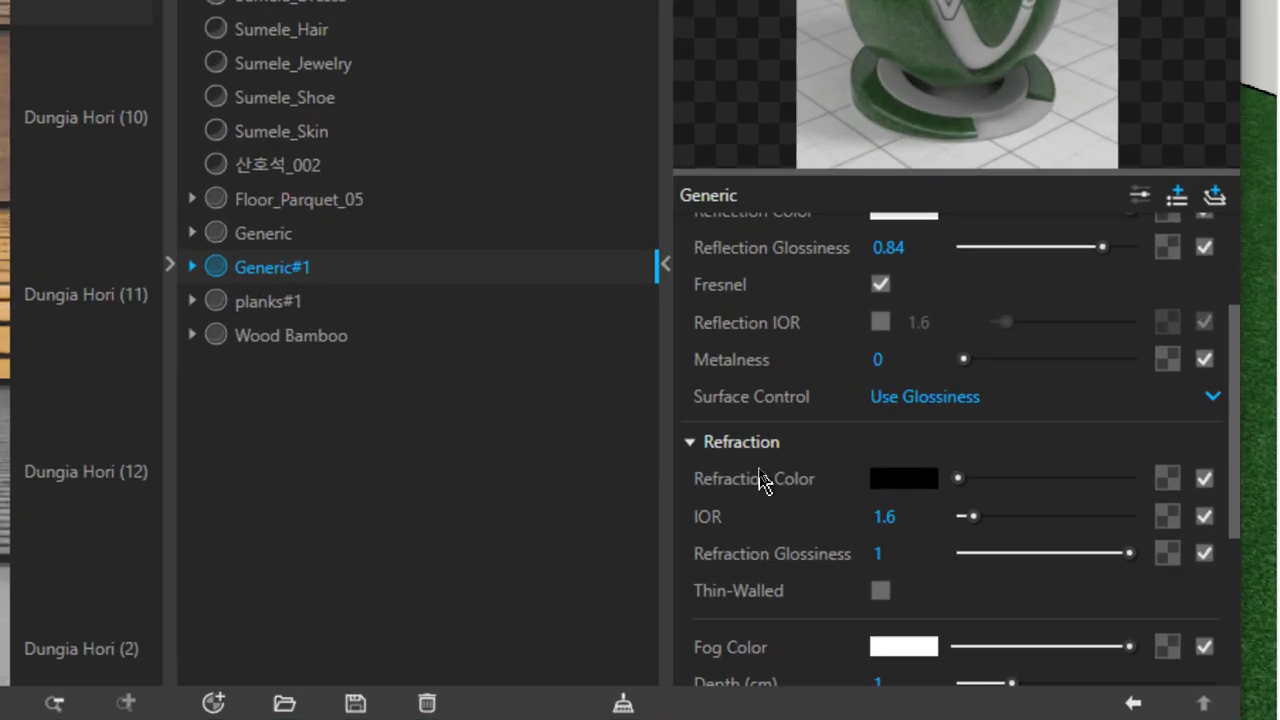
{"action": "scroll", "coordinate": [725, 340], "scroll_direction": "up", "scroll_amount": 3}
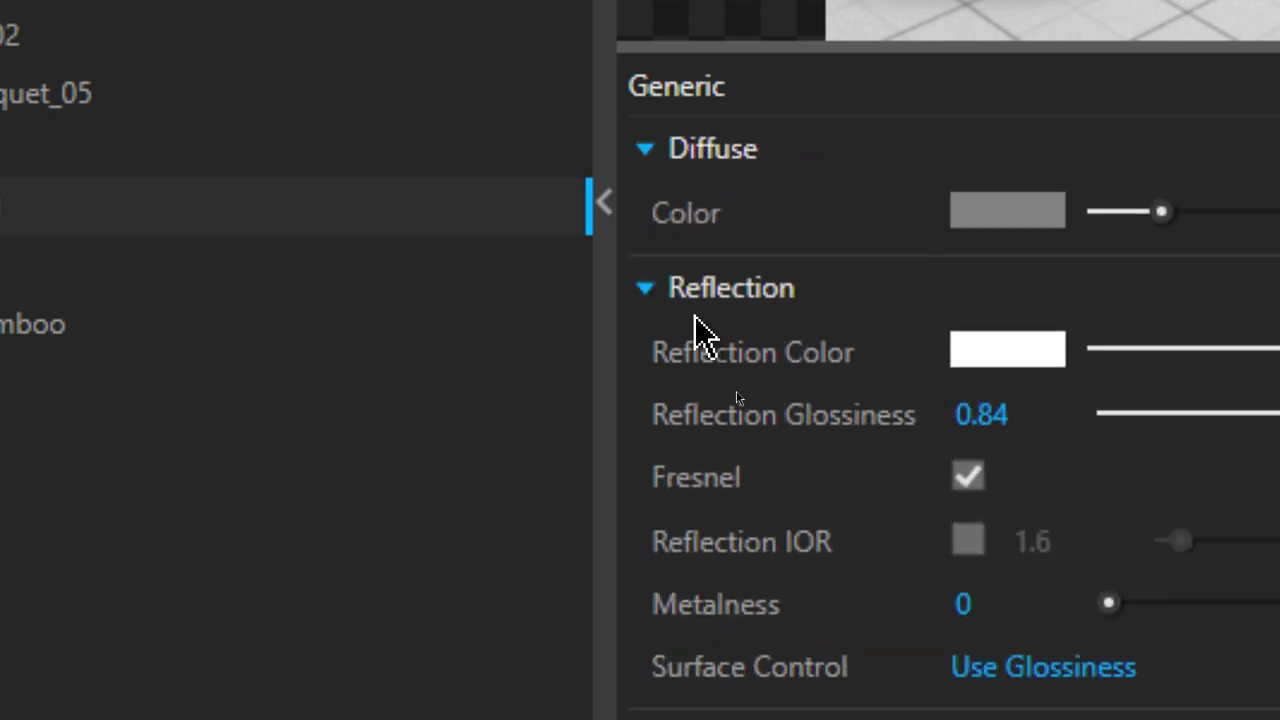
{"action": "left_click", "coordinate": [645, 289]}
{"action": "left_click", "coordinate": [645, 366]}
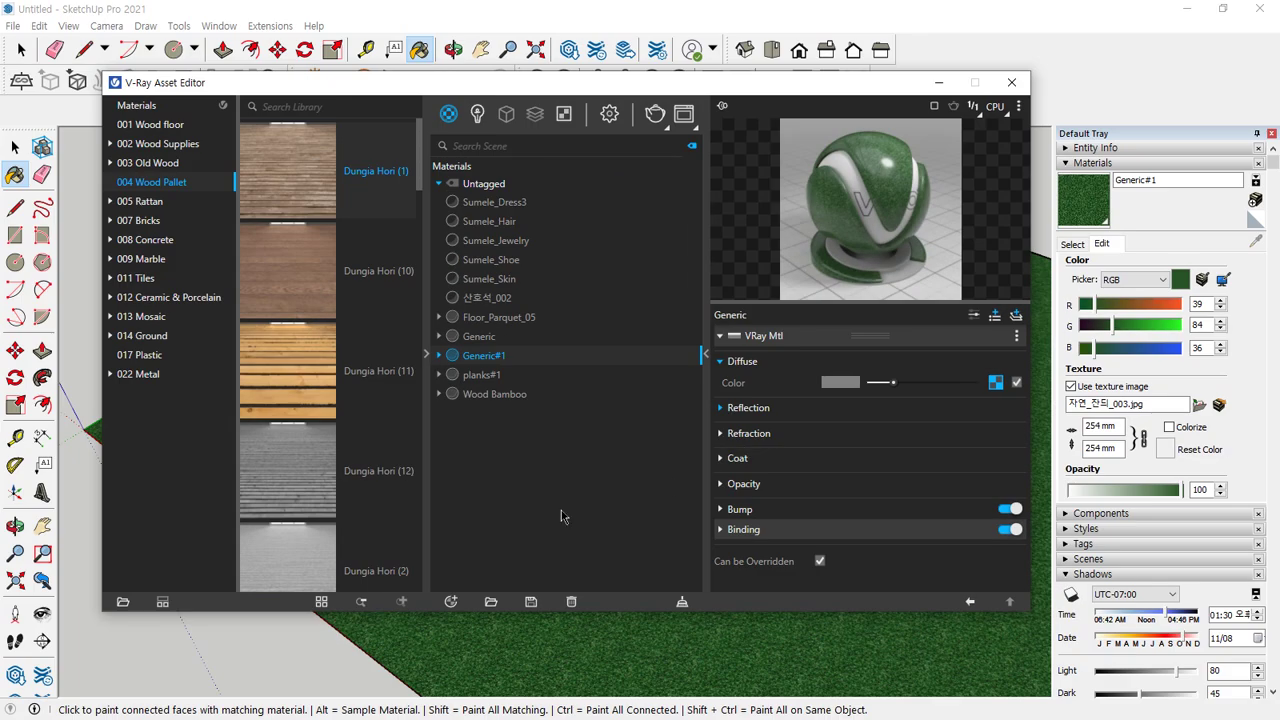
Create a new Generic V-Ray material with white diffuse and white refraction colors.
{"action": "left_click", "coordinate": [507, 525]}
{"action": "left_click", "coordinate": [451, 601]}
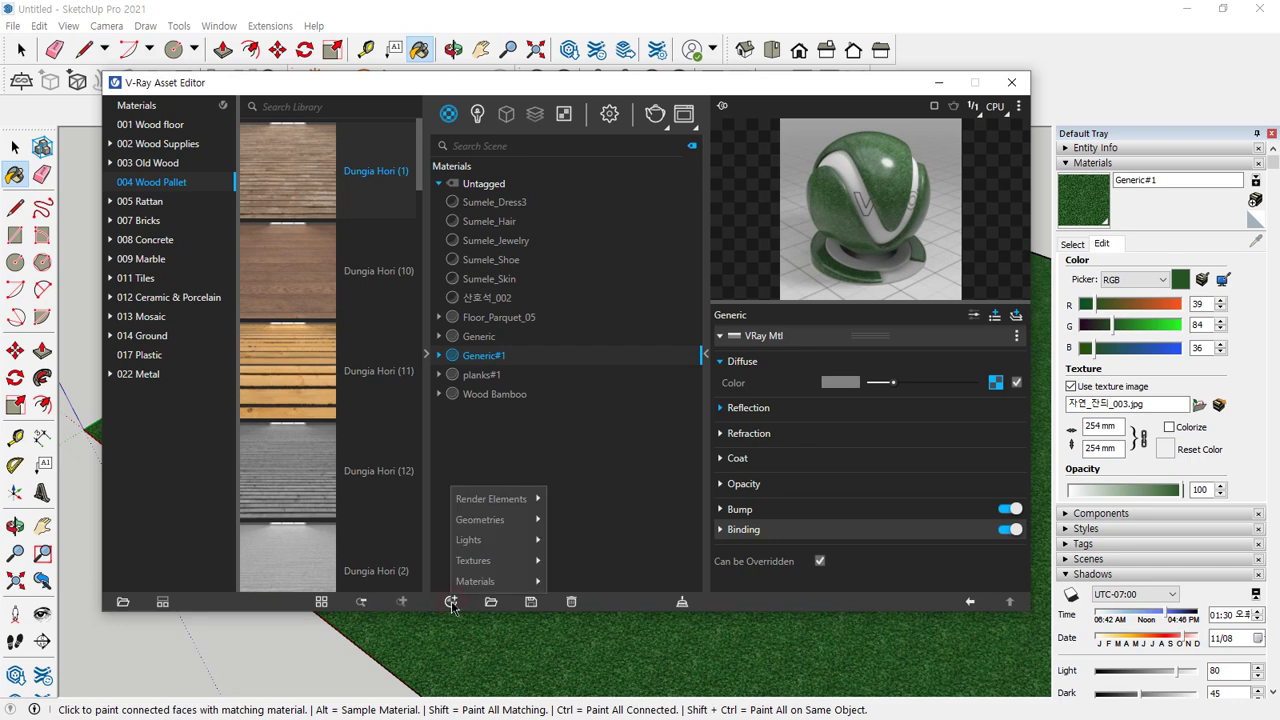
{"action": "mouse_move", "coordinate": [469, 544]}
{"action": "mouse_move", "coordinate": [475, 581]}
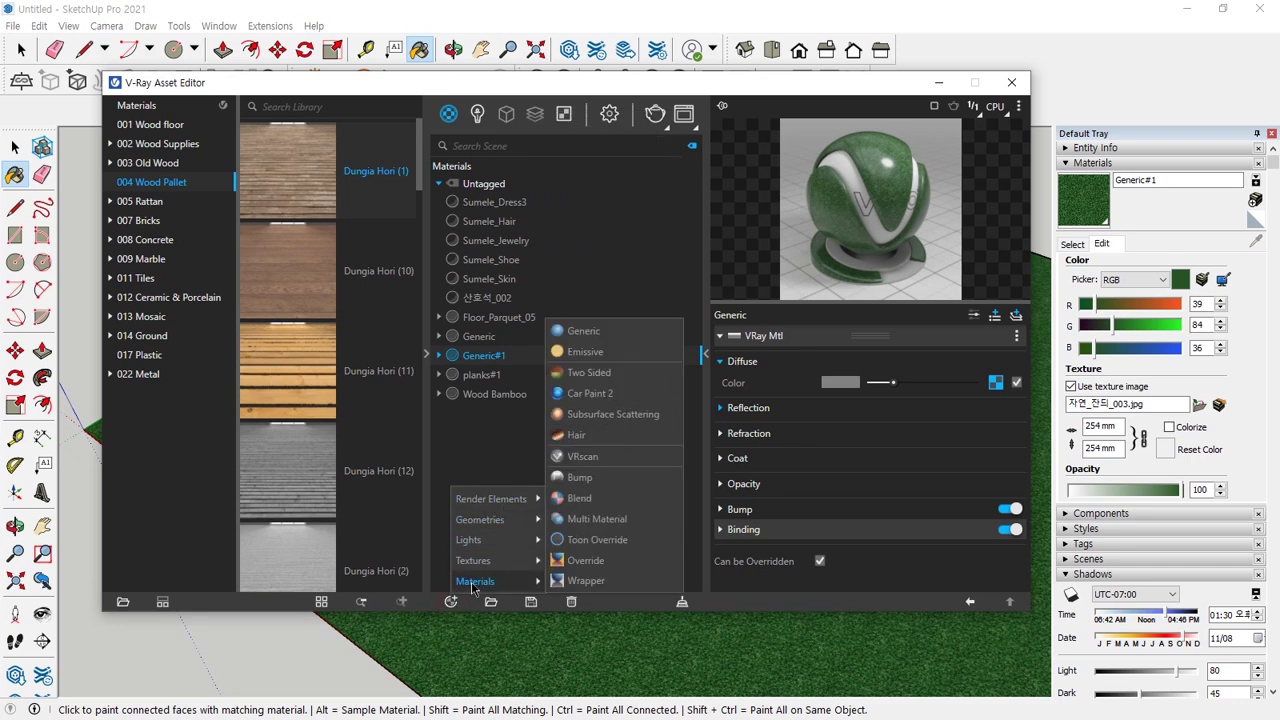
{"action": "left_click", "coordinate": [583, 331]}
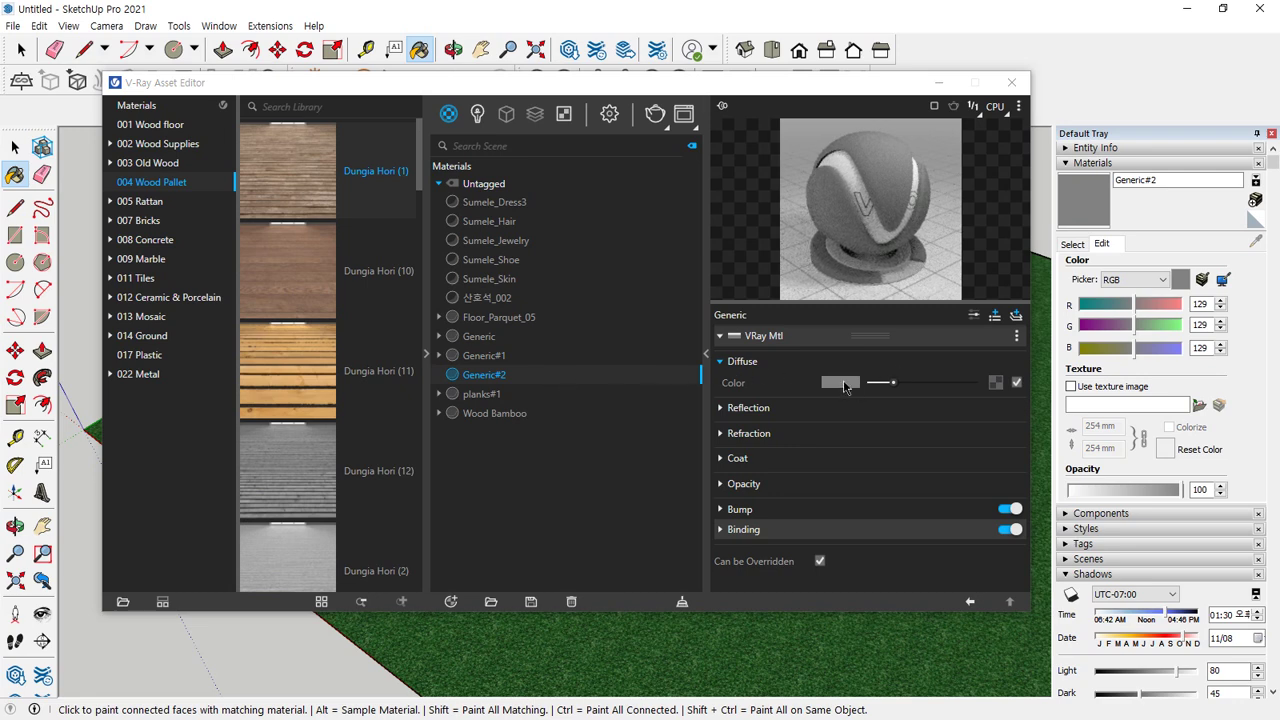
{"action": "left_click", "coordinate": [852, 385]}
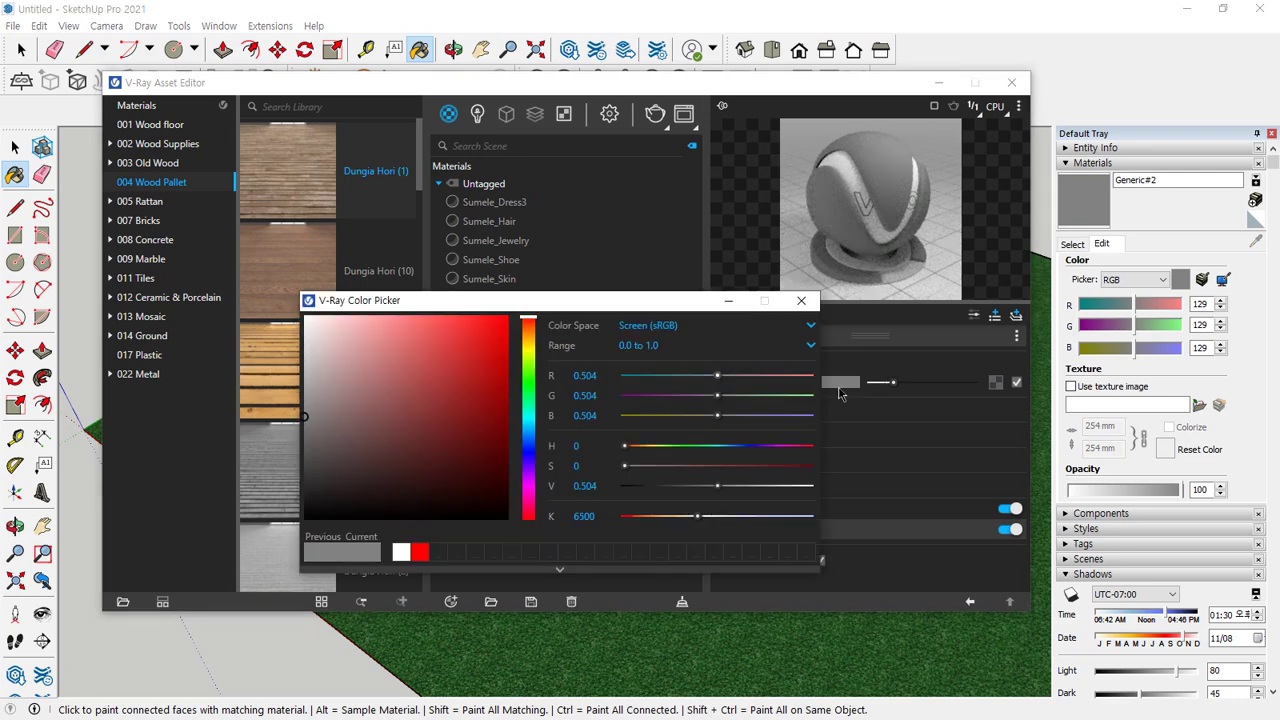
{"action": "left_click_drag", "start_coordinate": [893, 382], "coordinate": [973, 382]}
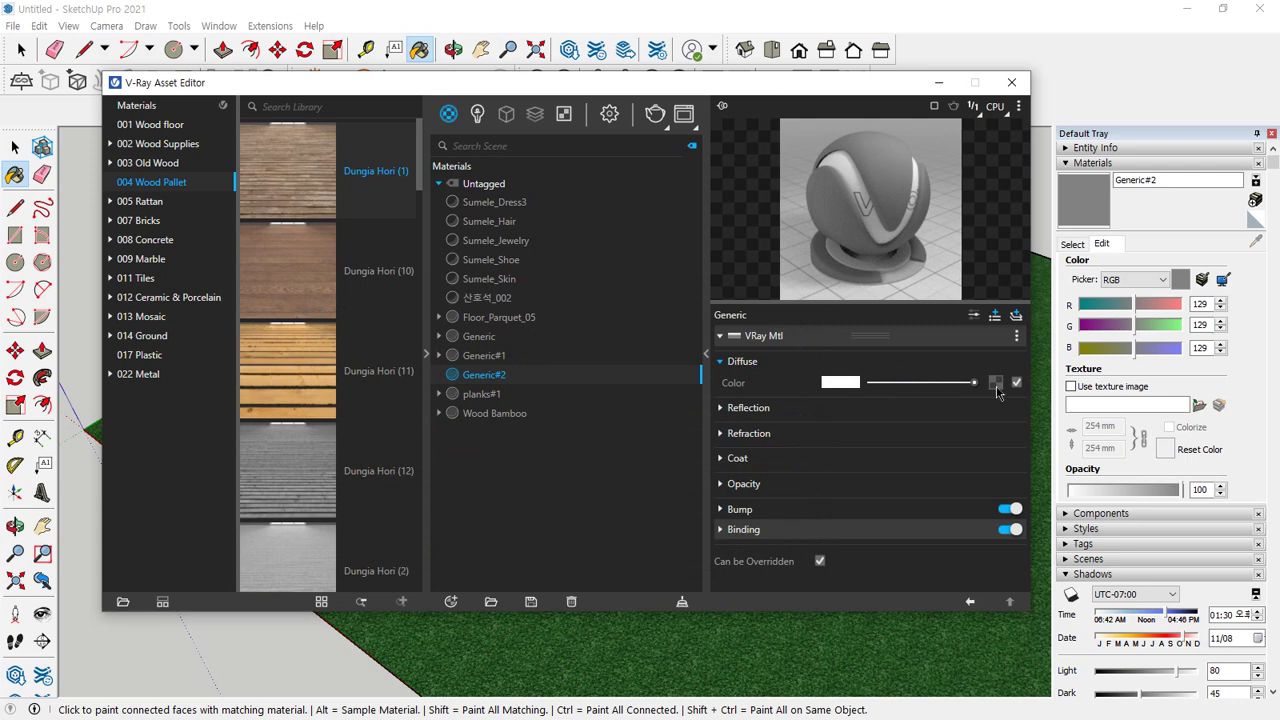
{"action": "left_click", "coordinate": [722, 433]}
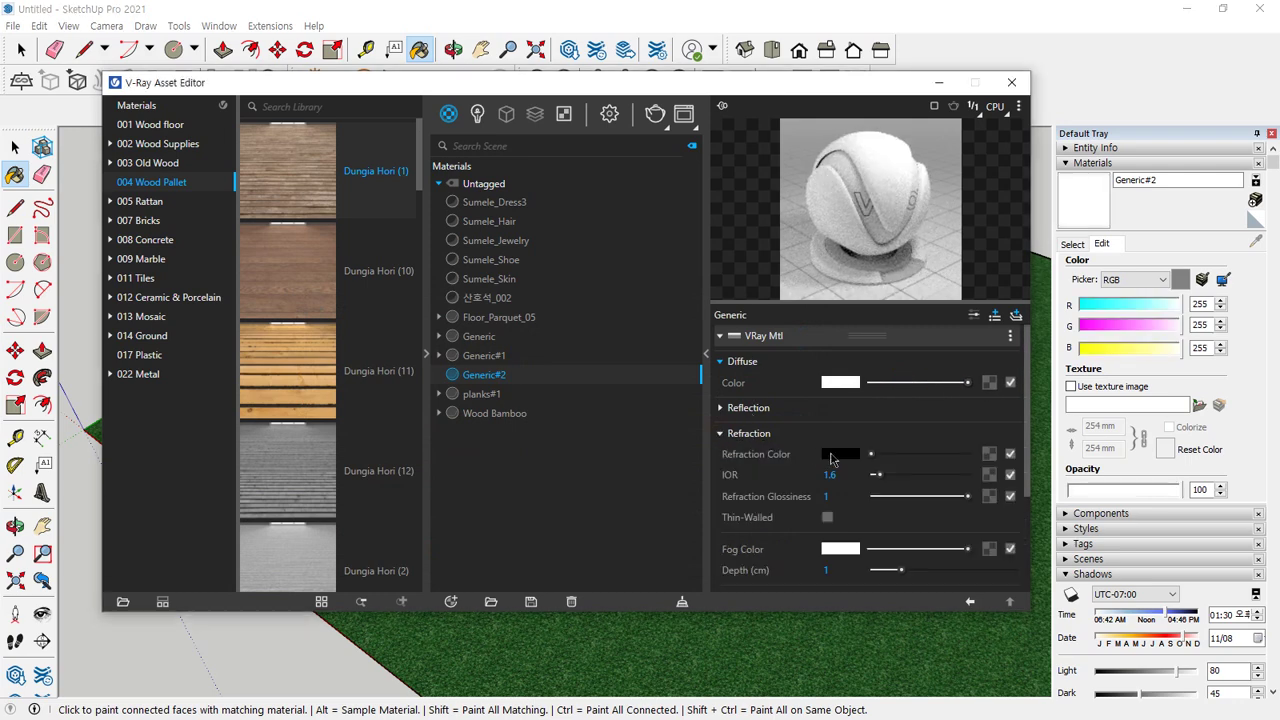
{"action": "left_click_drag", "start_coordinate": [877, 463], "coordinate": [968, 456]}
Paint the cylinder with the transparent Generic#2 material.
{"action": "left_click", "coordinate": [822, 82]}
{"action": "left_click_drag", "start_coordinate": [822, 82], "coordinate": [175, 143]}
{"action": "mouse_move", "coordinate": [686, 220]}
{"action": "middle_mouse_down"}
{"action": "mouse_move", "coordinate": [680, 320]}
{"action": "mouse_move", "coordinate": [577, 333]}
{"action": "mouse_move", "coordinate": [640, 325]}
{"action": "middle_mouse_up"}
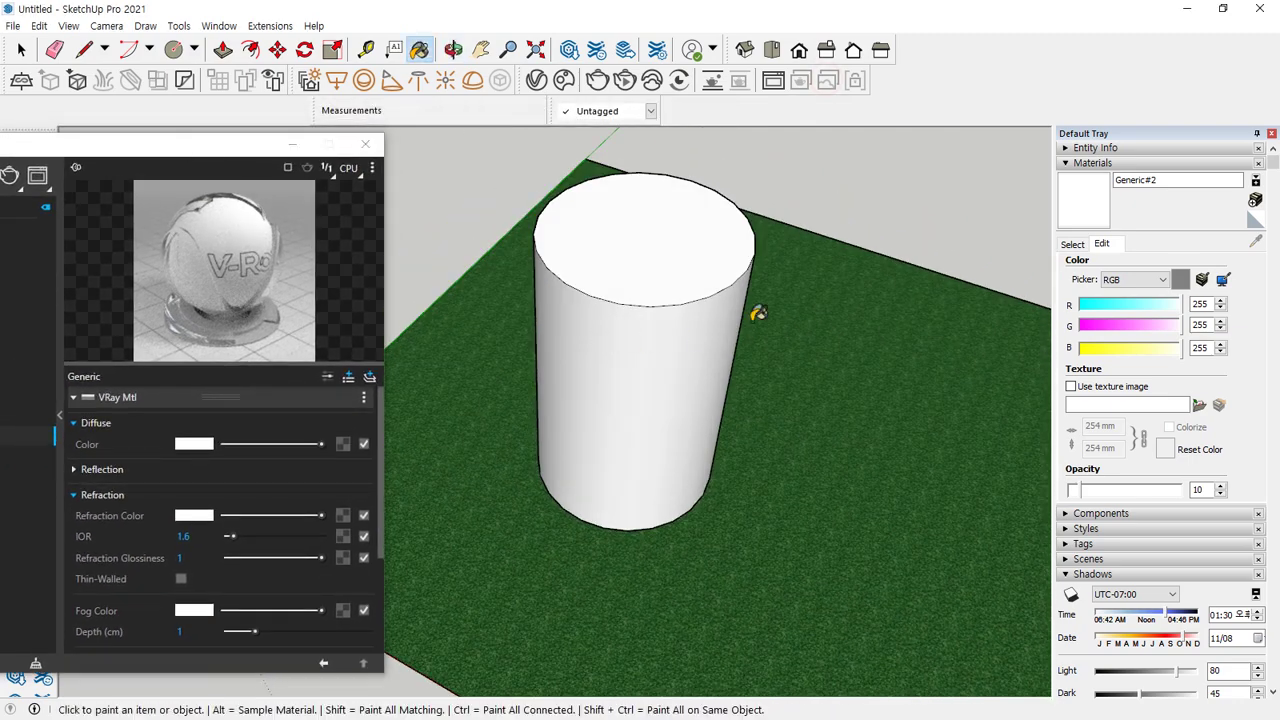
{"action": "left_click", "coordinate": [618, 252]}
Inspect the transparent cylinder from several angles and render the scene.
{"action": "middle_click_drag", "start_coordinate": [599, 425], "coordinate": [588, 392]}
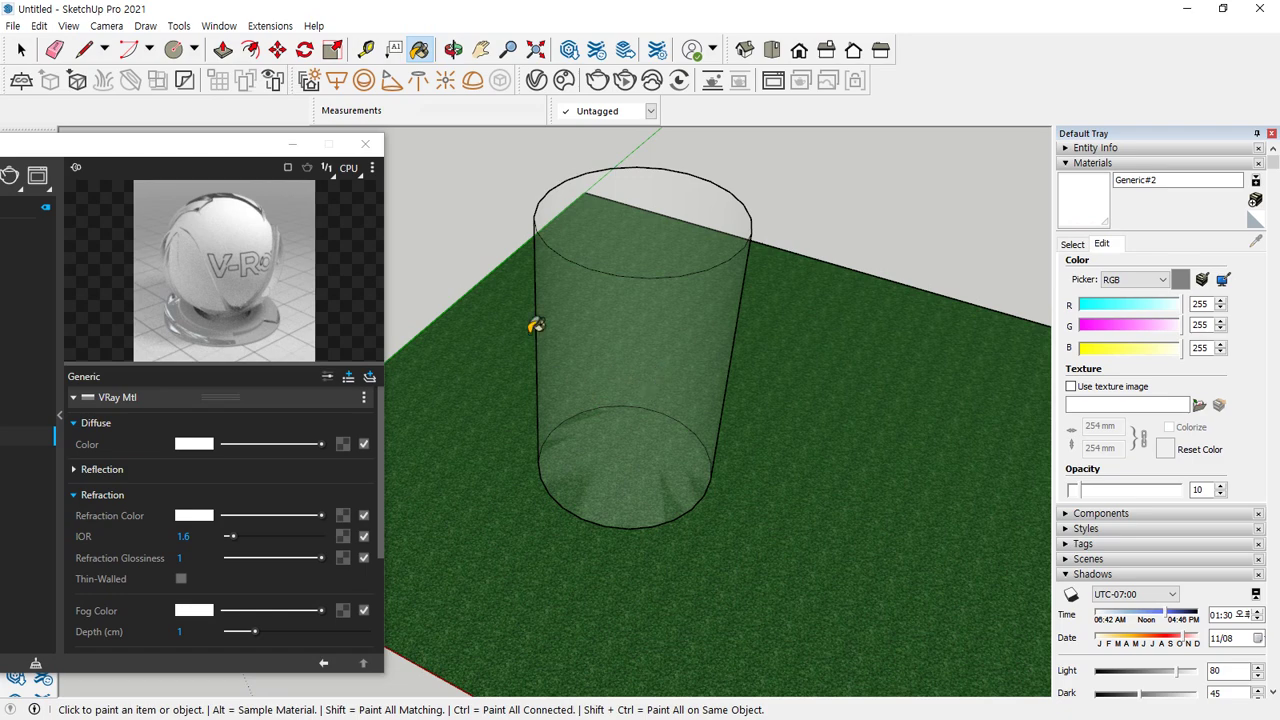
{"action": "mouse_move", "coordinate": [633, 323]}
{"action": "middle_mouse_down"}
{"action": "mouse_move", "coordinate": [574, 260]}
{"action": "mouse_move", "coordinate": [574, 220]}
{"action": "mouse_move", "coordinate": [662, 372]}
{"action": "middle_mouse_up"}
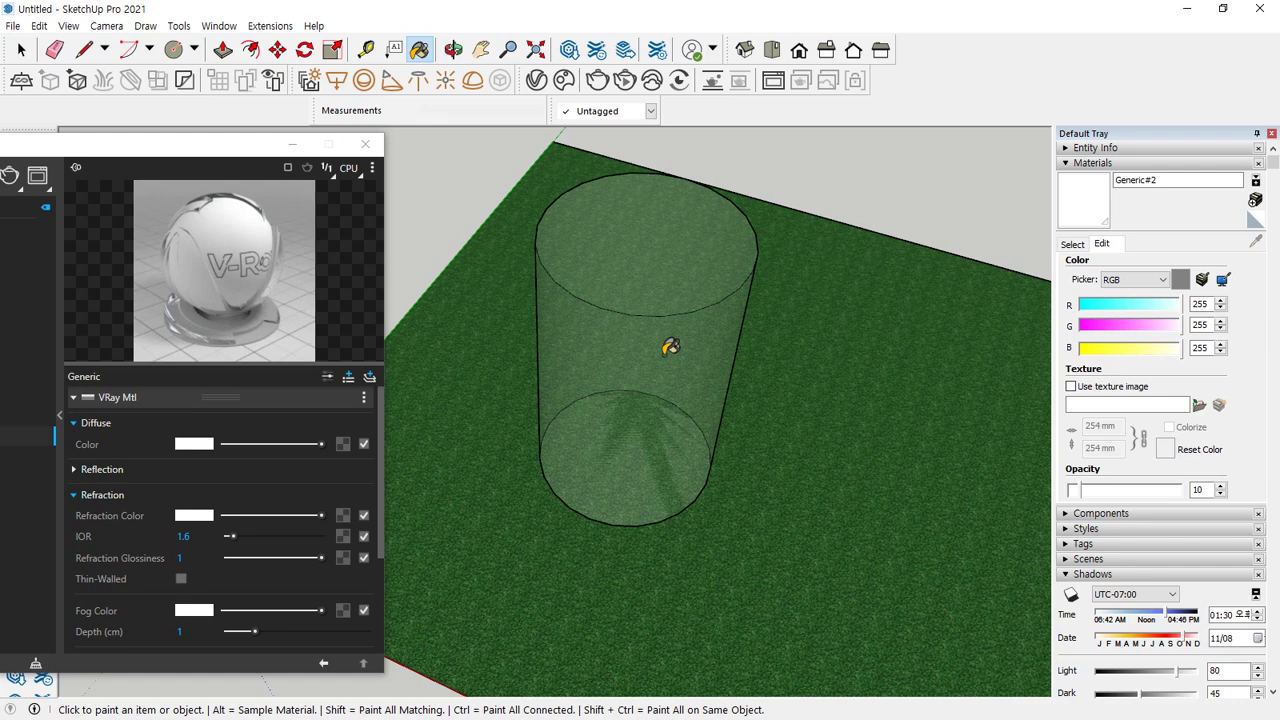
{"action": "mouse_move", "coordinate": [620, 291]}
{"action": "middle_mouse_down"}
{"action": "mouse_move", "coordinate": [583, 220]}
{"action": "mouse_move", "coordinate": [524, 217]}
{"action": "mouse_move", "coordinate": [535, 210]}
{"action": "middle_mouse_up"}
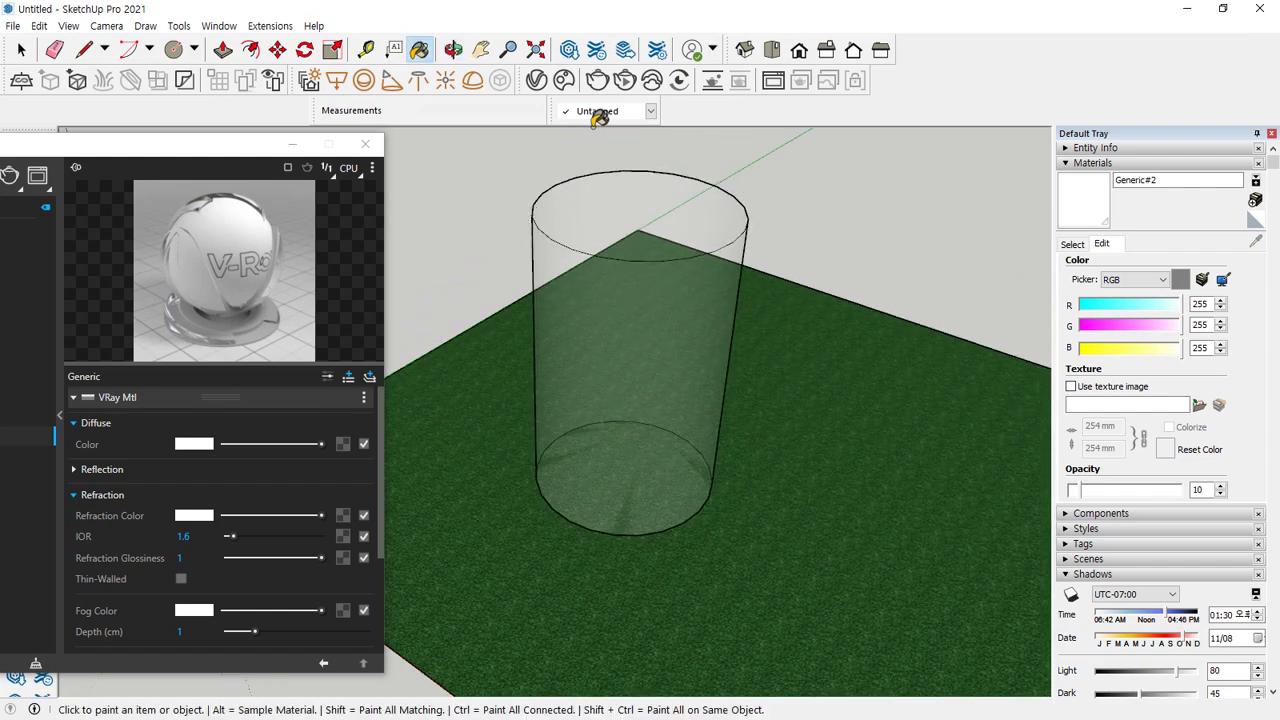
{"action": "left_click", "coordinate": [597, 80]}
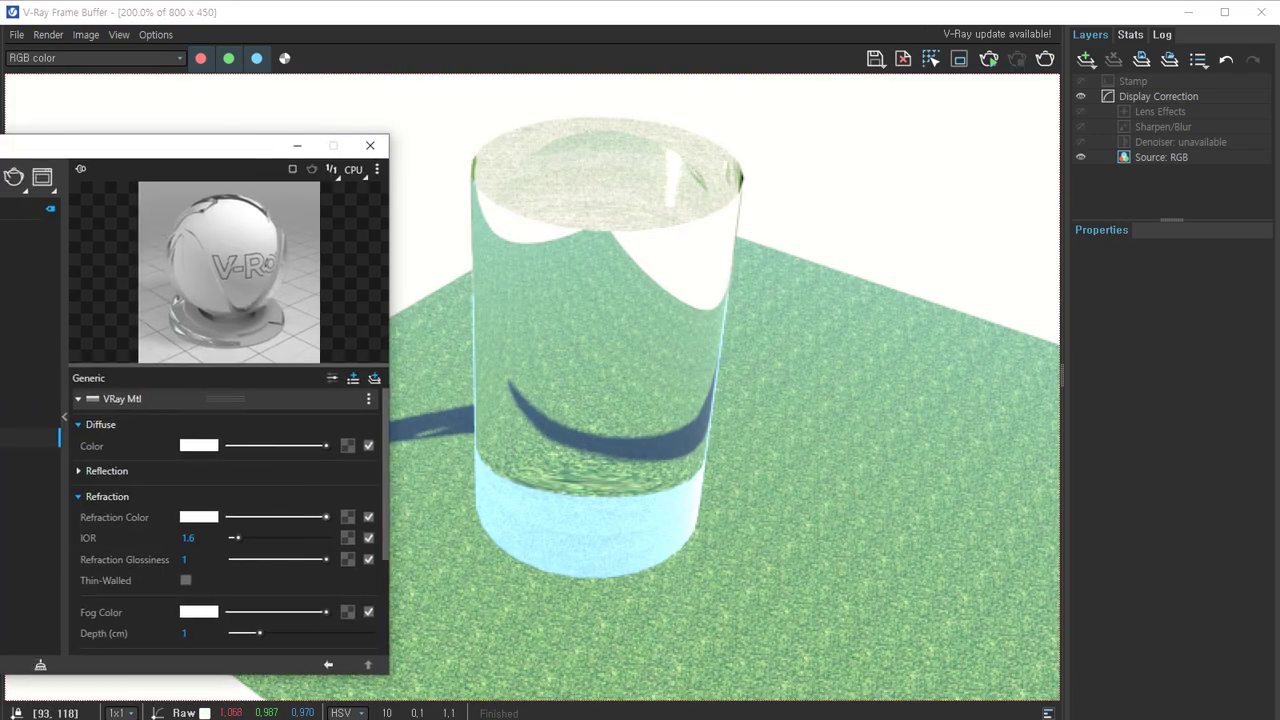
Lower the Generic#2 refraction color to grey and render the scene again.
{"action": "left_click", "coordinate": [247, 518]}
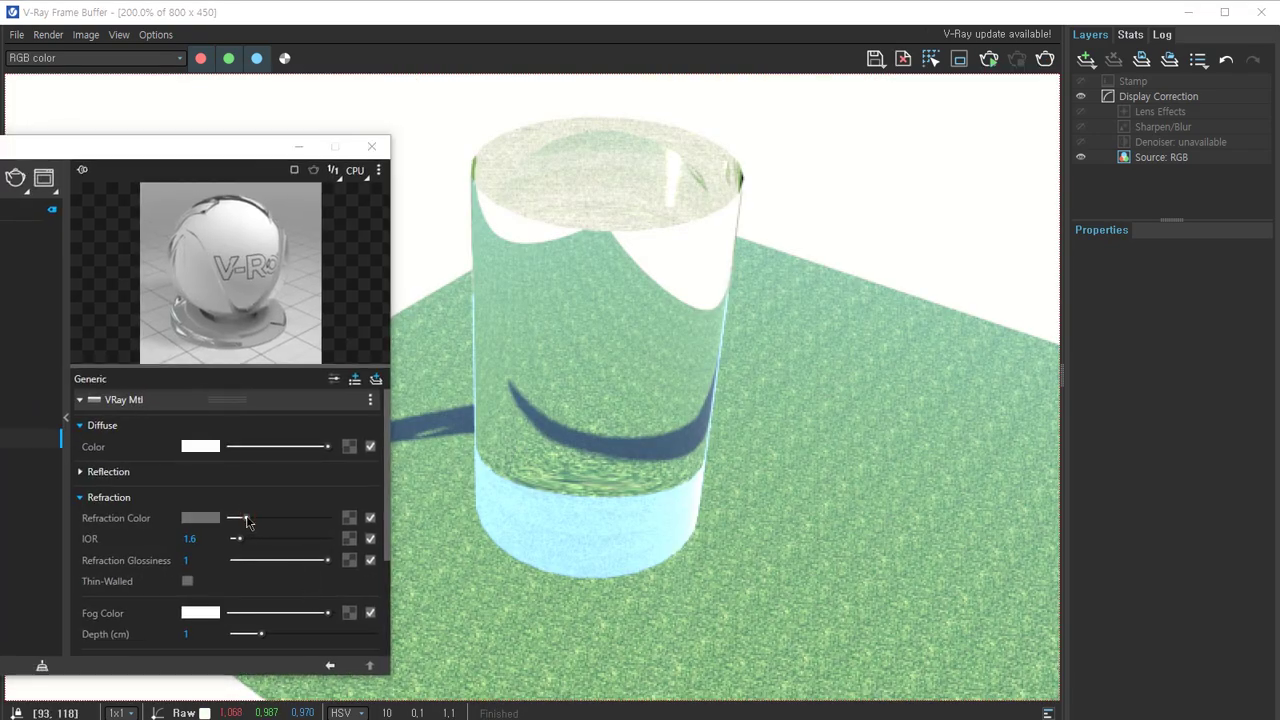
{"action": "left_click", "coordinate": [1043, 60]}
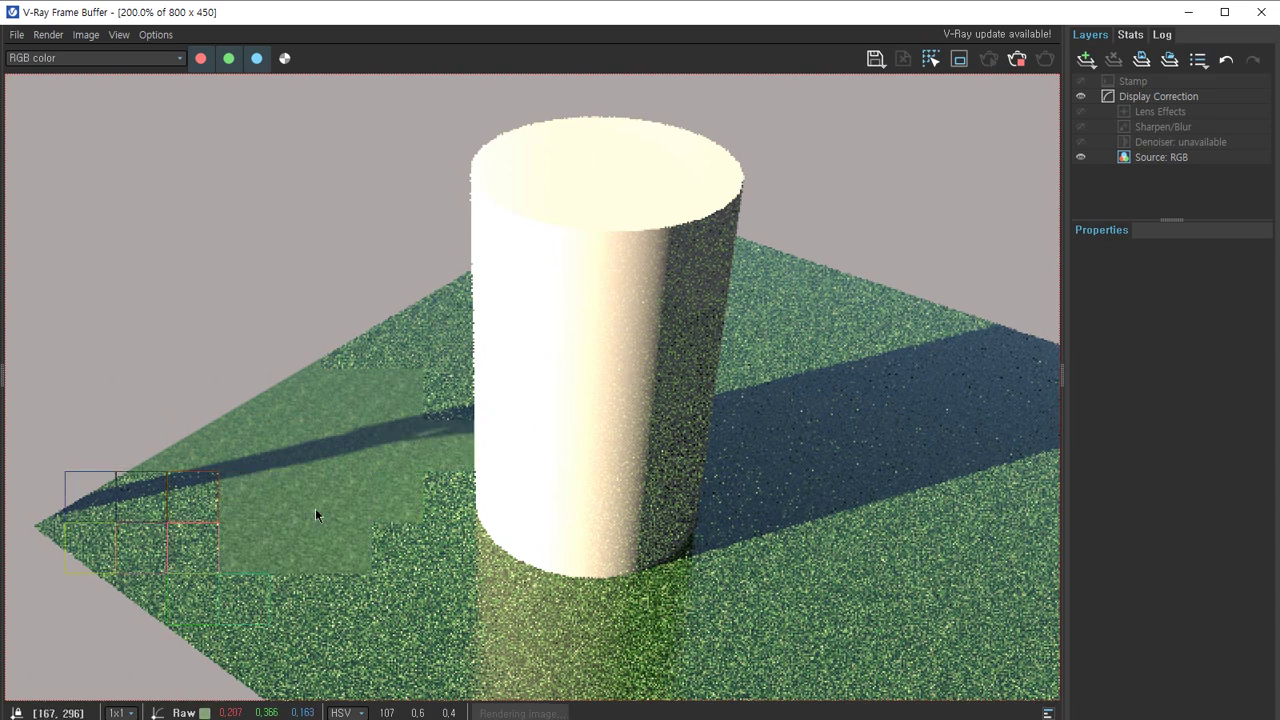
Stop the running render, define a render region around the upper part of the cylinder including its top rim, and render that region.
{"action": "left_click", "coordinate": [268, 518]}
{"action": "left_click", "coordinate": [1017, 59]}
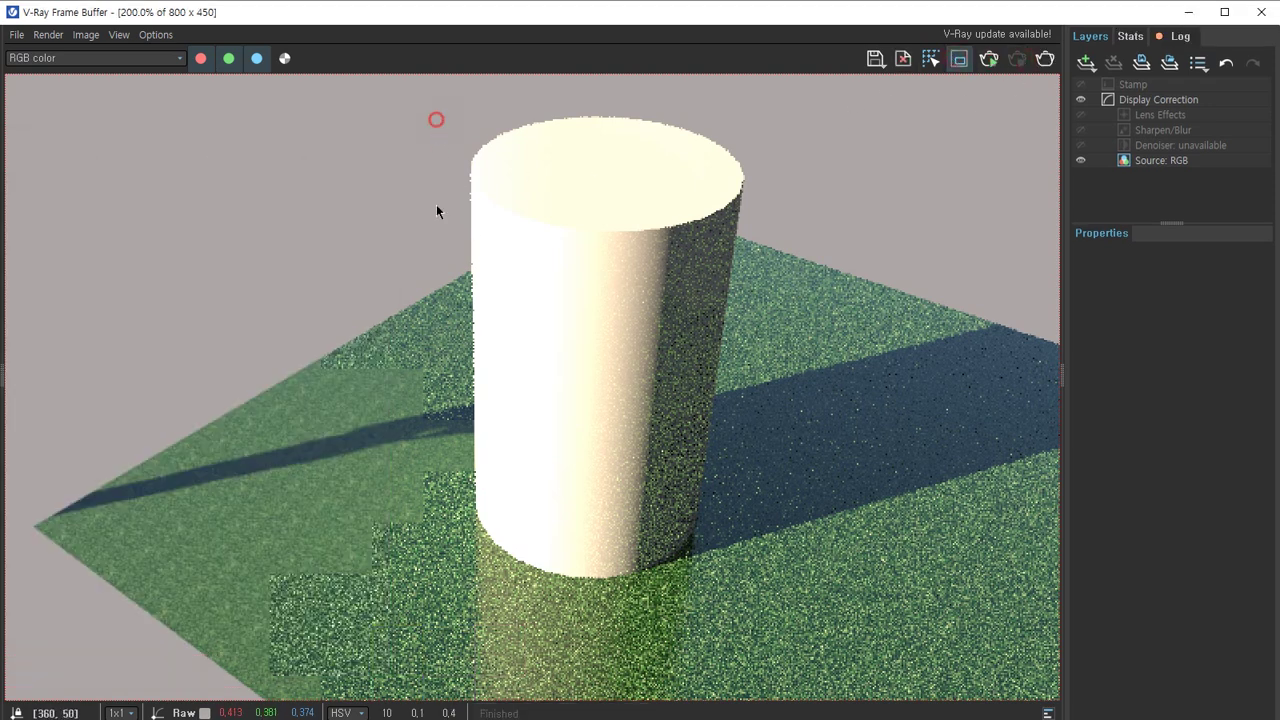
{"action": "left_click_drag", "start_coordinate": [772, 386], "coordinate": [434, 118]}
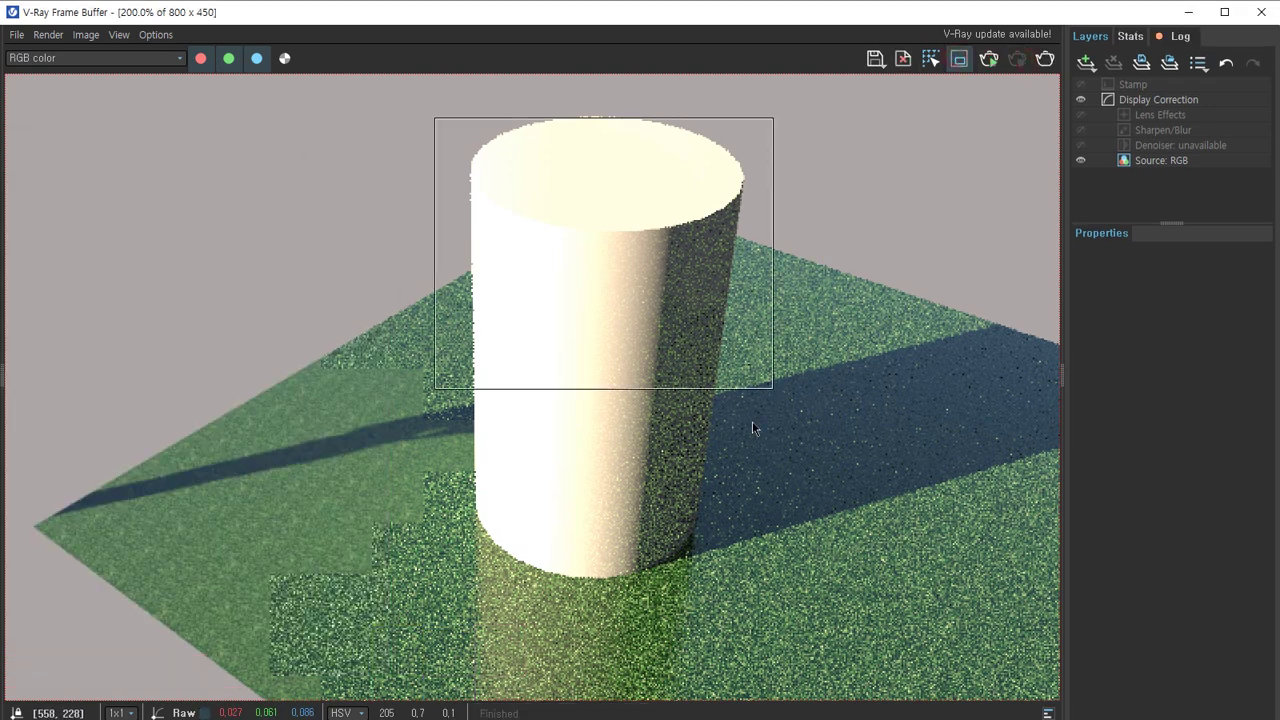
{"action": "left_click_drag", "start_coordinate": [609, 119], "coordinate": [609, 94]}
{"action": "left_click", "coordinate": [1045, 59]}
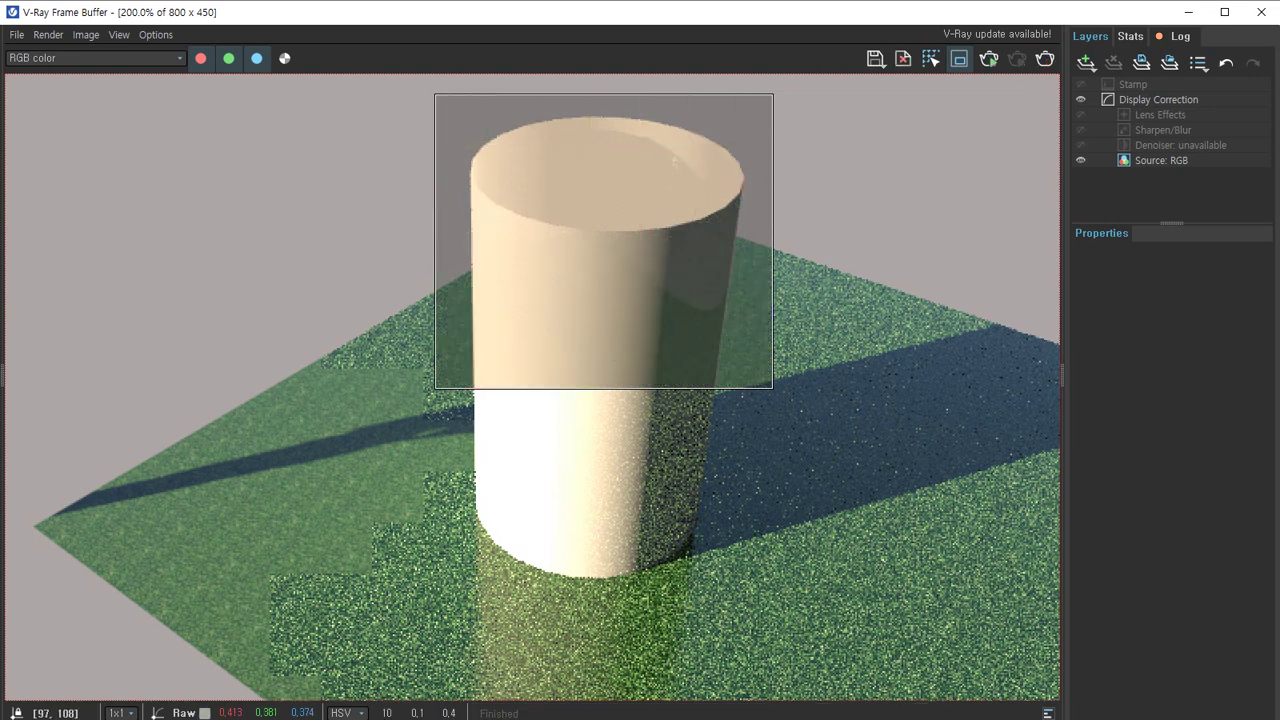
Raise the Generic#2 refraction color to a light grey and render the region again.
{"action": "key", "text": "alt+Tab"}
{"action": "left_click_drag", "start_coordinate": [267, 517], "coordinate": [305, 517]}
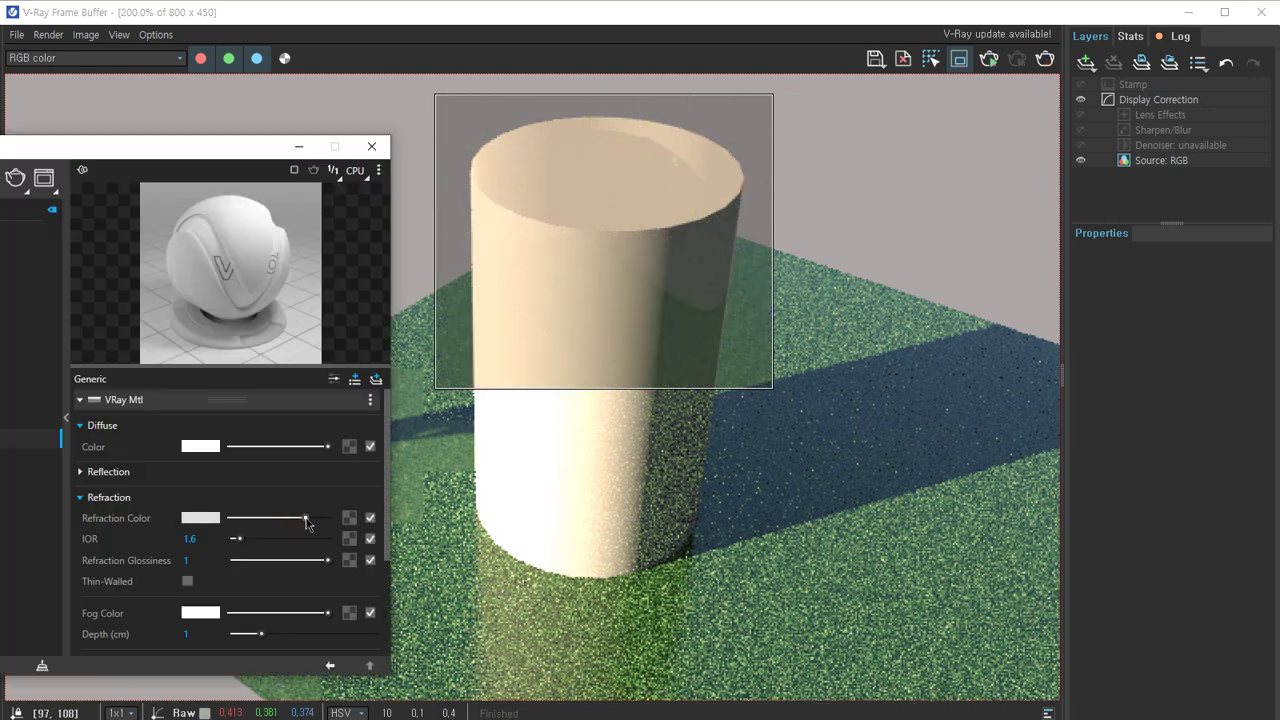
{"action": "left_click", "coordinate": [1015, 47]}
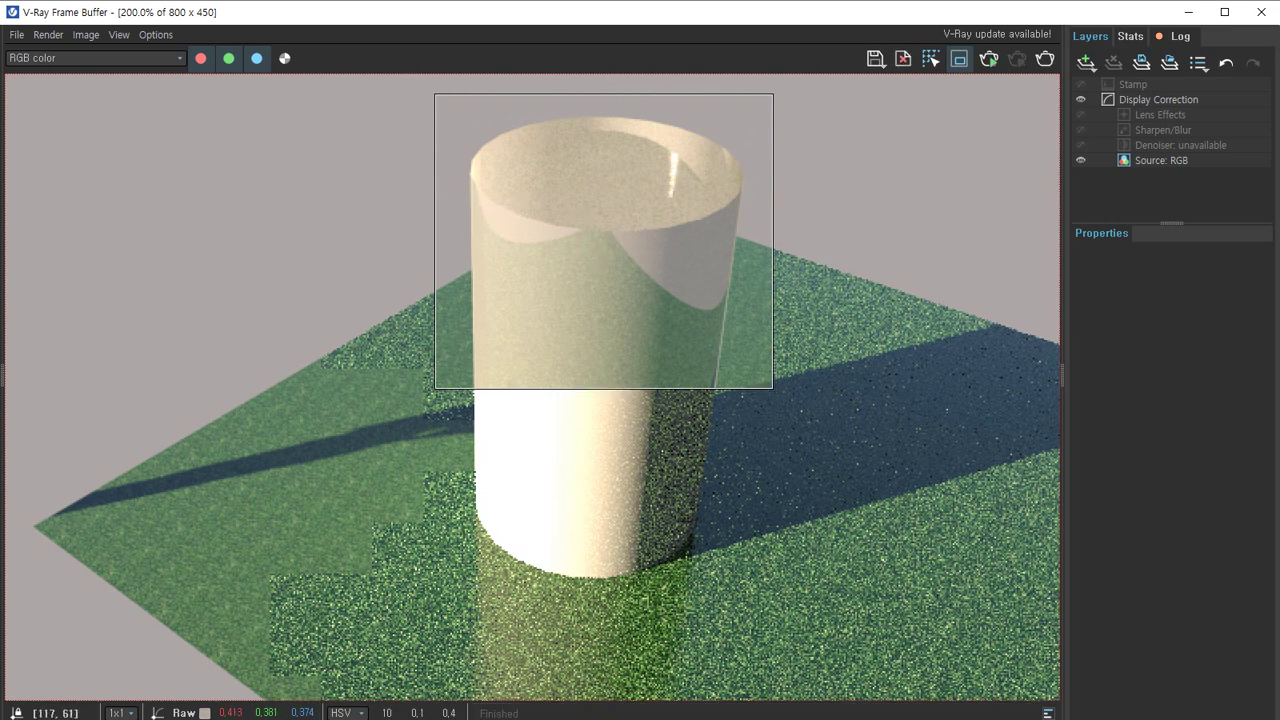
Set the refraction color to full white and the IOR to 1, and render the region.
{"action": "key", "text": "alt+Tab"}
{"action": "left_click", "coordinate": [192, 539]}
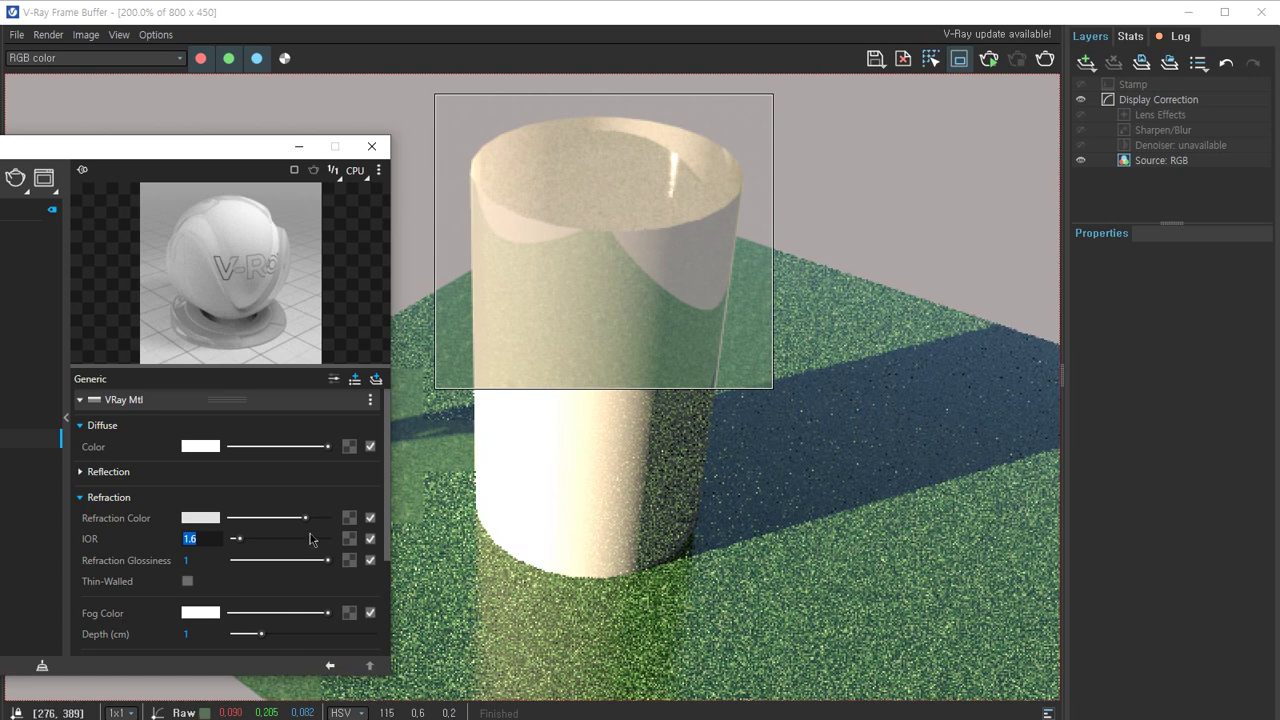
{"action": "left_click_drag", "start_coordinate": [306, 518], "coordinate": [333, 521]}
{"action": "double_click", "coordinate": [190, 538]}
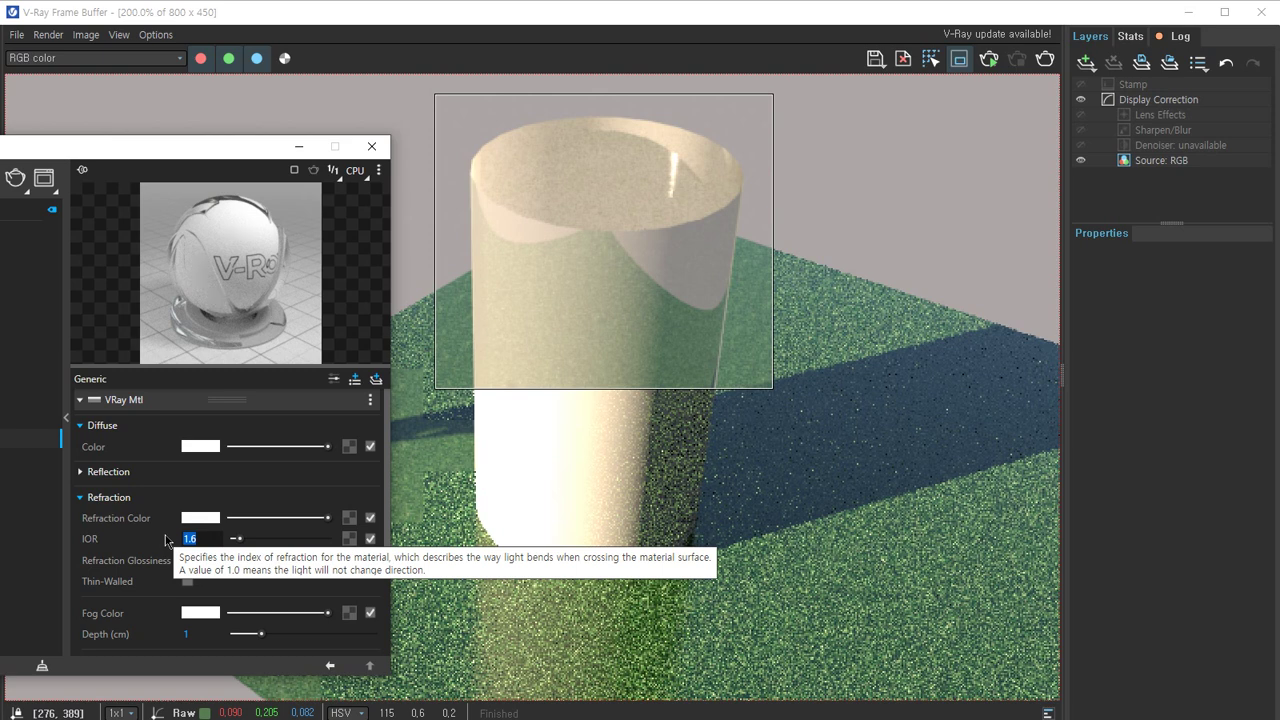
{"action": "key", "text": "BackSpace"}
{"action": "type", "text": "1"}
{"action": "key", "text": "Return"}
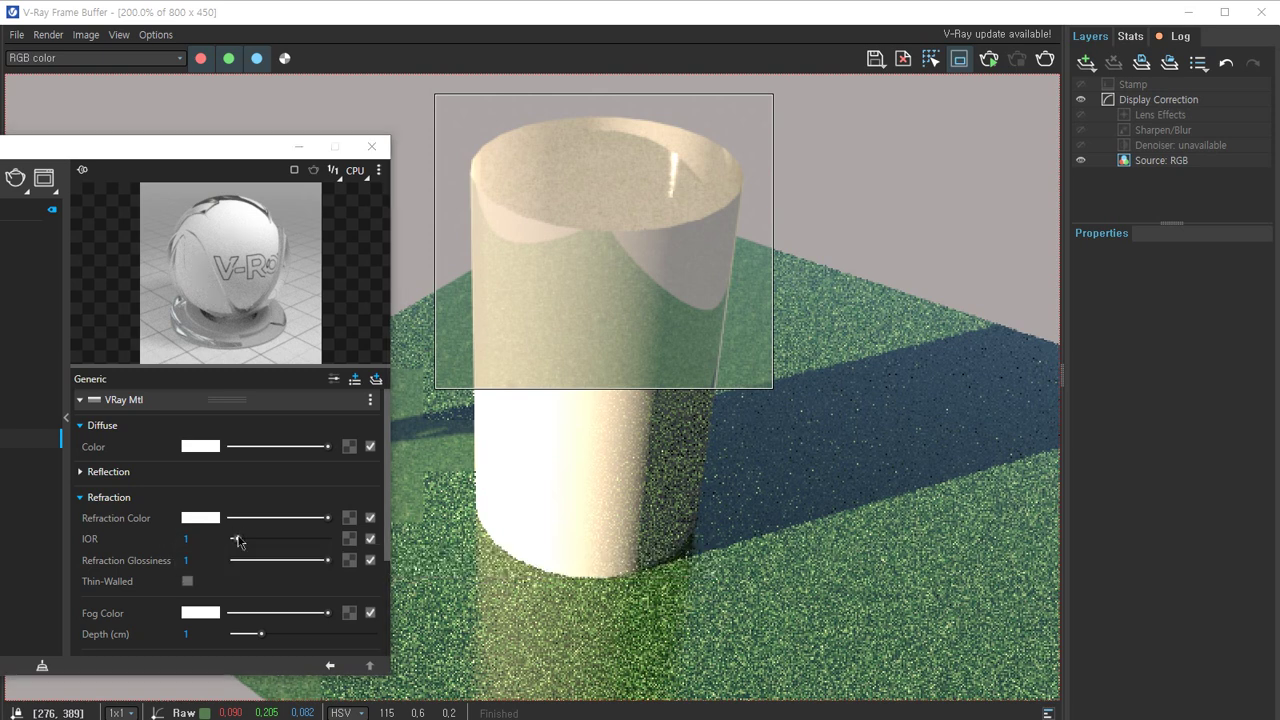
{"action": "left_click", "coordinate": [1045, 60]}
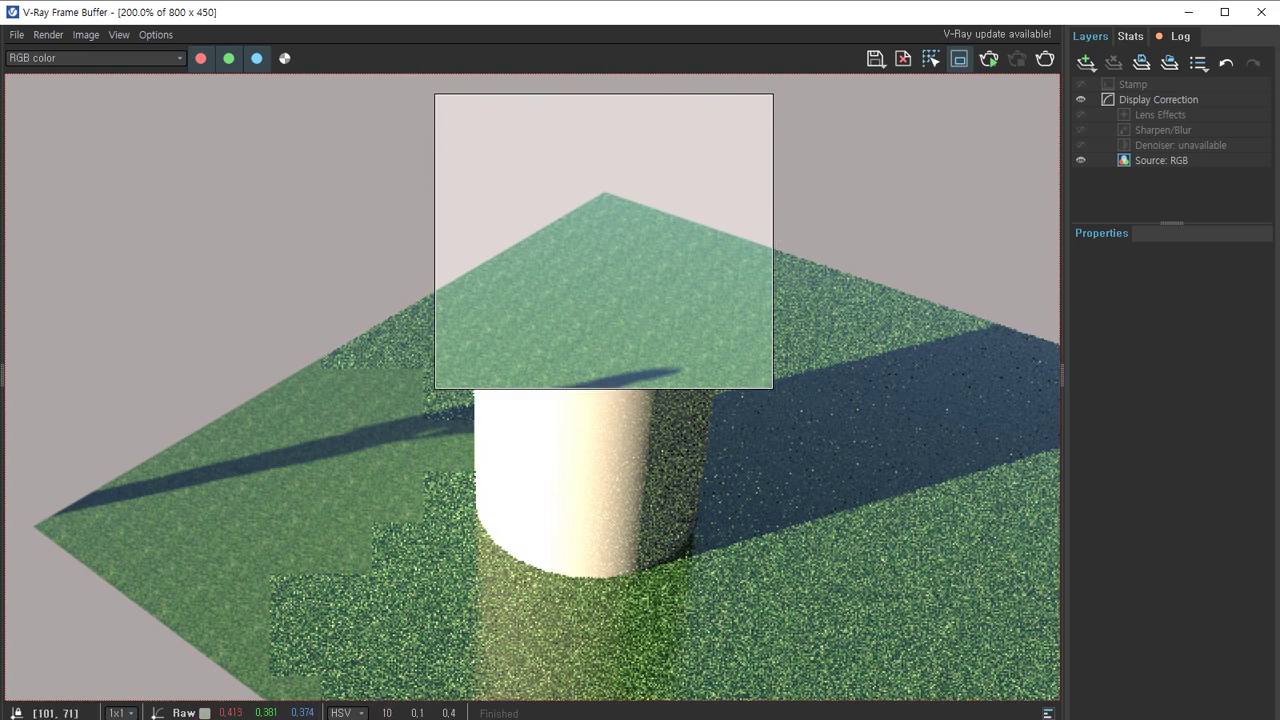
Set the material's refraction IOR to 3 and render the region again.
{"action": "key", "text": "alt+Tab"}
{"action": "double_click", "coordinate": [196, 538]}
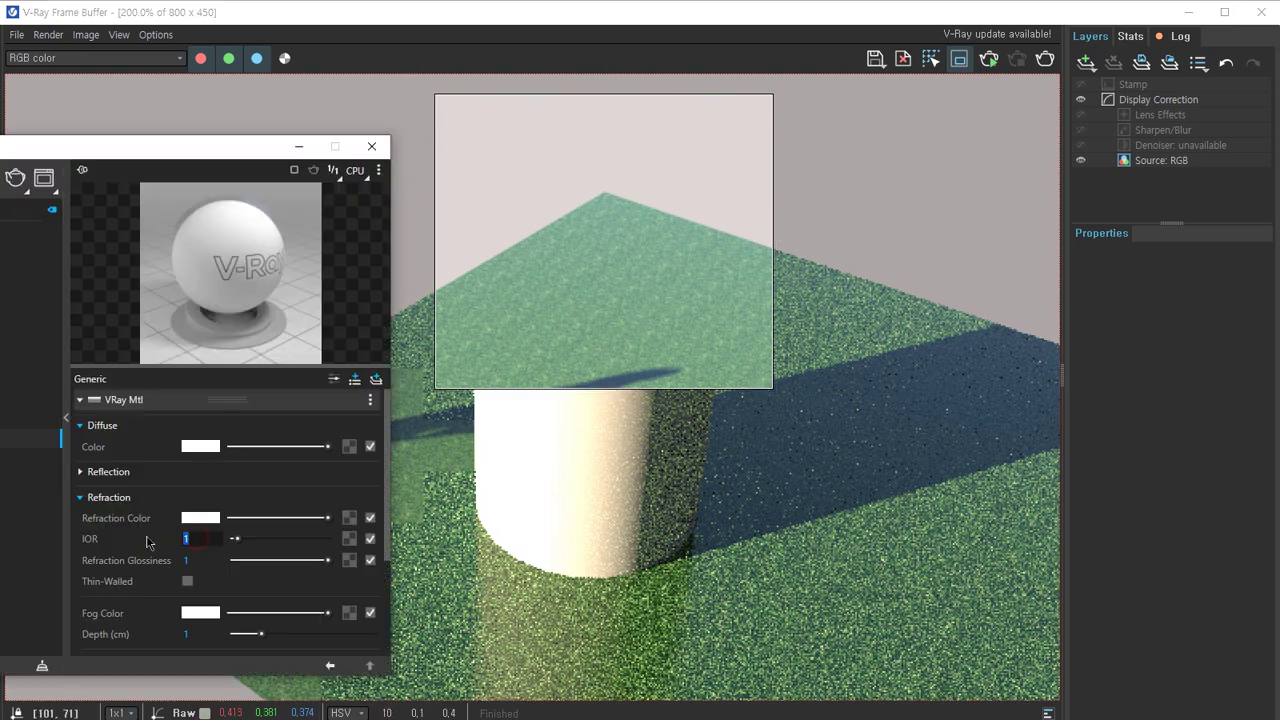
{"action": "type", "text": "3"}
{"action": "key", "text": "Return"}
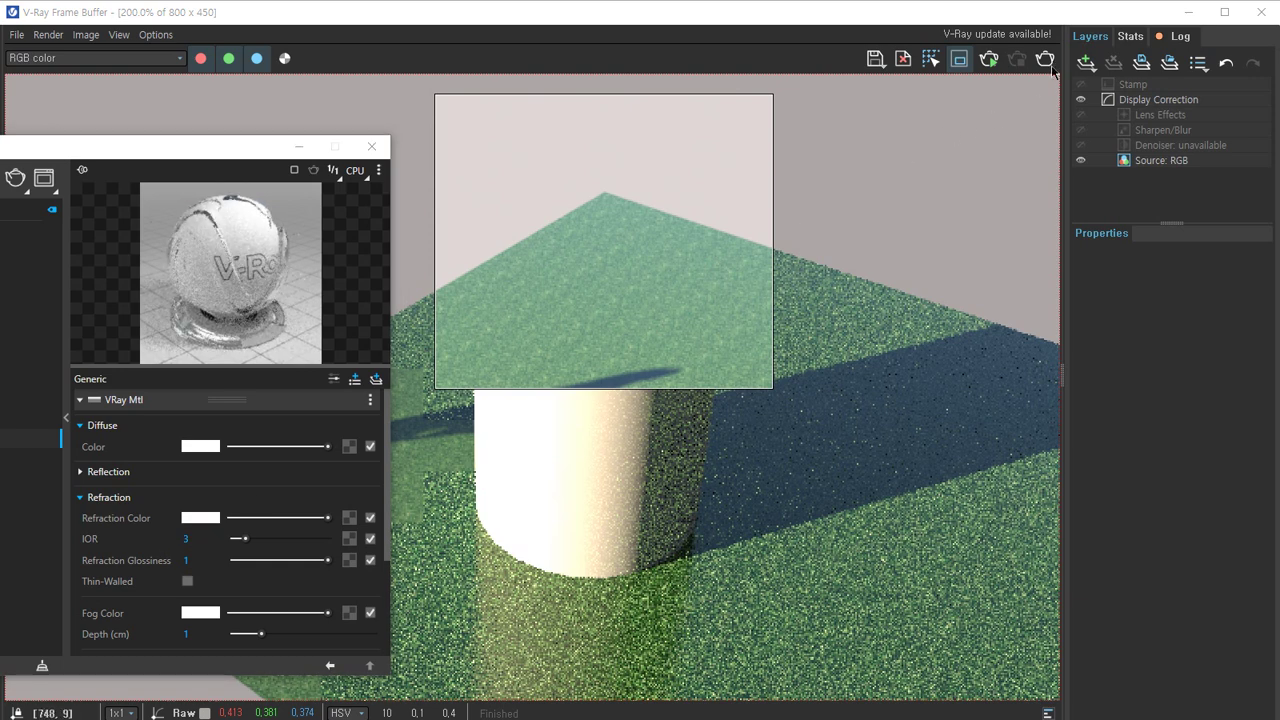
{"action": "left_click", "coordinate": [771, 319]}
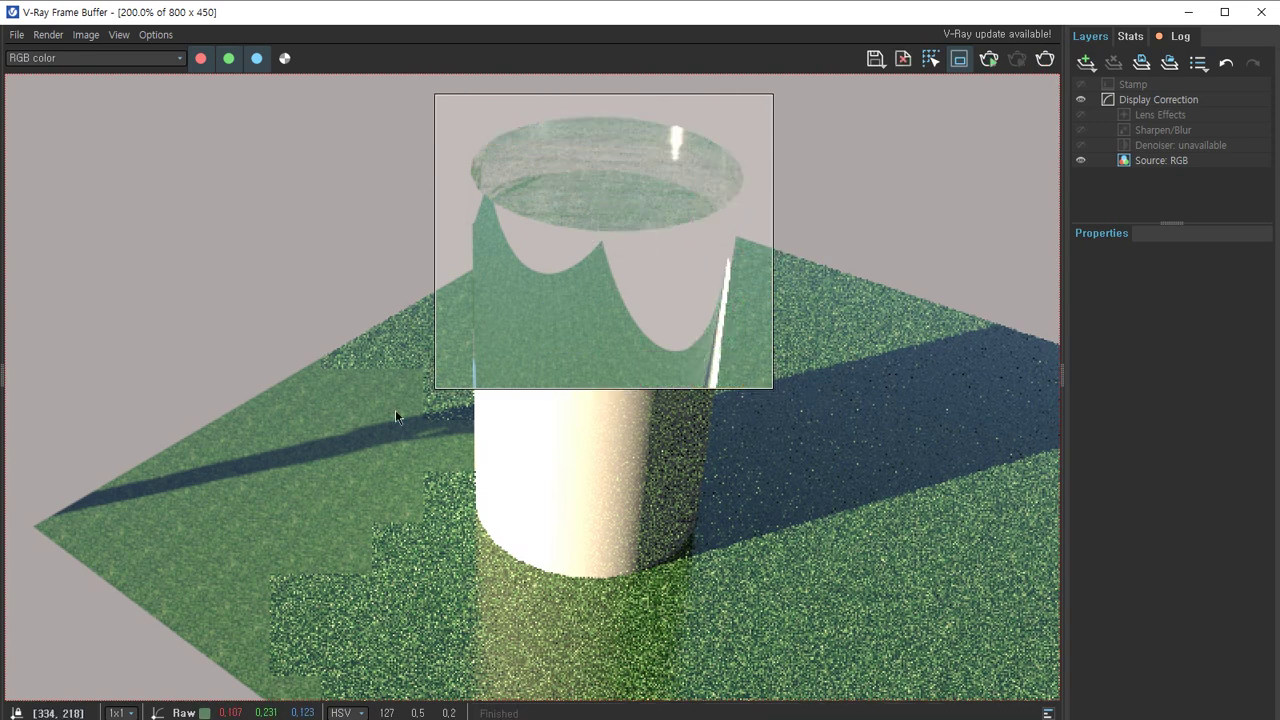
Set the refraction IOR back to 1.6 and render the region.
{"action": "type", "text": "1.6"}
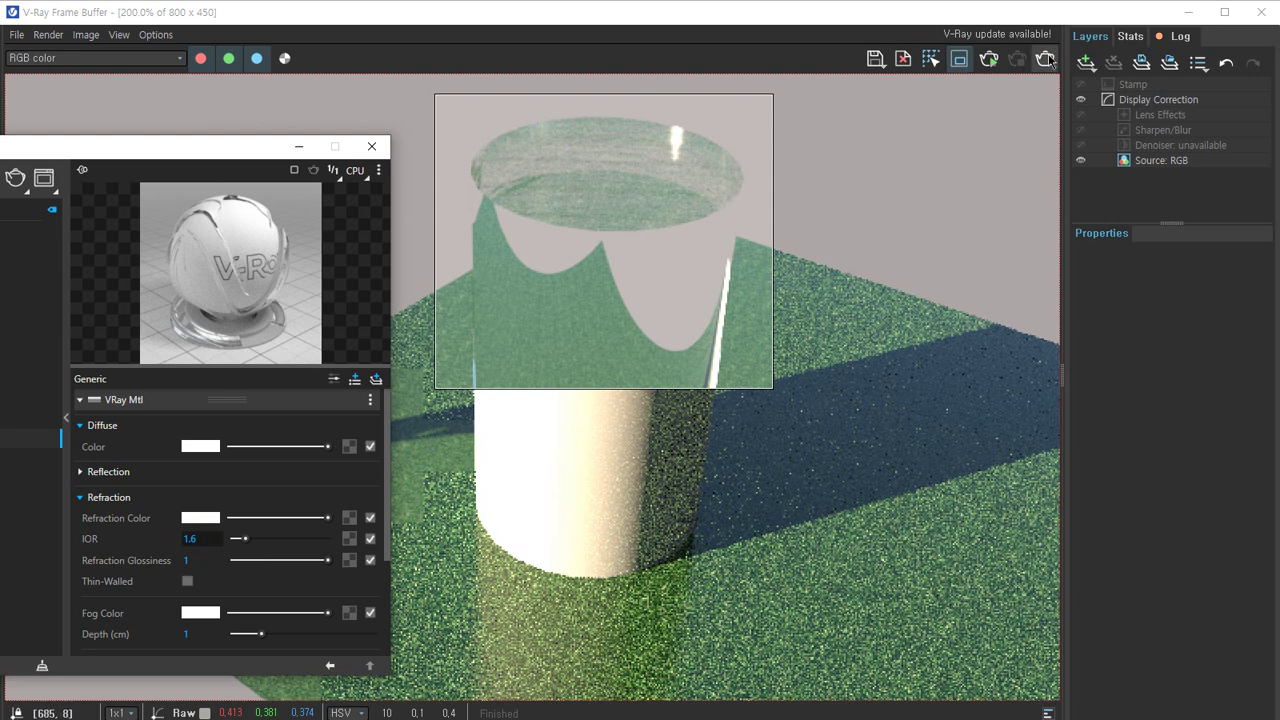
{"action": "left_click", "coordinate": [806, 314]}
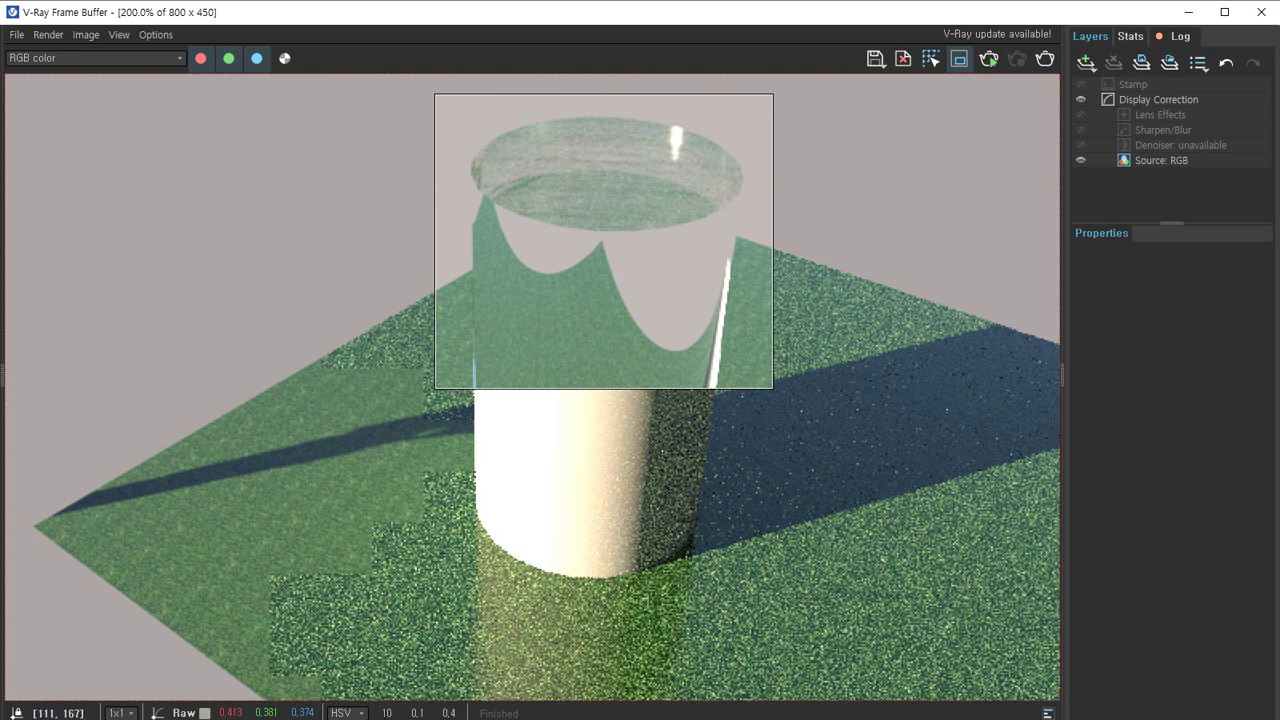
{"action": "key", "text": "alt+Tab"}
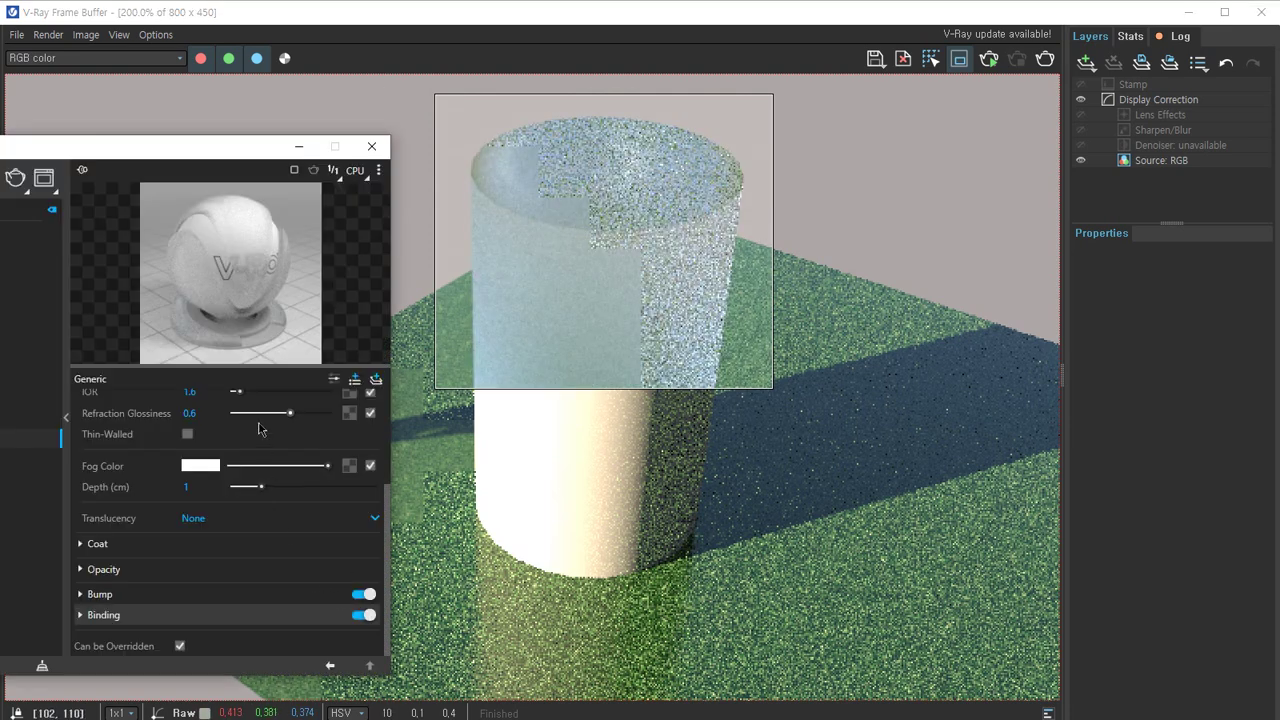
Render the region with refraction glossiness at 1, and again with it lowered to 0.86.
{"action": "left_click_drag", "start_coordinate": [290, 413], "coordinate": [328, 413]}
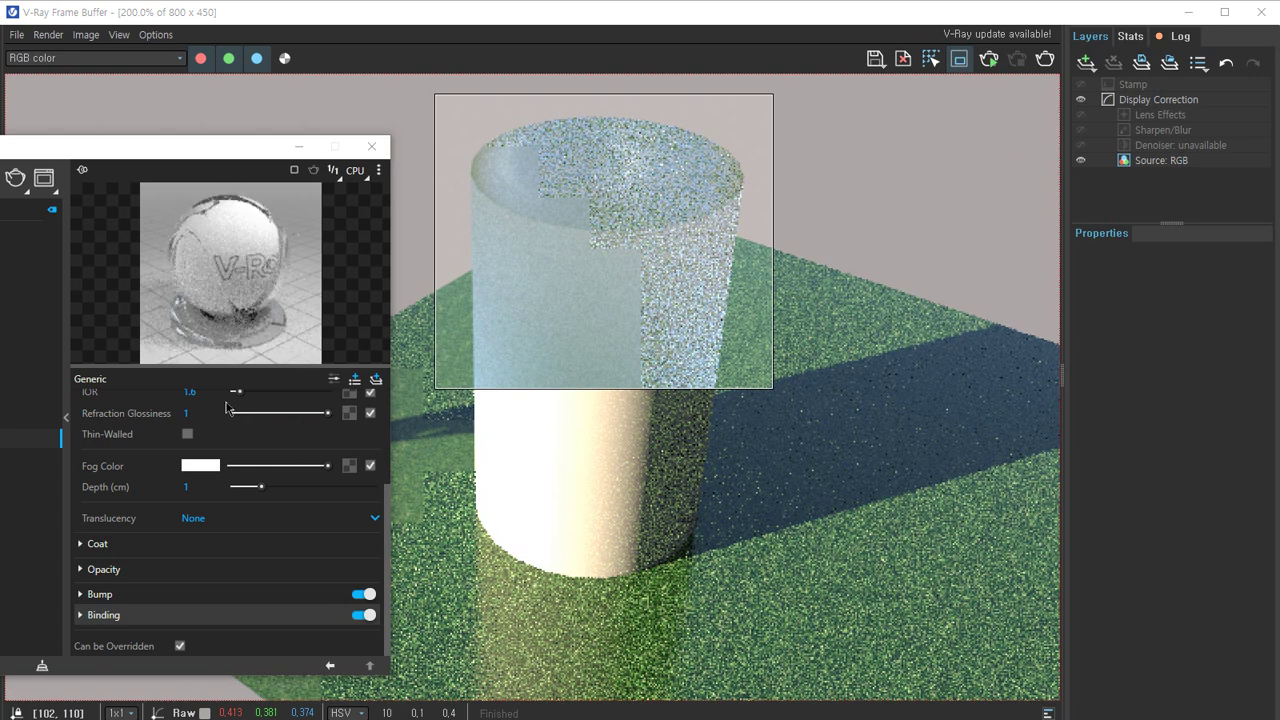
{"action": "scroll", "coordinate": [226, 408], "scroll_direction": "up", "scroll_amount": 2}
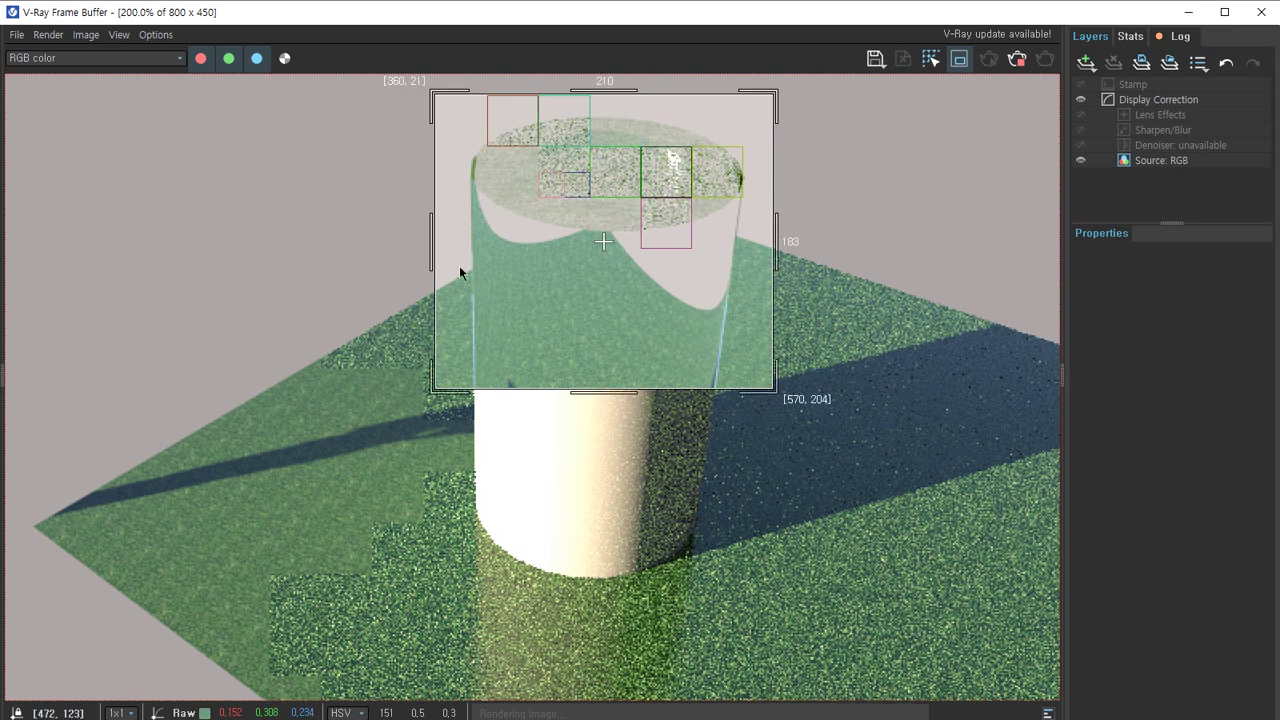
{"action": "left_click_drag", "start_coordinate": [318, 495], "coordinate": [308, 495]}
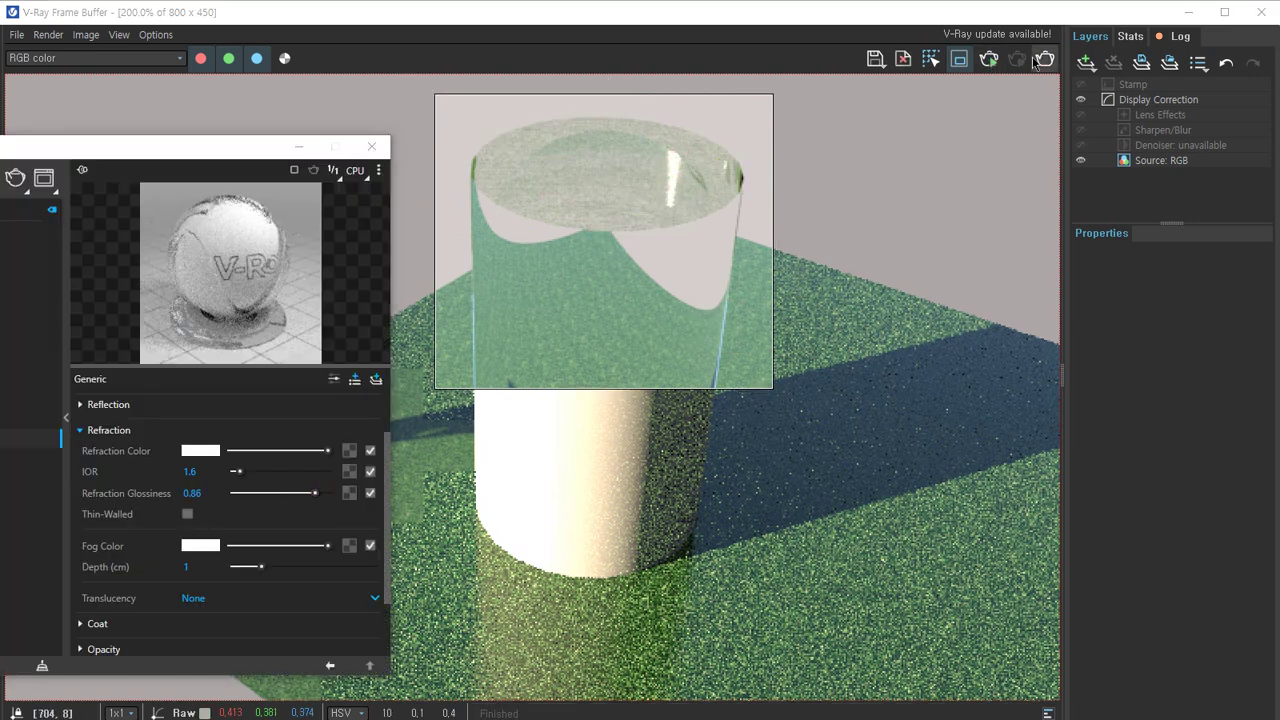
{"action": "left_click", "coordinate": [1040, 60]}
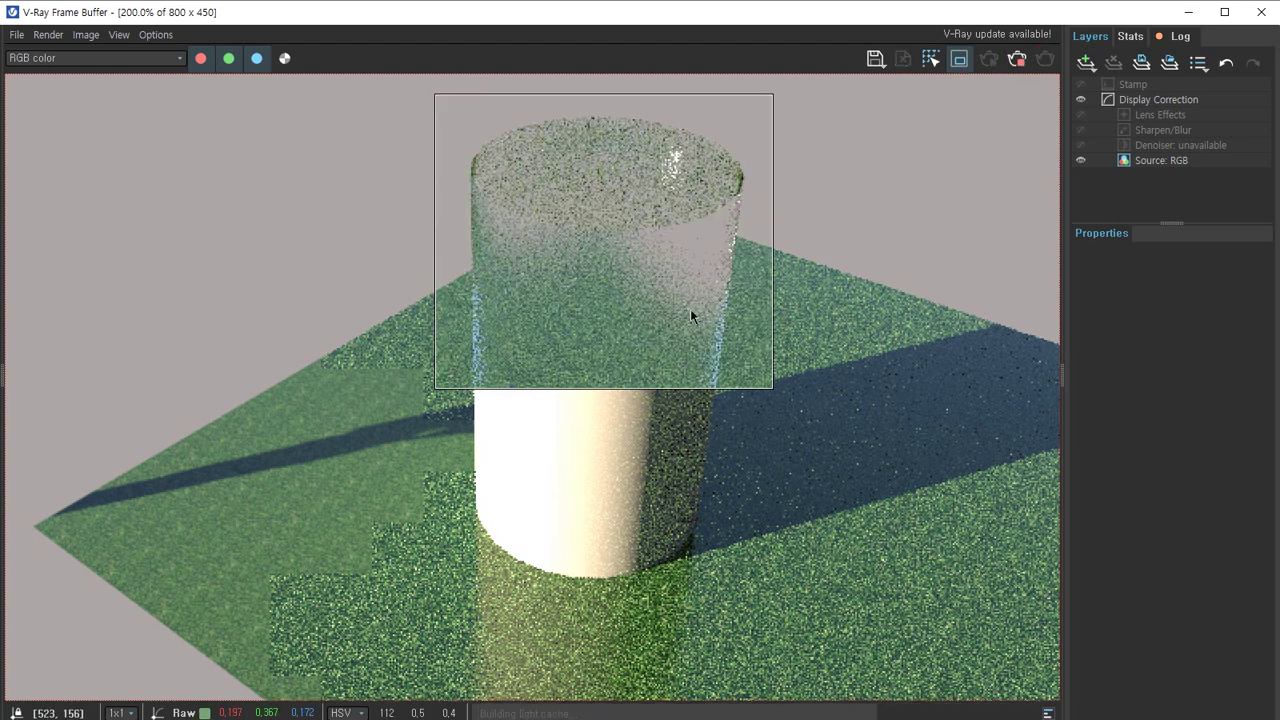